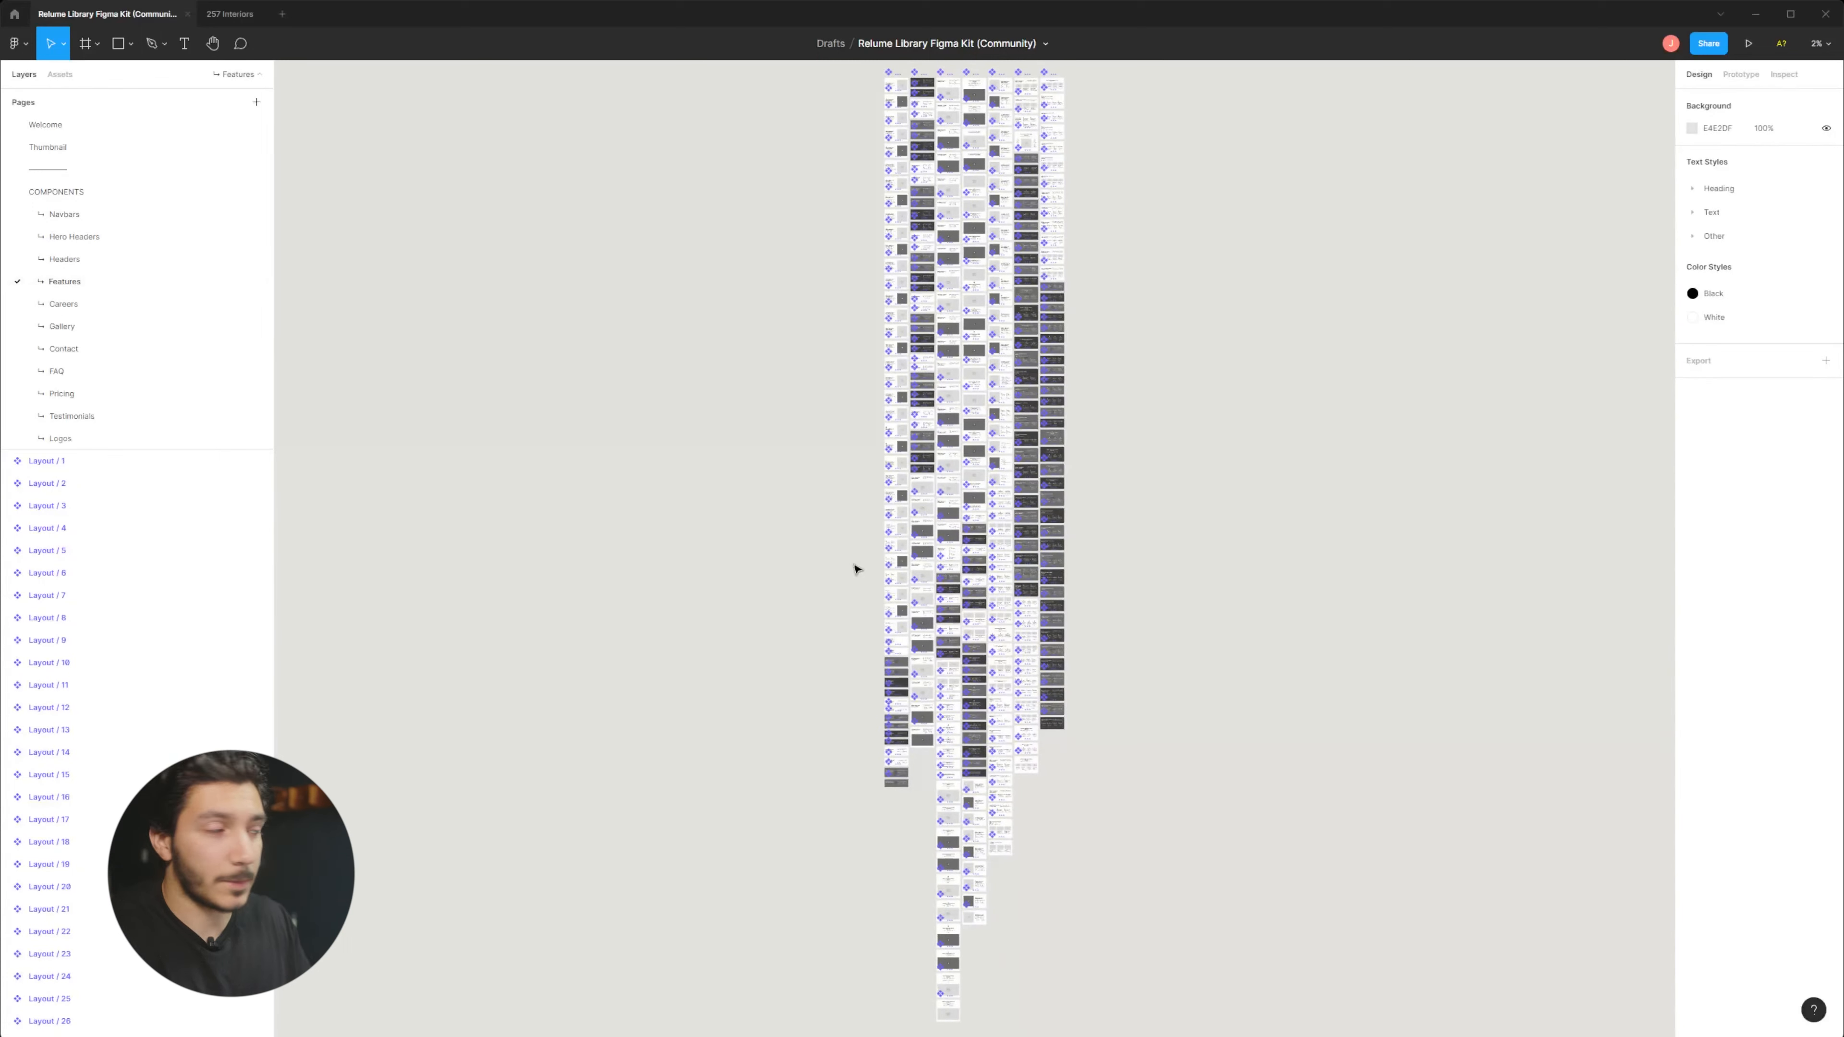
Look through the Careers and Gallery component pages of the Relume library.
{"action": "left_click", "coordinate": [218, 305]}
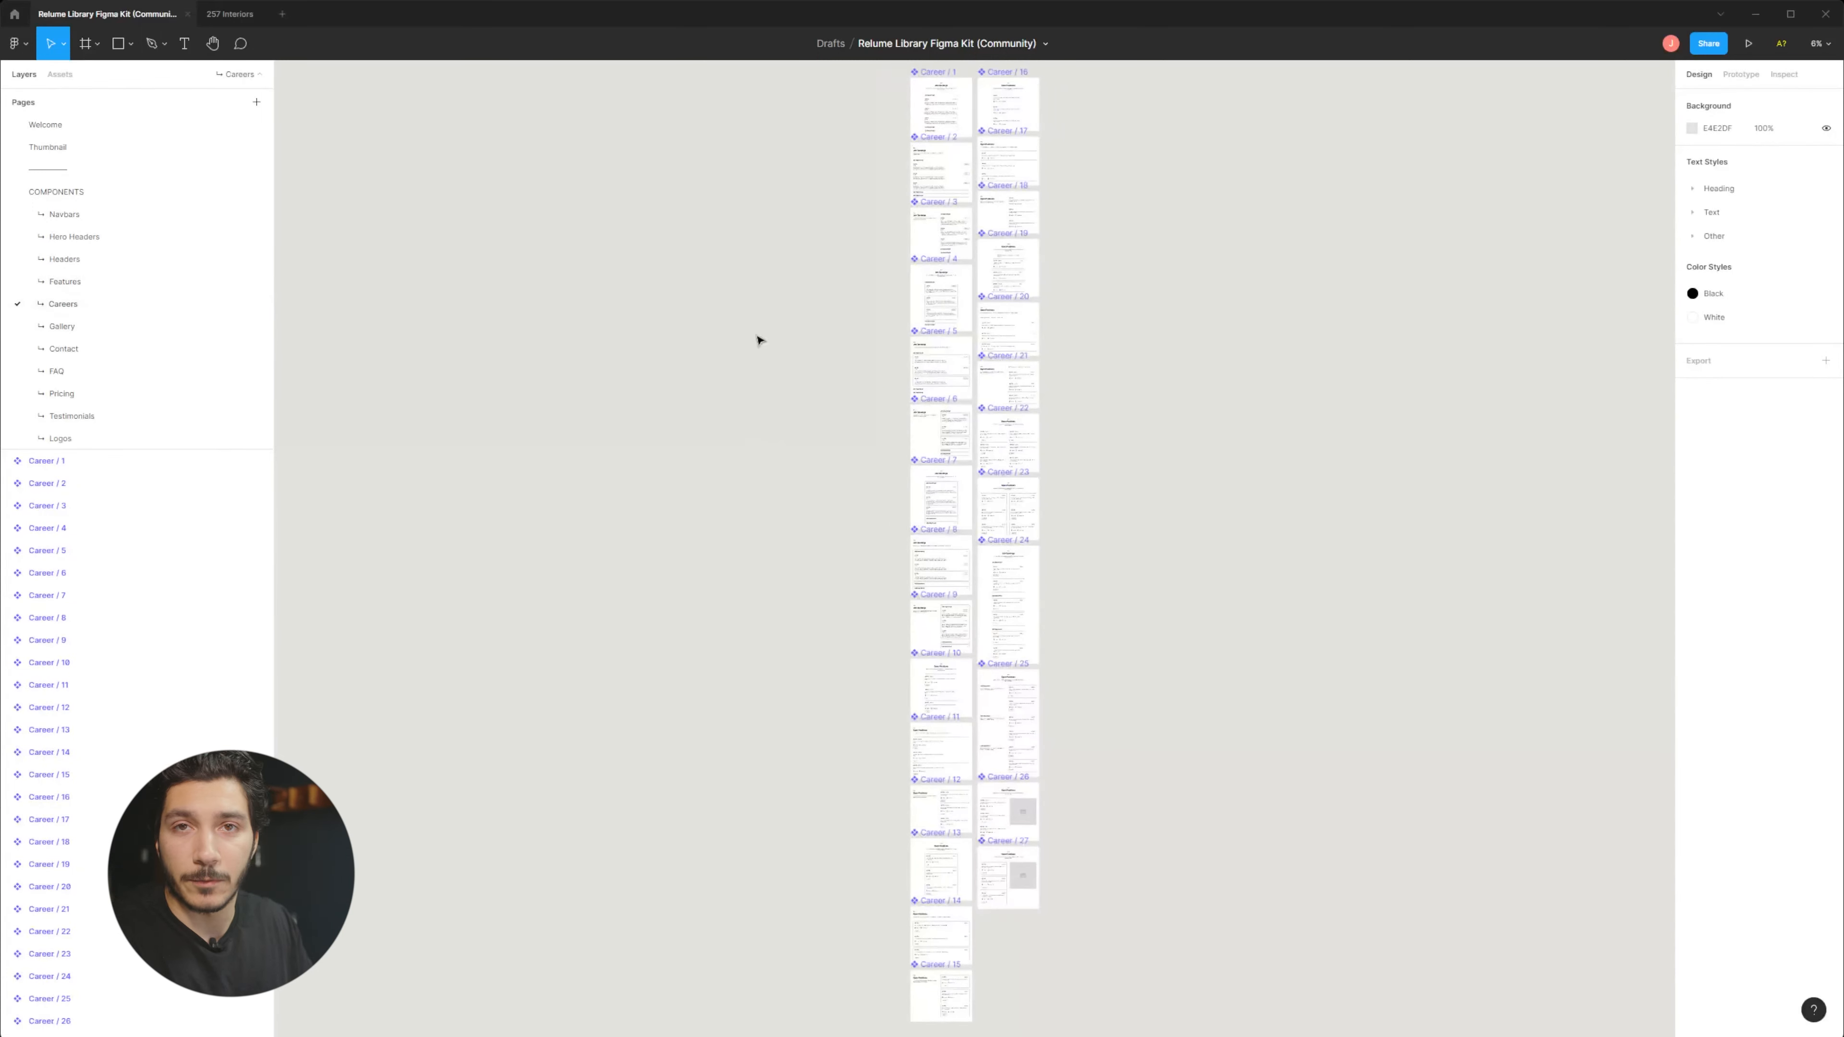
{"action": "left_click", "coordinate": [111, 327]}
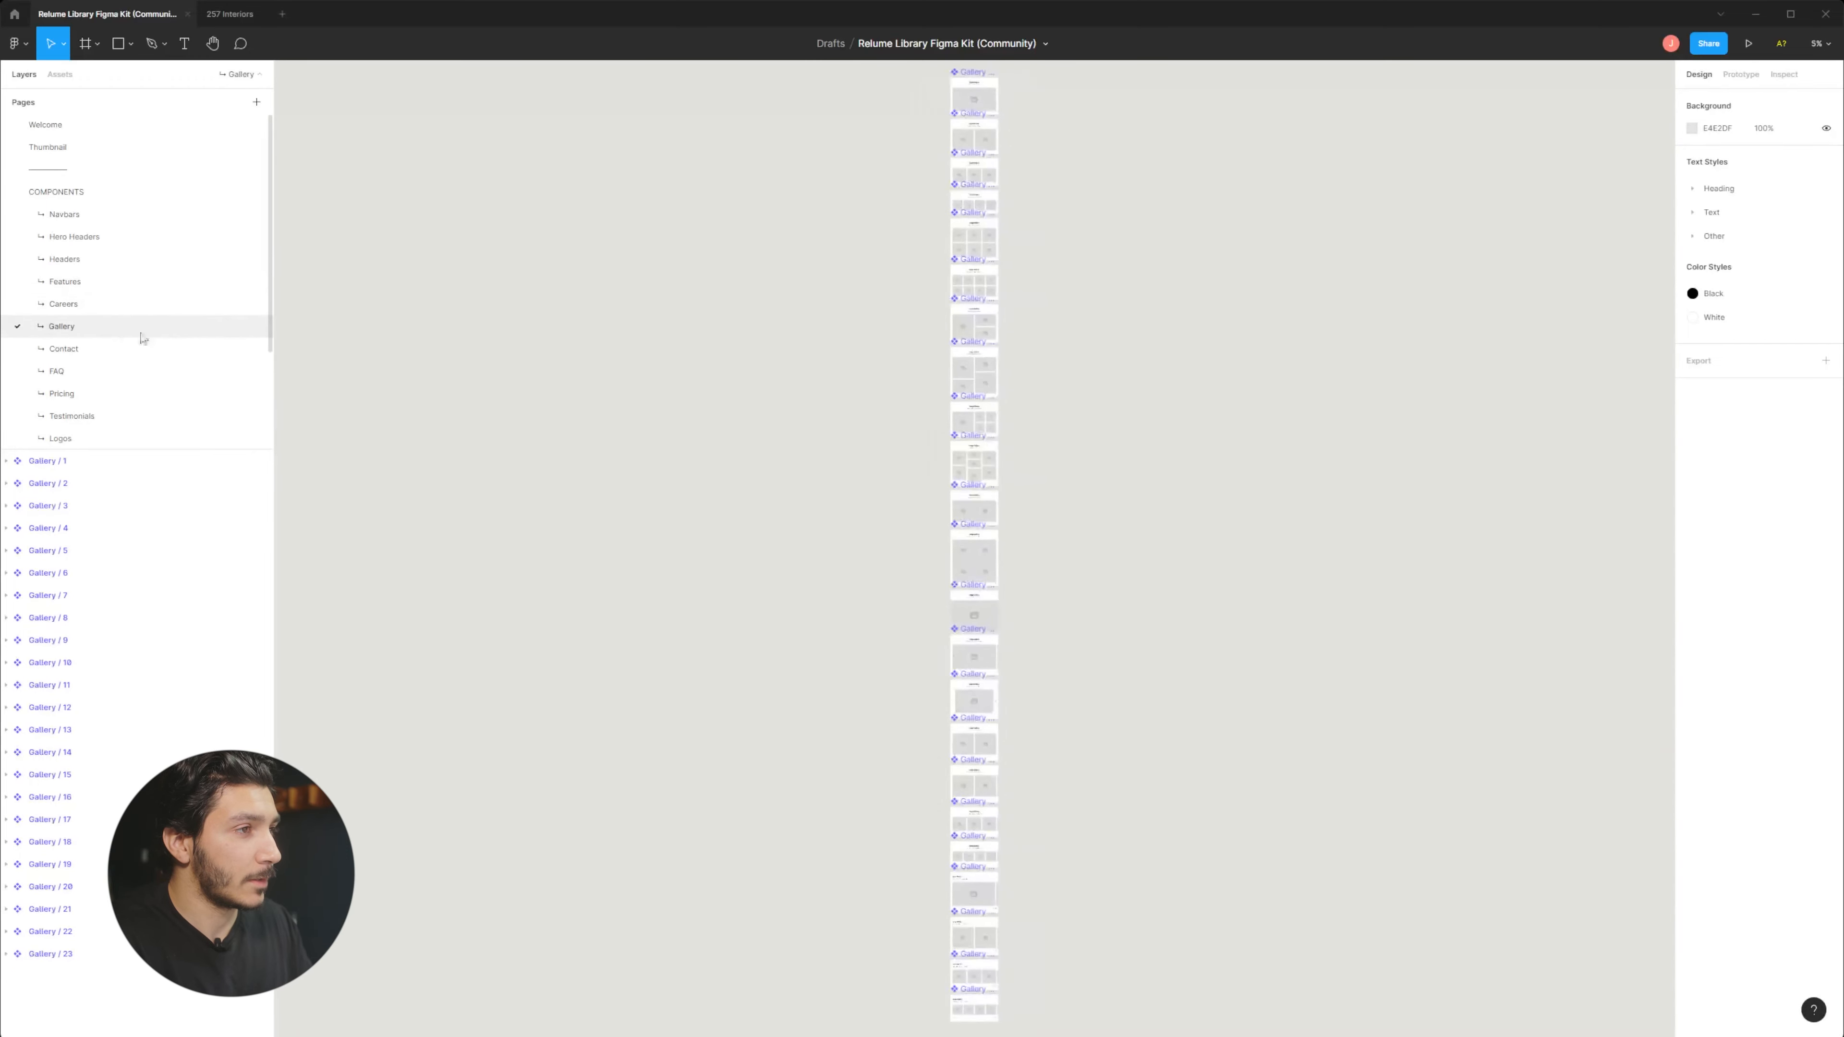
Switch to the 257 Interiors file and select the MacBook Pro 16" - 2 frame.
{"action": "left_click", "coordinate": [229, 13]}
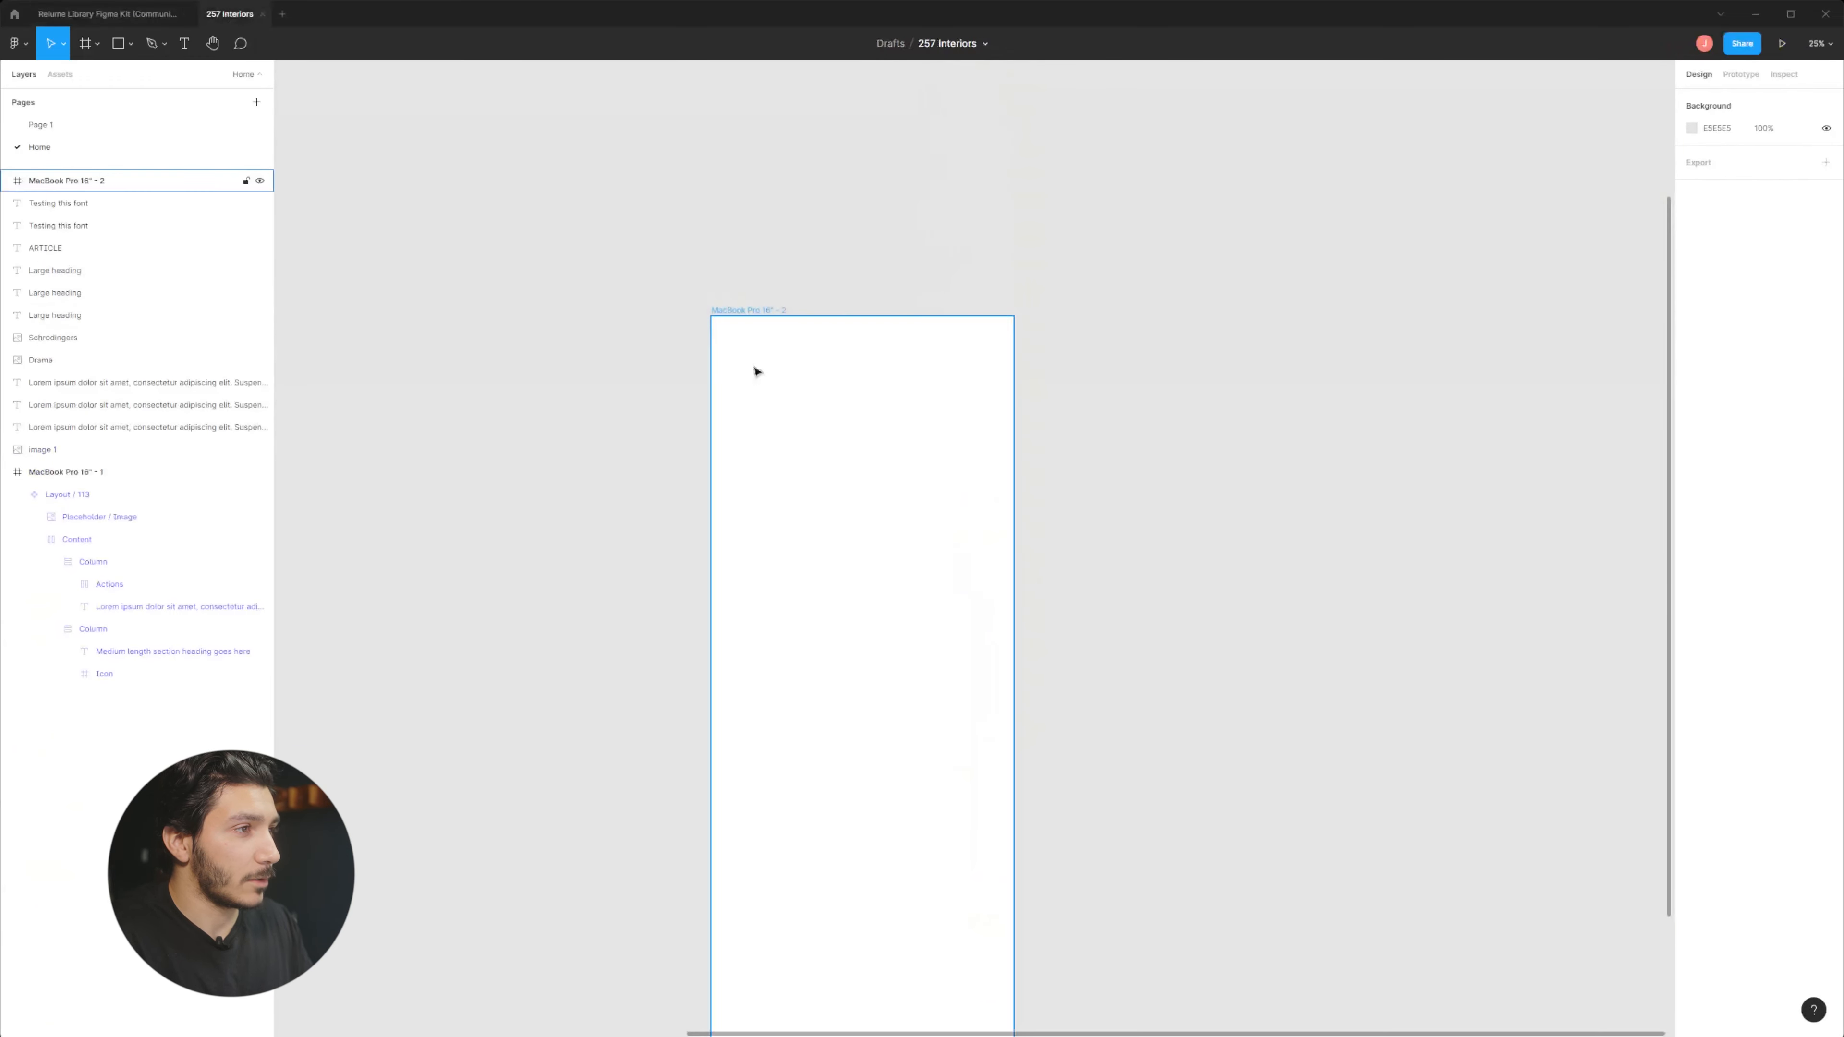
{"action": "left_click", "coordinate": [787, 266]}
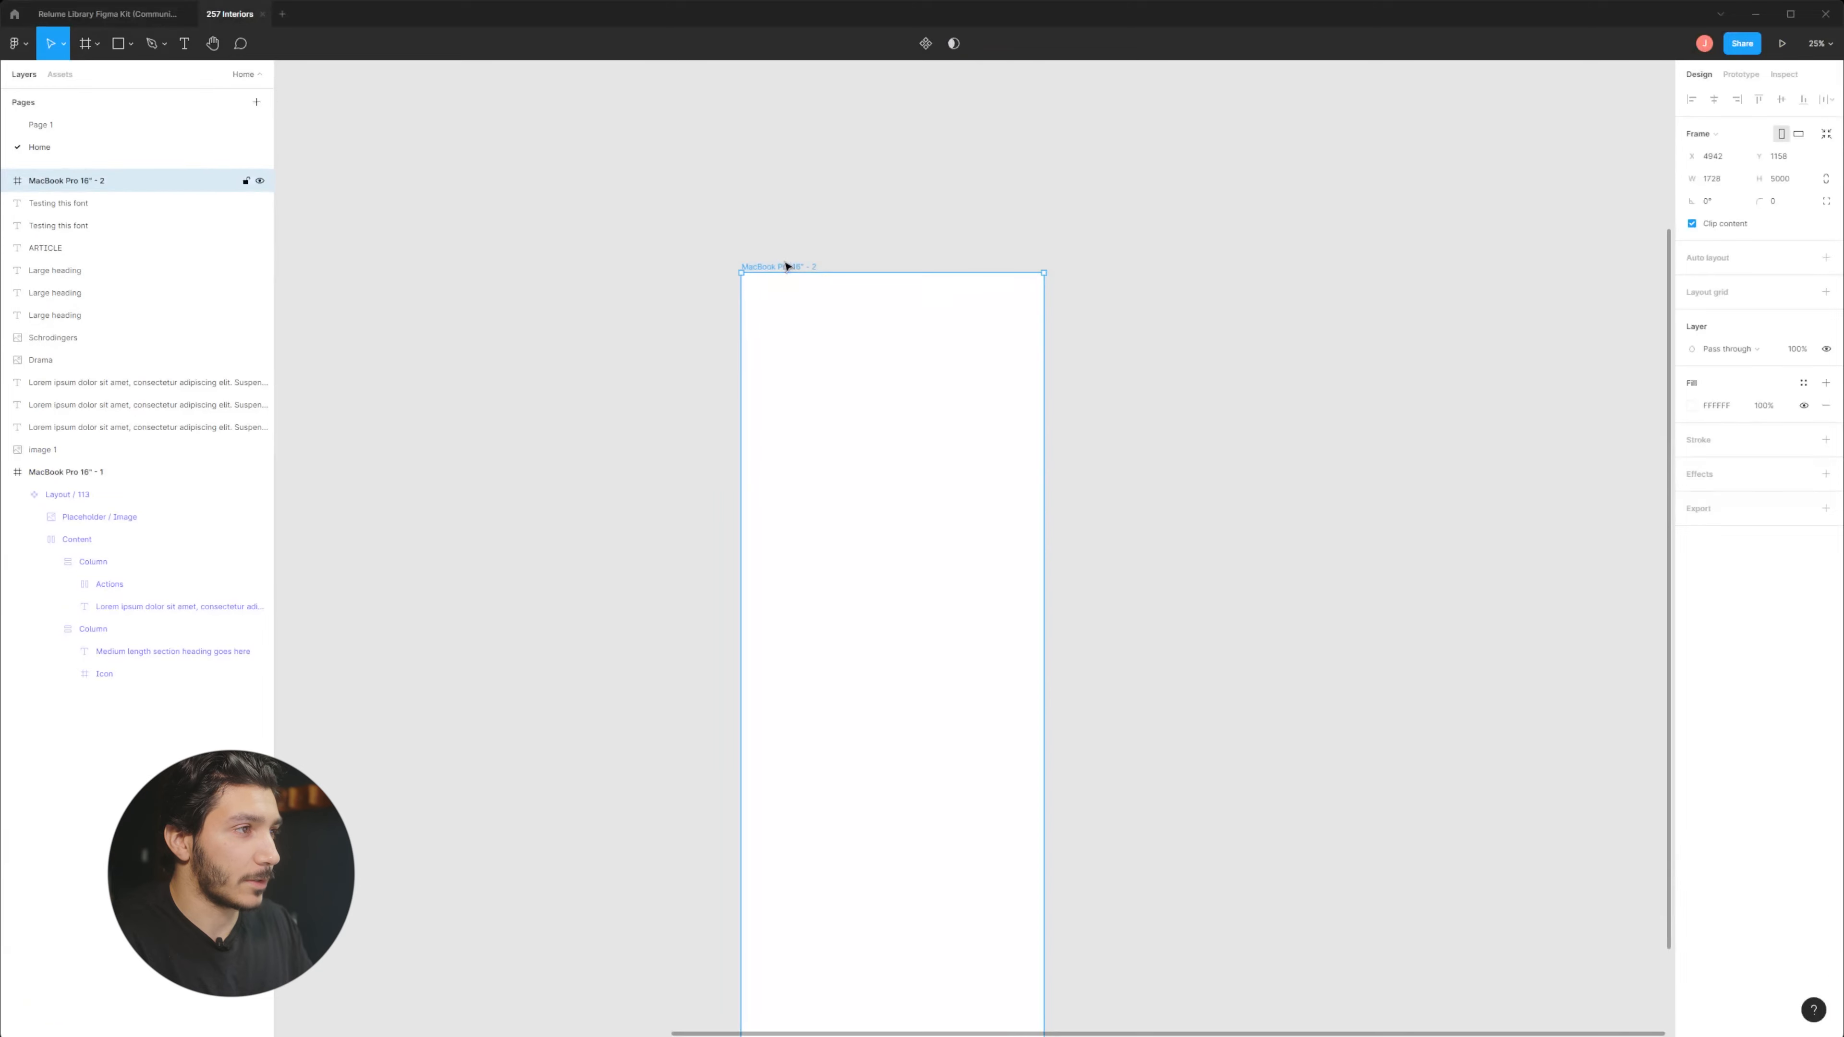
{"action": "scroll", "coordinate": [535, 407], "scroll_direction": "down", "scroll_amount": 3}
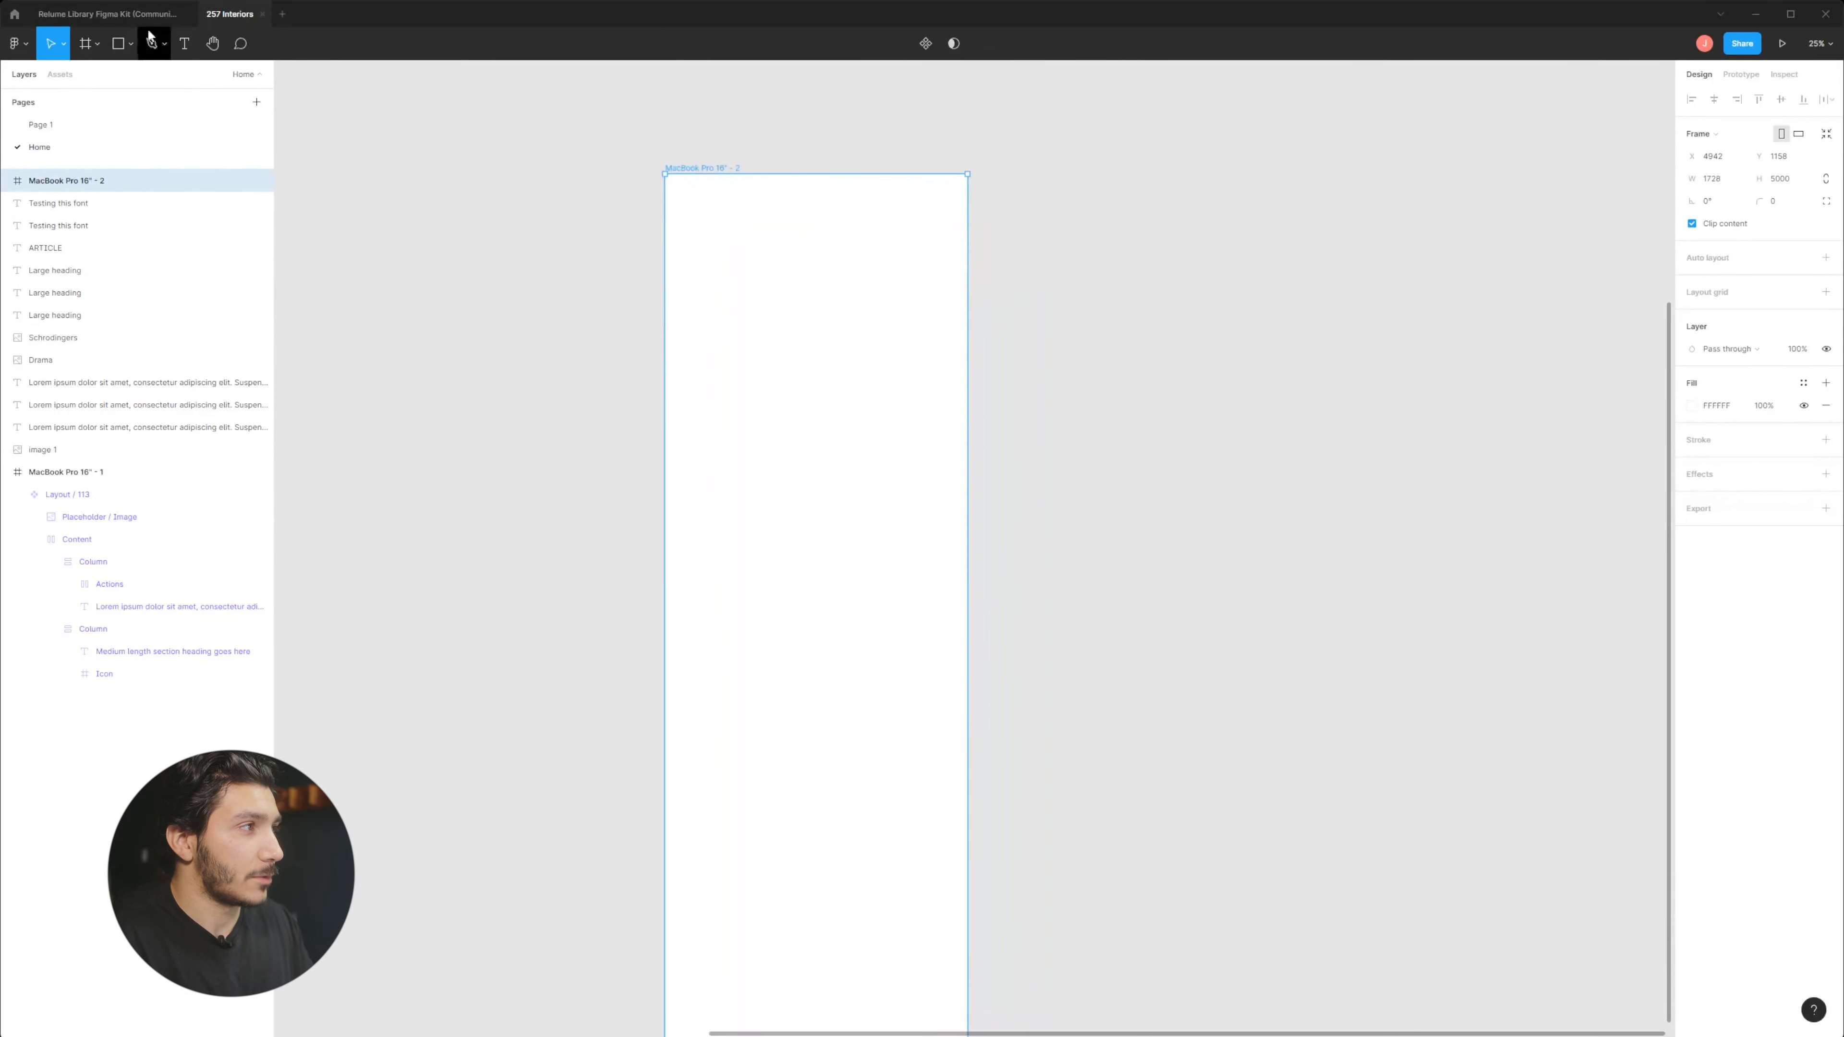
{"action": "left_click", "coordinate": [167, 16]}
{"action": "left_click", "coordinate": [241, 16]}
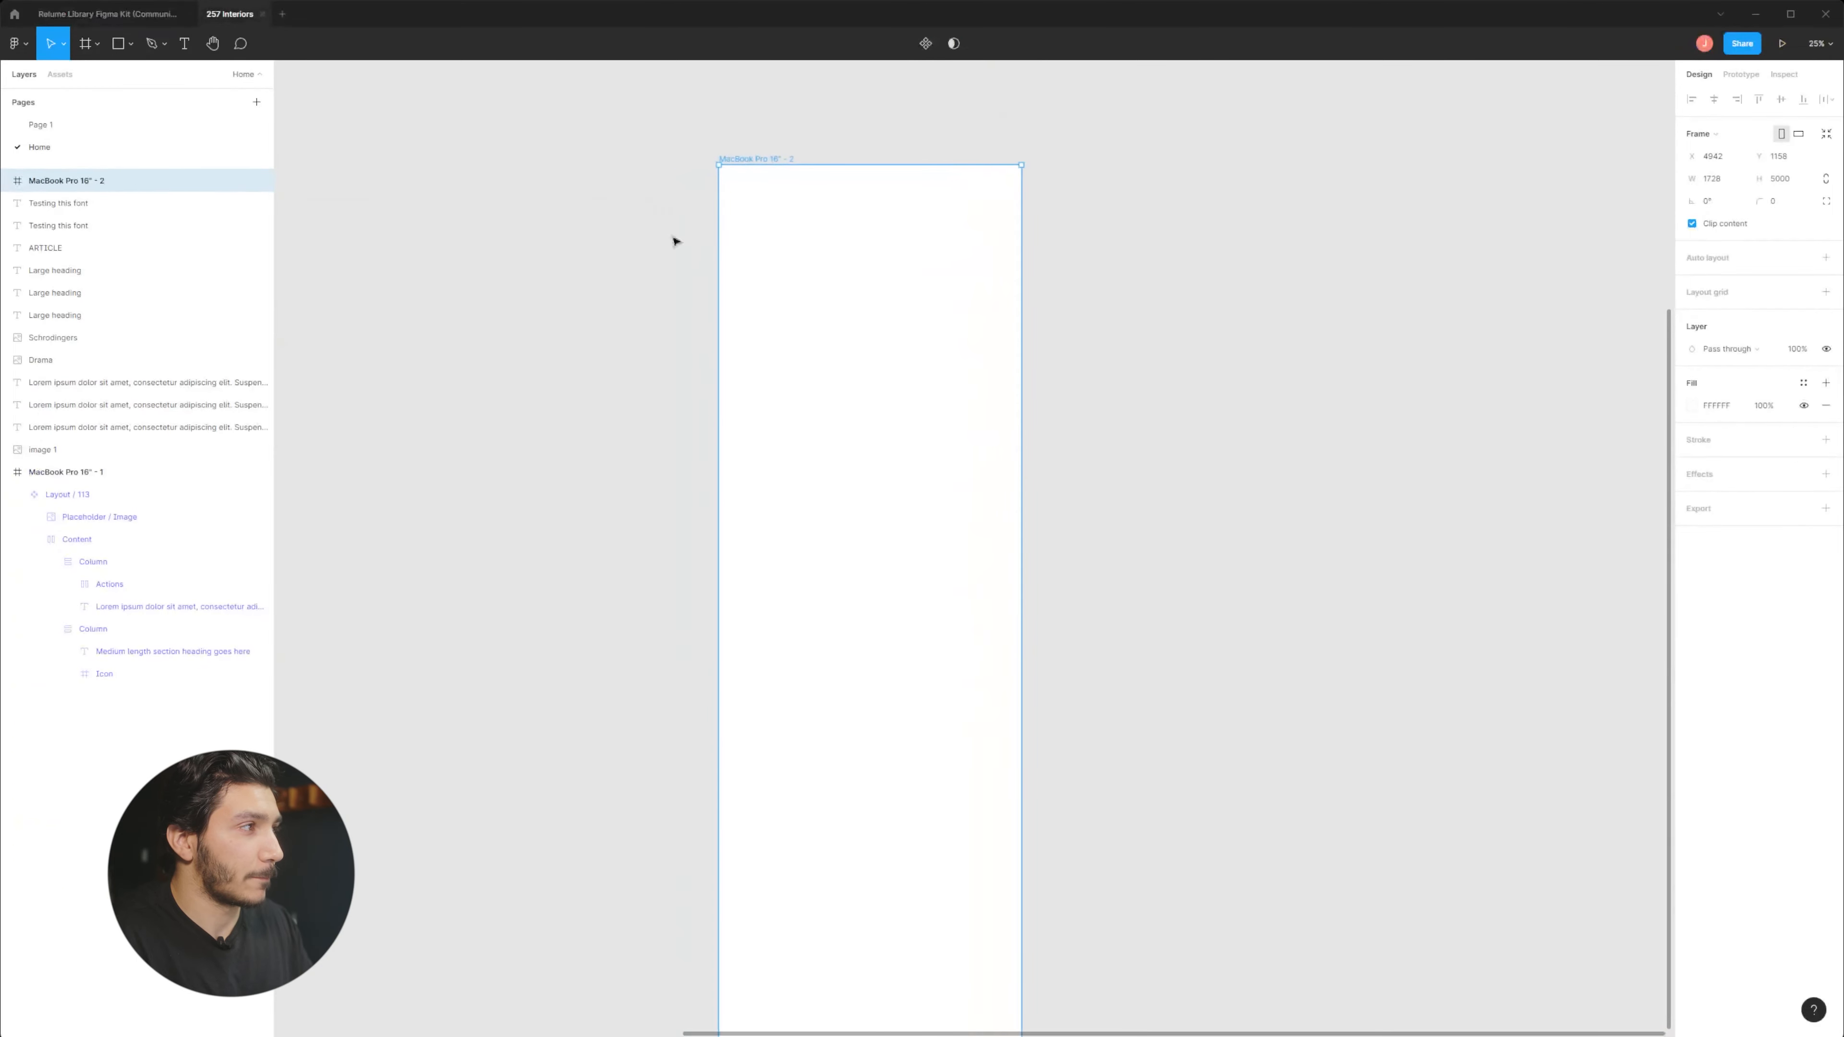
Switch to the Relume Library file and examine the navigation bar variants on the Navbars page.
{"action": "key", "text": "ctrl+Tab"}
{"action": "scroll", "coordinate": [860, 276], "scroll_direction": "up", "scroll_amount": 3}
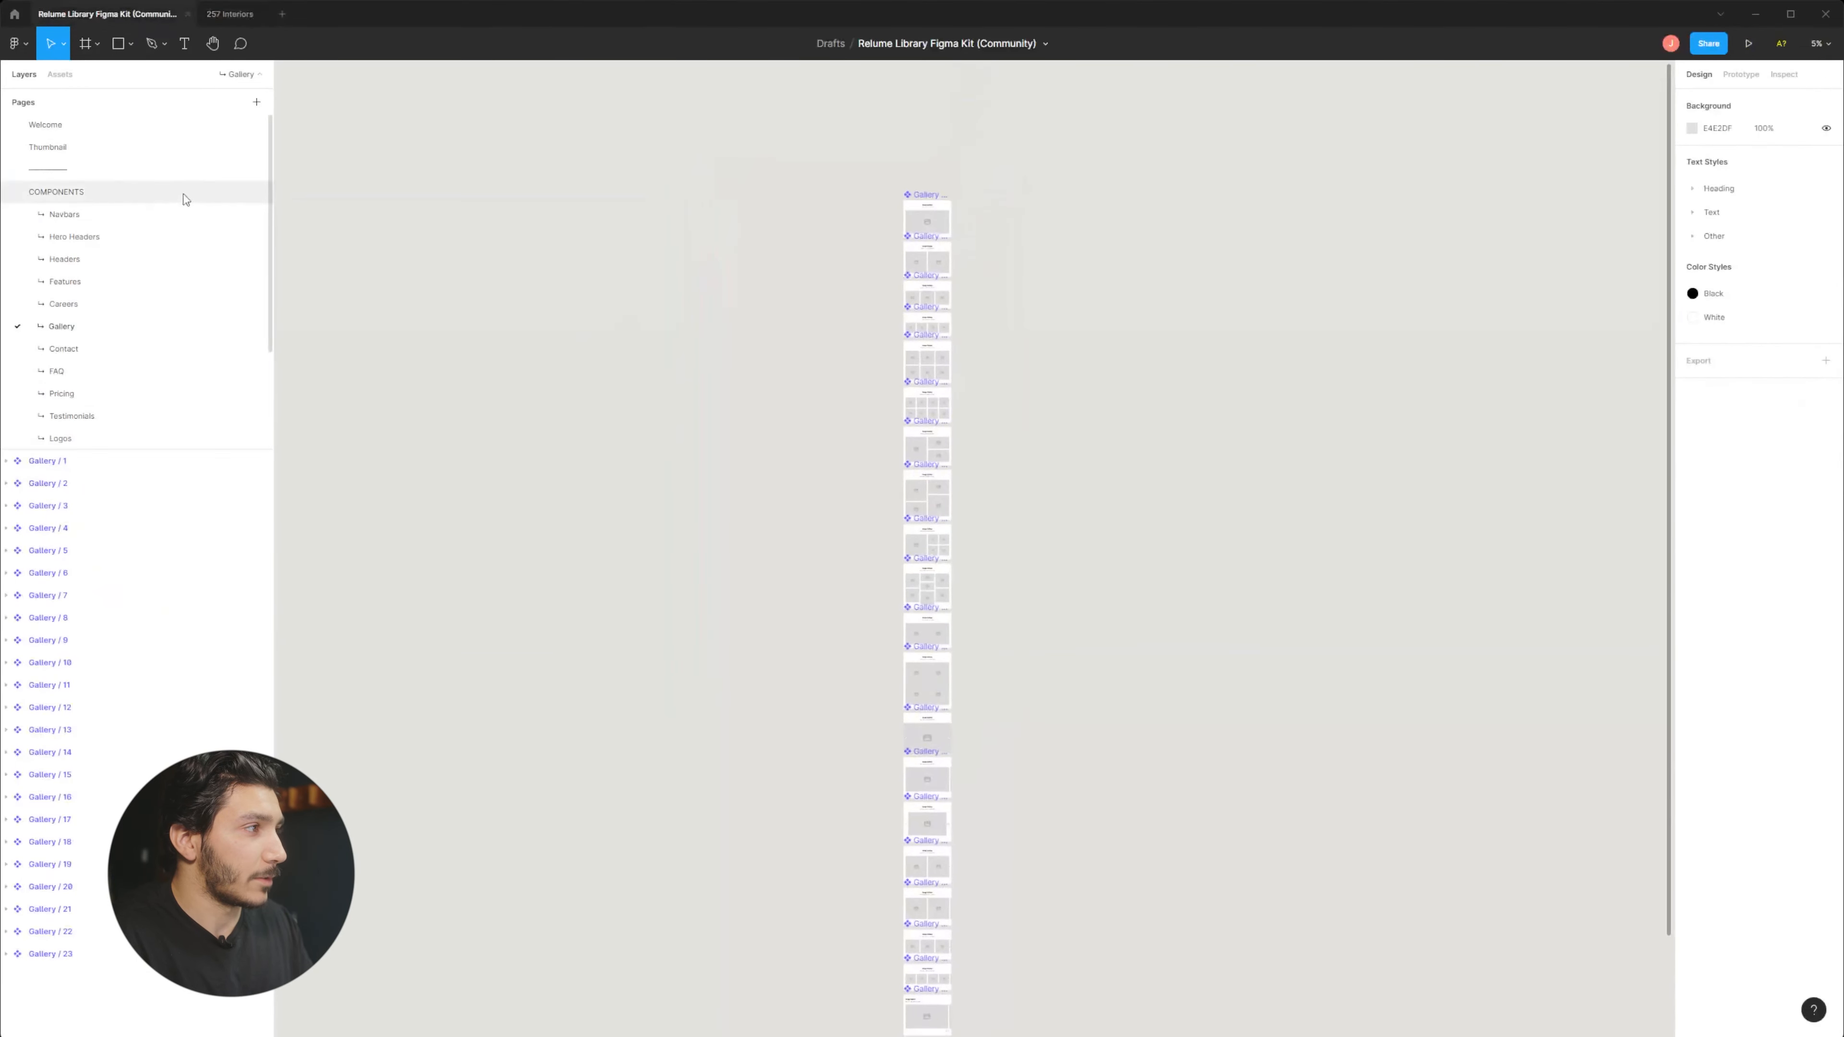
{"action": "left_click", "coordinate": [64, 213]}
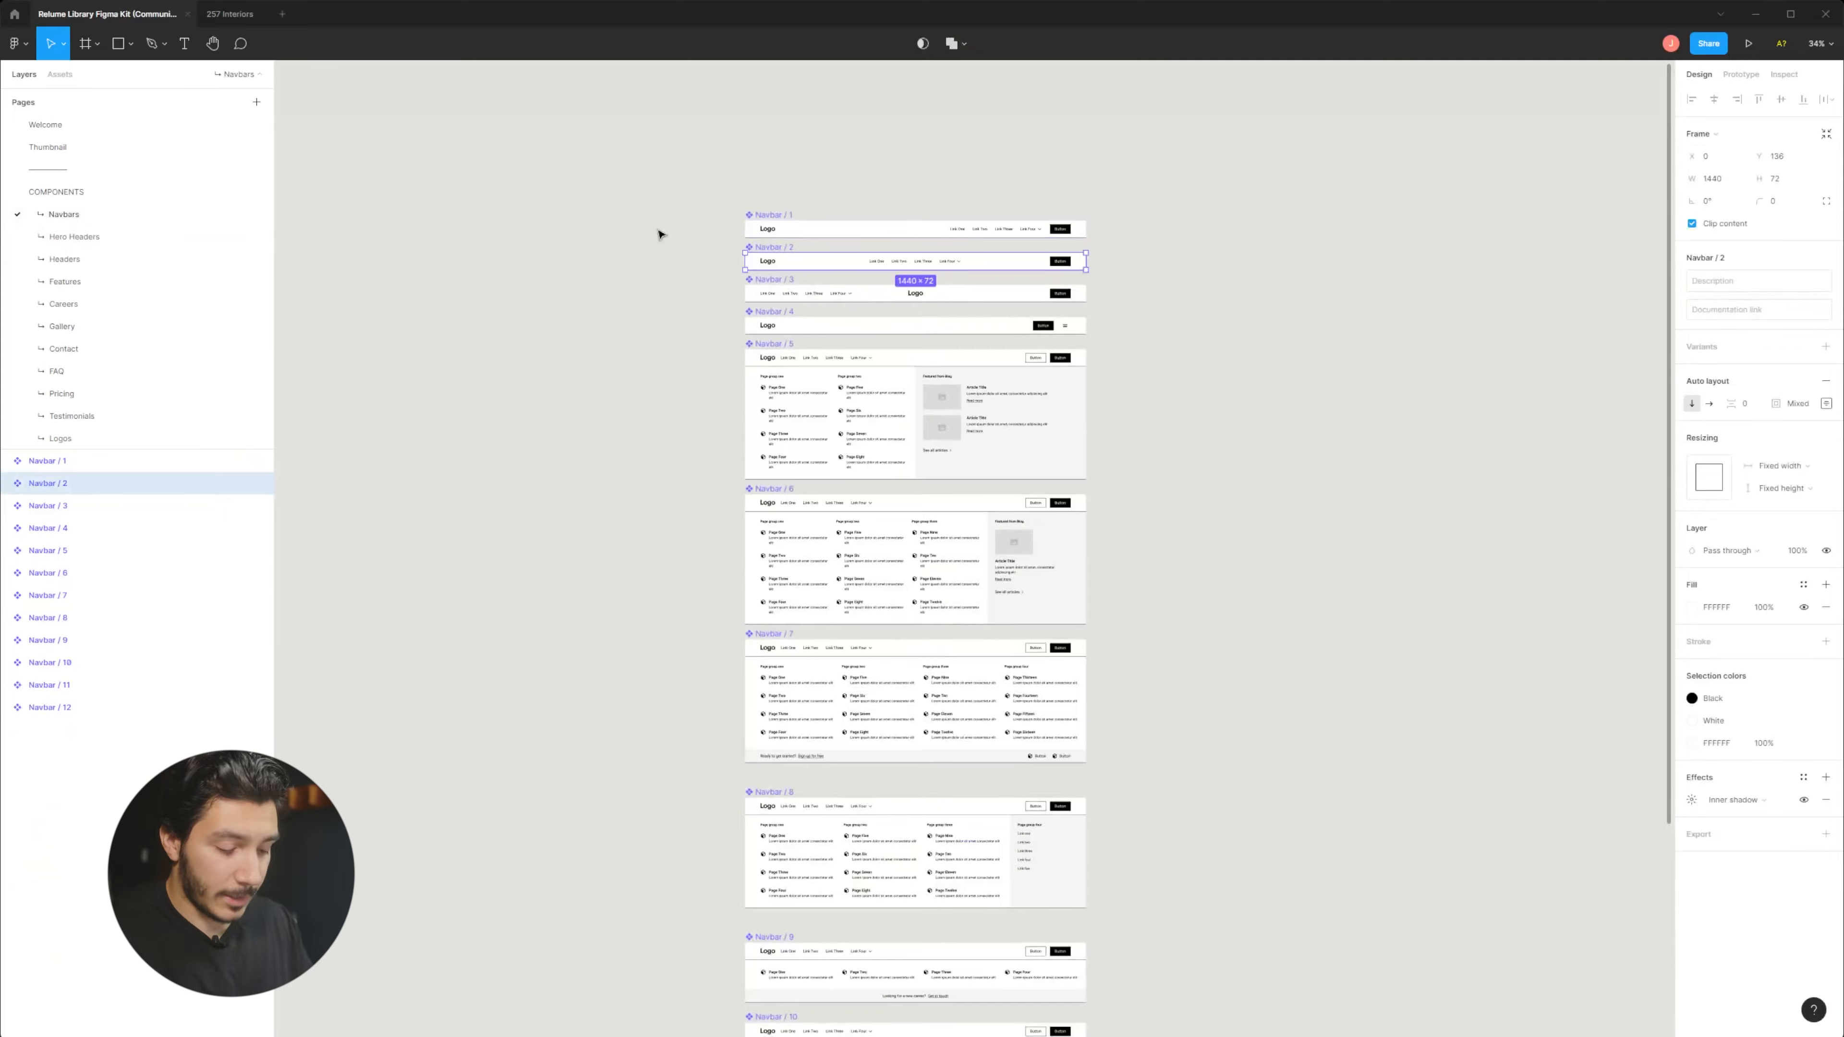
{"action": "key", "text": "ctrl+0"}
{"action": "left_click_drag", "start_coordinate": [659, 231], "coordinate": [798, 716]}
{"action": "left_click_drag", "start_coordinate": [777, 509], "coordinate": [809, 711]}
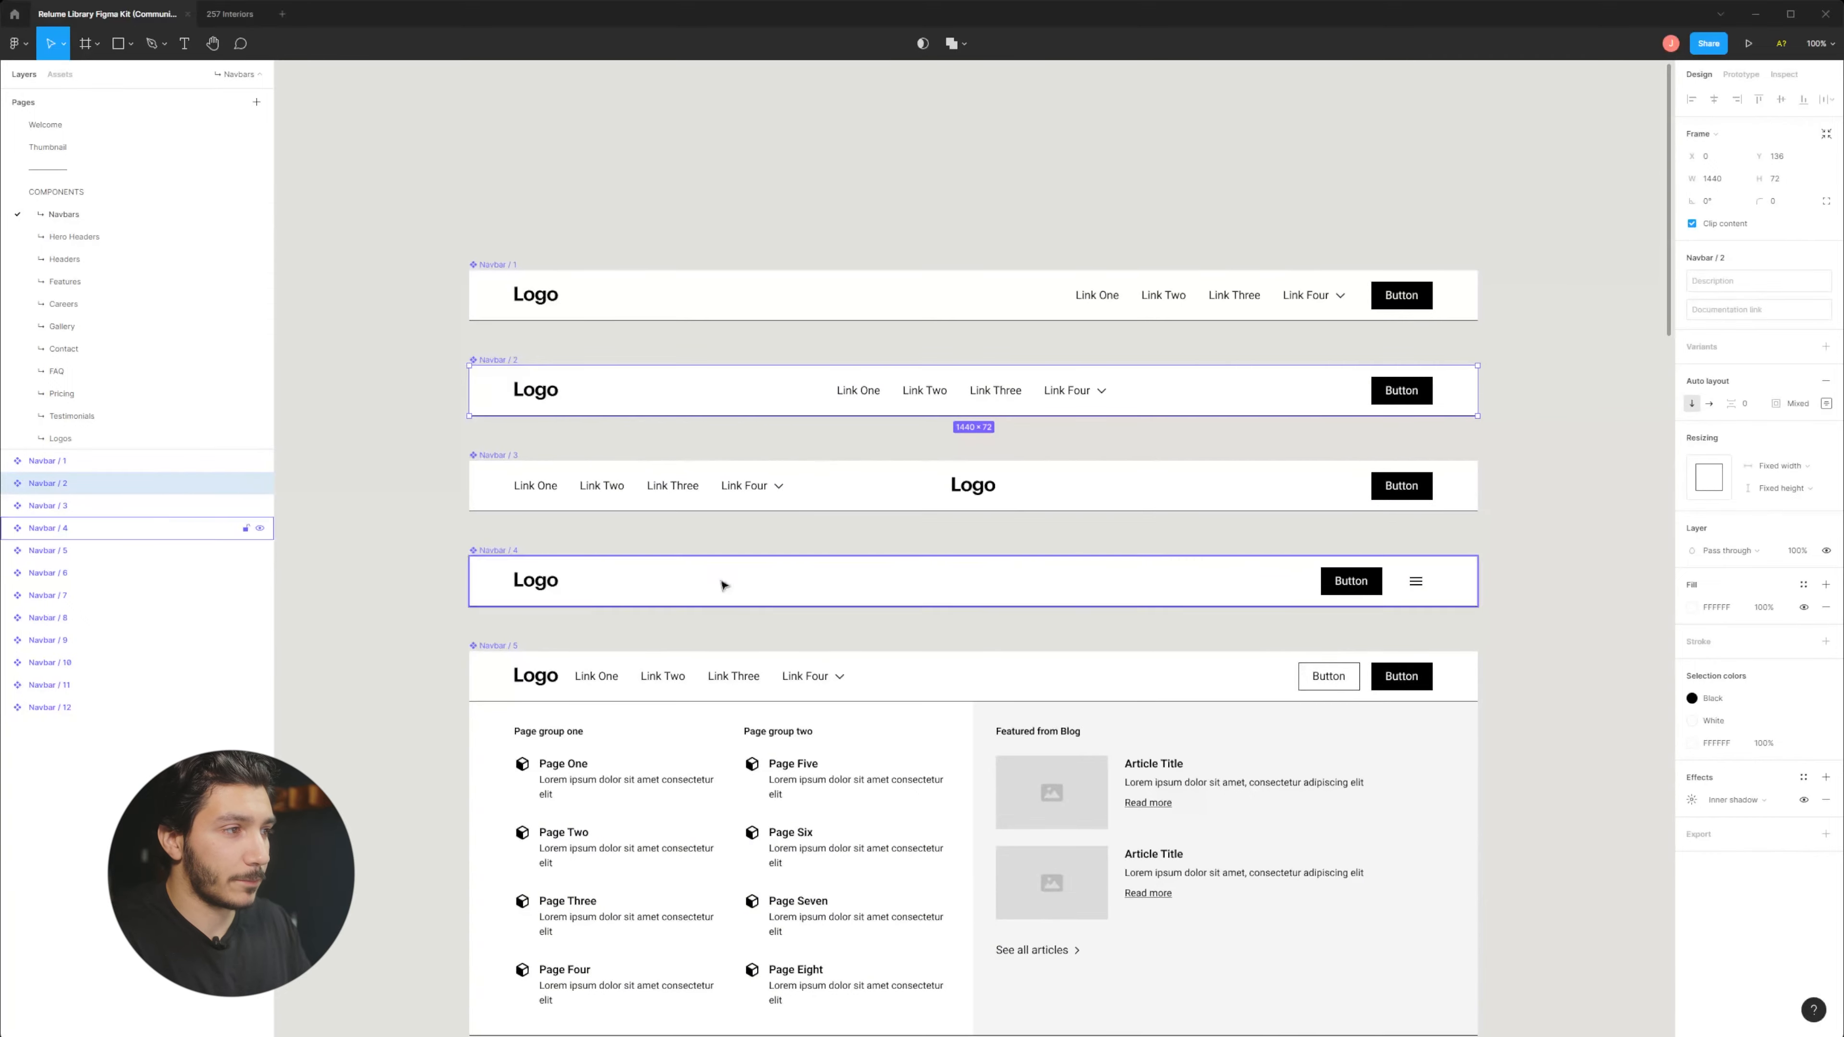
{"action": "scroll", "coordinate": [617, 428], "scroll_direction": "down", "scroll_amount": 7}
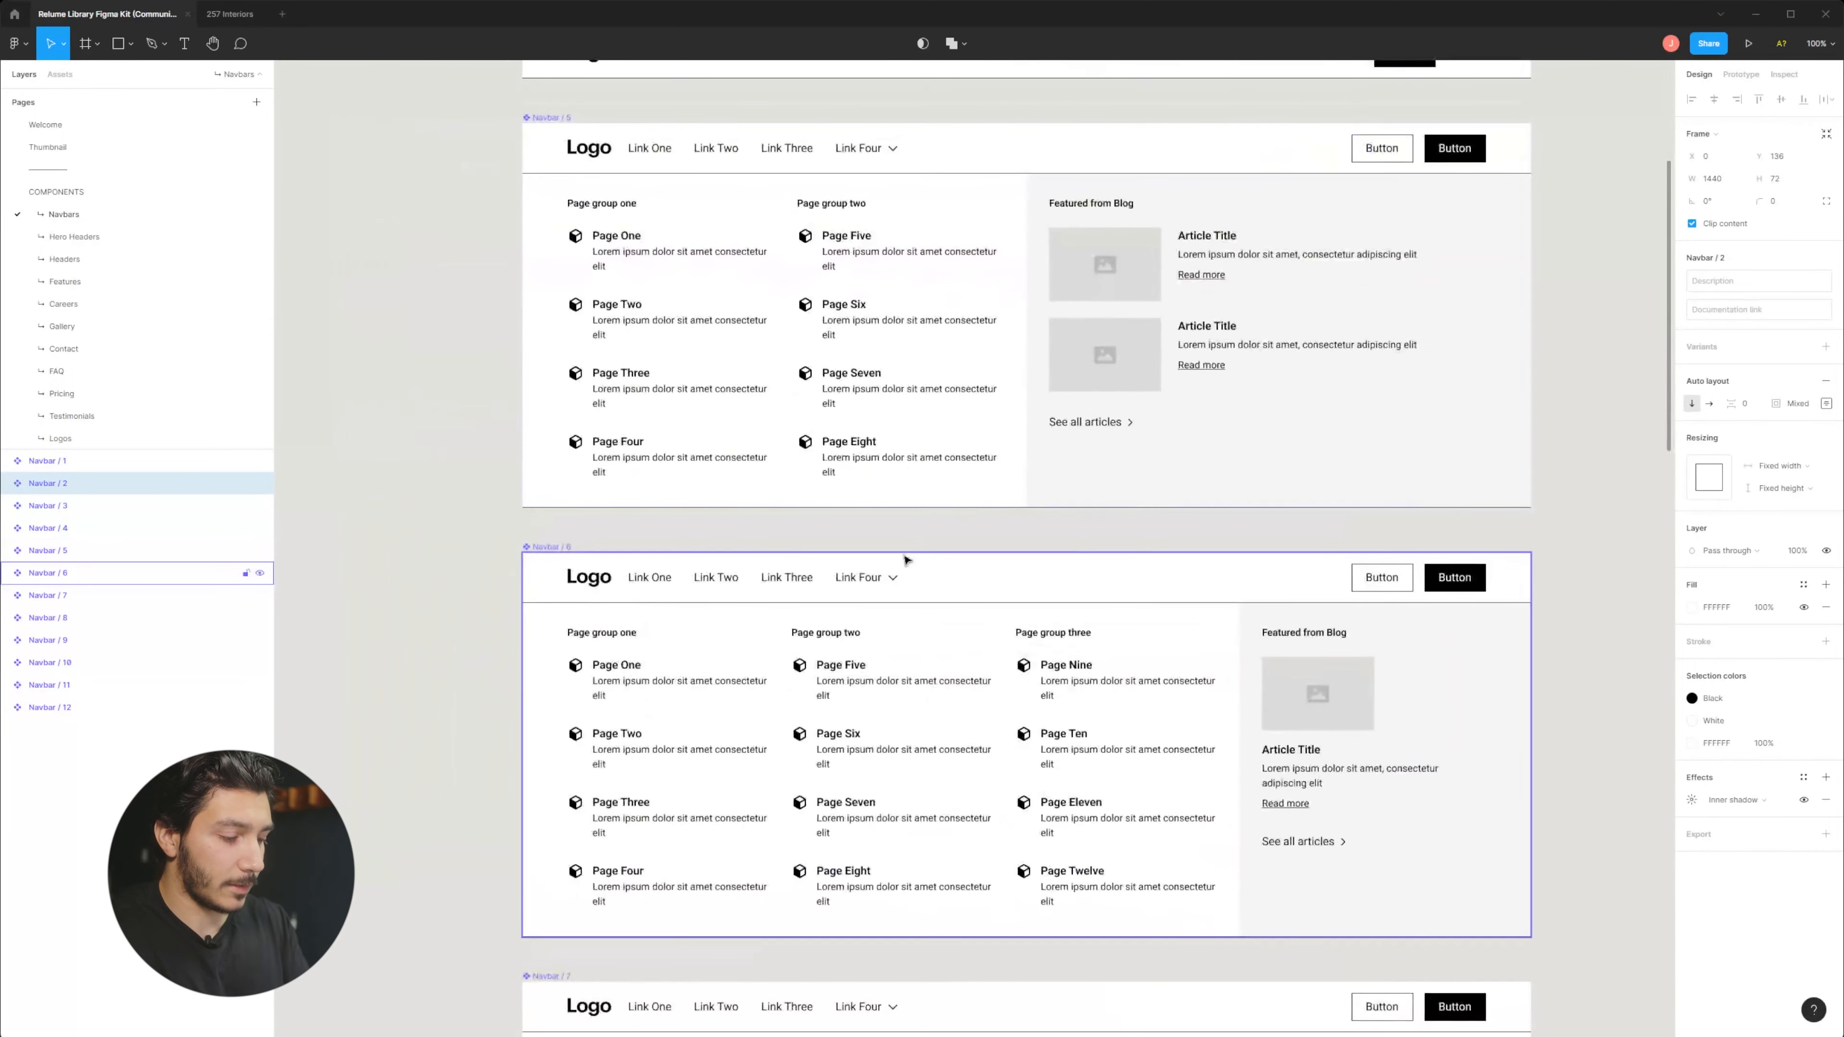
{"action": "scroll", "coordinate": [907, 556], "scroll_direction": "down", "scroll_amount": 3, "text": "ctrl"}
{"action": "scroll", "coordinate": [954, 739], "scroll_direction": "down", "scroll_amount": 2}
{"action": "scroll", "coordinate": [955, 739], "scroll_direction": "up", "scroll_amount": 4}
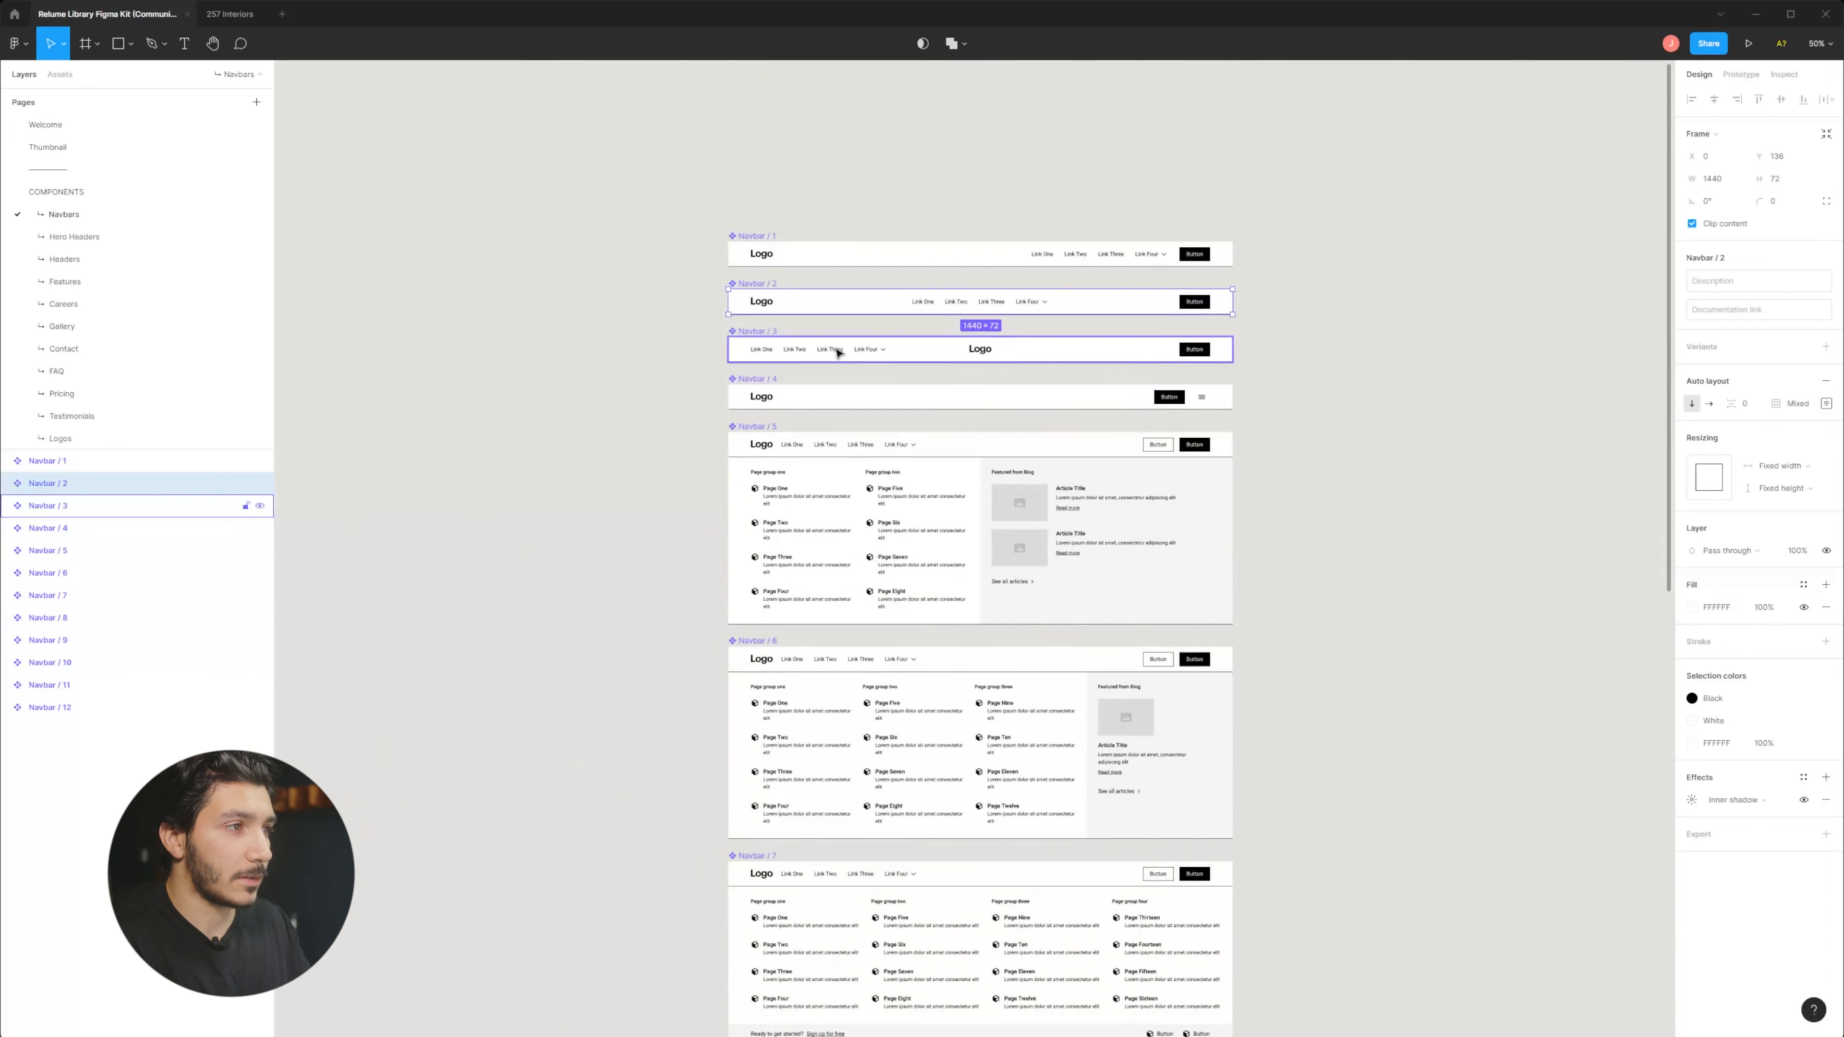
Copy the Navbar / 1 component into the MacBook Pro 16" - 2 frame of the 257 Interiors file and align it to the frame's top.
{"action": "left_click", "coordinate": [842, 262]}
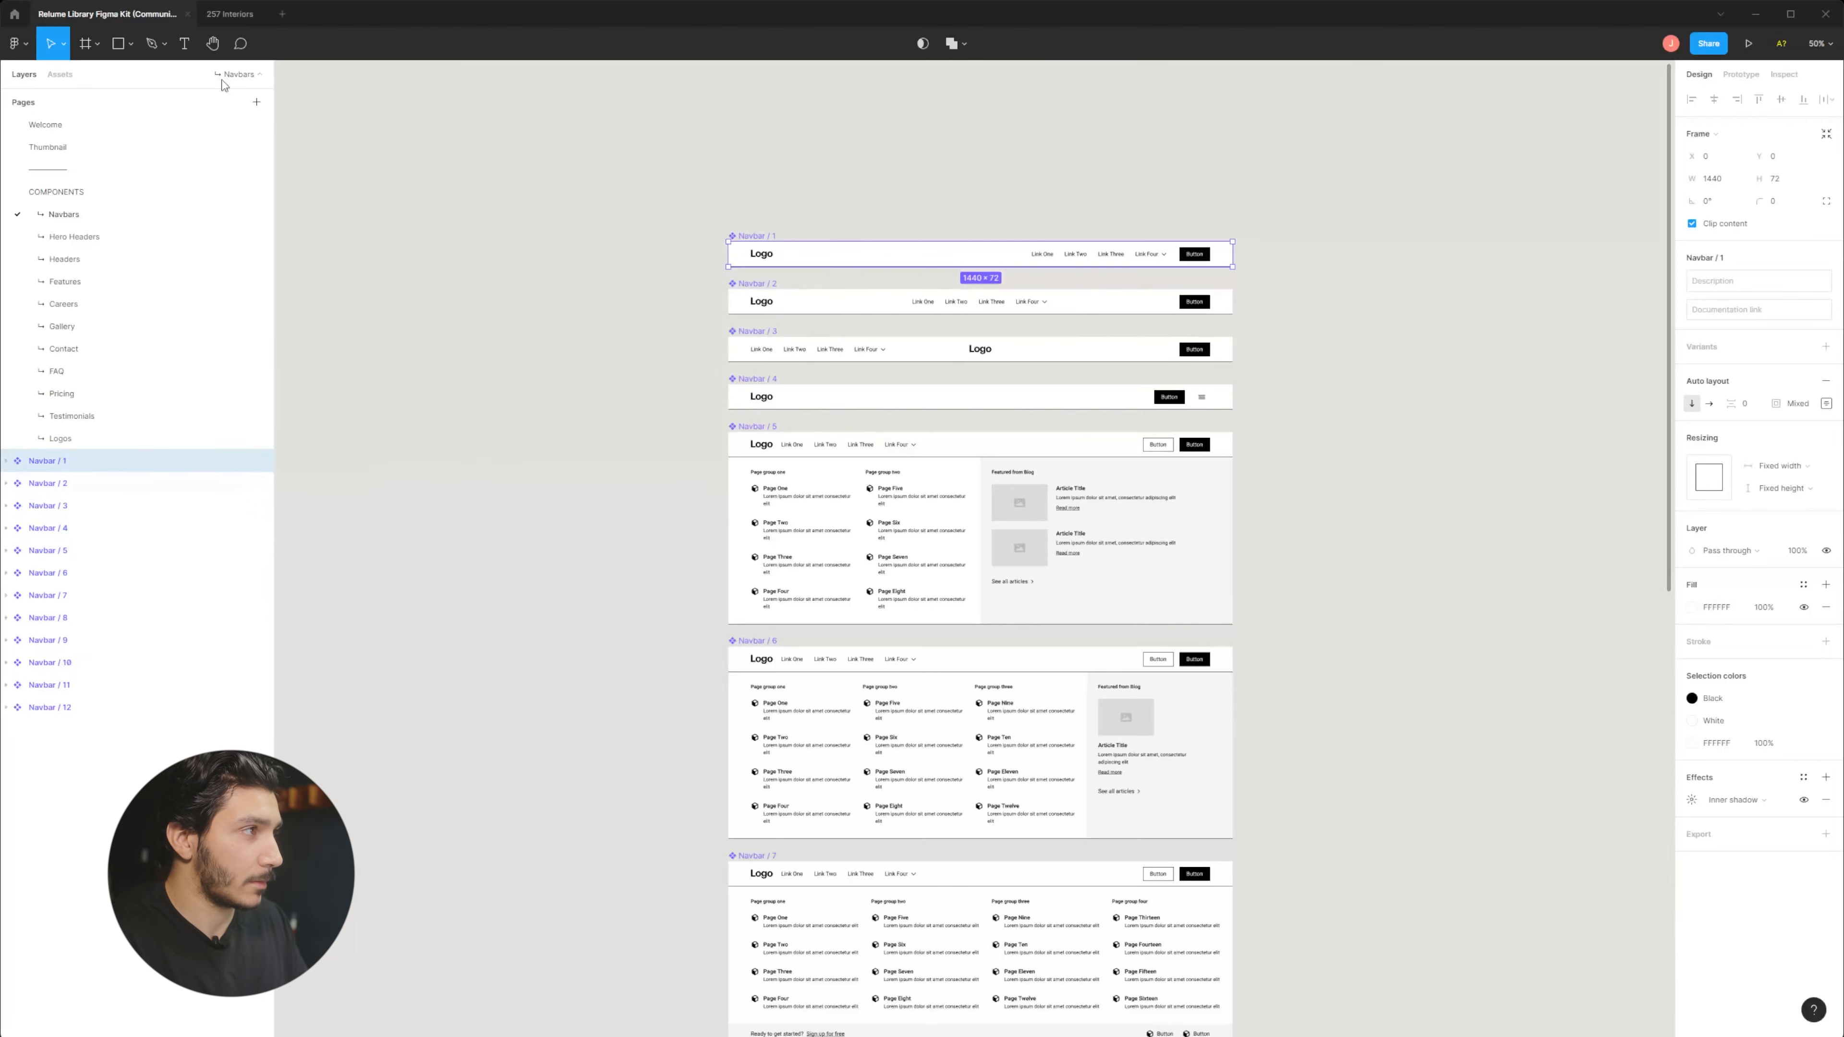
{"action": "left_click", "coordinate": [231, 14]}
{"action": "key", "text": "ctrl+v"}
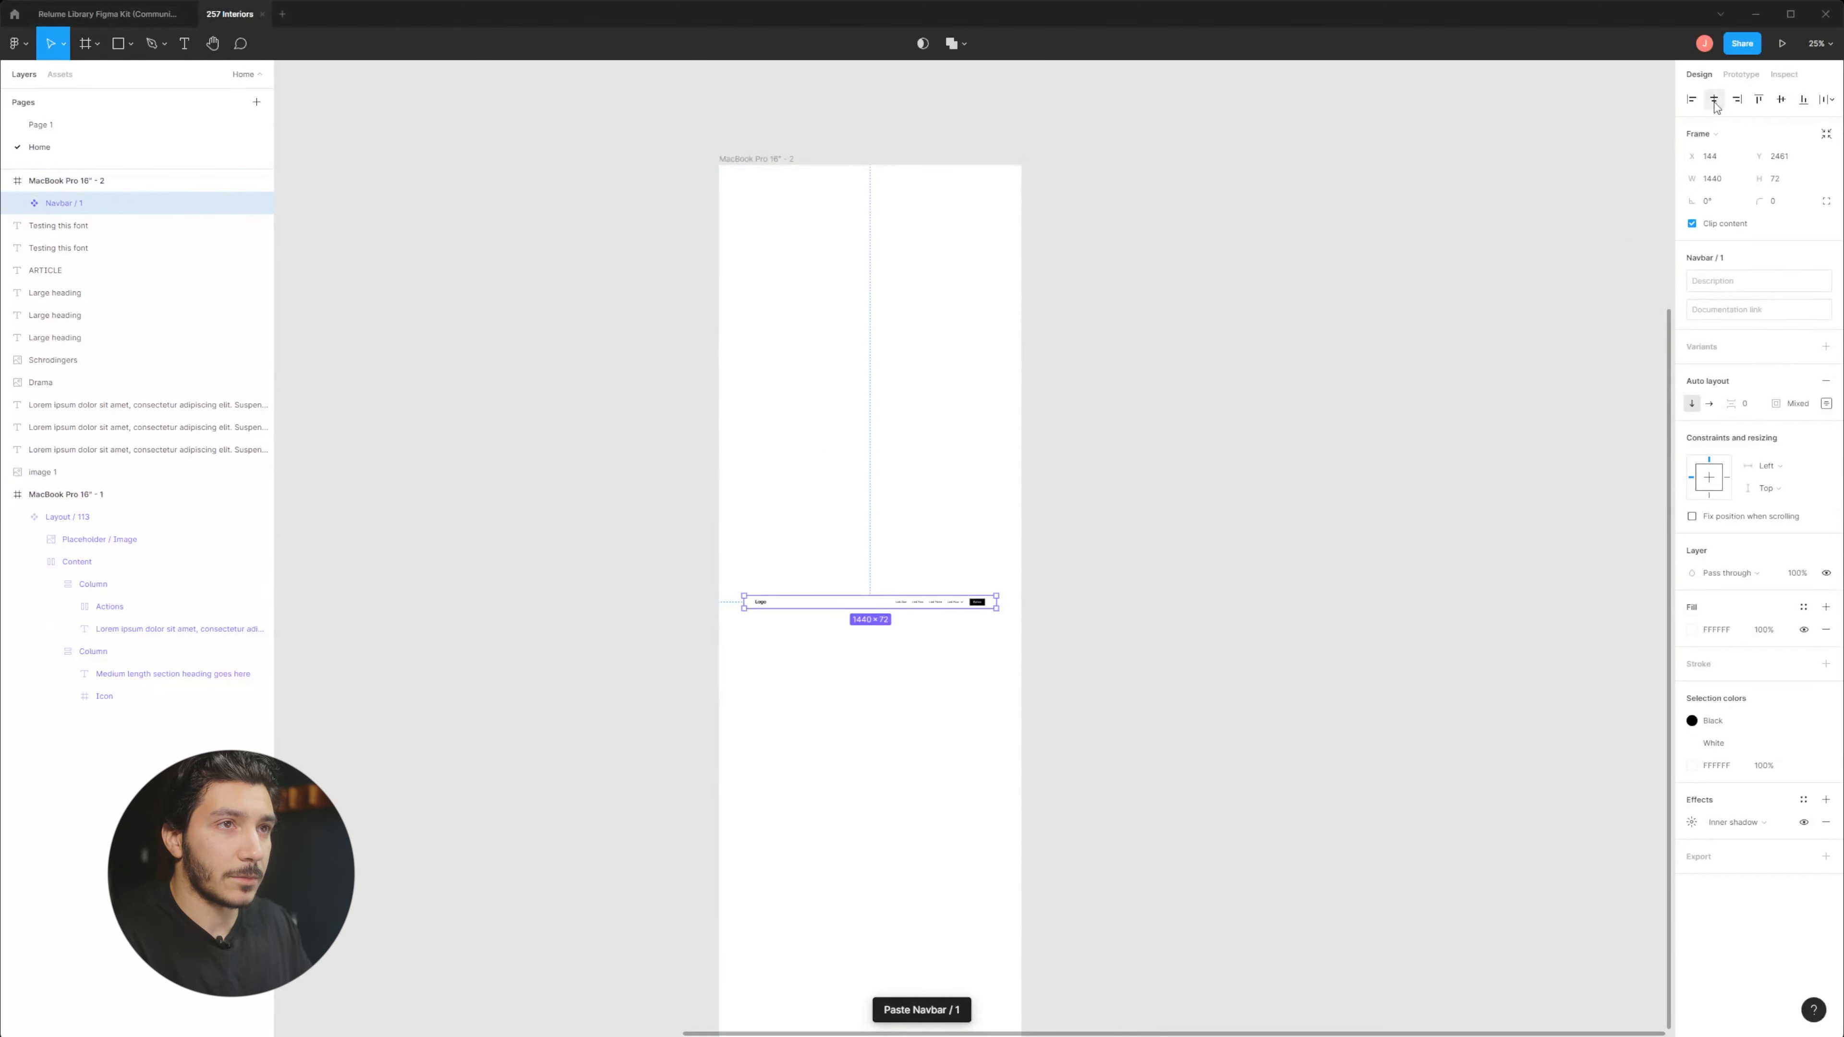
{"action": "left_click", "coordinate": [1758, 100]}
{"action": "left_click", "coordinate": [1105, 401]}
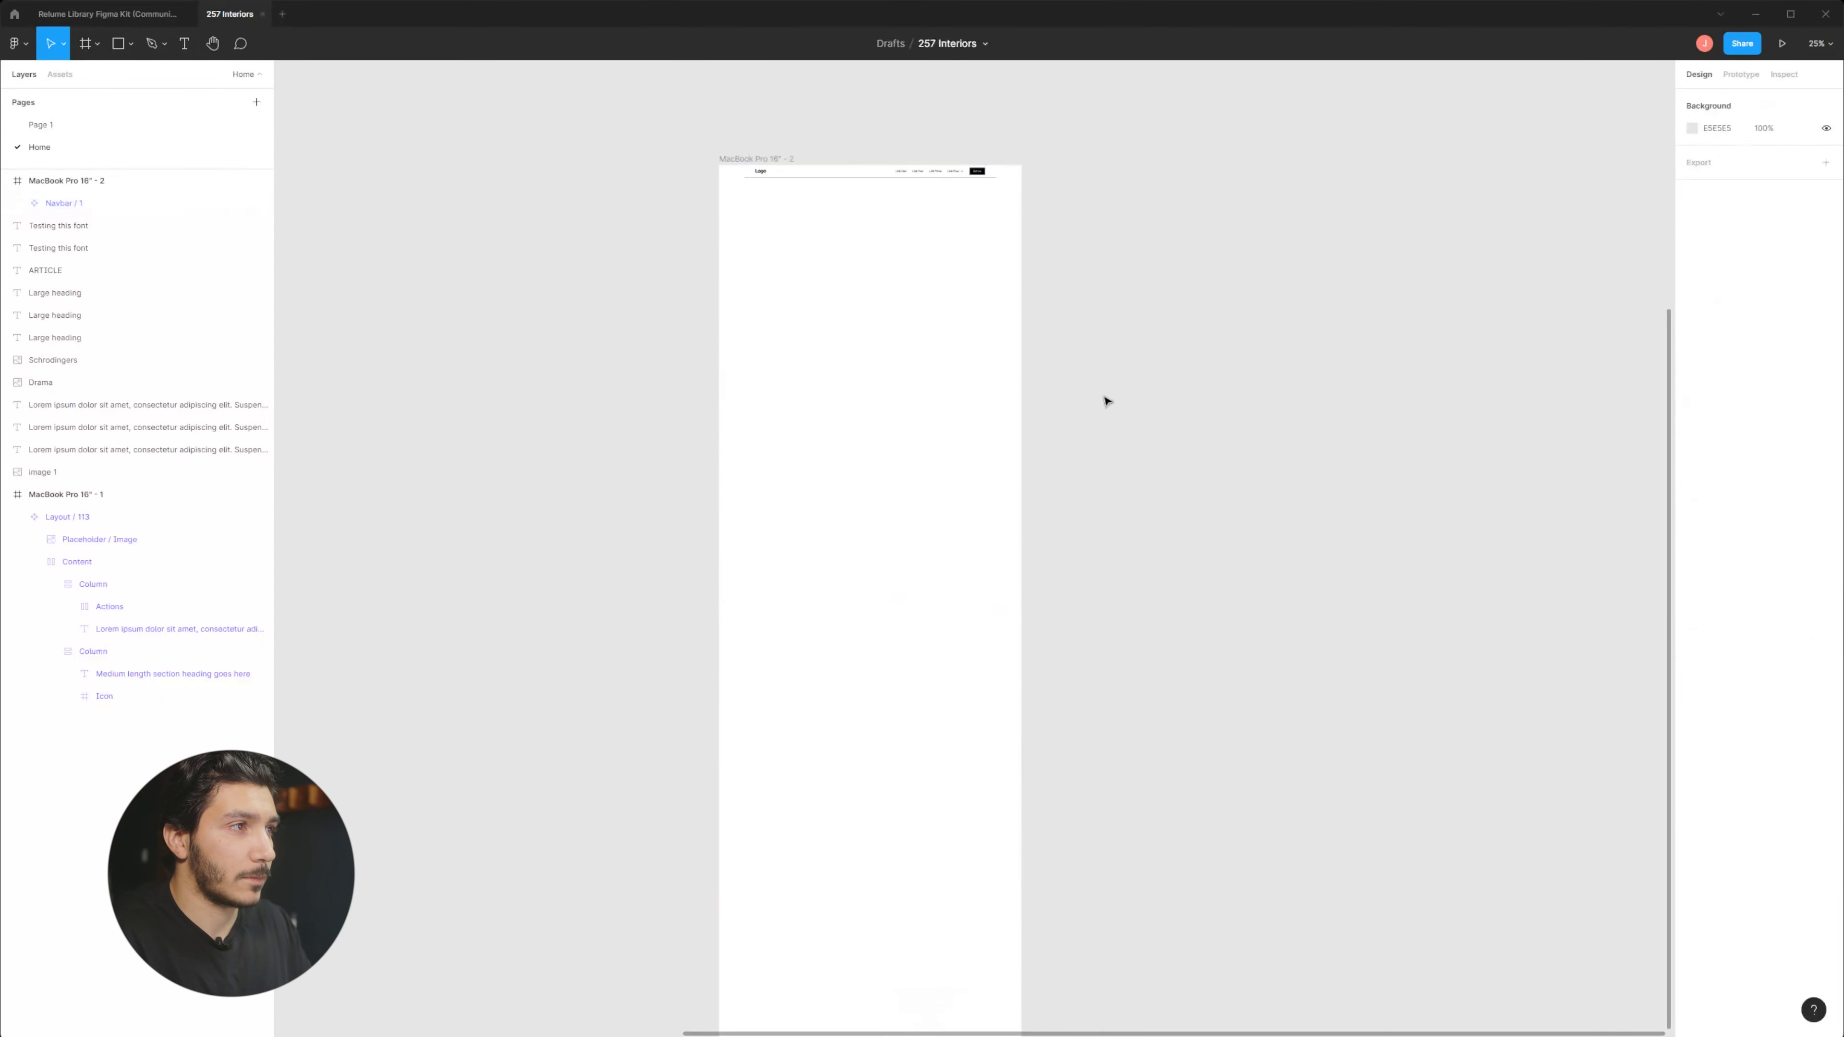
{"action": "left_click", "coordinate": [839, 172]}
{"action": "left_click", "coordinate": [854, 301]}
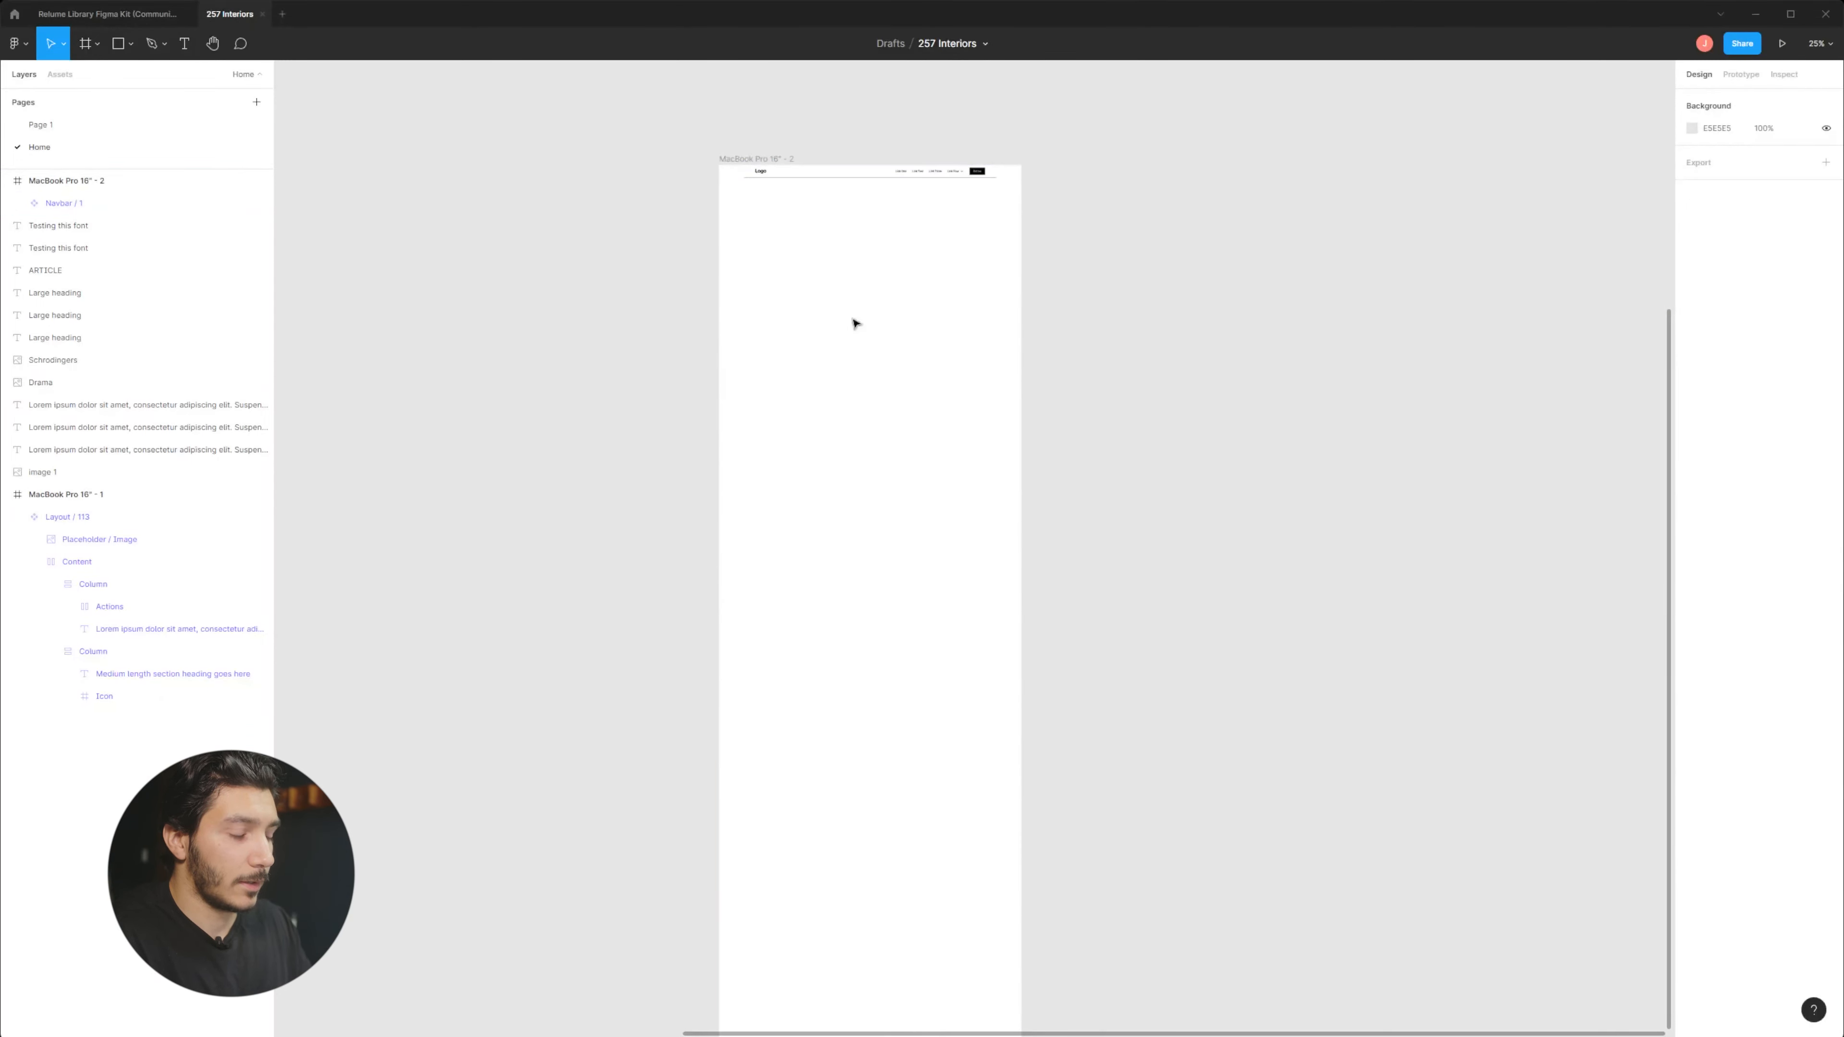
{"action": "key", "text": "ctrl+plus"}
{"action": "left_click_drag", "start_coordinate": [782, 230], "coordinate": [854, 485], "text": "space"}
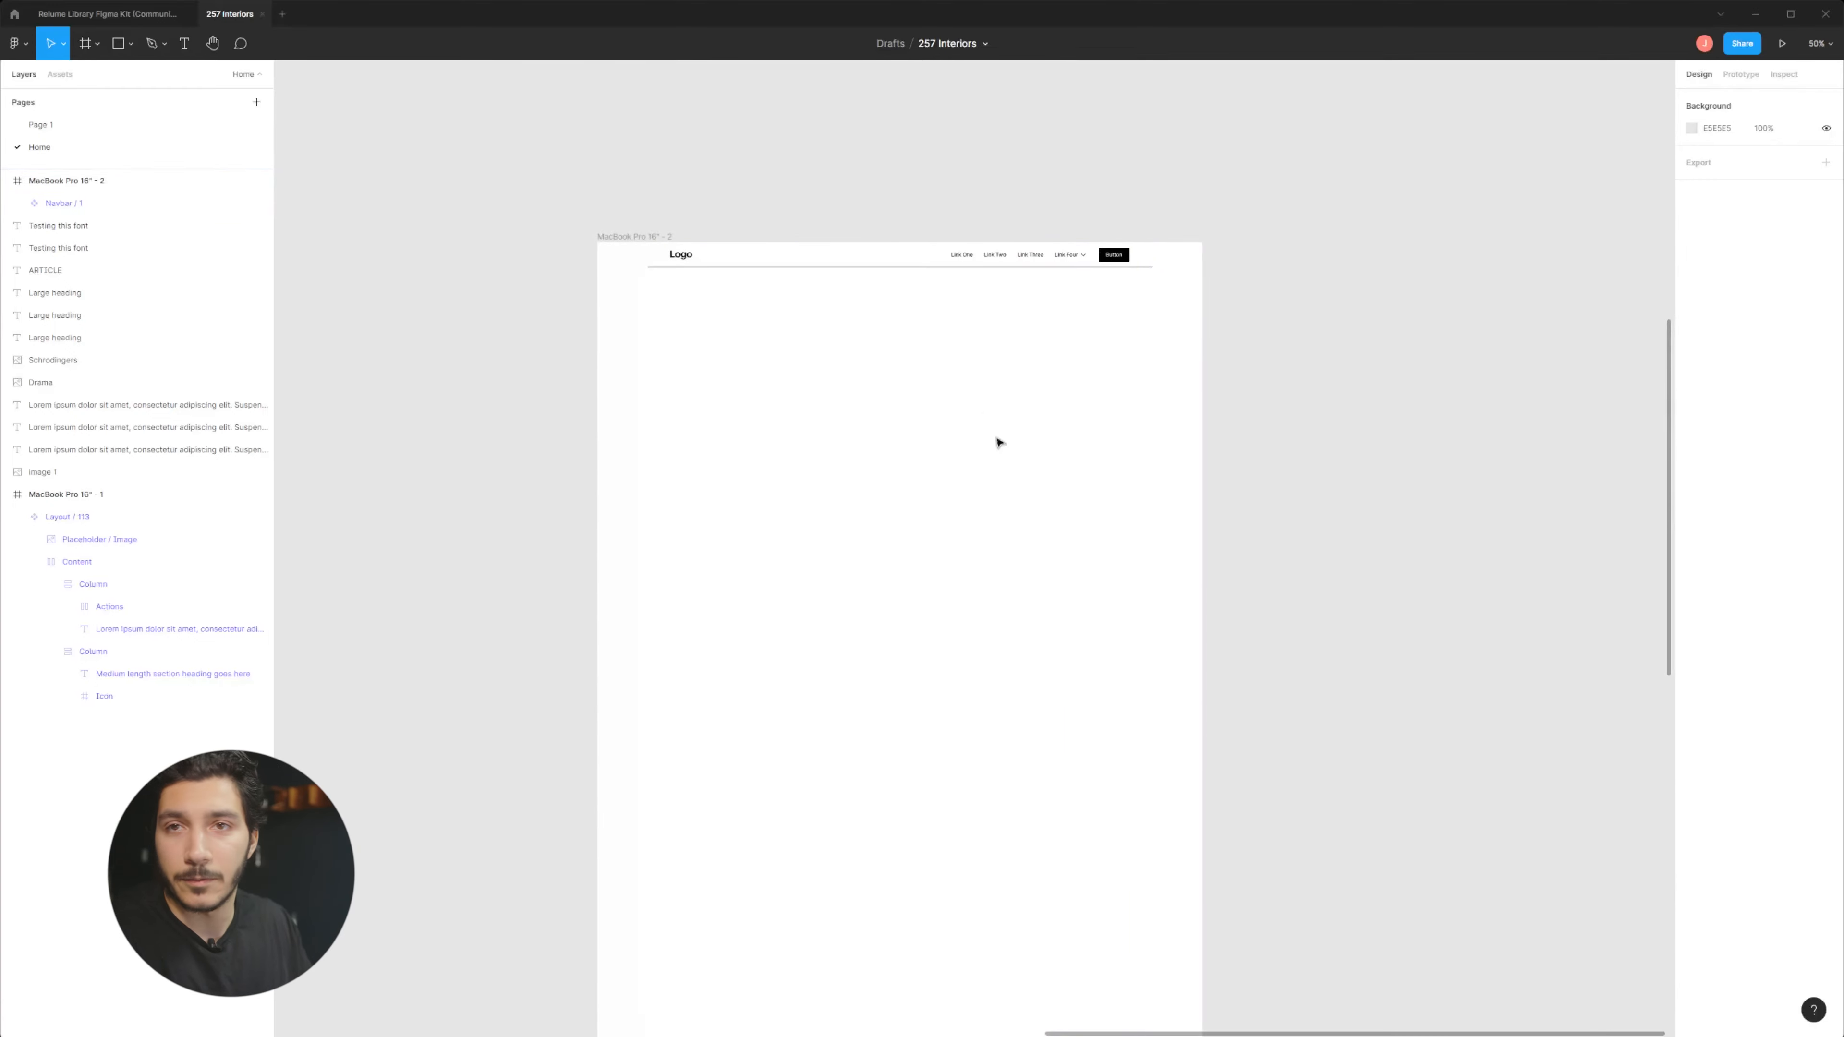
Return to the Relume library's Hero Headers page and examine the hero layouts from Header / 1 to Header / 14.
{"action": "left_click", "coordinate": [114, 22]}
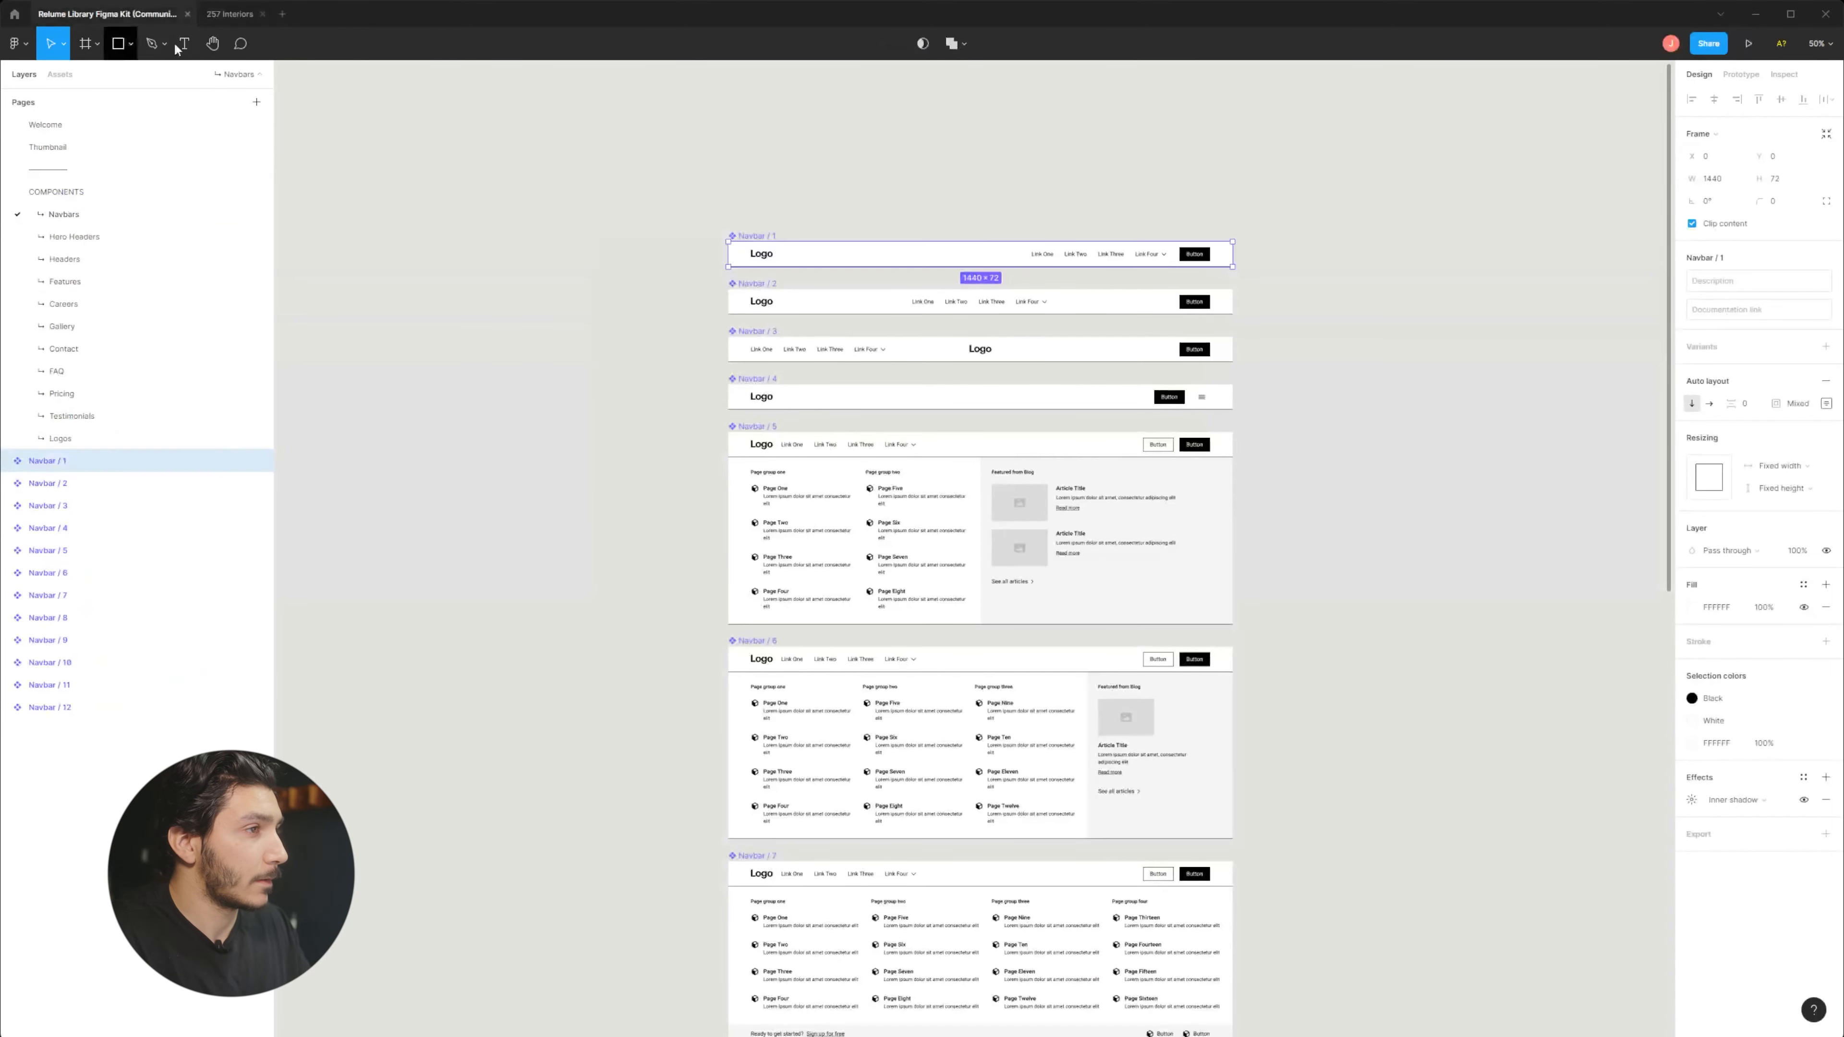
{"action": "left_click", "coordinate": [149, 240]}
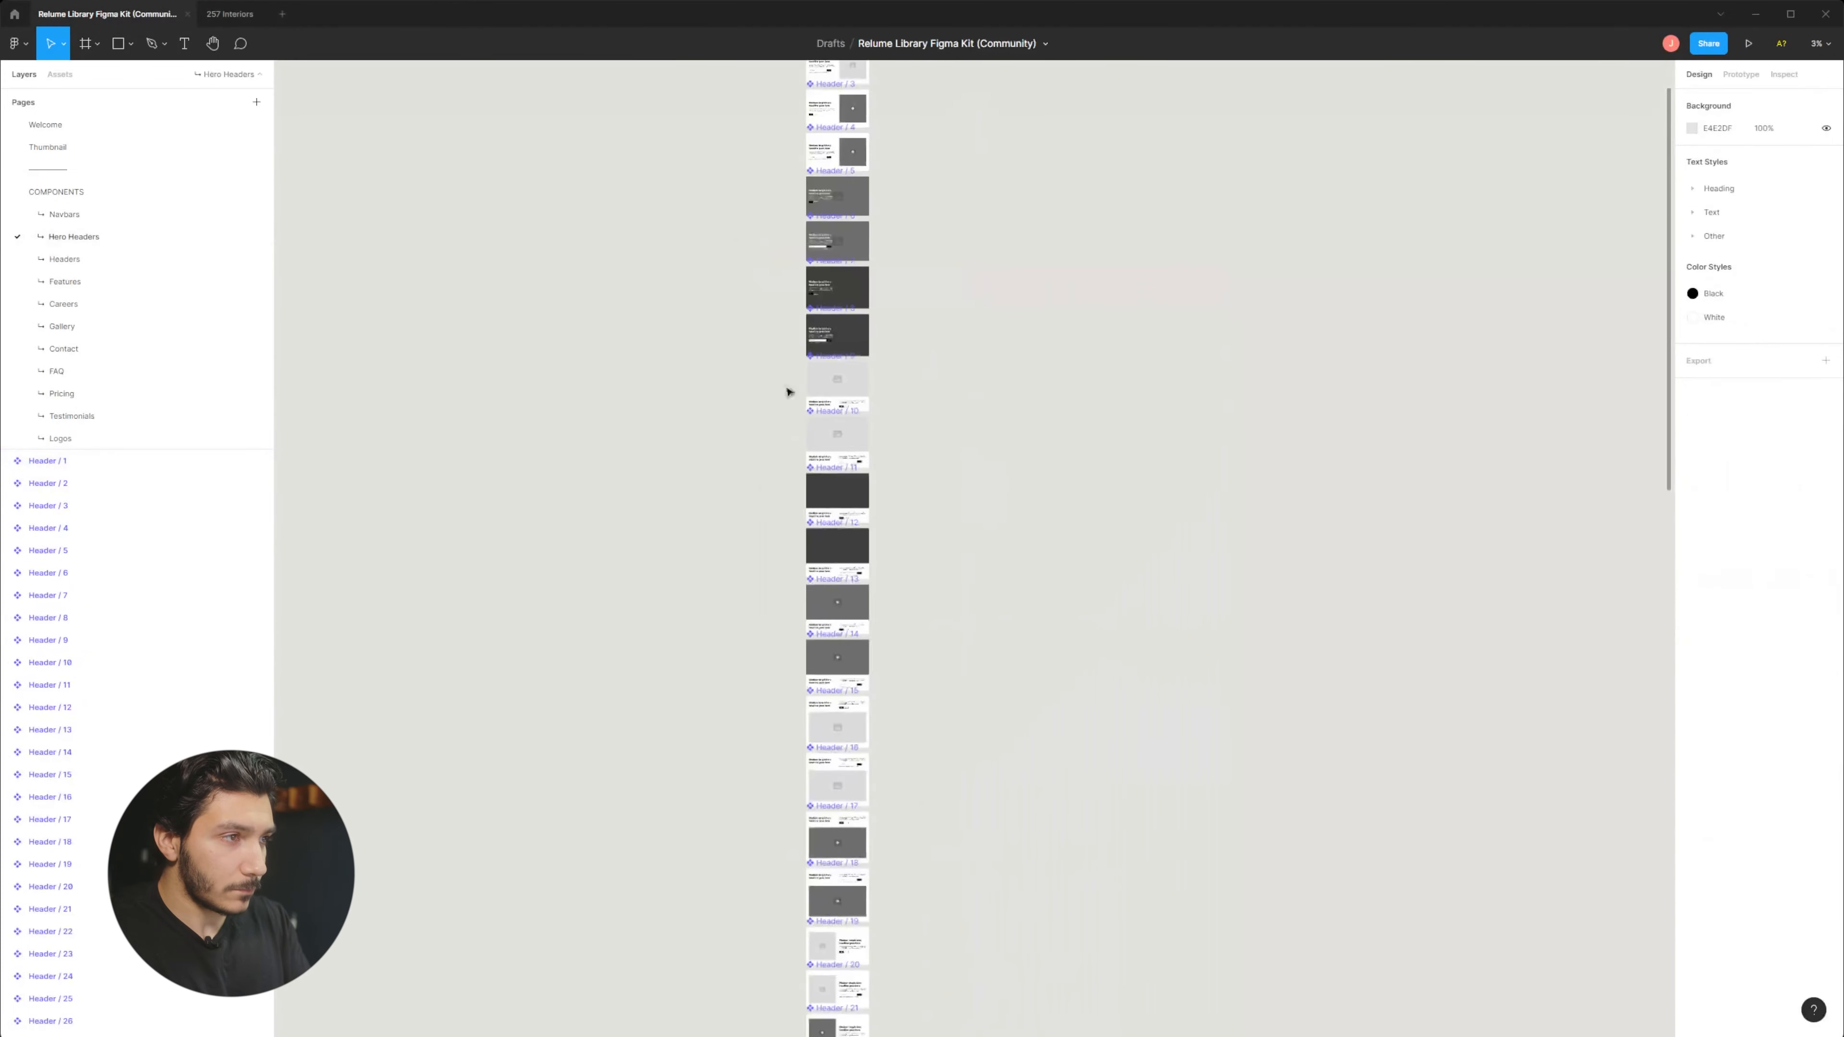
{"action": "key", "text": "ctrl+plus"}
{"action": "left_click_drag", "start_coordinate": [839, 341], "coordinate": [942, 872]}
{"action": "key", "text": "ctrl+plus"}
{"action": "left_click_drag", "start_coordinate": [838, 553], "coordinate": [907, 756]}
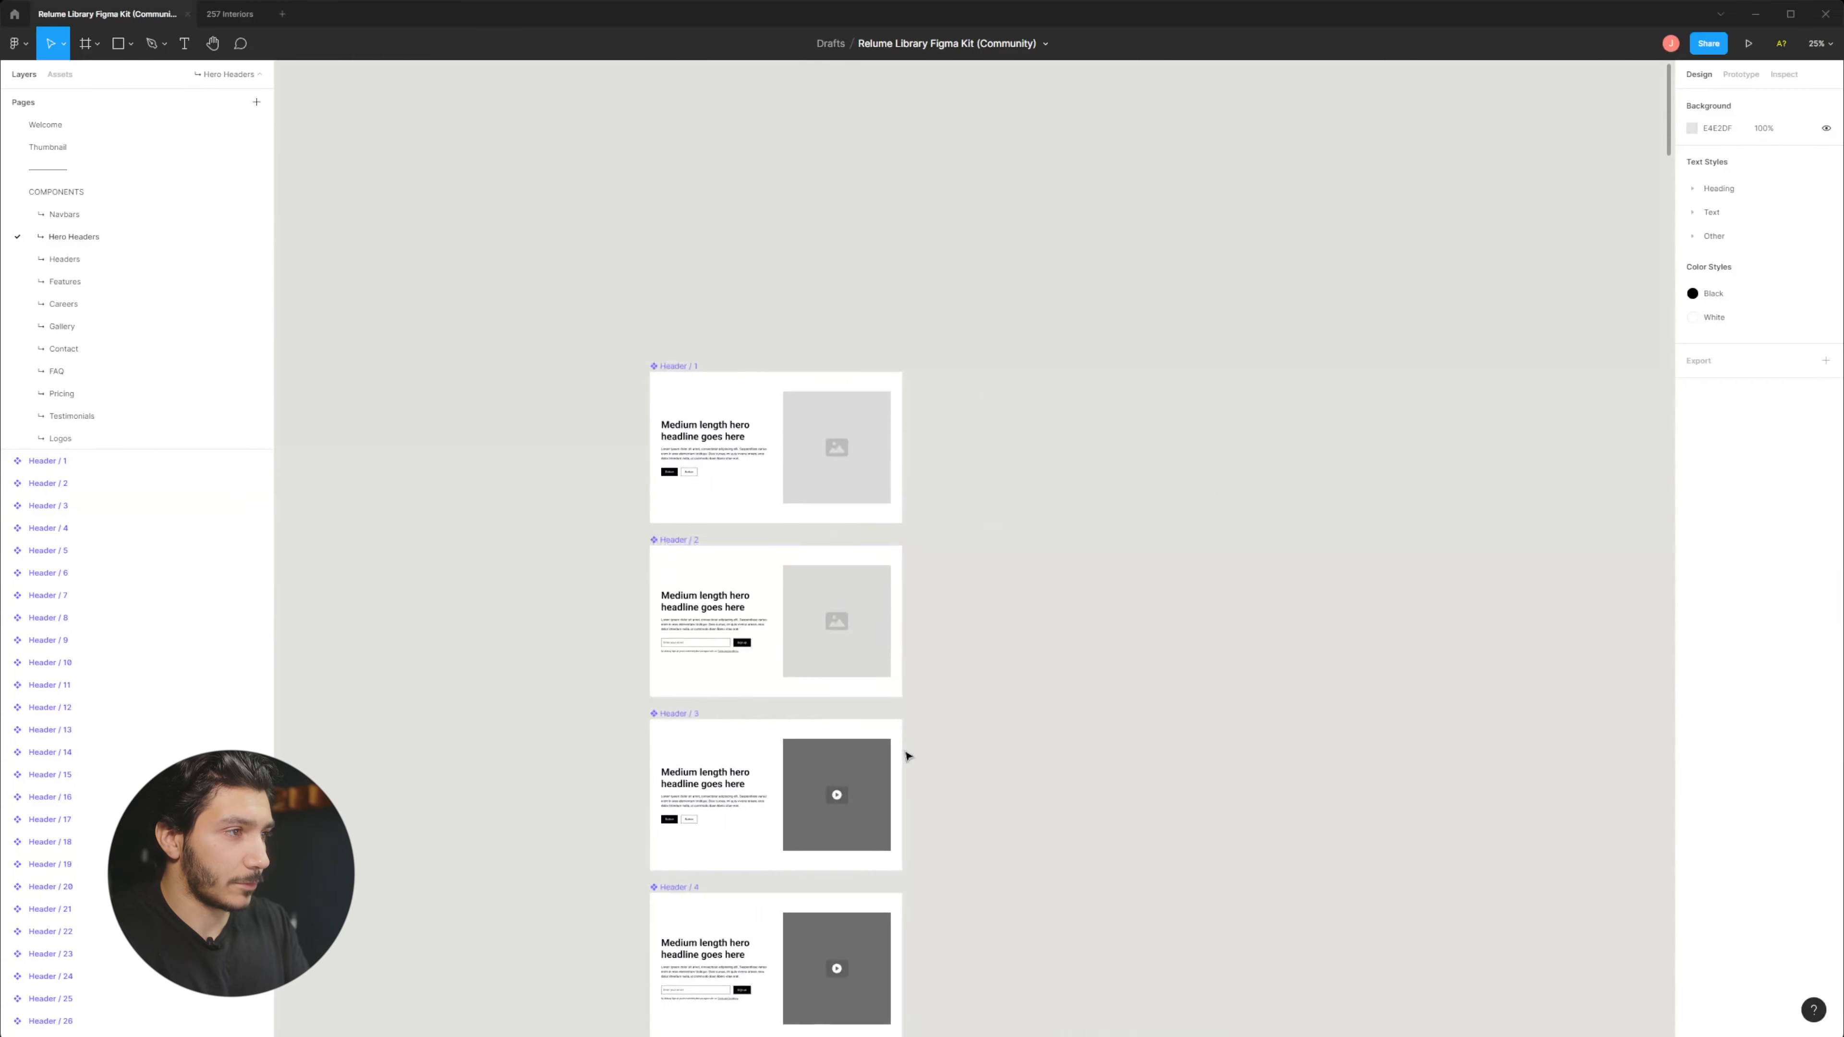
{"action": "scroll", "coordinate": [926, 515], "scroll_direction": "down", "scroll_amount": 10}
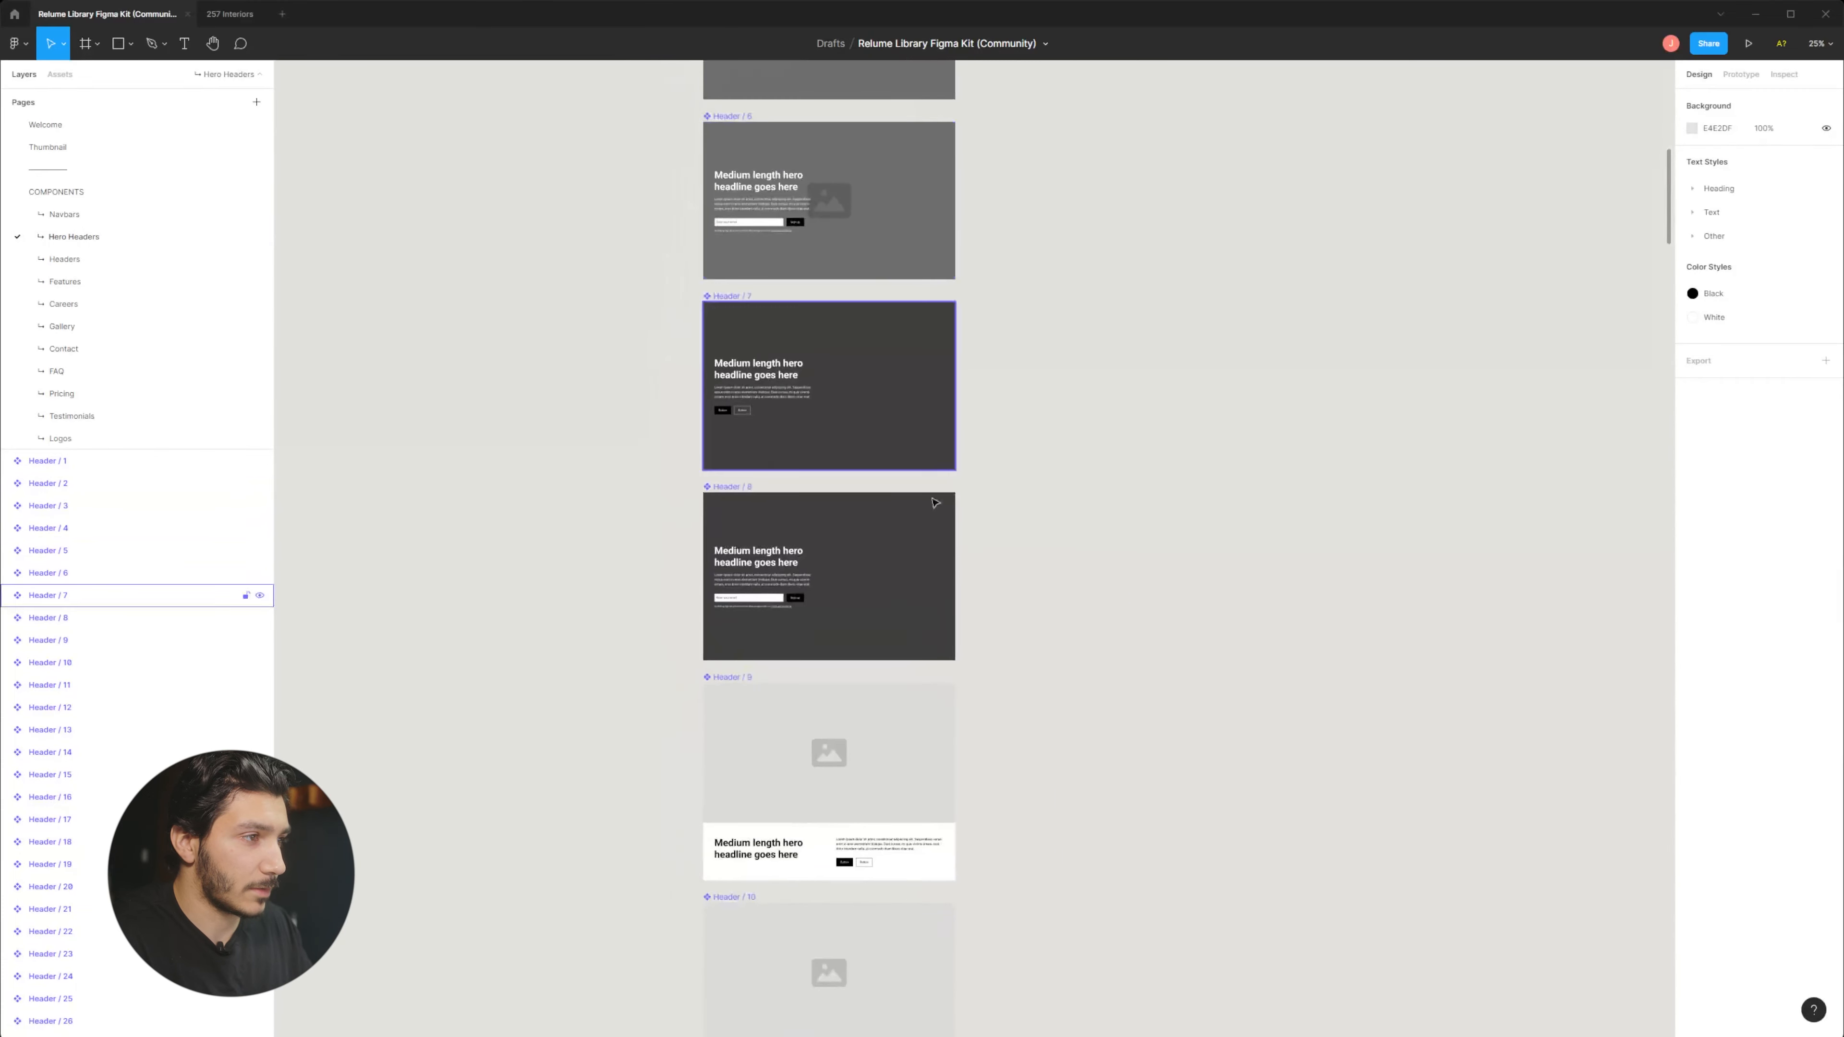
{"action": "scroll", "coordinate": [935, 503], "scroll_direction": "down", "scroll_amount": 8}
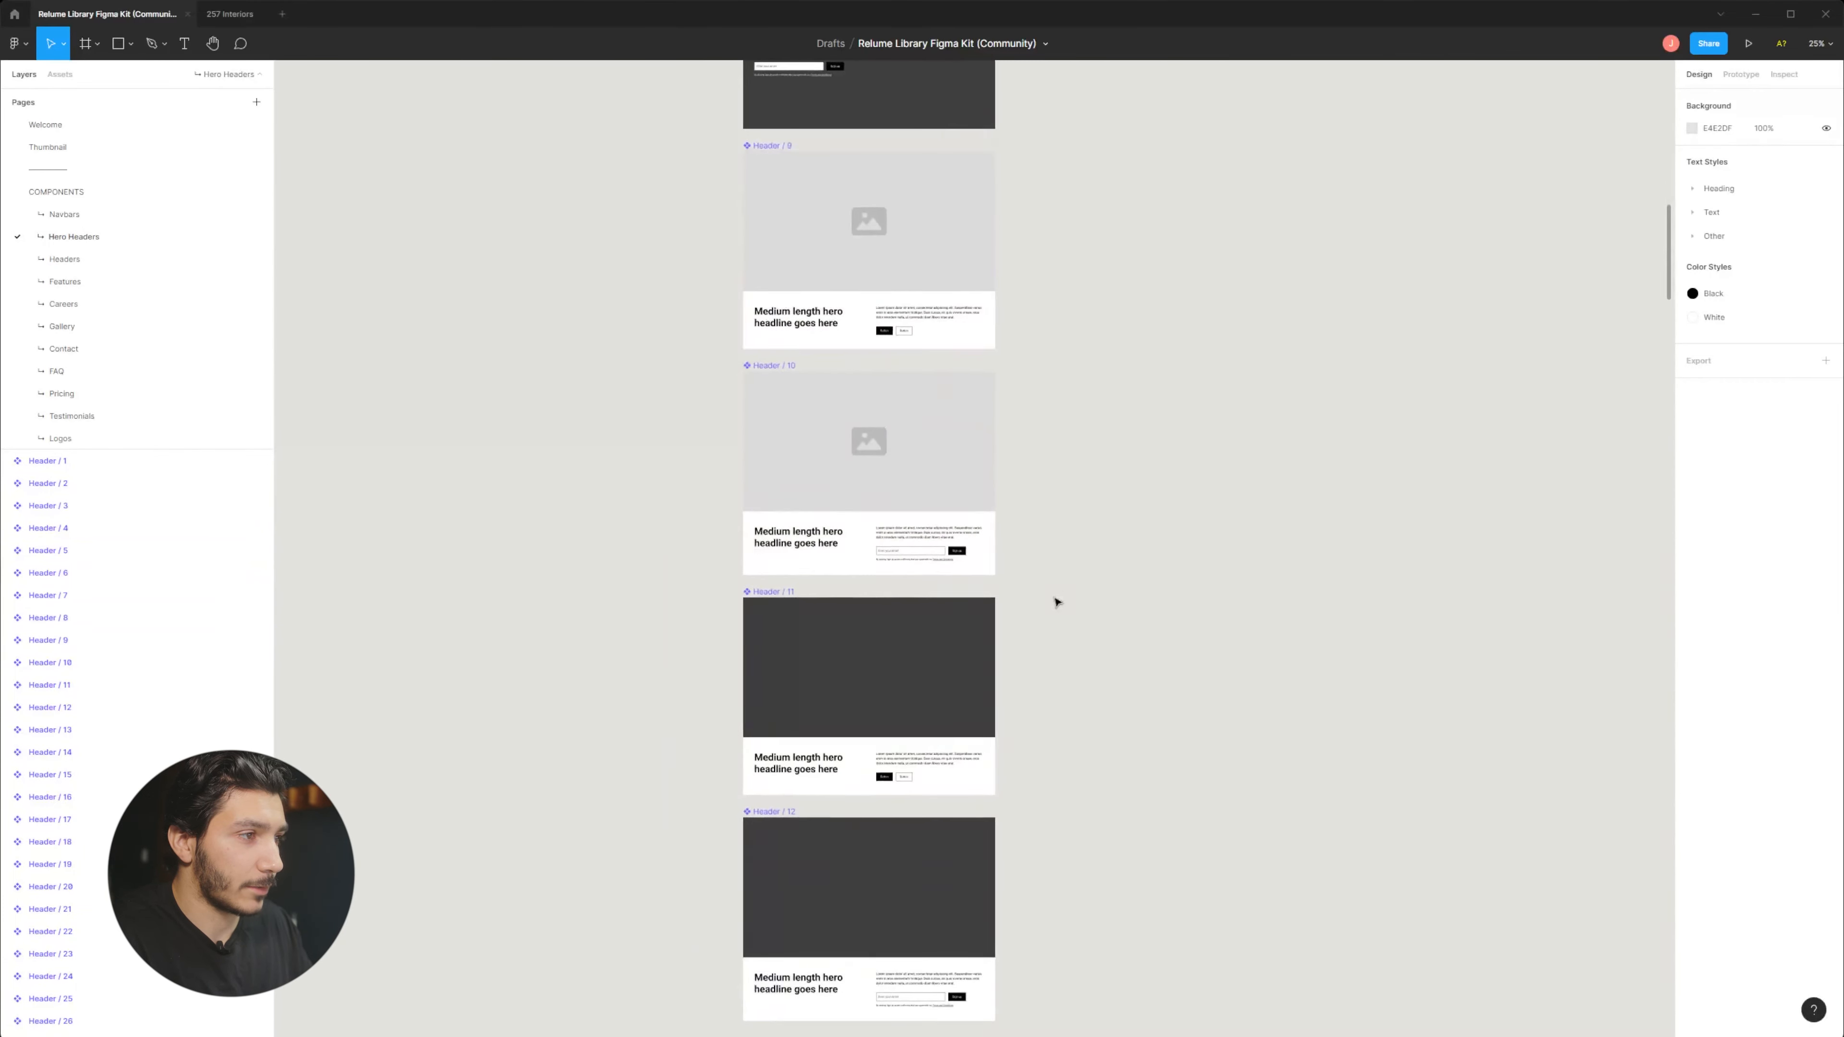
{"action": "scroll", "coordinate": [1056, 602], "scroll_direction": "down", "scroll_amount": 12}
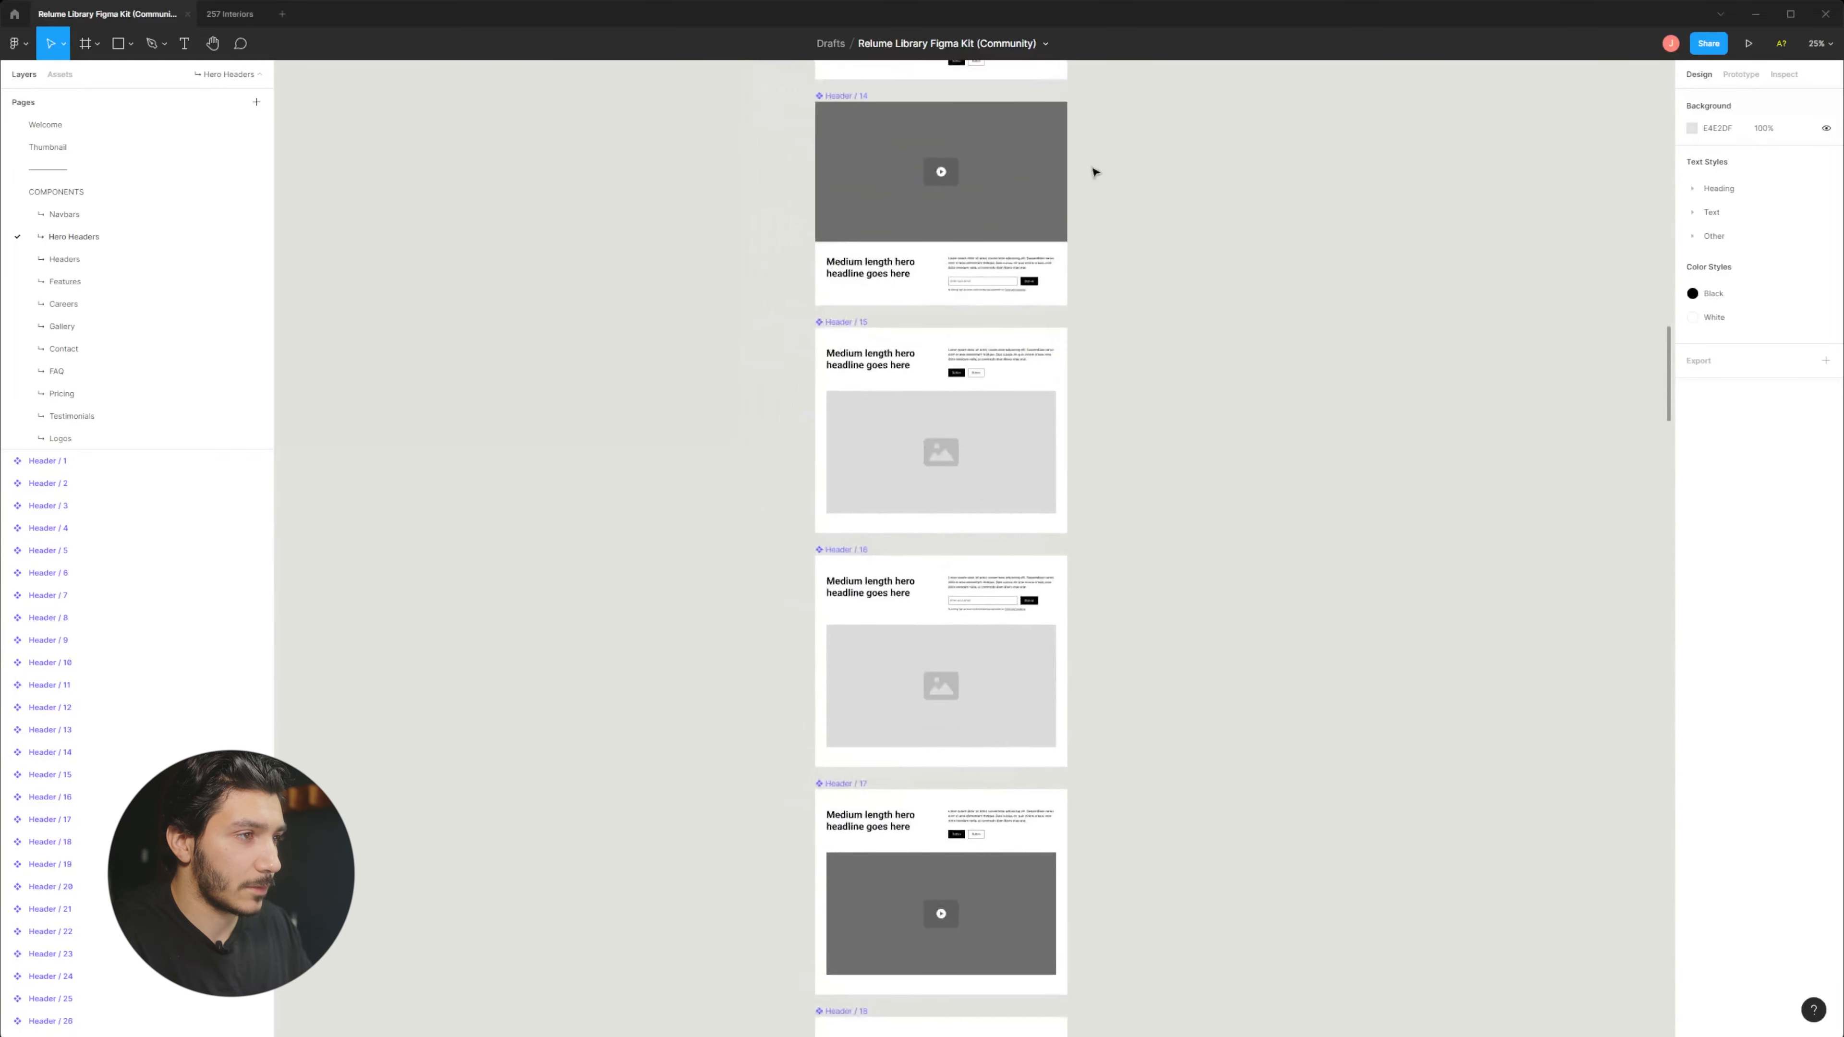
Select the Header / 15 hero component and compare it with the layouts that follow, down to Header / 30.
{"action": "left_click", "coordinate": [914, 366]}
{"action": "scroll", "coordinate": [1063, 519], "scroll_direction": "down", "scroll_amount": 2}
{"action": "scroll", "coordinate": [1064, 518], "scroll_direction": "right", "scroll_amount": 1}
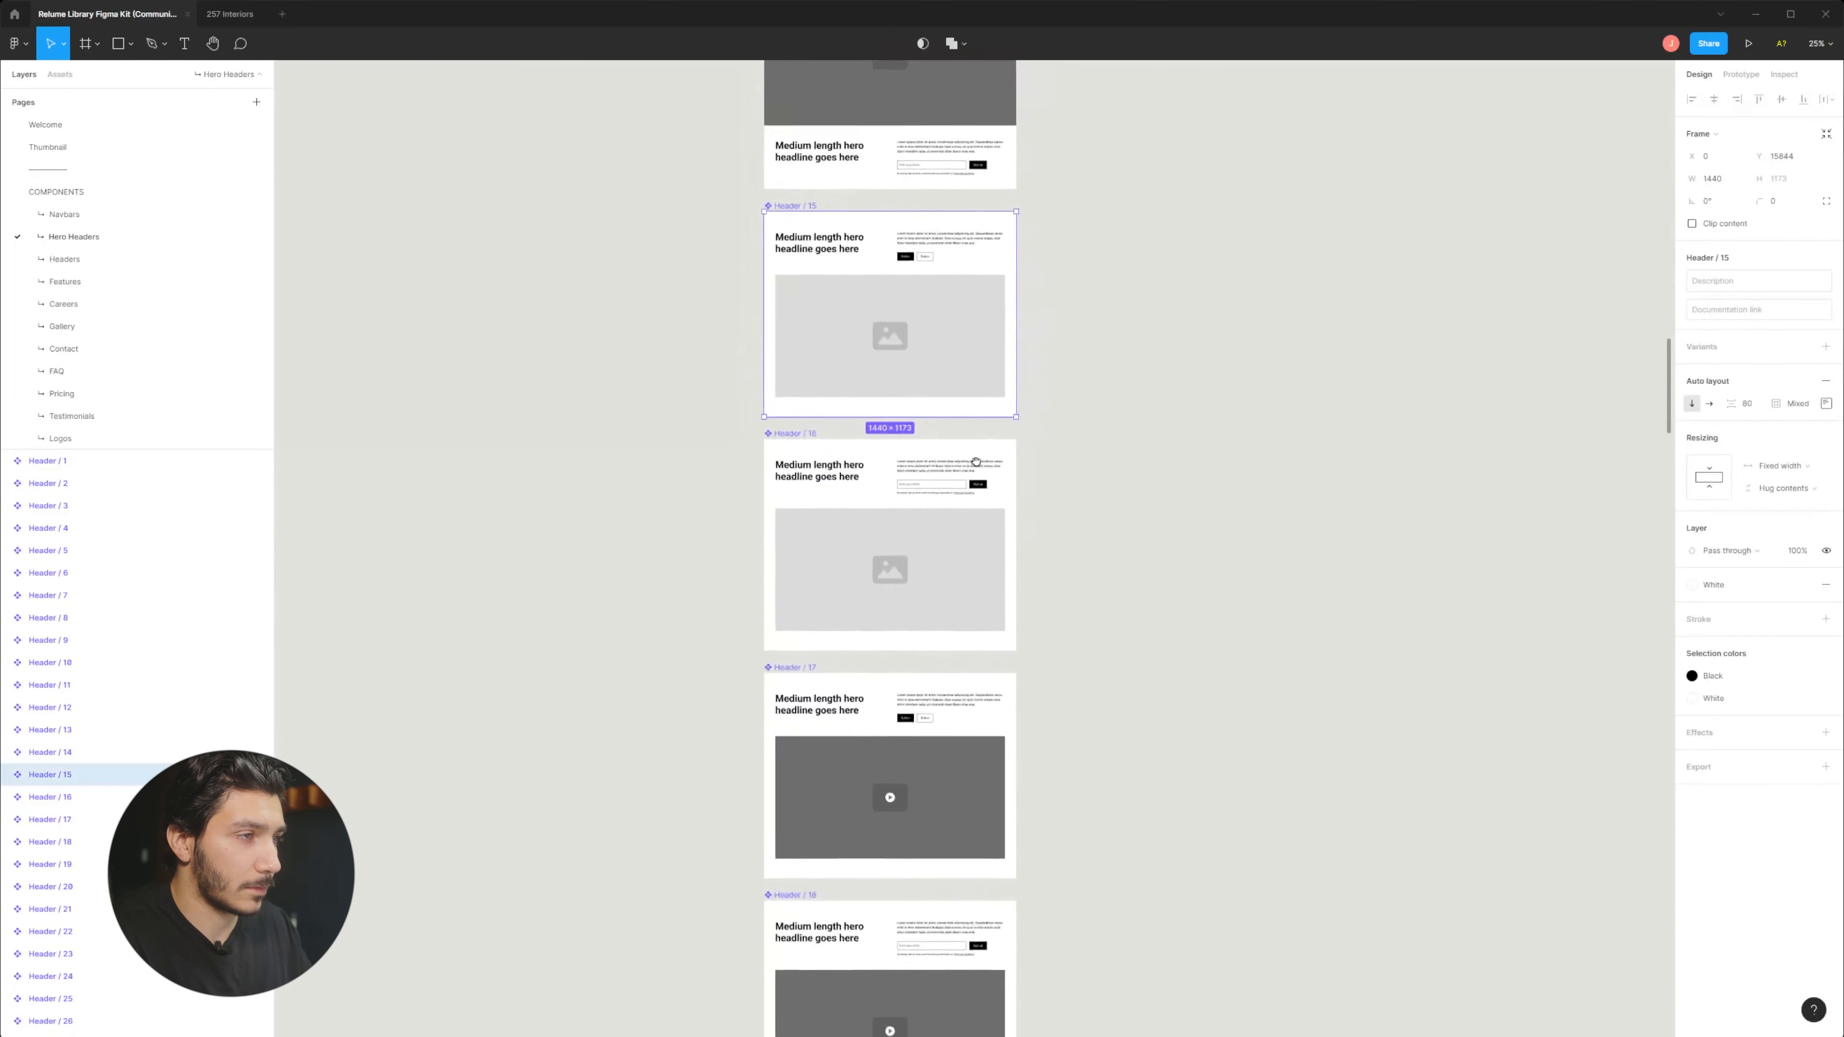
{"action": "scroll", "coordinate": [1063, 518], "scroll_direction": "down", "scroll_amount": 3}
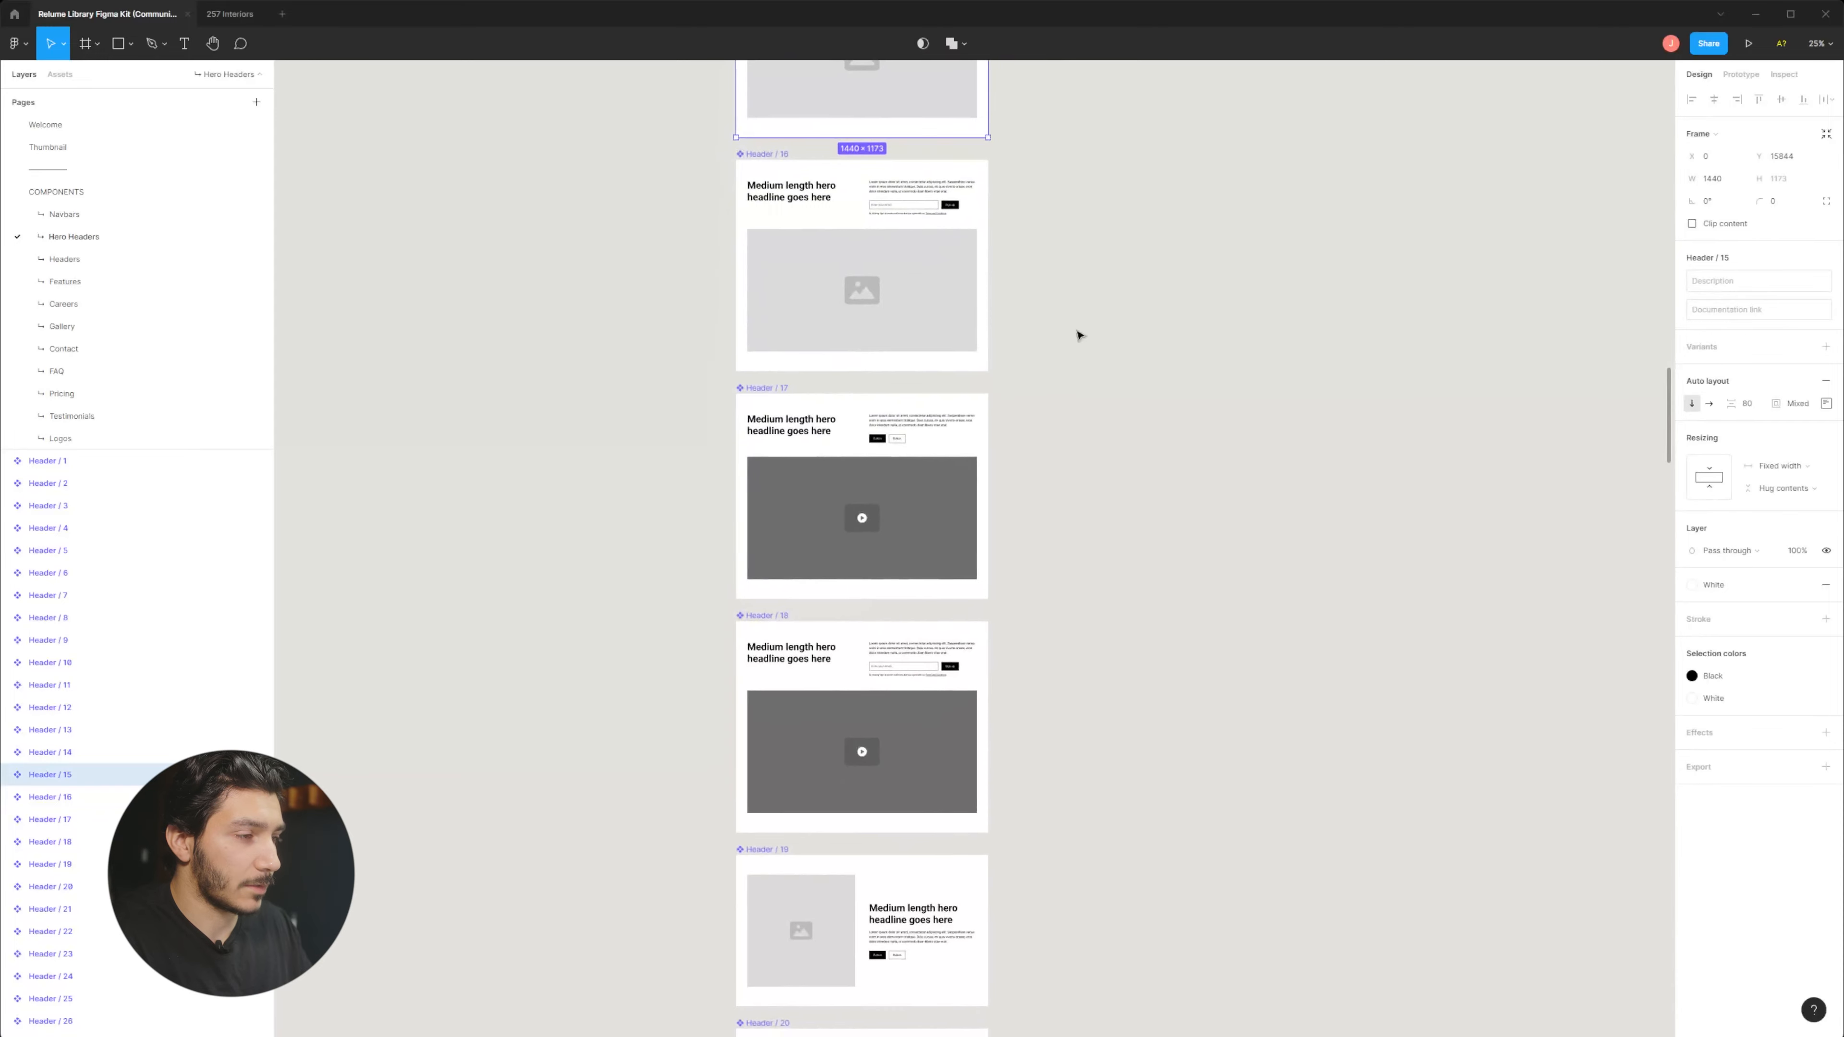
{"action": "scroll", "coordinate": [965, 711], "scroll_direction": "up", "scroll_amount": 5}
{"action": "scroll", "coordinate": [965, 712], "scroll_direction": "left", "scroll_amount": 1}
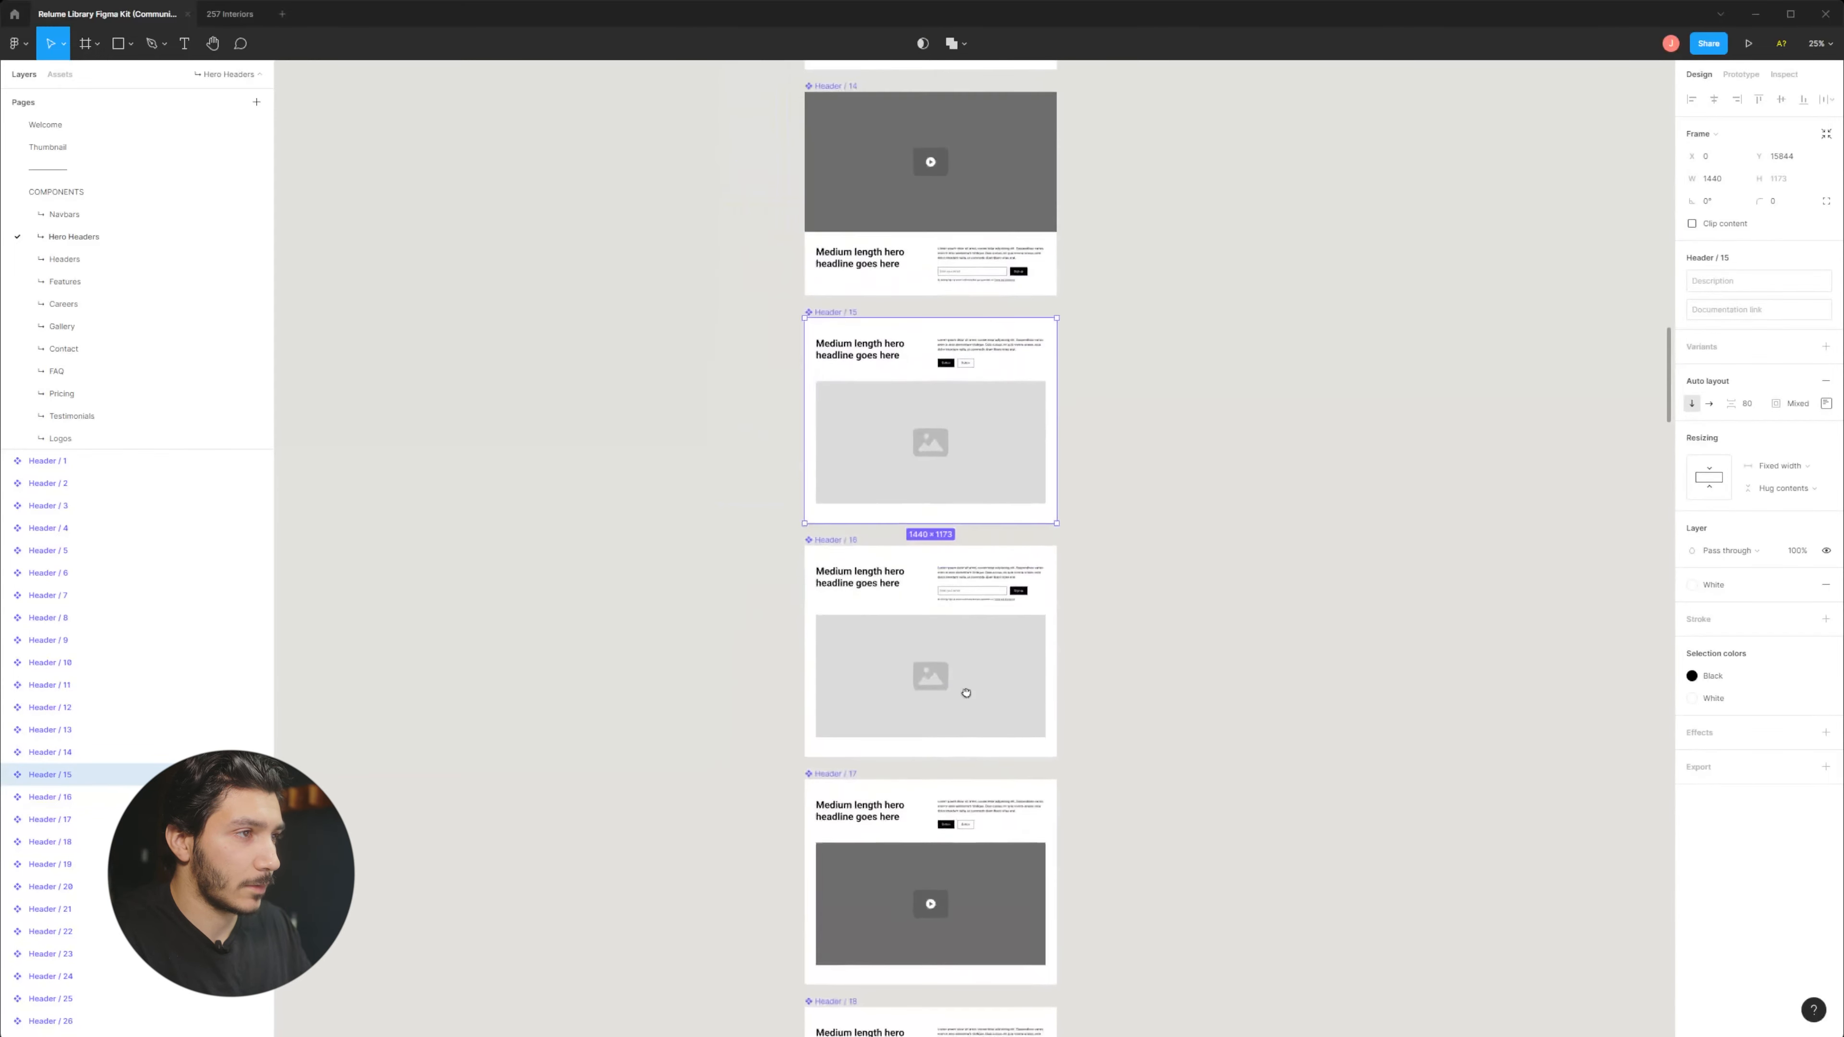
{"action": "scroll", "coordinate": [1031, 552], "scroll_direction": "down", "scroll_amount": 7}
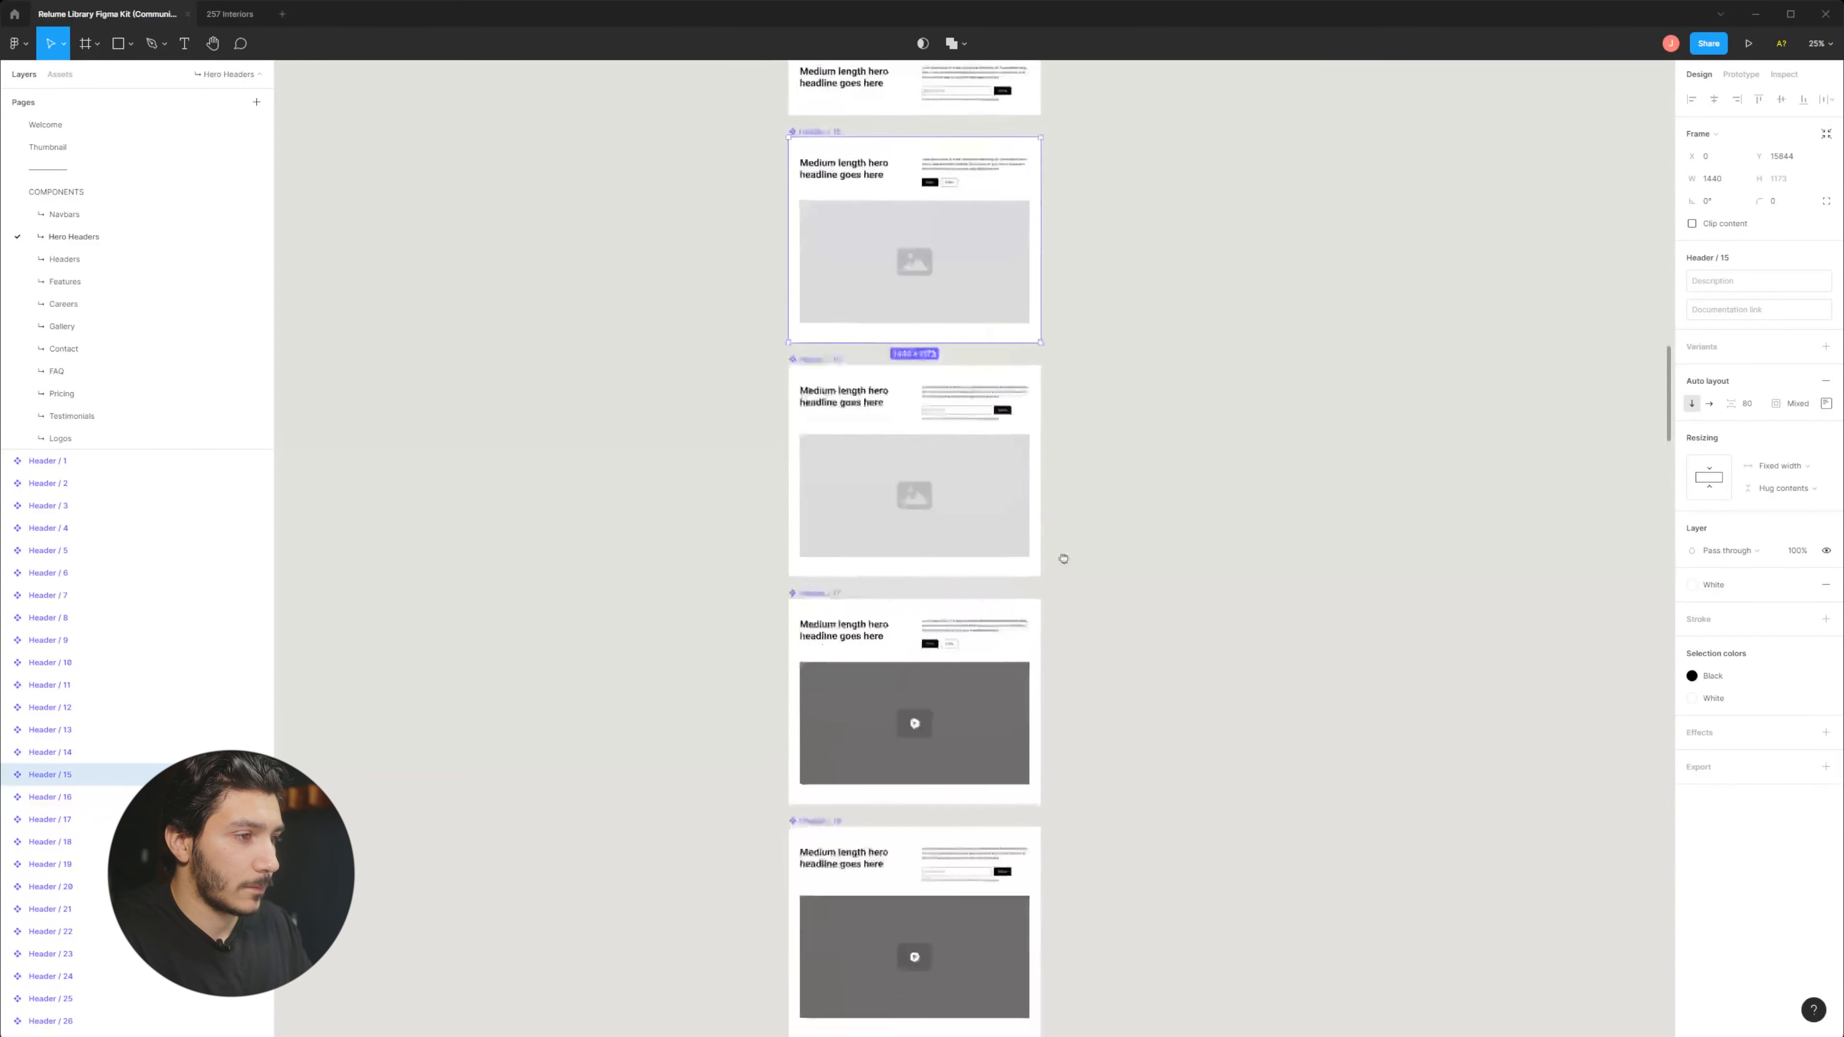
{"action": "scroll", "coordinate": [1030, 256], "scroll_direction": "right", "scroll_amount": 1}
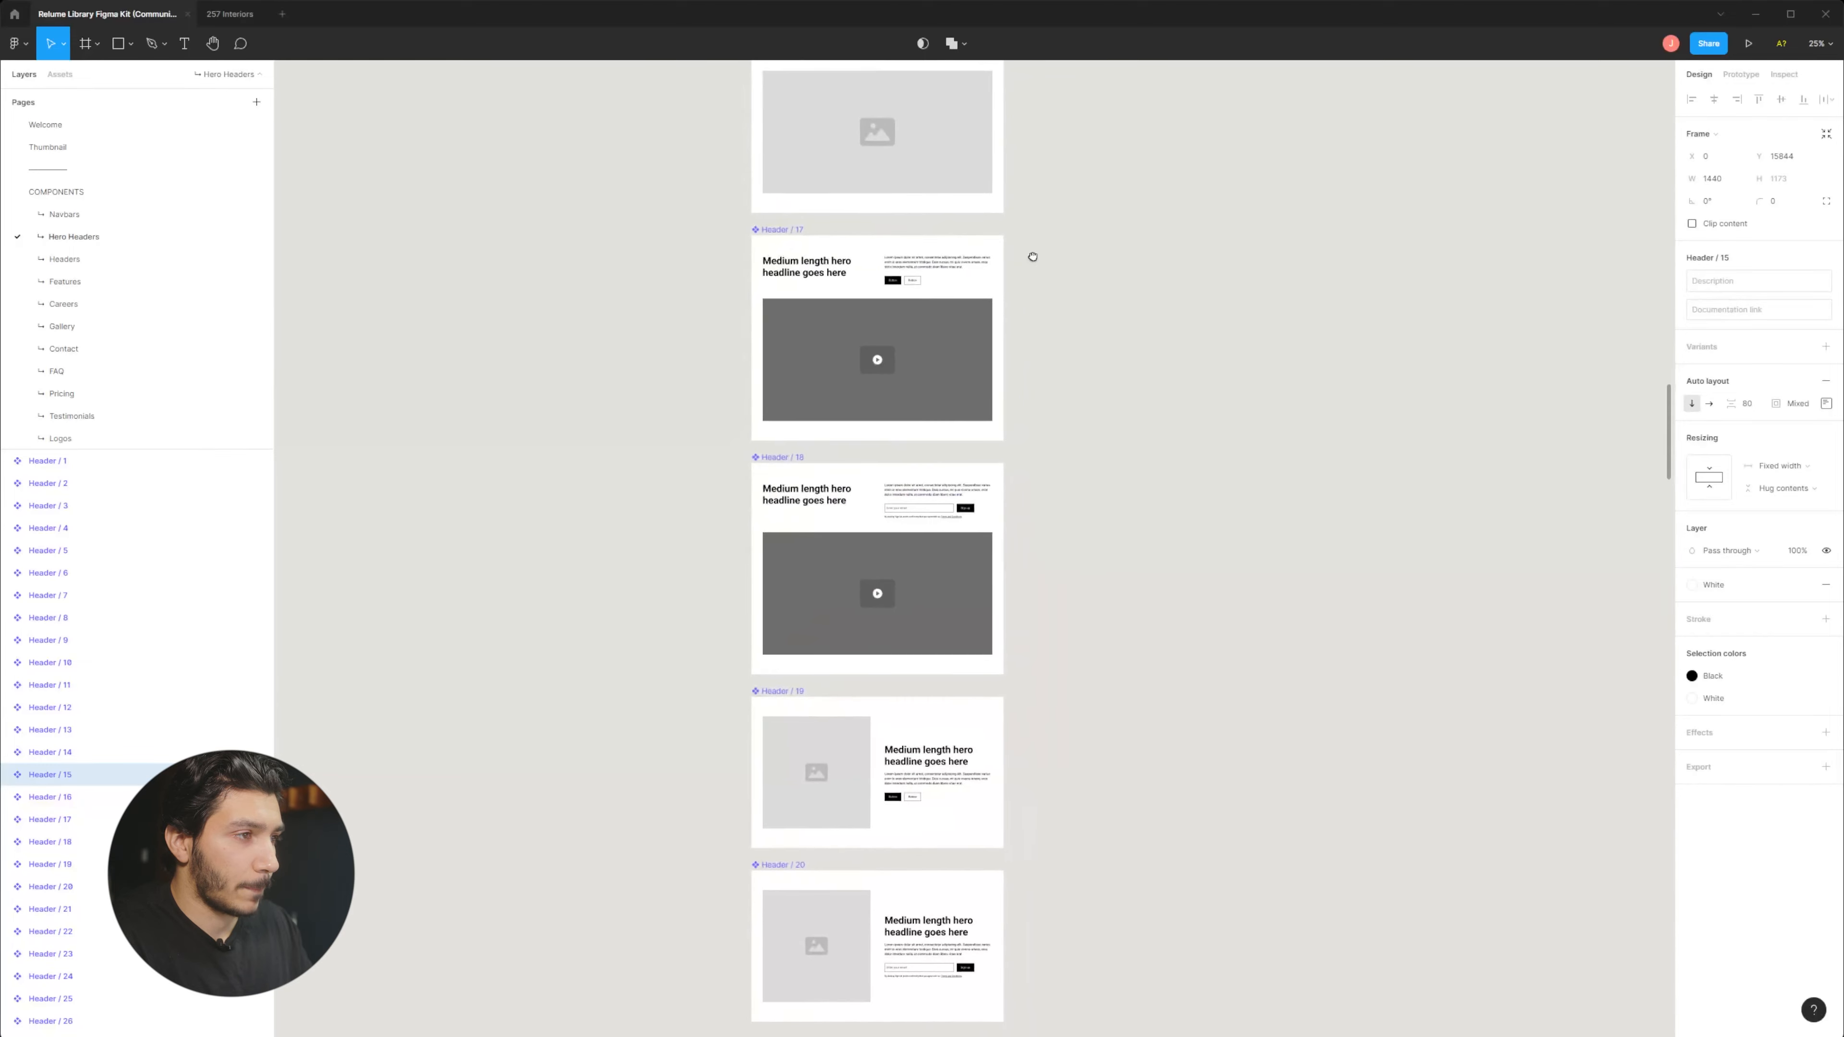
{"action": "scroll", "coordinate": [907, 492], "scroll_direction": "down", "scroll_amount": 12}
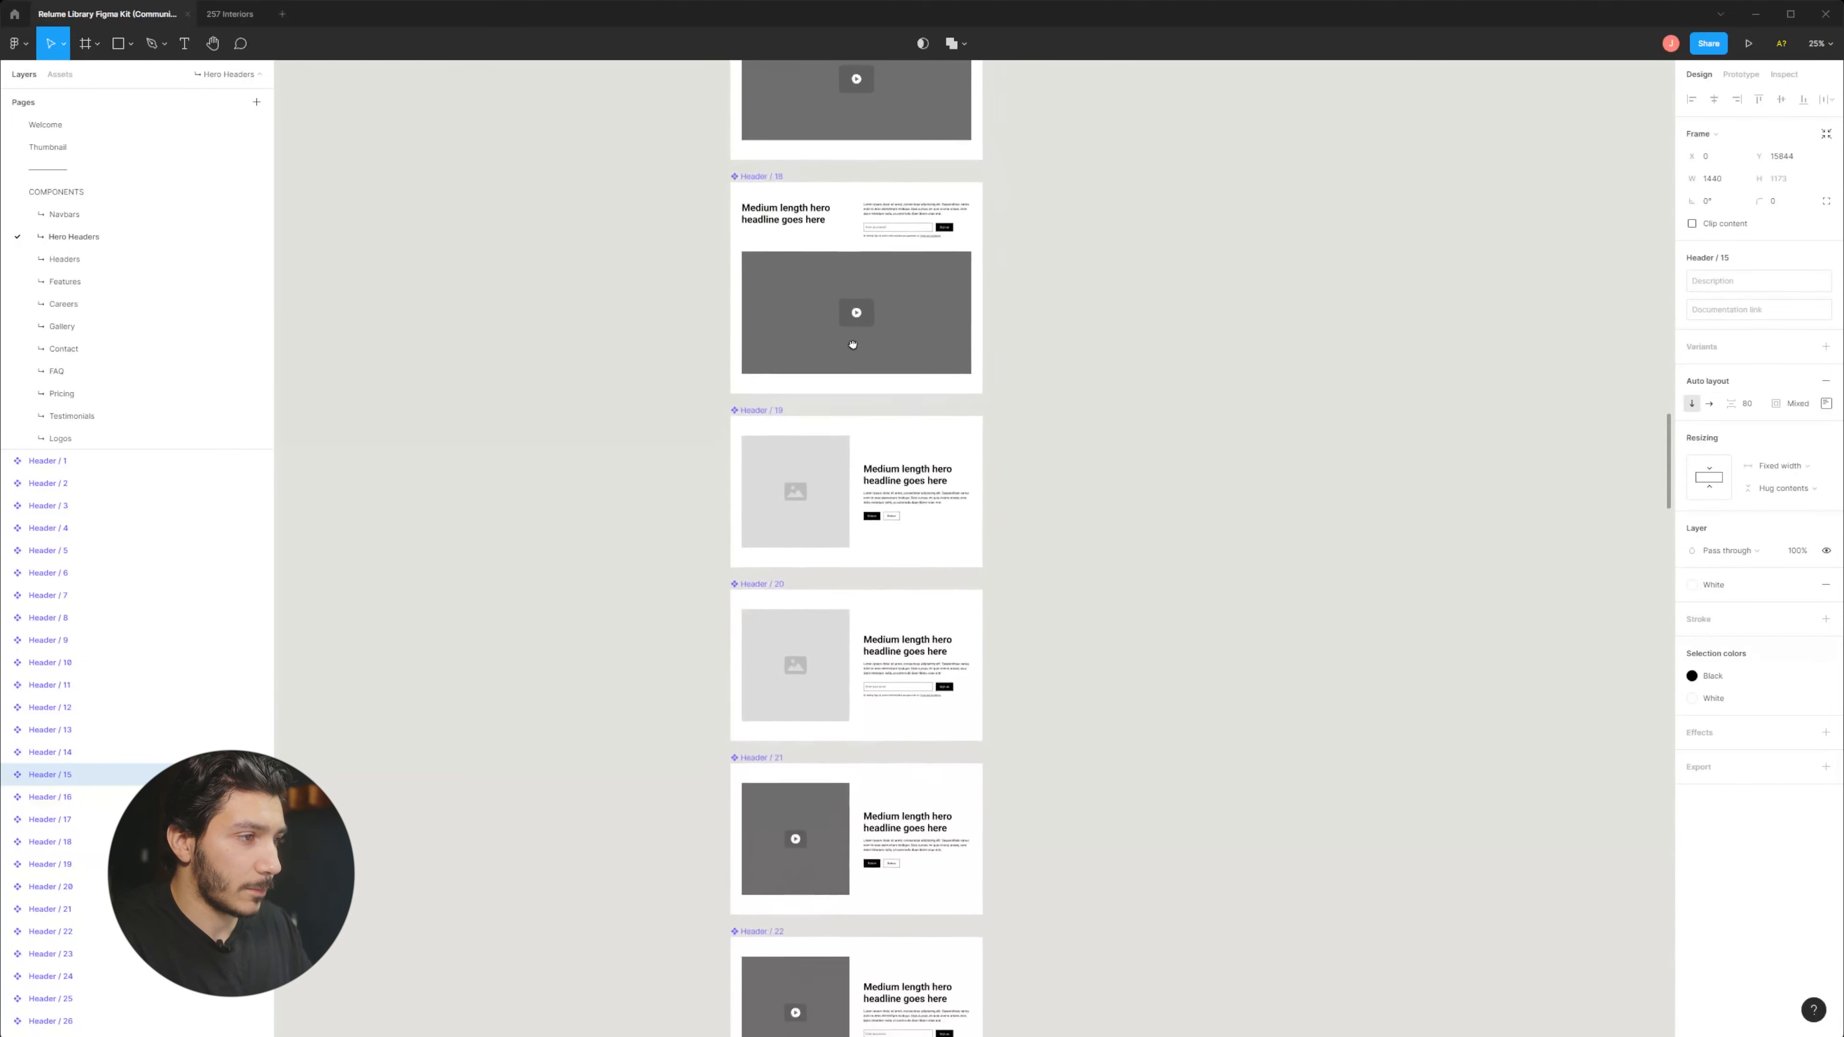
{"action": "scroll", "coordinate": [938, 699], "scroll_direction": "left", "scroll_amount": 1}
{"action": "scroll", "coordinate": [998, 97], "scroll_direction": "down", "scroll_amount": 6}
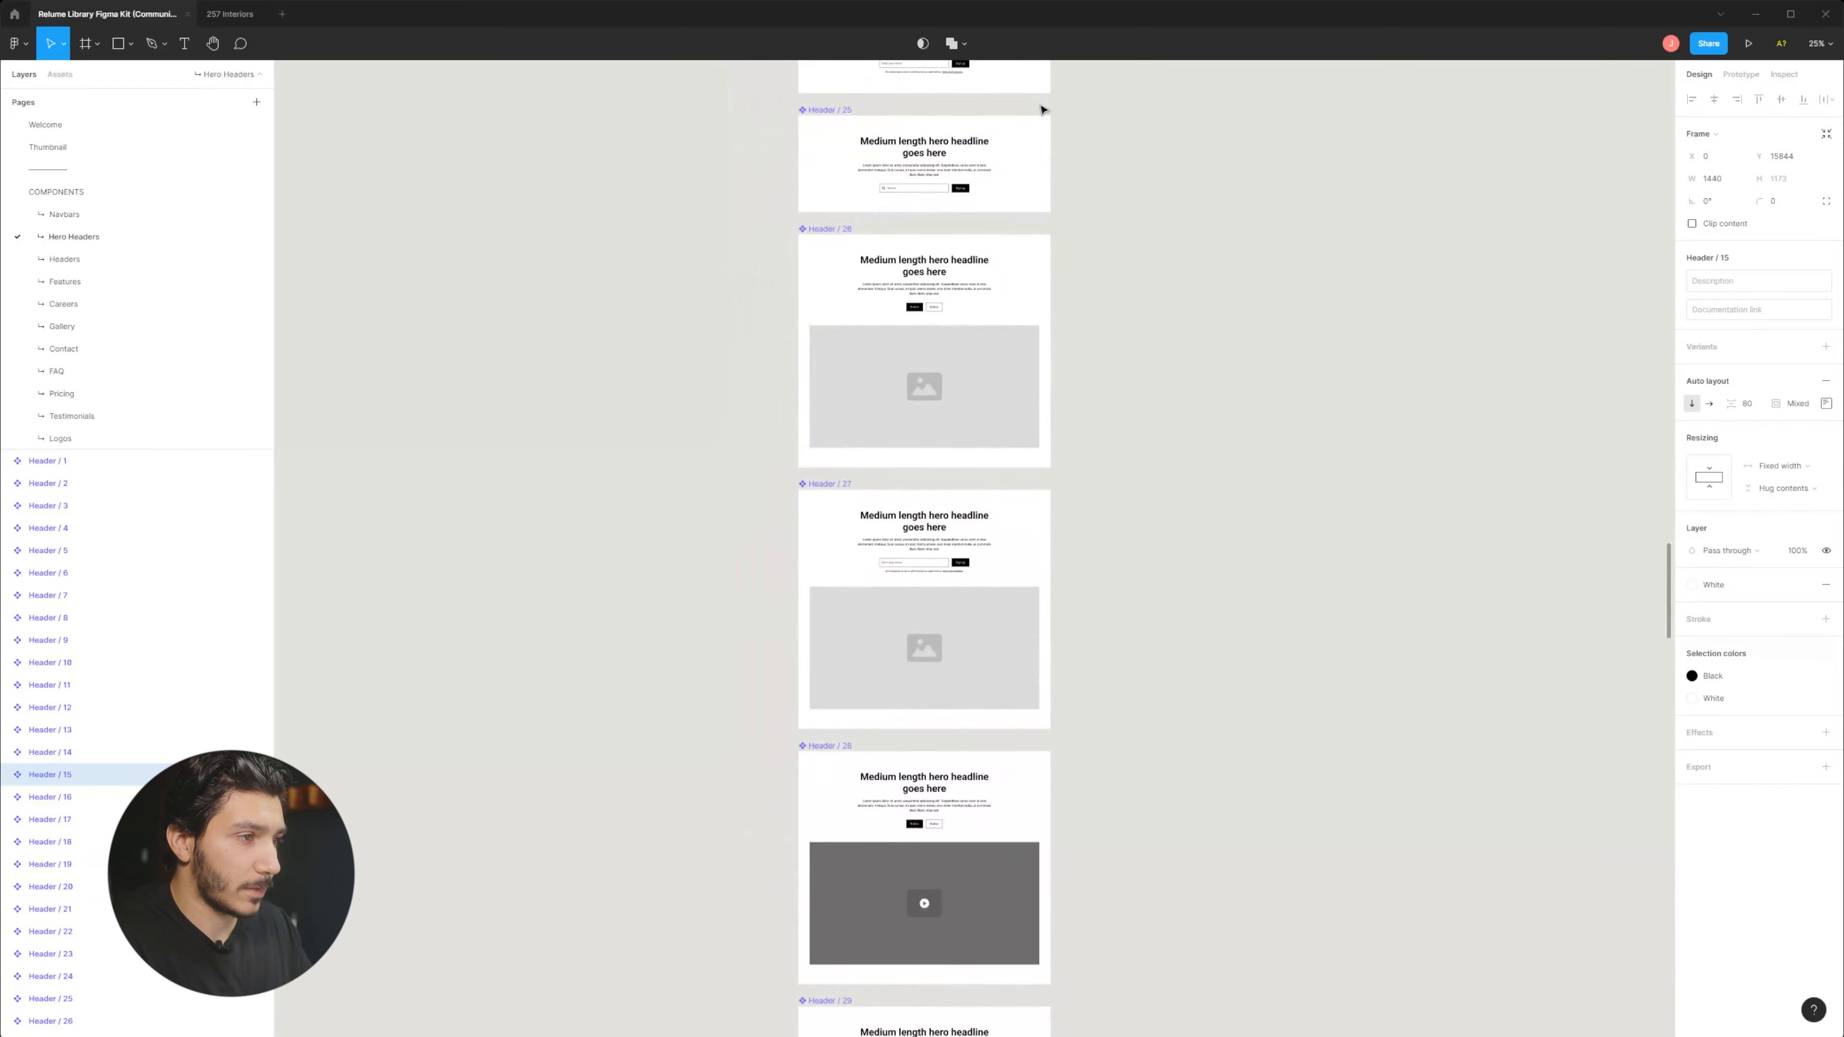
{"action": "scroll", "coordinate": [1017, 676], "scroll_direction": "down", "scroll_amount": 4}
{"action": "scroll", "coordinate": [1016, 676], "scroll_direction": "left", "scroll_amount": 1}
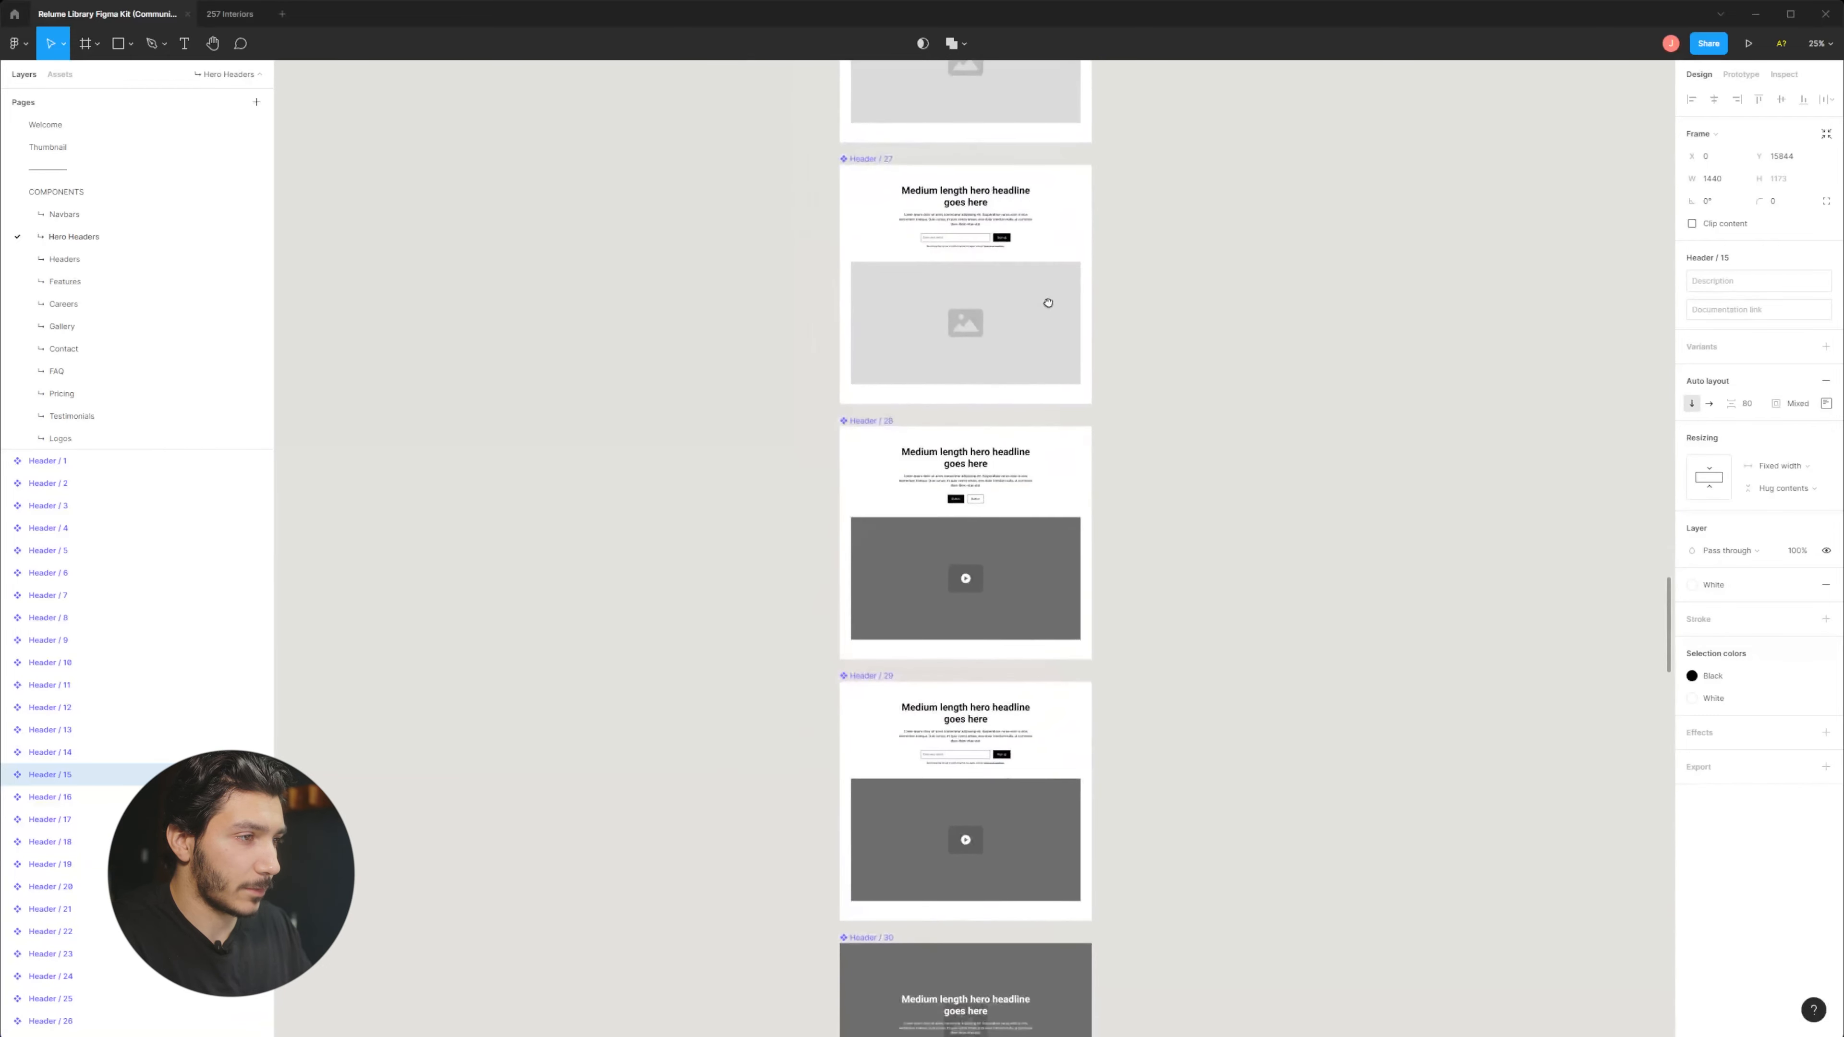
Copy Header / 15 into the 257 Interiors file and move its layer into the MacBook Pro 16" - 1 frame.
{"action": "scroll", "coordinate": [1078, 528], "scroll_direction": "up", "scroll_amount": 20}
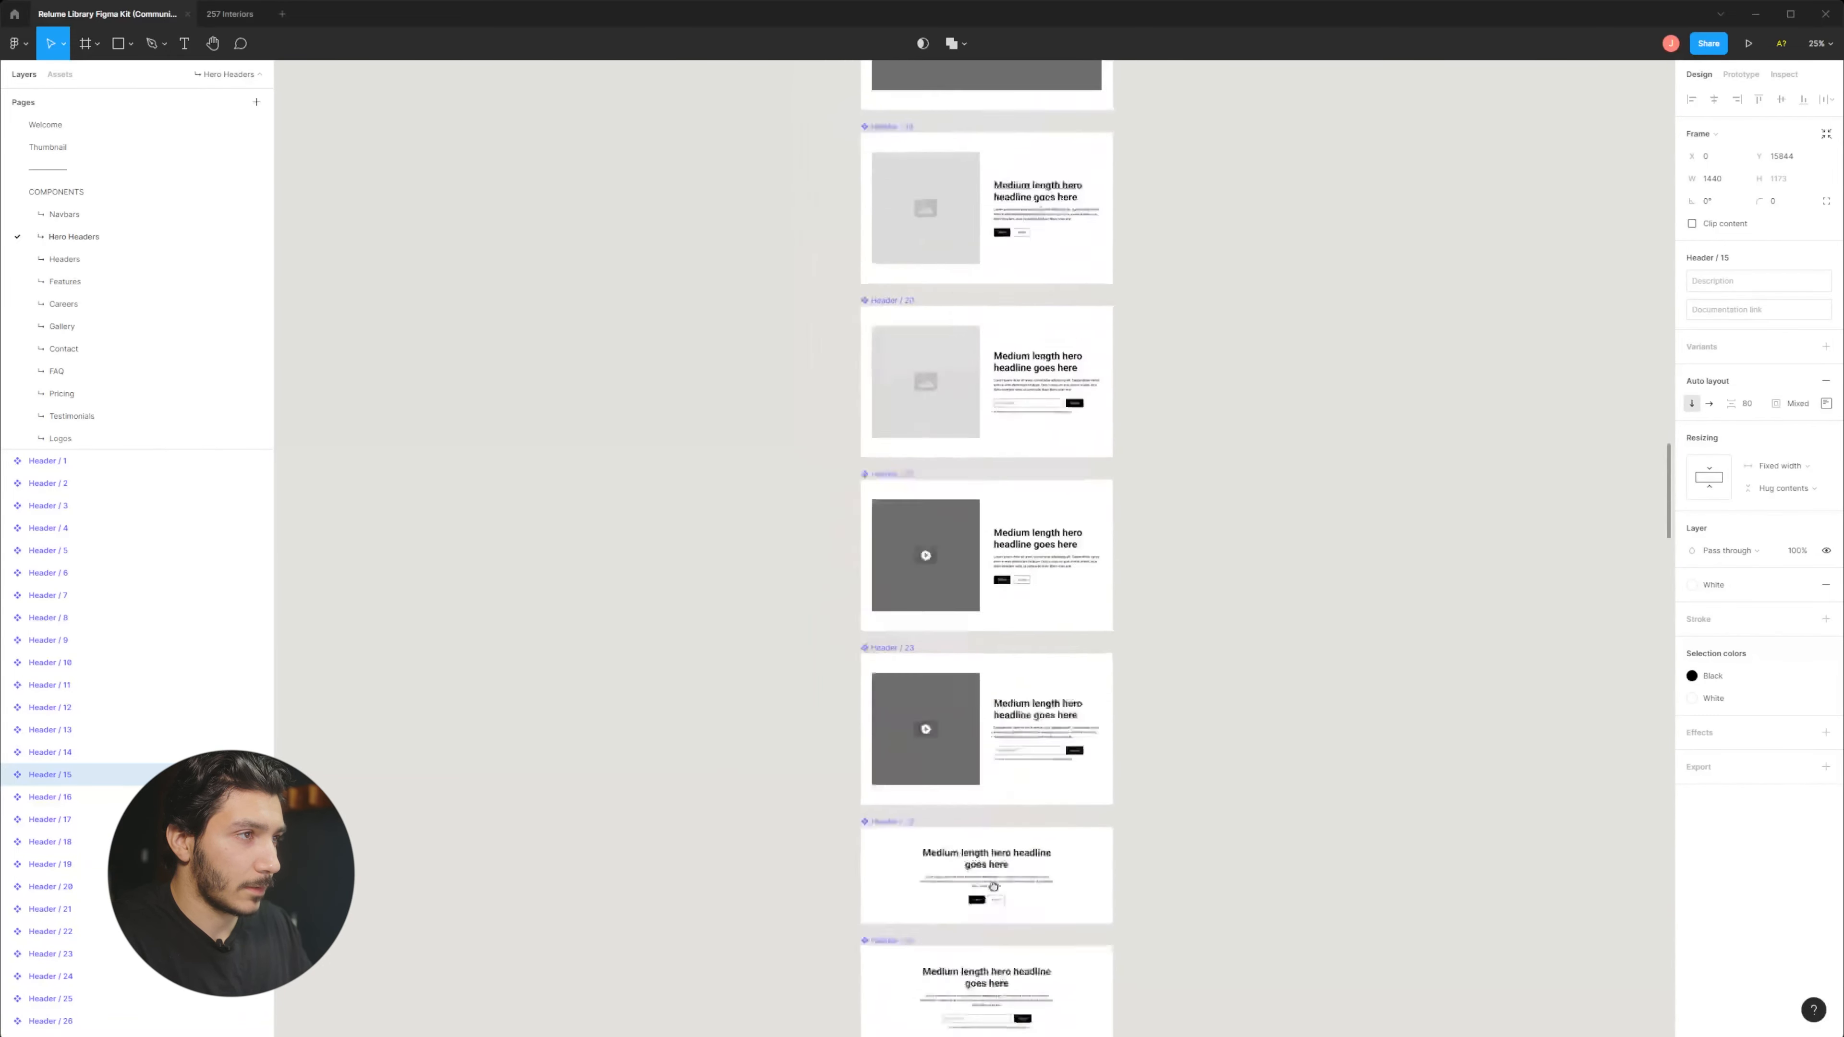
{"action": "scroll", "coordinate": [937, 517], "scroll_direction": "right", "scroll_amount": 1}
{"action": "scroll", "coordinate": [938, 518], "scroll_direction": "up", "scroll_amount": 5}
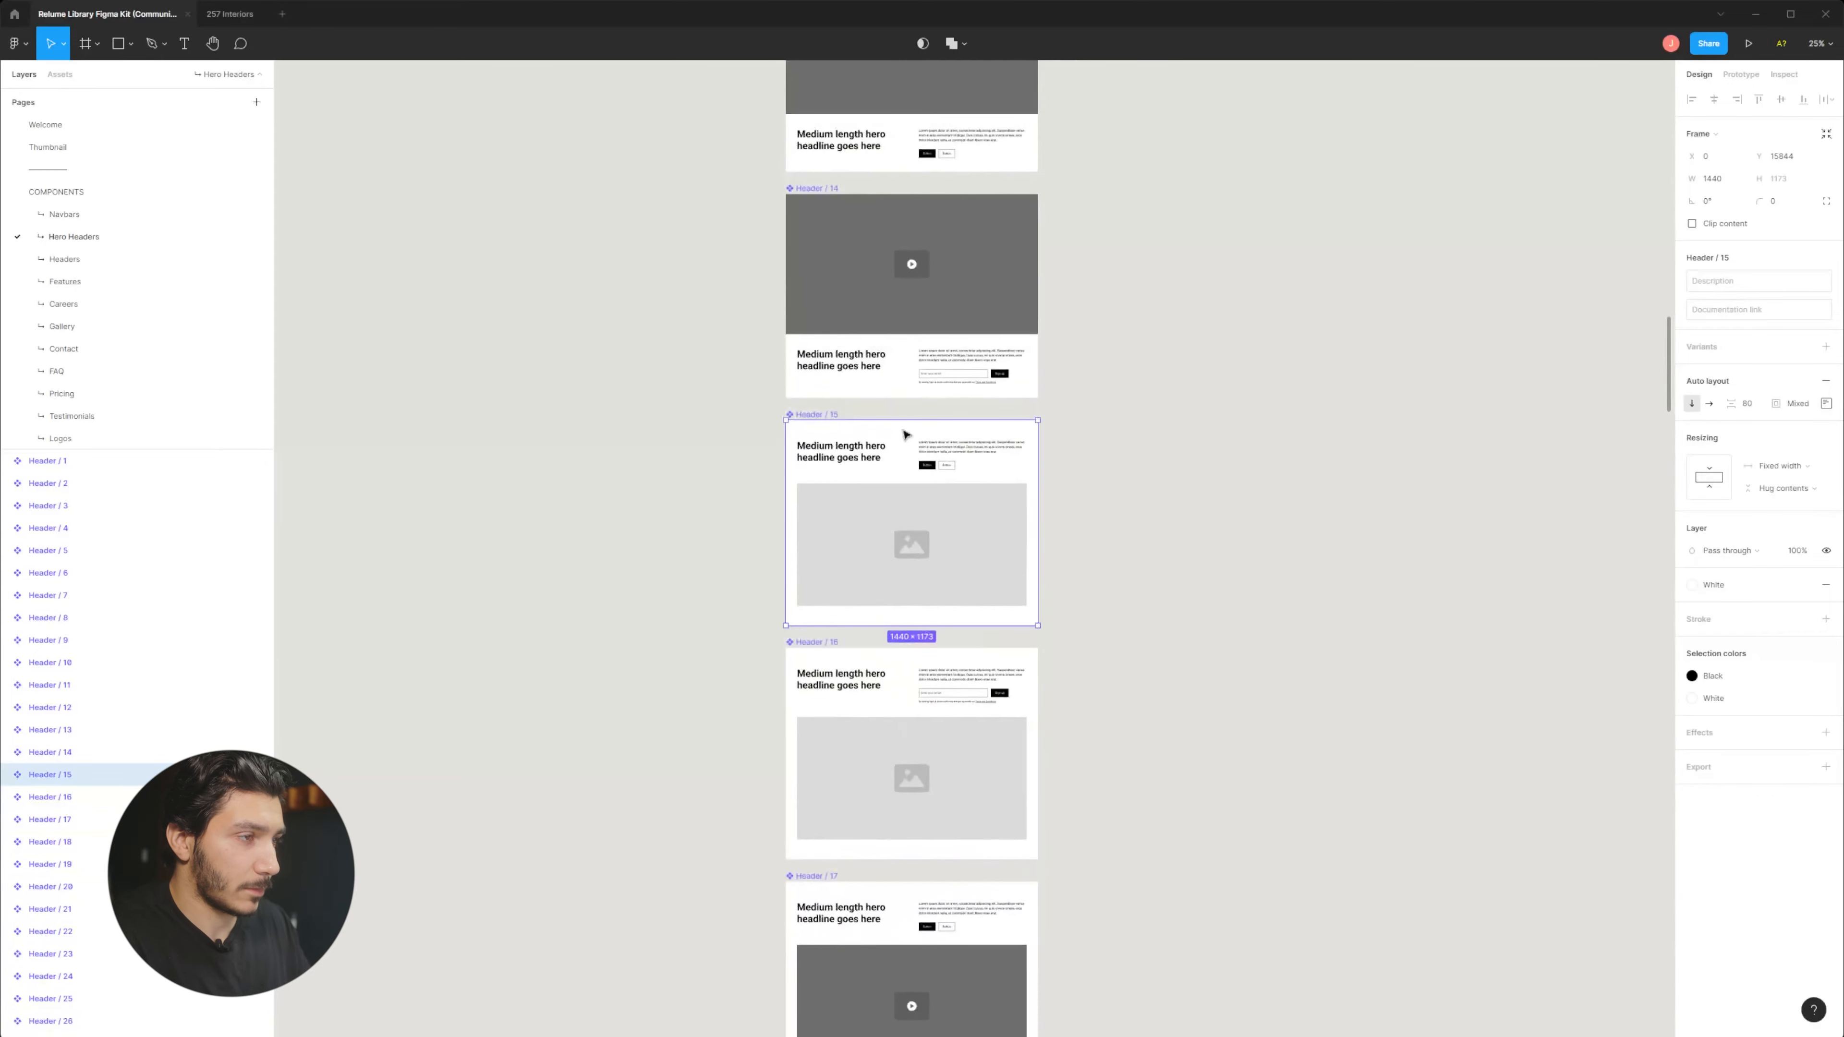
{"action": "left_click", "coordinate": [230, 14]}
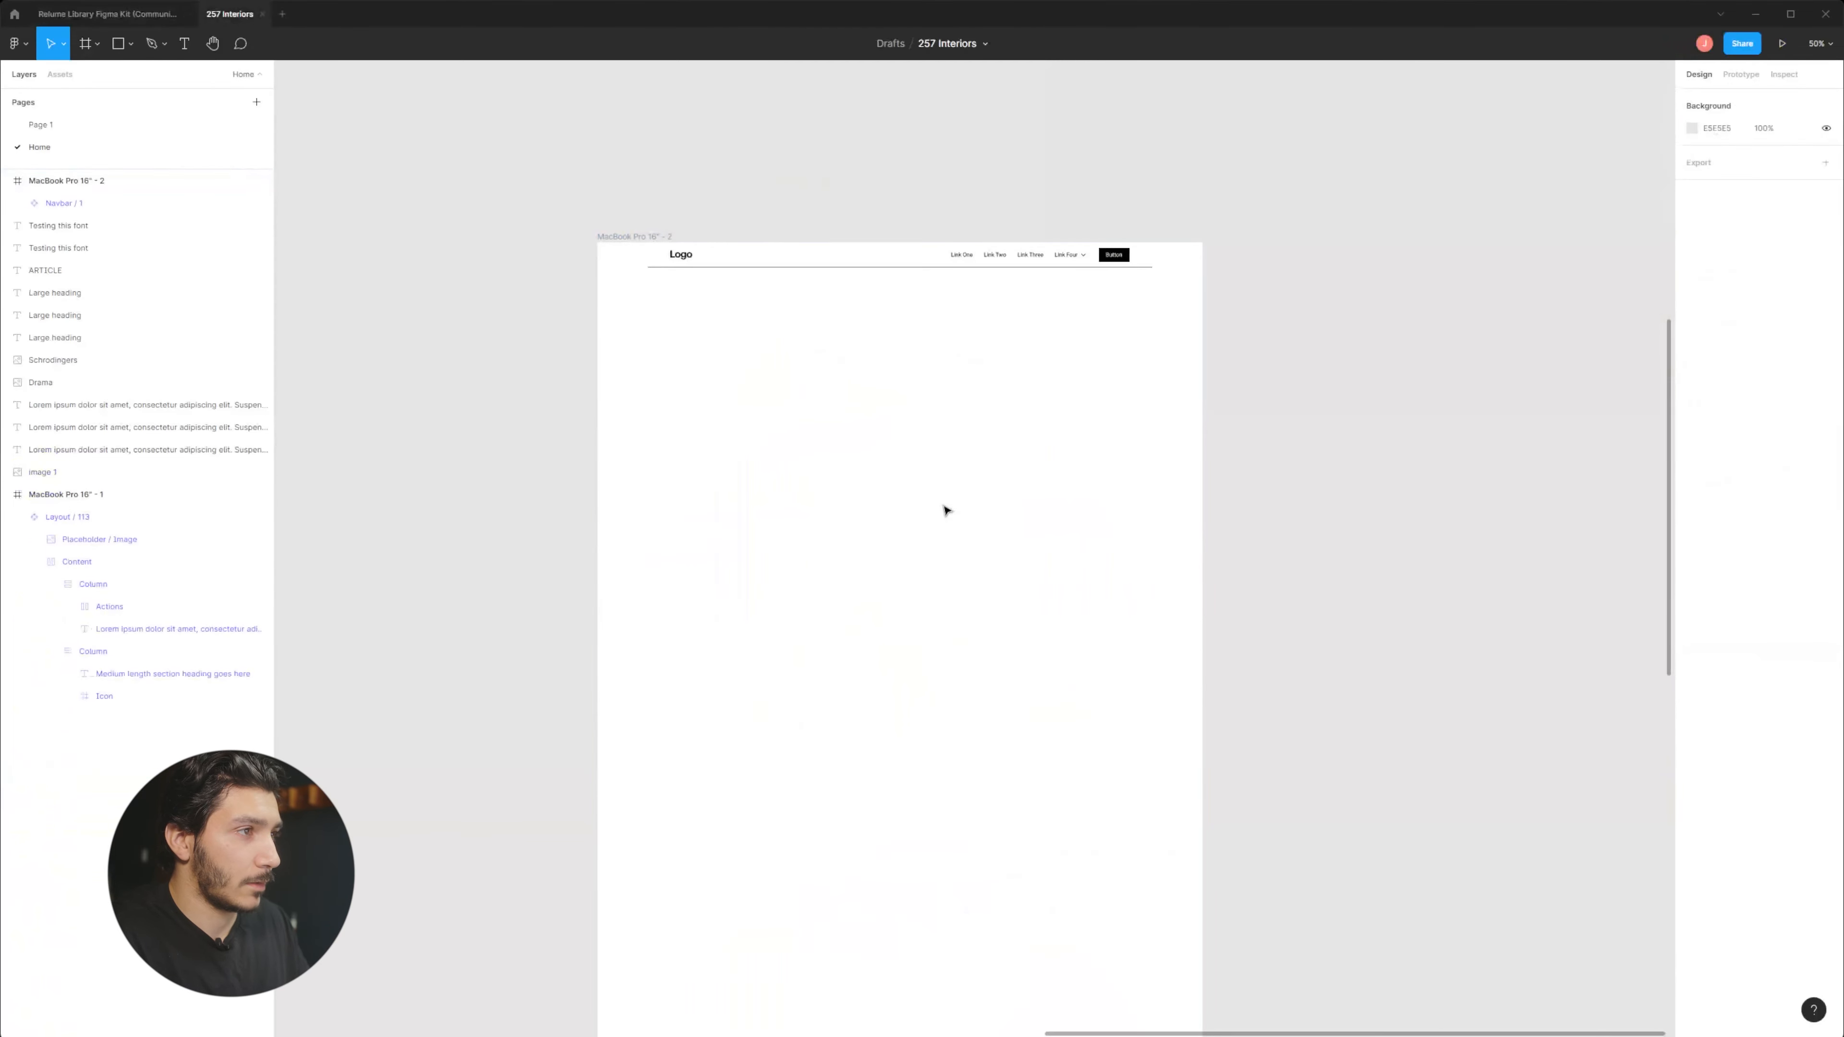
{"action": "key", "text": "ctrl+v"}
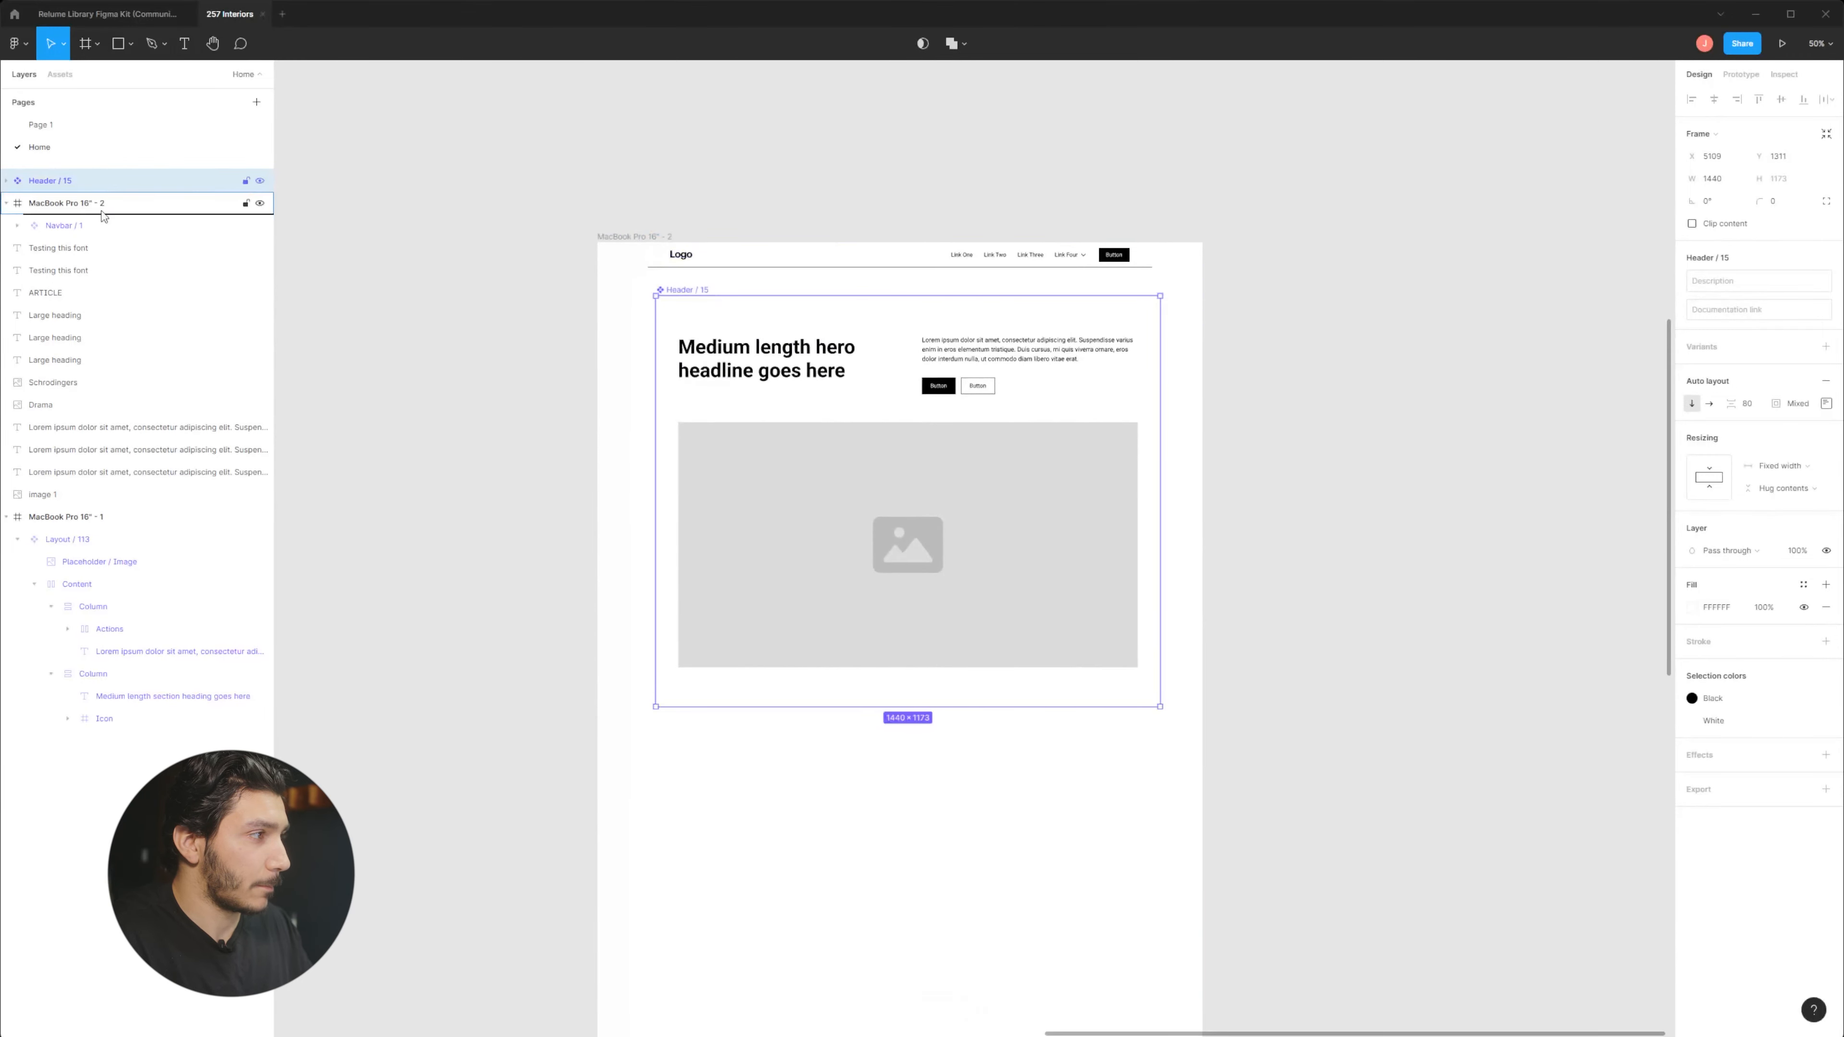
{"action": "left_click_drag", "start_coordinate": [102, 215], "coordinate": [102, 534]}
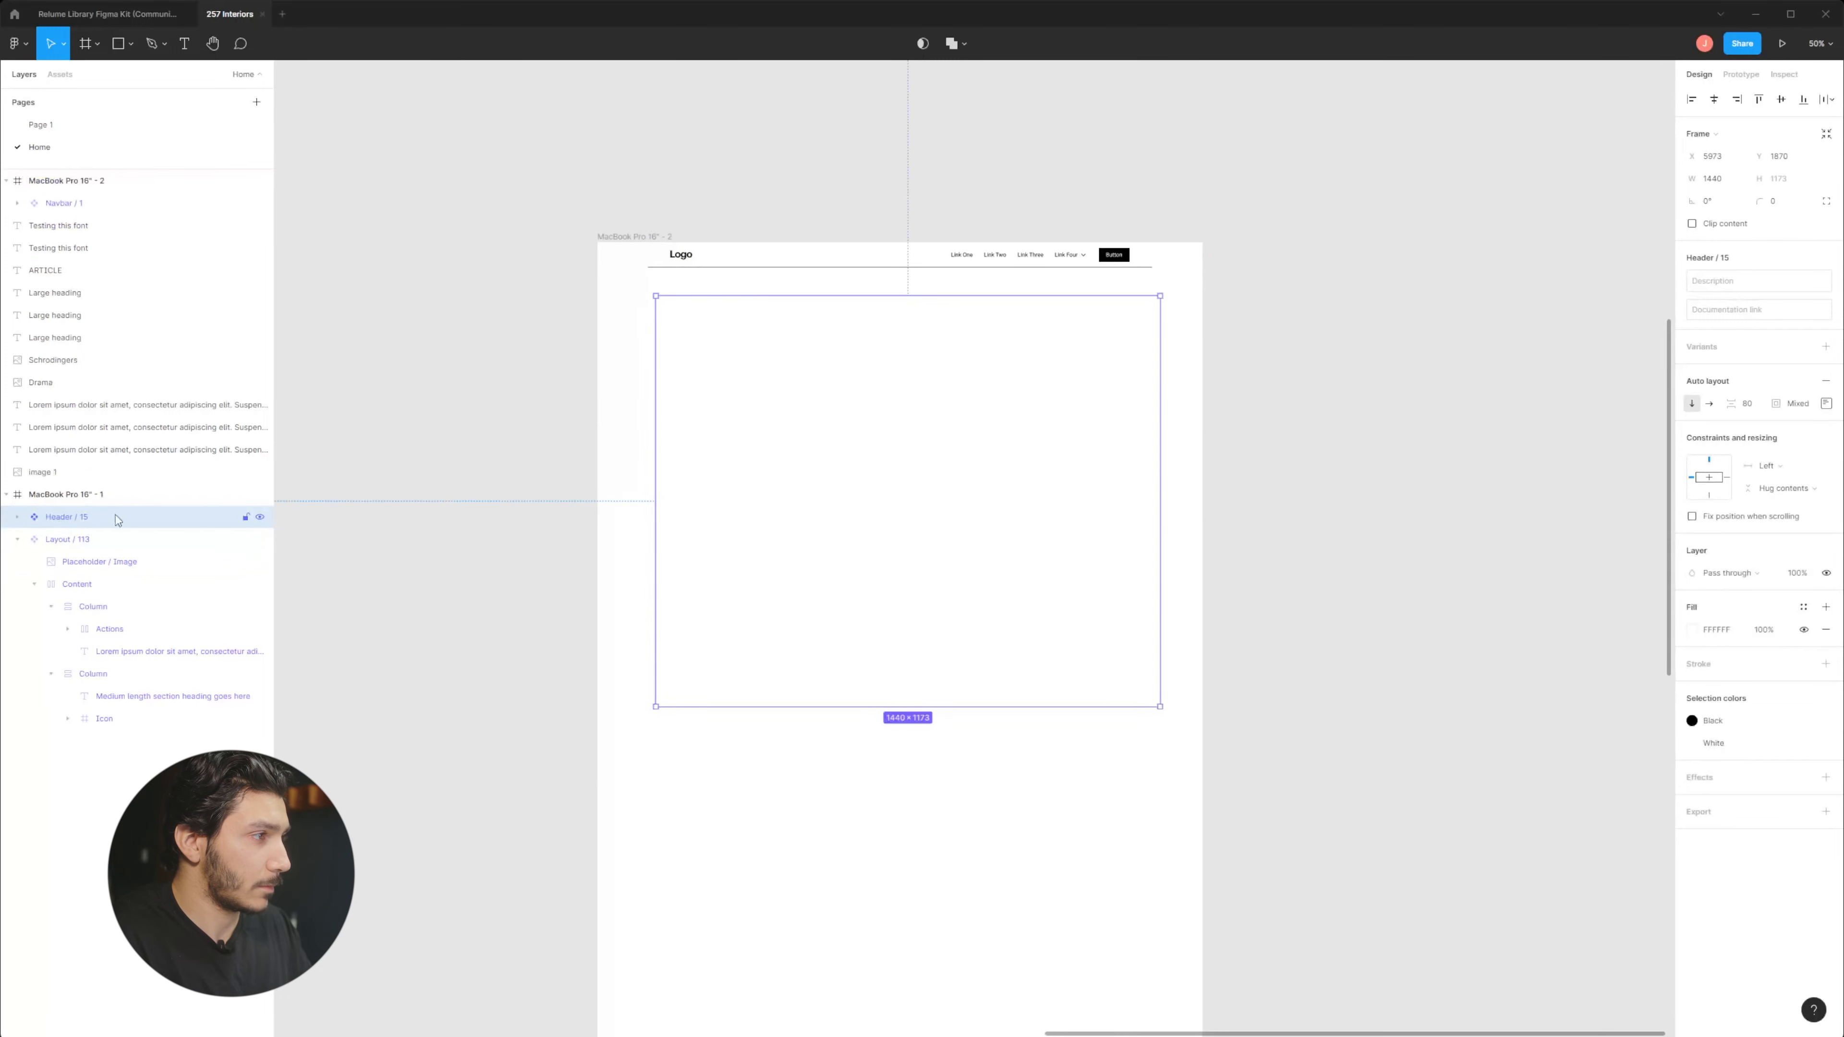
Try placing the Header / 15 layer below Layout / 113 within the MacBook Pro 16" - 1 frame.
{"action": "left_click_drag", "start_coordinate": [139, 521], "coordinate": [103, 552]}
{"action": "left_click_drag", "start_coordinate": [794, 539], "coordinate": [802, 540]}
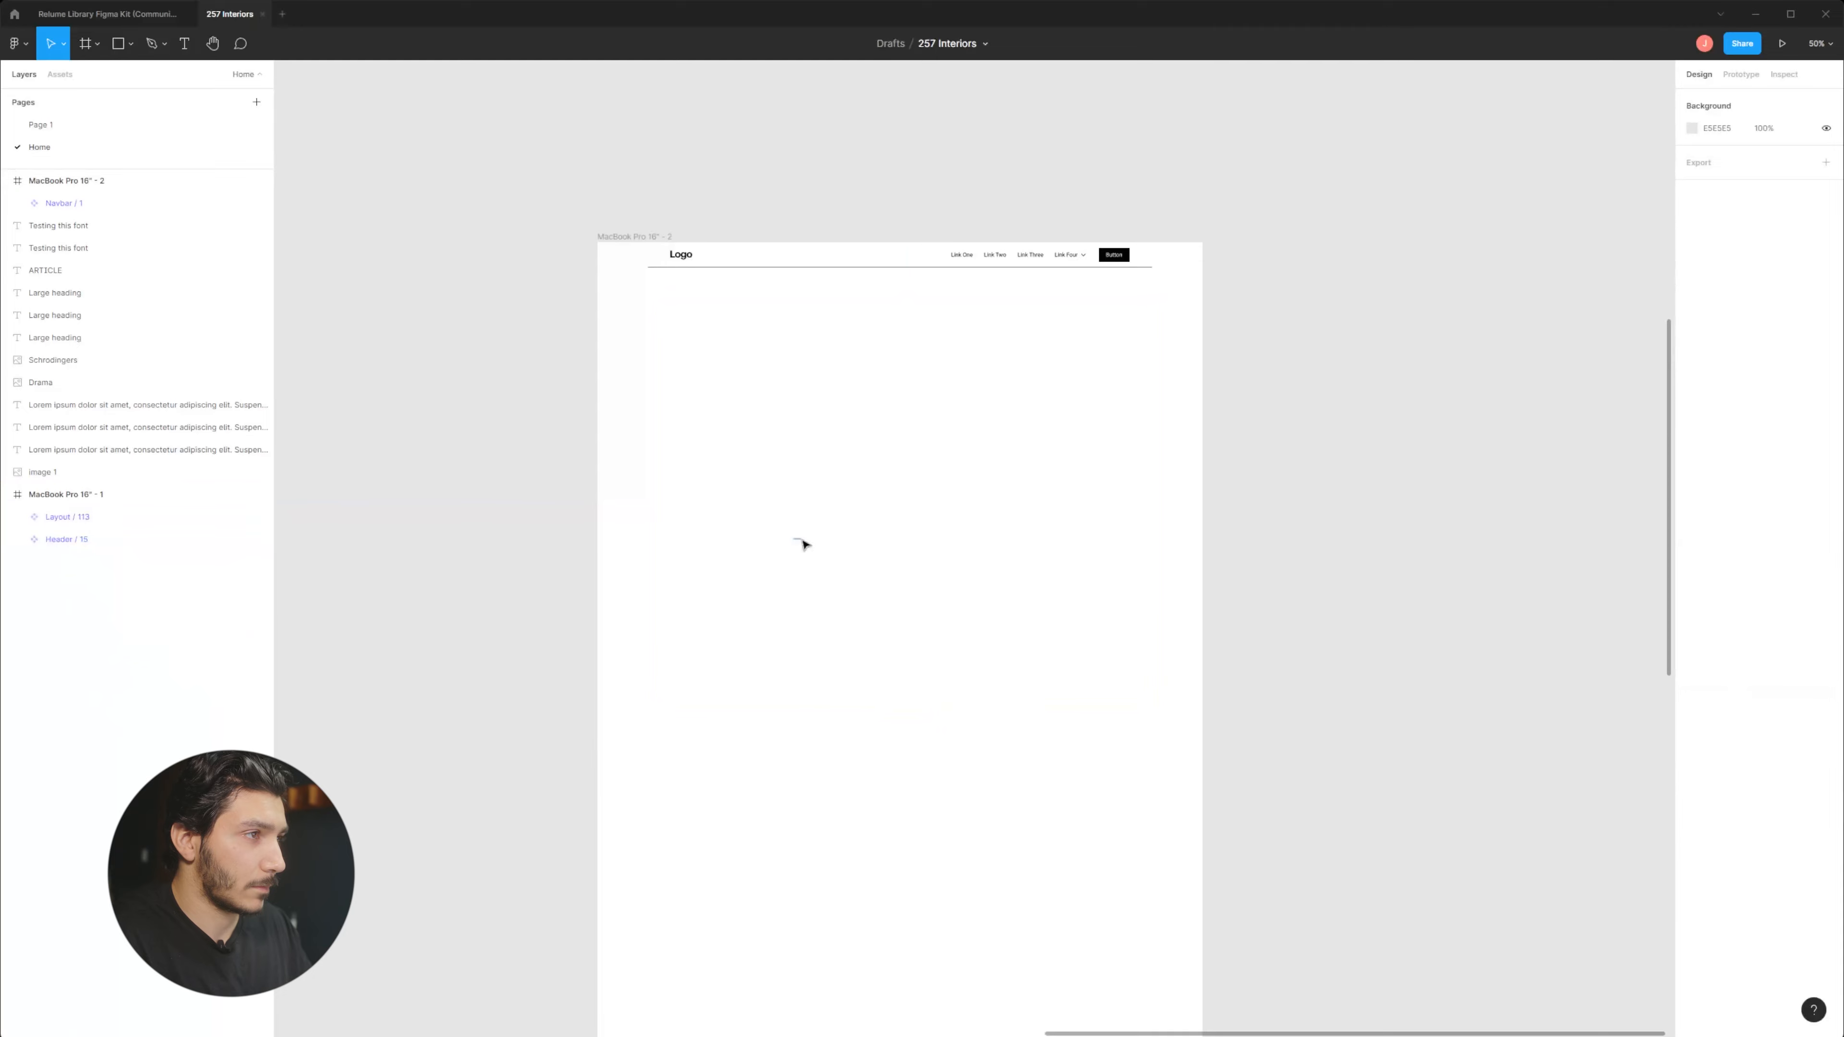
{"action": "left_click", "coordinate": [186, 543]}
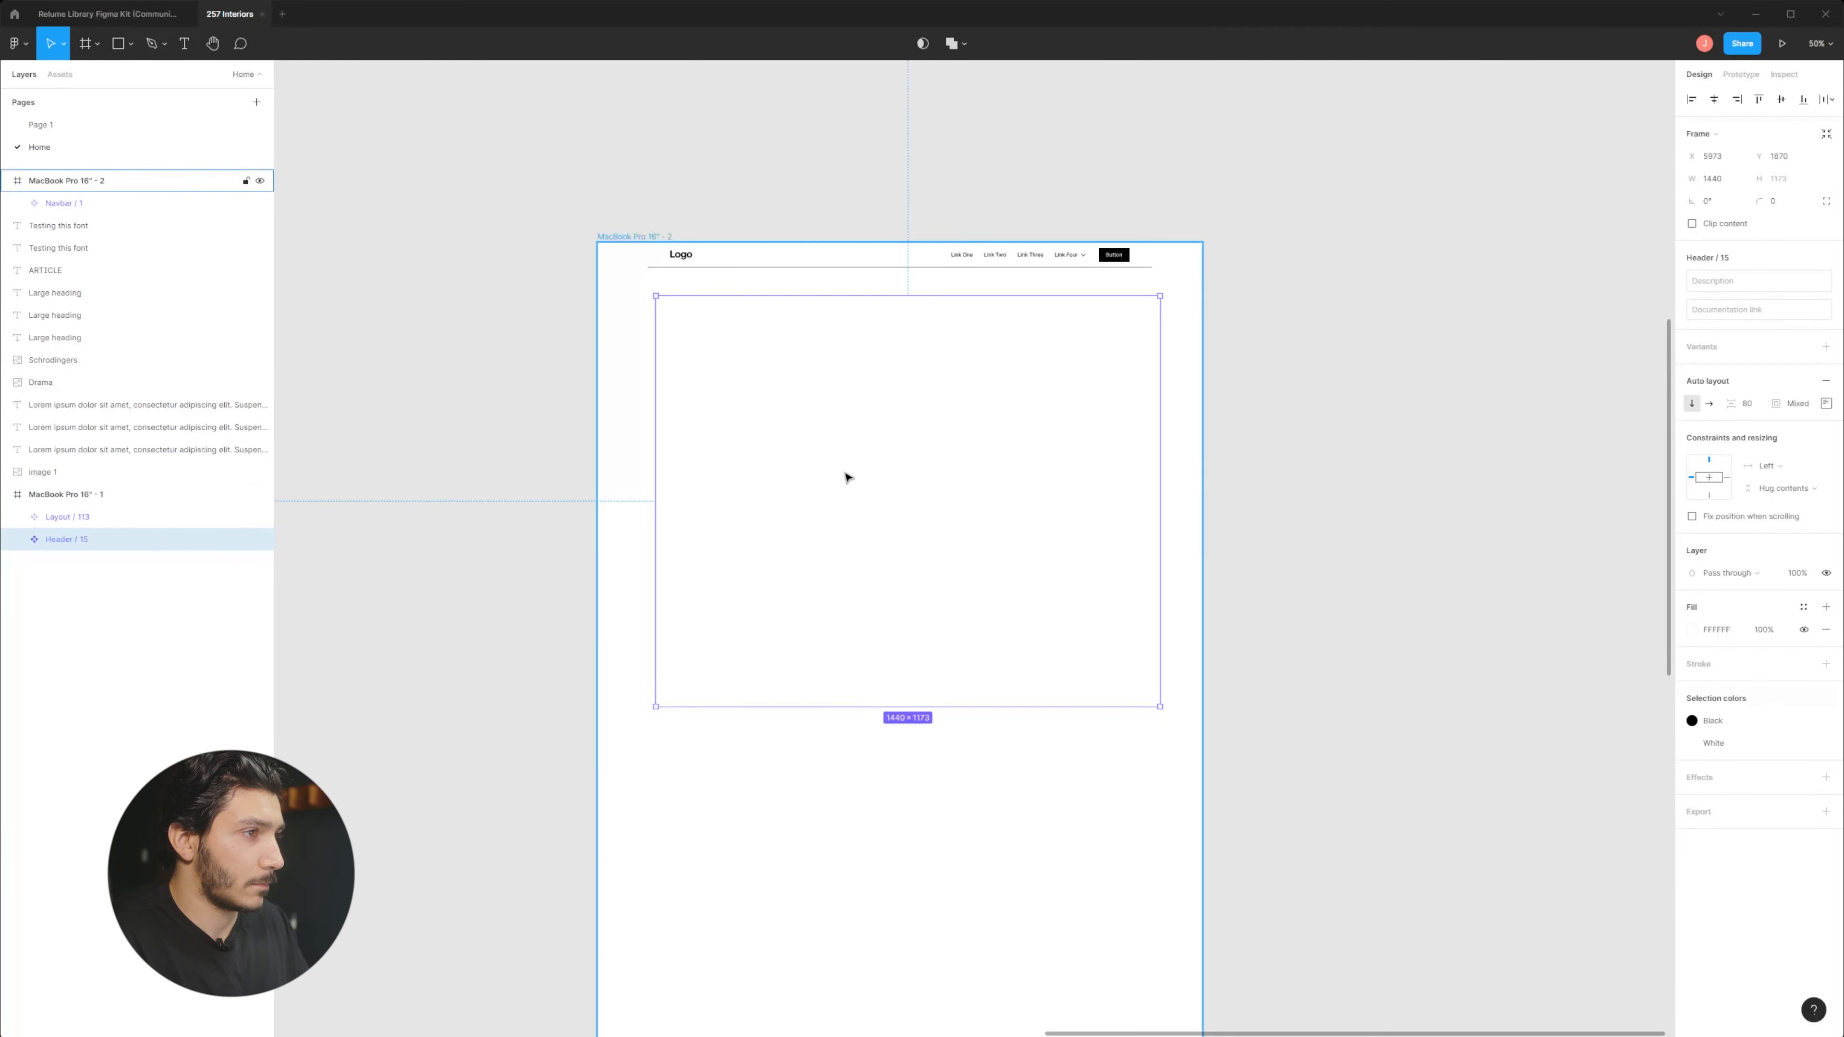
{"action": "key", "text": "ctrl+]"}
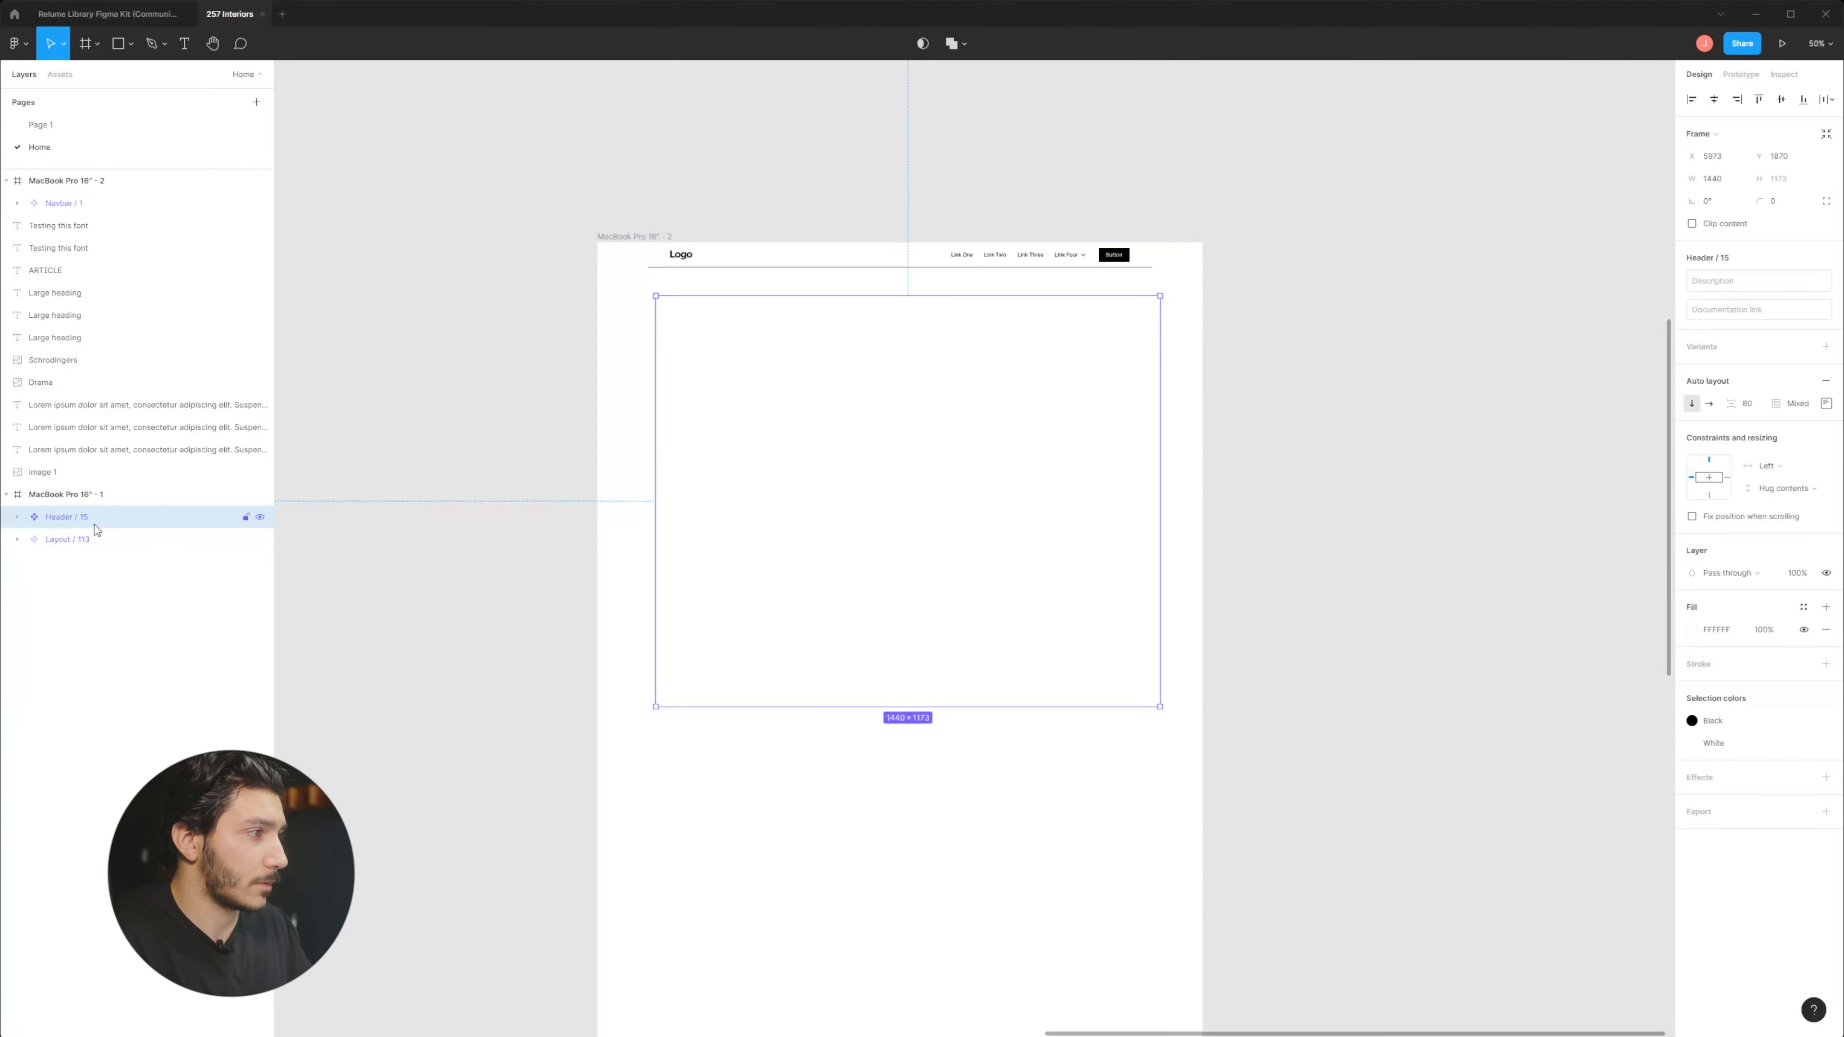
{"action": "left_click", "coordinate": [1000, 525]}
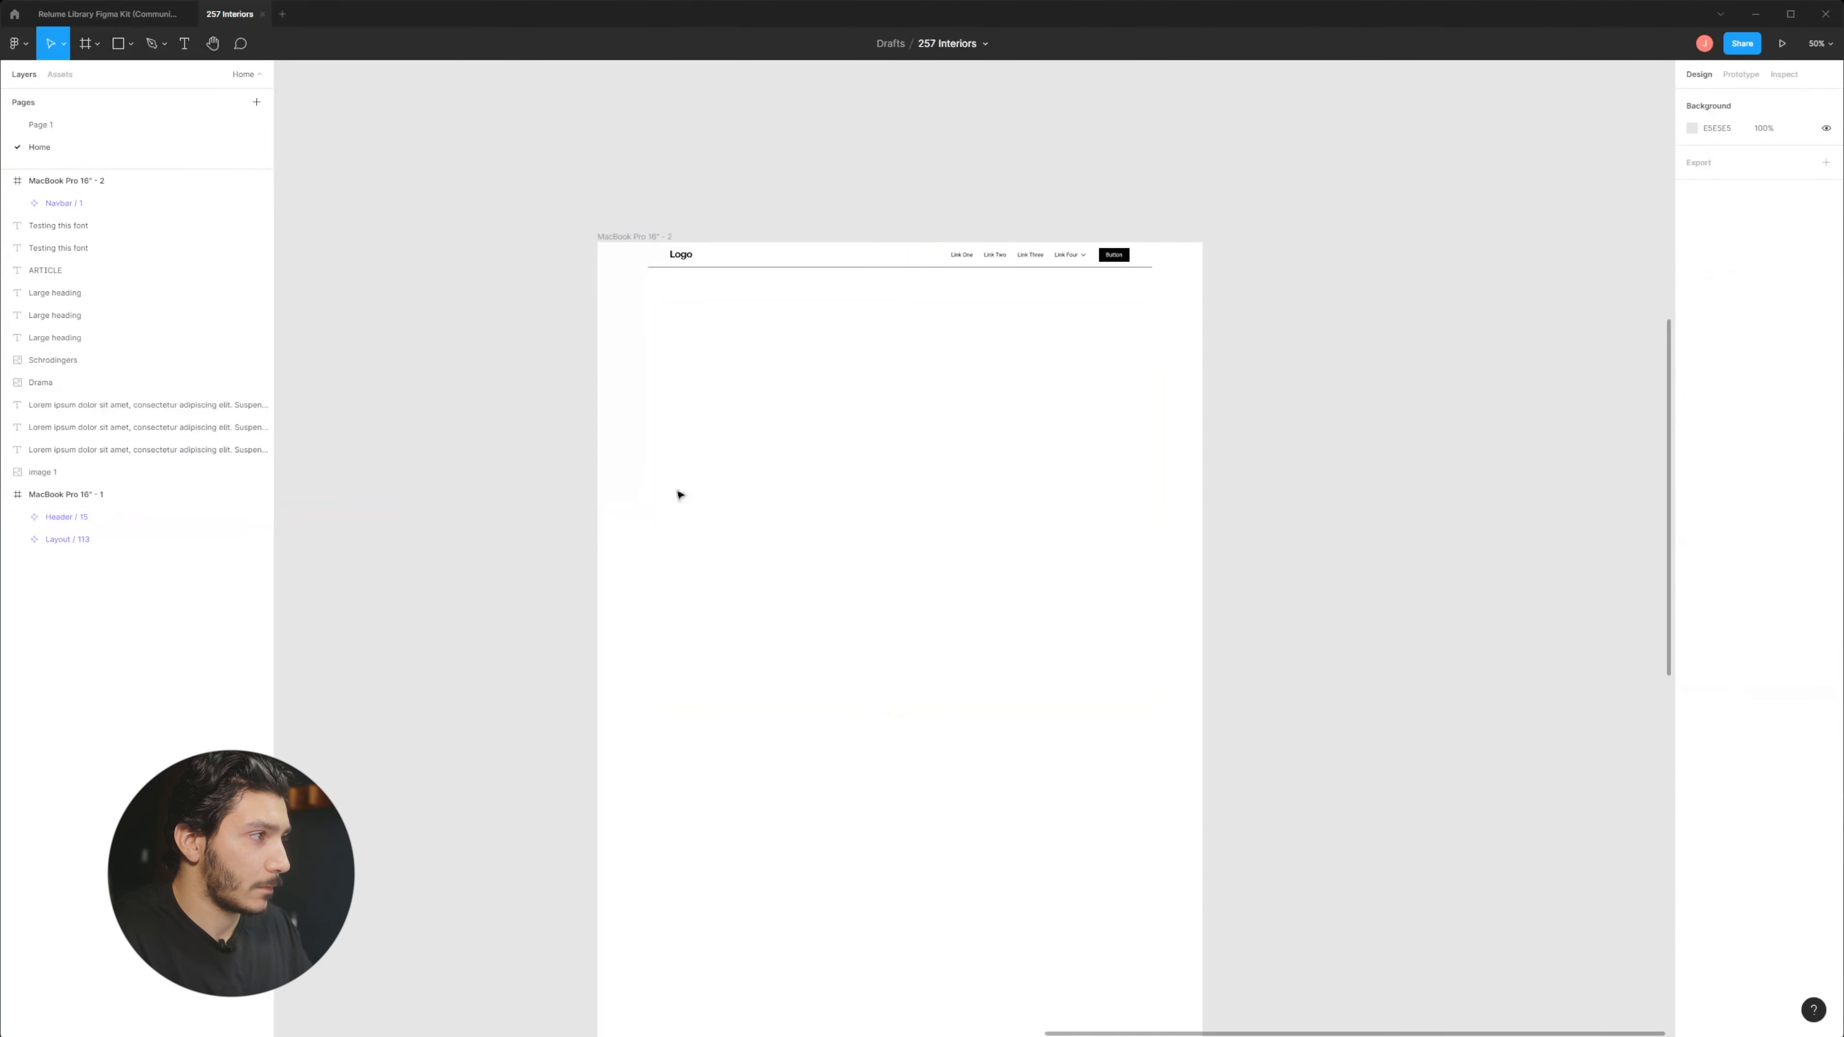
Cut Header / 15 out of the MacBook Pro 16" - 1 frame and paste it into the MacBook Pro 16" - 2 frame.
{"action": "left_click", "coordinate": [187, 518]}
{"action": "key", "text": "ctrl+x"}
{"action": "key", "text": "ctrl+v"}
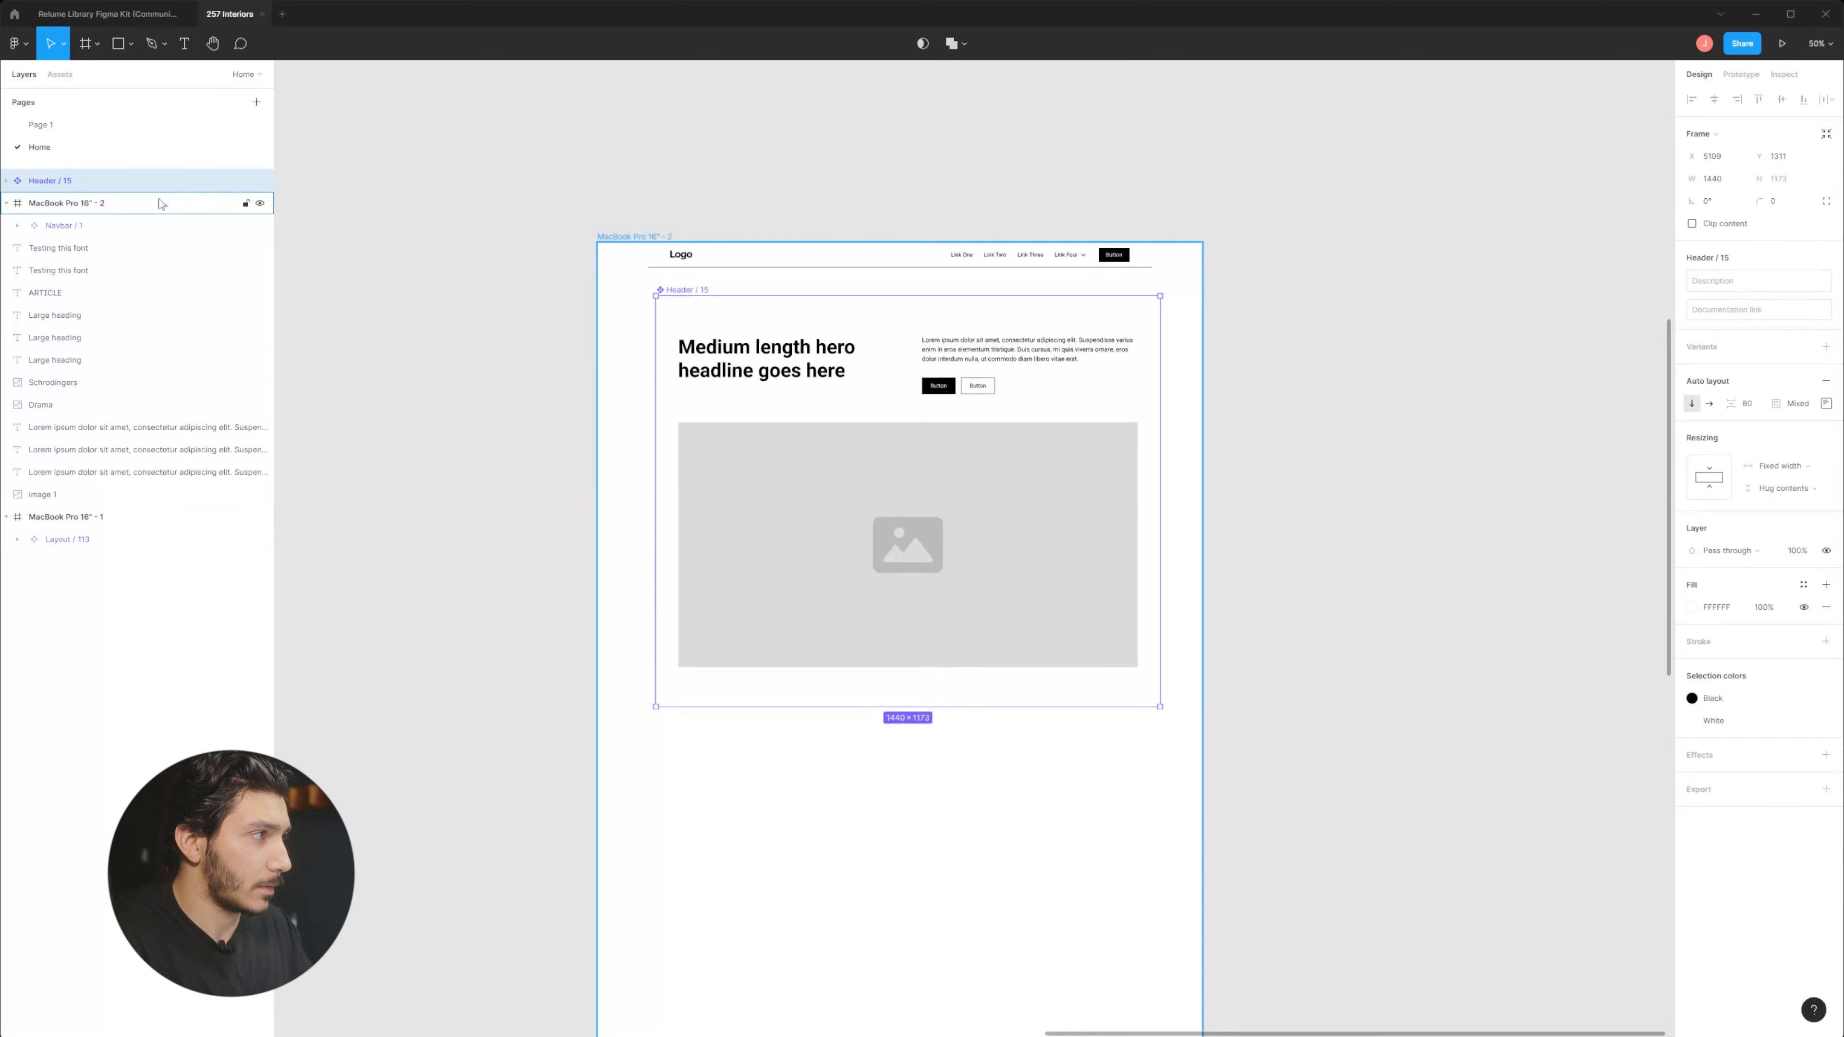
{"action": "left_click", "coordinate": [41, 517]}
{"action": "left_click", "coordinate": [631, 237]}
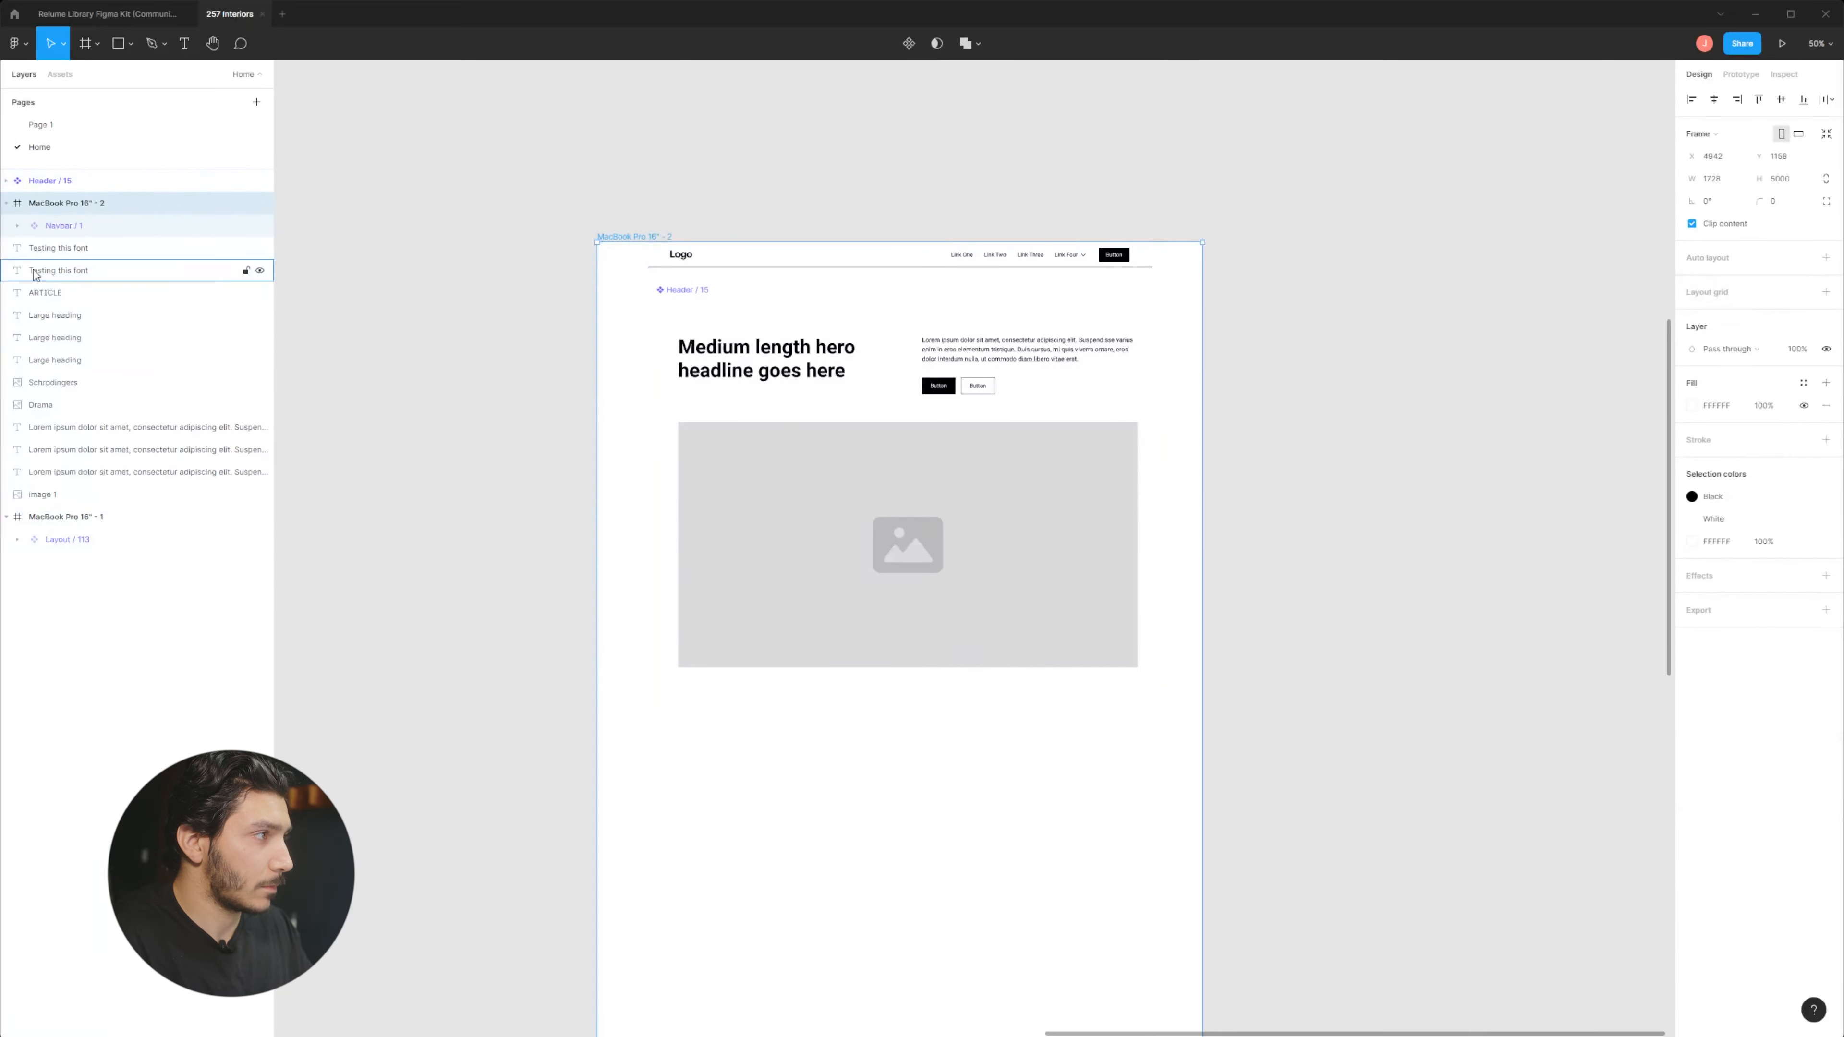
{"action": "mouse_move", "coordinate": [82, 188]}
{"action": "left_mouse_down"}
{"action": "mouse_move", "coordinate": [95, 230]}
{"action": "mouse_move", "coordinate": [81, 197]}
{"action": "left_mouse_up"}
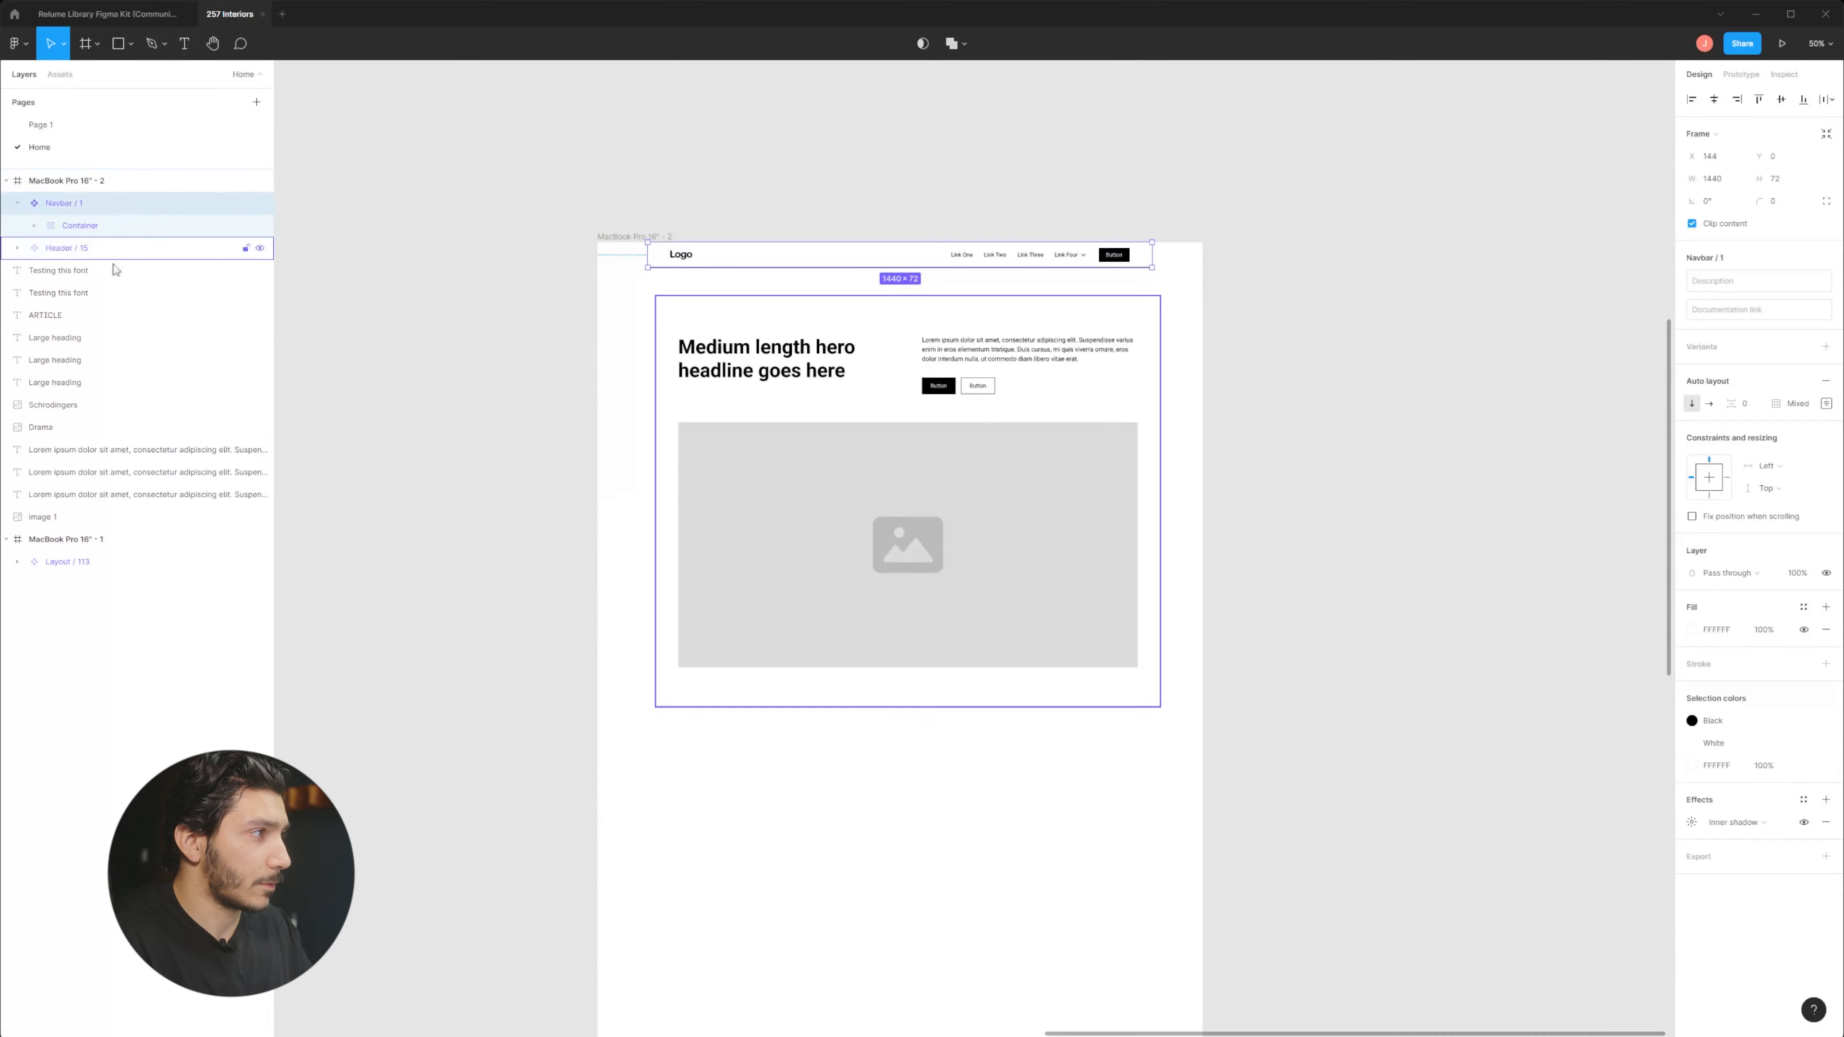
Position Header / 15 directly beneath the navbar at X 144, Y 72, aligned with the navbar's sides.
{"action": "left_click", "coordinate": [17, 204]}
{"action": "left_click", "coordinate": [102, 229]}
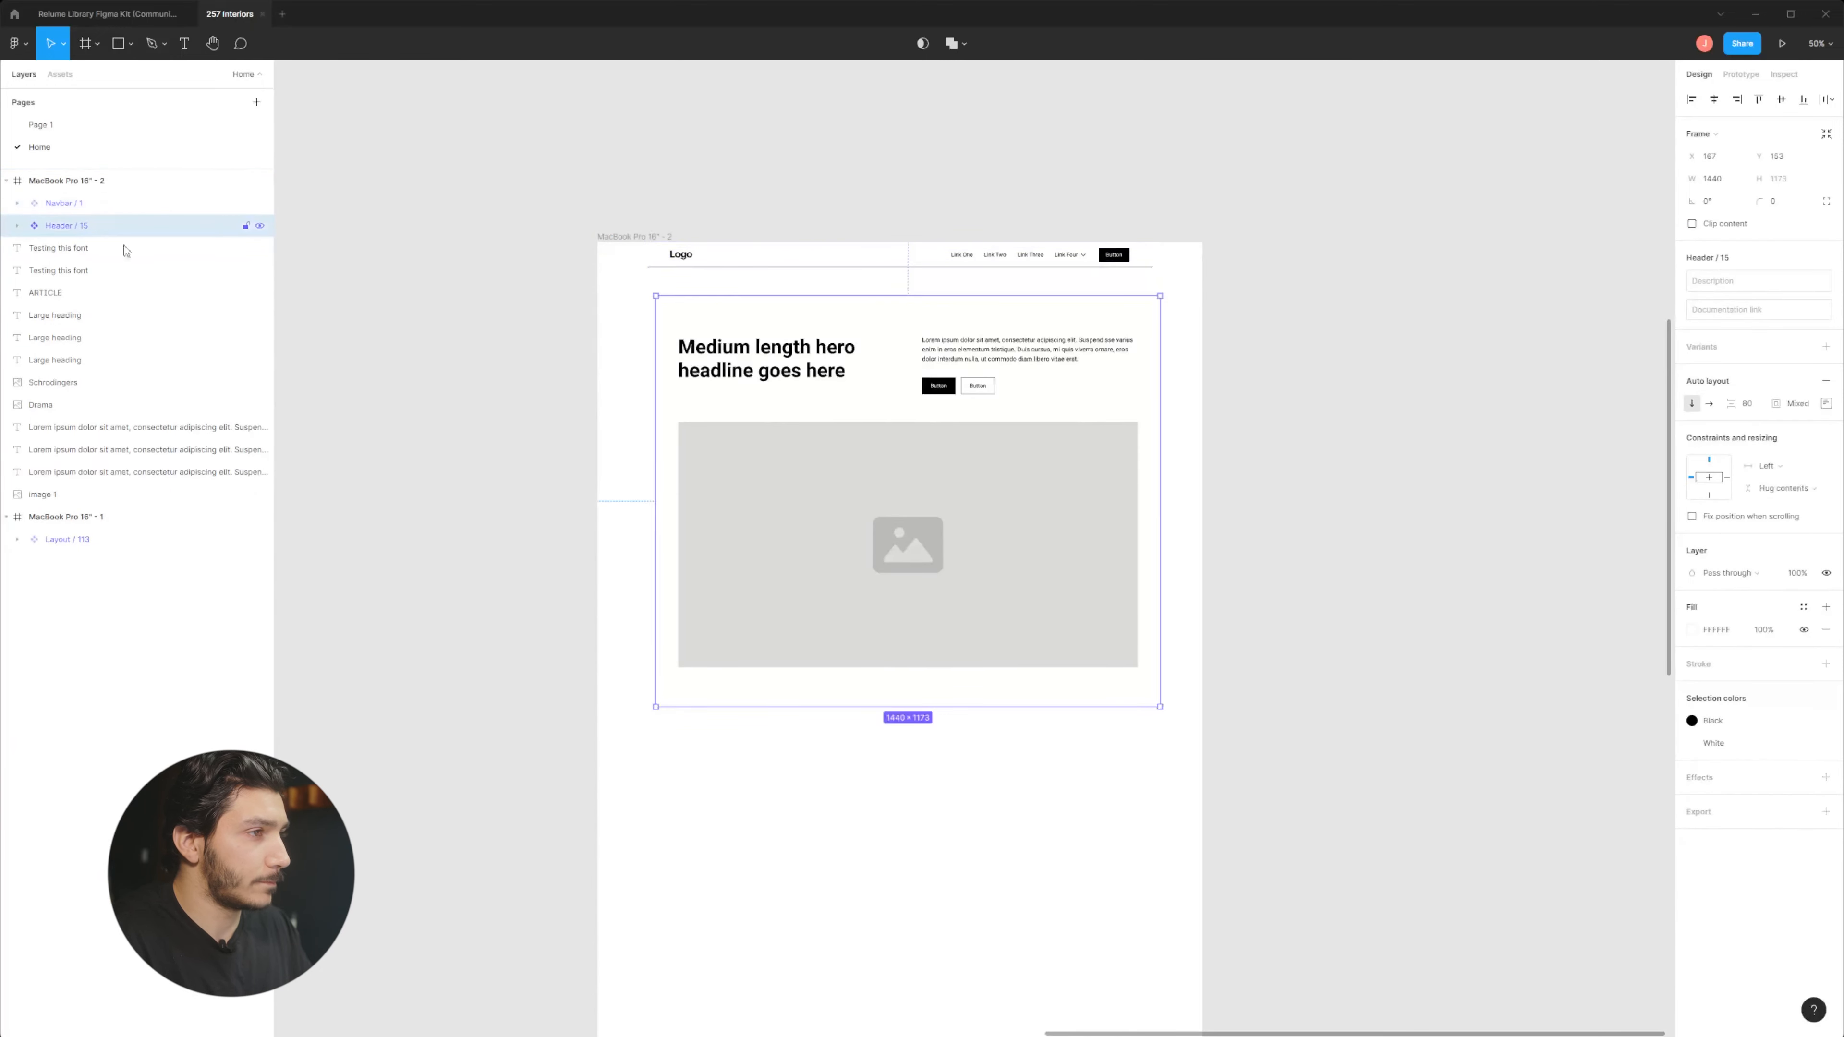
{"action": "left_click", "coordinate": [1328, 639]}
{"action": "left_click", "coordinate": [884, 387]}
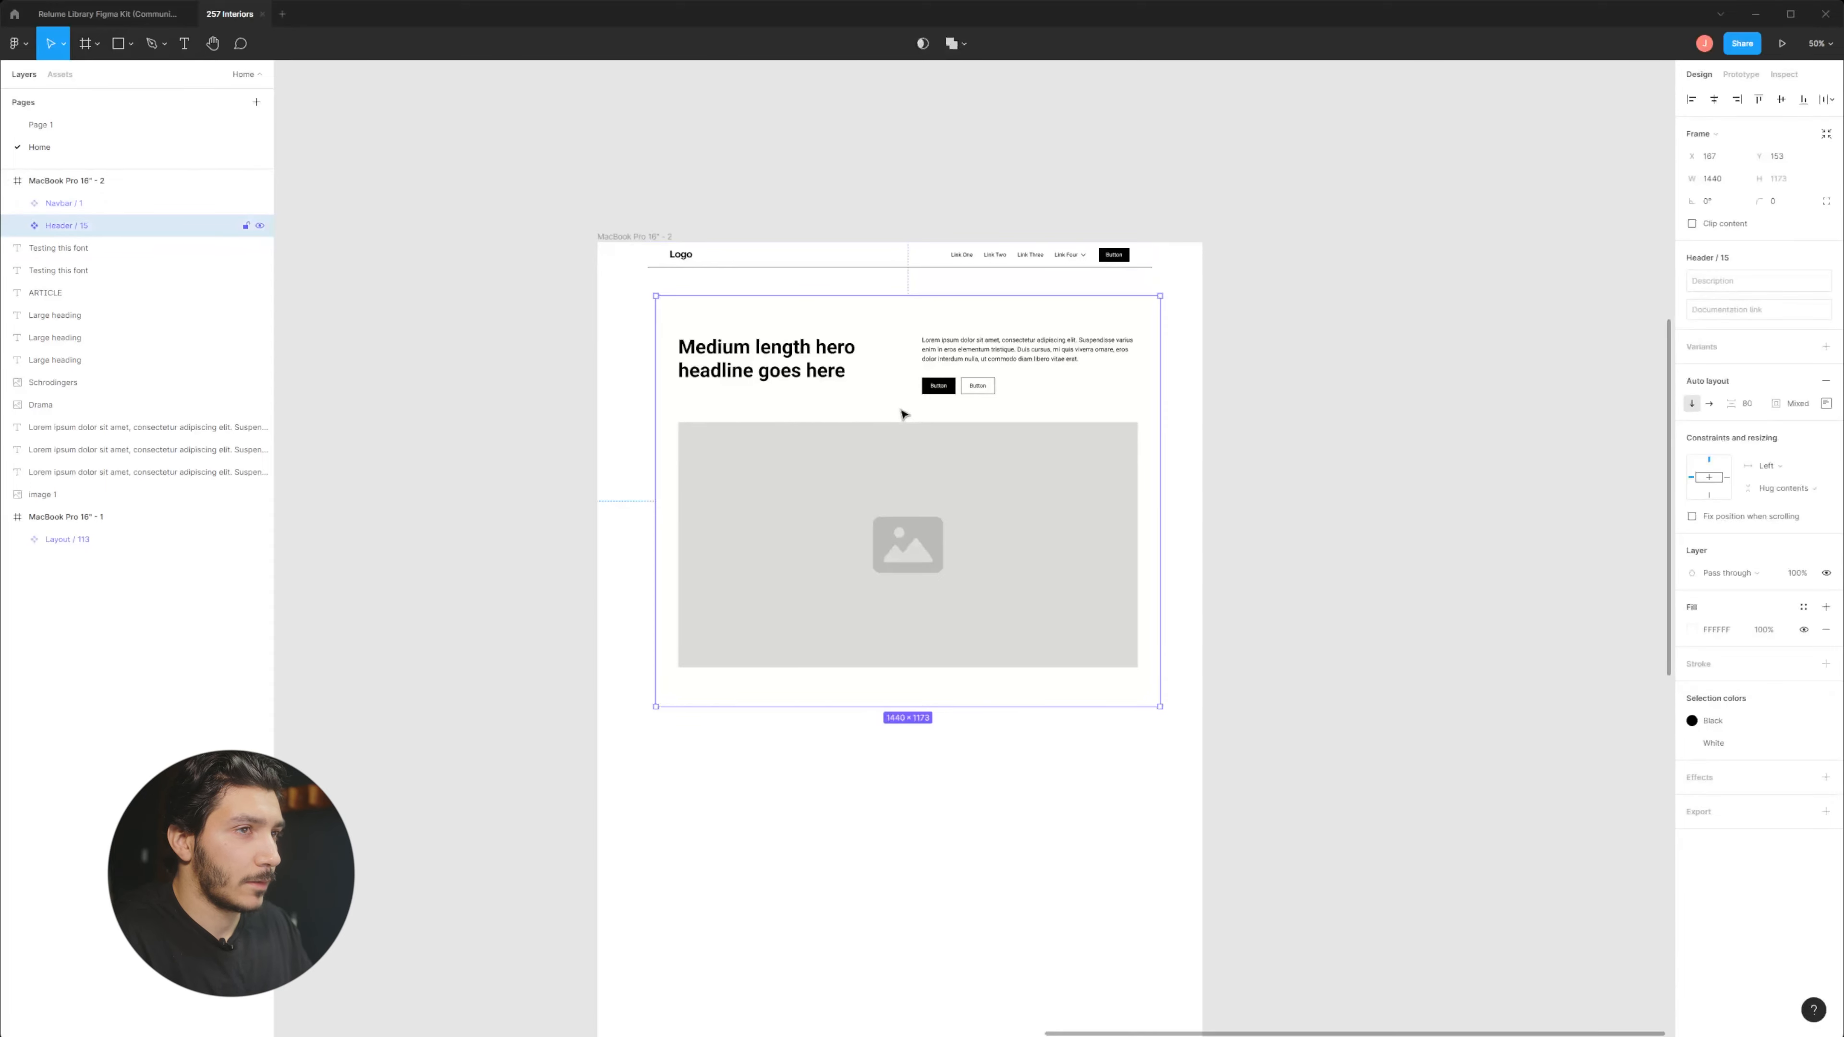
{"action": "left_click_drag", "start_coordinate": [901, 414], "coordinate": [898, 385]}
{"action": "left_click", "coordinate": [1476, 558]}
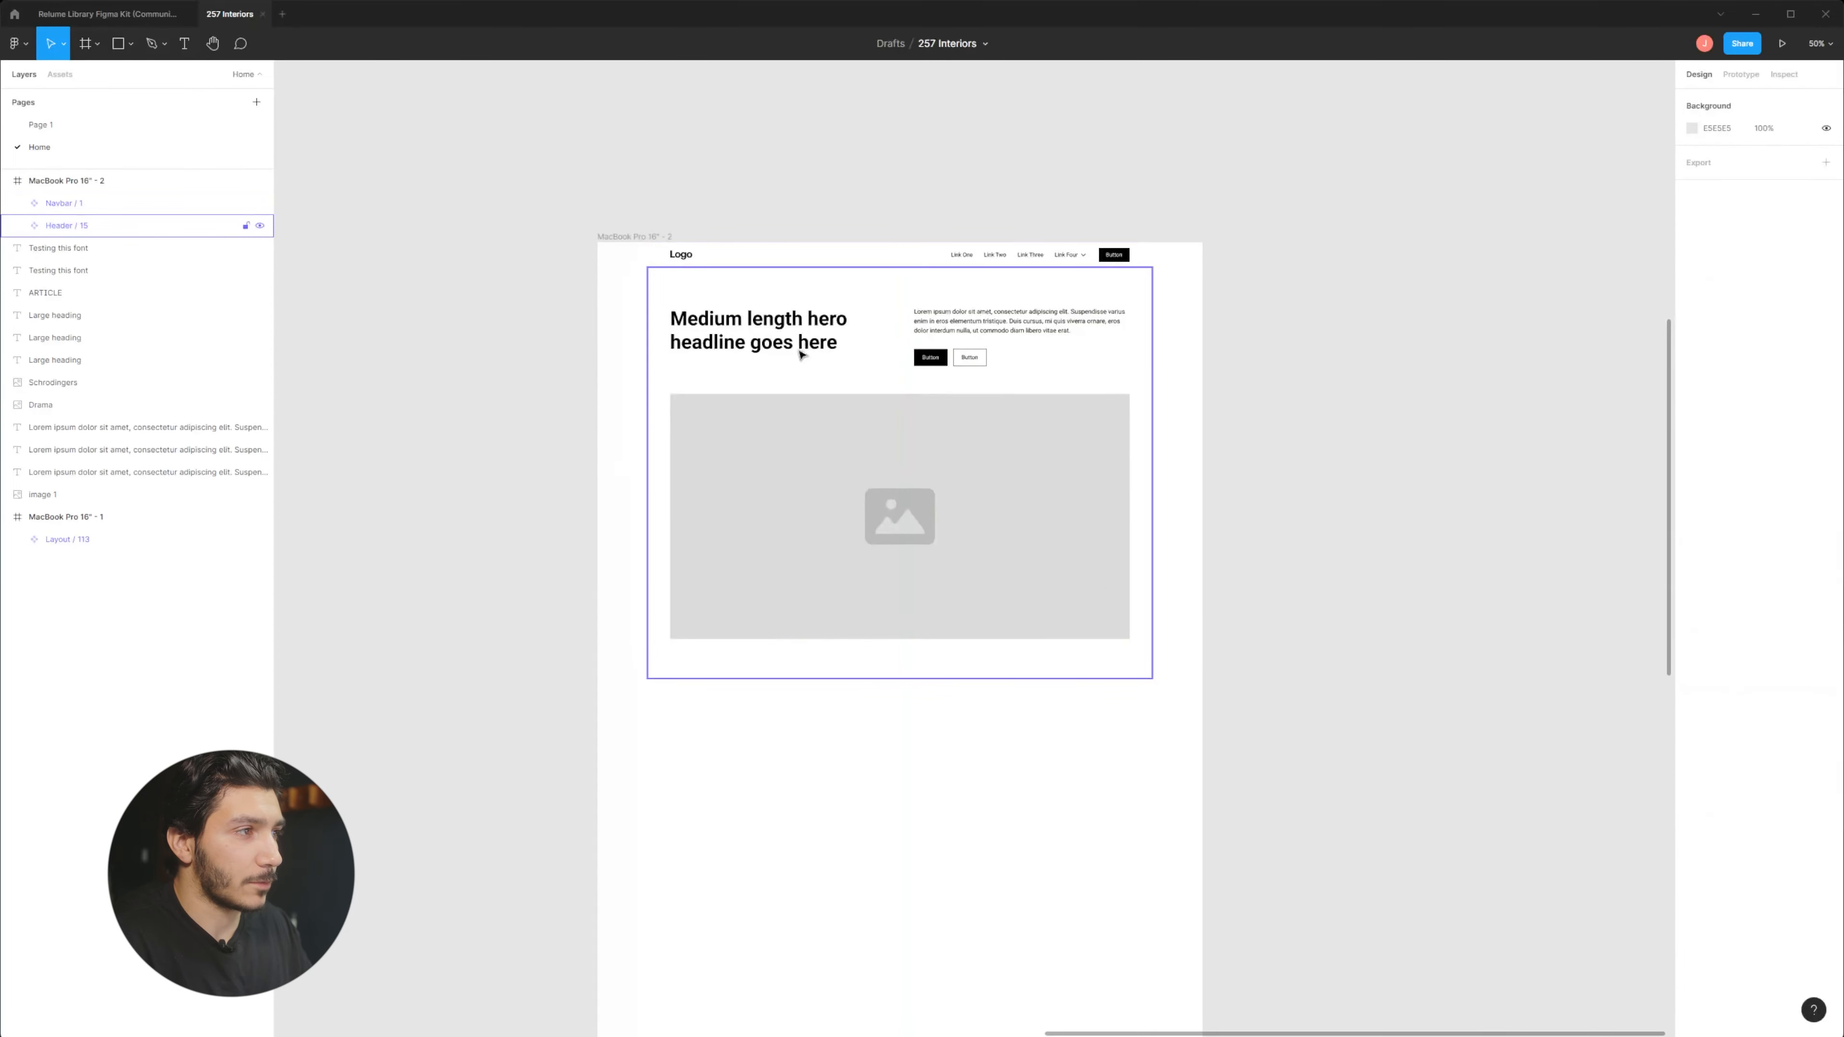
{"action": "left_click", "coordinate": [107, 16]}
{"action": "left_click_drag", "start_coordinate": [318, 227], "coordinate": [386, 386]}
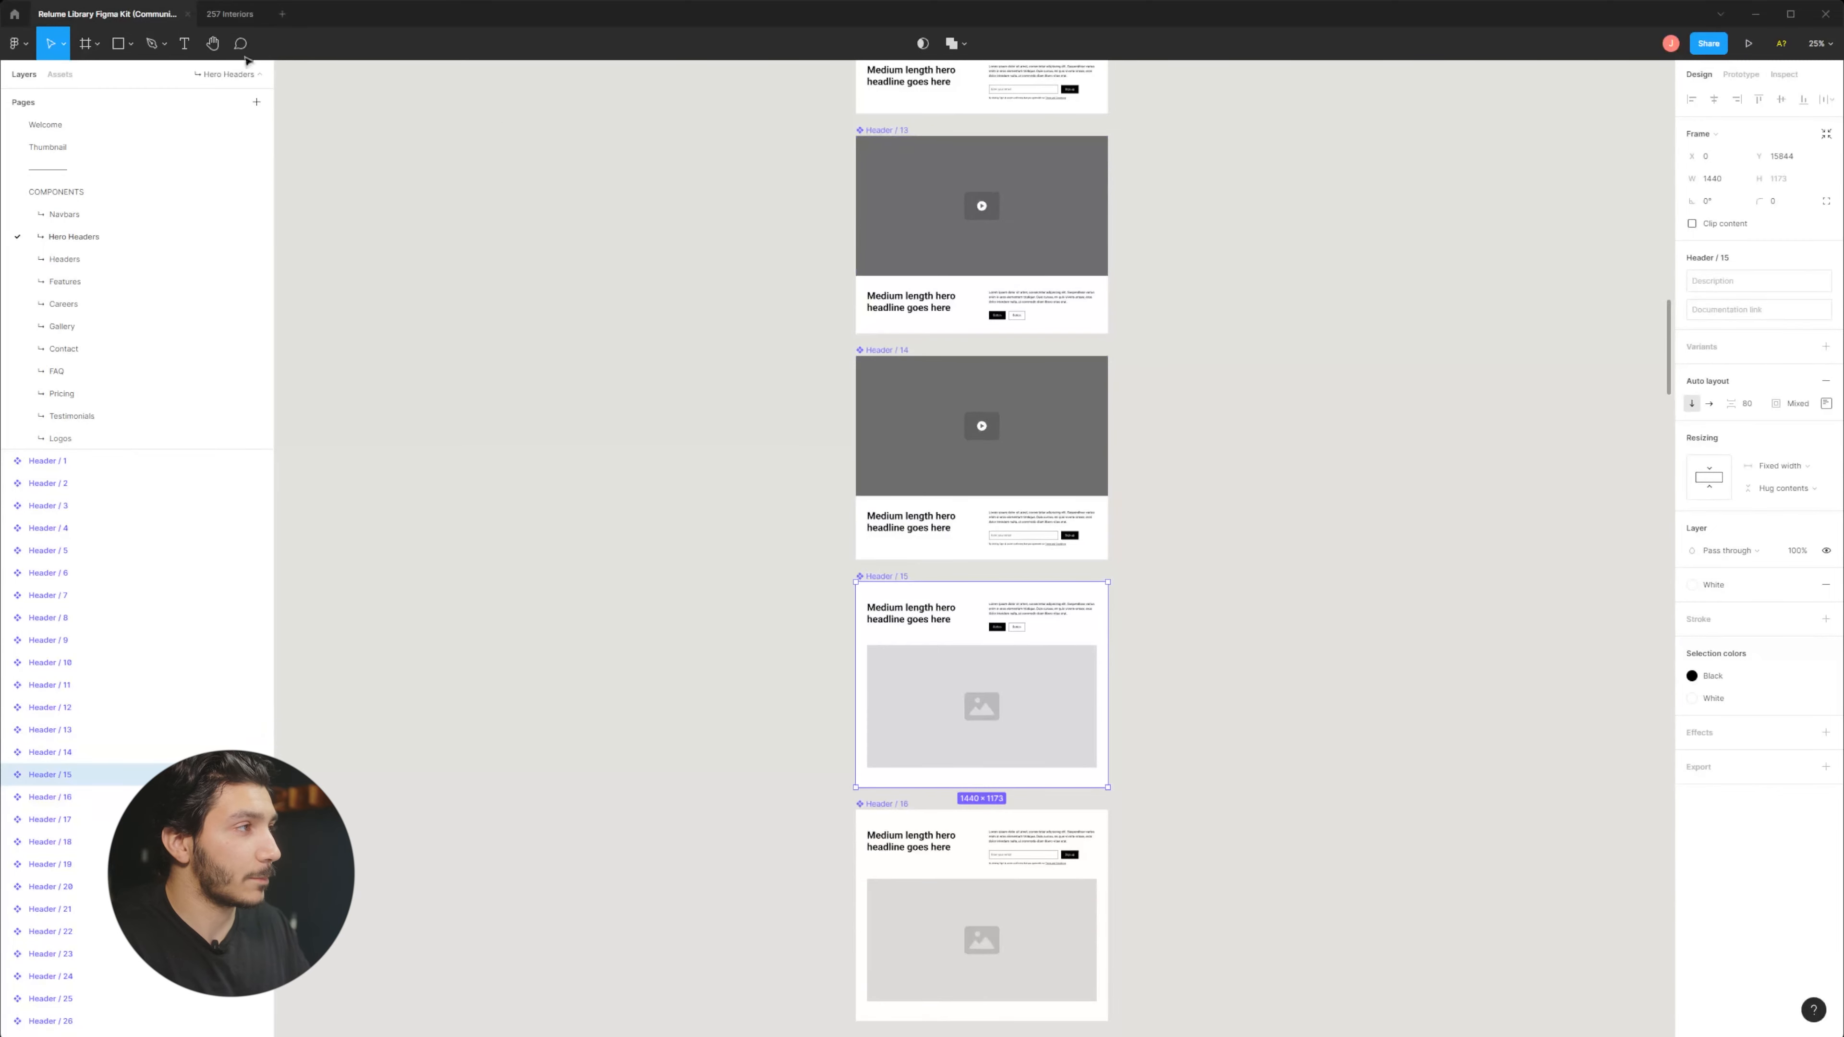
{"action": "scroll", "coordinate": [782, 485], "scroll_direction": "up", "scroll_amount": 5}
{"action": "scroll", "coordinate": [783, 485], "scroll_direction": "right", "scroll_amount": 1}
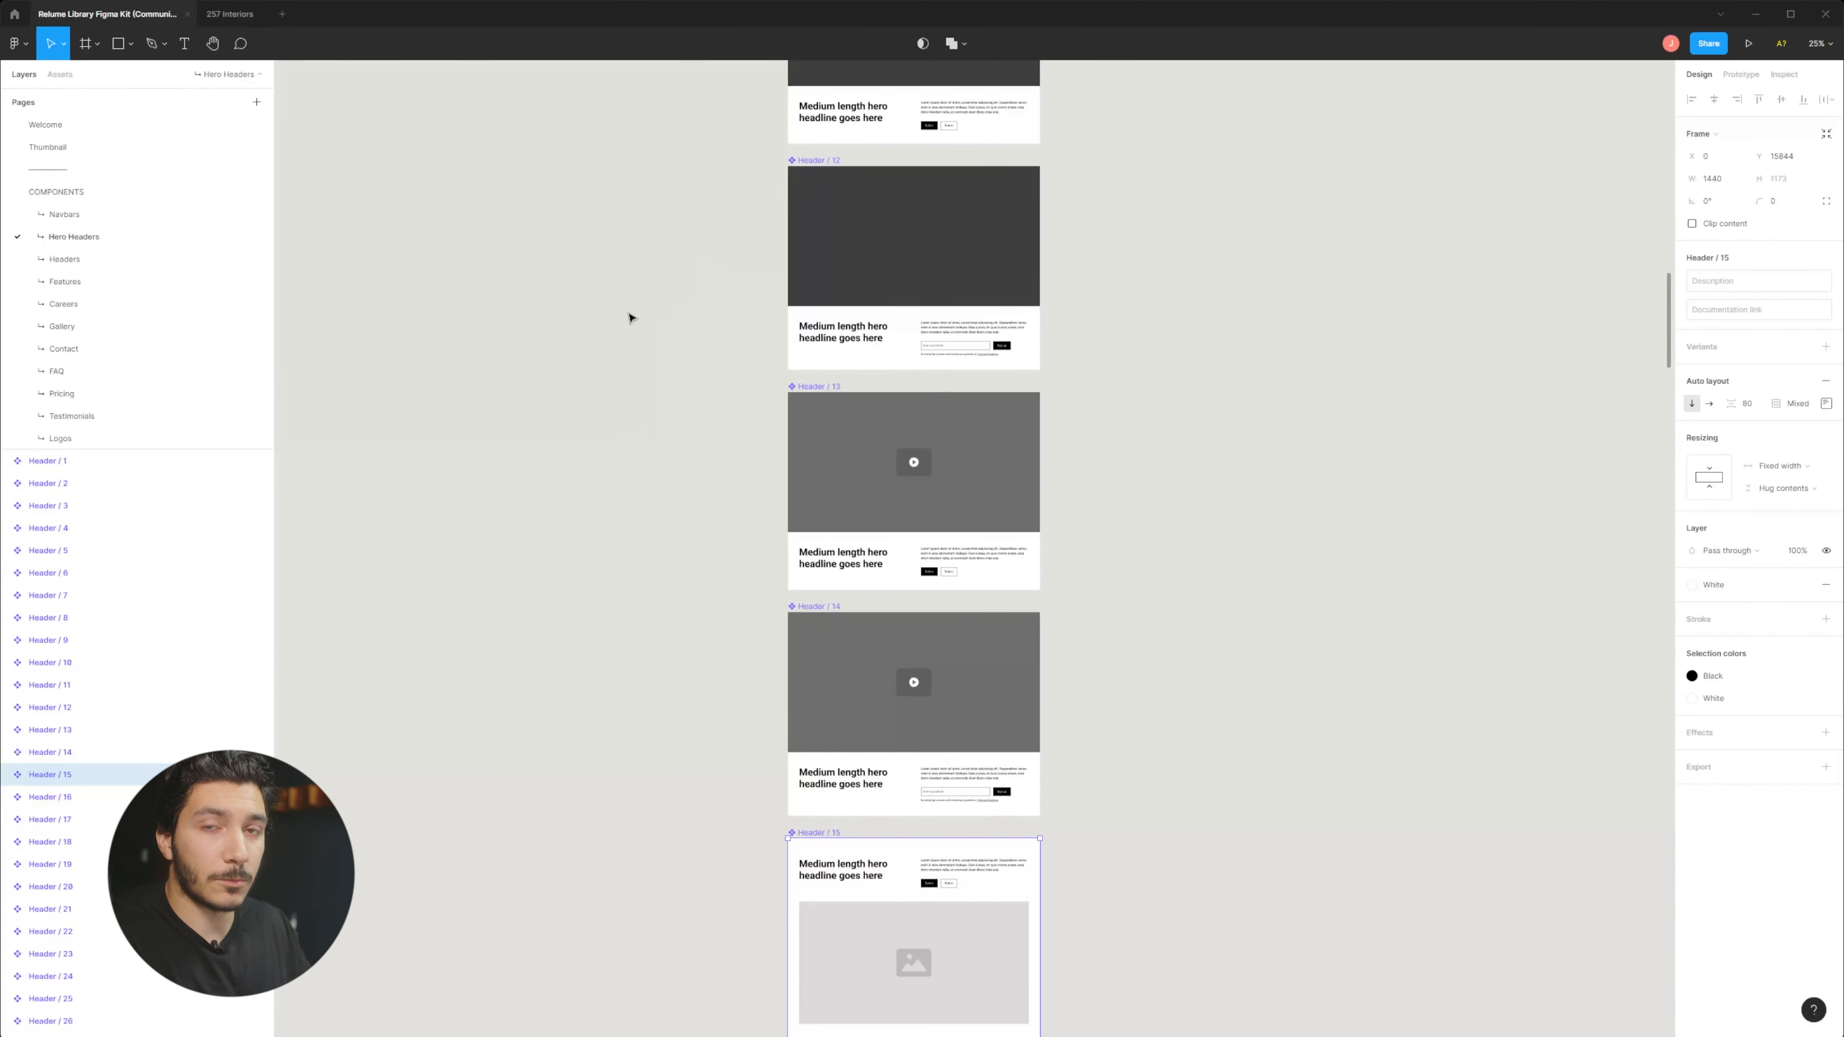
{"action": "left_click", "coordinate": [230, 14]}
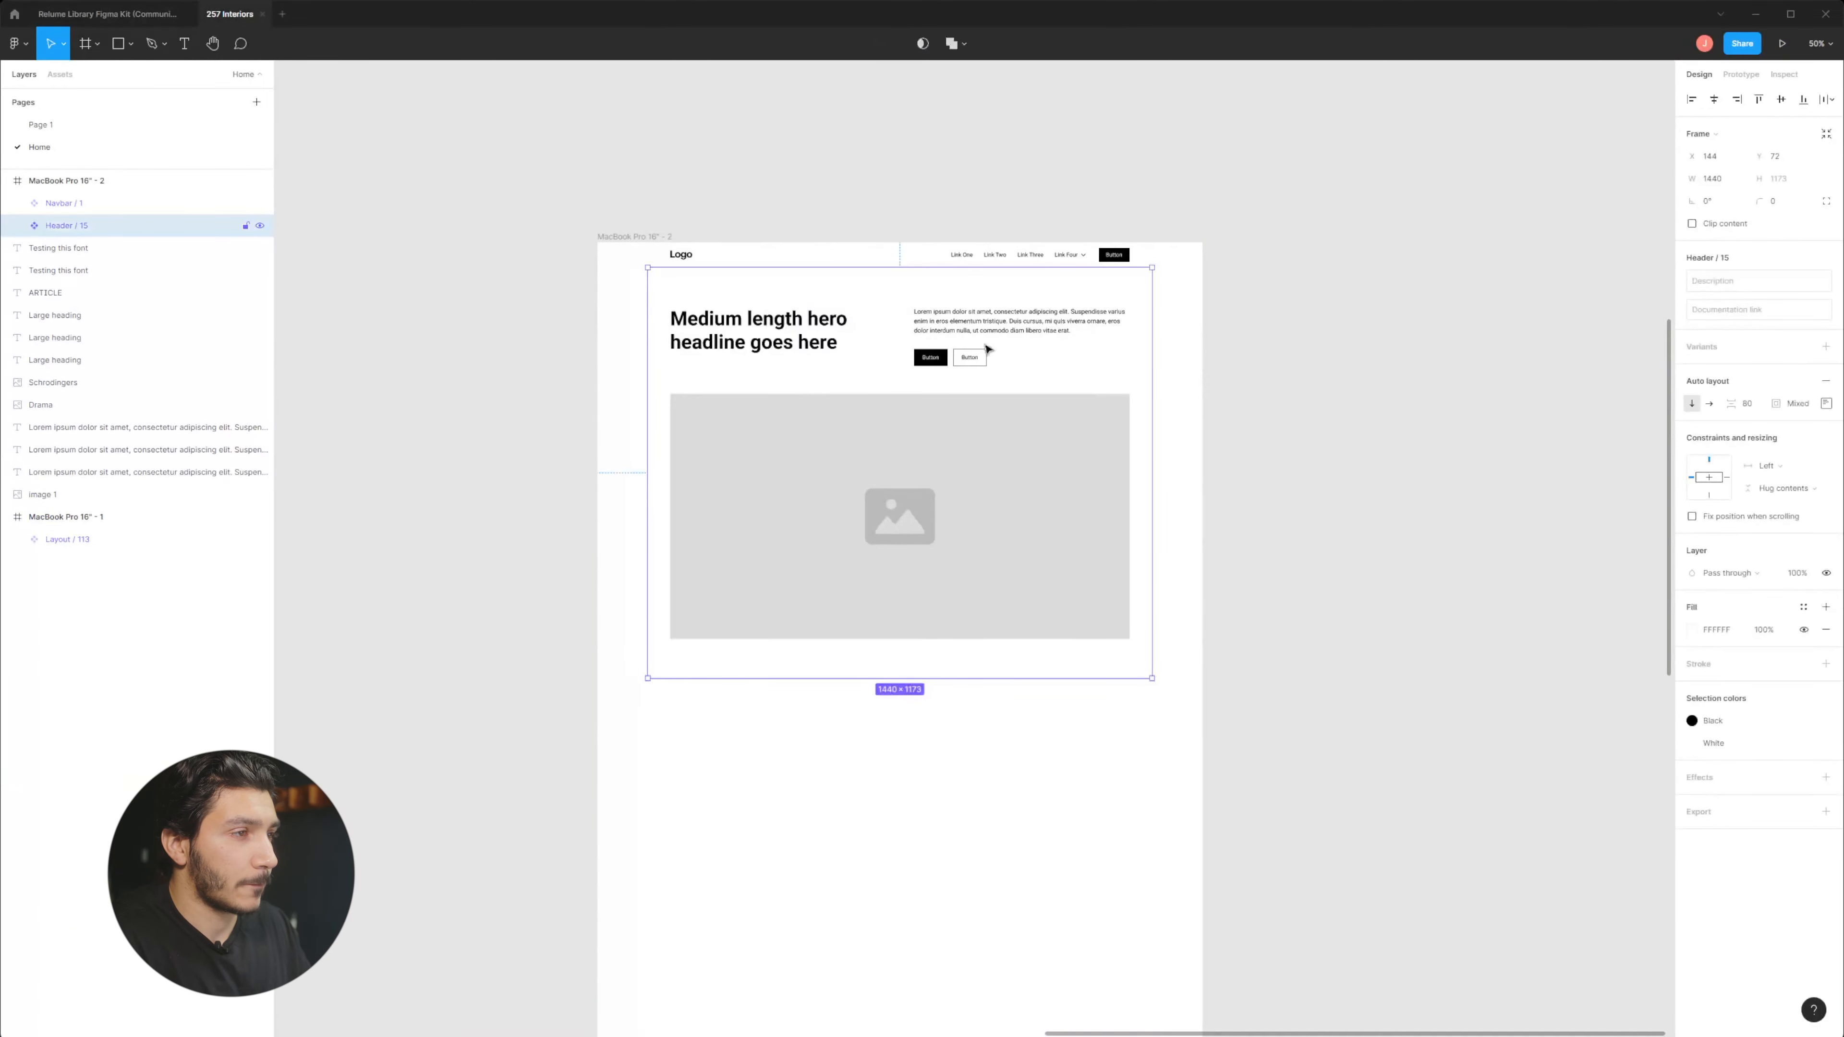
{"action": "scroll", "coordinate": [935, 795], "scroll_direction": "down", "scroll_amount": 3}
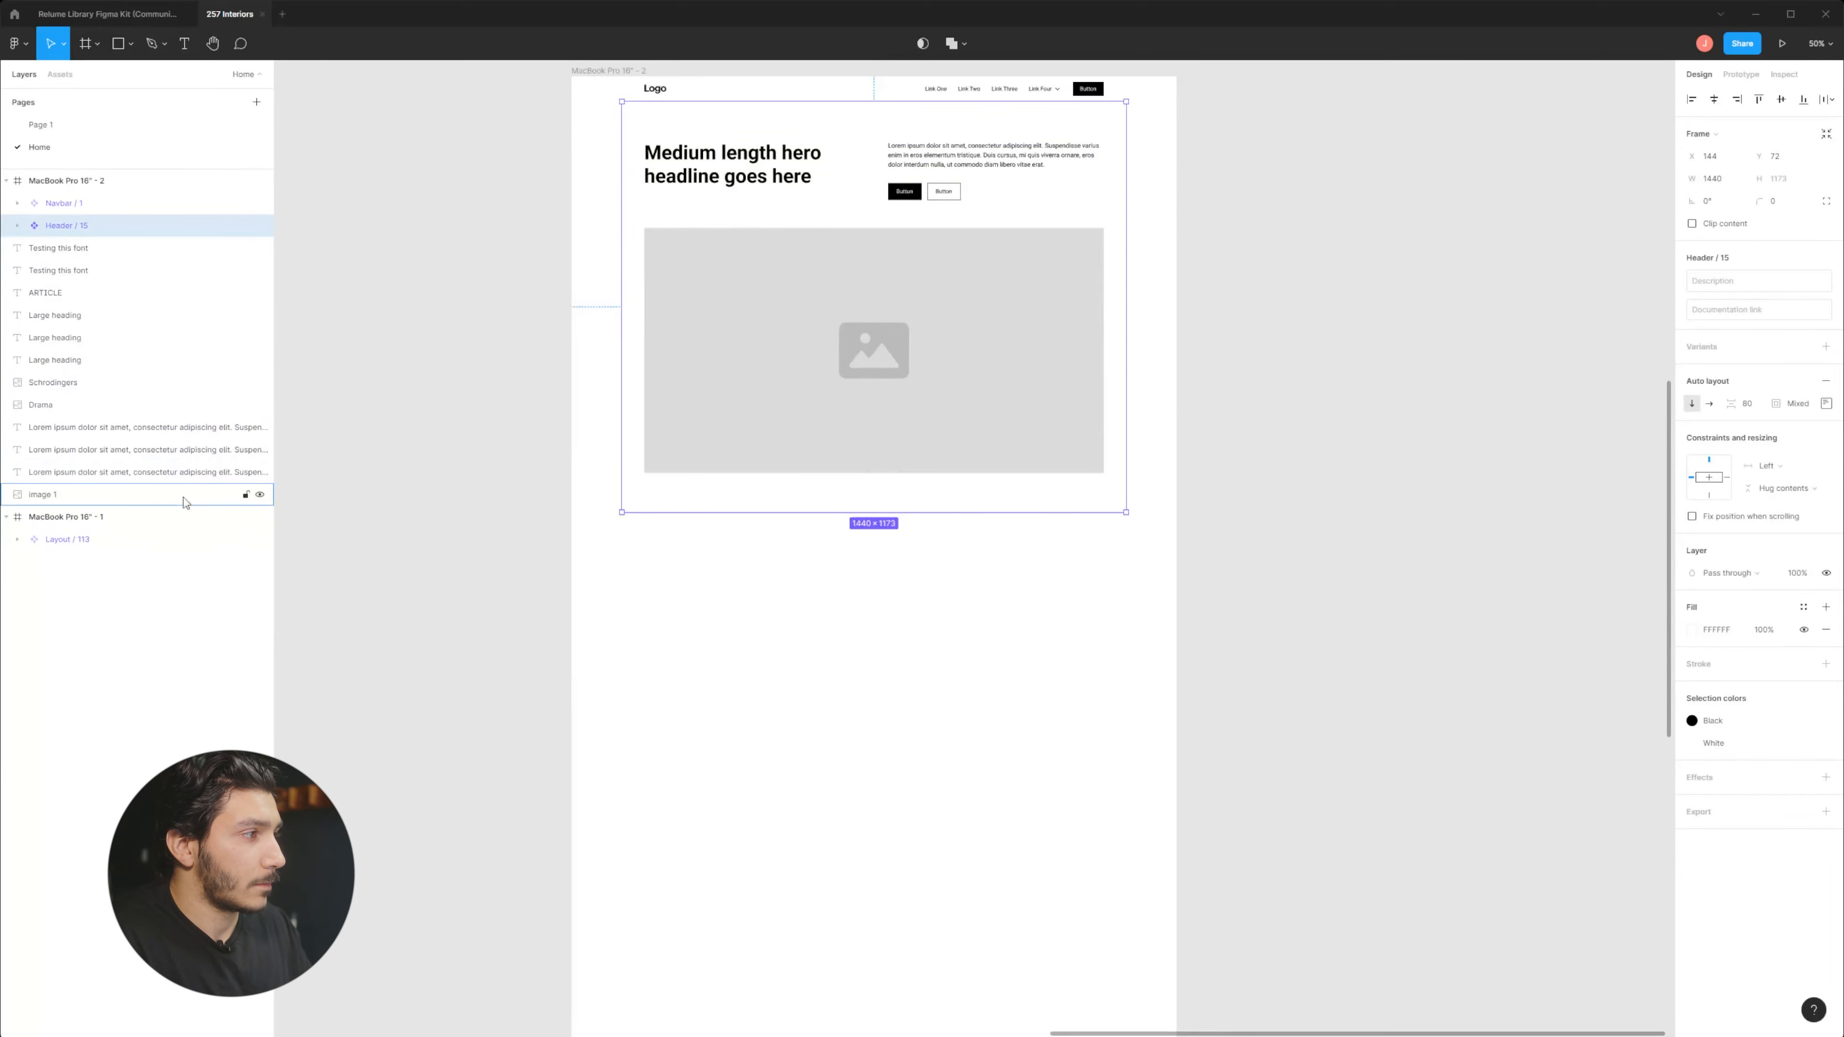
{"action": "left_click", "coordinate": [164, 488]}
{"action": "left_click", "coordinate": [110, 250], "text": "shift"}
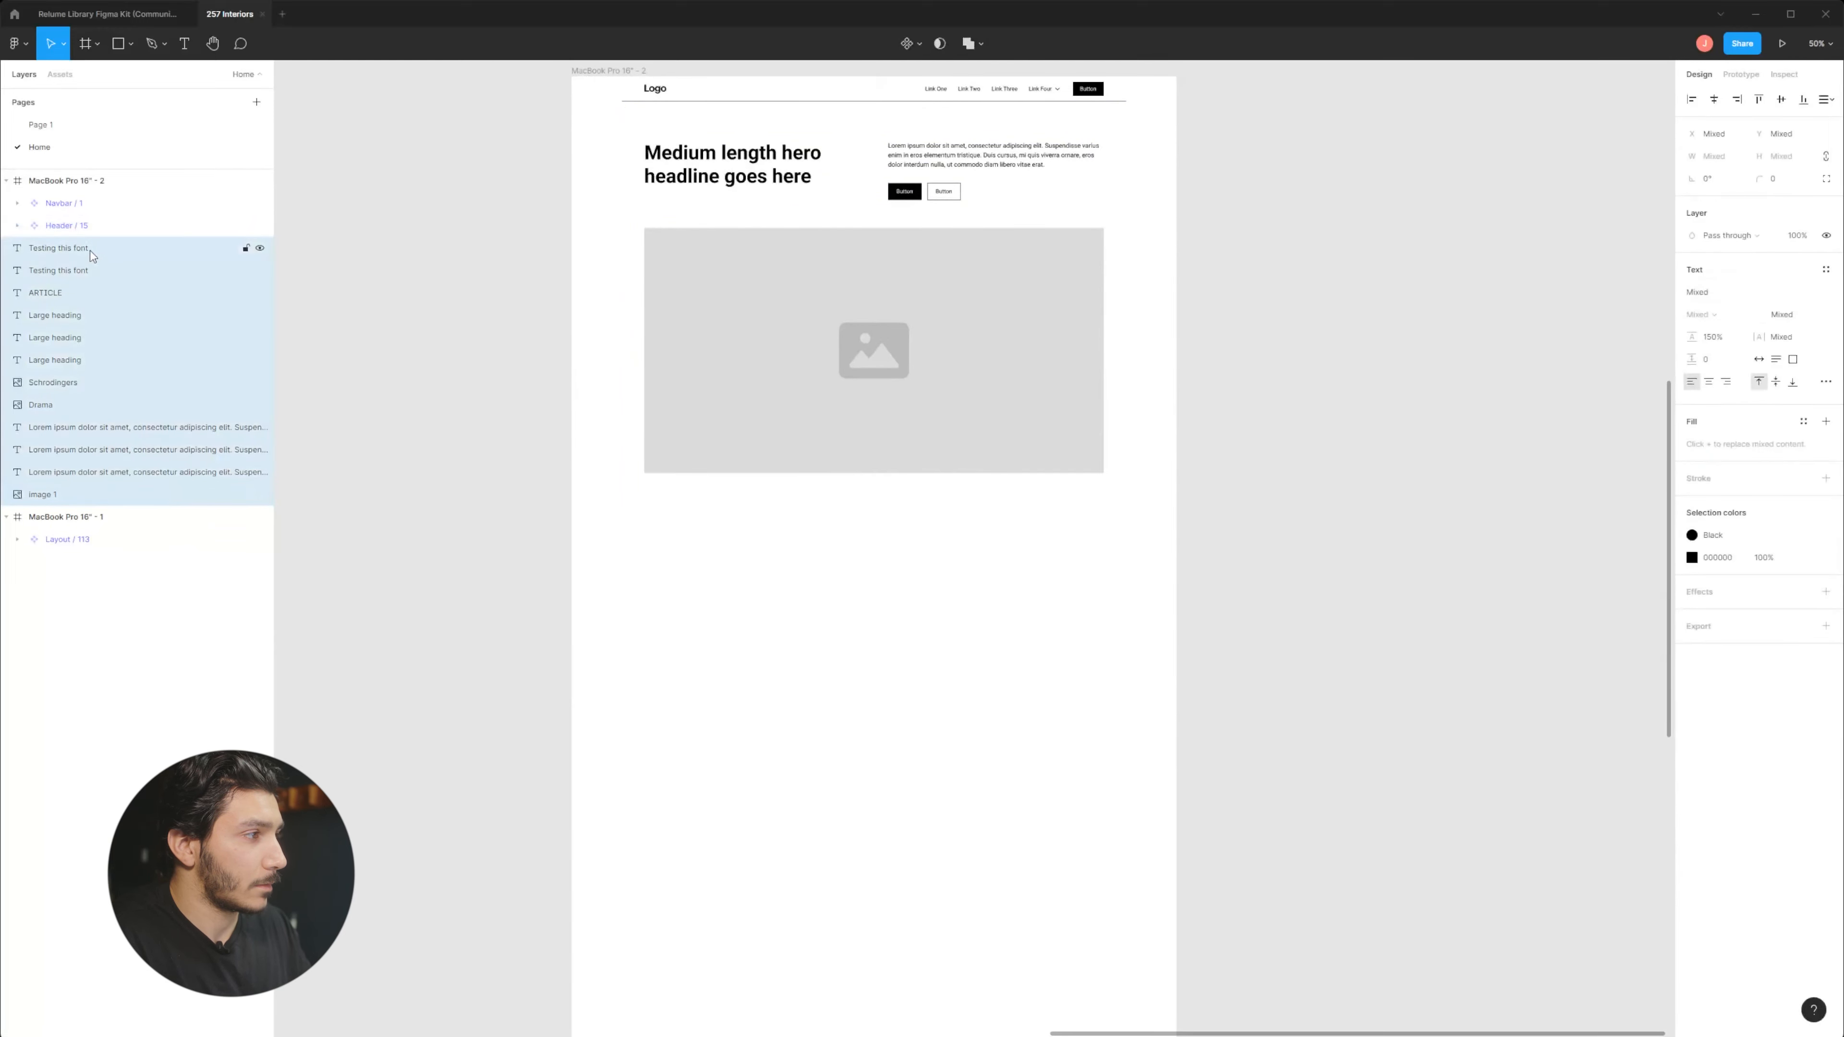
{"action": "left_click", "coordinate": [90, 249]}
{"action": "left_click", "coordinate": [279, 438]}
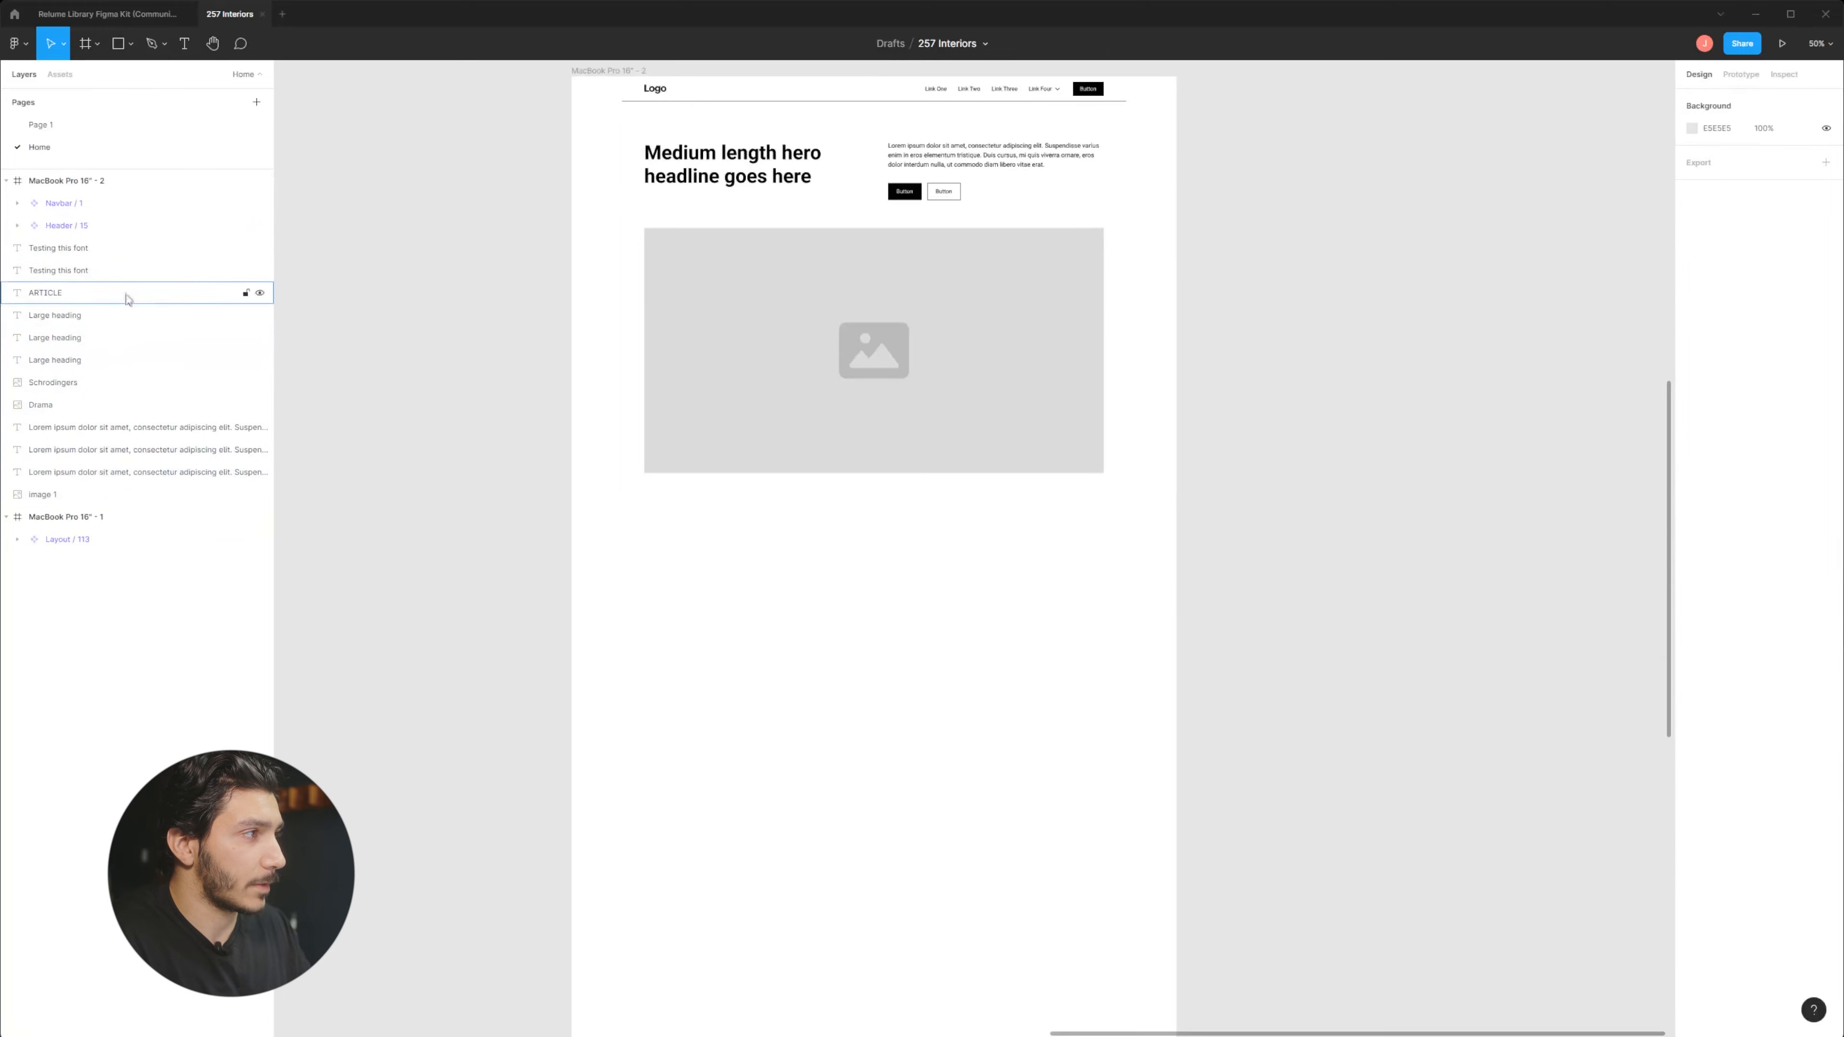
Rename the MacBook Pro 16" - 2 frame as Home Page.
{"action": "left_click_drag", "start_coordinate": [579, 342], "coordinate": [560, 569]}
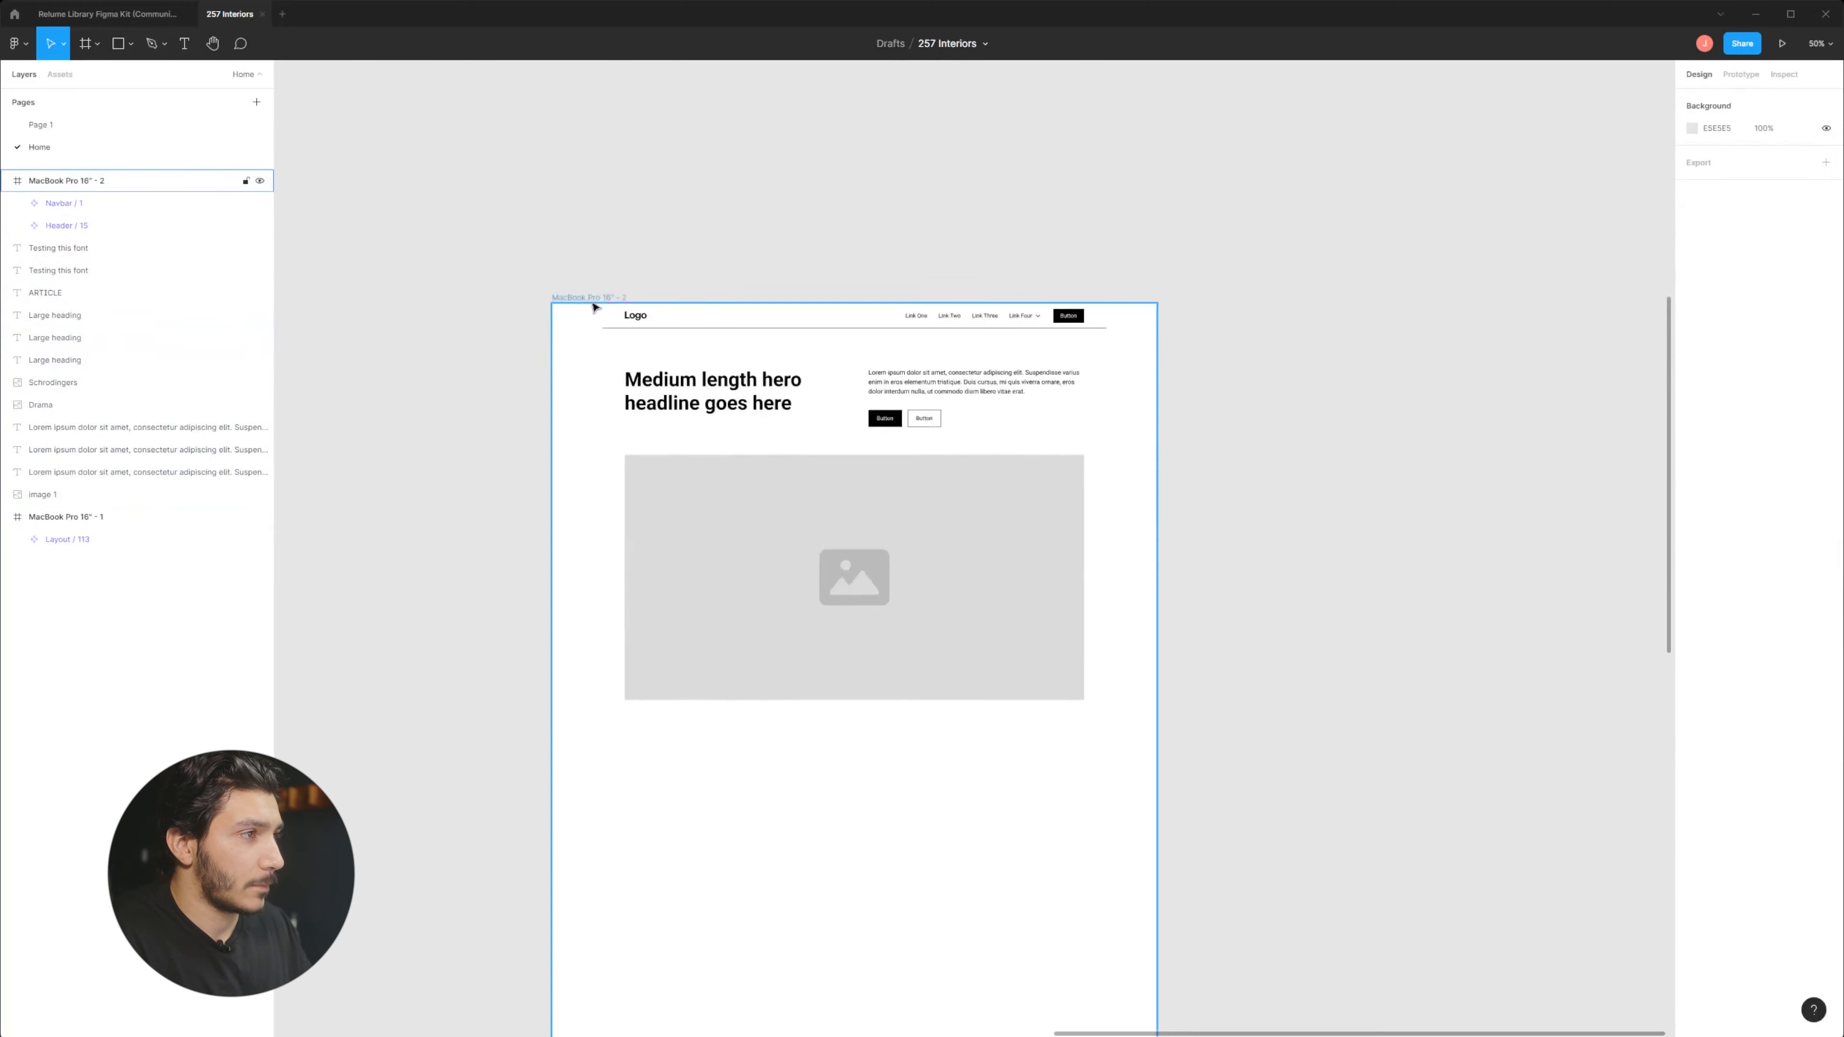
{"action": "left_click", "coordinate": [590, 297]}
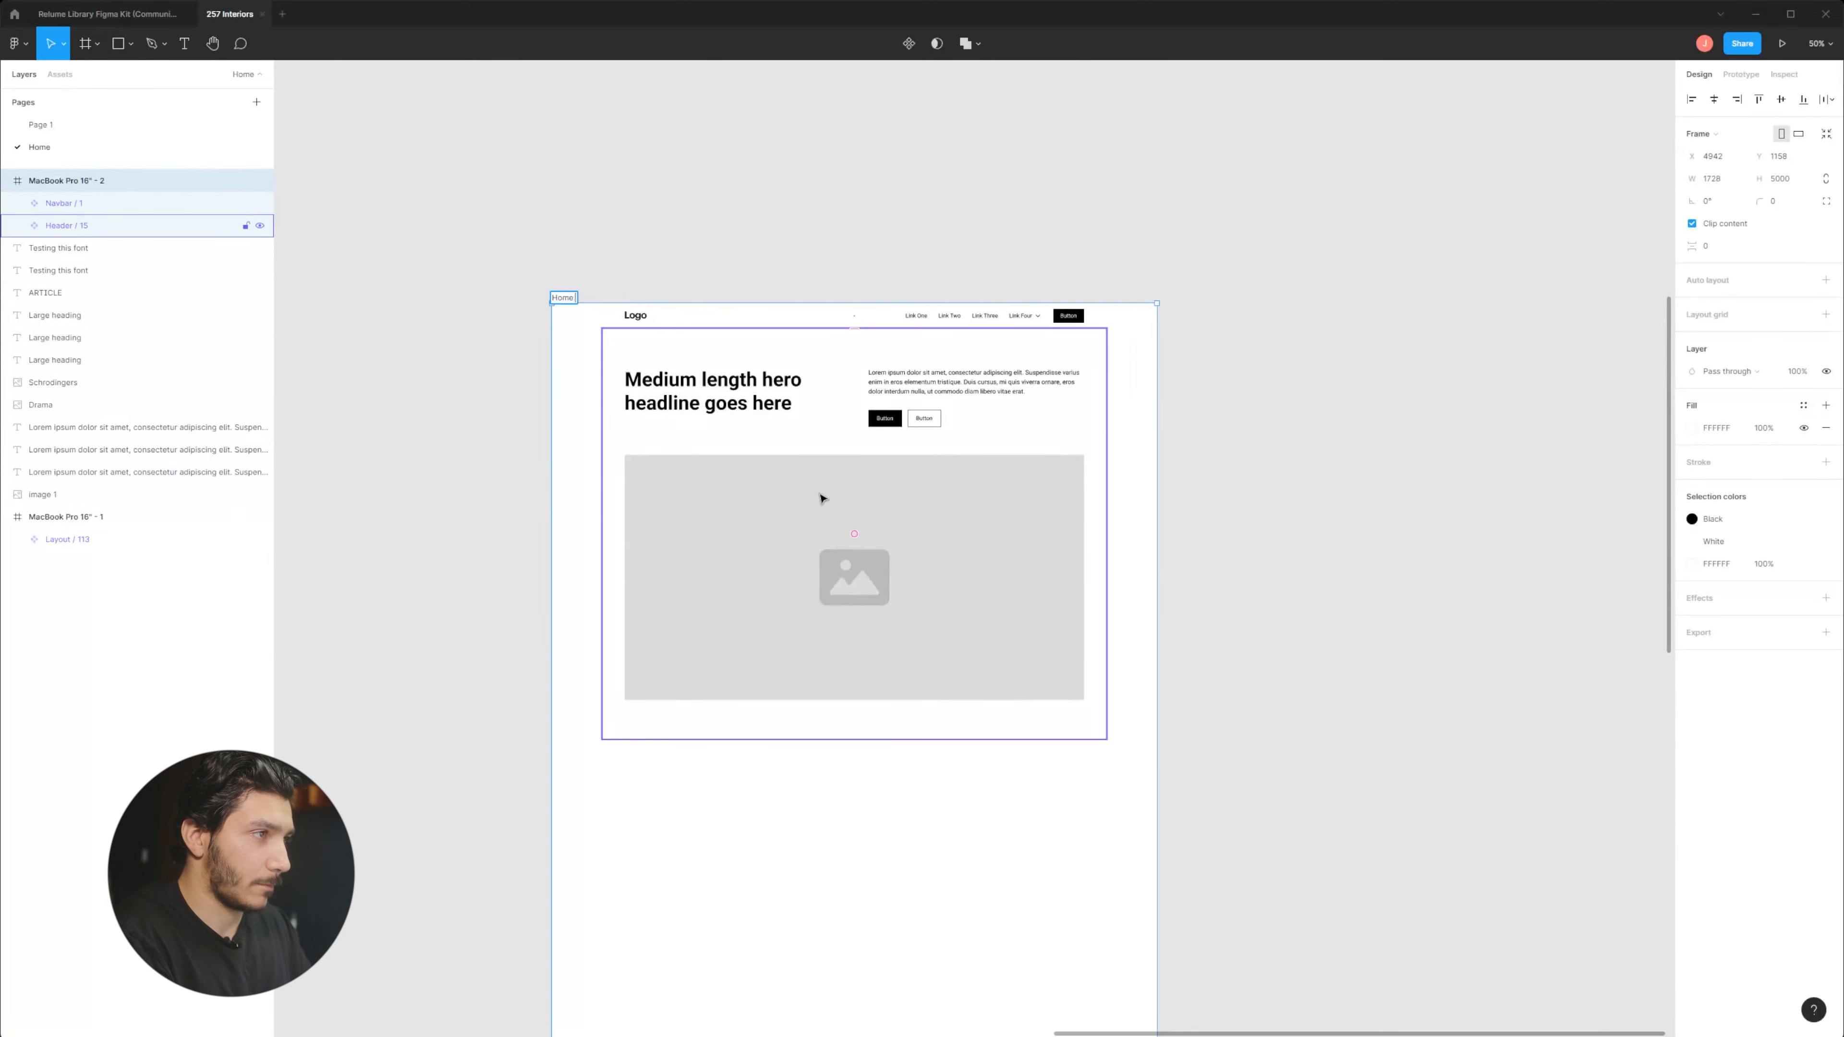
{"action": "type", "text": "Home Page"}
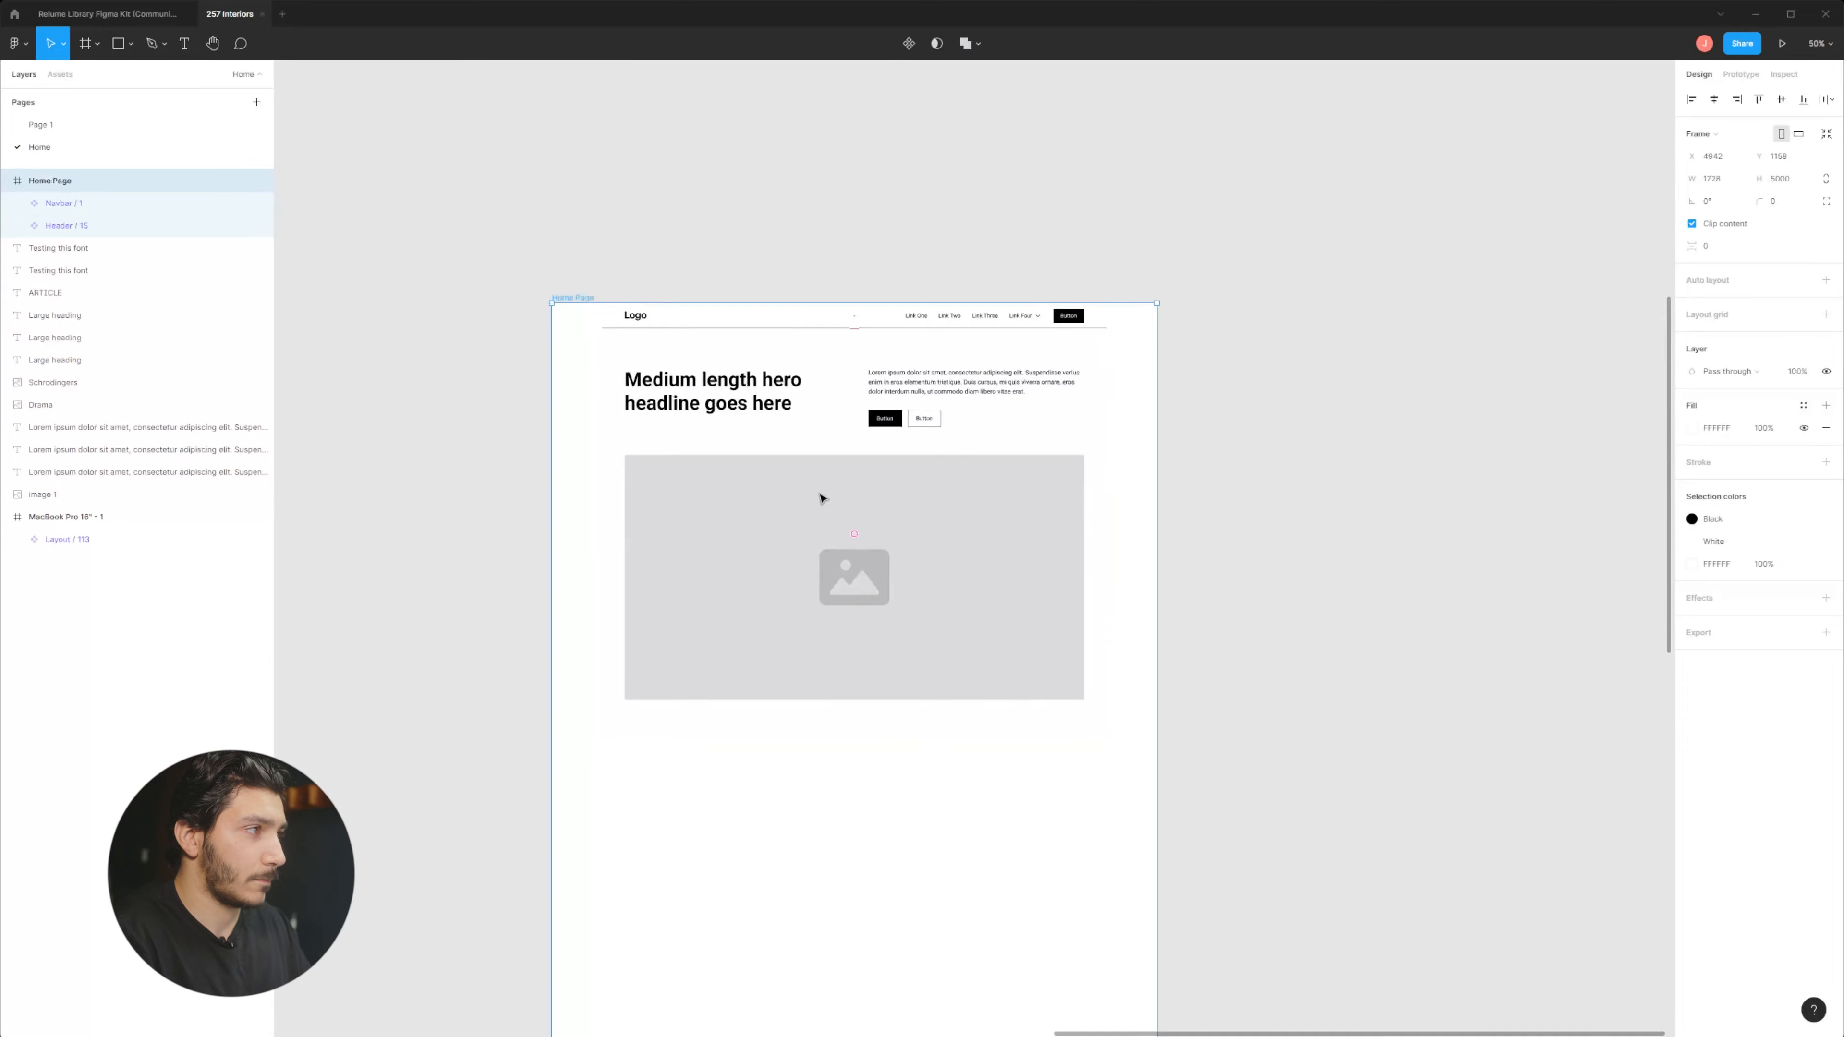
{"action": "left_click", "coordinate": [487, 260]}
Return to the Relume library and look through its Headers and Features component pages.
{"action": "scroll", "coordinate": [581, 689], "scroll_direction": "down", "scroll_amount": 2}
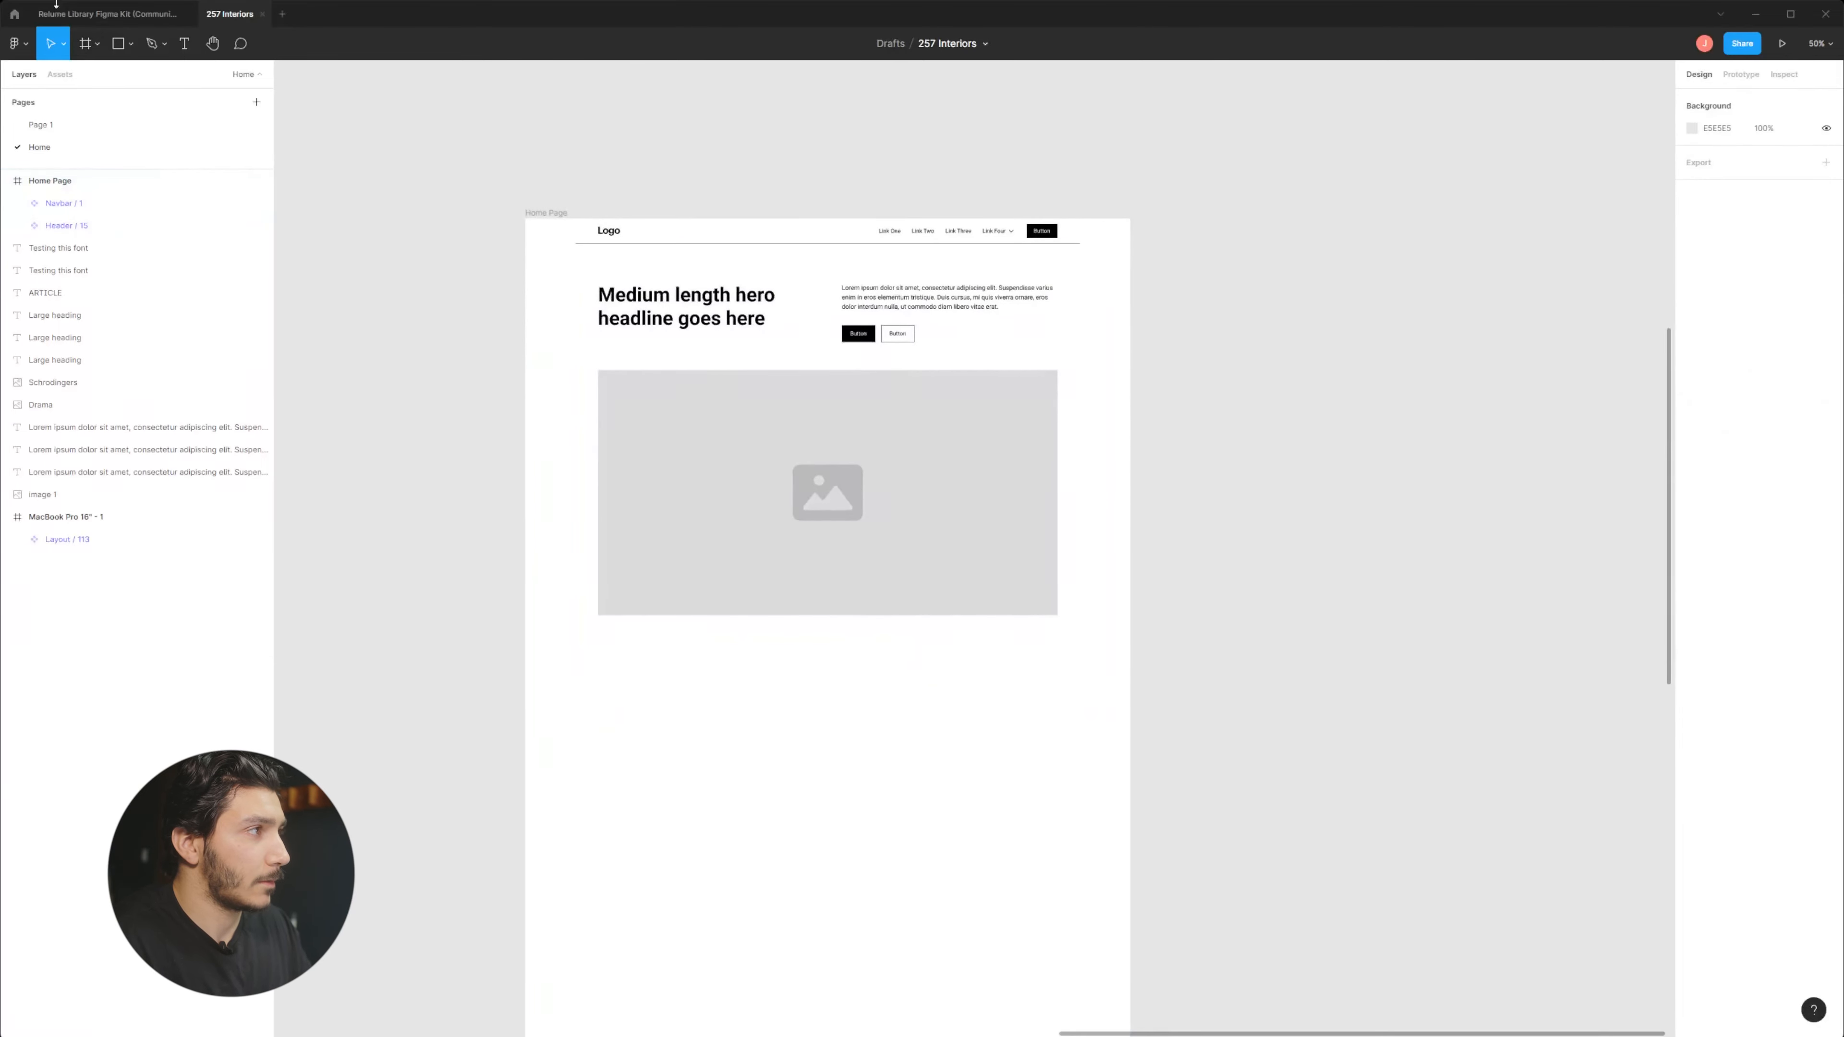
{"action": "left_click", "coordinate": [108, 14]}
{"action": "scroll", "coordinate": [699, 494], "scroll_direction": "up", "scroll_amount": 4}
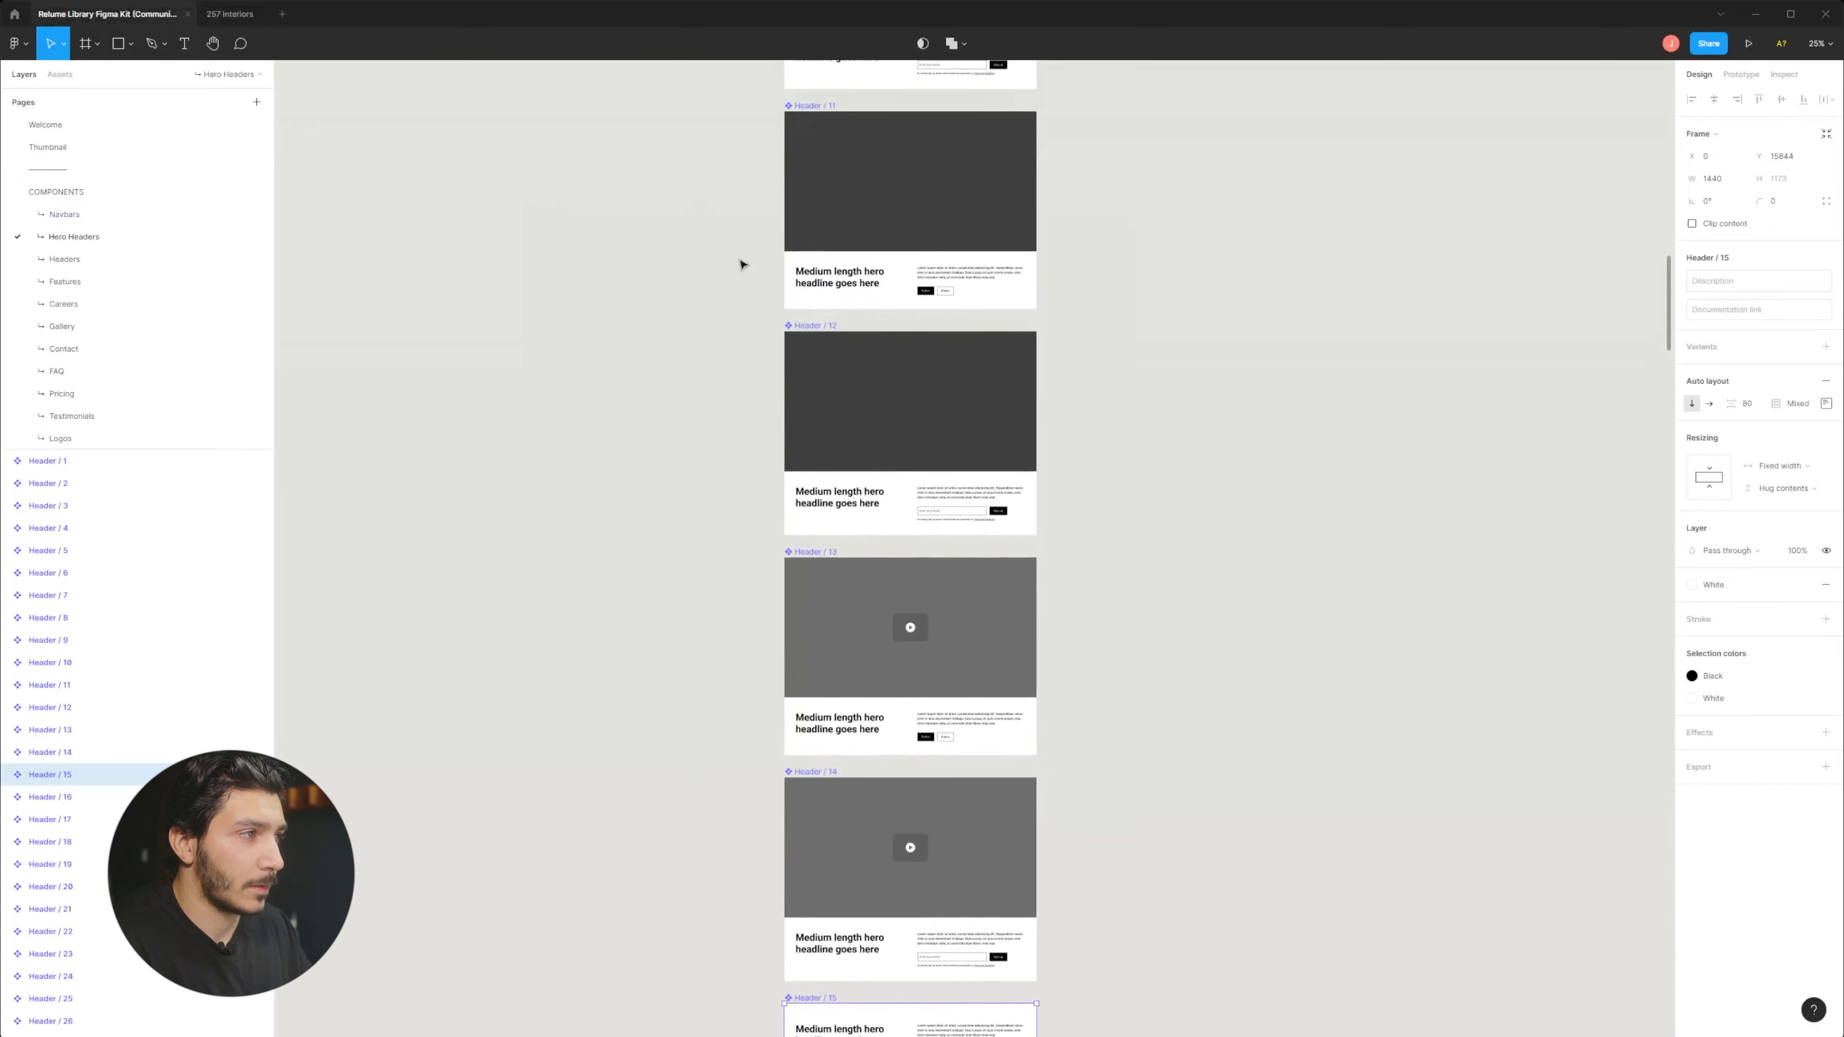
{"action": "left_click", "coordinate": [111, 262]}
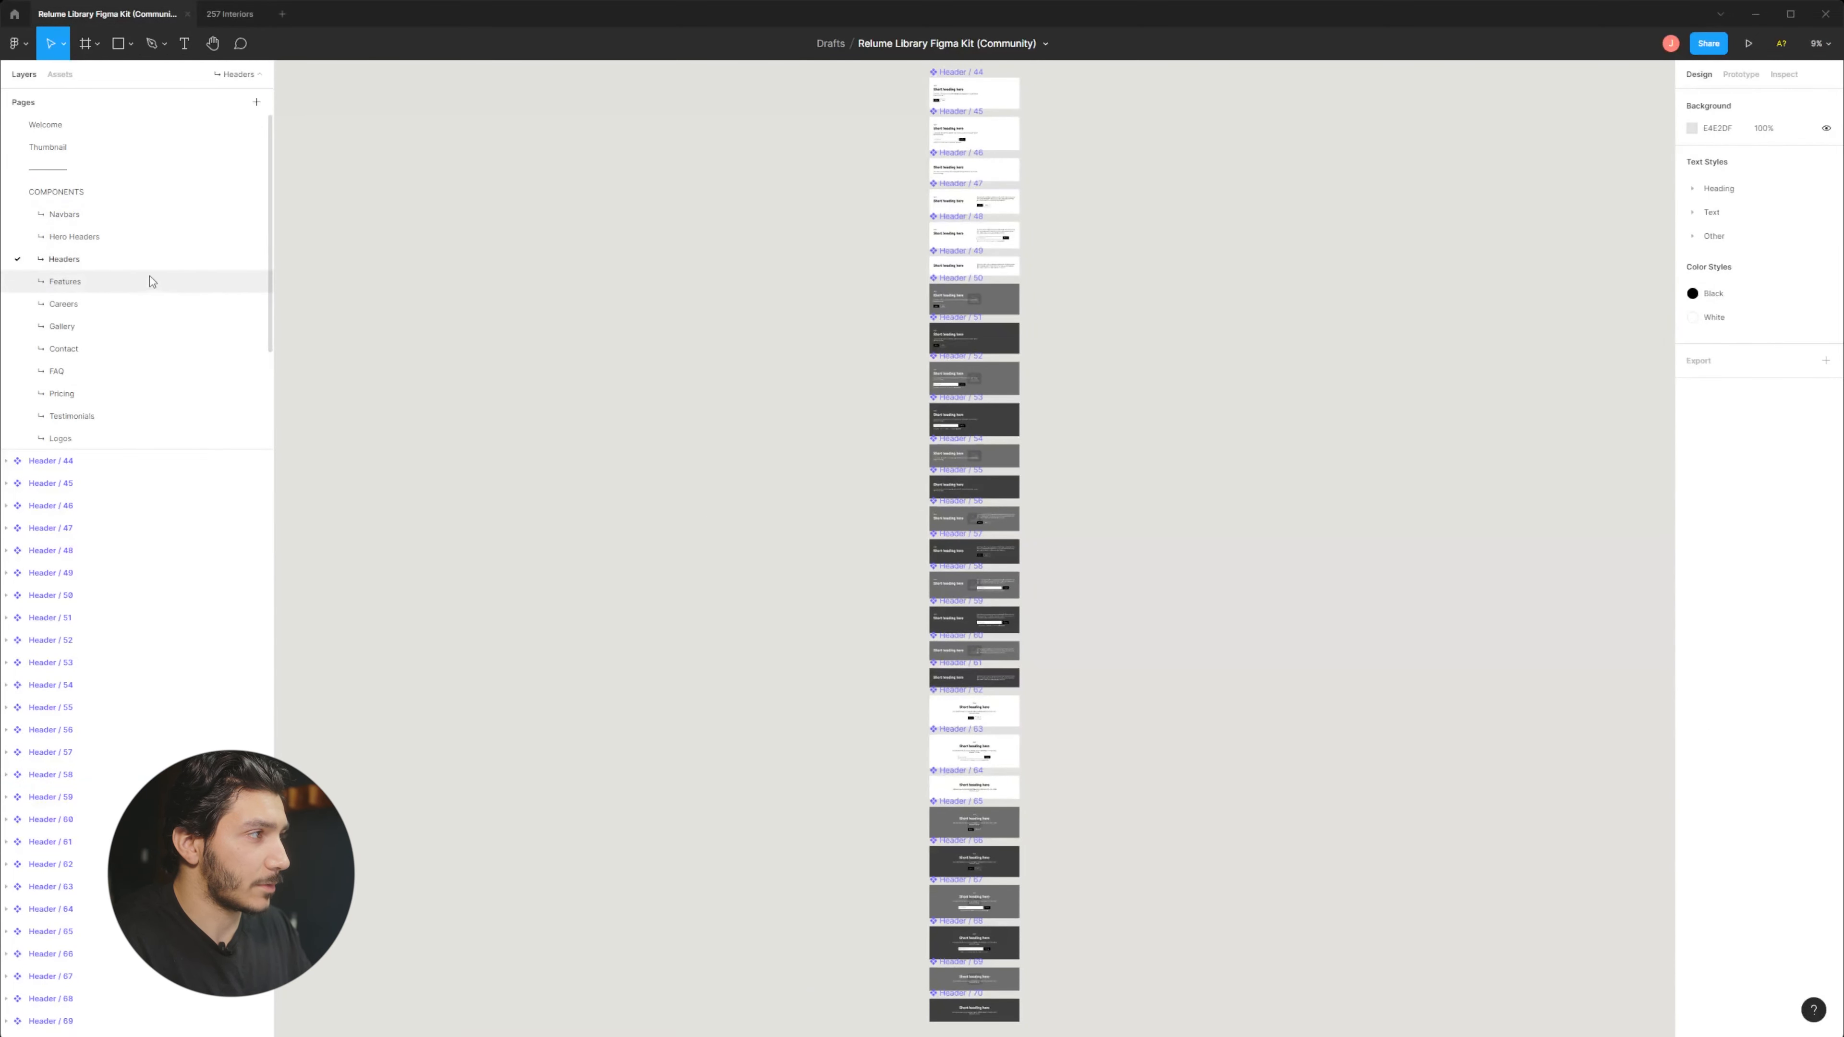
{"action": "left_click", "coordinate": [140, 279]}
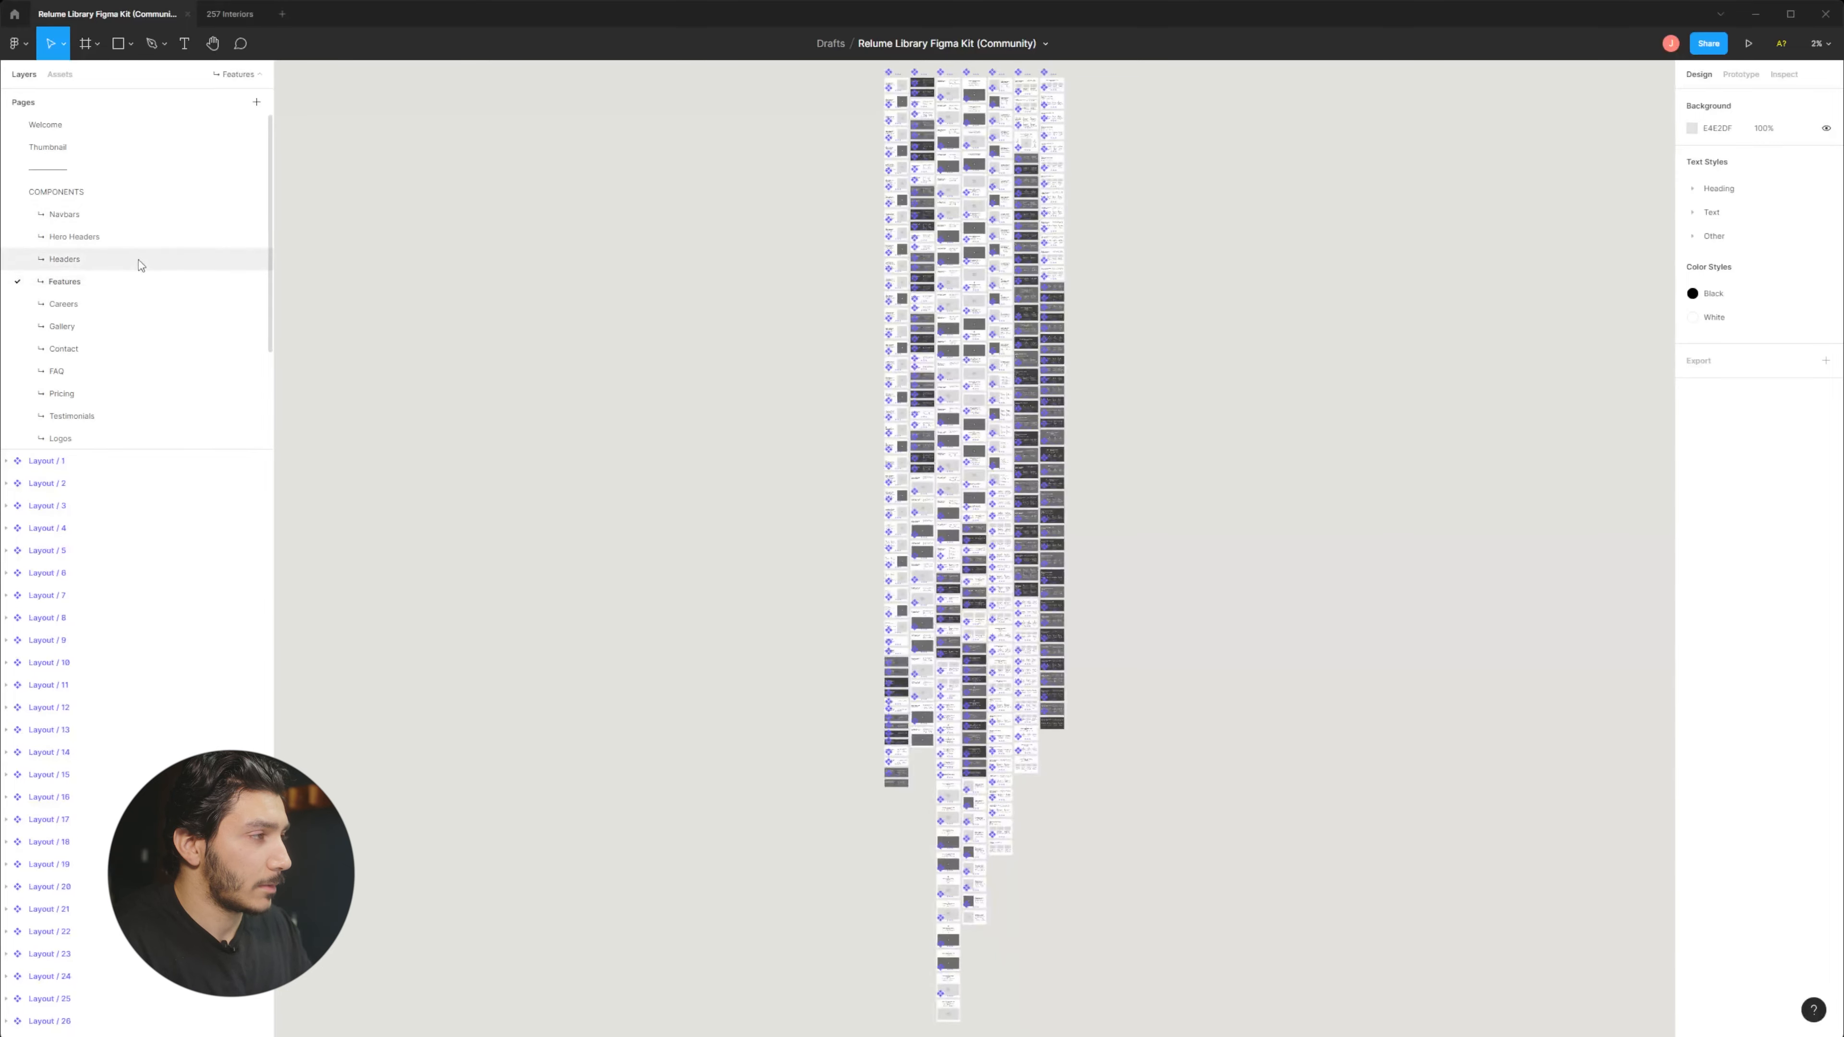
{"action": "left_click", "coordinate": [138, 260]}
{"action": "scroll", "coordinate": [138, 294], "scroll_direction": "down", "scroll_amount": 3}
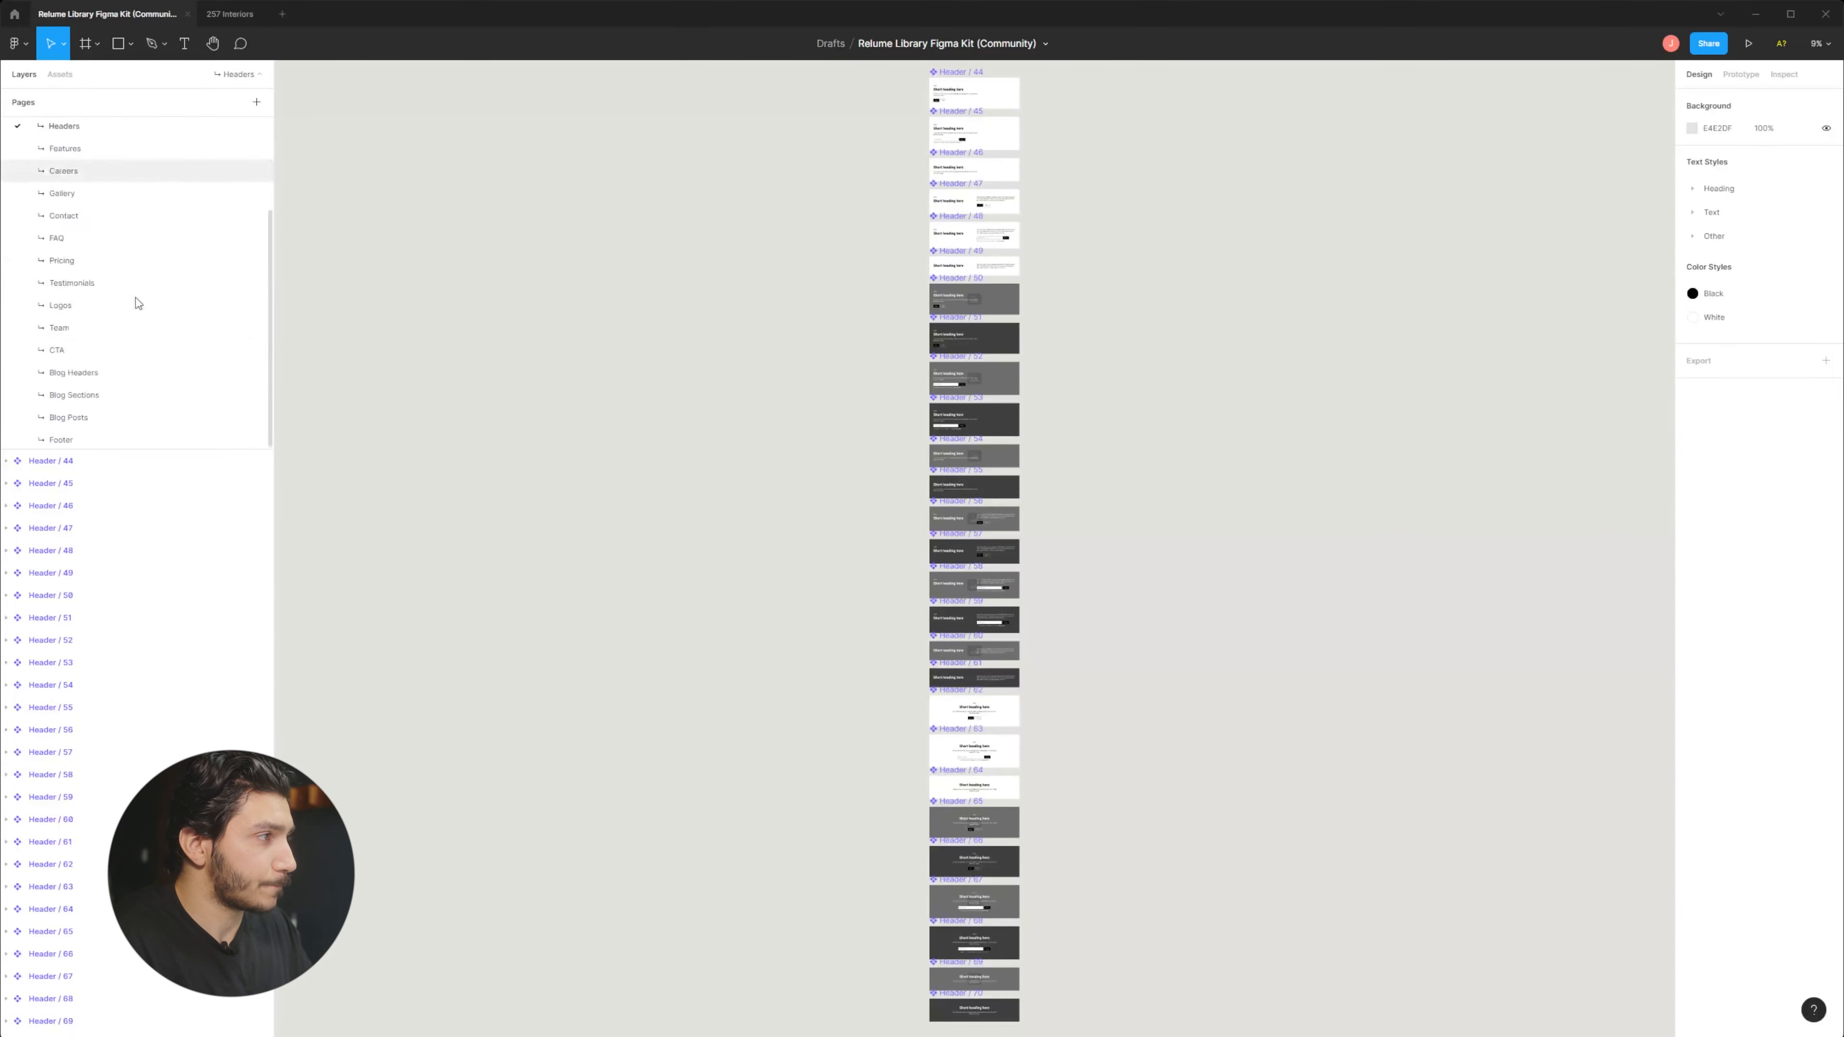
Open the library's Gallery page and examine the image gallery layouts around Gallery / 5 to Gallery / 11.
{"action": "left_click", "coordinate": [113, 202]}
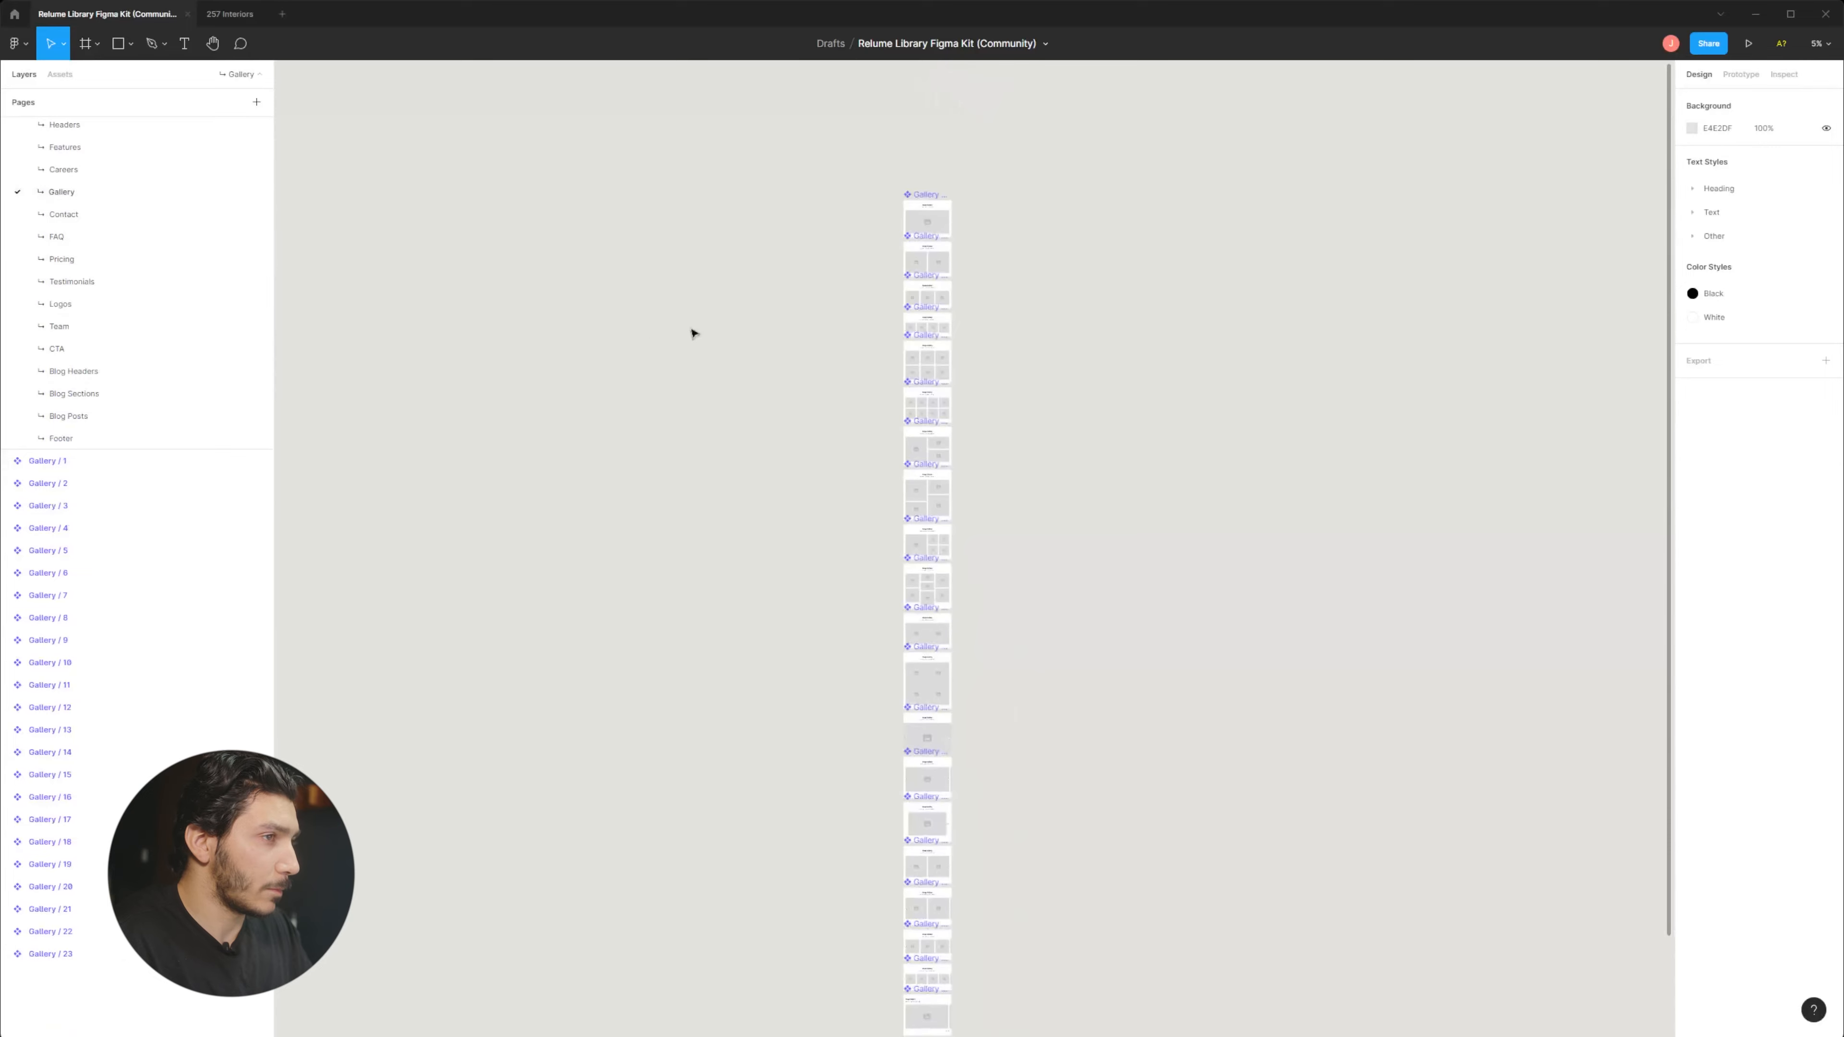
{"action": "scroll", "coordinate": [951, 516], "scroll_direction": "up", "scroll_amount": 5}
{"action": "left_click_drag", "start_coordinate": [951, 516], "coordinate": [852, 378]}
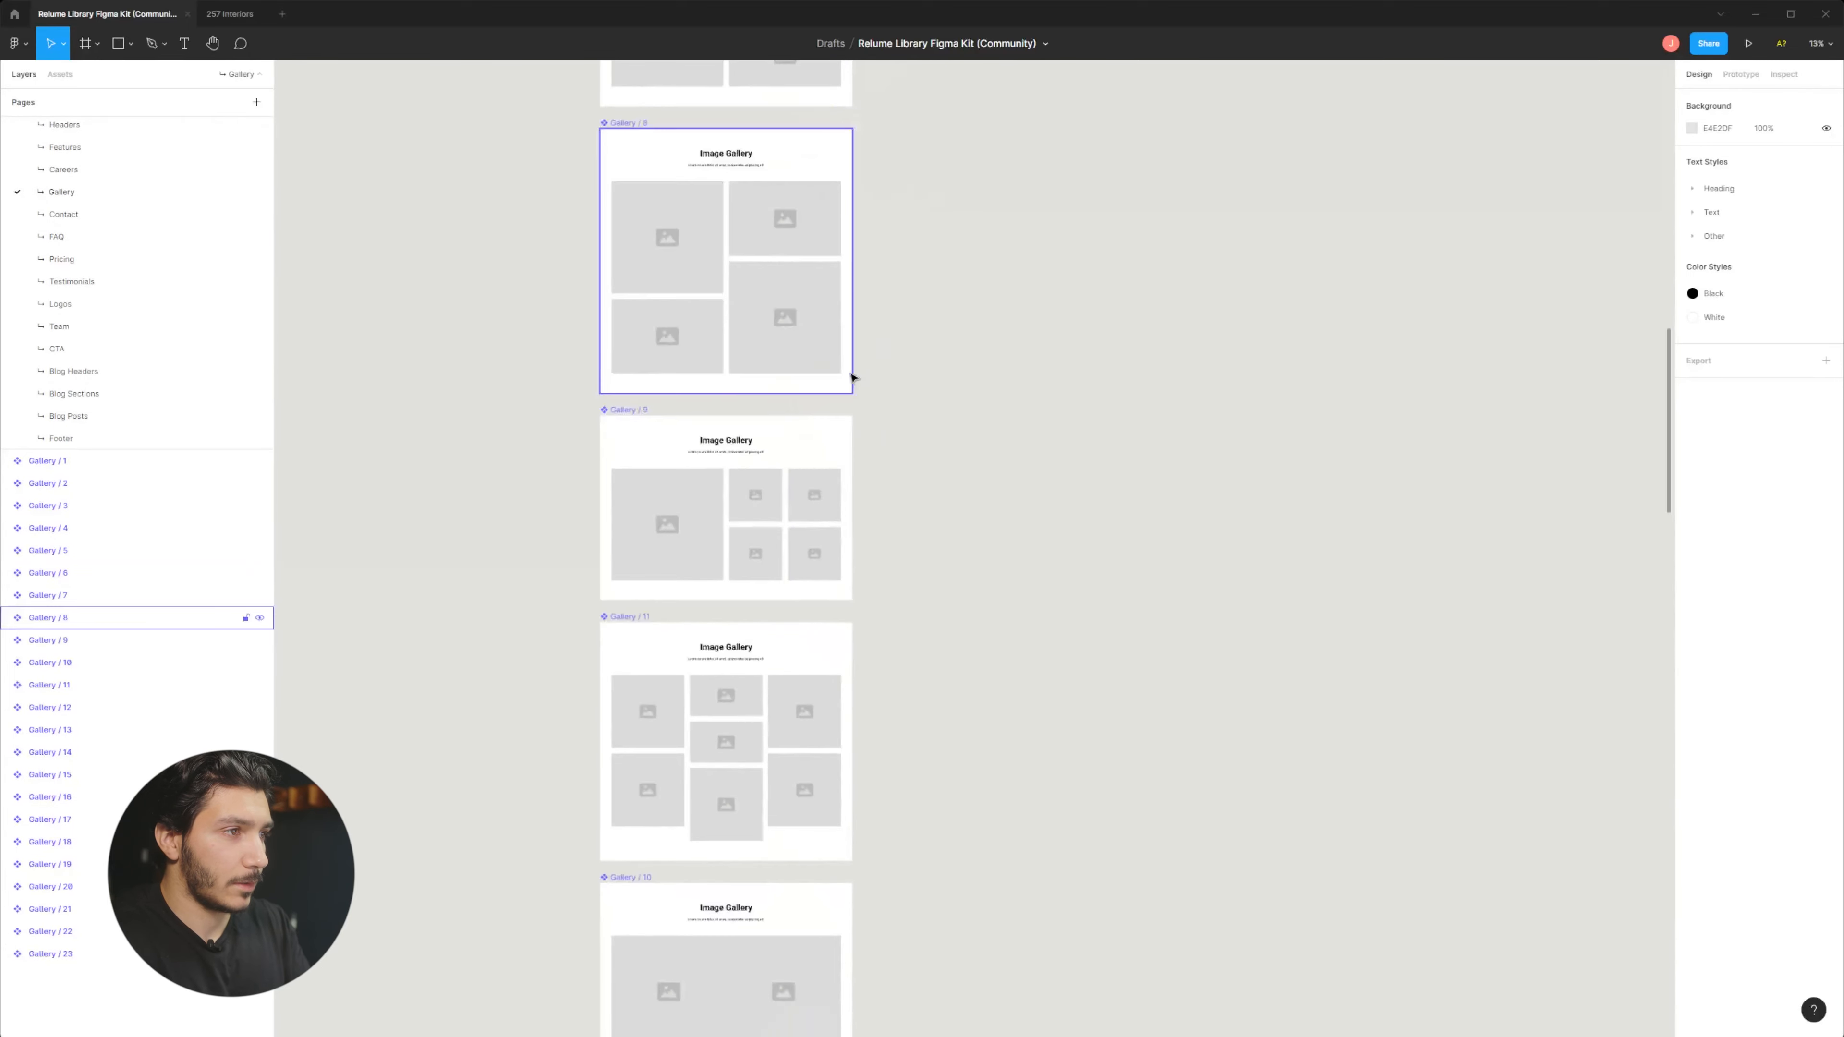
{"action": "left_click_drag", "start_coordinate": [844, 265], "coordinate": [1000, 688]}
{"action": "left_click_drag", "start_coordinate": [970, 520], "coordinate": [995, 759]}
{"action": "scroll", "coordinate": [967, 464], "scroll_direction": "up", "scroll_amount": 2}
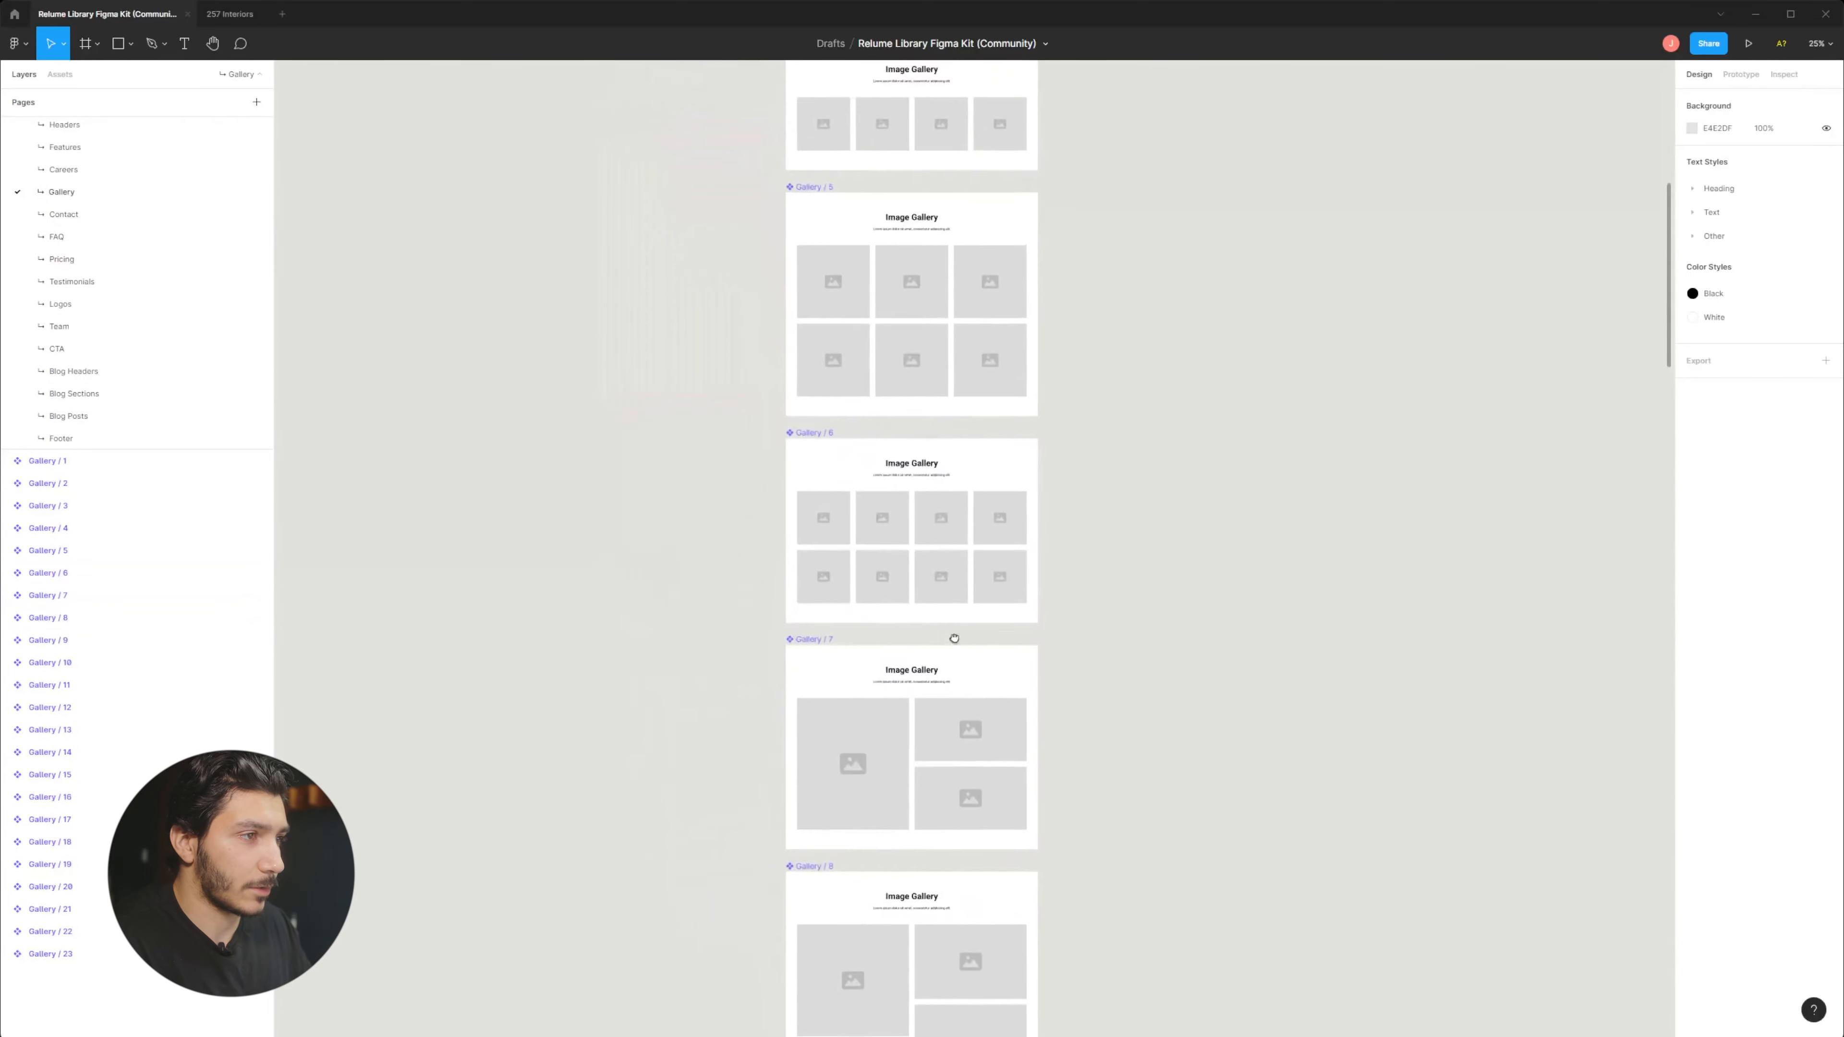
{"action": "left_click_drag", "start_coordinate": [967, 688], "coordinate": [918, 217]}
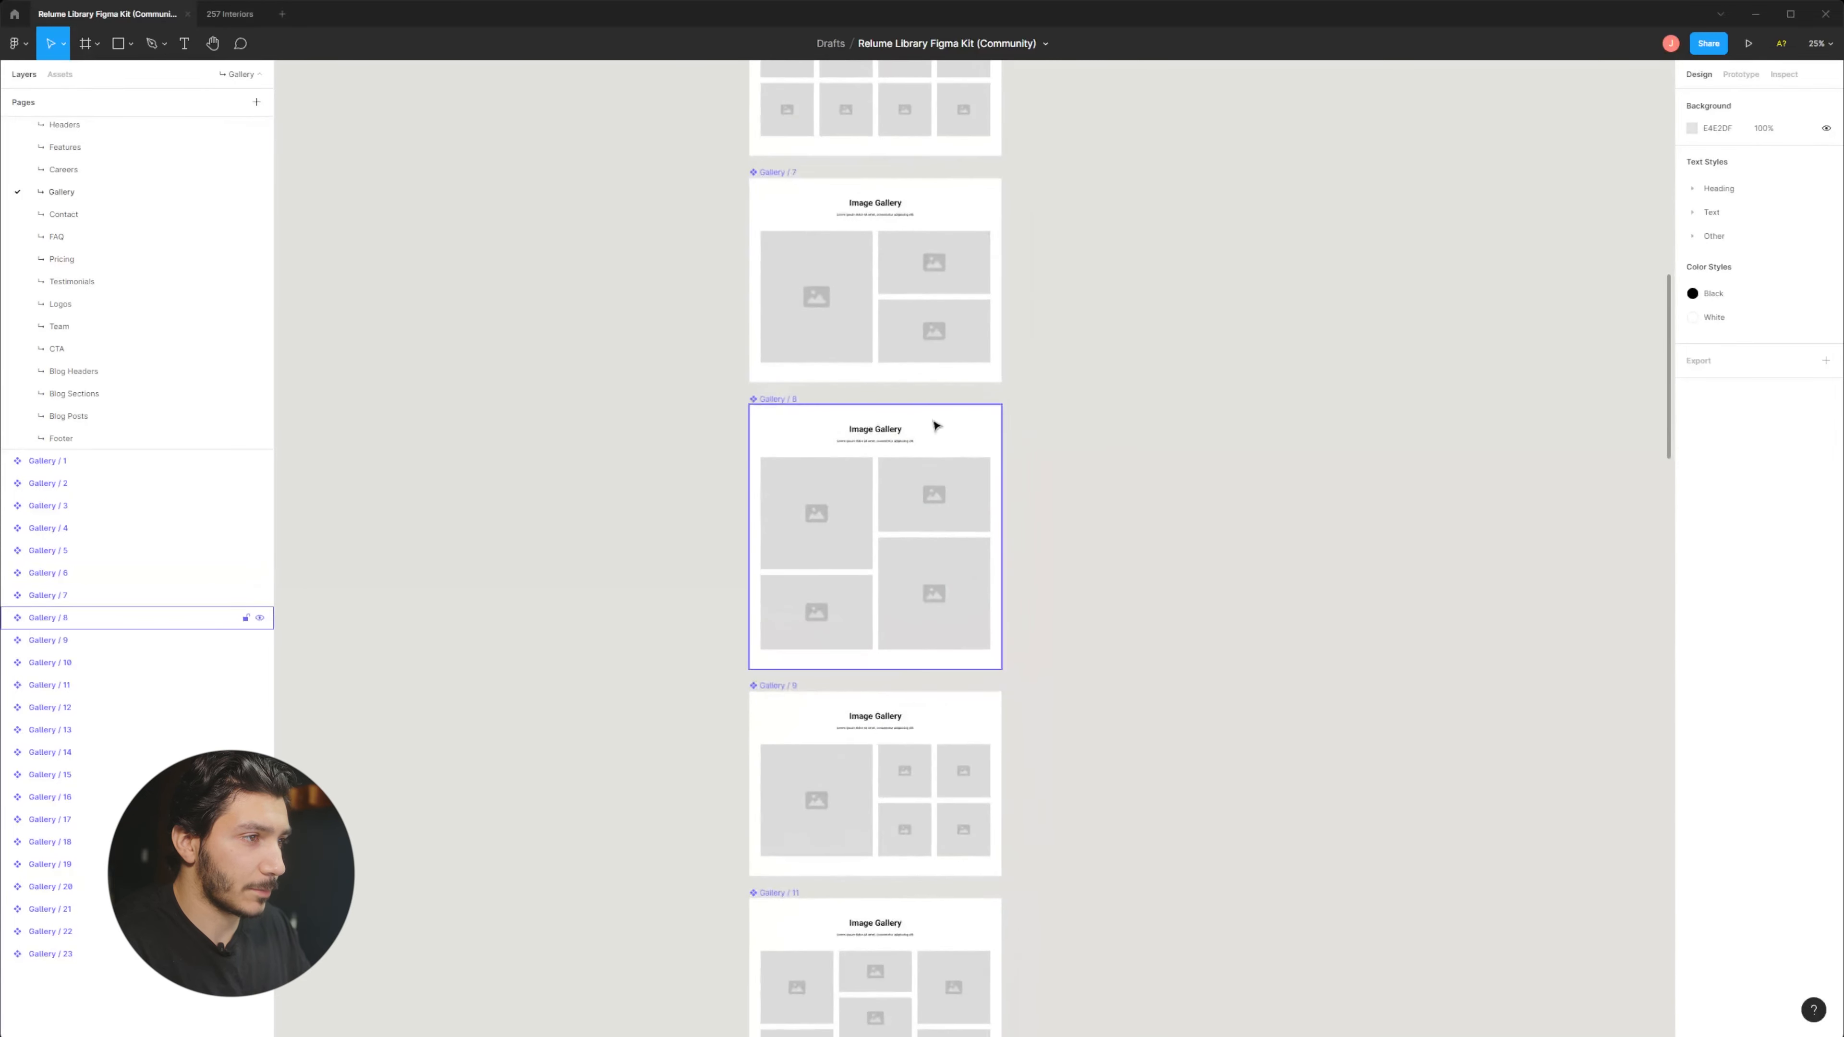
Copy Gallery / 8 into the 257 Interiors file and nest it in the Home Page frame below Header / 15.
{"action": "left_click", "coordinate": [854, 649]}
{"action": "left_click", "coordinate": [233, 19]}
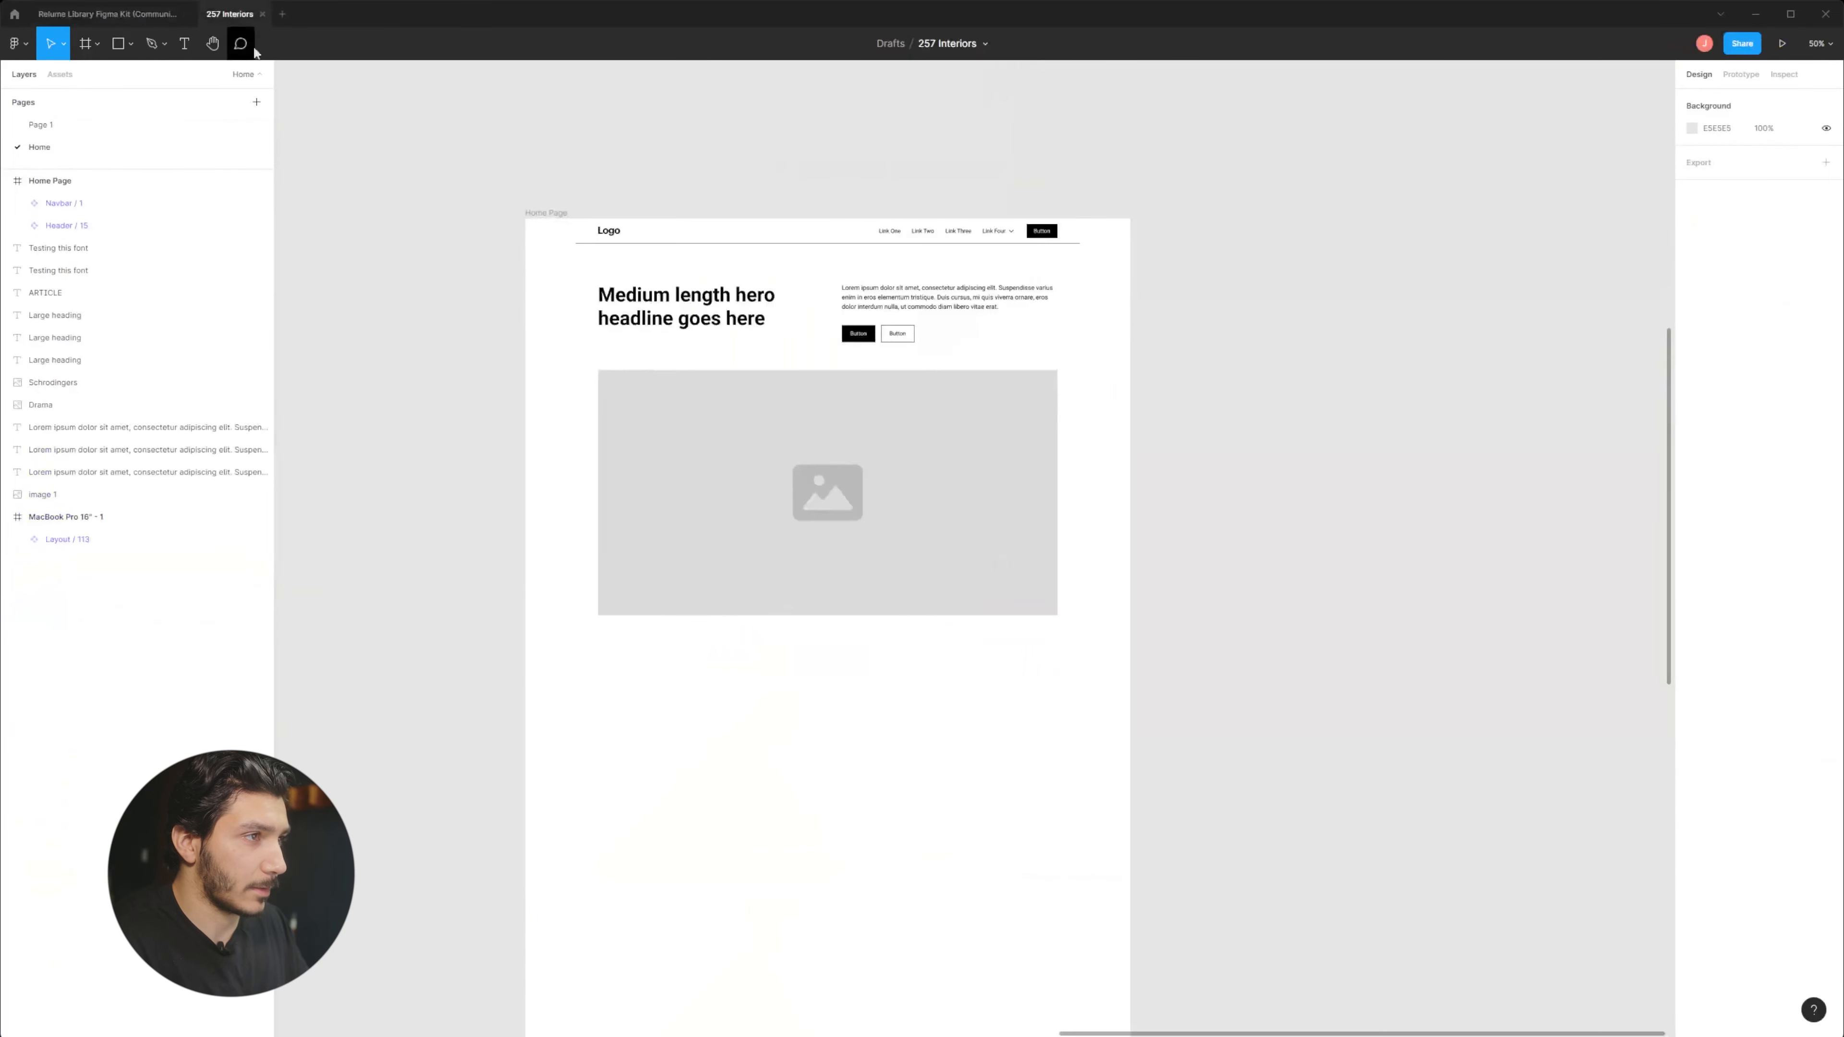
{"action": "key", "text": "ctrl+v"}
{"action": "left_click_drag", "start_coordinate": [905, 828], "coordinate": [898, 361]}
{"action": "left_click_drag", "start_coordinate": [1003, 321], "coordinate": [914, 753]}
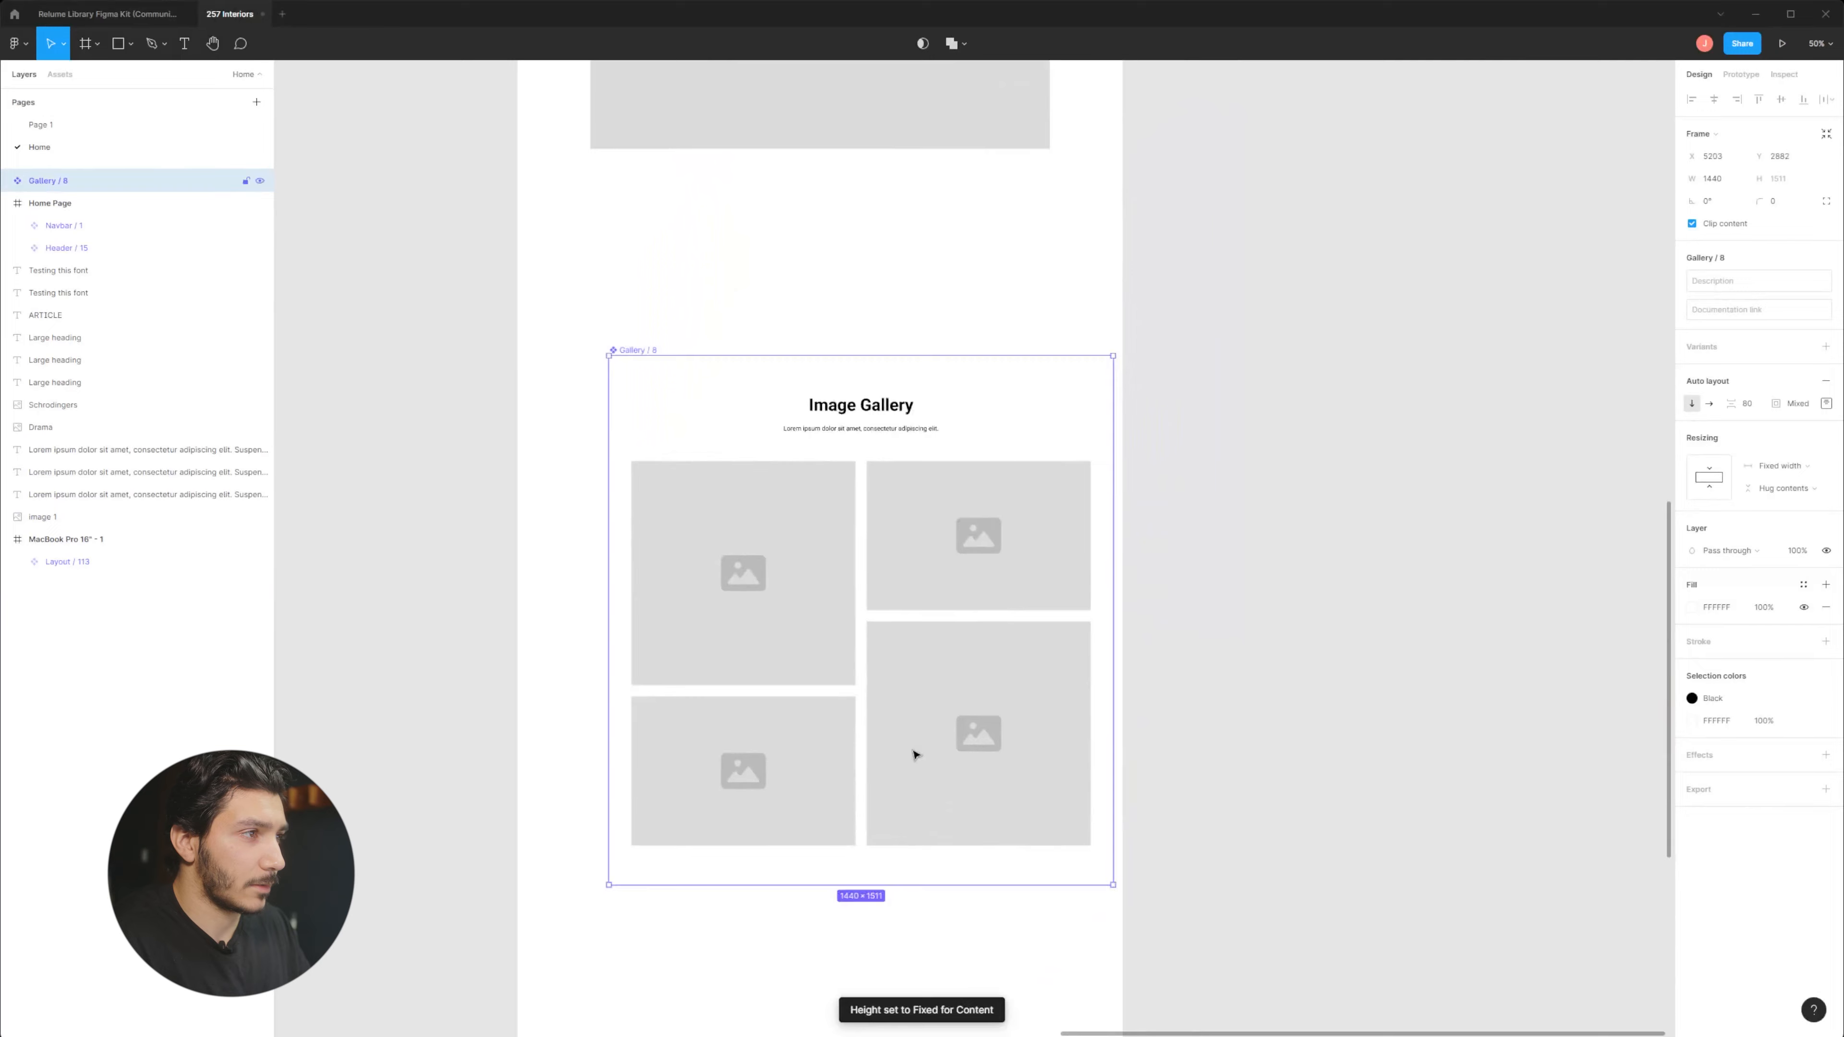
{"action": "scroll", "coordinate": [817, 346], "scroll_direction": "up", "scroll_amount": 3}
{"action": "left_click_drag", "start_coordinate": [66, 184], "coordinate": [93, 258]}
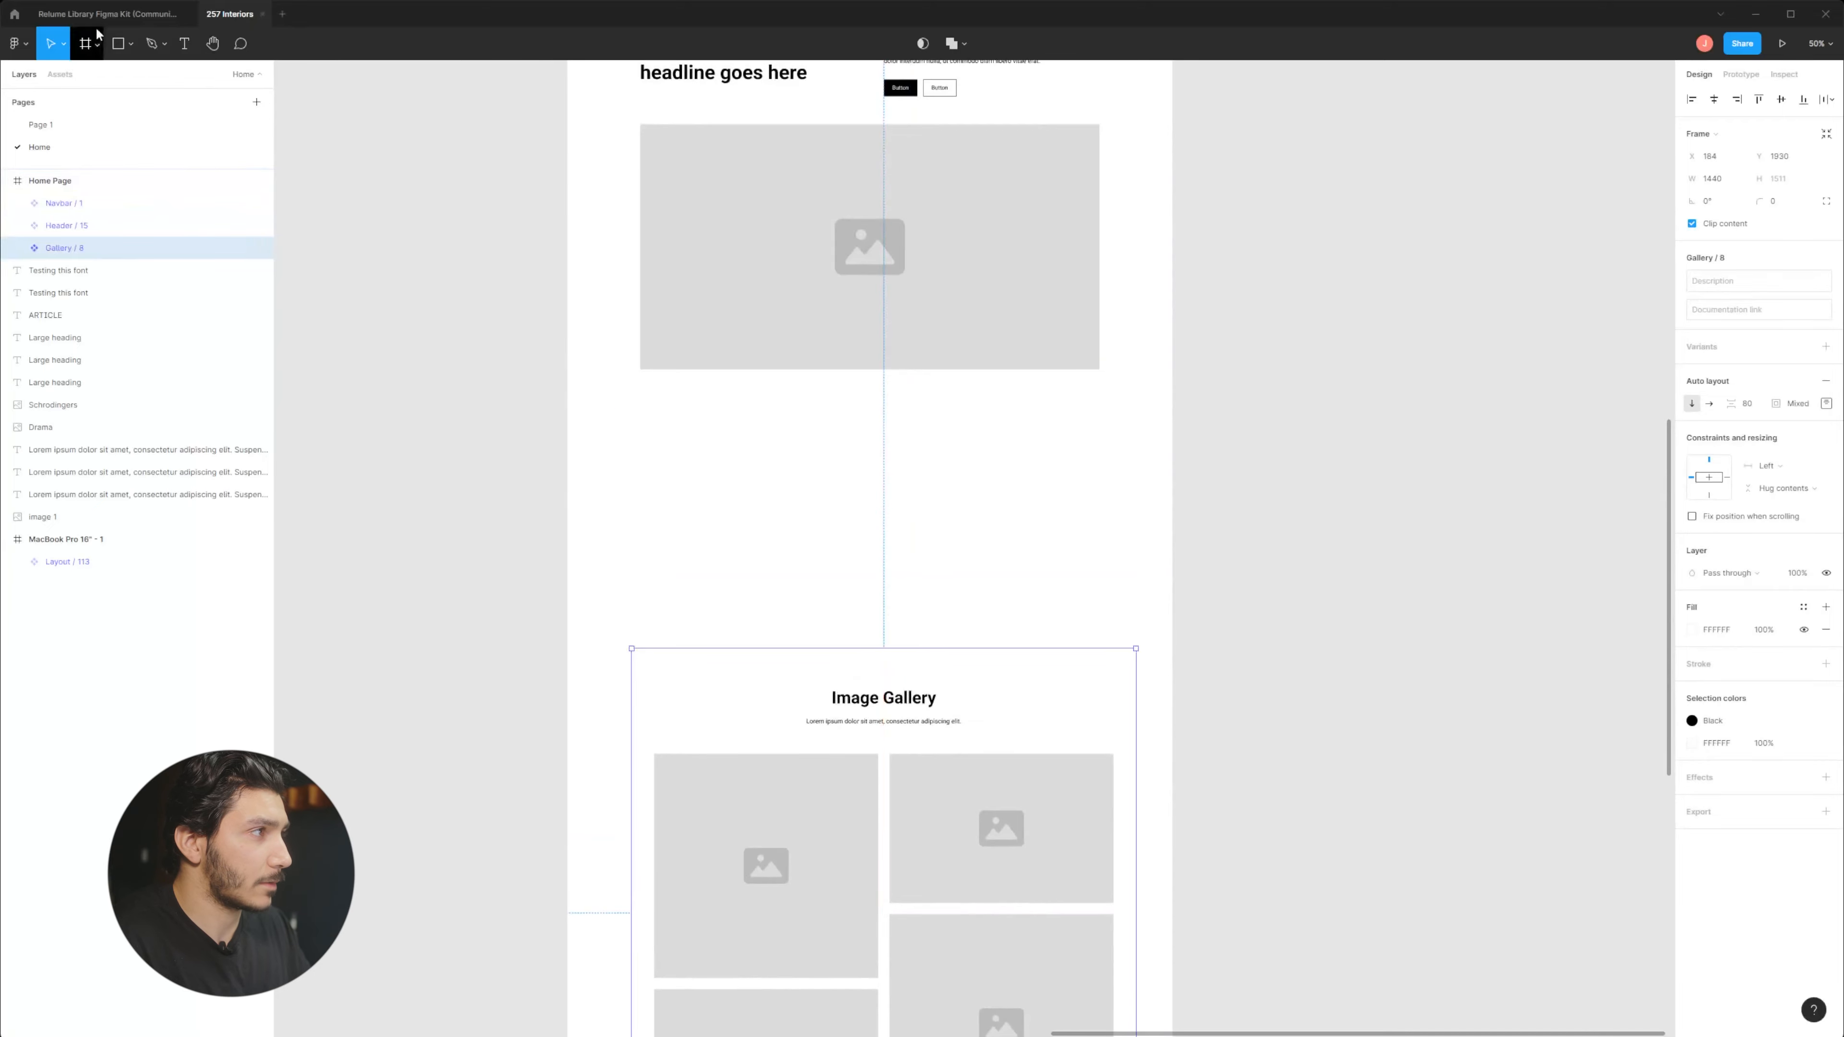
Open the Relume library's Testimonials page and examine the testimonial layouts from Testimonial / 1 to Testimonial / 22.
{"action": "left_click", "coordinate": [108, 14]}
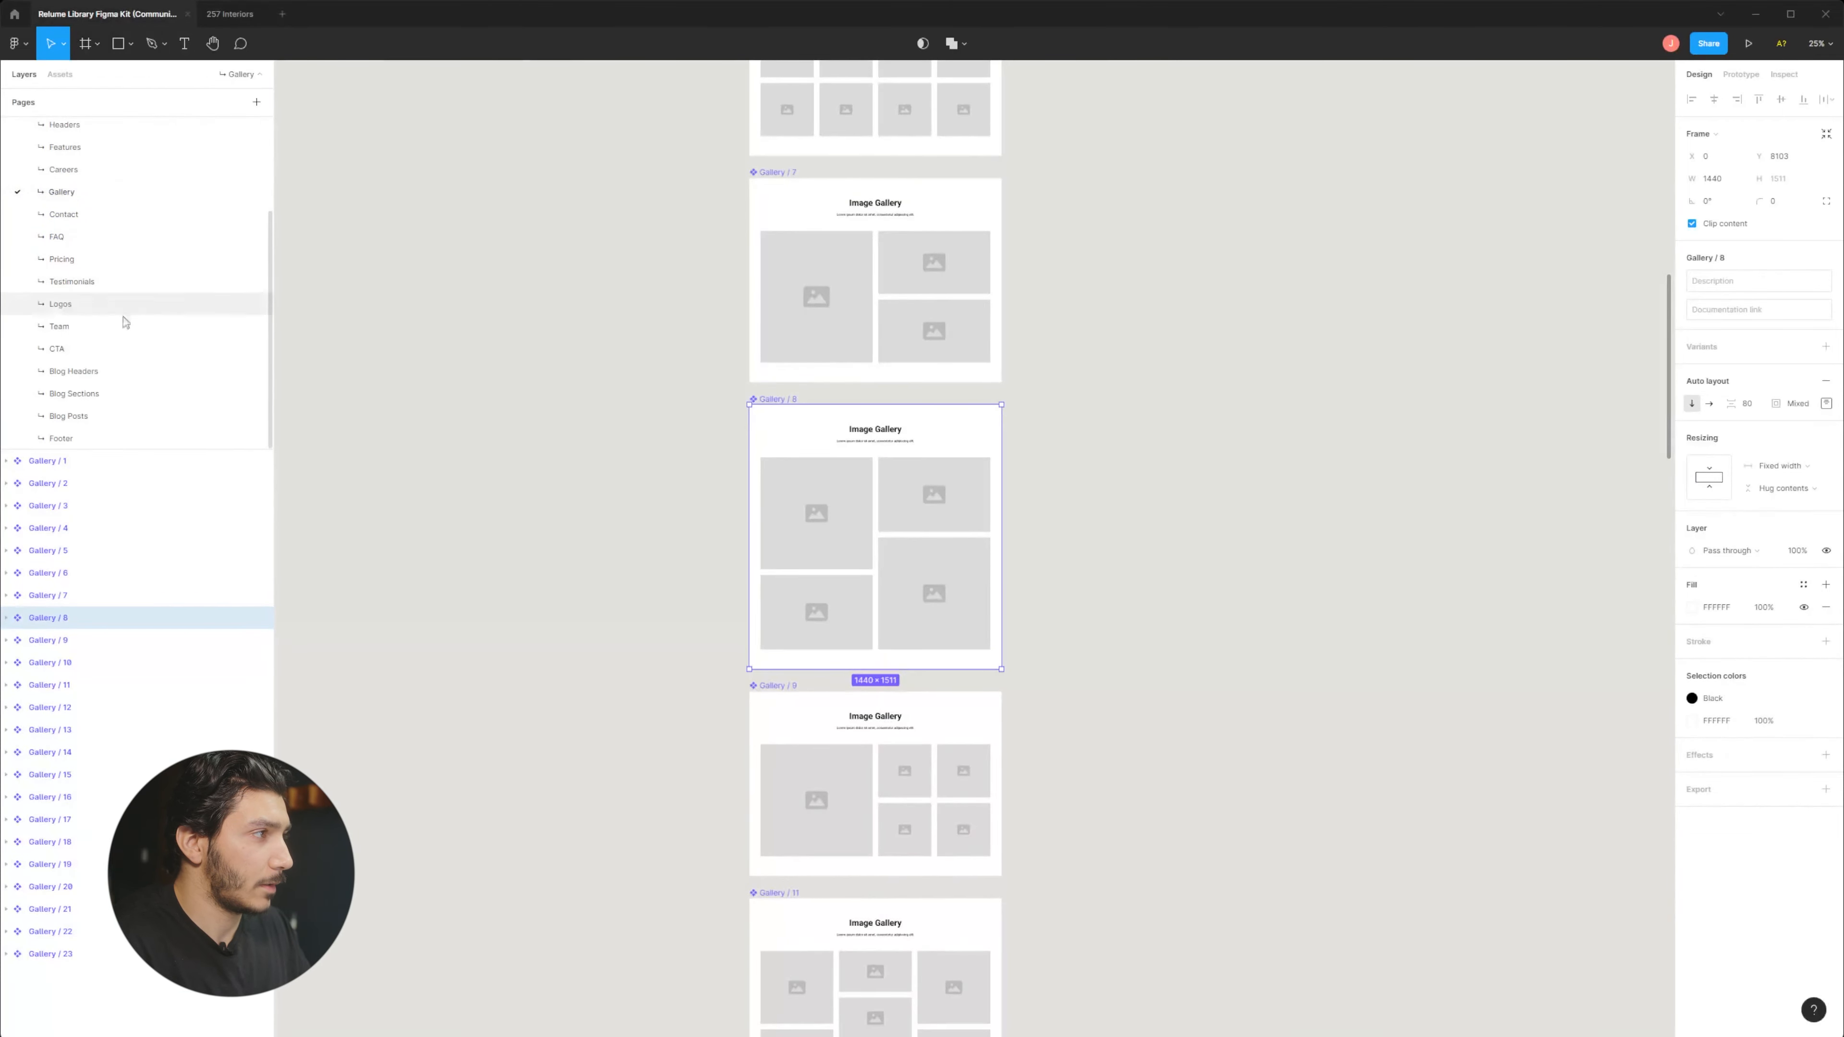
{"action": "left_click", "coordinate": [115, 283]}
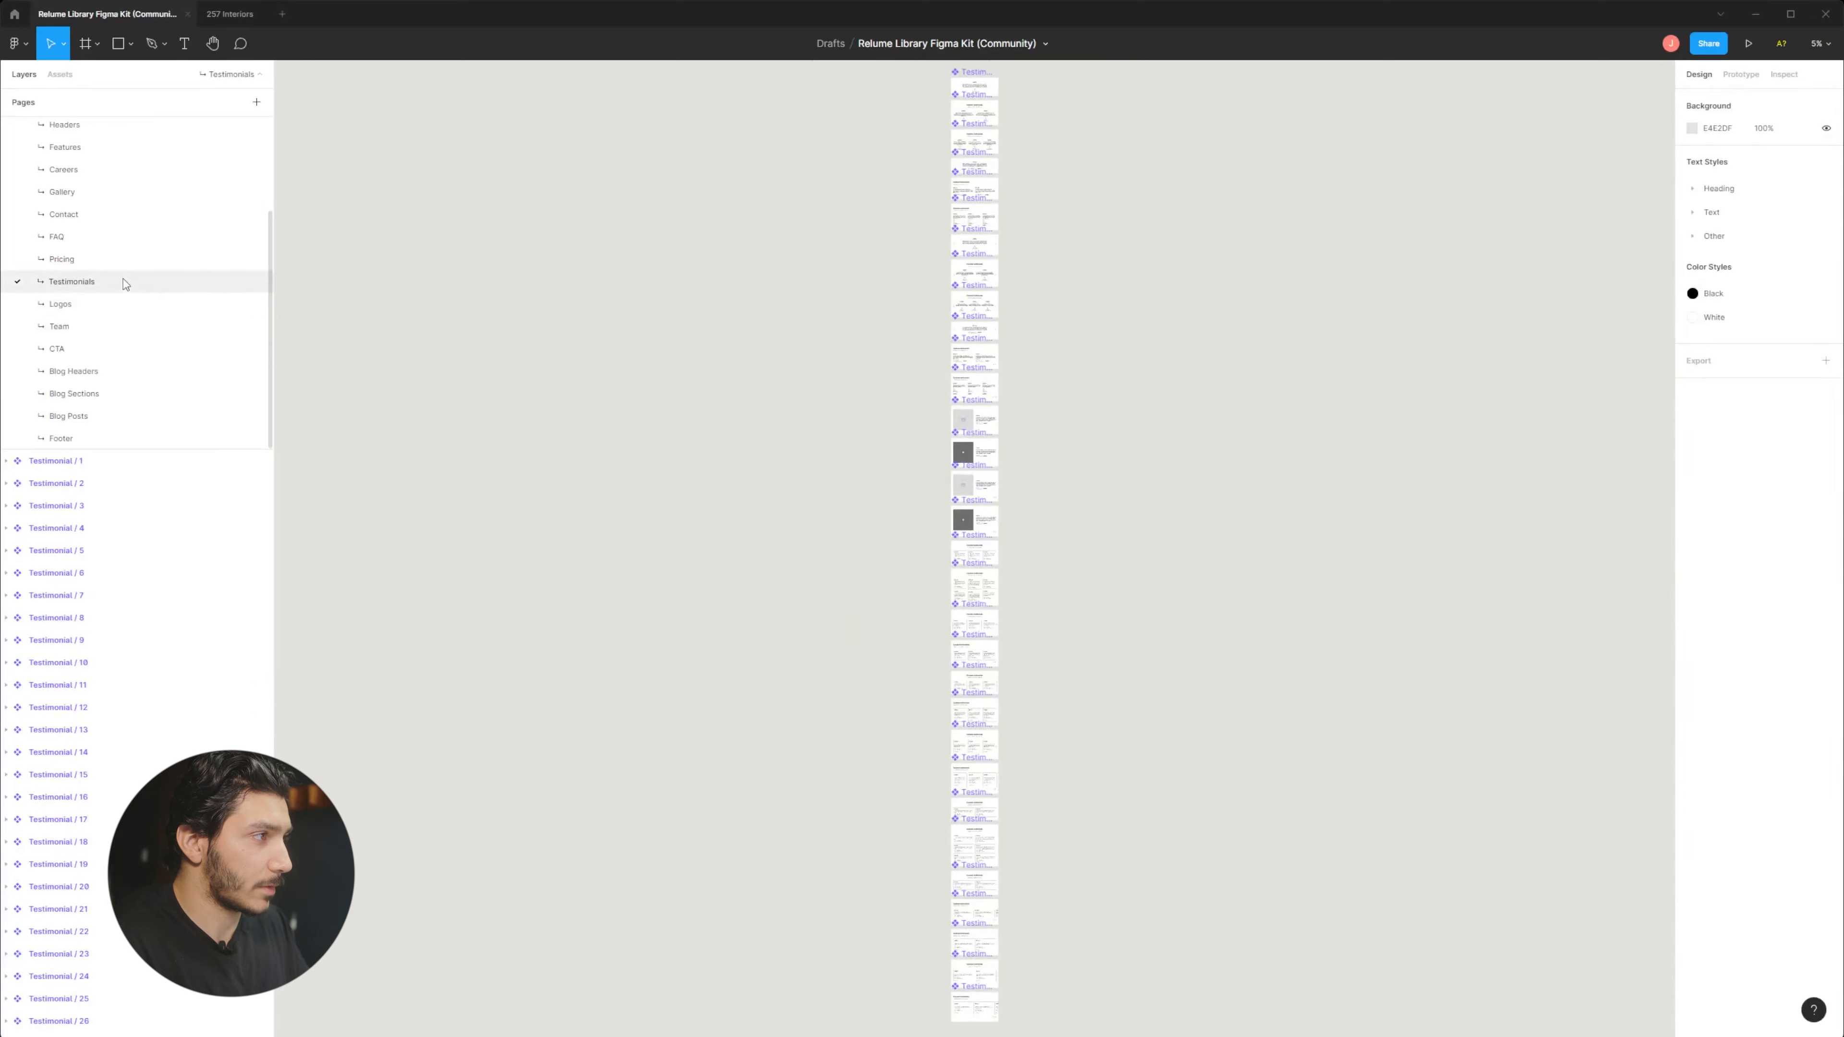
{"action": "scroll", "coordinate": [903, 411], "scroll_direction": "up", "scroll_amount": 10}
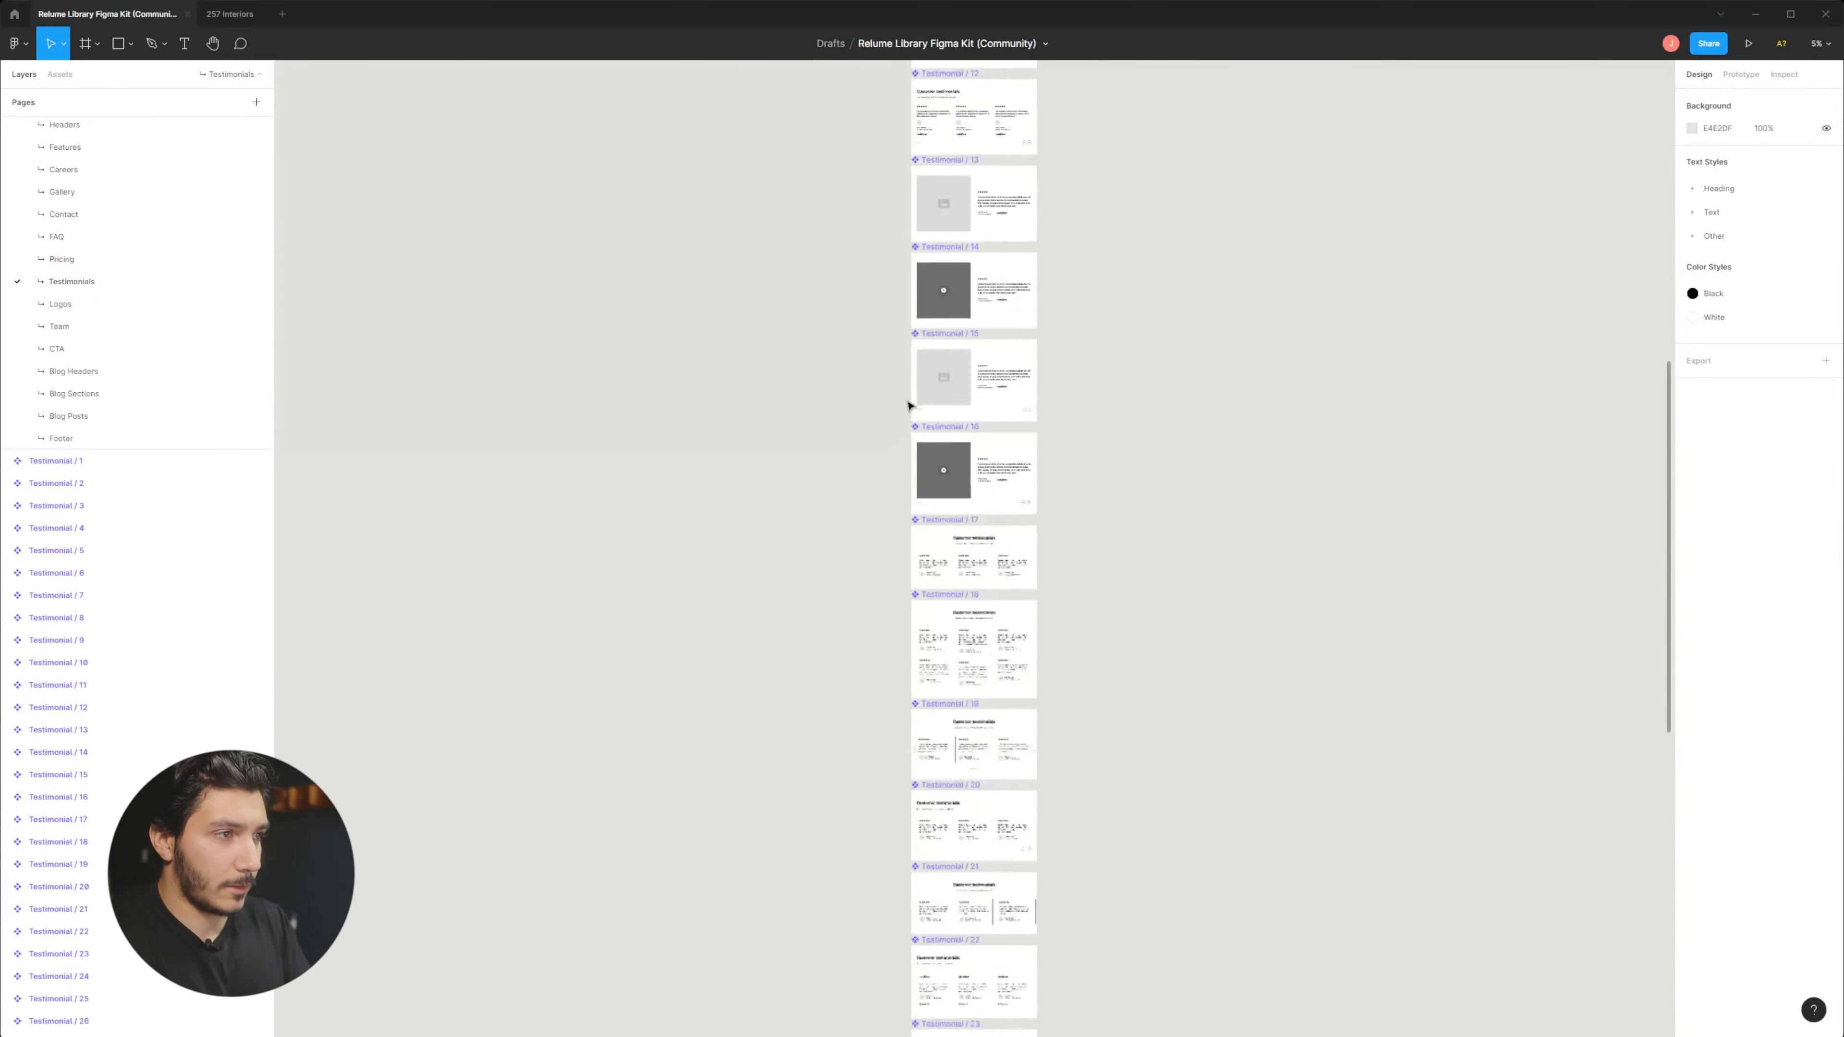
{"action": "scroll", "coordinate": [936, 305], "scroll_direction": "up", "scroll_amount": 10}
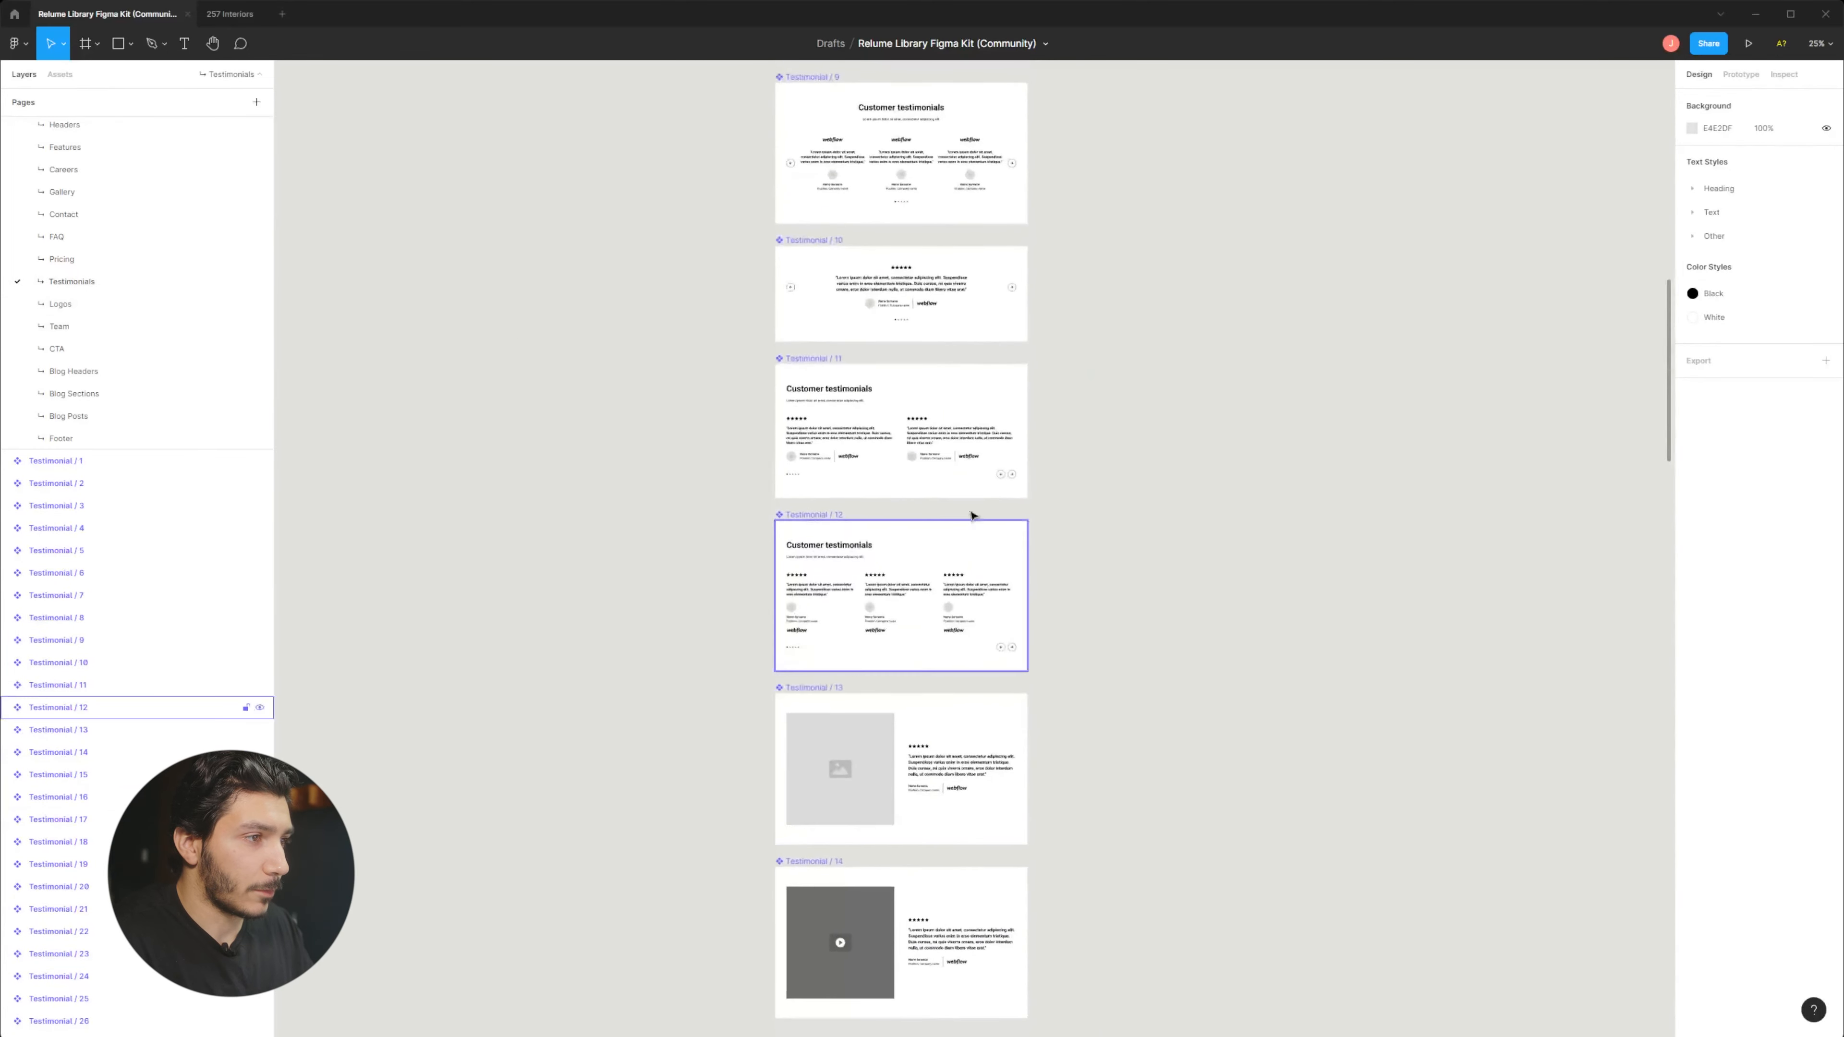
{"action": "scroll", "coordinate": [940, 581], "scroll_direction": "up", "scroll_amount": 10}
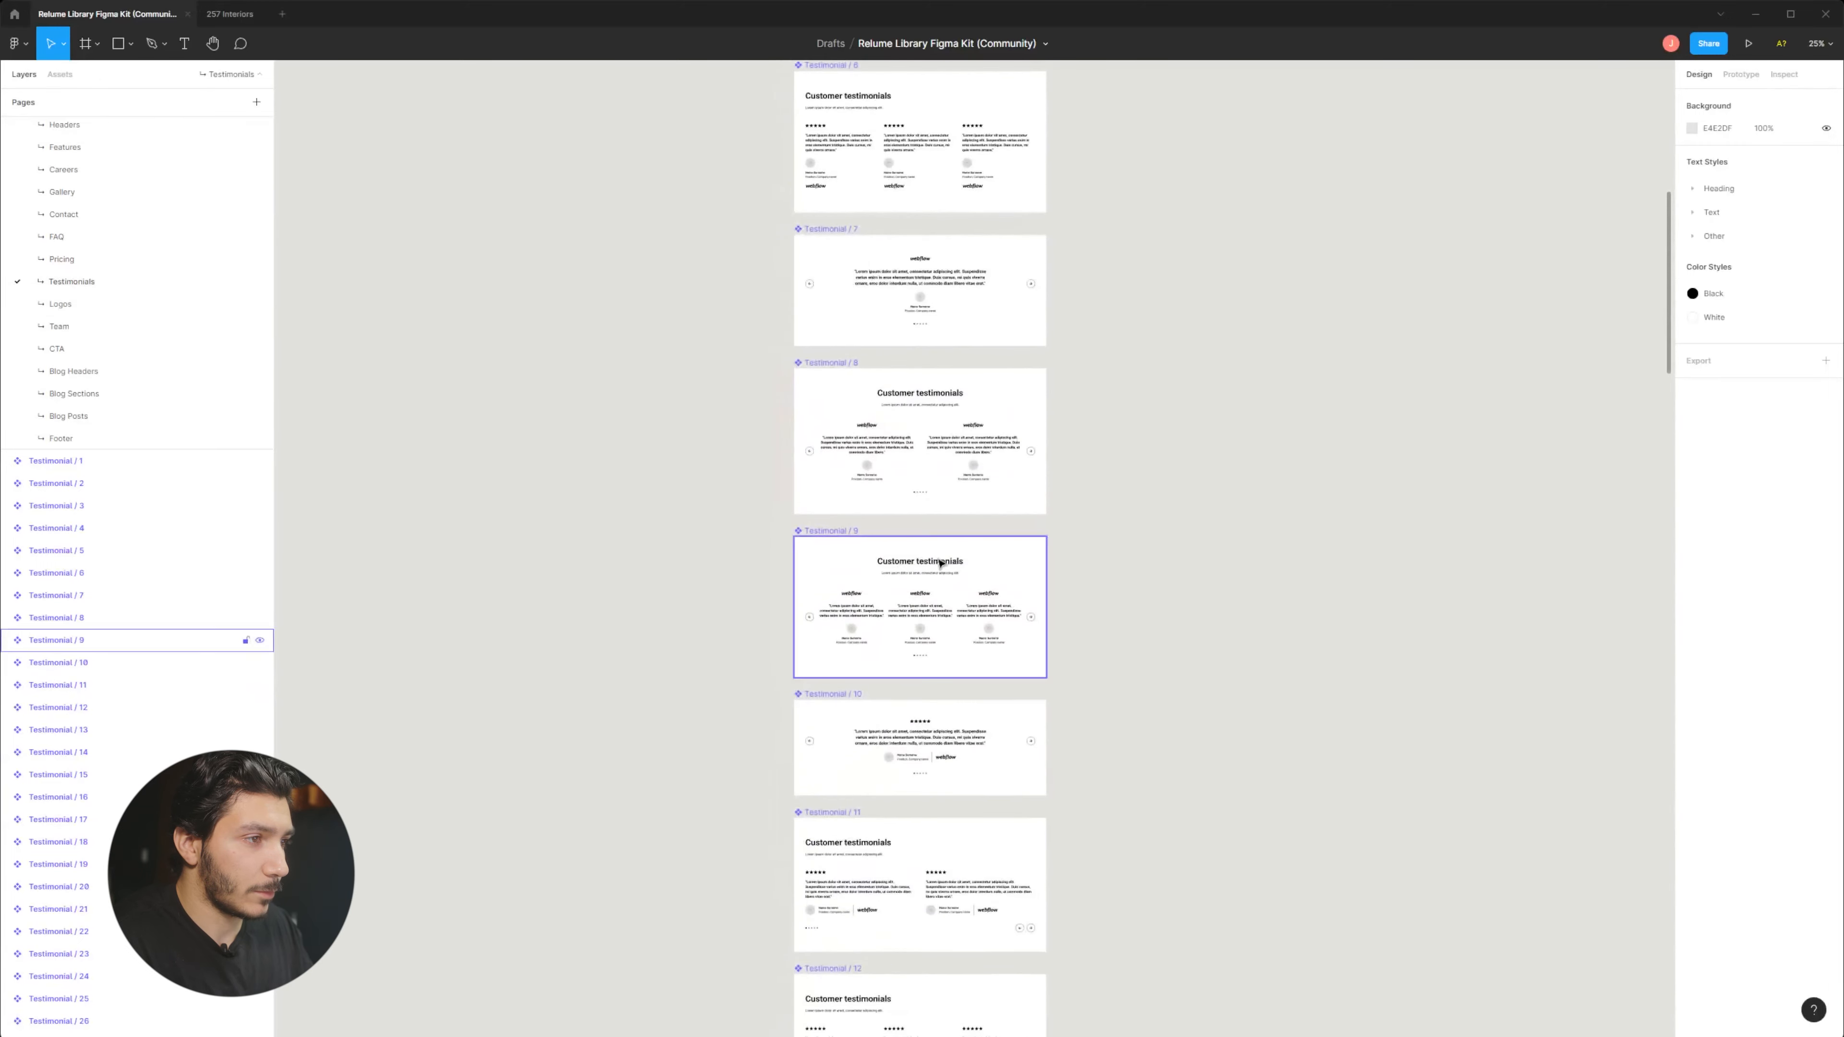
{"action": "left_click_drag", "start_coordinate": [936, 773], "coordinate": [925, 951]}
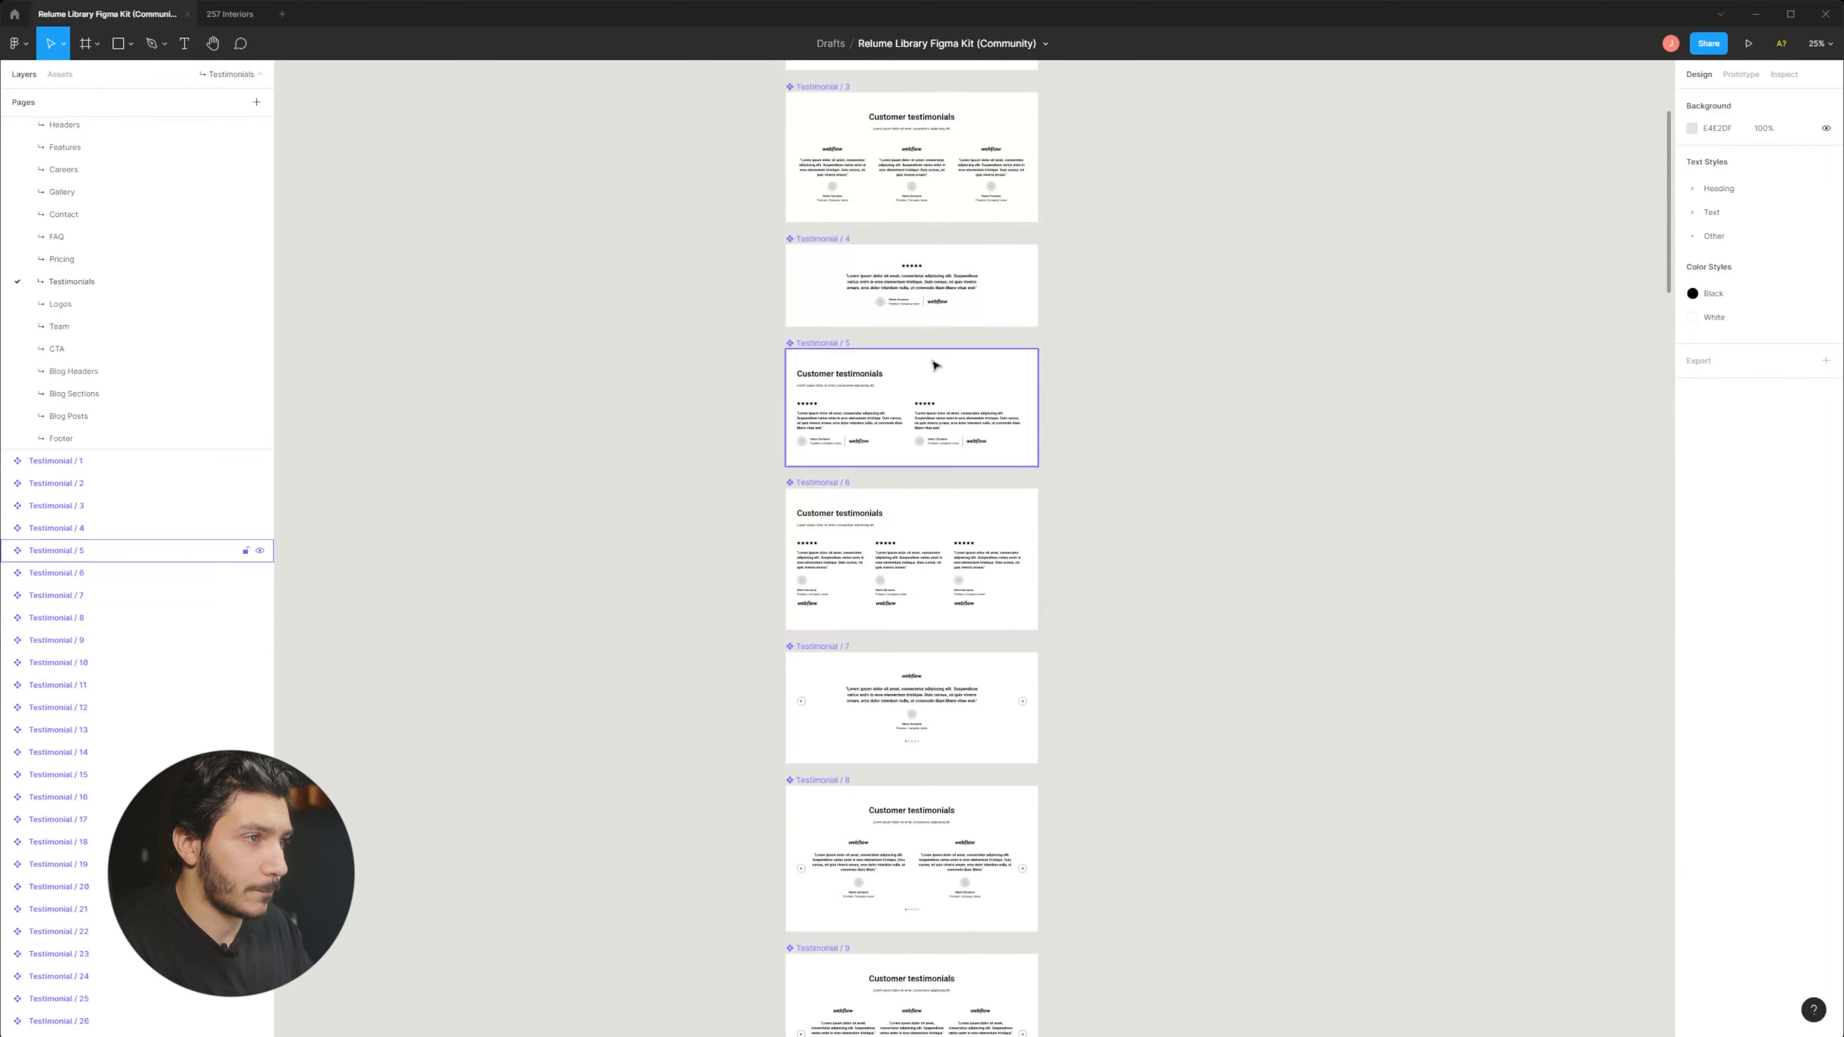
{"action": "left_click_drag", "start_coordinate": [934, 370], "coordinate": [905, 844]}
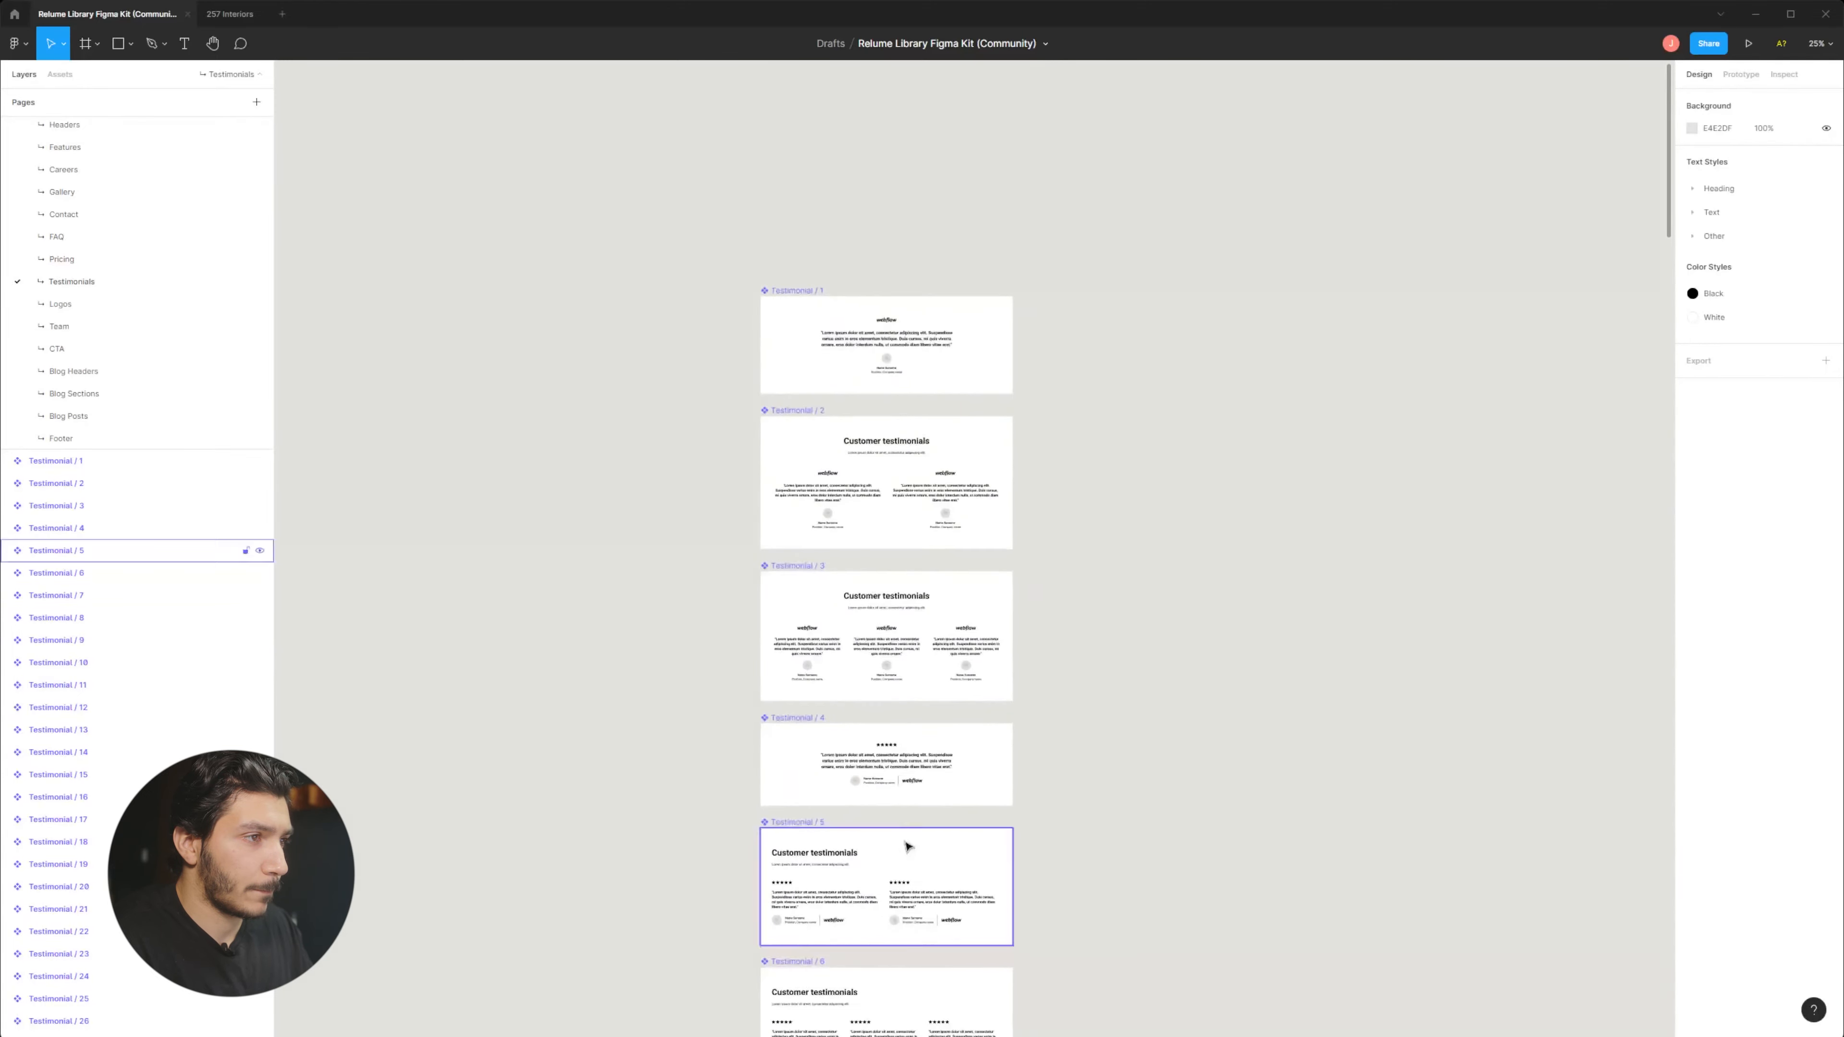
{"action": "scroll", "coordinate": [886, 618], "scroll_direction": "down", "scroll_amount": 15}
{"action": "scroll", "coordinate": [895, 634], "scroll_direction": "down", "scroll_amount": 15}
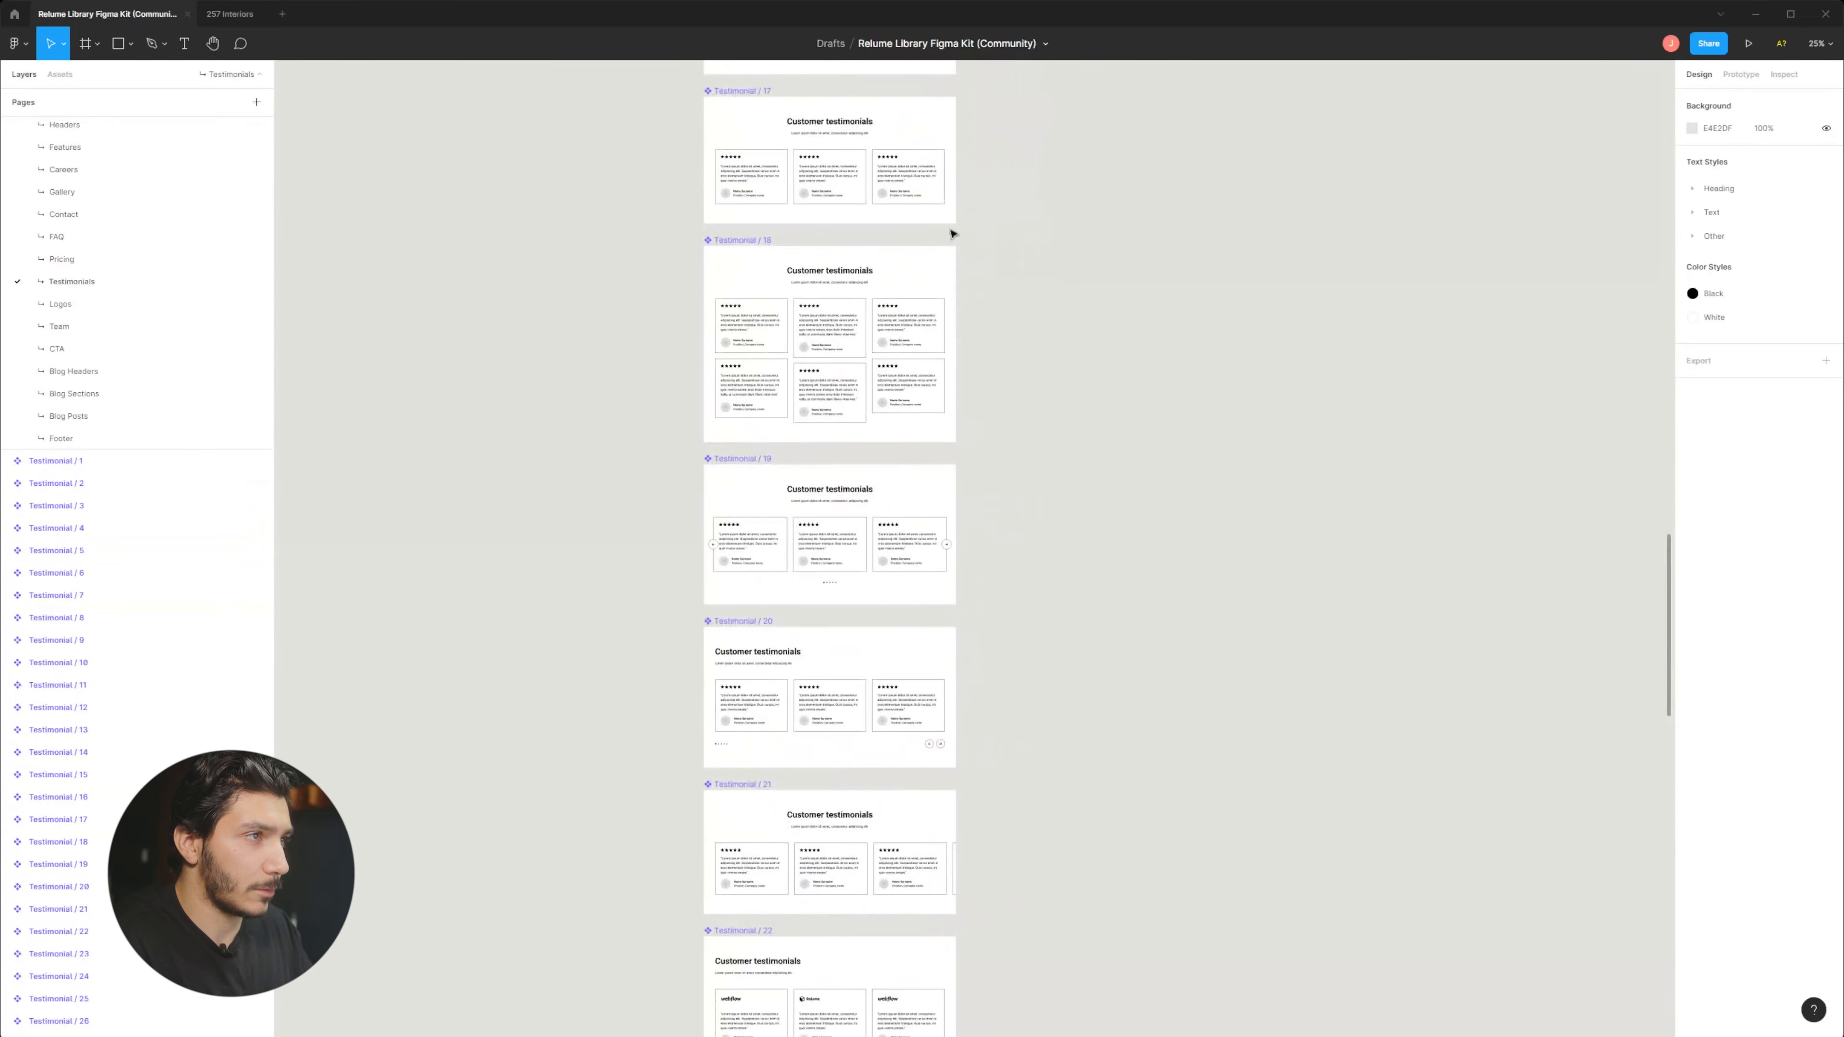
Copy Testimonial / 17 into the 257 Interiors file and nest it in the Home Page frame between Header / 15 and Gallery / 8.
{"action": "left_click", "coordinate": [913, 116]}
{"action": "left_click", "coordinate": [230, 14]}
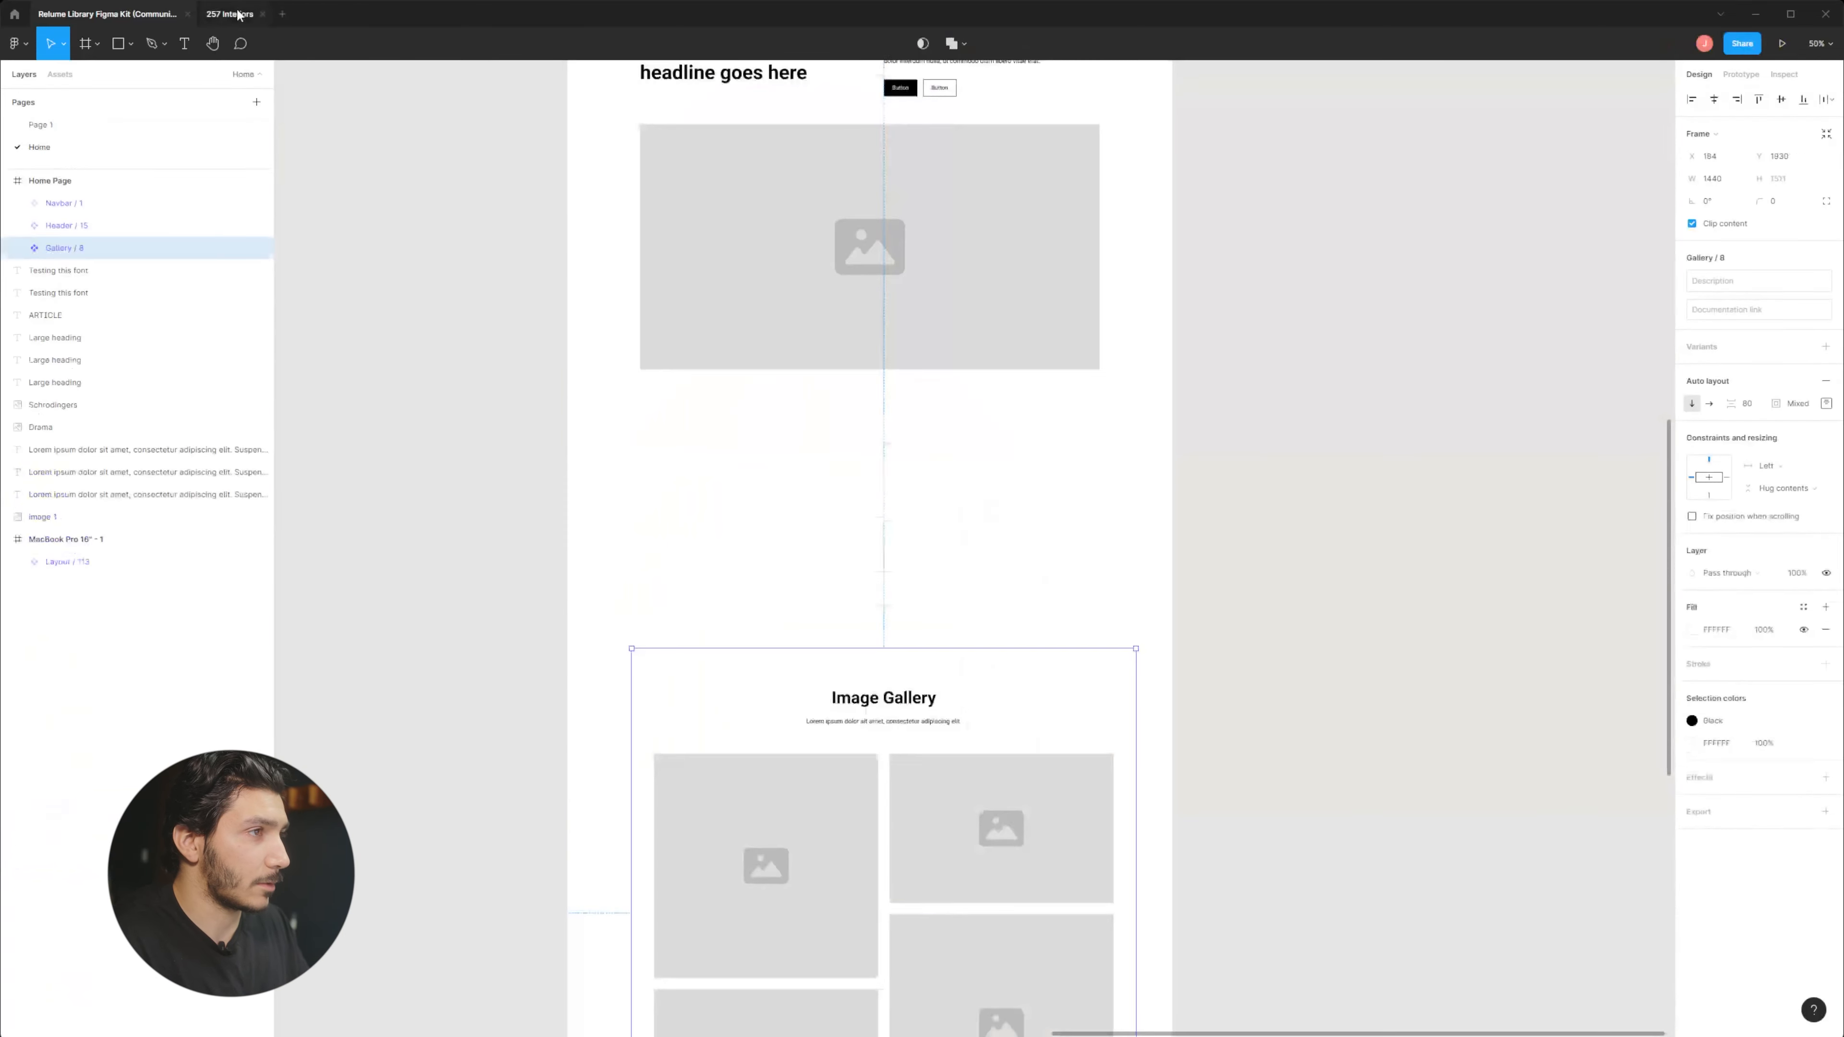
{"action": "key", "text": "Escape"}
{"action": "key", "text": "ctrl+v"}
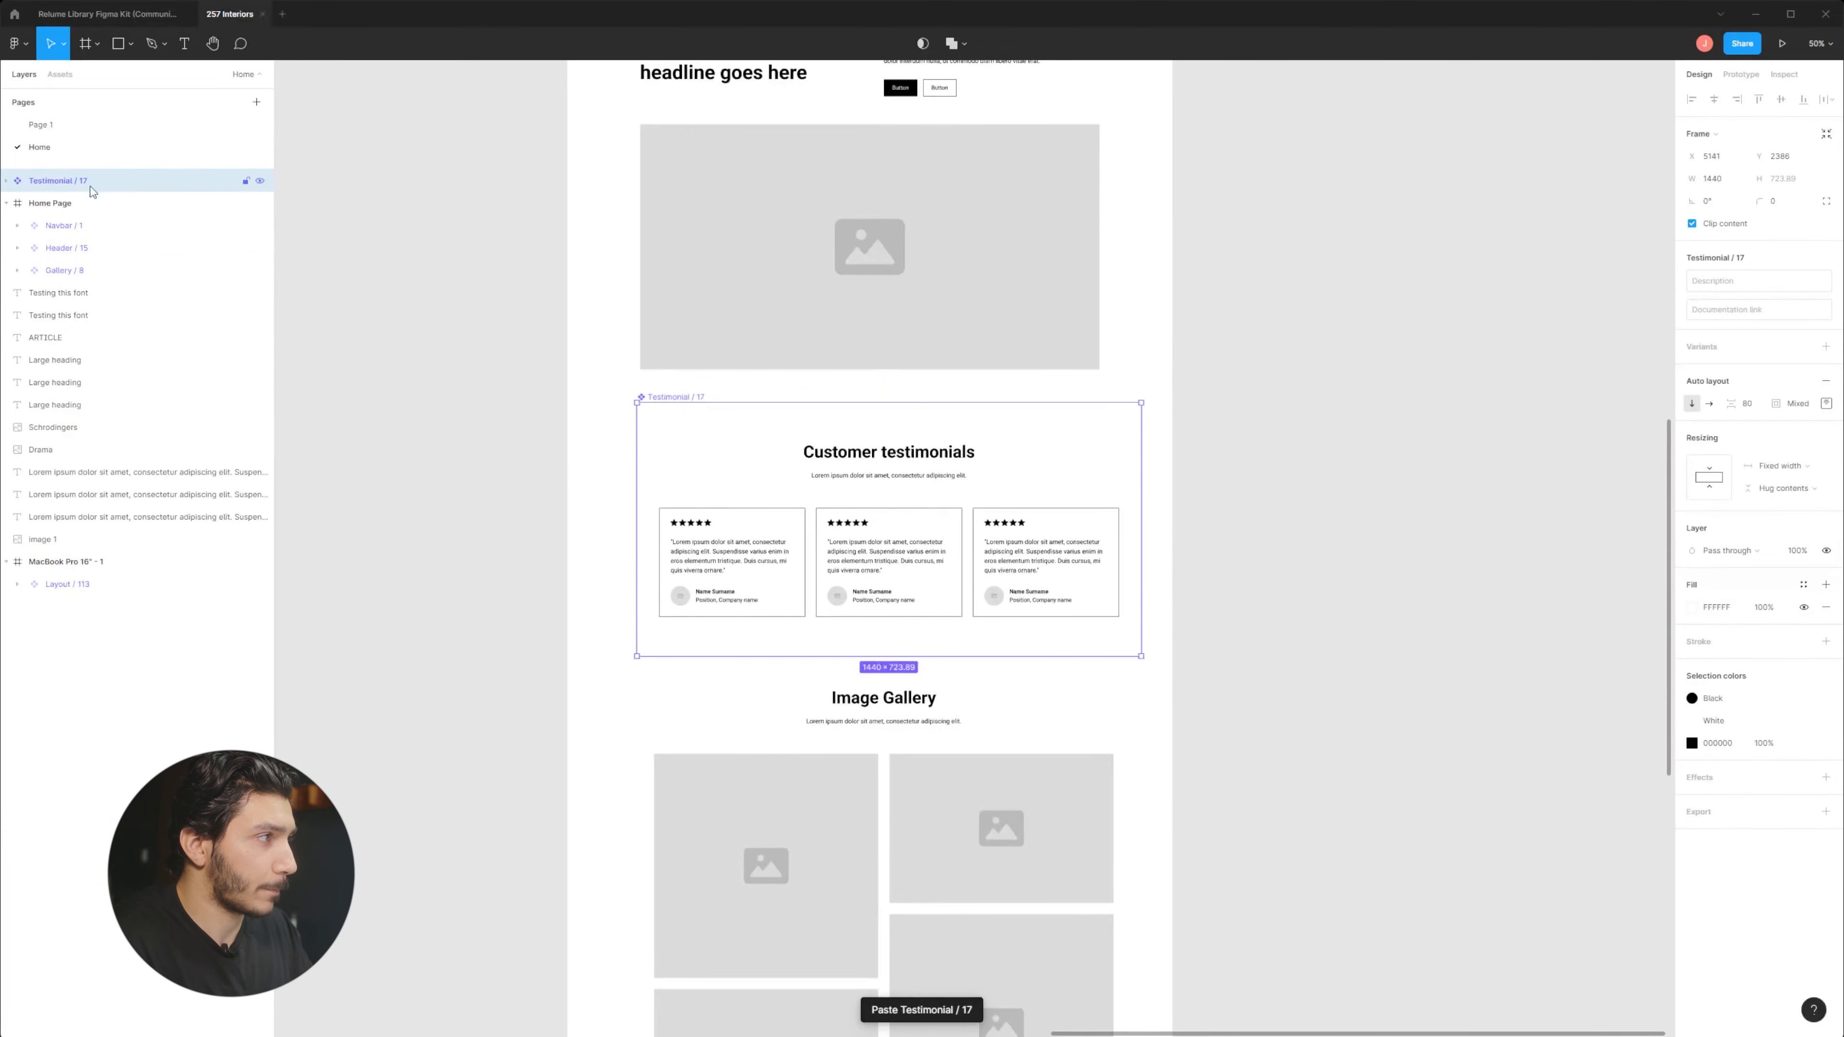
{"action": "left_click_drag", "start_coordinate": [92, 257], "coordinate": [91, 262]}
Position Testimonial / 17 below the hero image and place Gallery / 8 directly beneath it.
{"action": "mouse_move", "coordinate": [1000, 415]}
{"action": "left_mouse_down"}
{"action": "mouse_move", "coordinate": [1000, 391]}
{"action": "mouse_move", "coordinate": [1016, 466]}
{"action": "mouse_move", "coordinate": [1021, 441]}
{"action": "left_mouse_up"}
{"action": "scroll", "coordinate": [1134, 394], "scroll_direction": "down", "scroll_amount": 5}
{"action": "left_click_drag", "start_coordinate": [1058, 313], "coordinate": [1101, 301]}
{"action": "scroll", "coordinate": [1101, 303], "scroll_direction": "up", "scroll_amount": 4}
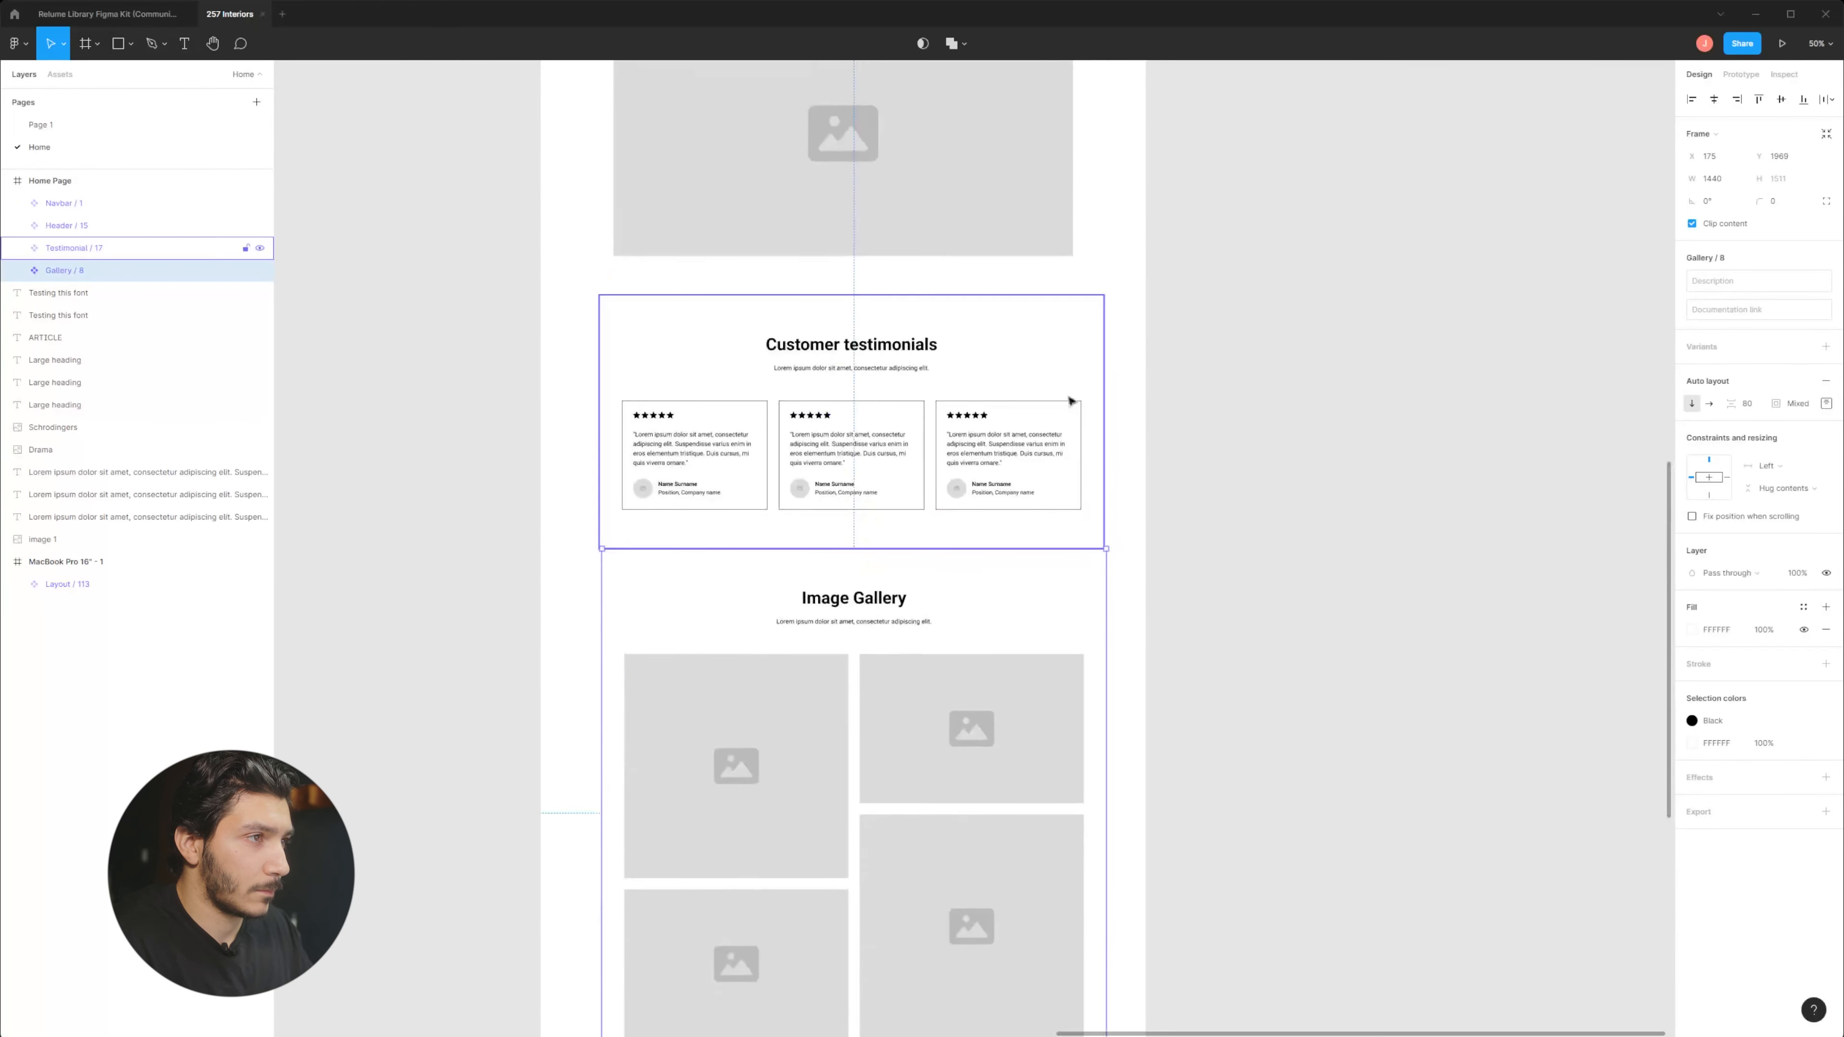
Center Testimonial / 17 and Gallery / 8 horizontally within the Home Page frame.
{"action": "left_click", "coordinate": [1029, 339]}
{"action": "left_click", "coordinate": [1041, 276]}
{"action": "left_click", "coordinate": [1045, 328]}
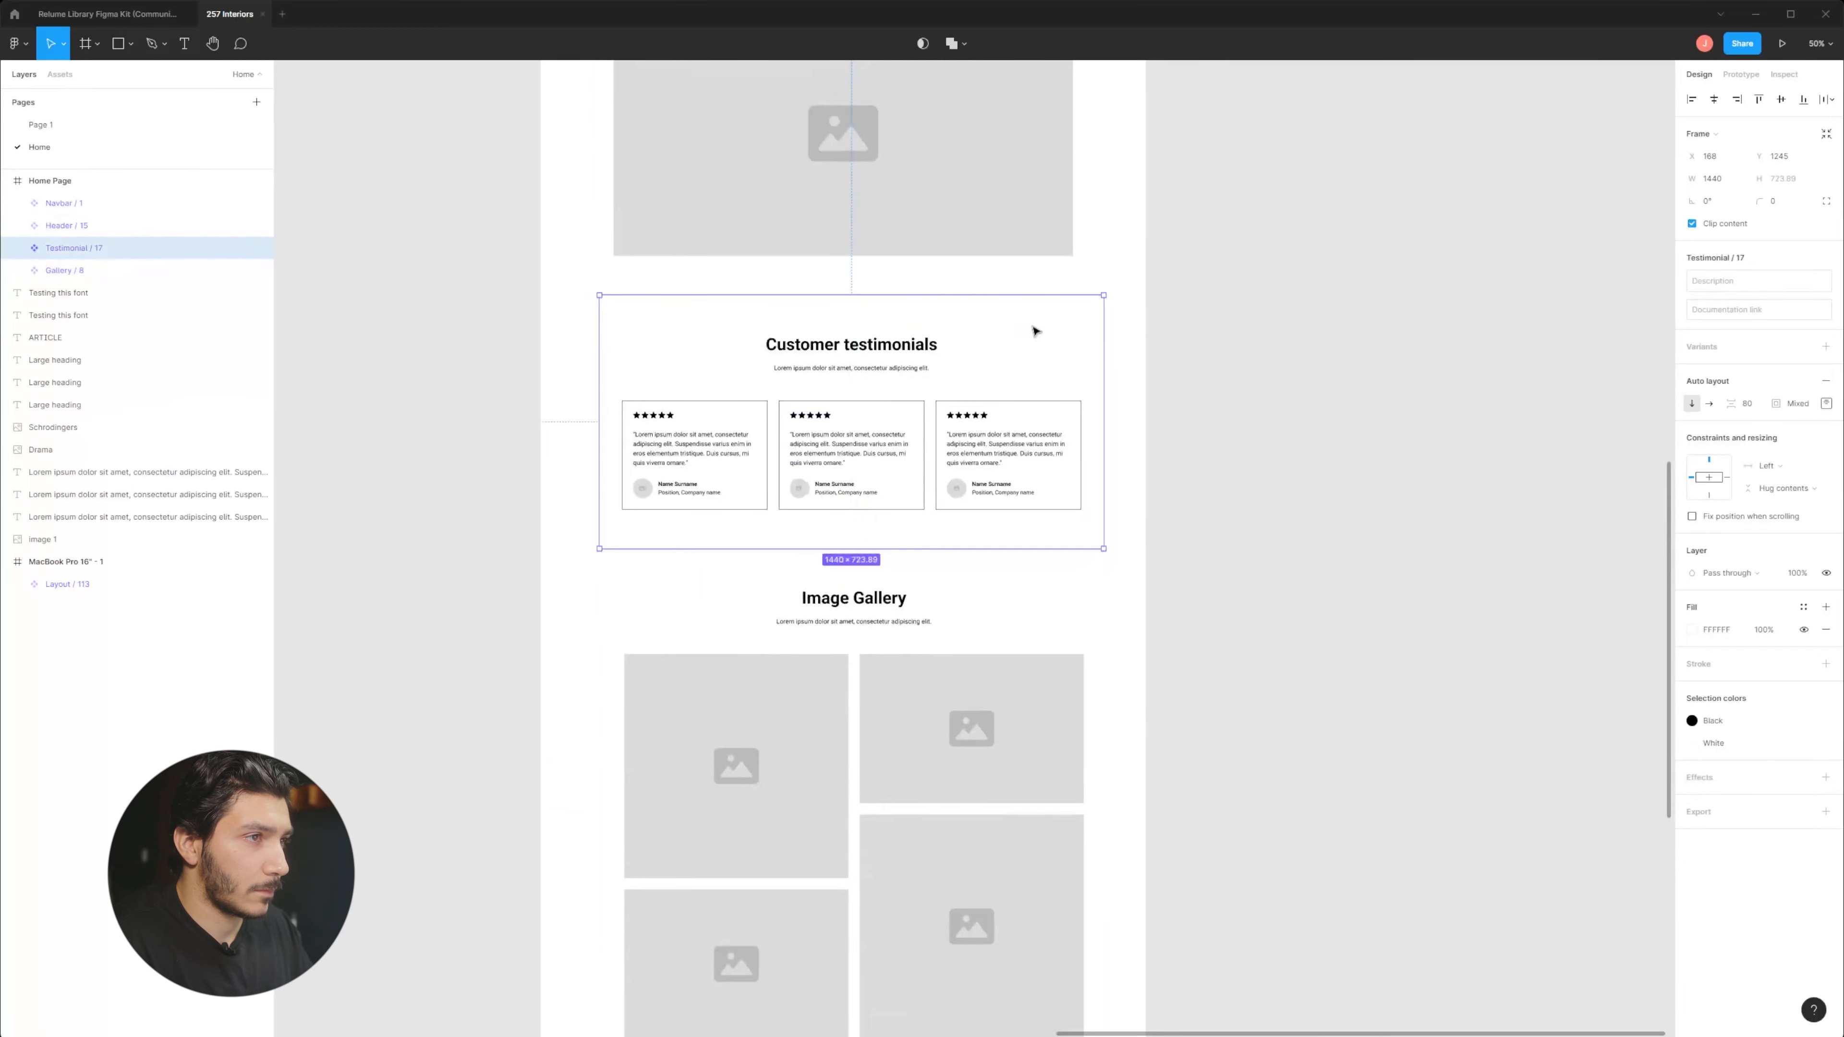
{"action": "left_click", "coordinate": [1717, 104]}
{"action": "left_click", "coordinate": [1075, 596]}
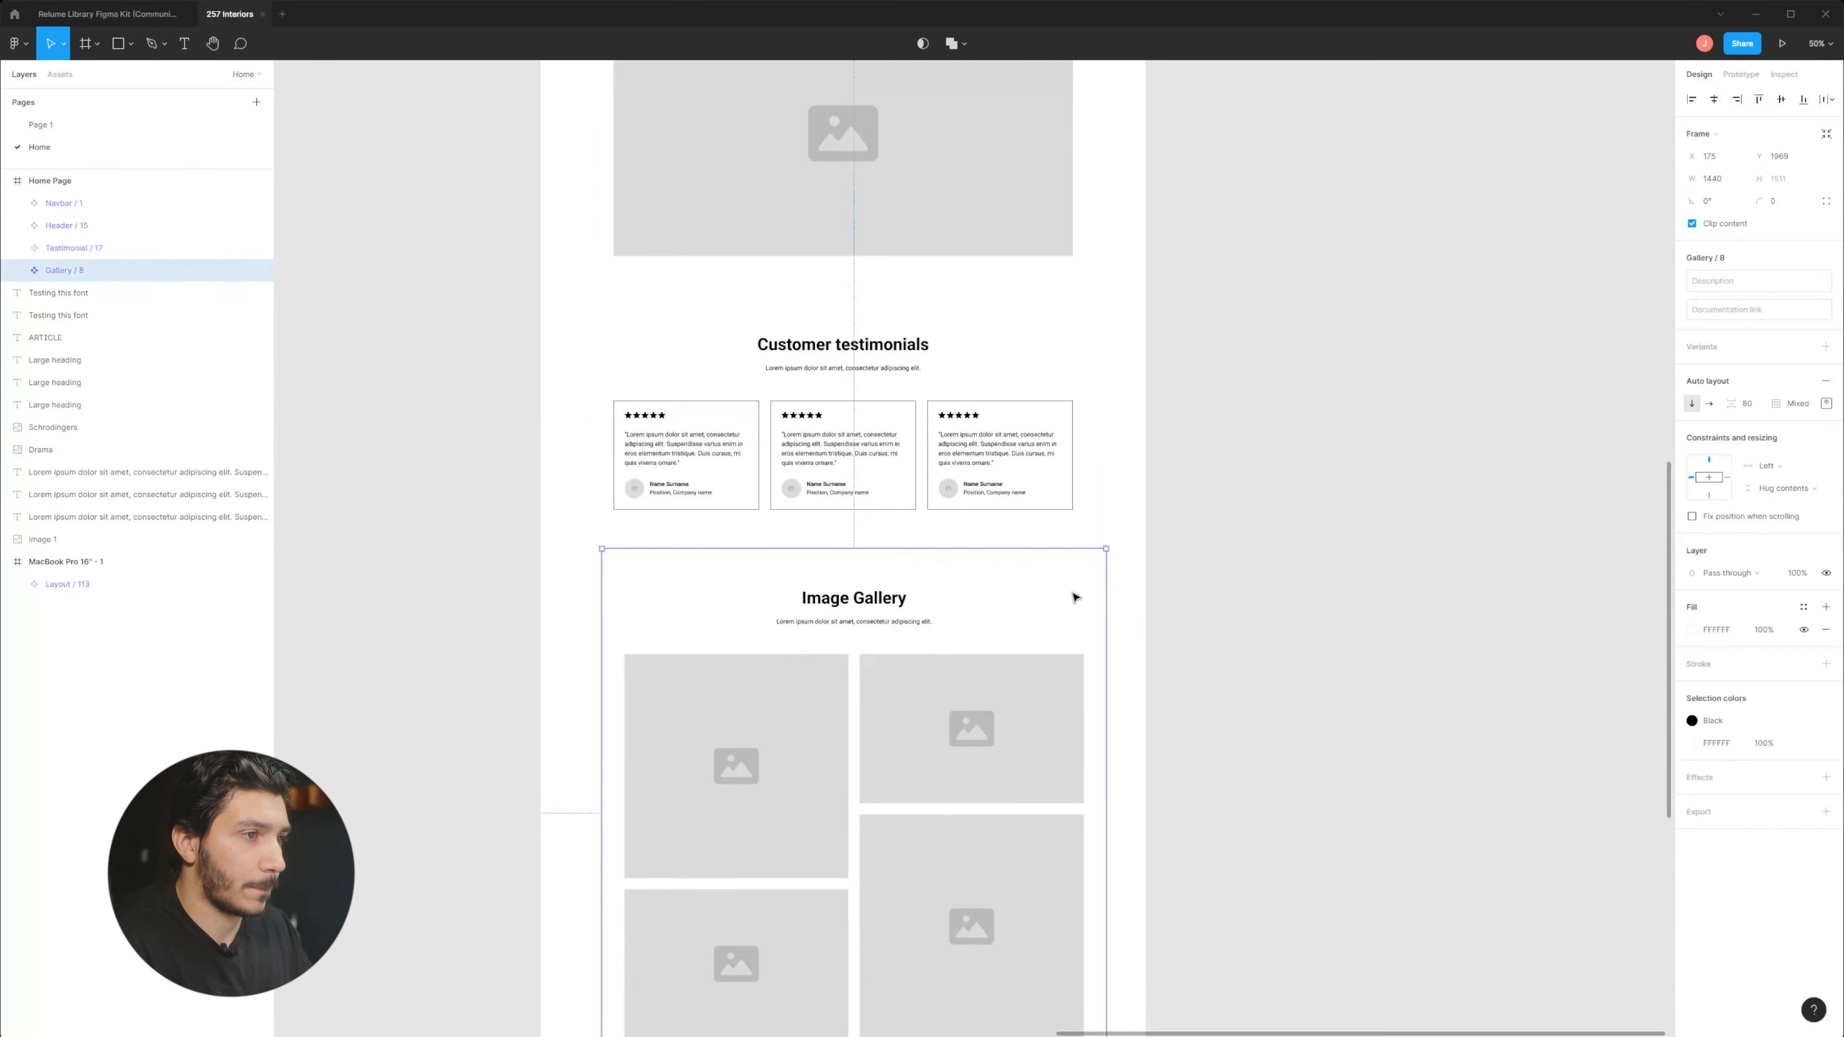
{"action": "left_click", "coordinate": [1717, 103]}
{"action": "left_click", "coordinate": [1168, 490]}
Move Gallery / 8 down to Y 3021, leaving space for another section below the customer testimonials.
{"action": "scroll", "coordinate": [1161, 436], "scroll_direction": "down", "scroll_amount": 4}
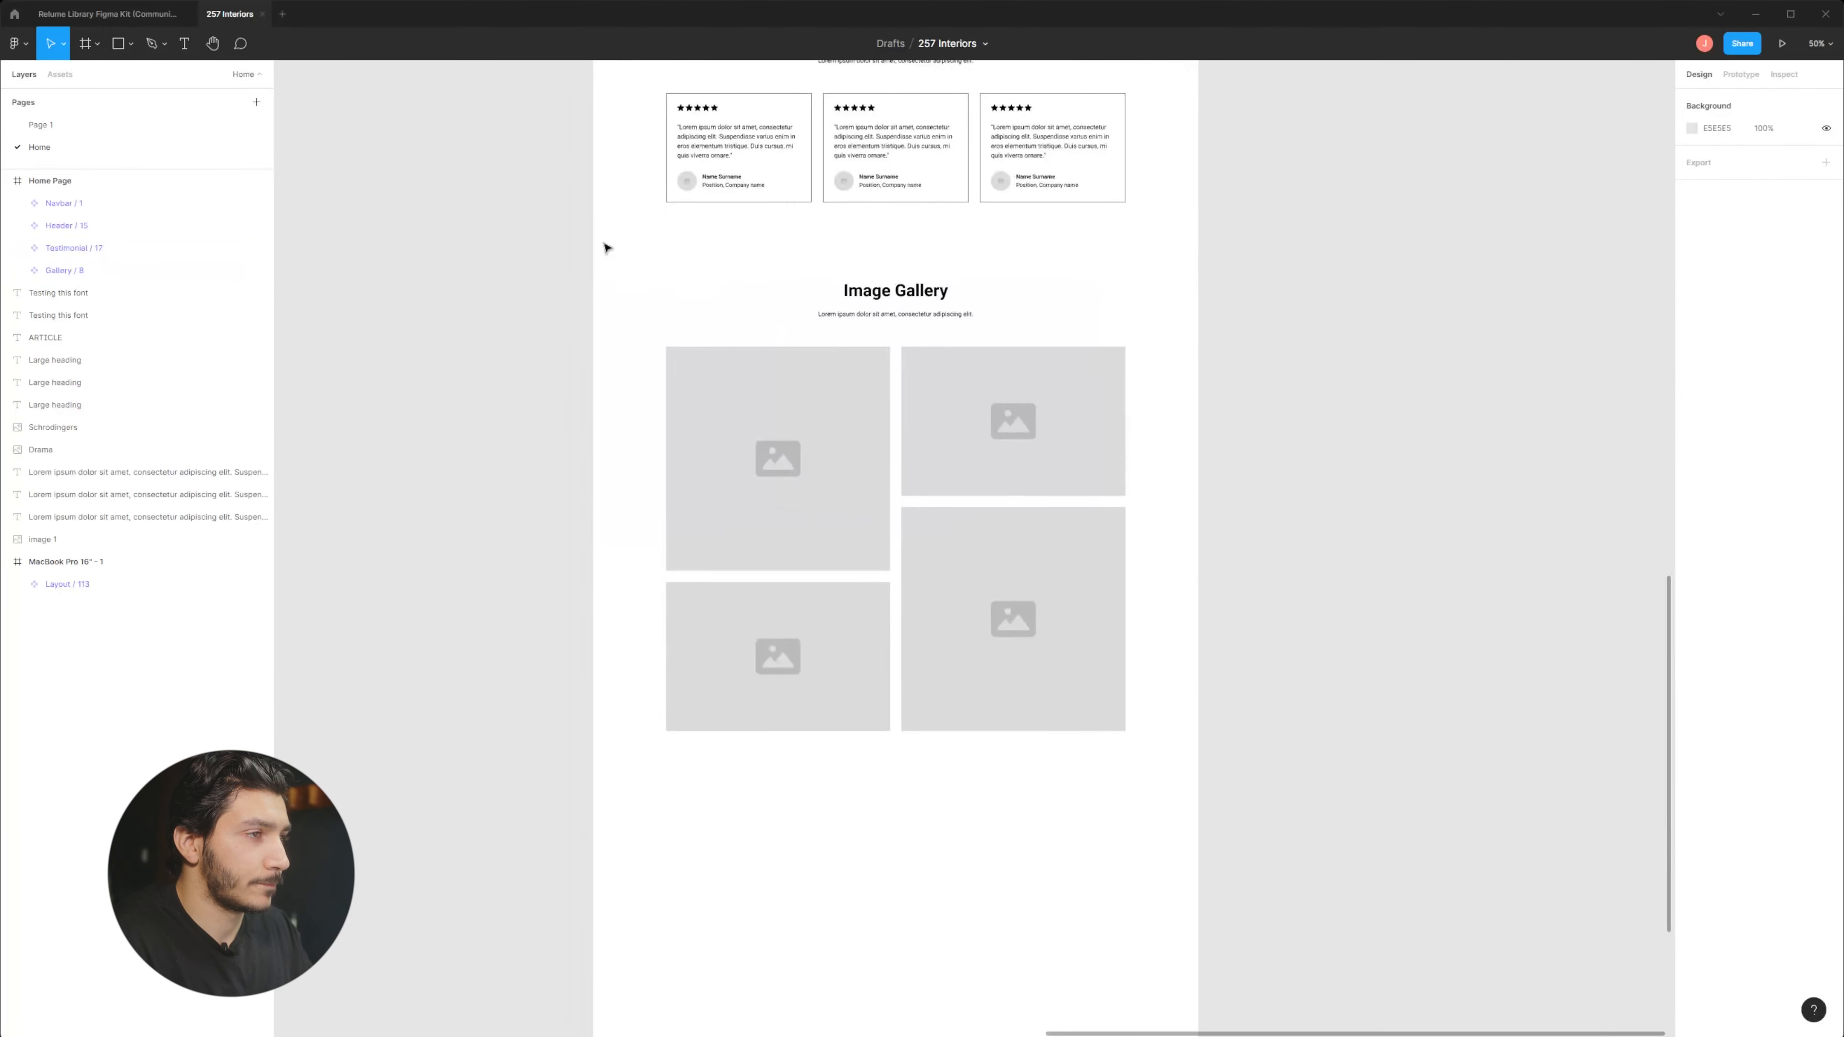
{"action": "scroll", "coordinate": [564, 603], "scroll_direction": "up", "scroll_amount": 6}
{"action": "key", "text": "ctrl+minus"}
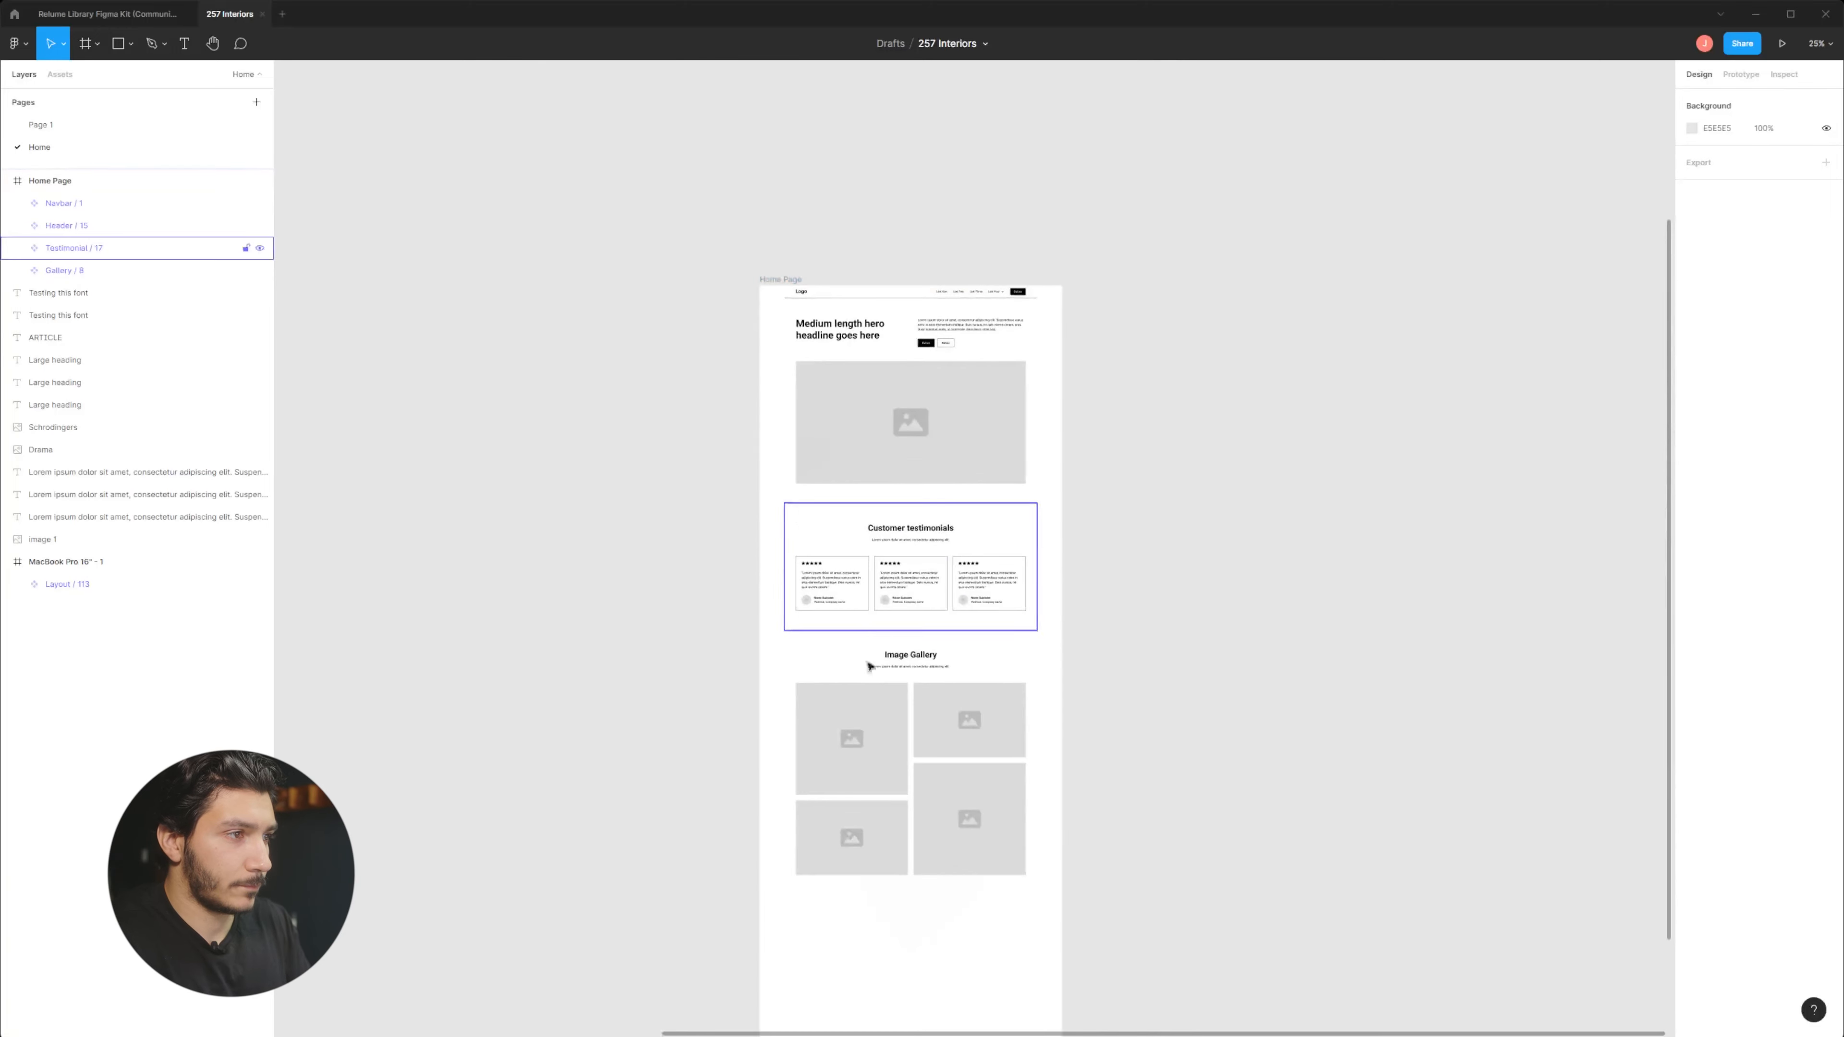
{"action": "scroll", "coordinate": [868, 659], "scroll_direction": "down", "scroll_amount": 3}
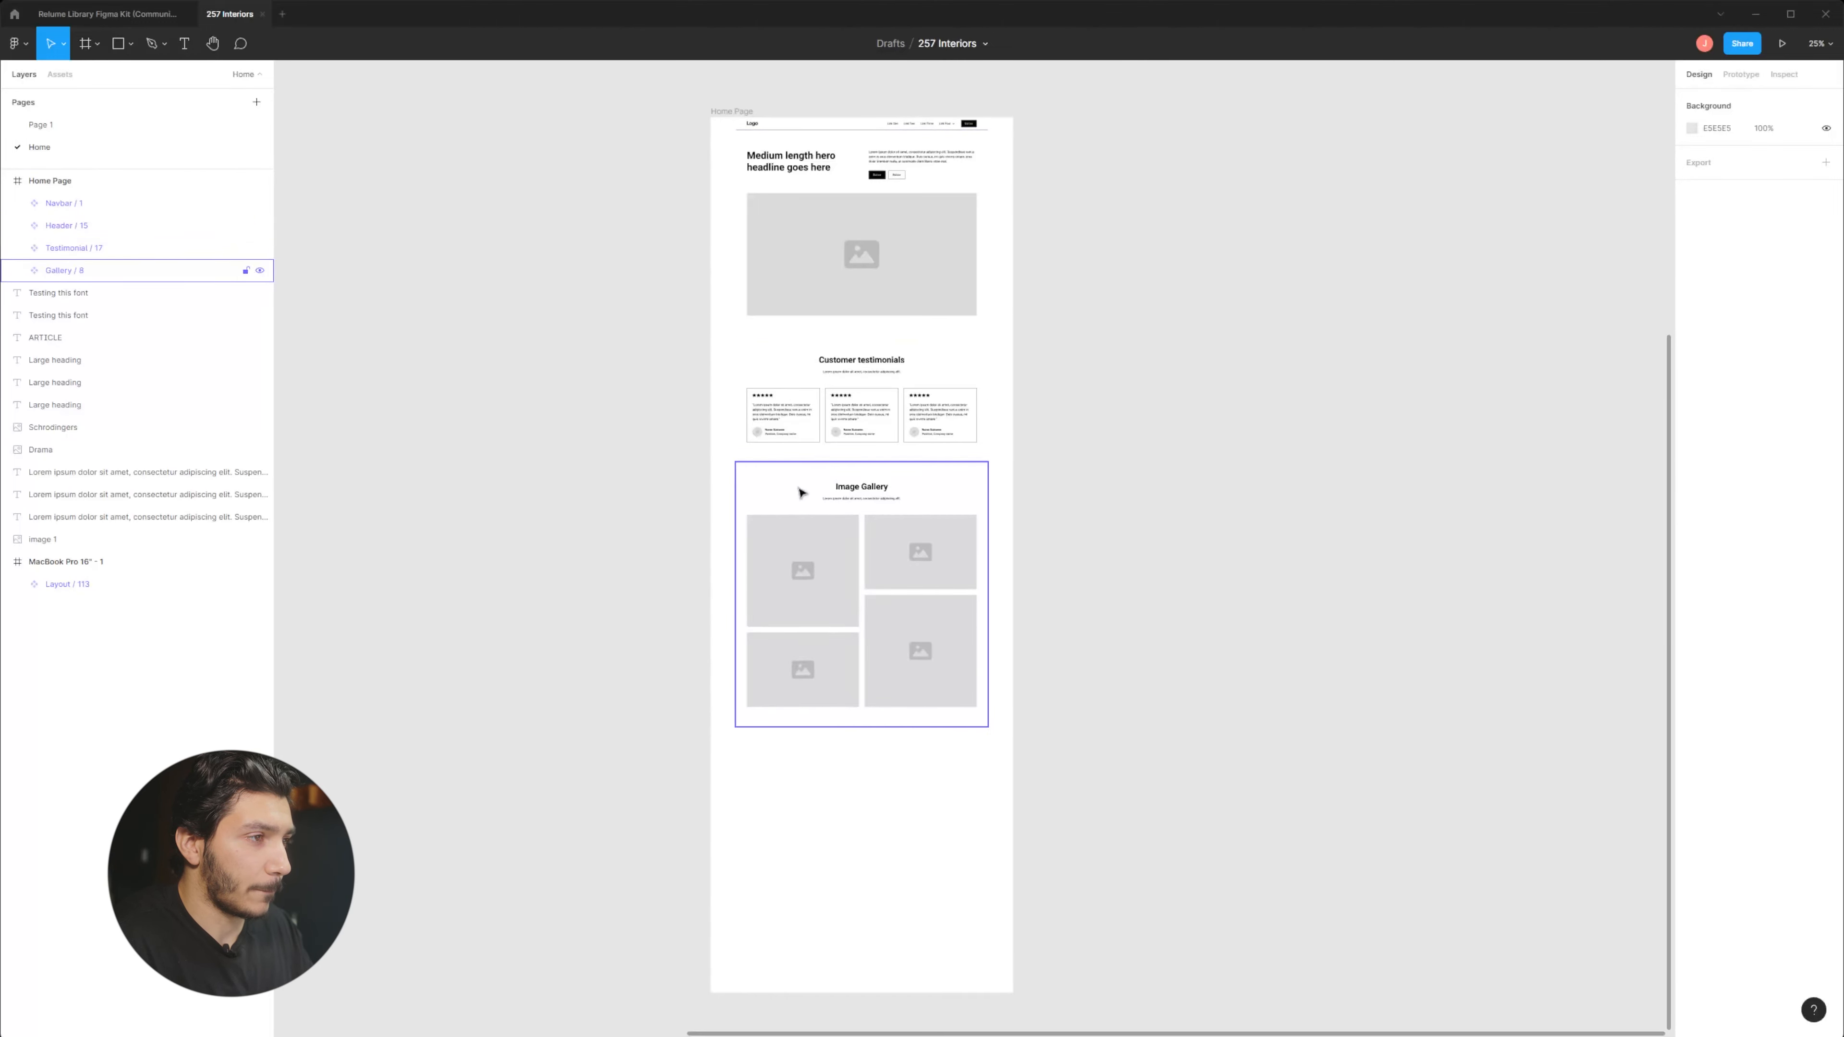
{"action": "left_click_drag", "start_coordinate": [790, 493], "coordinate": [782, 677]}
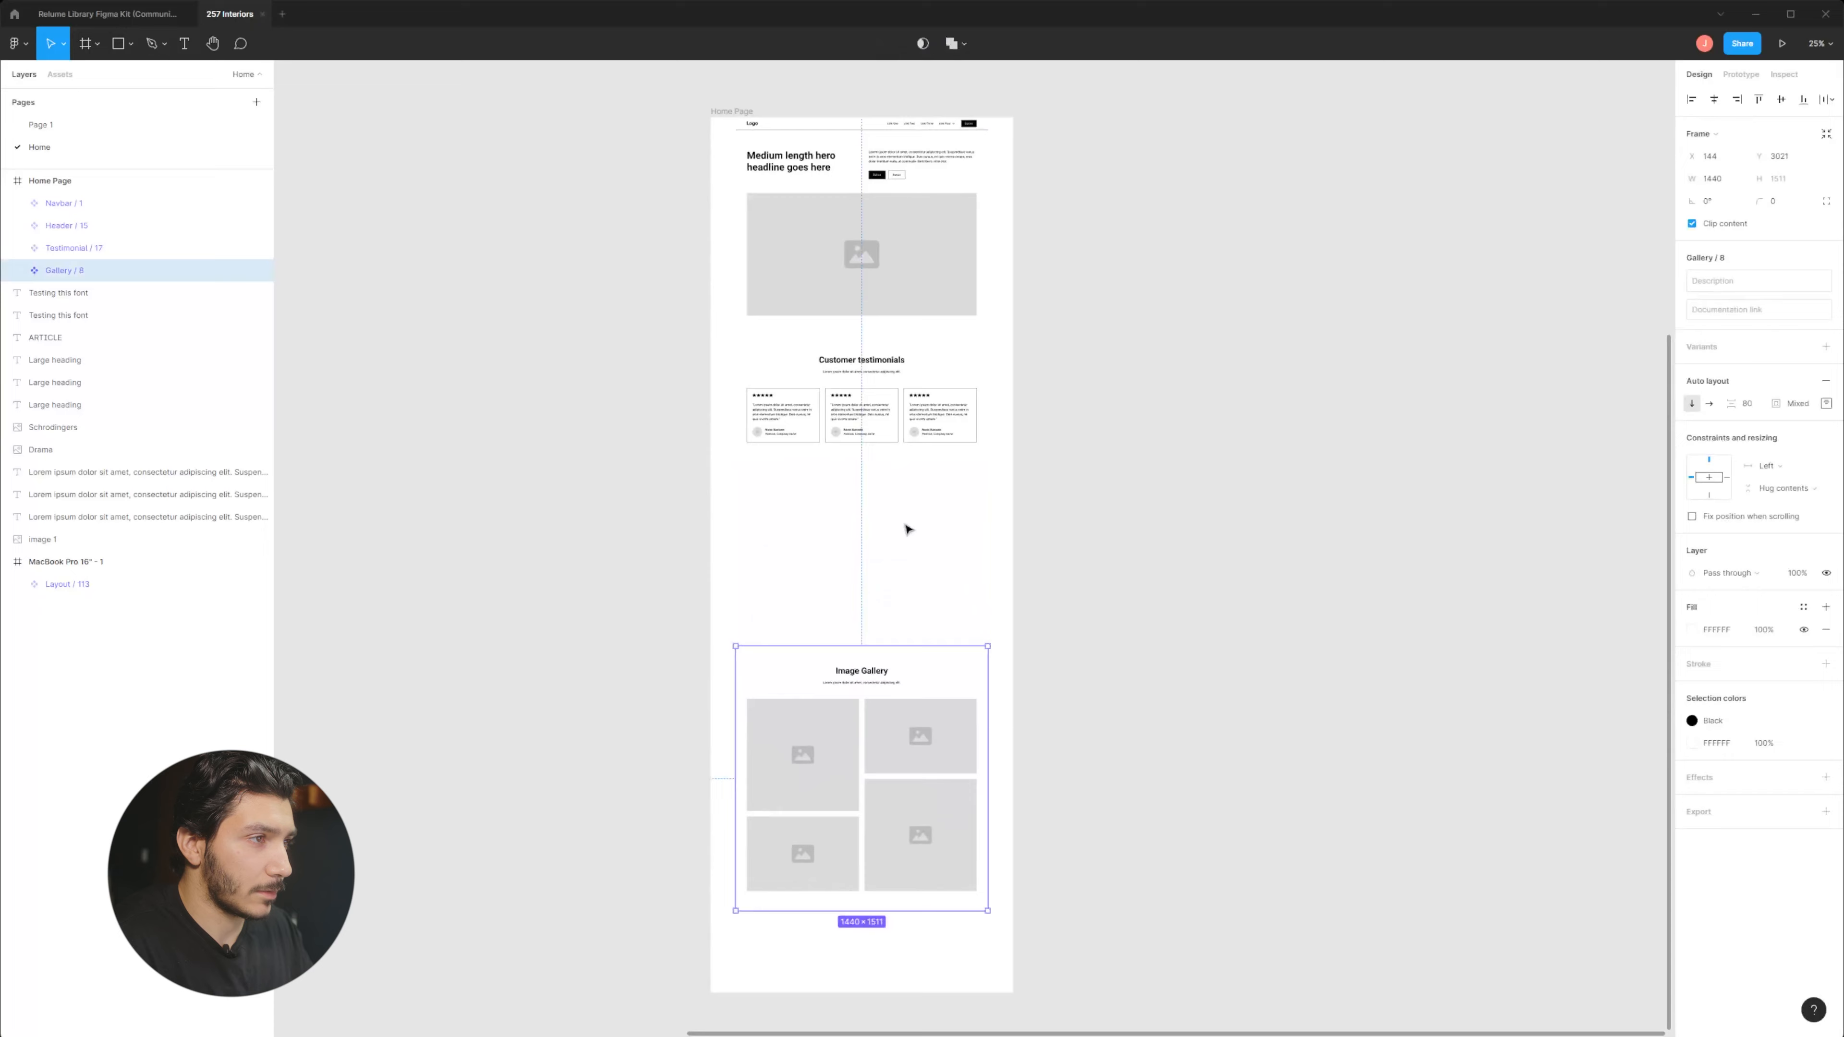
{"action": "left_click", "coordinate": [905, 525]}
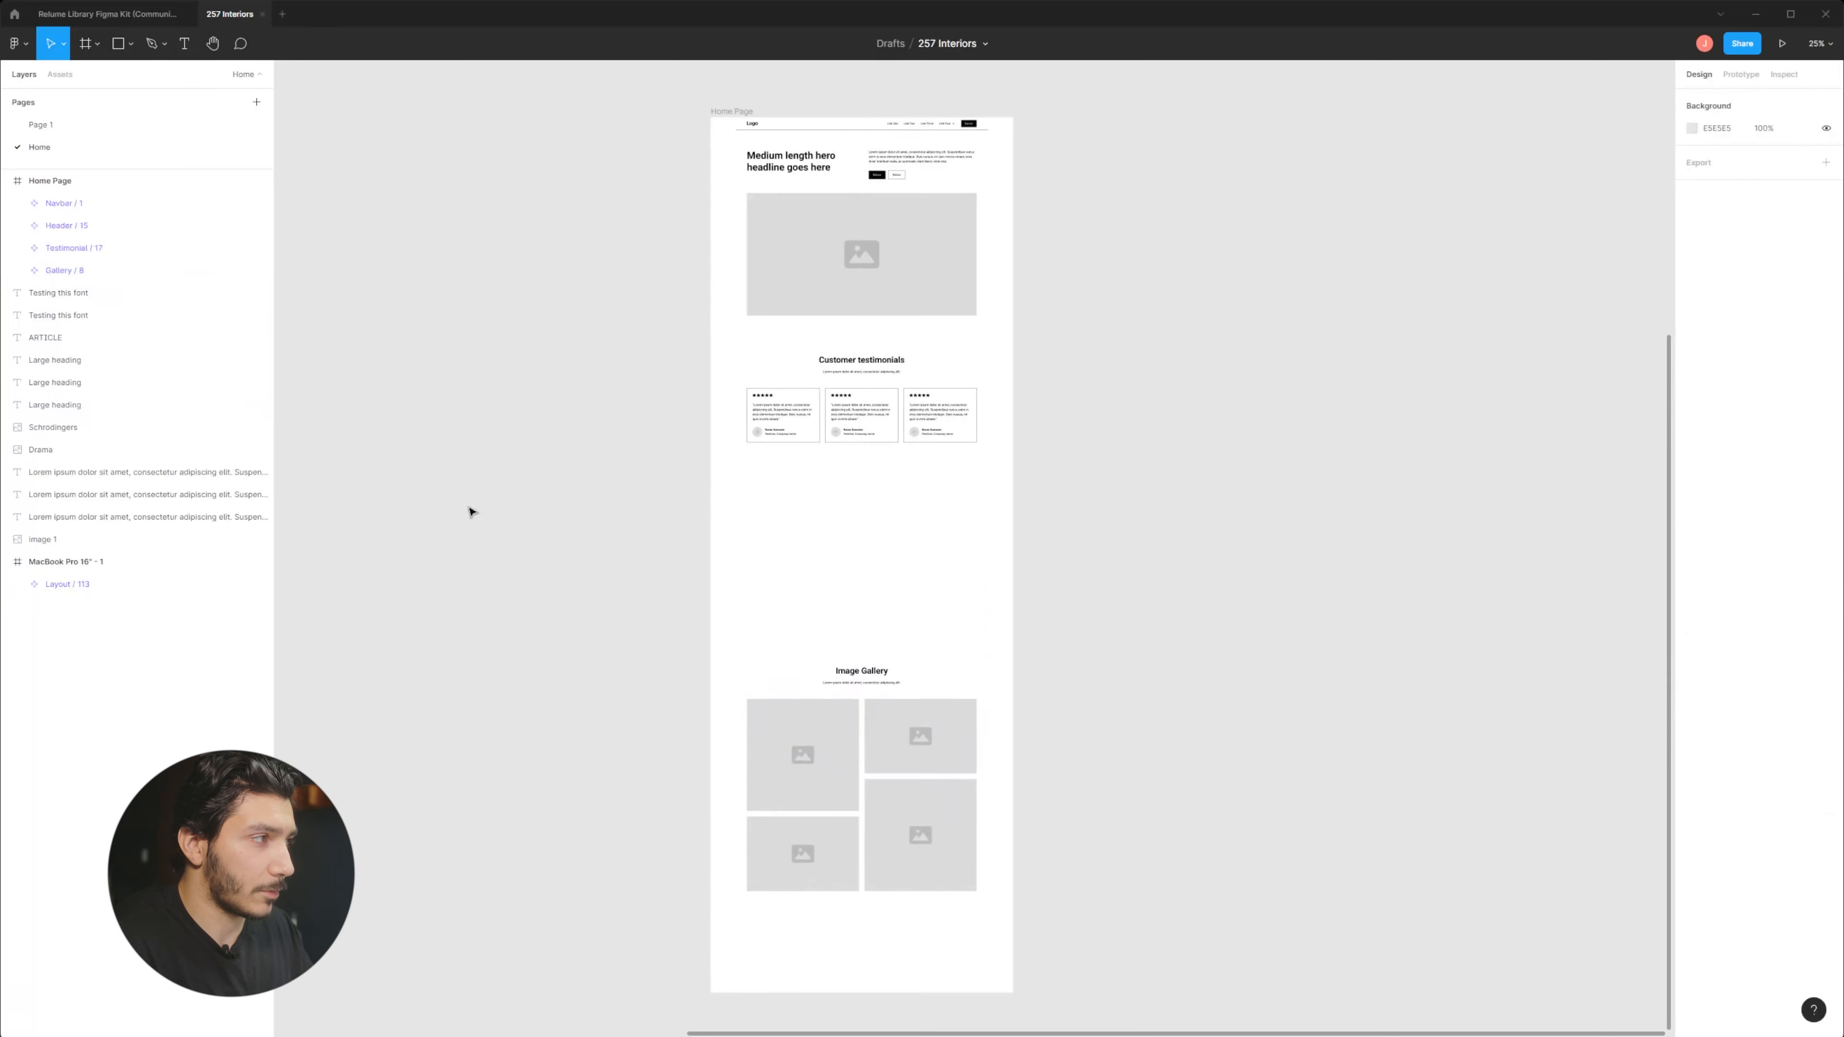
Return to the Relume library, open its Features page and look over the first rows of every layout column.
{"action": "left_click", "coordinate": [106, 16]}
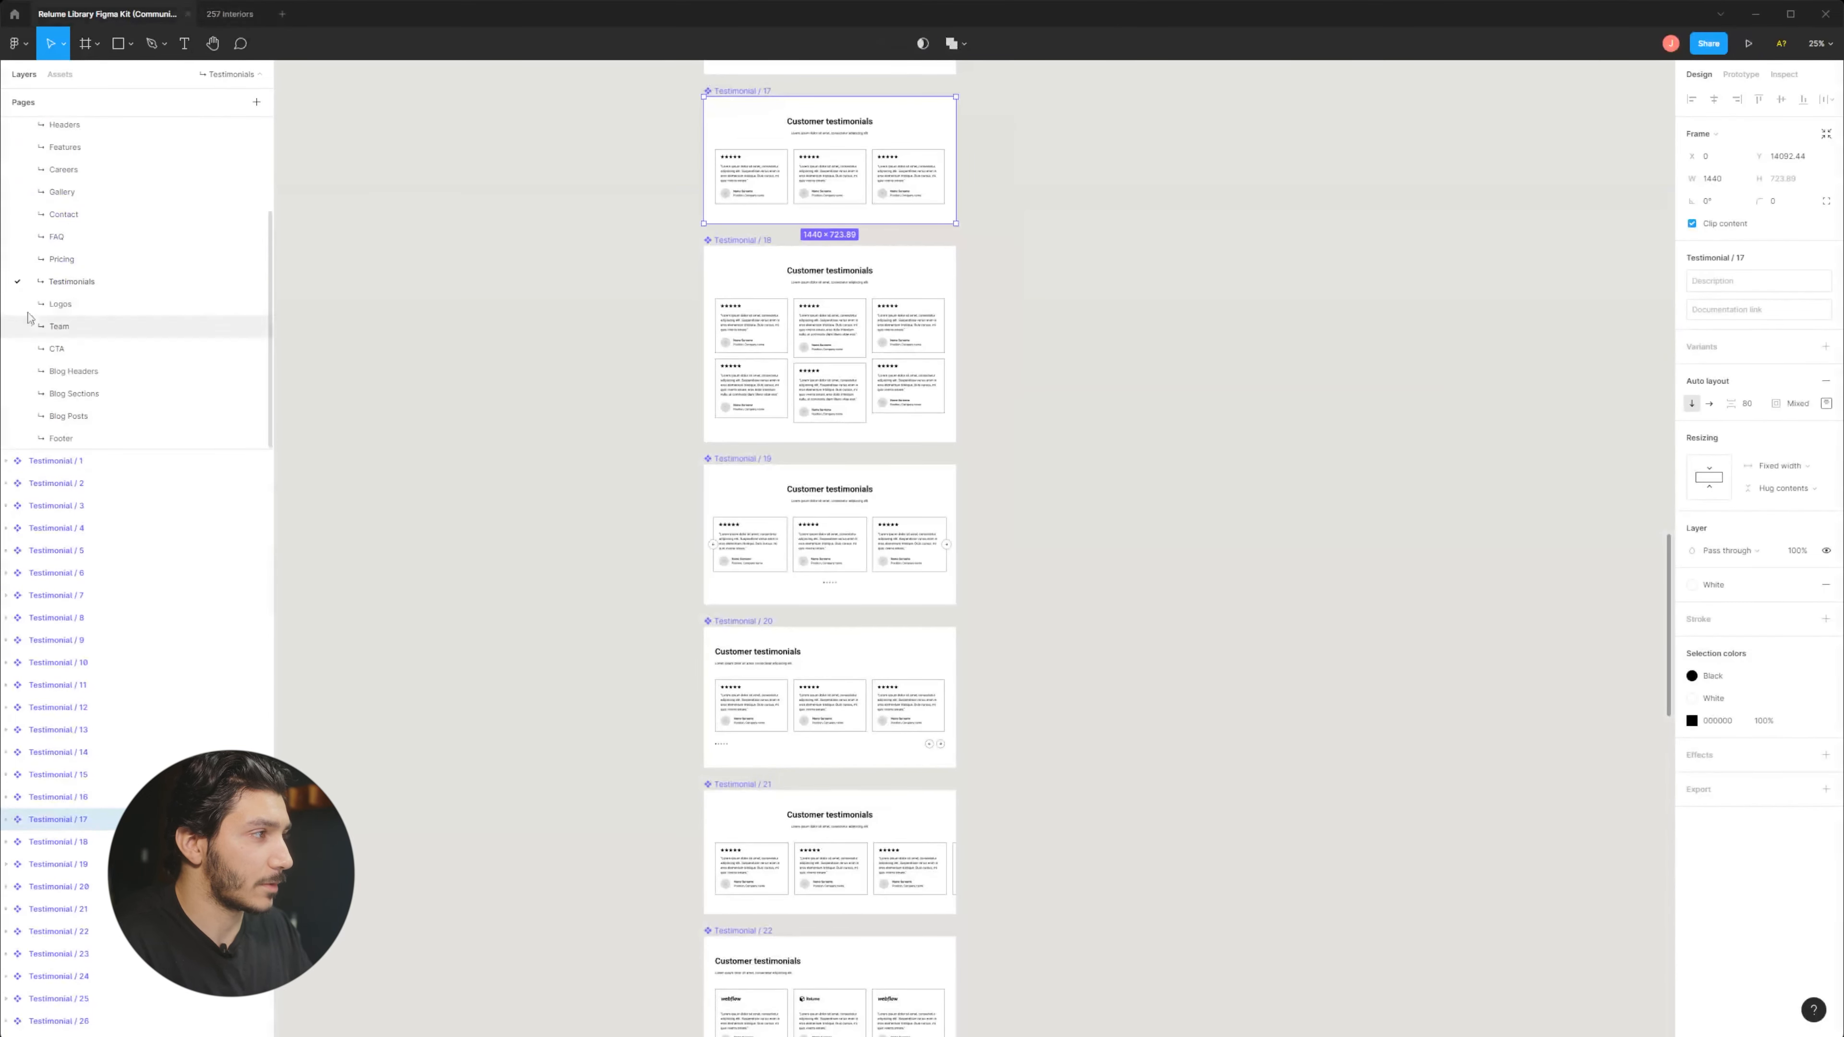
{"action": "left_click", "coordinate": [80, 251]}
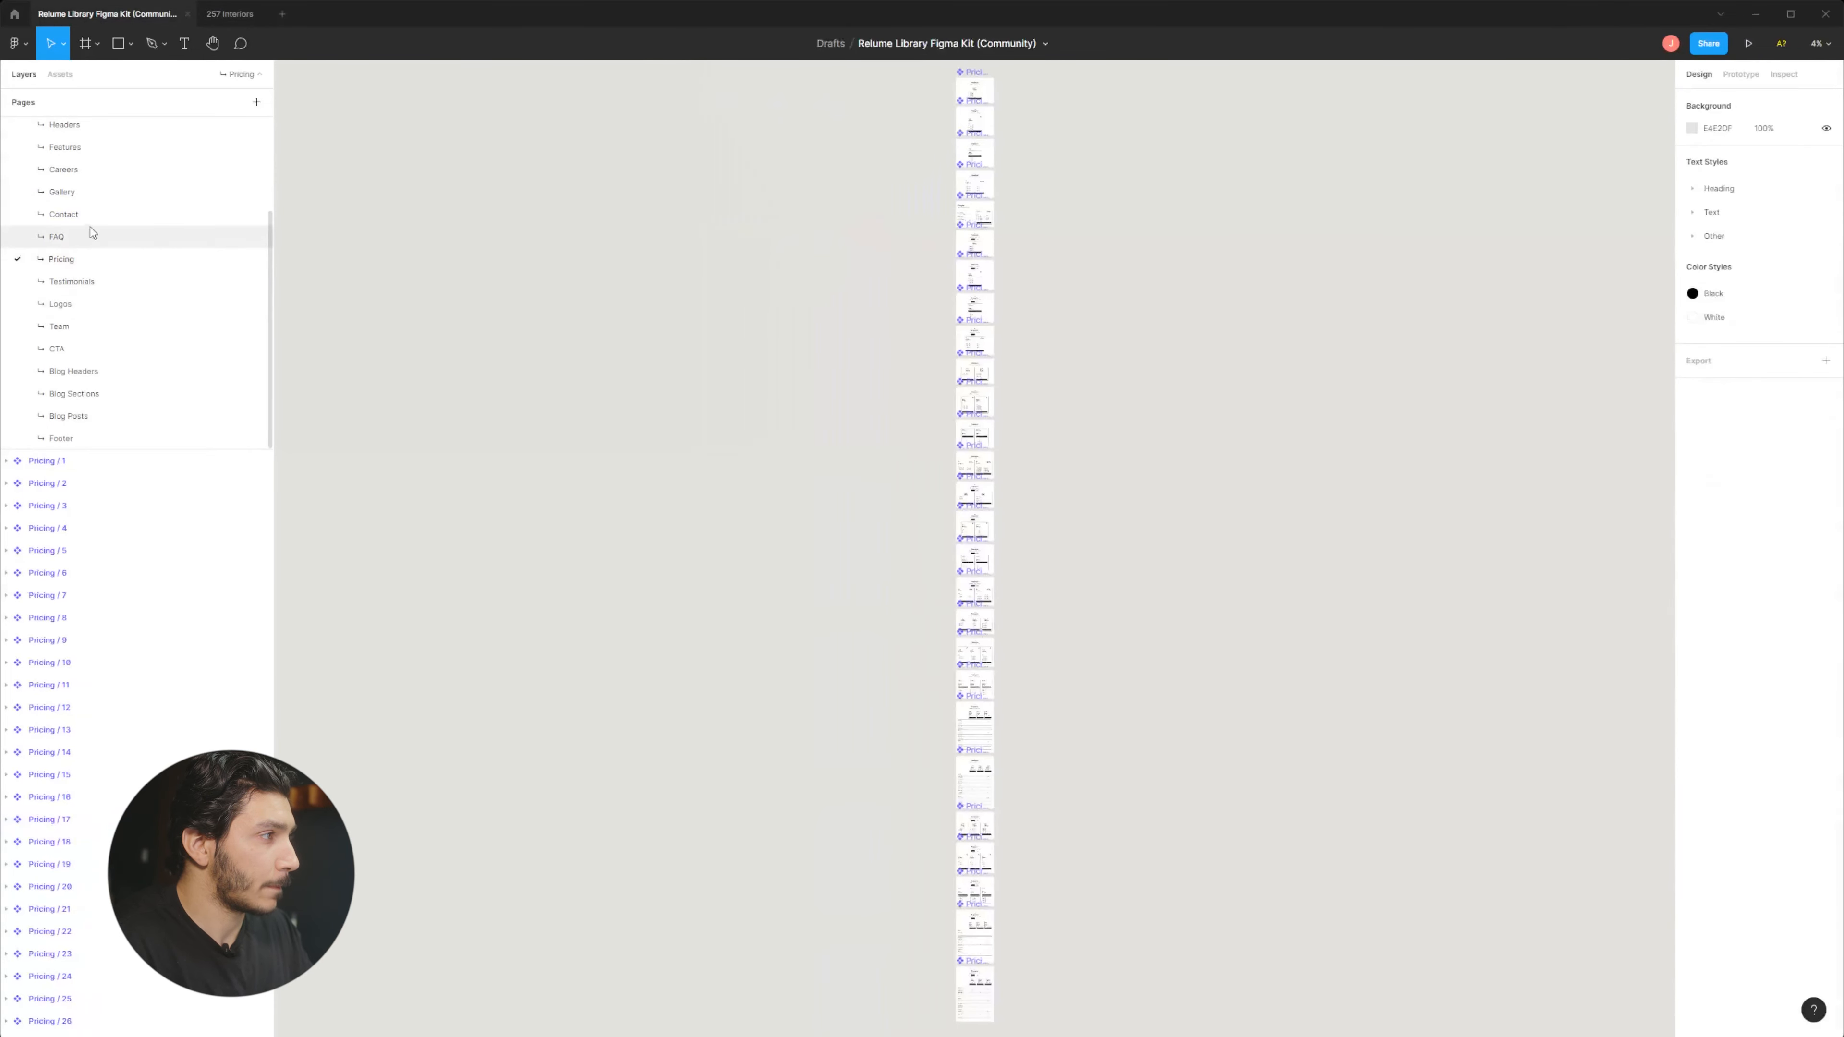
{"action": "left_click", "coordinate": [104, 151]}
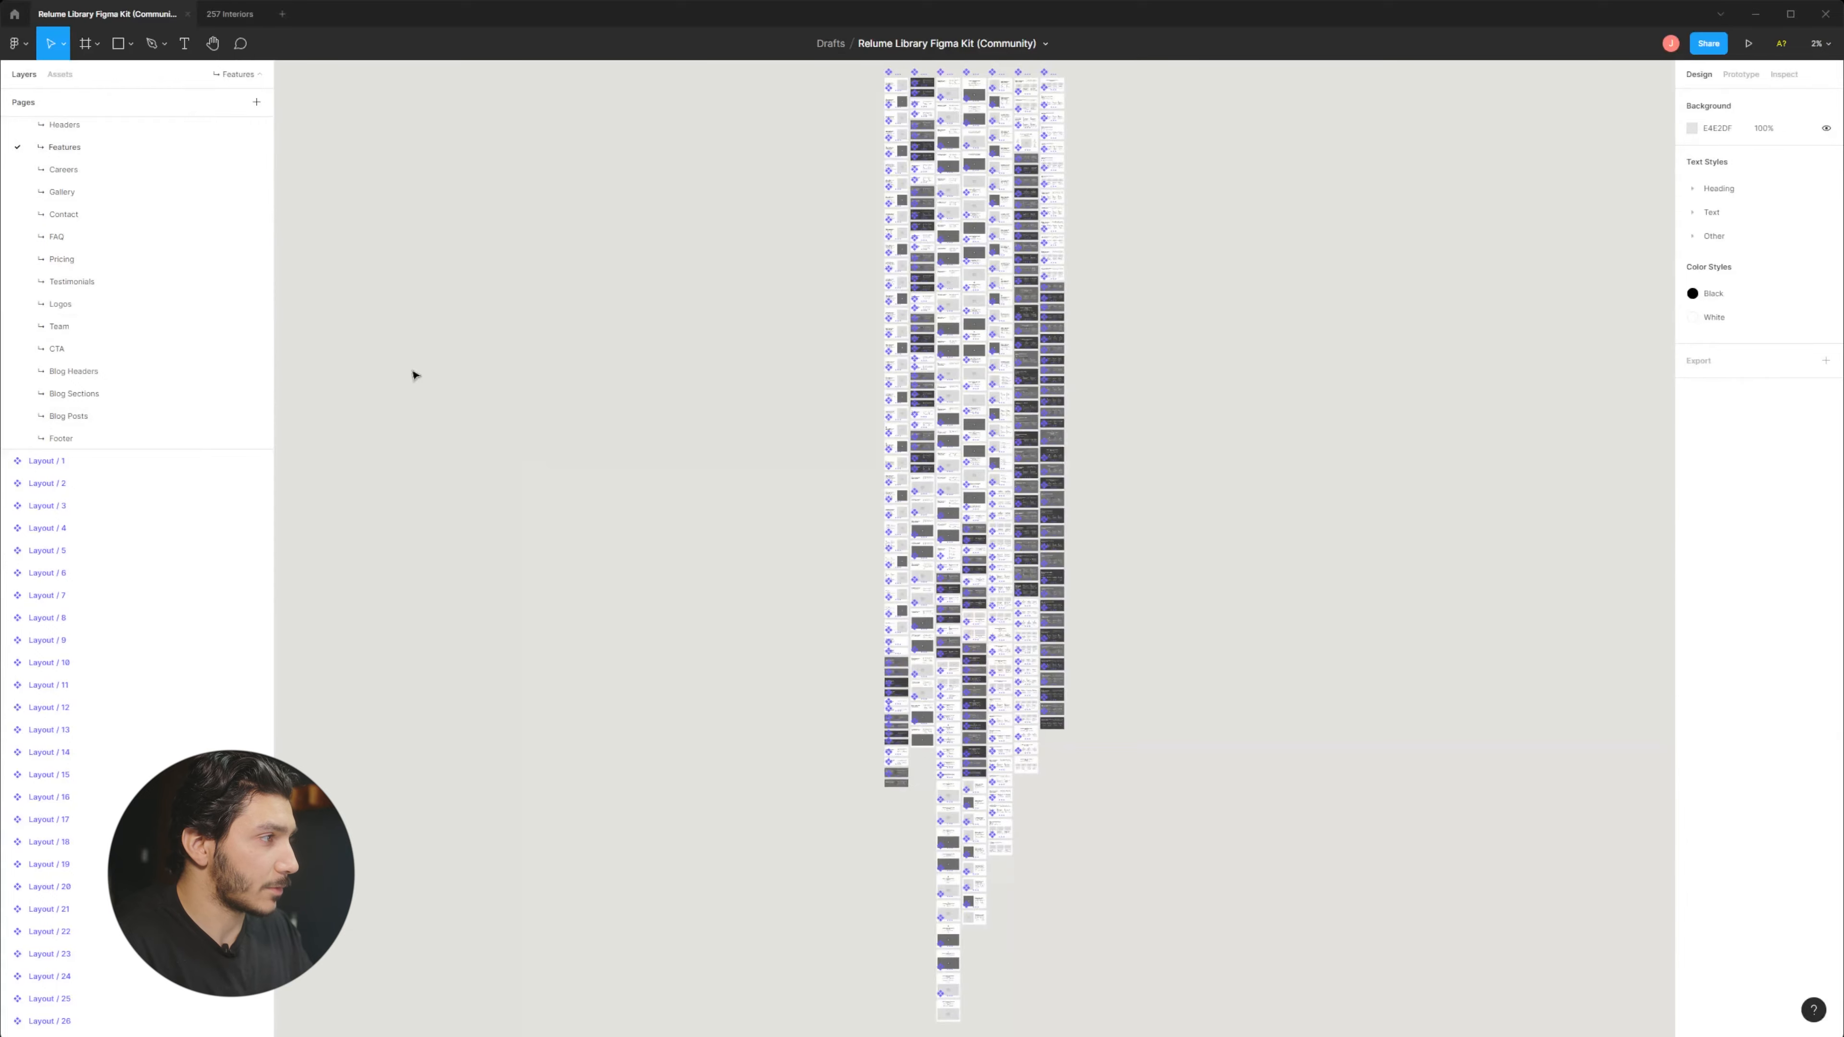
{"action": "left_click_drag", "start_coordinate": [773, 351], "coordinate": [696, 383]}
{"action": "scroll", "coordinate": [695, 383], "scroll_direction": "up", "scroll_amount": 10}
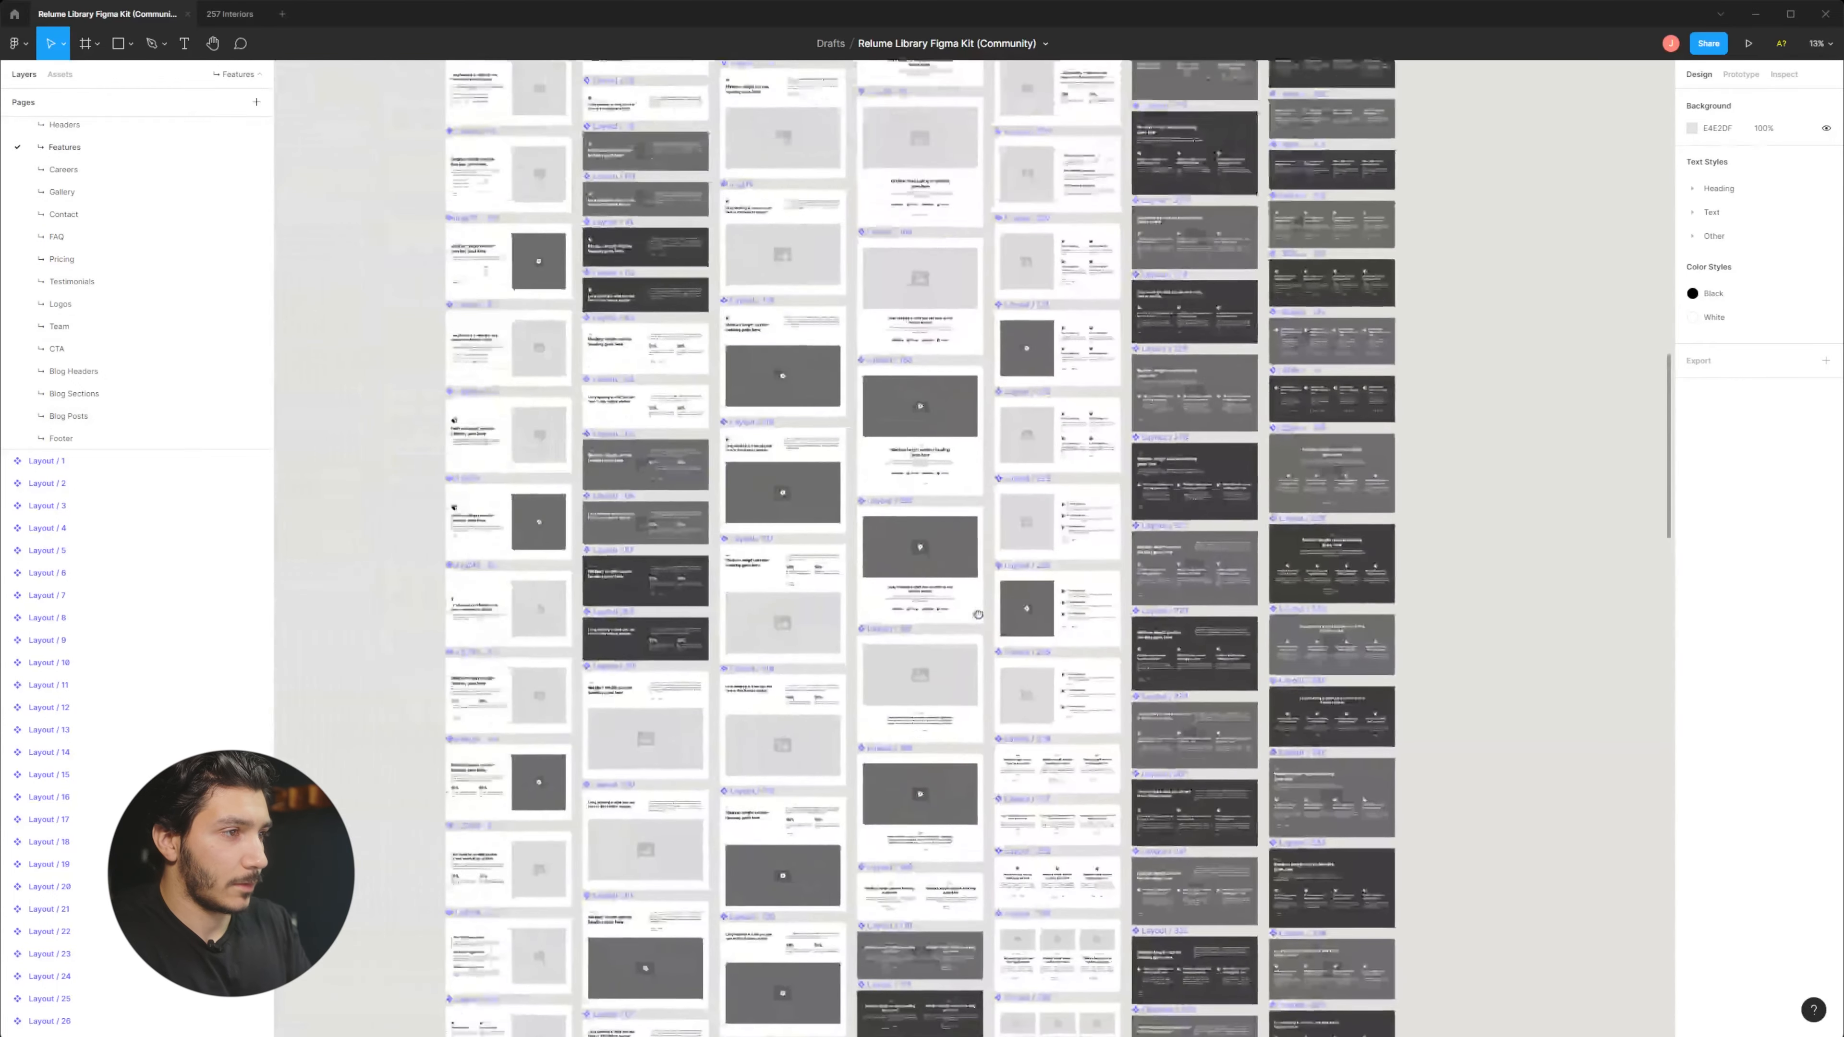
{"action": "scroll", "coordinate": [878, 558], "scroll_direction": "down", "scroll_amount": 5}
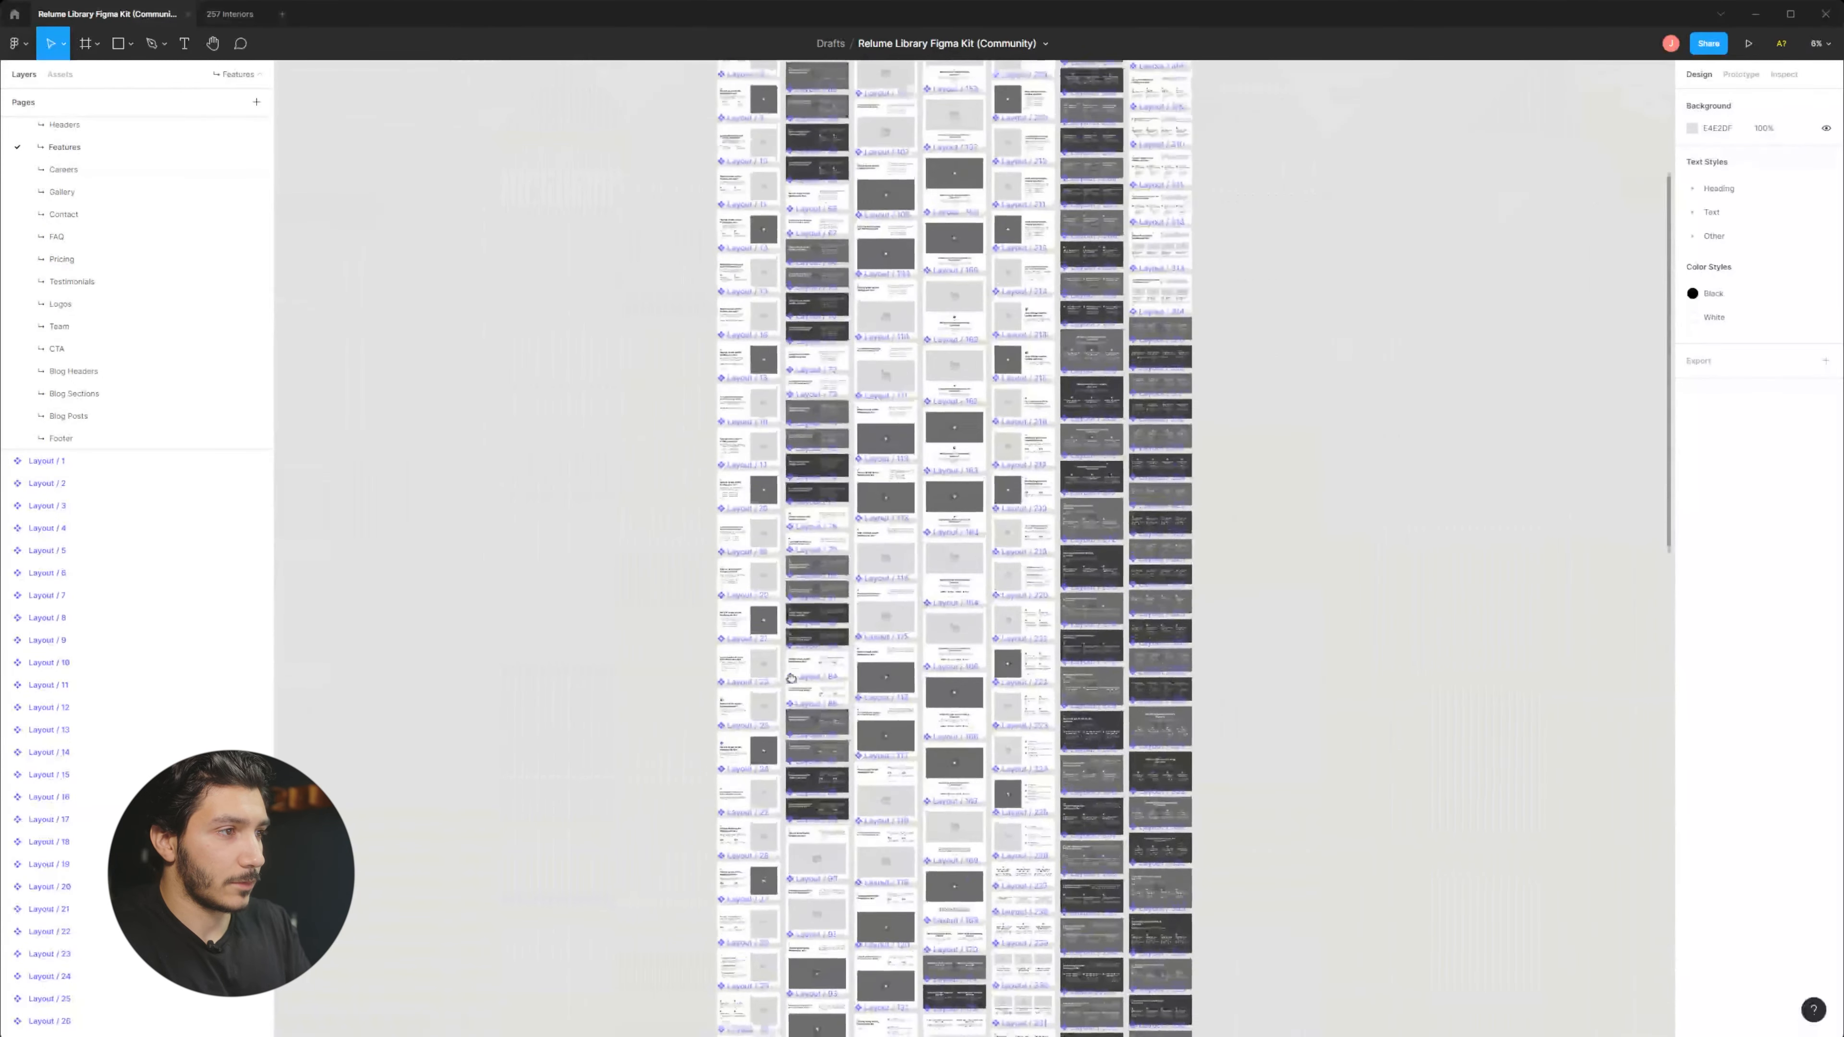
{"action": "scroll", "coordinate": [893, 452], "scroll_direction": "up", "scroll_amount": 2}
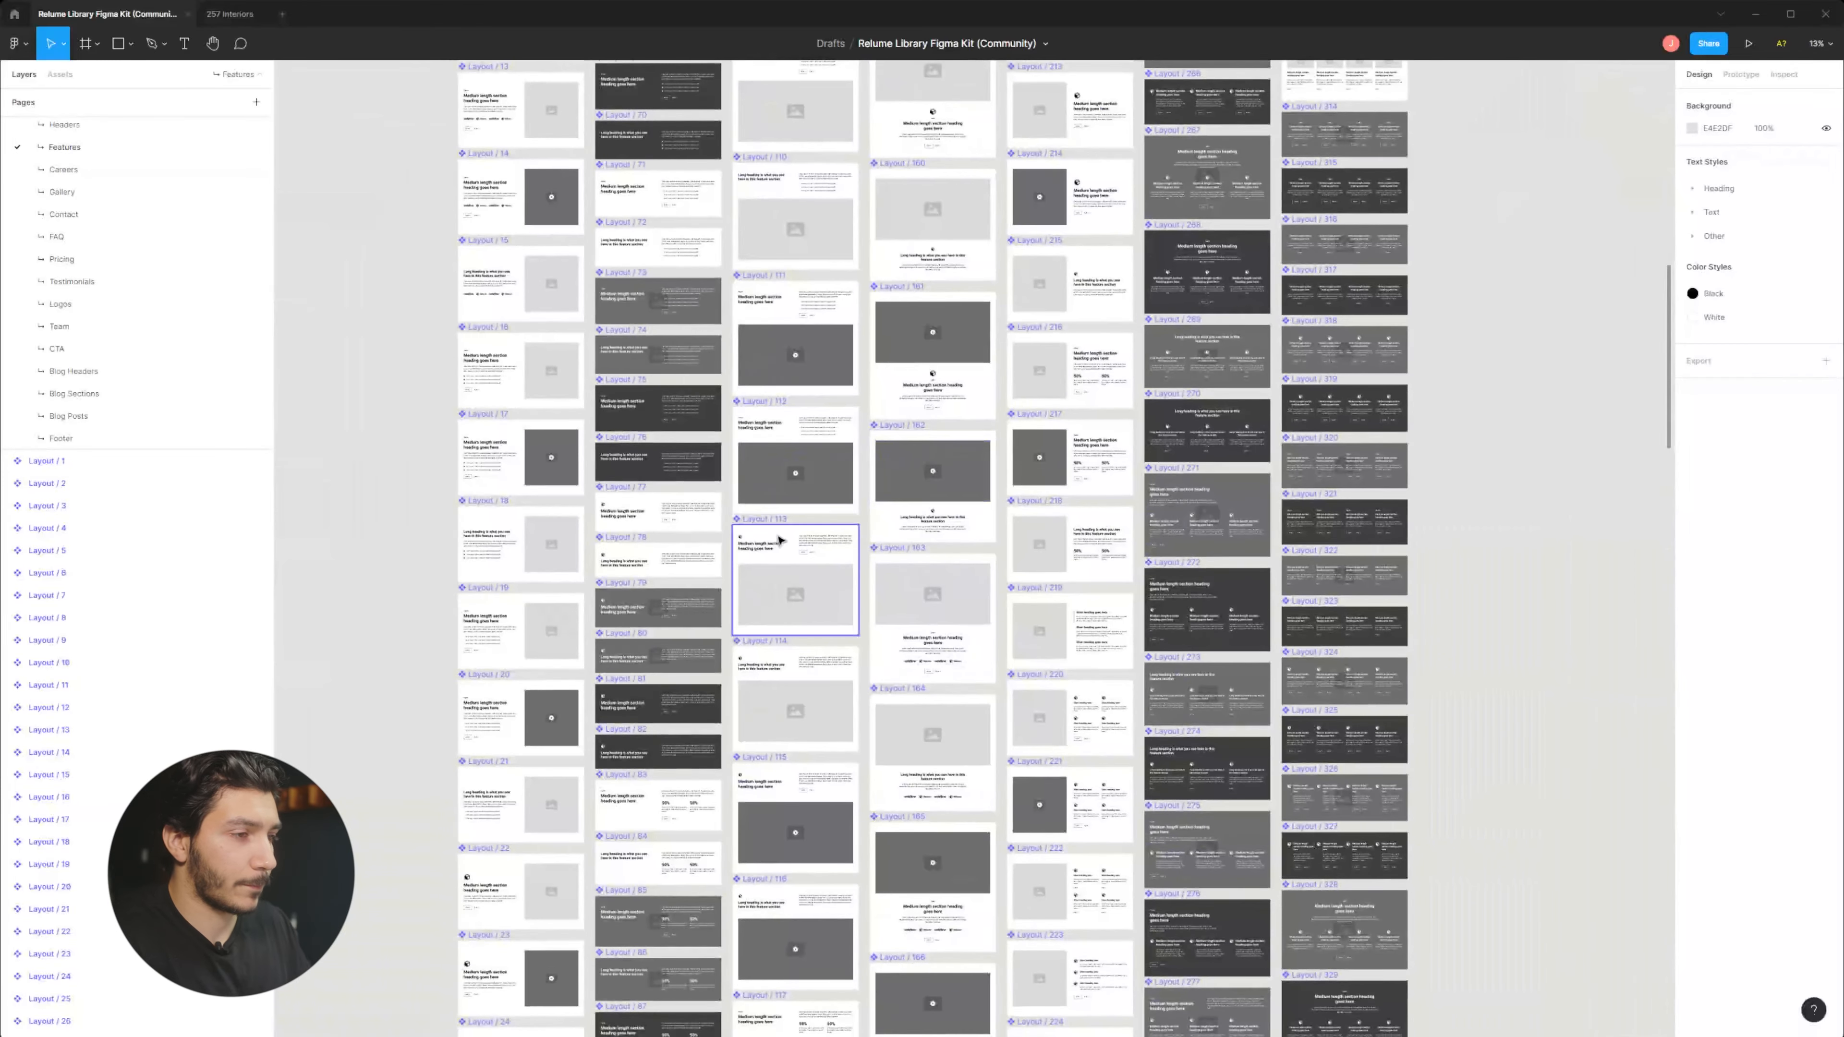
{"action": "scroll", "coordinate": [633, 618], "scroll_direction": "up", "scroll_amount": 10}
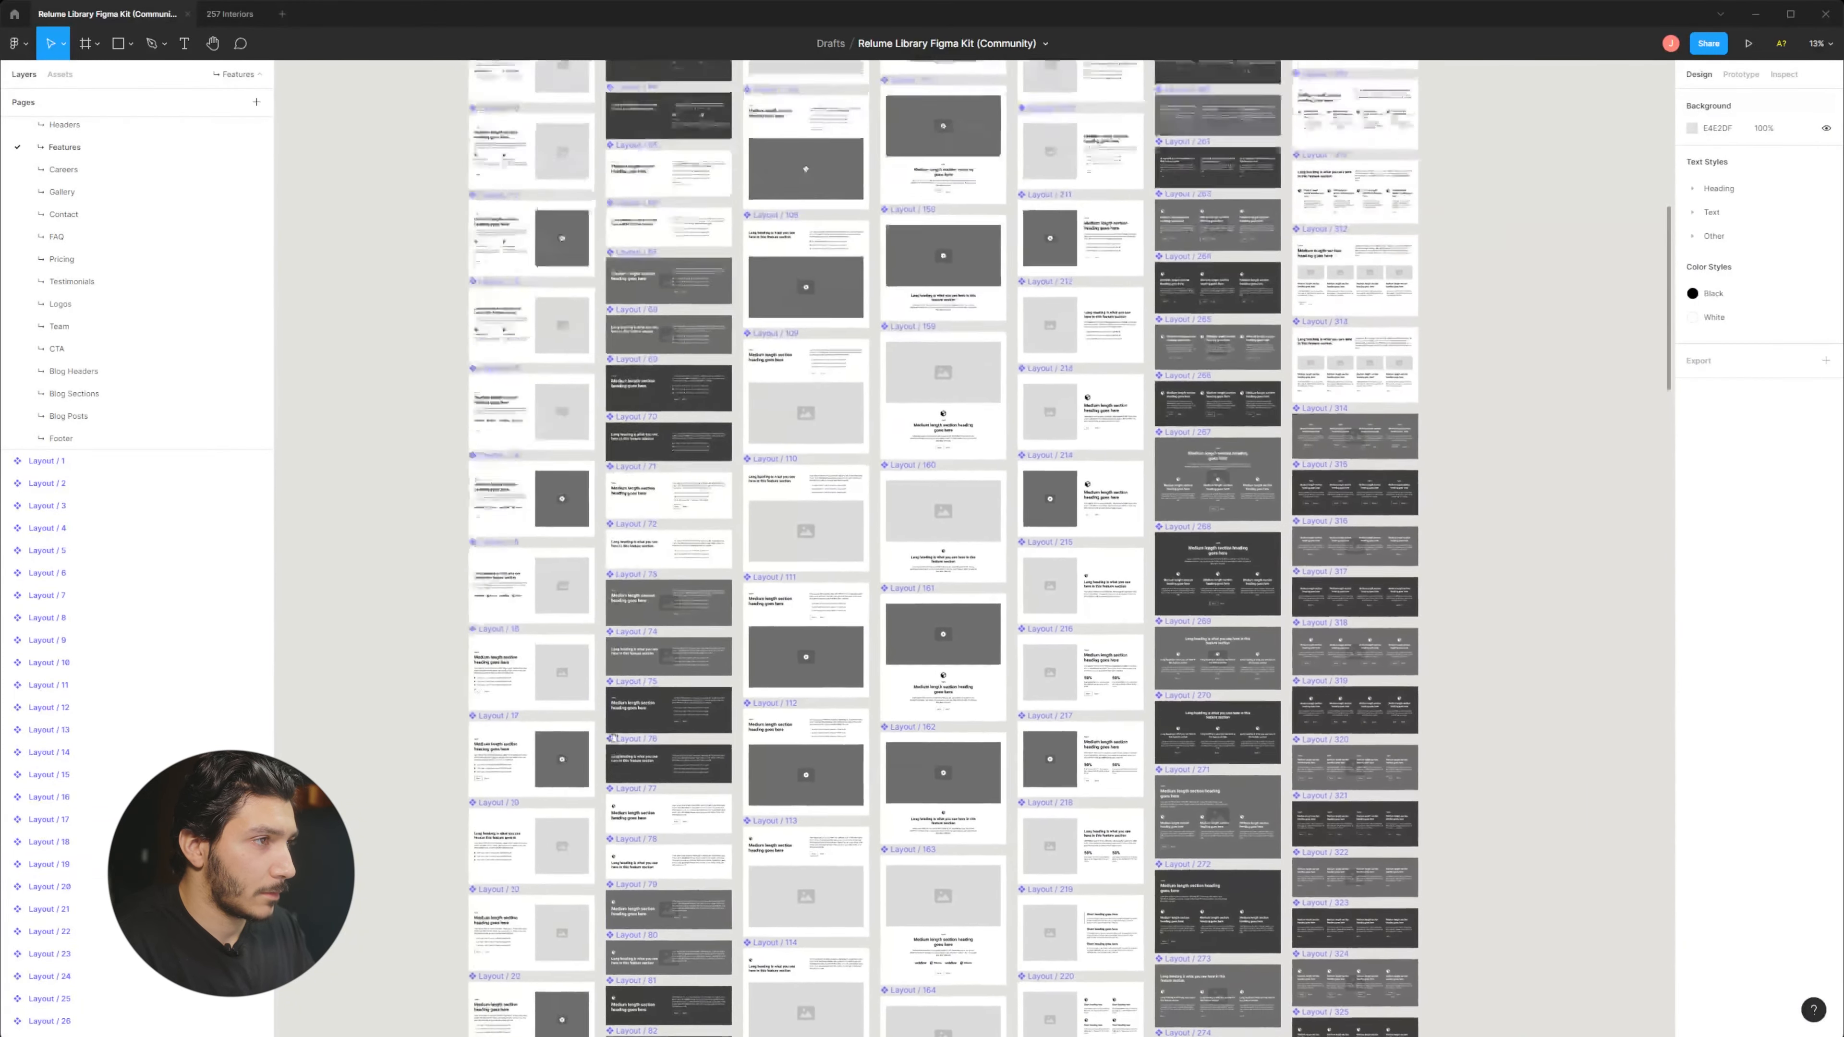
{"action": "scroll", "coordinate": [710, 436], "scroll_direction": "up", "scroll_amount": 4}
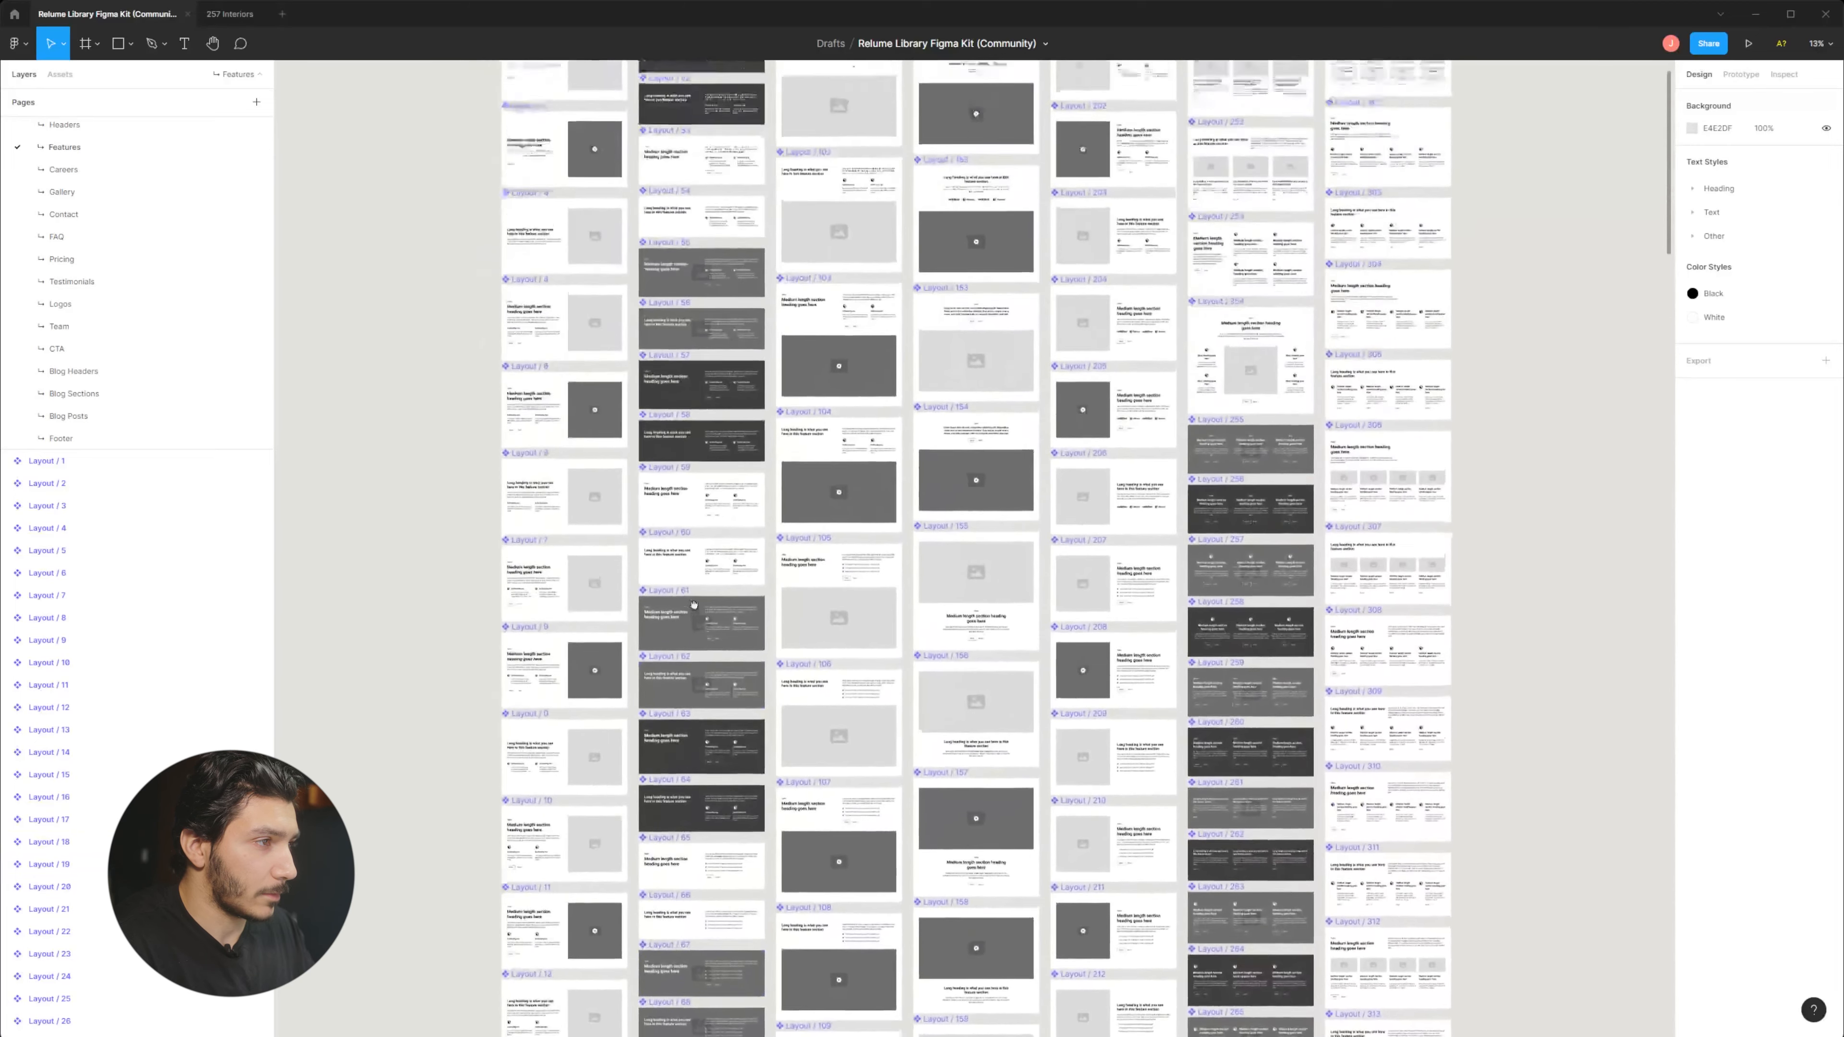
{"action": "scroll", "coordinate": [686, 497], "scroll_direction": "up", "scroll_amount": 1}
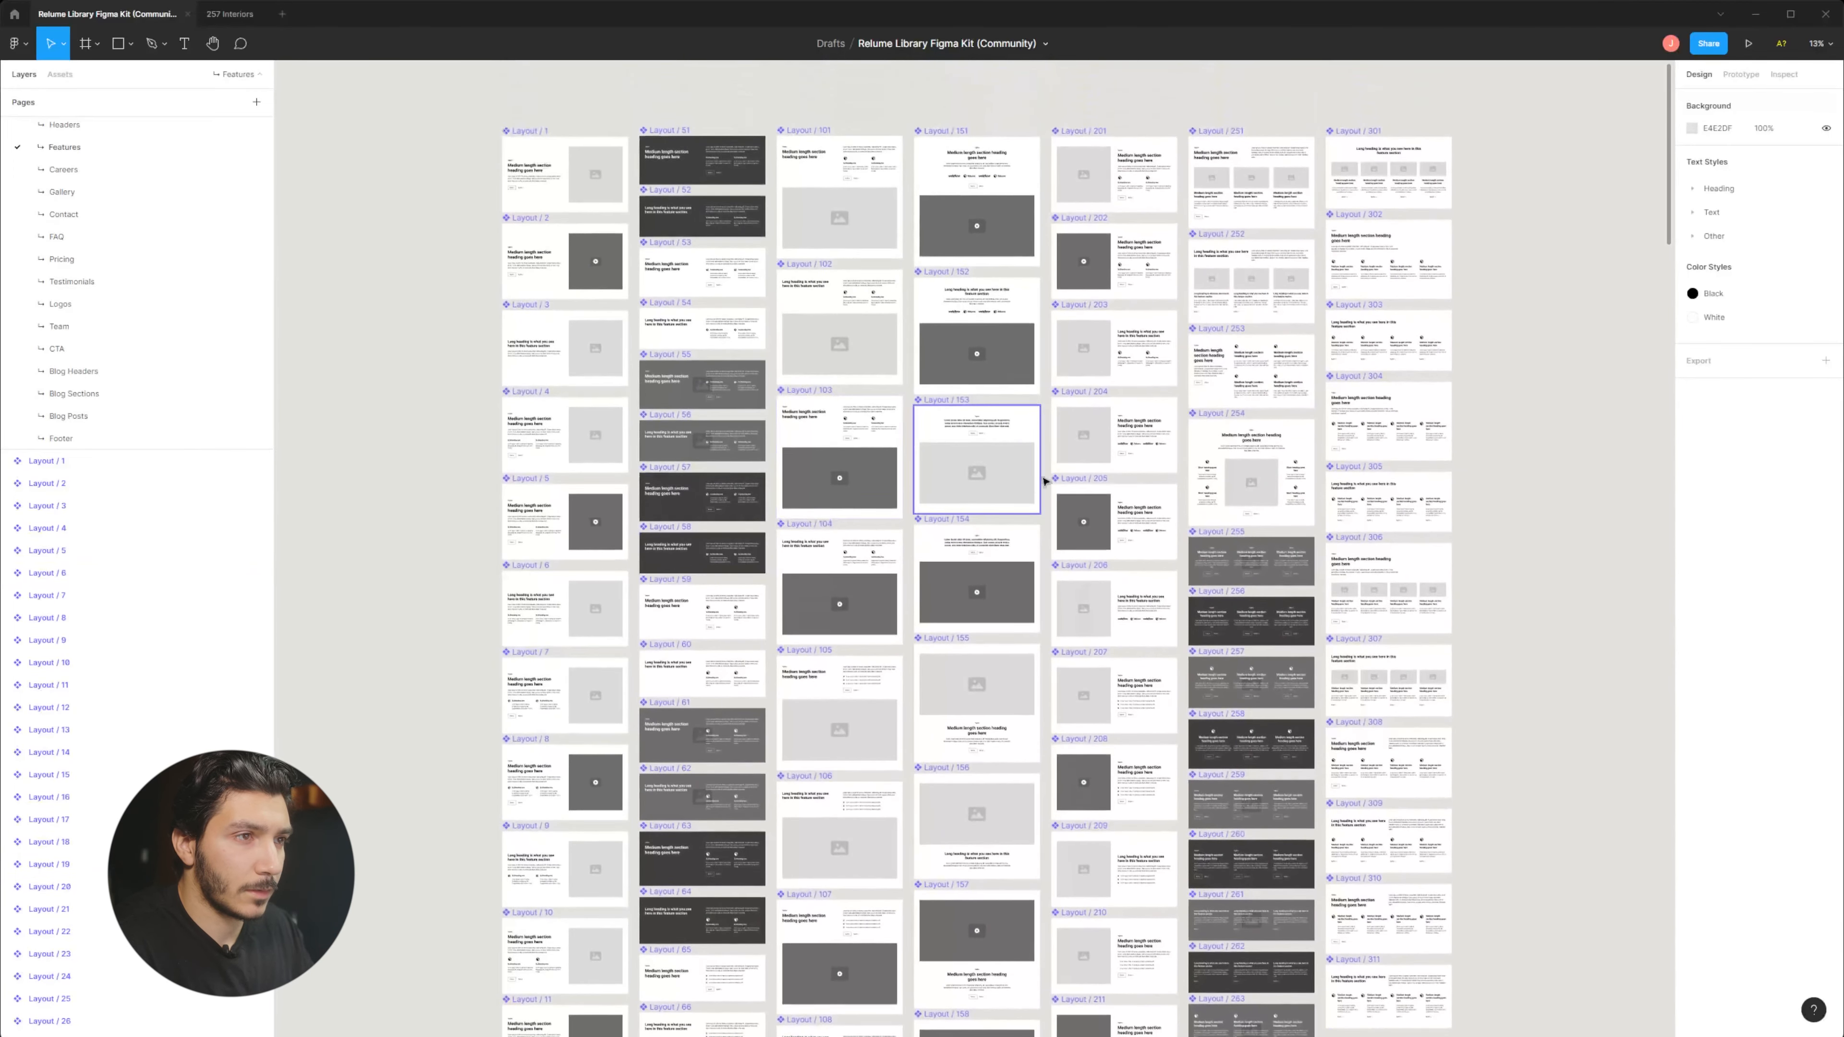
{"action": "scroll", "coordinate": [1205, 438], "scroll_direction": "right", "scroll_amount": 4}
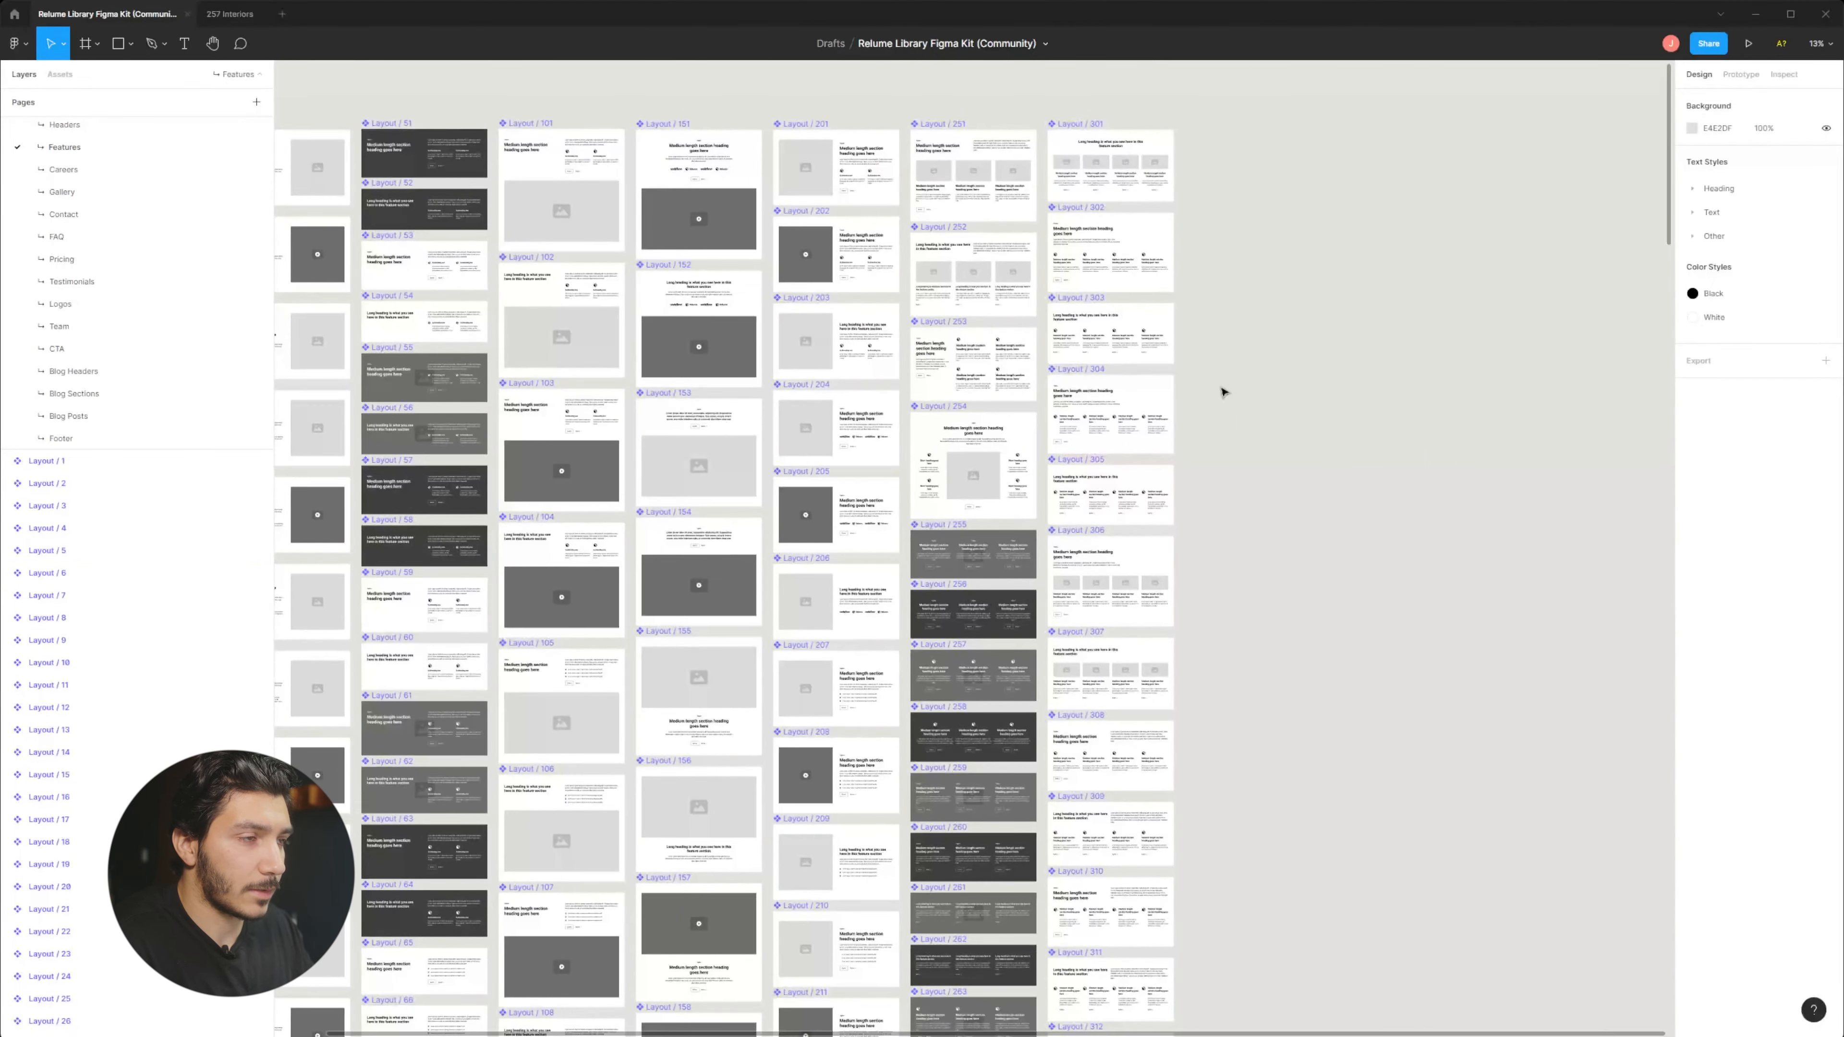
{"action": "left_click_drag", "start_coordinate": [1151, 390], "coordinate": [1088, 412]}
{"action": "scroll", "coordinate": [871, 362], "scroll_direction": "left", "scroll_amount": 3}
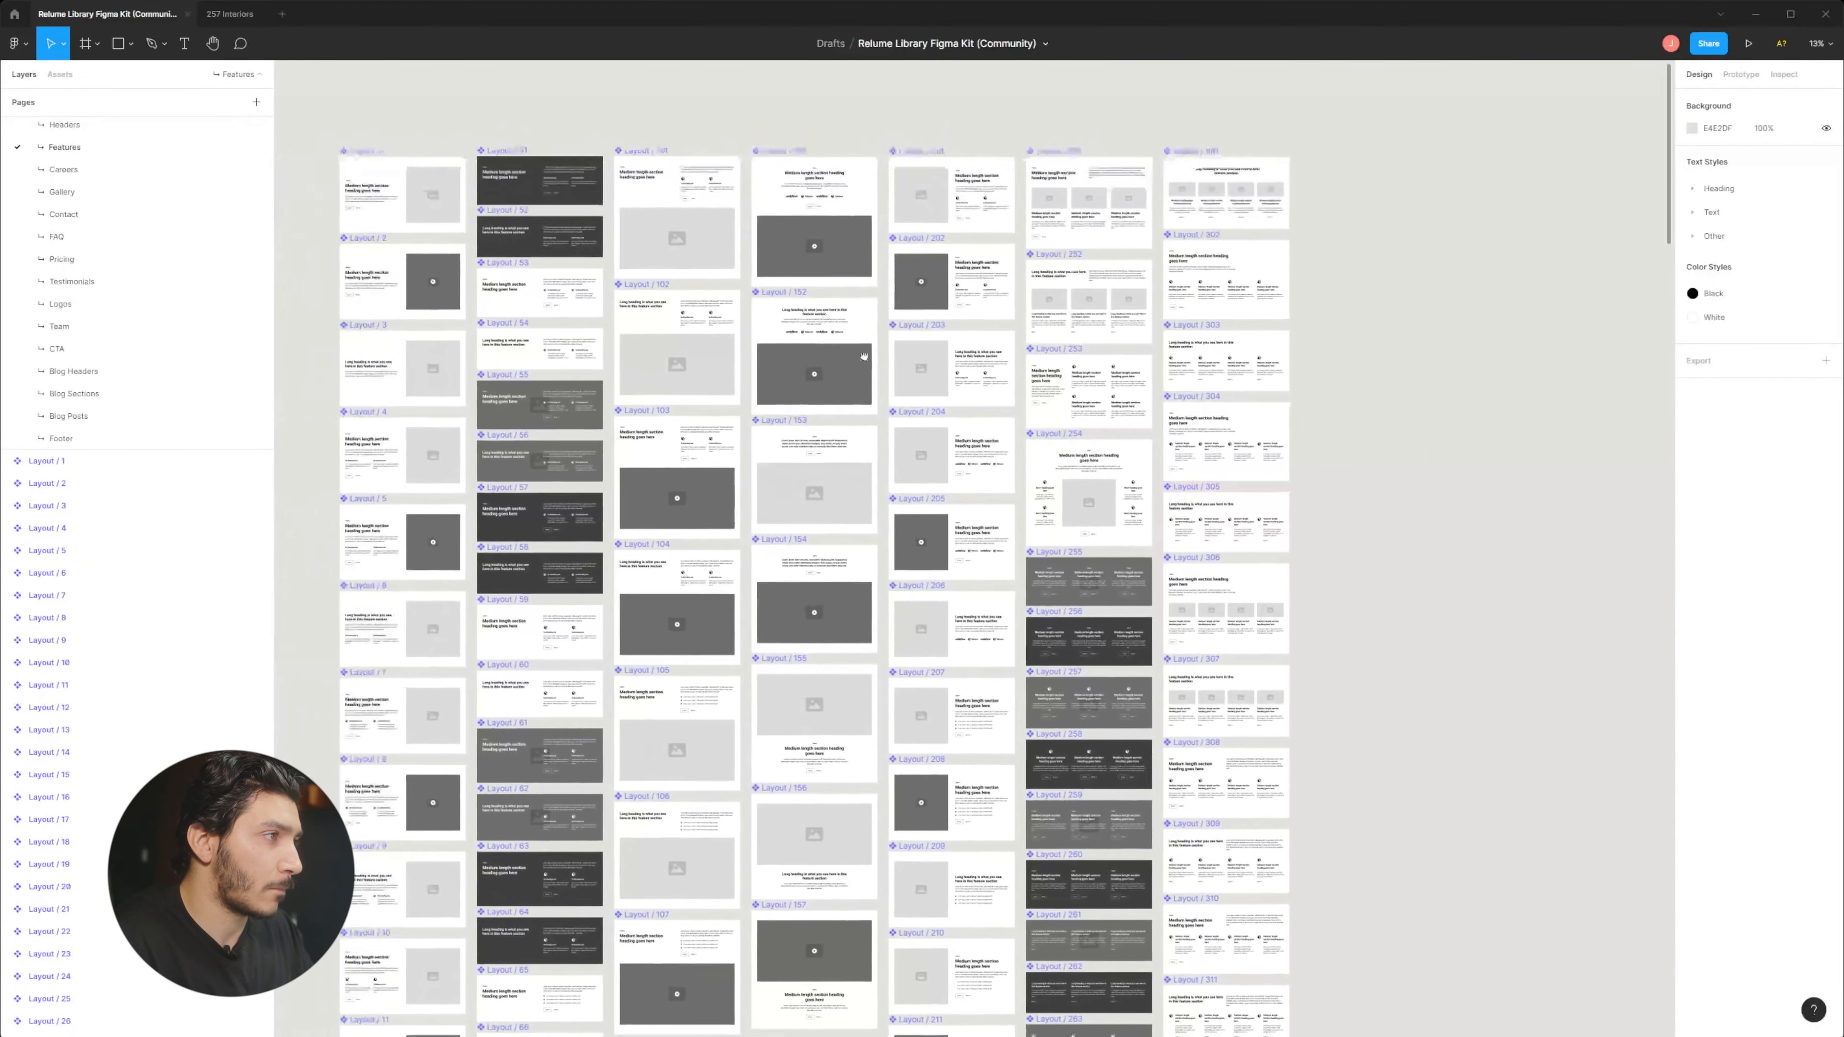
Examine the feature layouts further down the columns, around Layout / 111 to Layout / 128 and their neighbours.
{"action": "scroll", "coordinate": [824, 388], "scroll_direction": "down", "scroll_amount": 7}
{"action": "scroll", "coordinate": [870, 436], "scroll_direction": "left", "scroll_amount": 2}
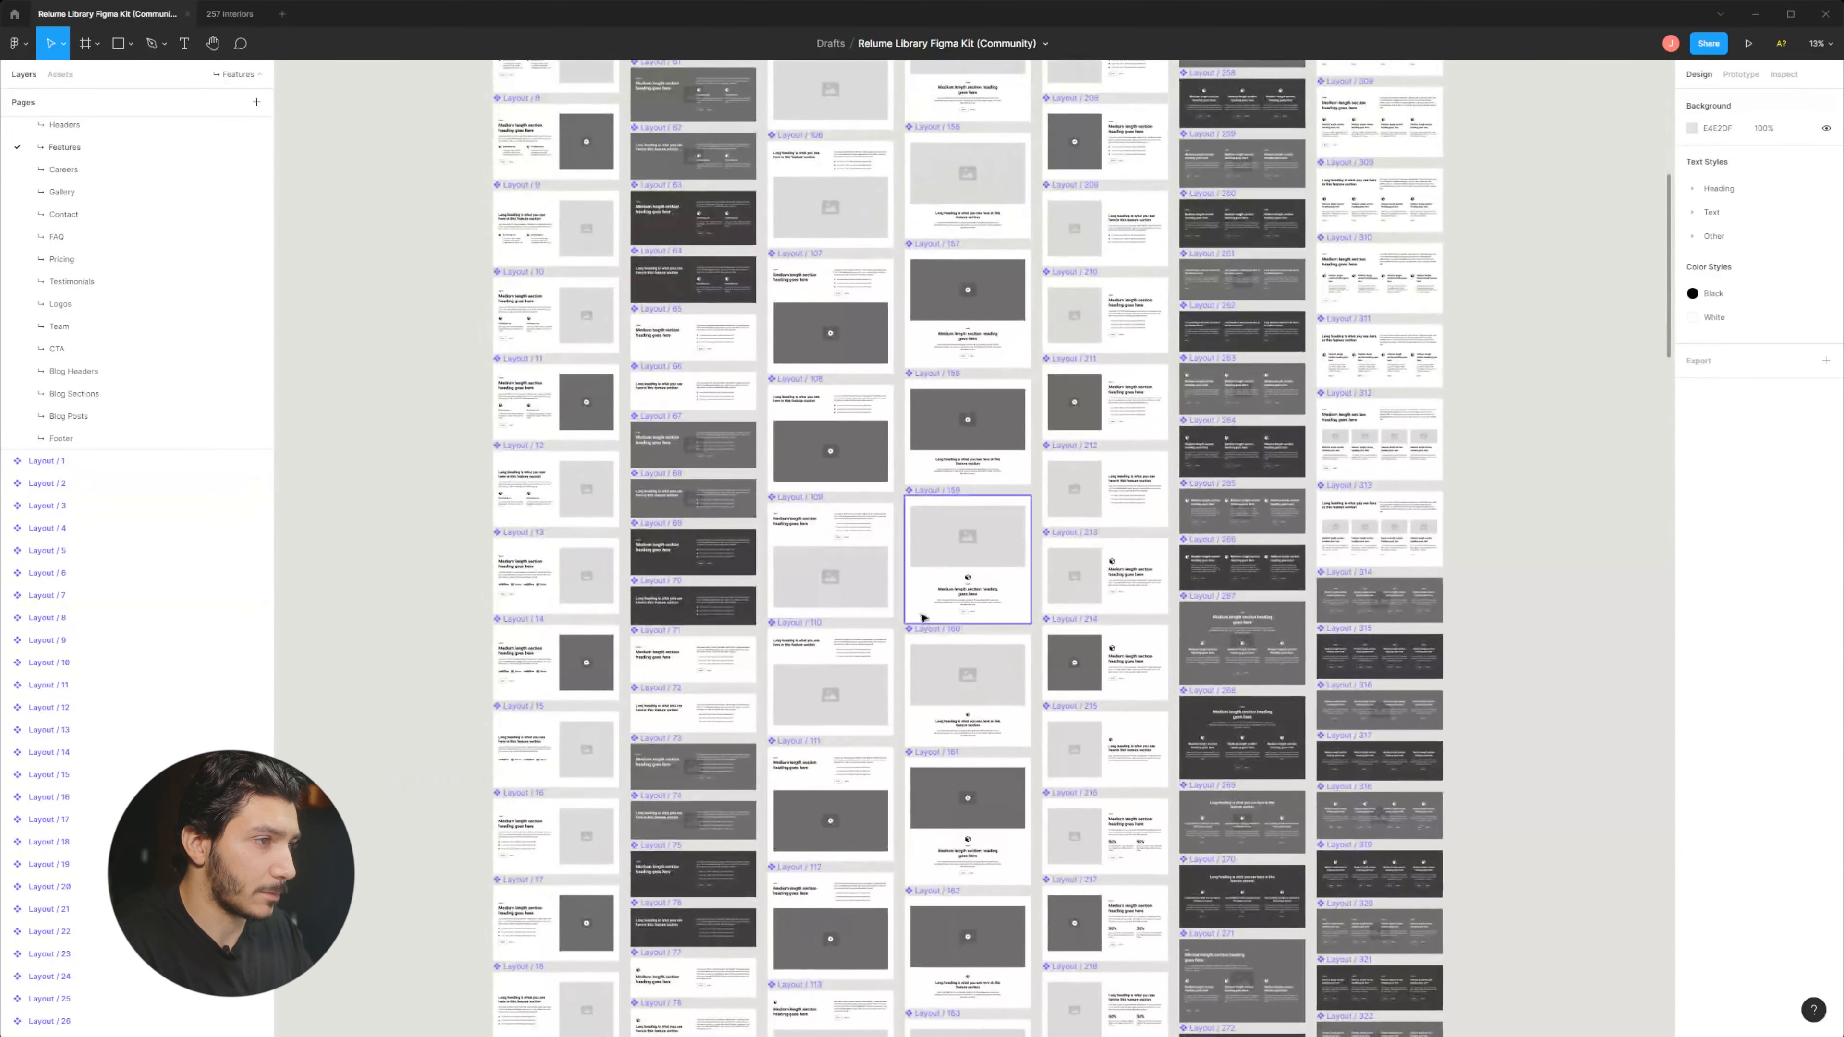
{"action": "scroll", "coordinate": [922, 617], "scroll_direction": "down", "scroll_amount": 2}
{"action": "scroll", "coordinate": [922, 508], "scroll_direction": "left", "scroll_amount": 1}
{"action": "scroll", "coordinate": [846, 646], "scroll_direction": "down", "scroll_amount": 10}
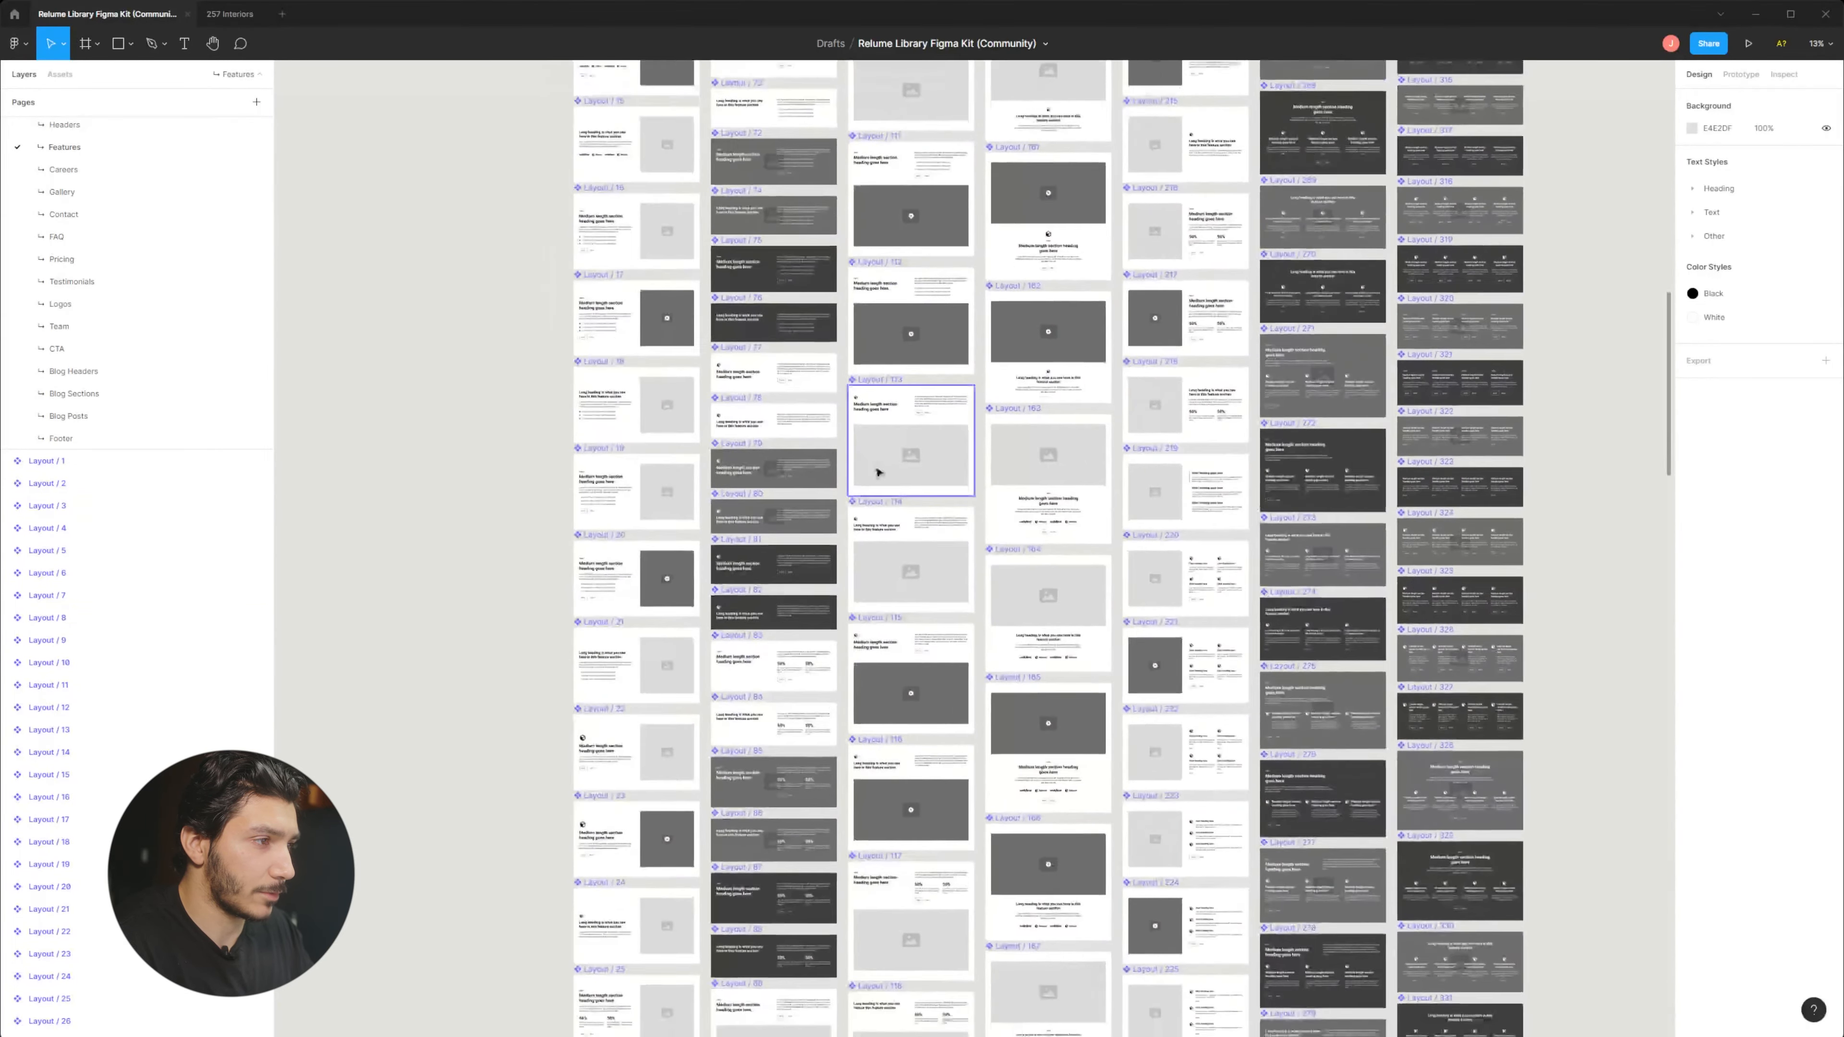
{"action": "scroll", "coordinate": [842, 439], "scroll_direction": "right", "scroll_amount": 1}
{"action": "scroll", "coordinate": [842, 439], "scroll_direction": "down", "scroll_amount": 6}
{"action": "scroll", "coordinate": [842, 439], "scroll_direction": "right", "scroll_amount": 2}
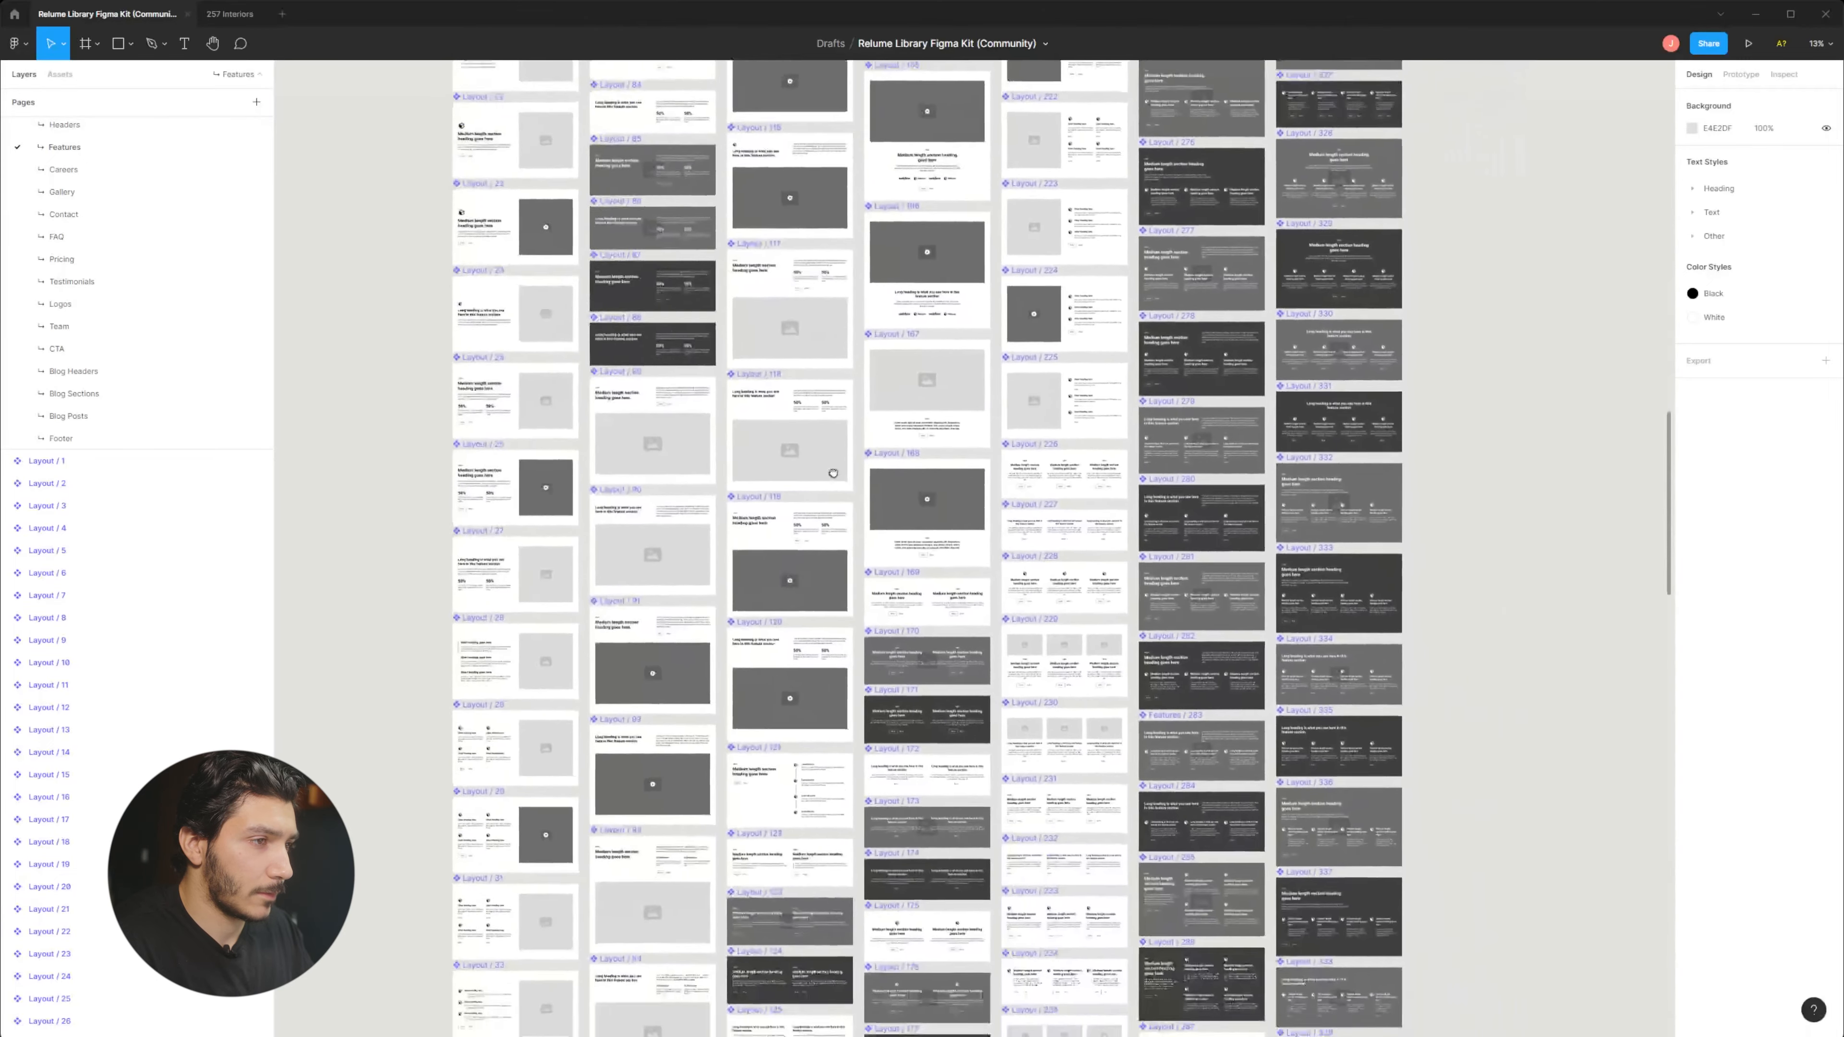
{"action": "scroll", "coordinate": [828, 334], "scroll_direction": "down", "scroll_amount": 1}
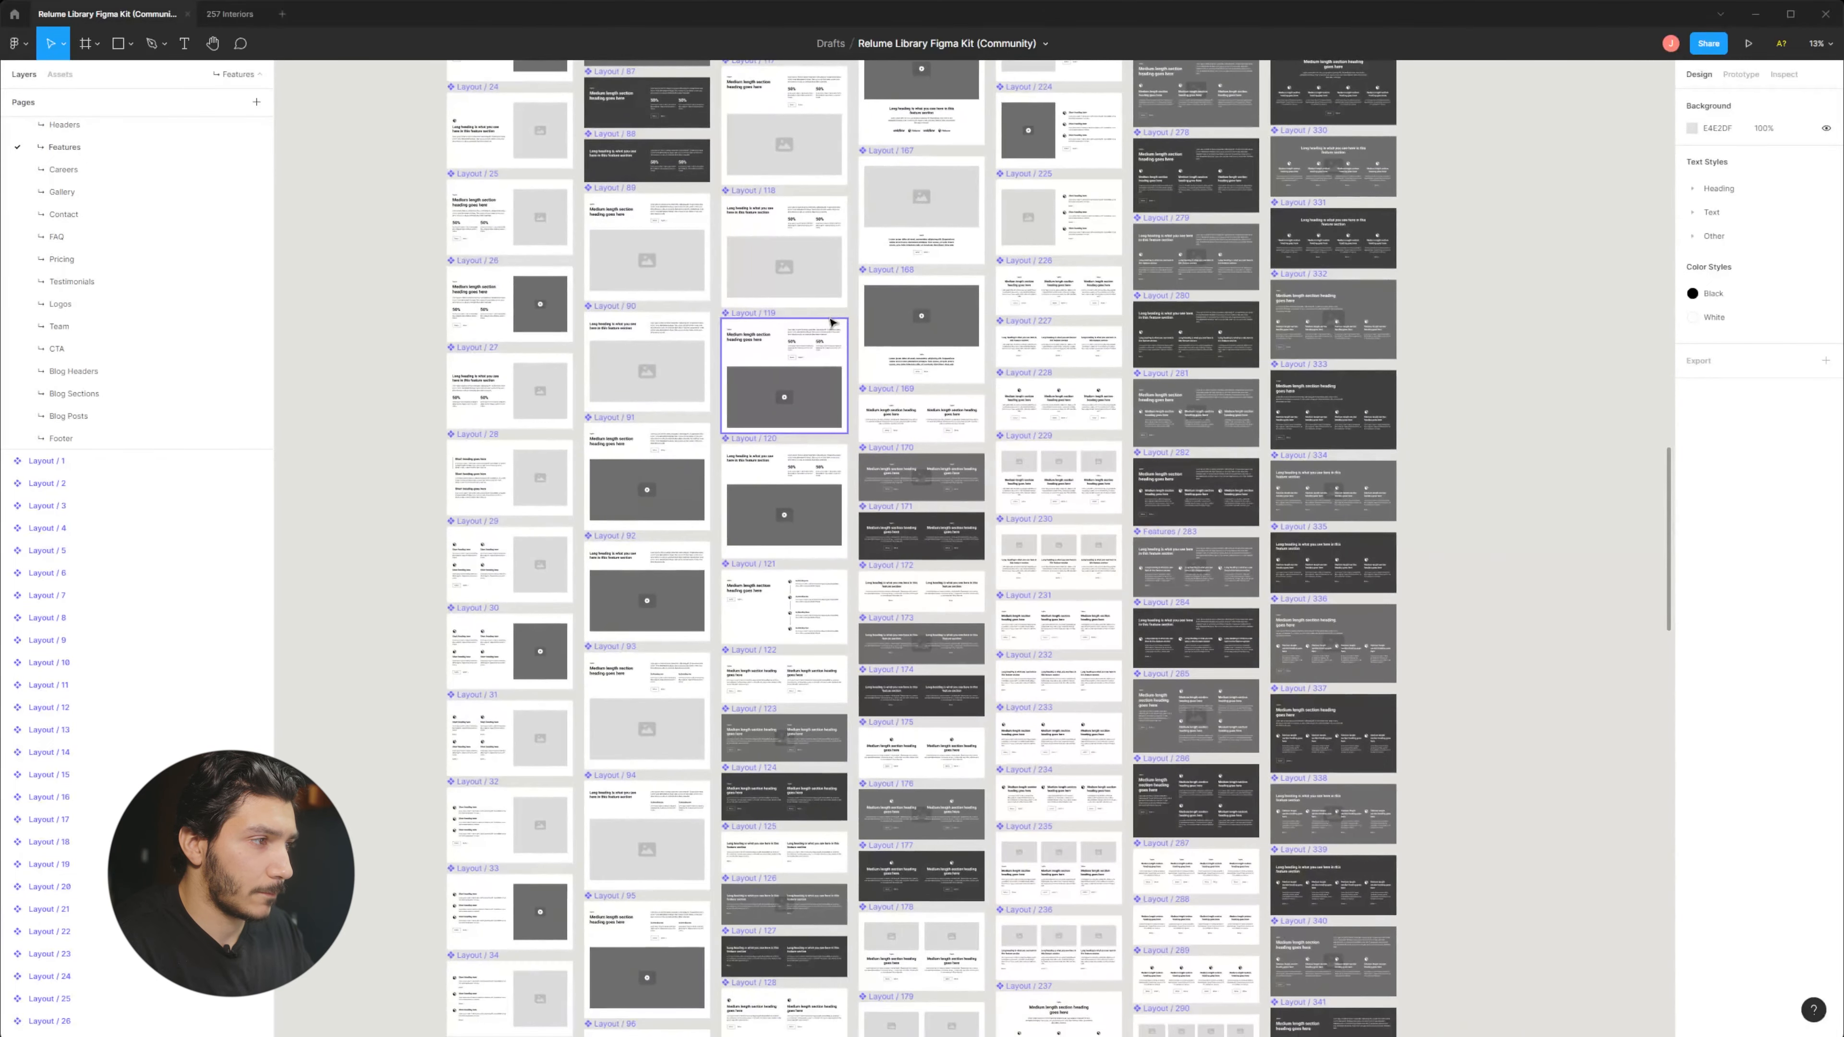
Copy Layout / 29 from the library's Features page and paste it into the Home Page frame between the testimonials and the image gallery.
{"action": "left_click", "coordinate": [497, 592]}
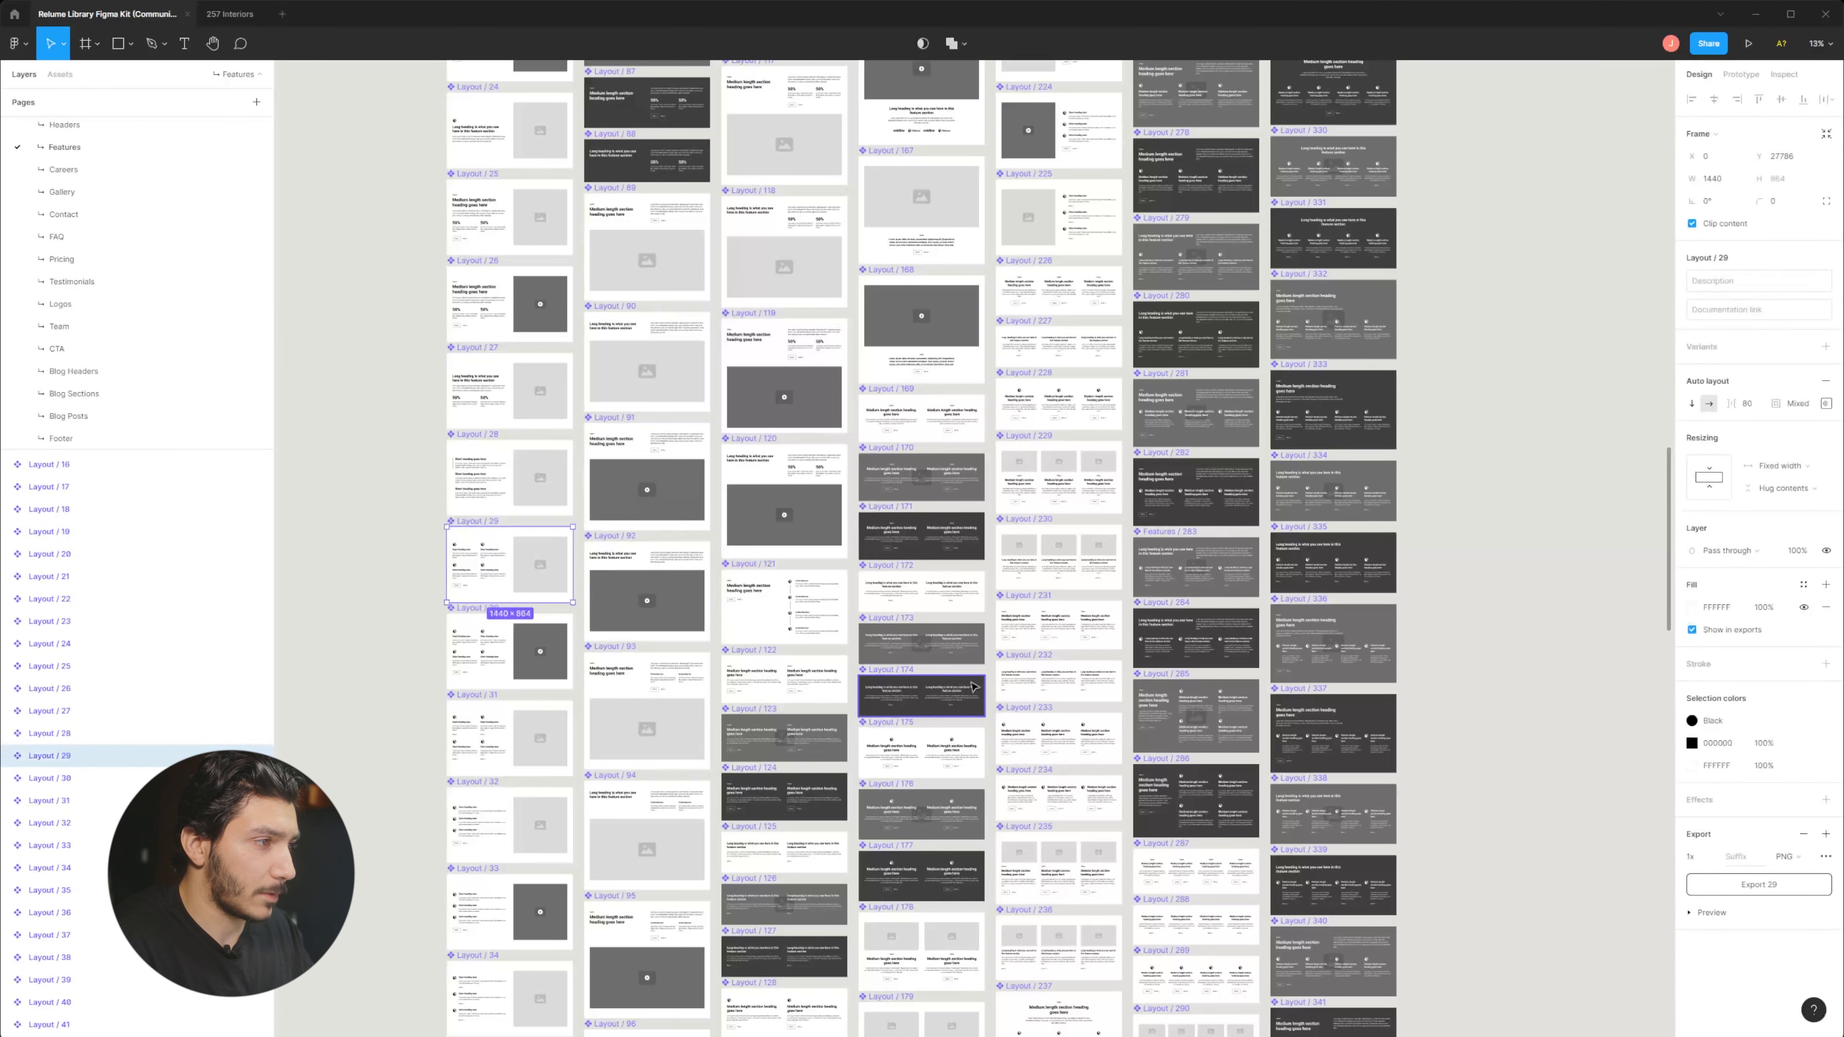
{"action": "scroll", "coordinate": [530, 508], "scroll_direction": "down", "scroll_amount": 2}
{"action": "scroll", "coordinate": [530, 508], "scroll_direction": "left", "scroll_amount": 1}
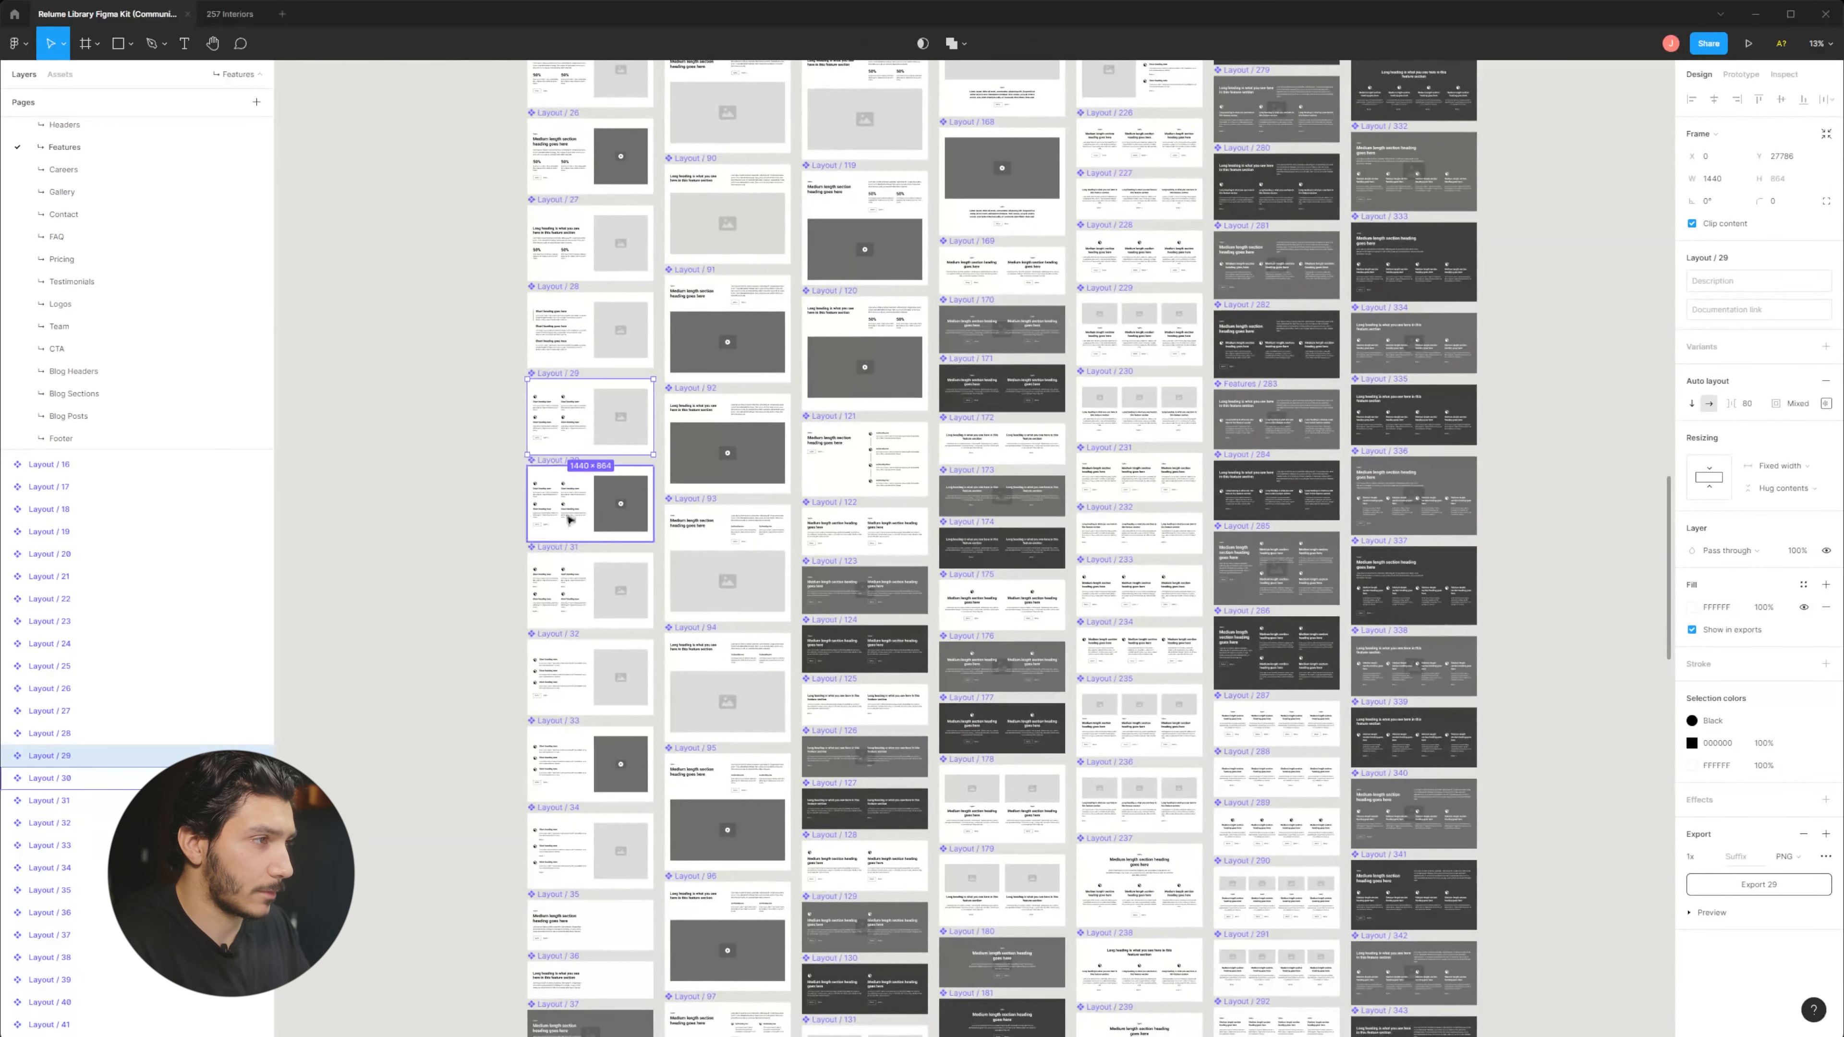
{"action": "left_click", "coordinate": [214, 14]}
{"action": "left_click", "coordinate": [817, 514]}
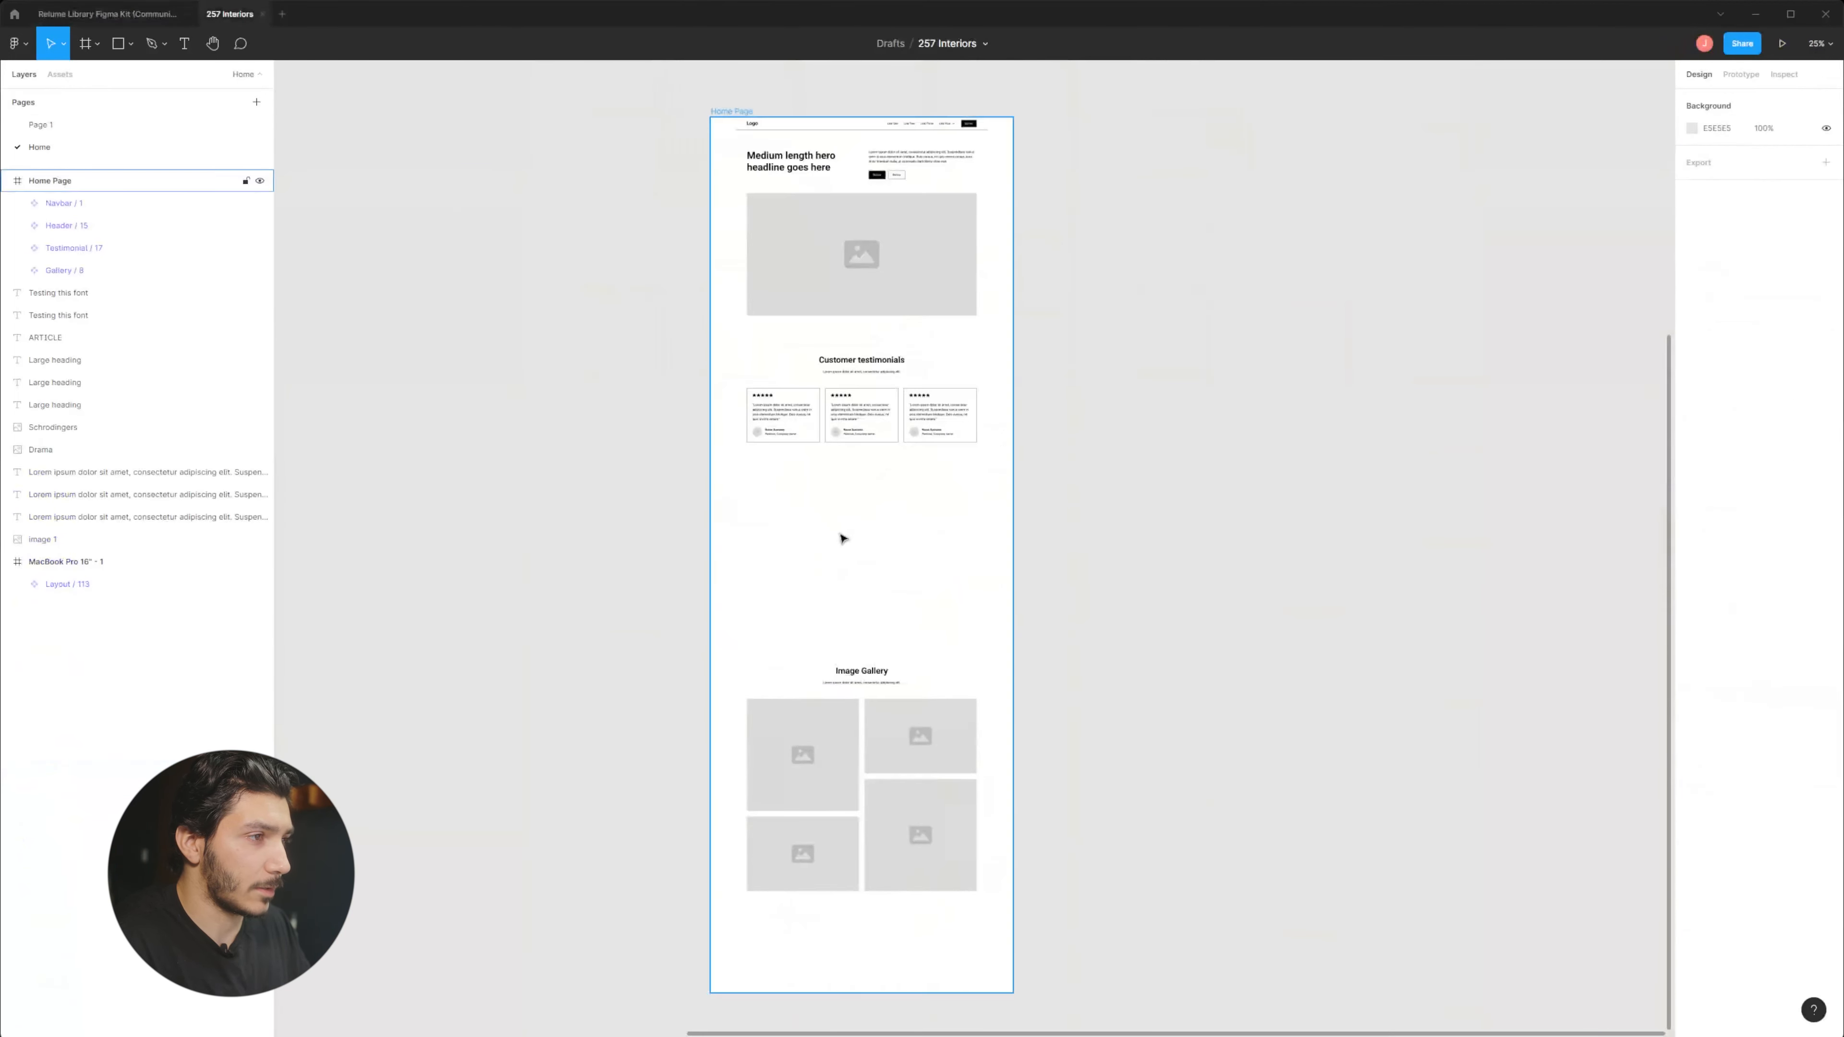
{"action": "key", "text": "ctrl+v"}
{"action": "left_click_drag", "start_coordinate": [953, 594], "coordinate": [939, 599]}
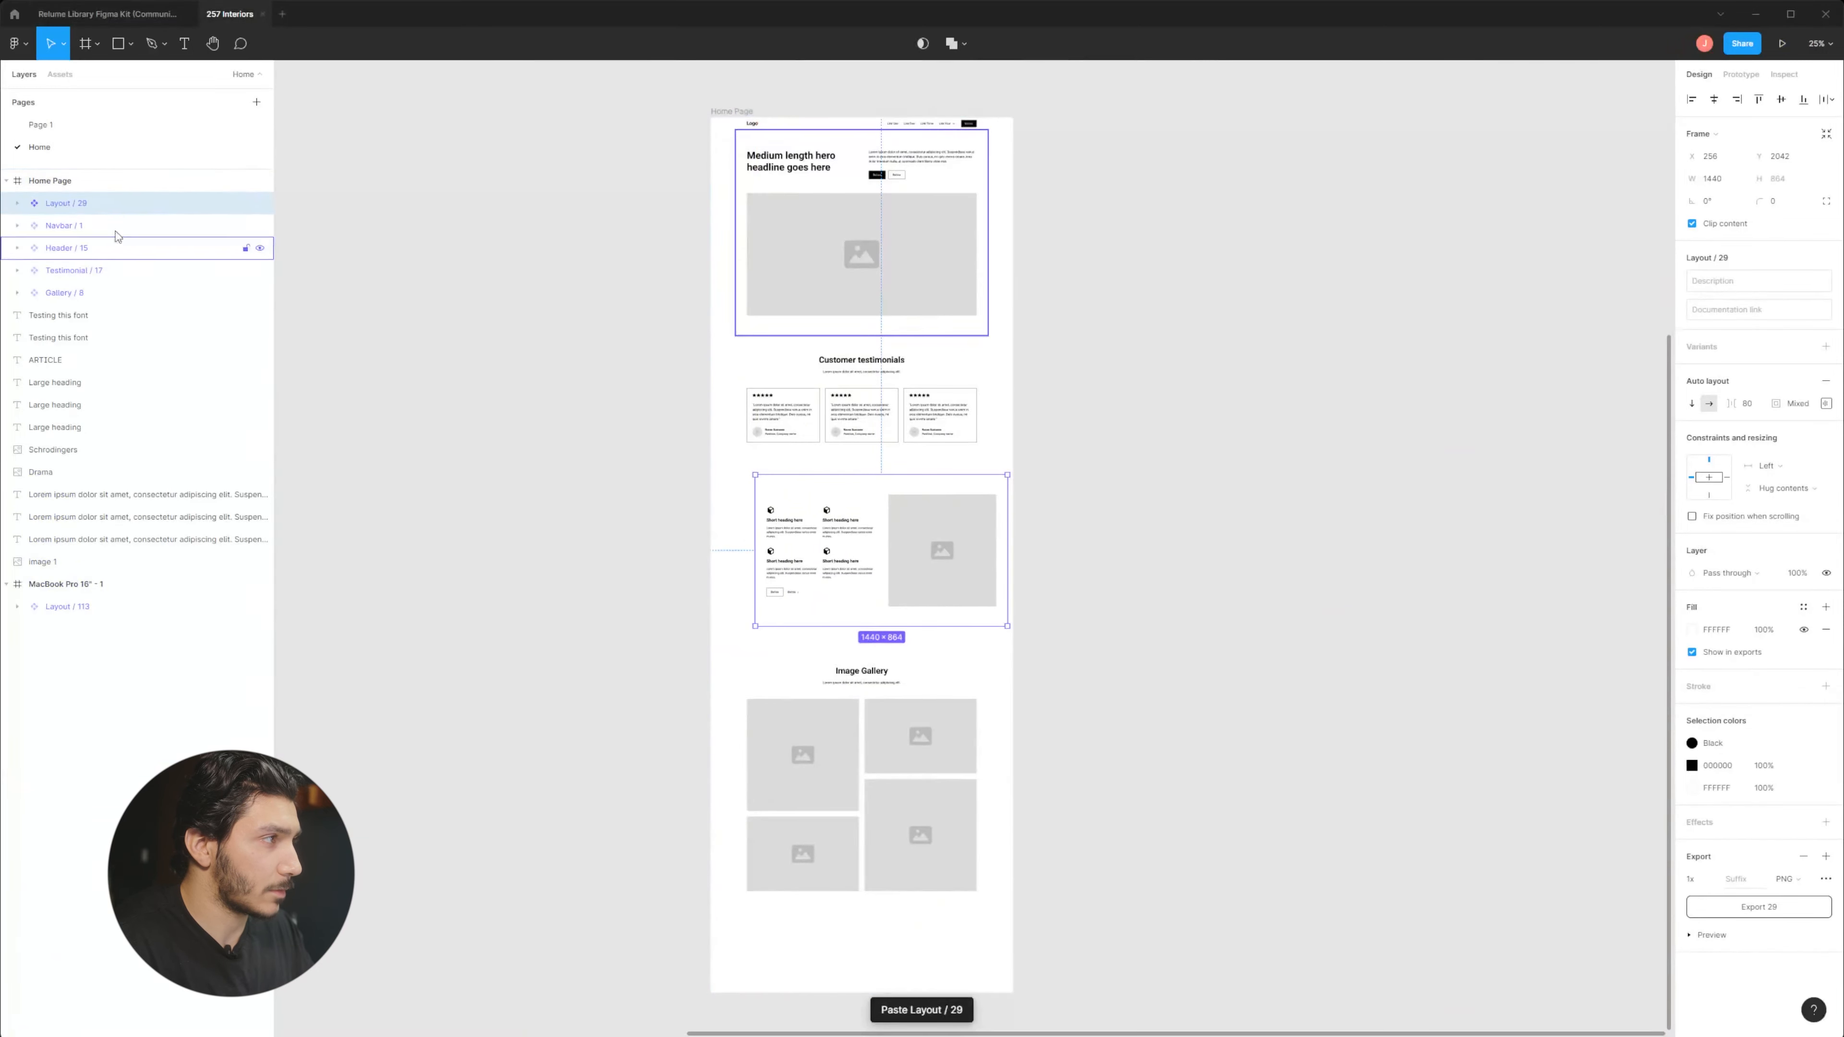
Order the Layout / 29 layer between Testimonial / 17 and Gallery / 8, and center it horizontally within the Home Page frame.
{"action": "left_click_drag", "start_coordinate": [62, 202], "coordinate": [144, 276]}
{"action": "left_click_drag", "start_coordinate": [918, 572], "coordinate": [911, 568]}
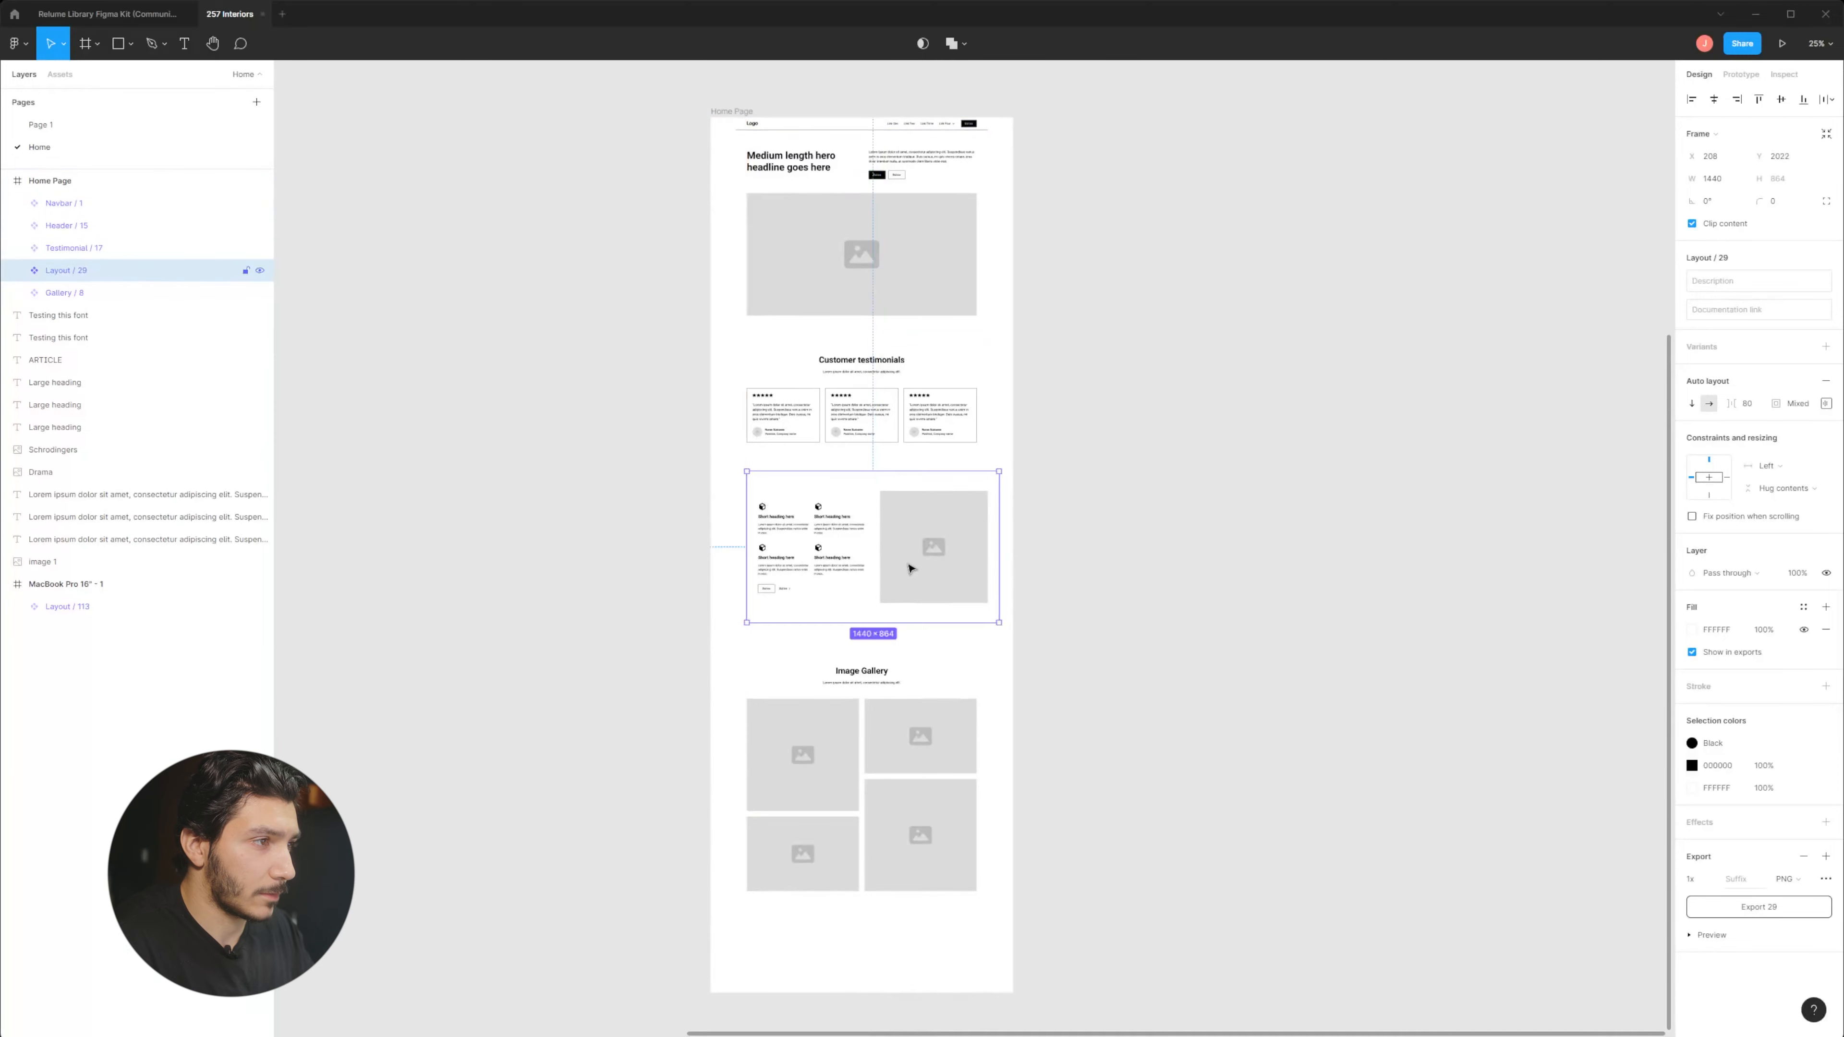
{"action": "left_click", "coordinate": [1716, 102]}
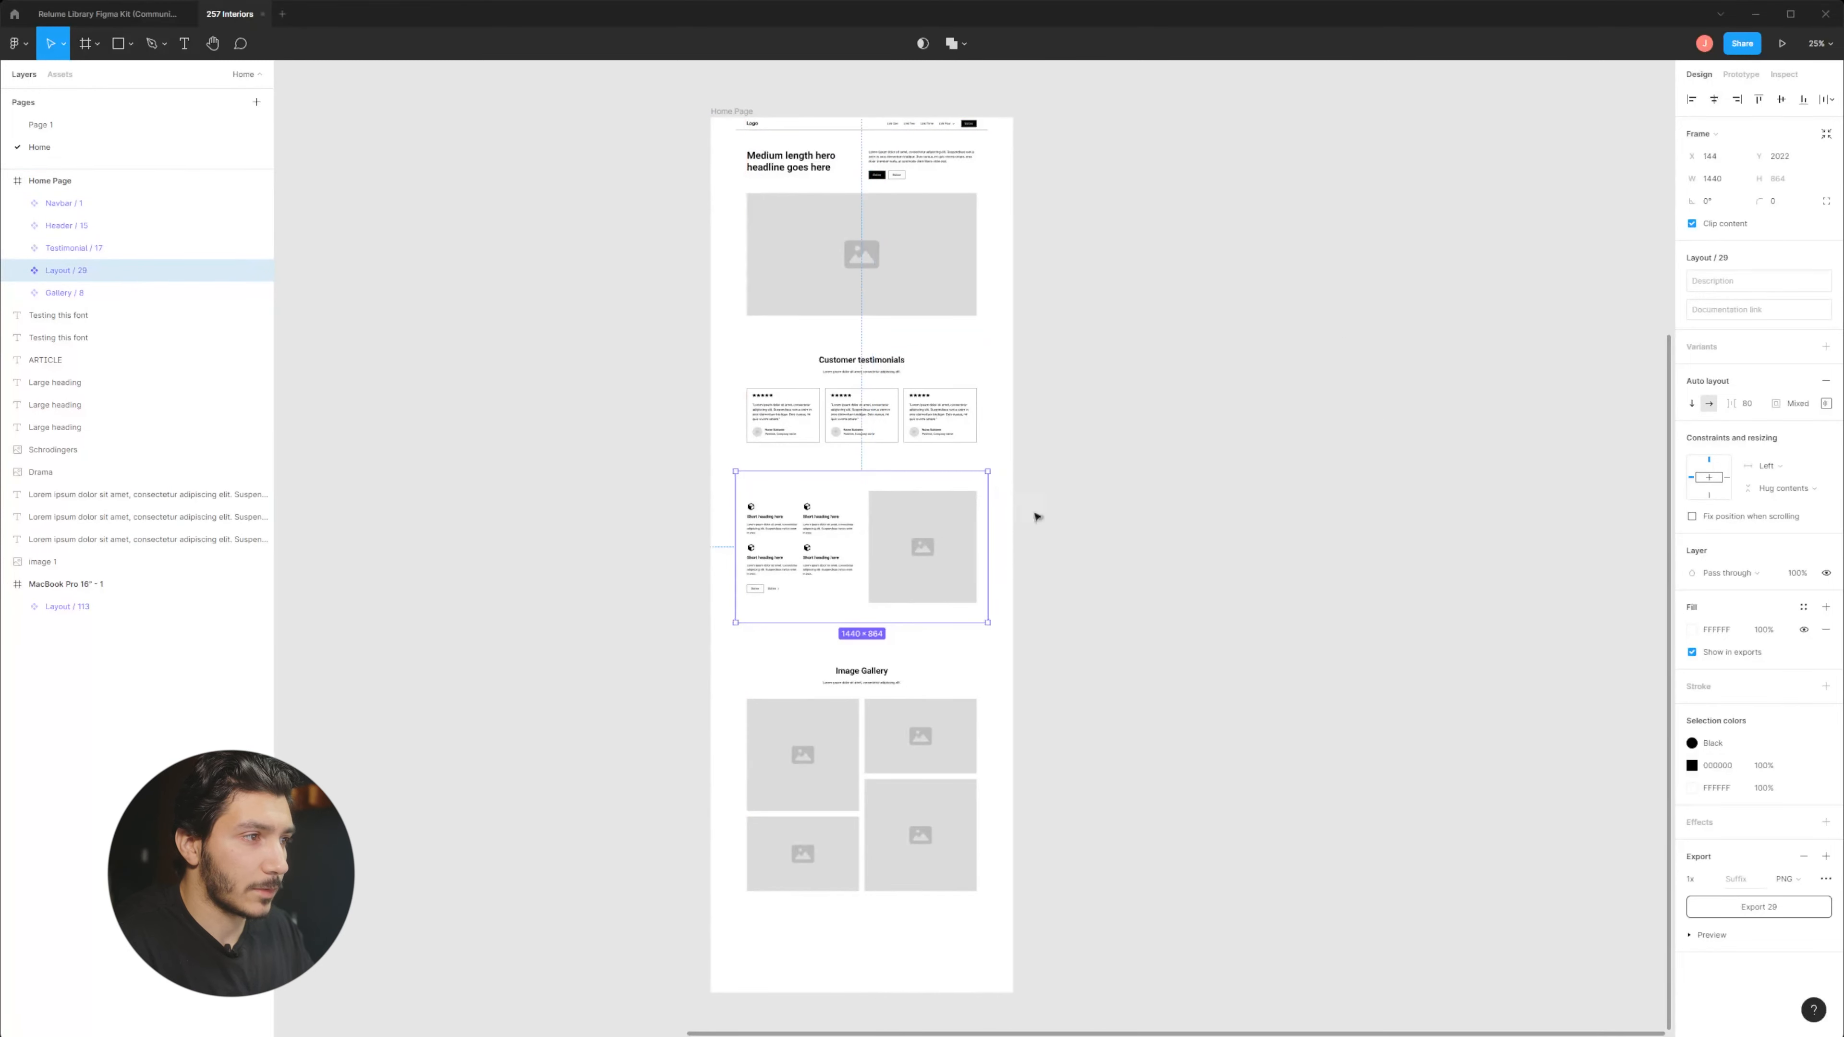
{"action": "left_click", "coordinate": [1119, 494]}
Close the gaps between sections so Layout / 29 sits directly below Testimonial / 17 and Gallery / 8 directly below Layout / 29.
{"action": "scroll", "coordinate": [966, 550], "scroll_direction": "down", "scroll_amount": 4}
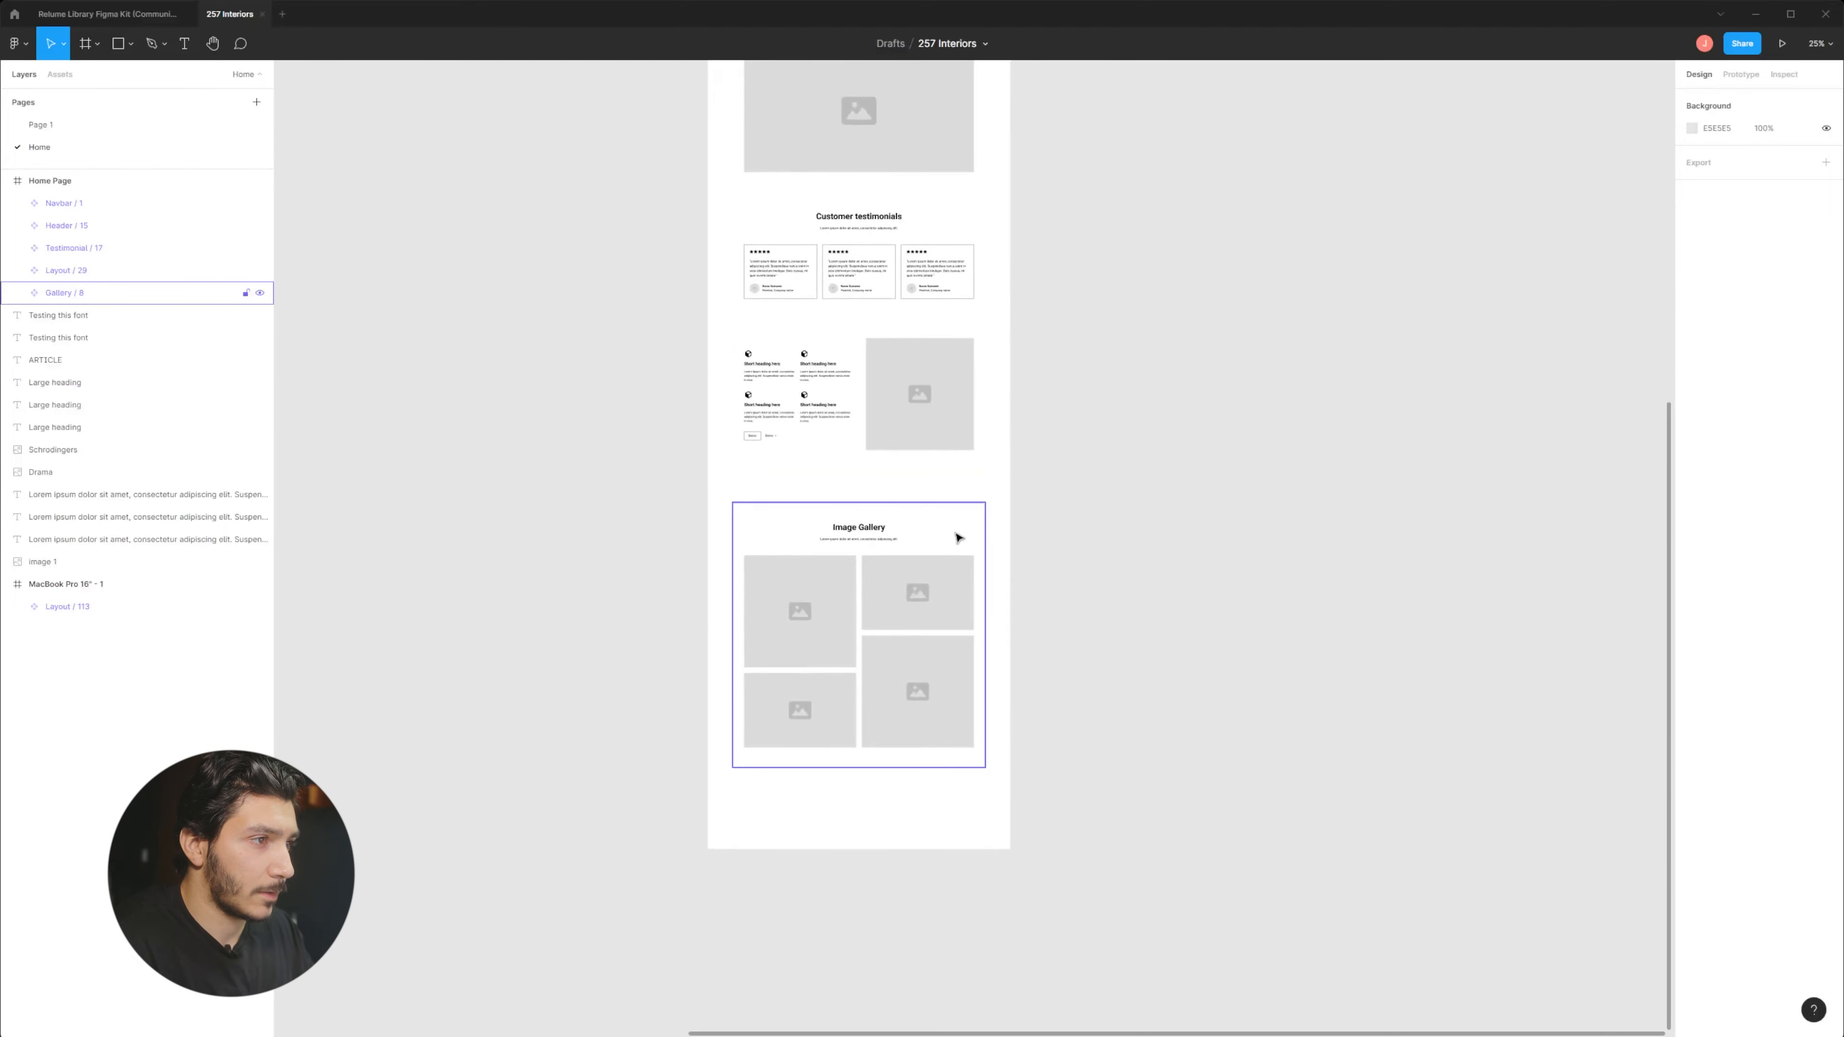
{"action": "left_click_drag", "start_coordinate": [958, 537], "coordinate": [965, 502]}
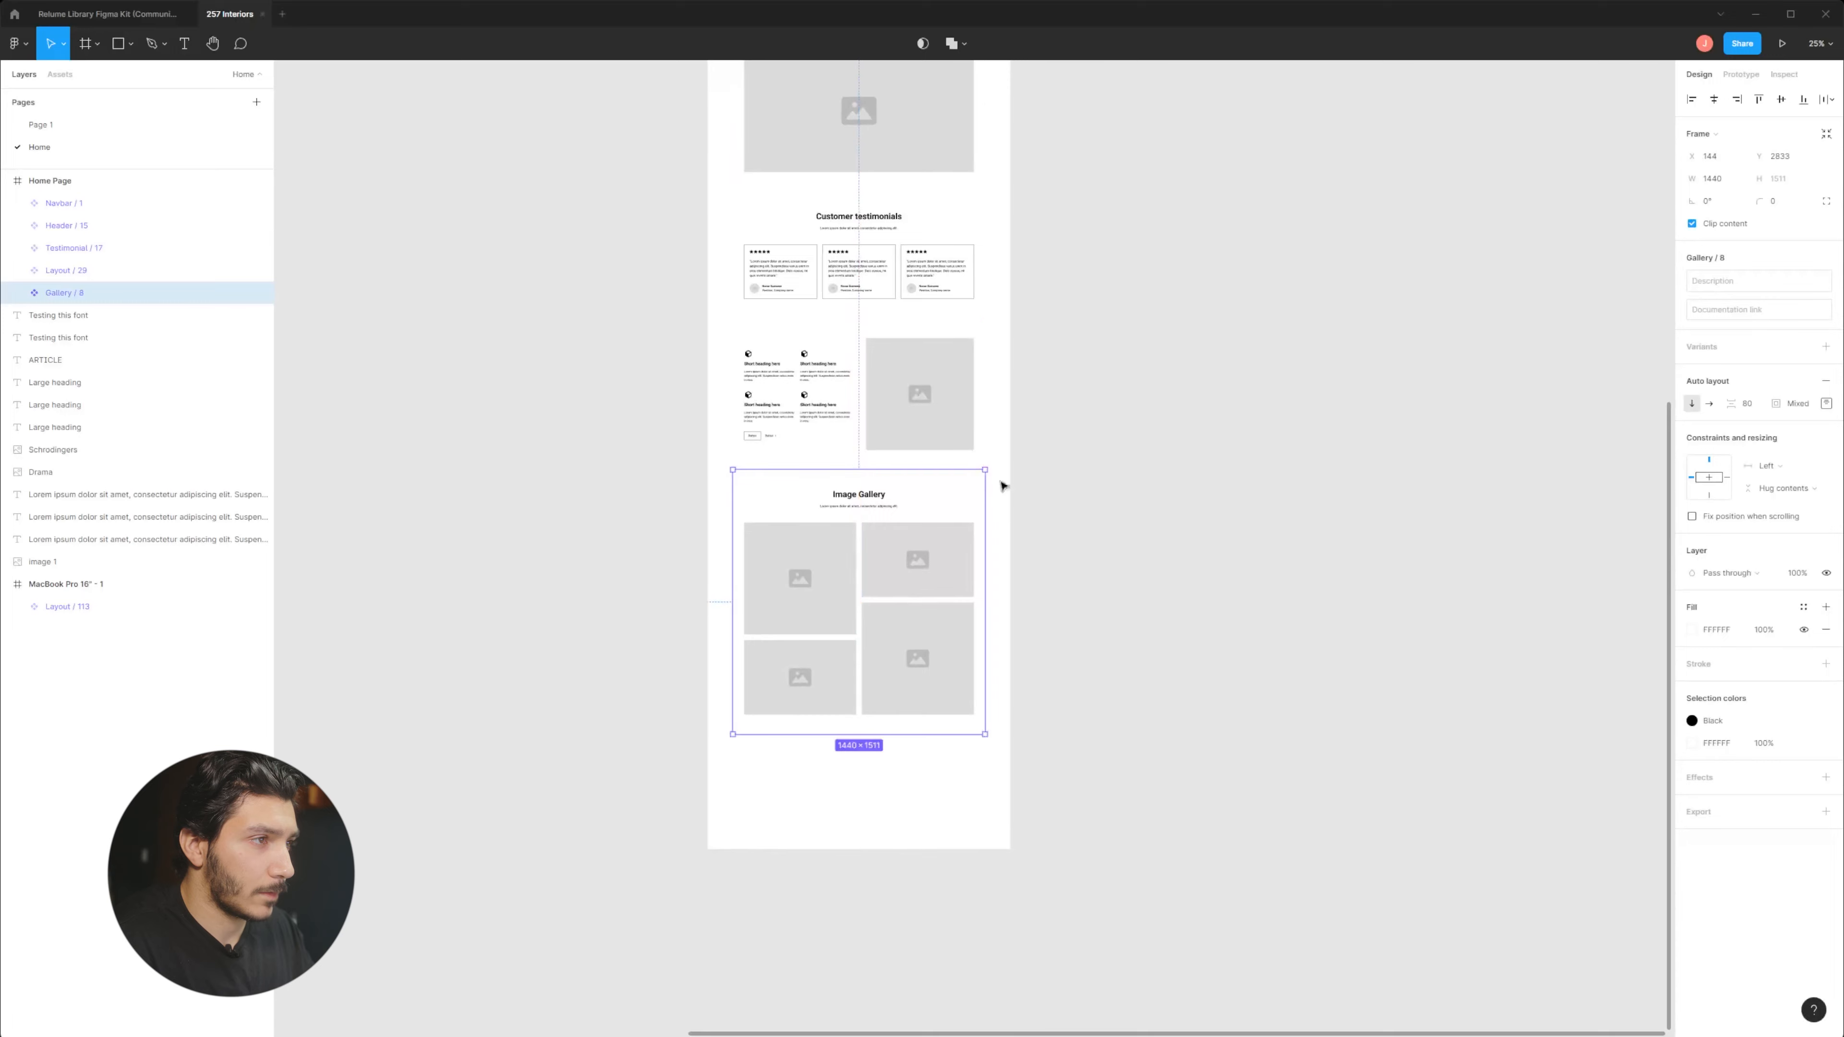
{"action": "left_click", "coordinate": [858, 310]}
{"action": "left_click", "coordinate": [868, 382]}
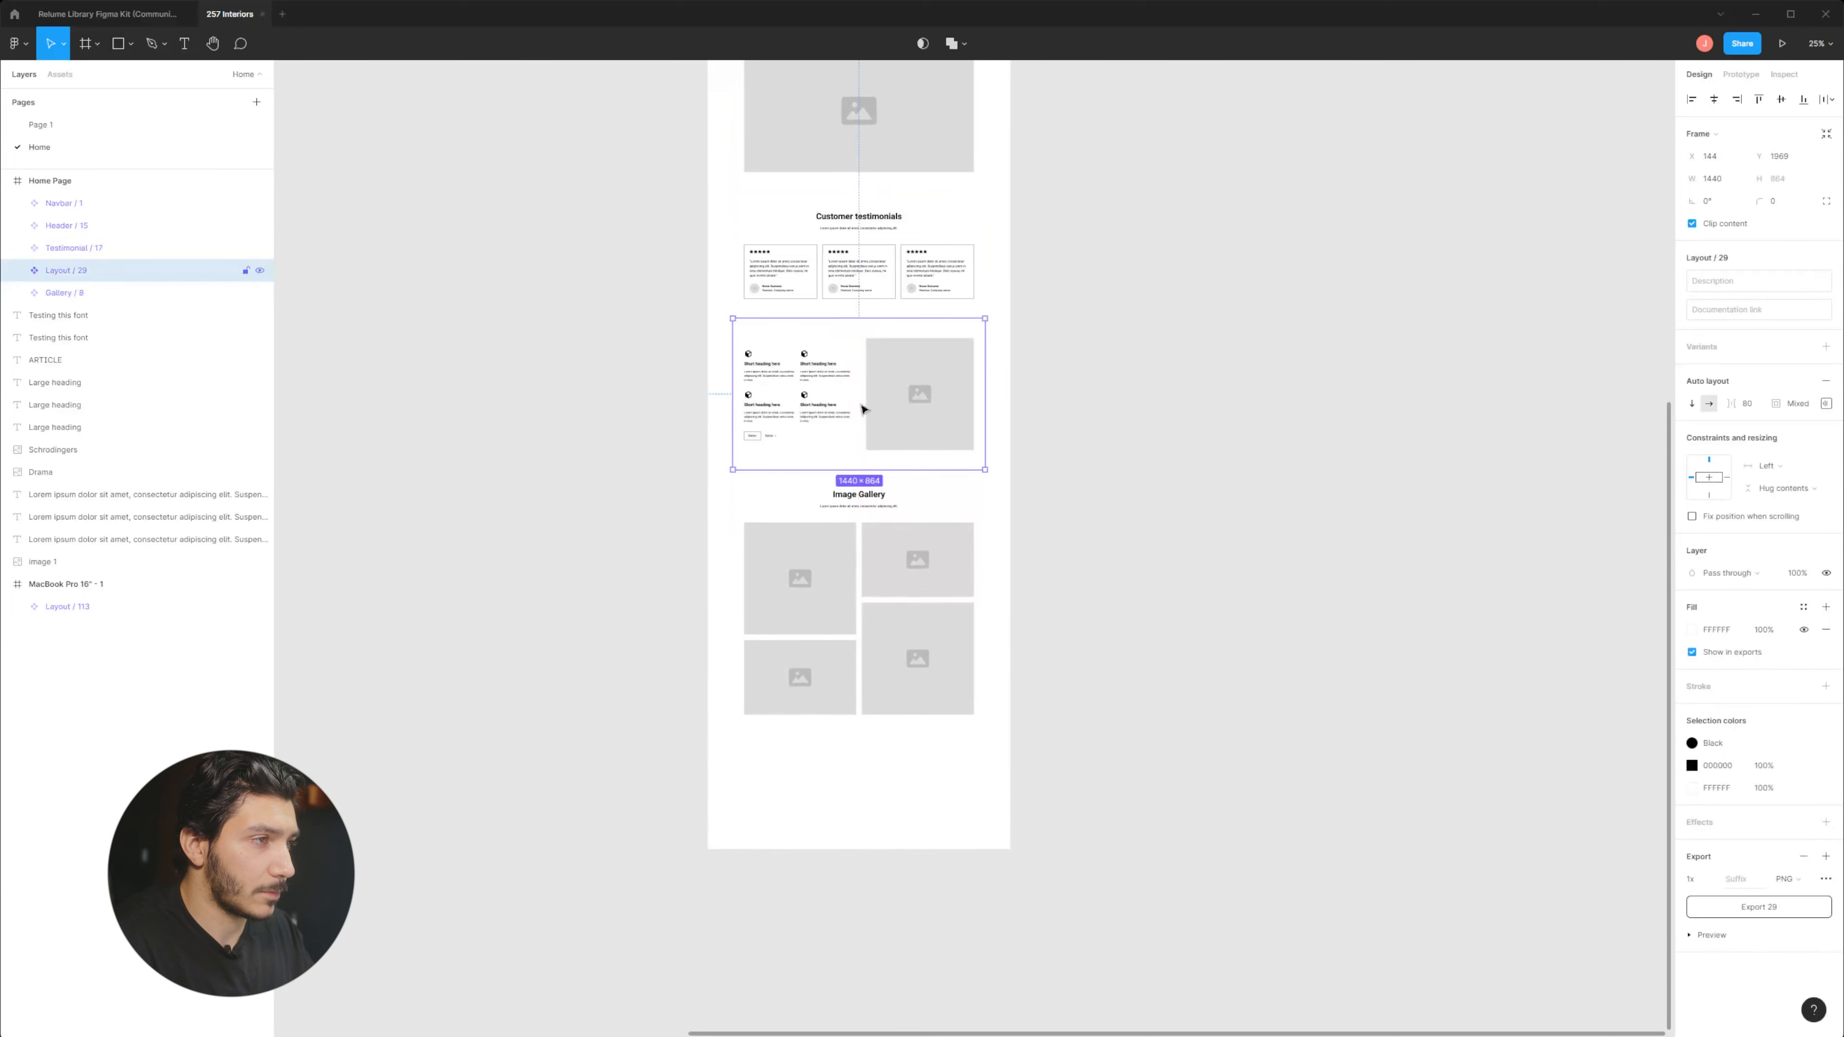
{"action": "left_click", "coordinate": [1043, 427]}
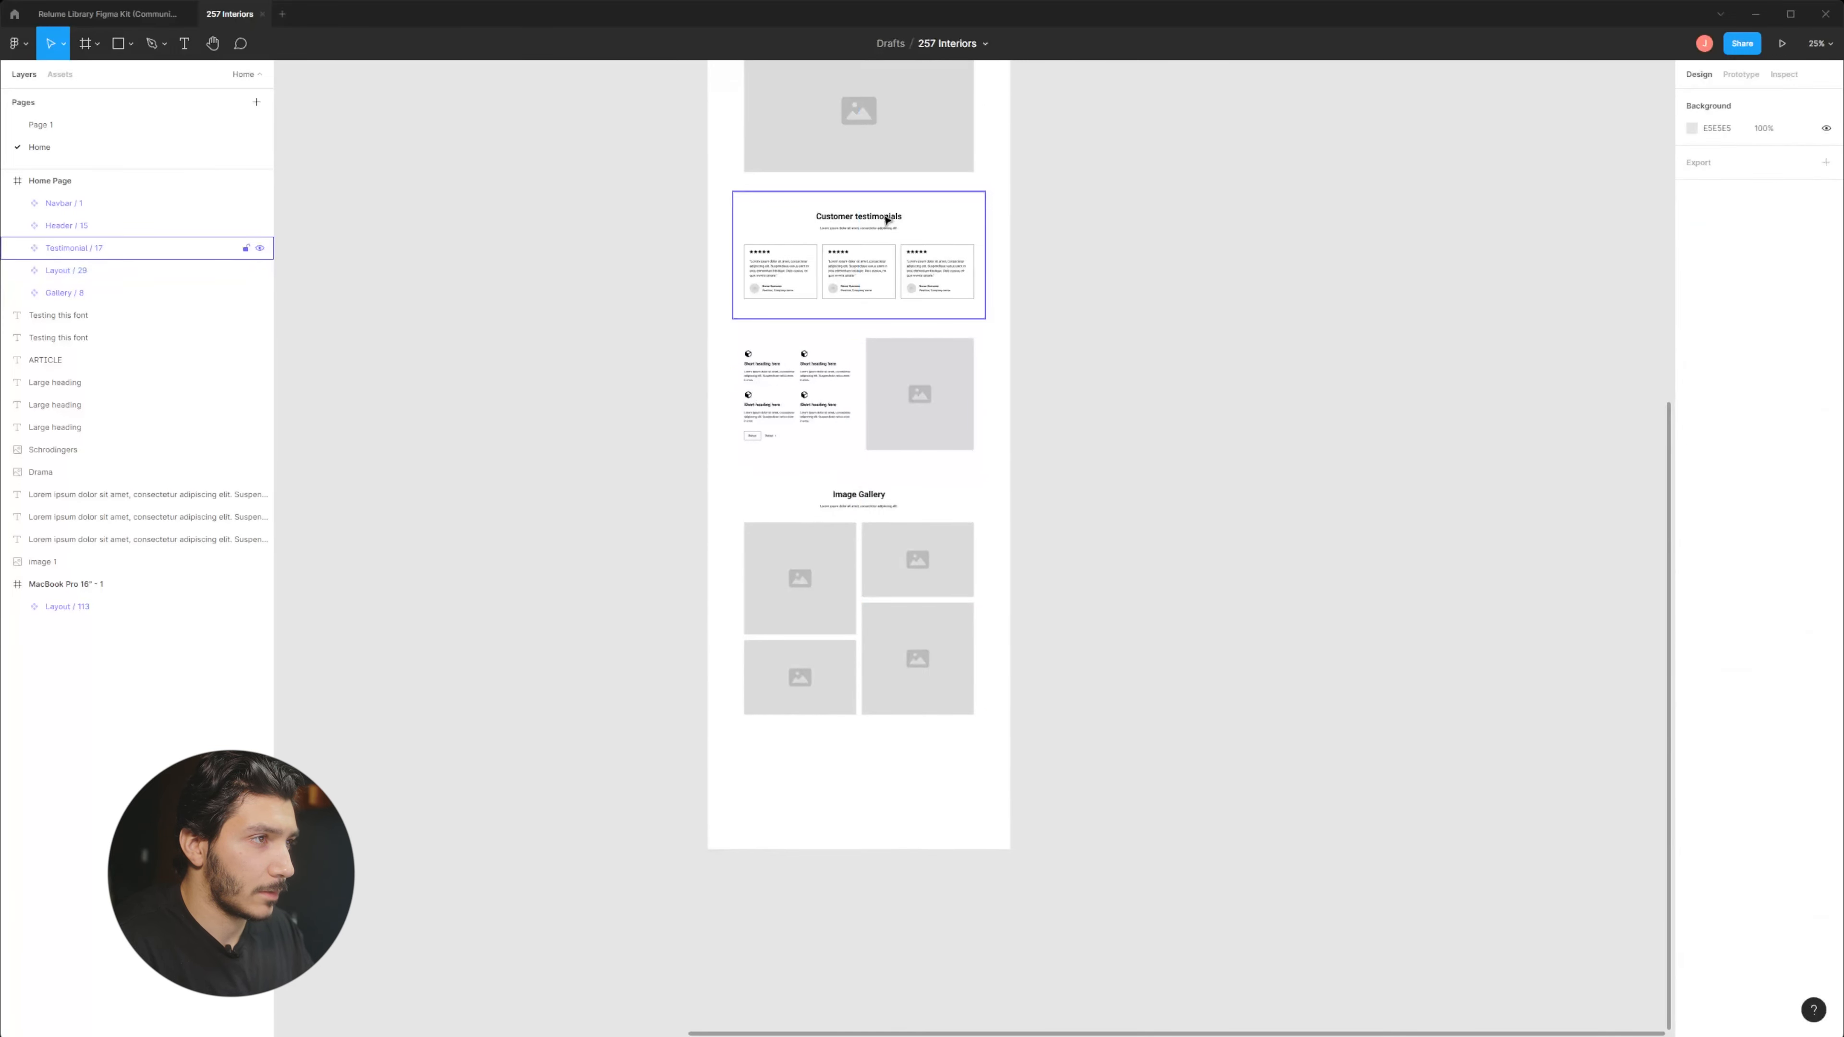
Review the stacked Home Page sections, return to the Relume library and look over the remaining feature layouts further down.
{"action": "scroll", "coordinate": [744, 398], "scroll_direction": "up", "scroll_amount": 5}
{"action": "scroll", "coordinate": [820, 472], "scroll_direction": "down", "scroll_amount": 3}
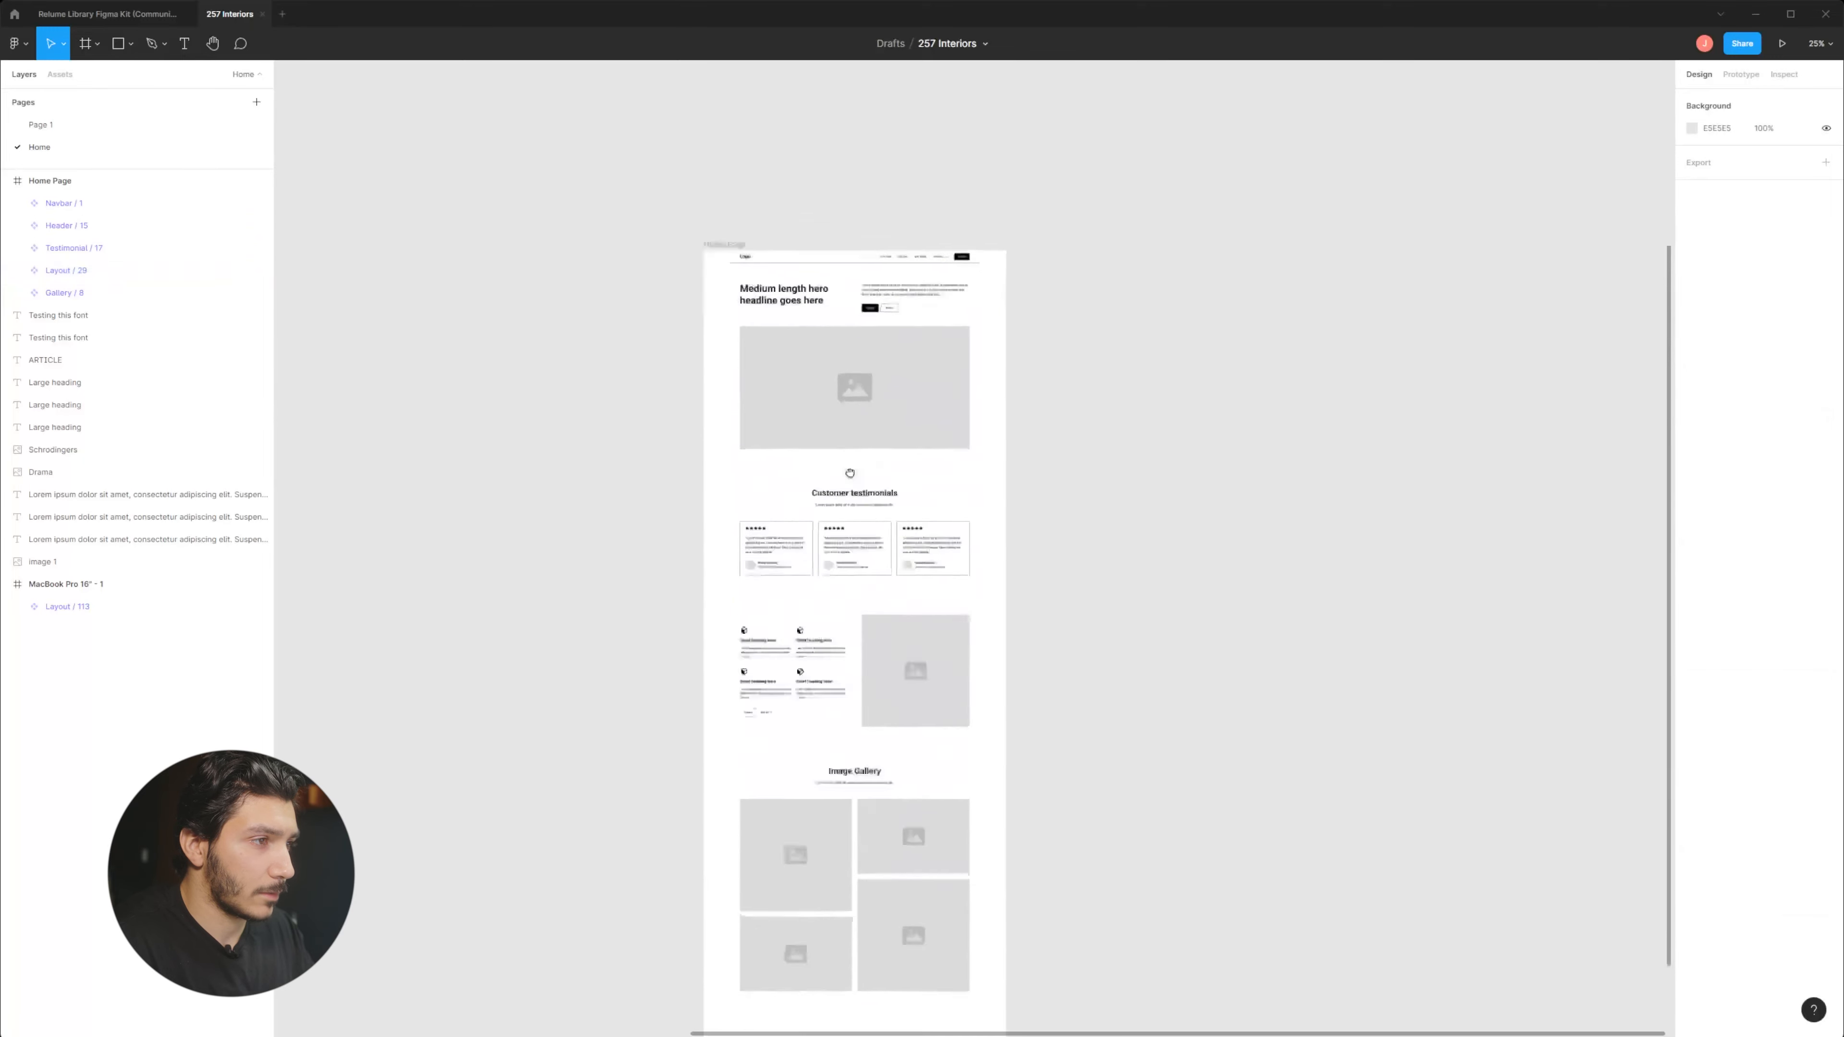
{"action": "scroll", "coordinate": [885, 669], "scroll_direction": "down", "scroll_amount": 1}
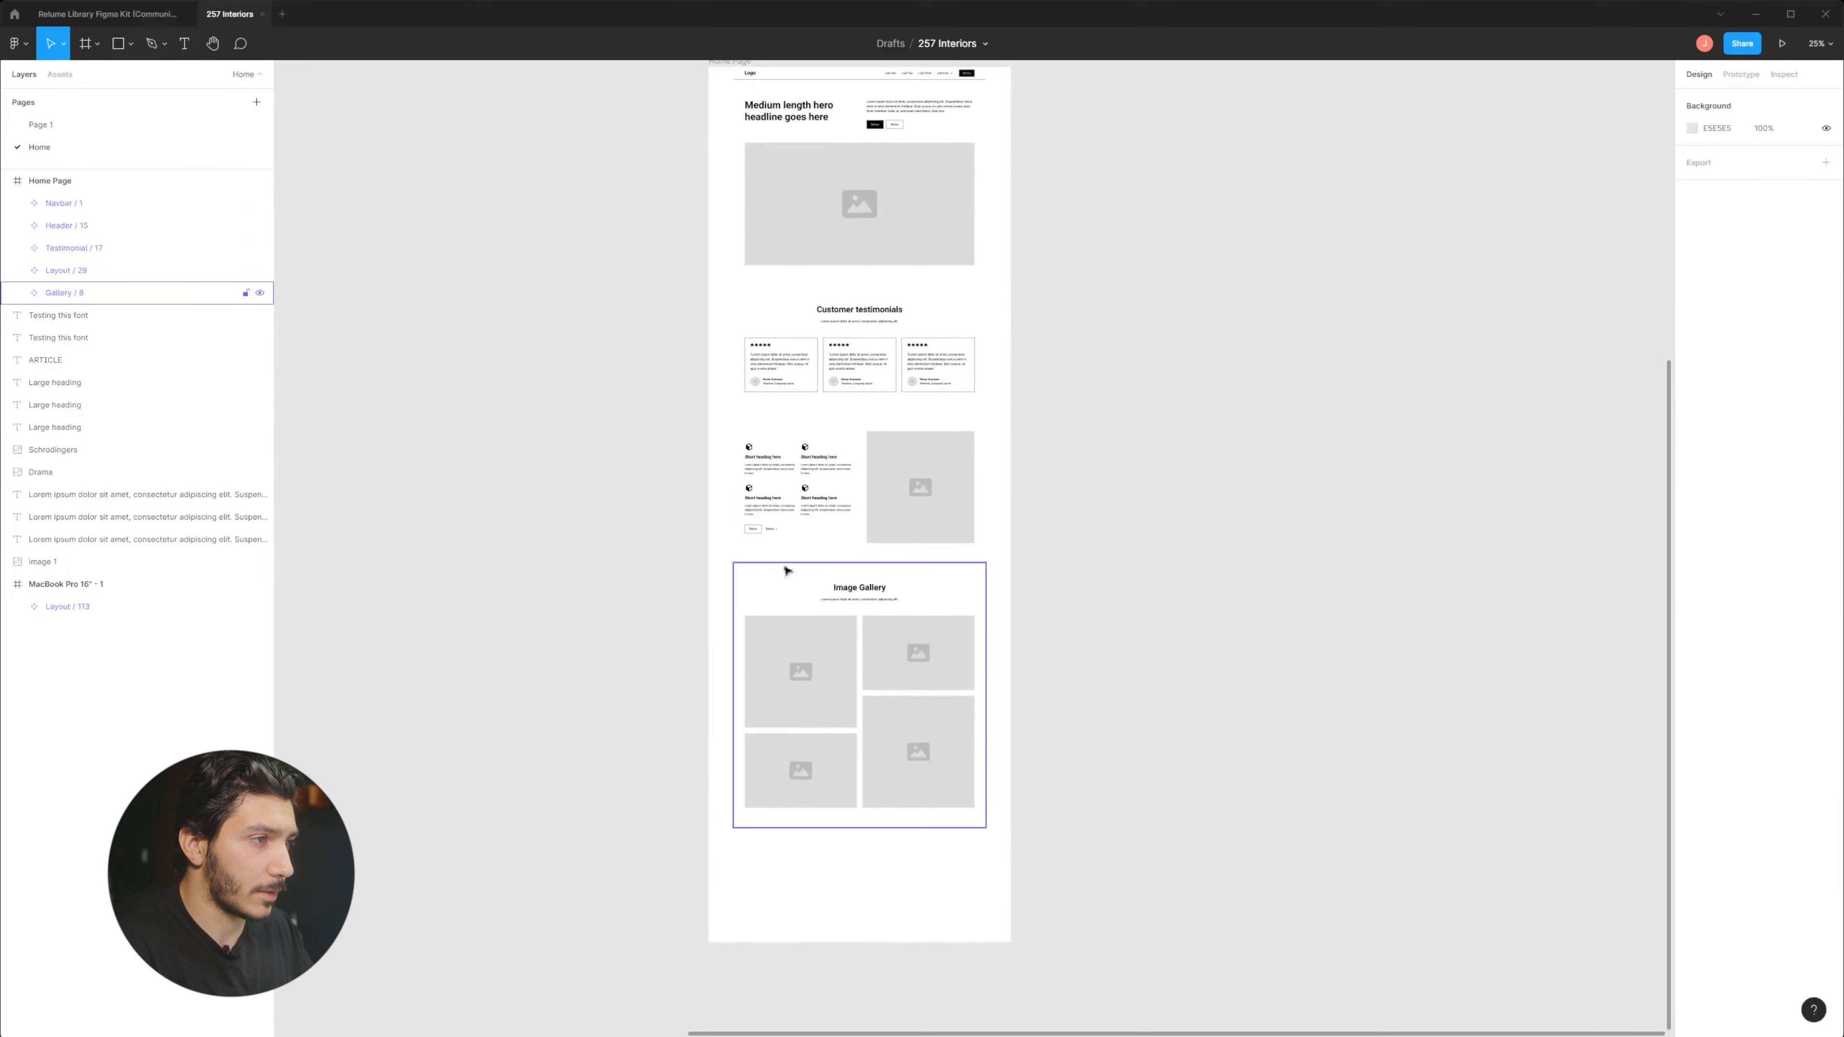
{"action": "scroll", "coordinate": [792, 727], "scroll_direction": "down", "scroll_amount": 5}
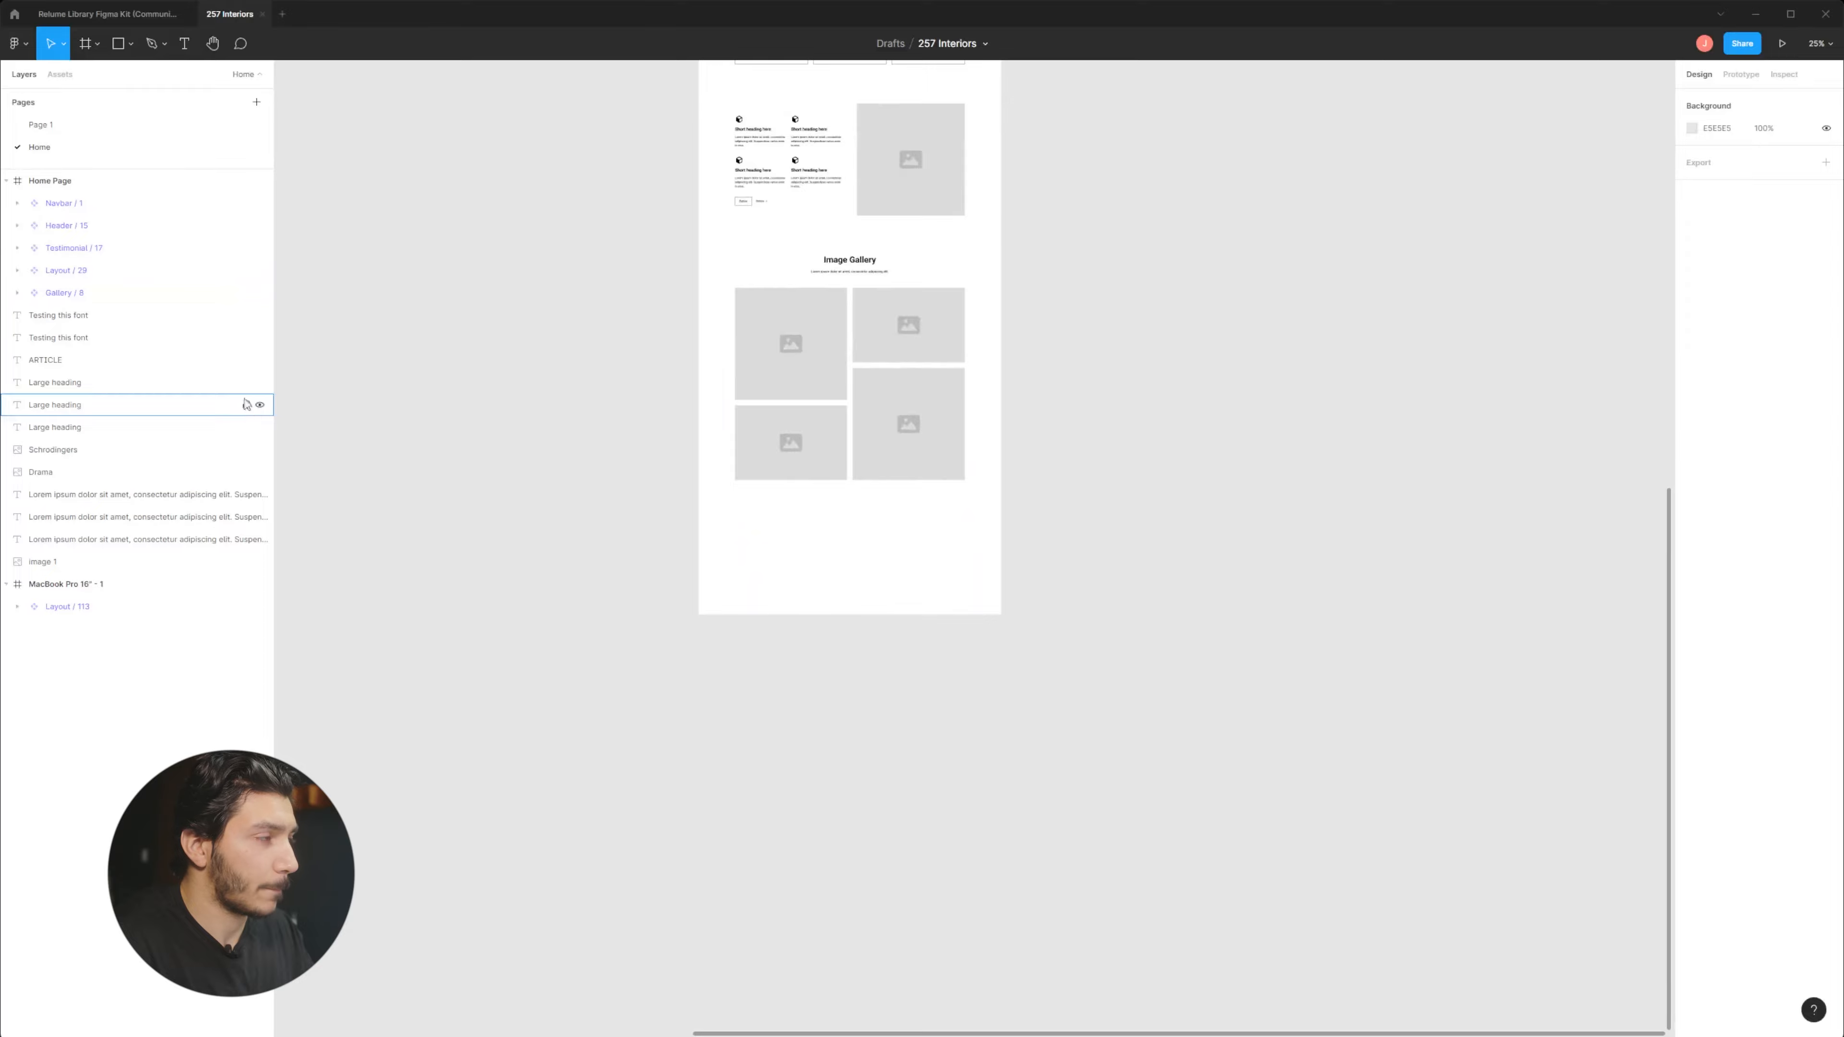
{"action": "left_click", "coordinate": [145, 14]}
{"action": "scroll", "coordinate": [621, 741], "scroll_direction": "down", "scroll_amount": 5}
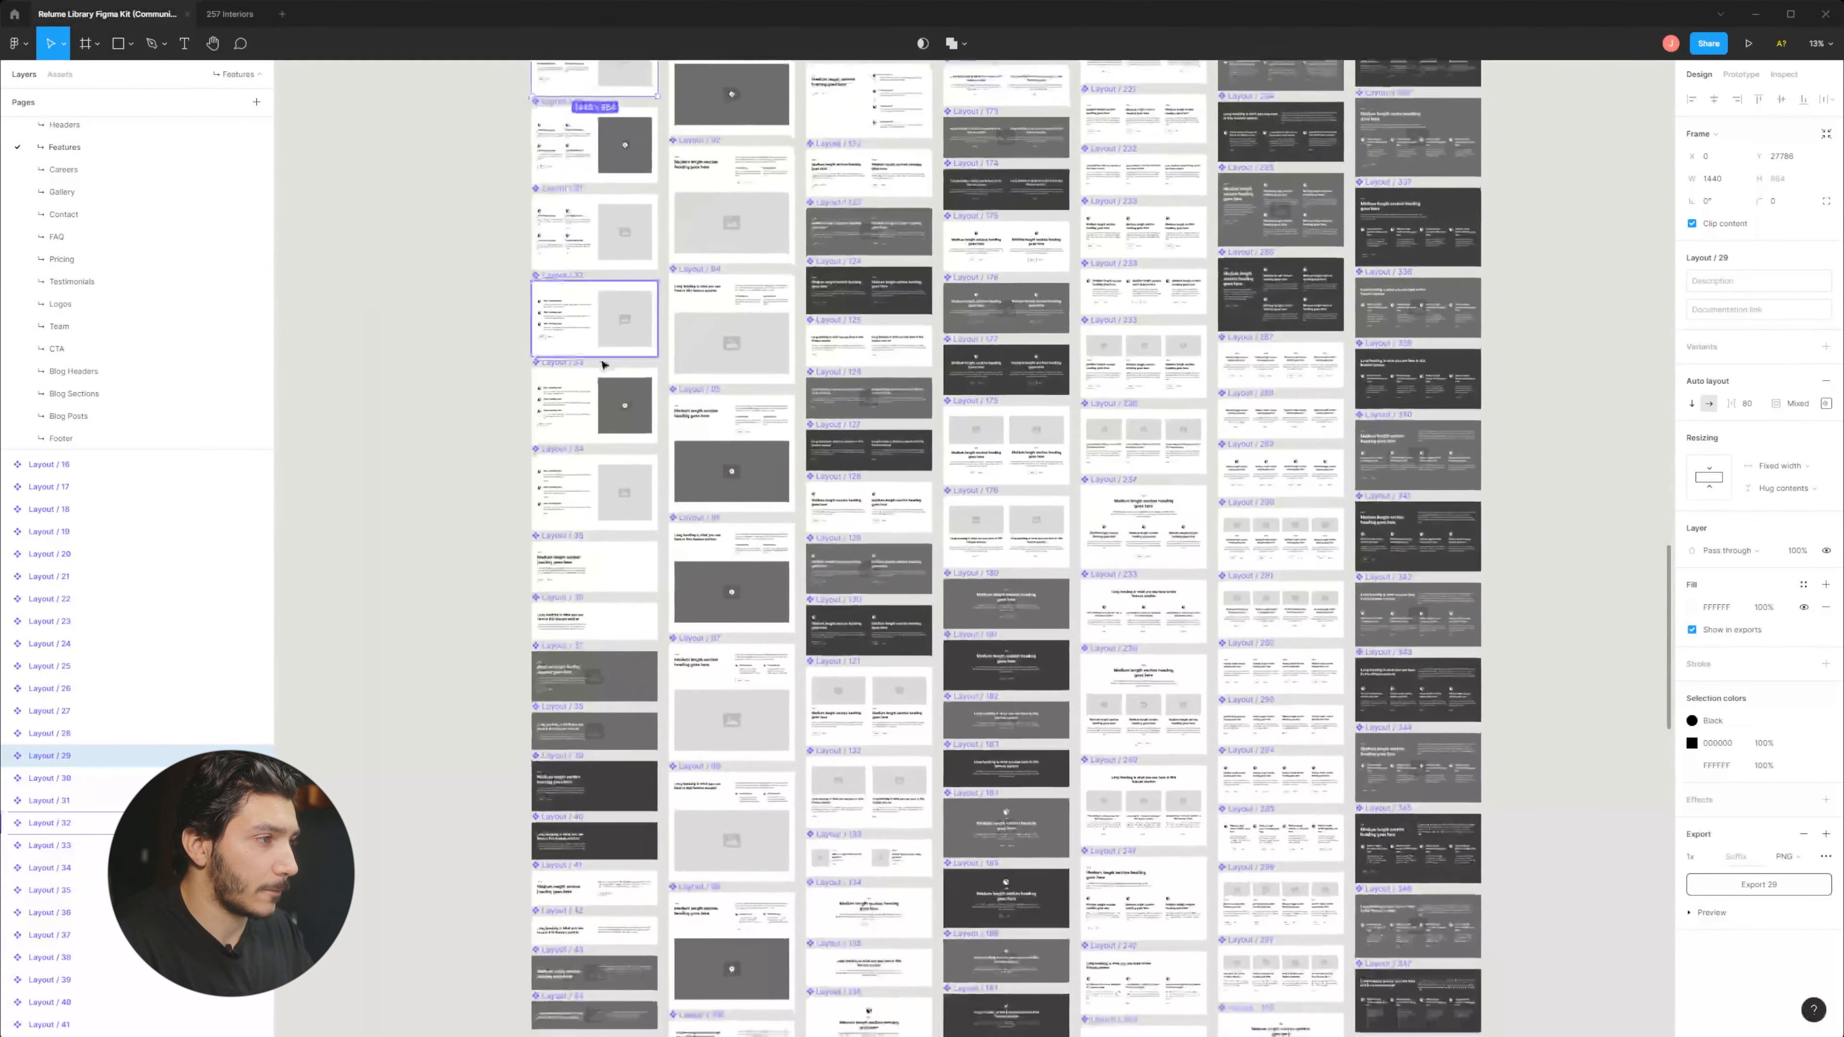
{"action": "scroll", "coordinate": [583, 718], "scroll_direction": "down", "scroll_amount": 5}
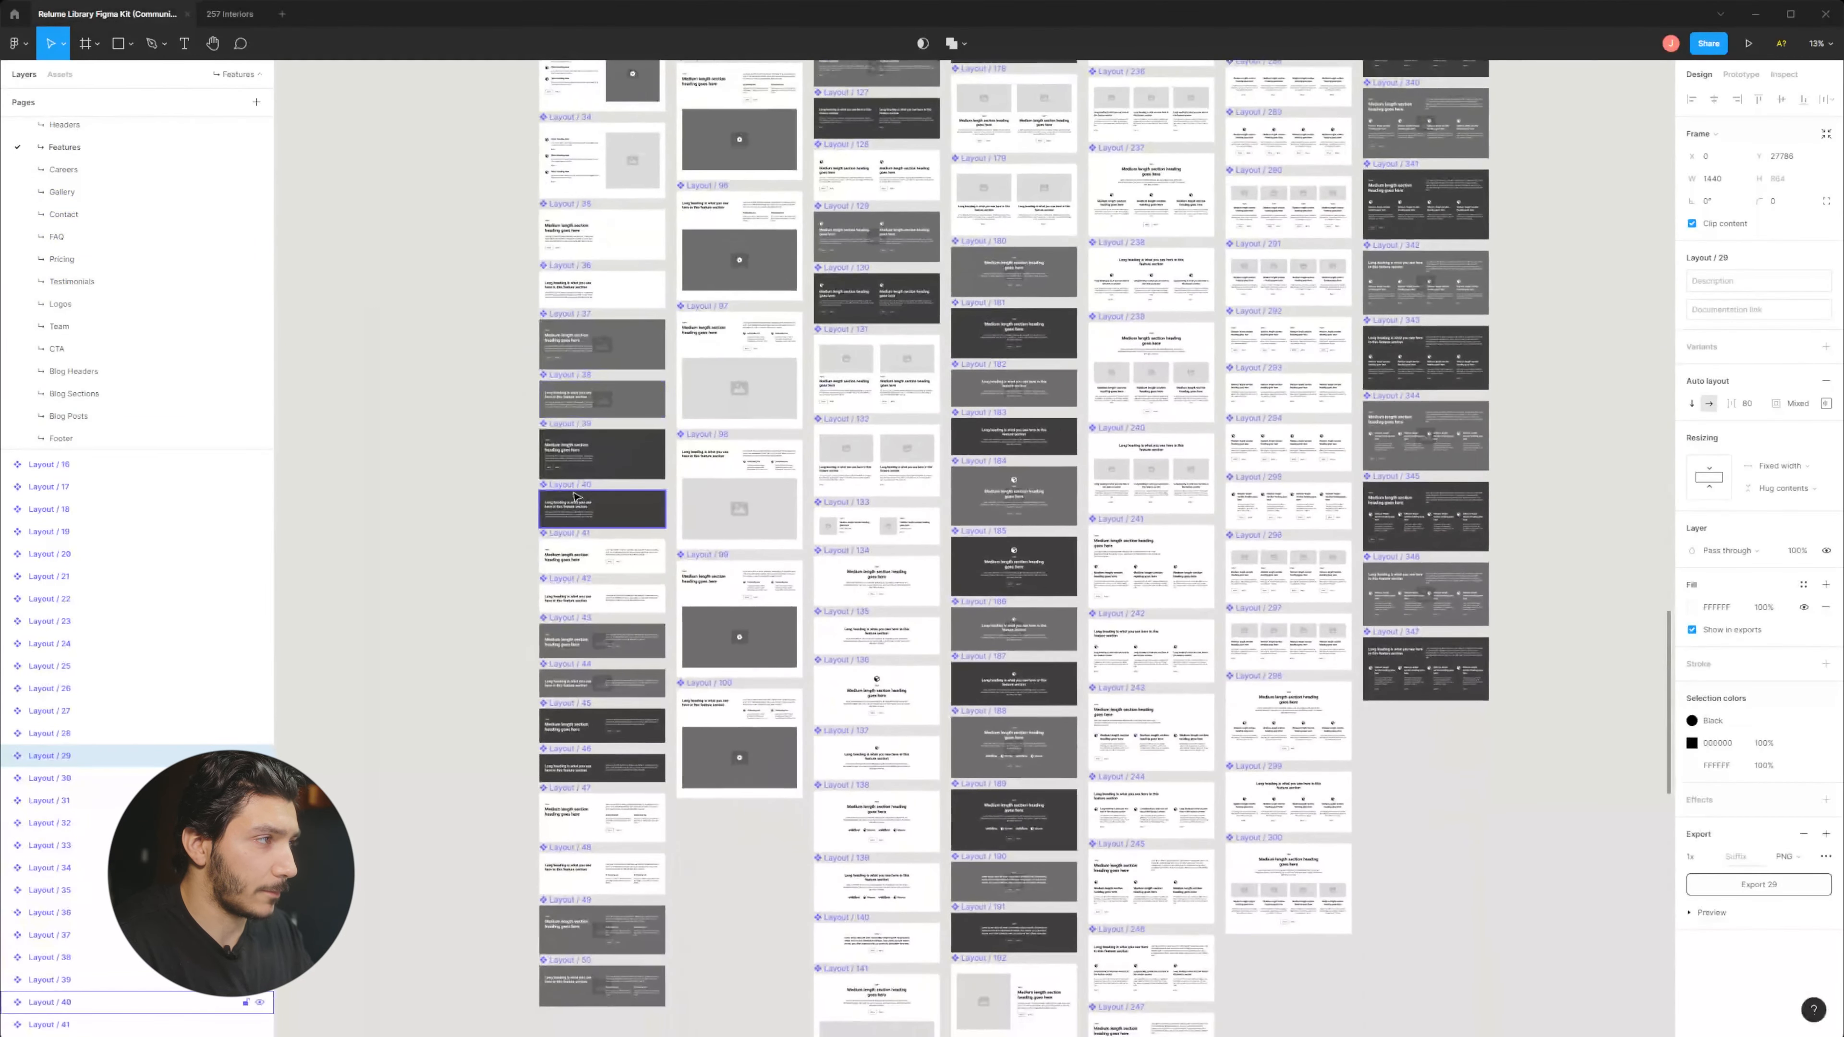
Open the library's Blog Sections page, compare the three-card blog layouts and copy Blog / 36.
{"action": "left_click", "coordinate": [110, 392]}
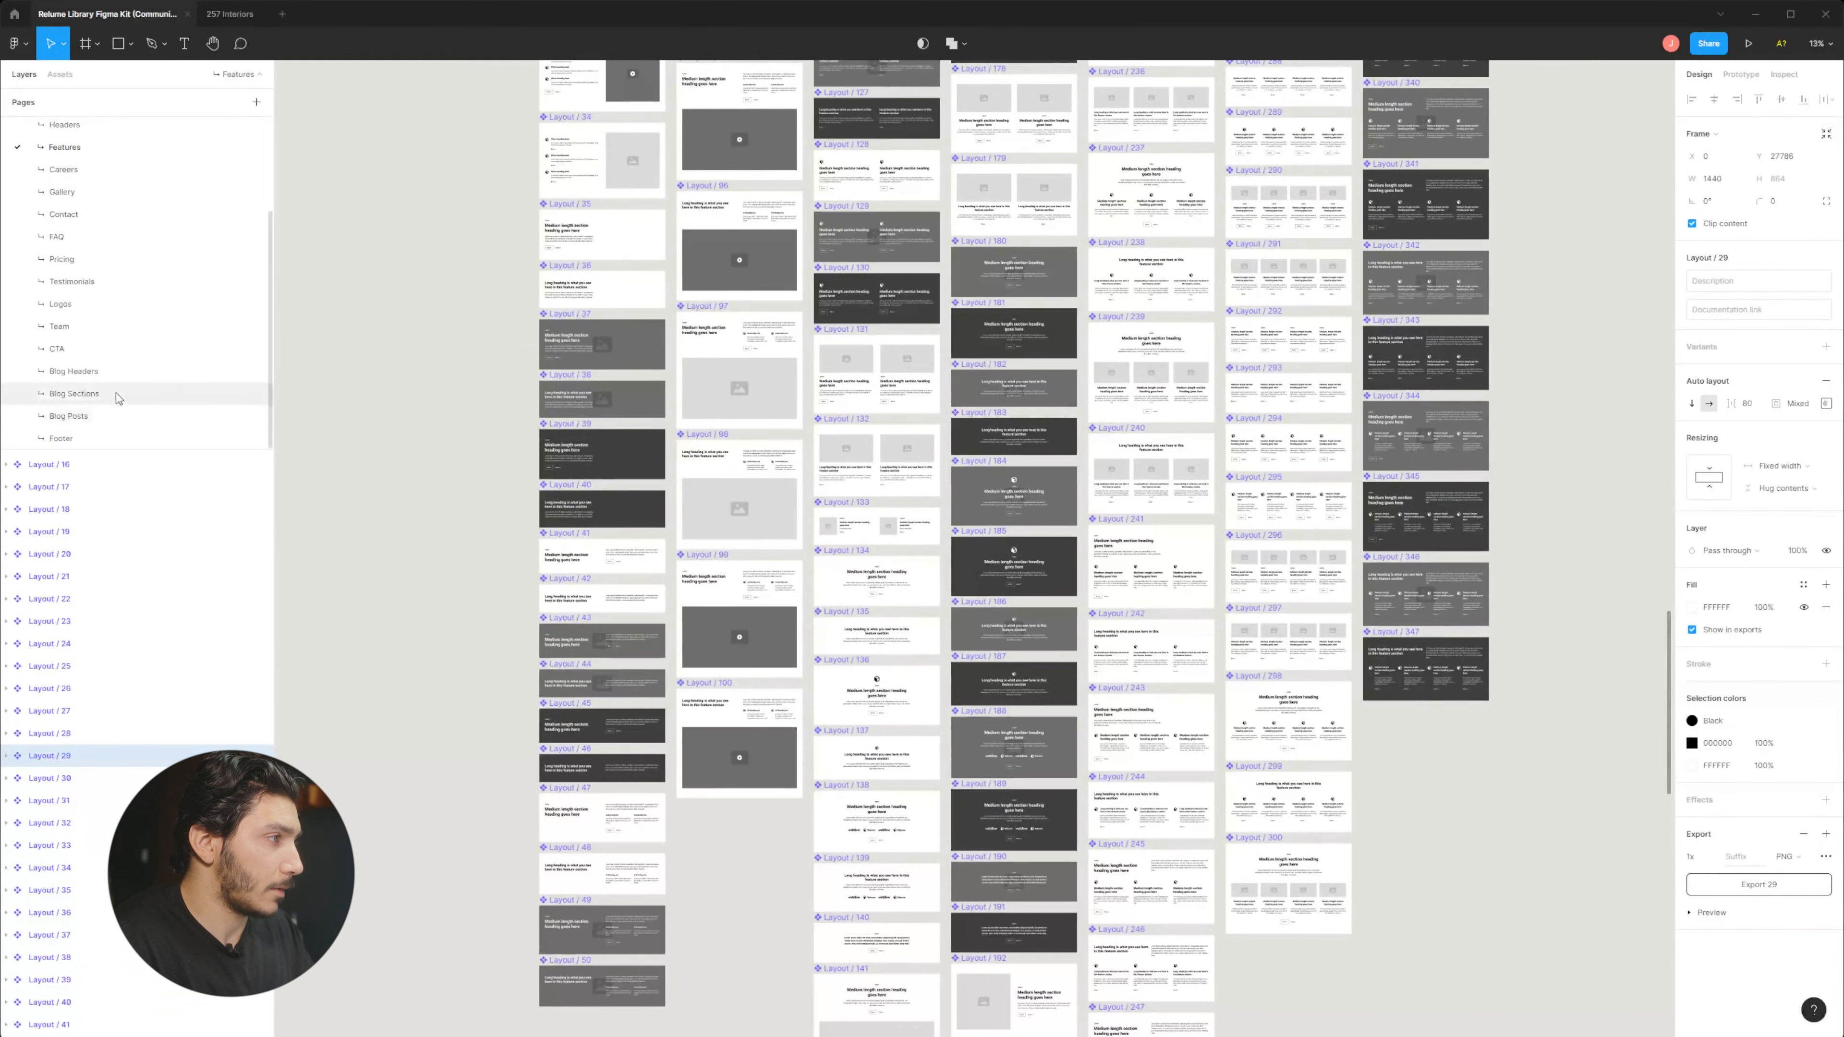
{"action": "left_click_drag", "start_coordinate": [1024, 417], "coordinate": [890, 636]}
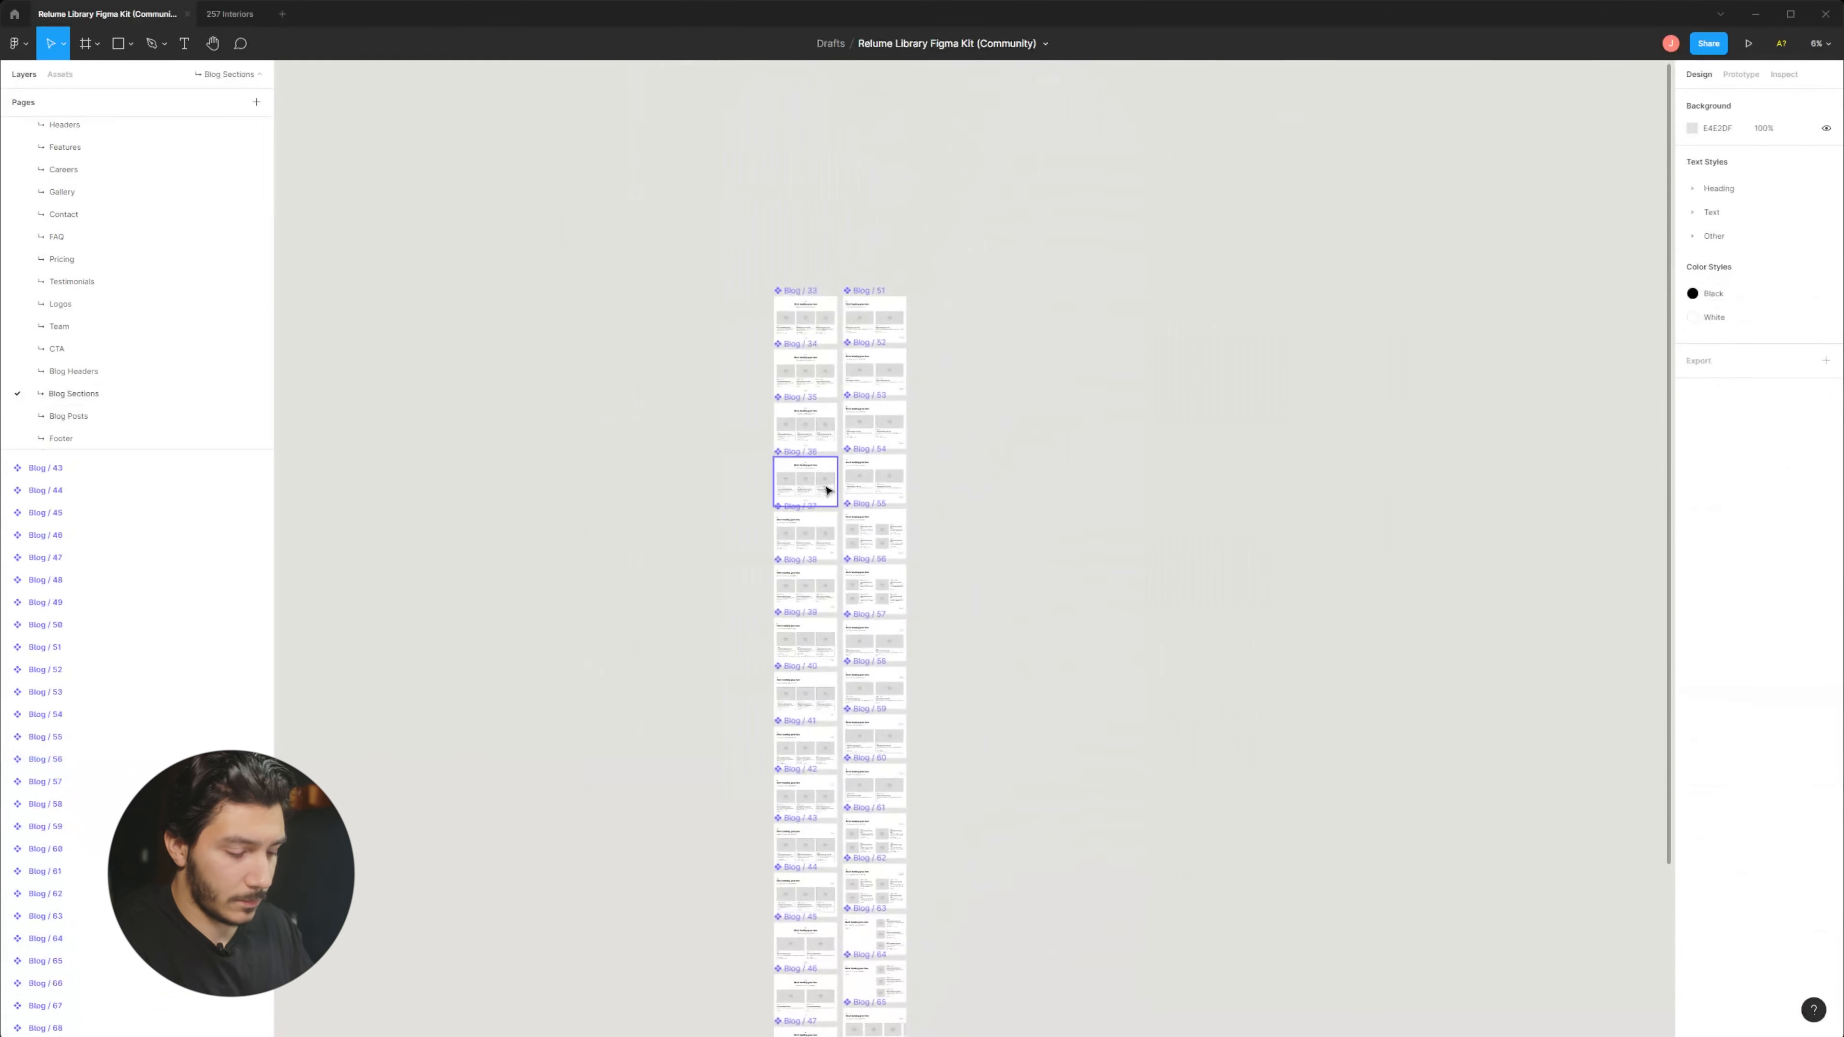
{"action": "scroll", "coordinate": [814, 477], "scroll_direction": "up", "scroll_amount": 5}
{"action": "left_click_drag", "start_coordinate": [613, 367], "coordinate": [1017, 611]}
{"action": "scroll", "coordinate": [840, 548], "scroll_direction": "down", "scroll_amount": 5}
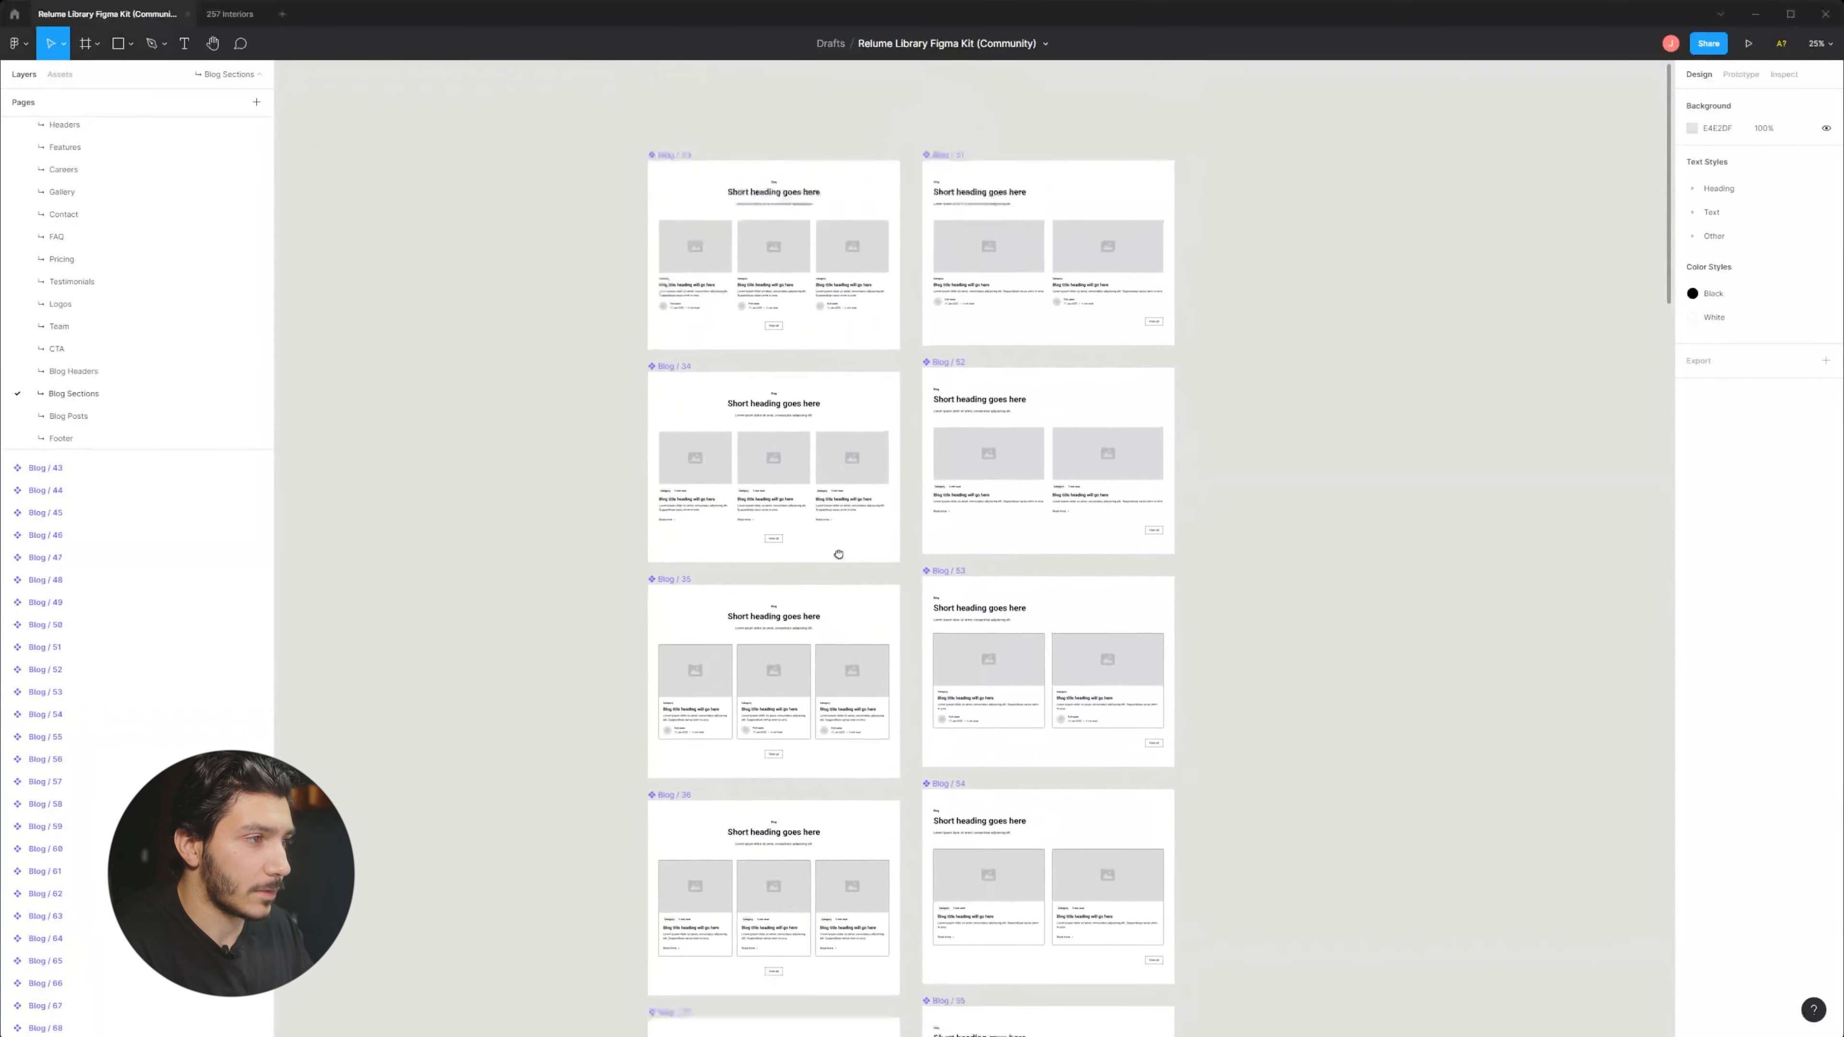
{"action": "scroll", "coordinate": [784, 692], "scroll_direction": "down", "scroll_amount": 2}
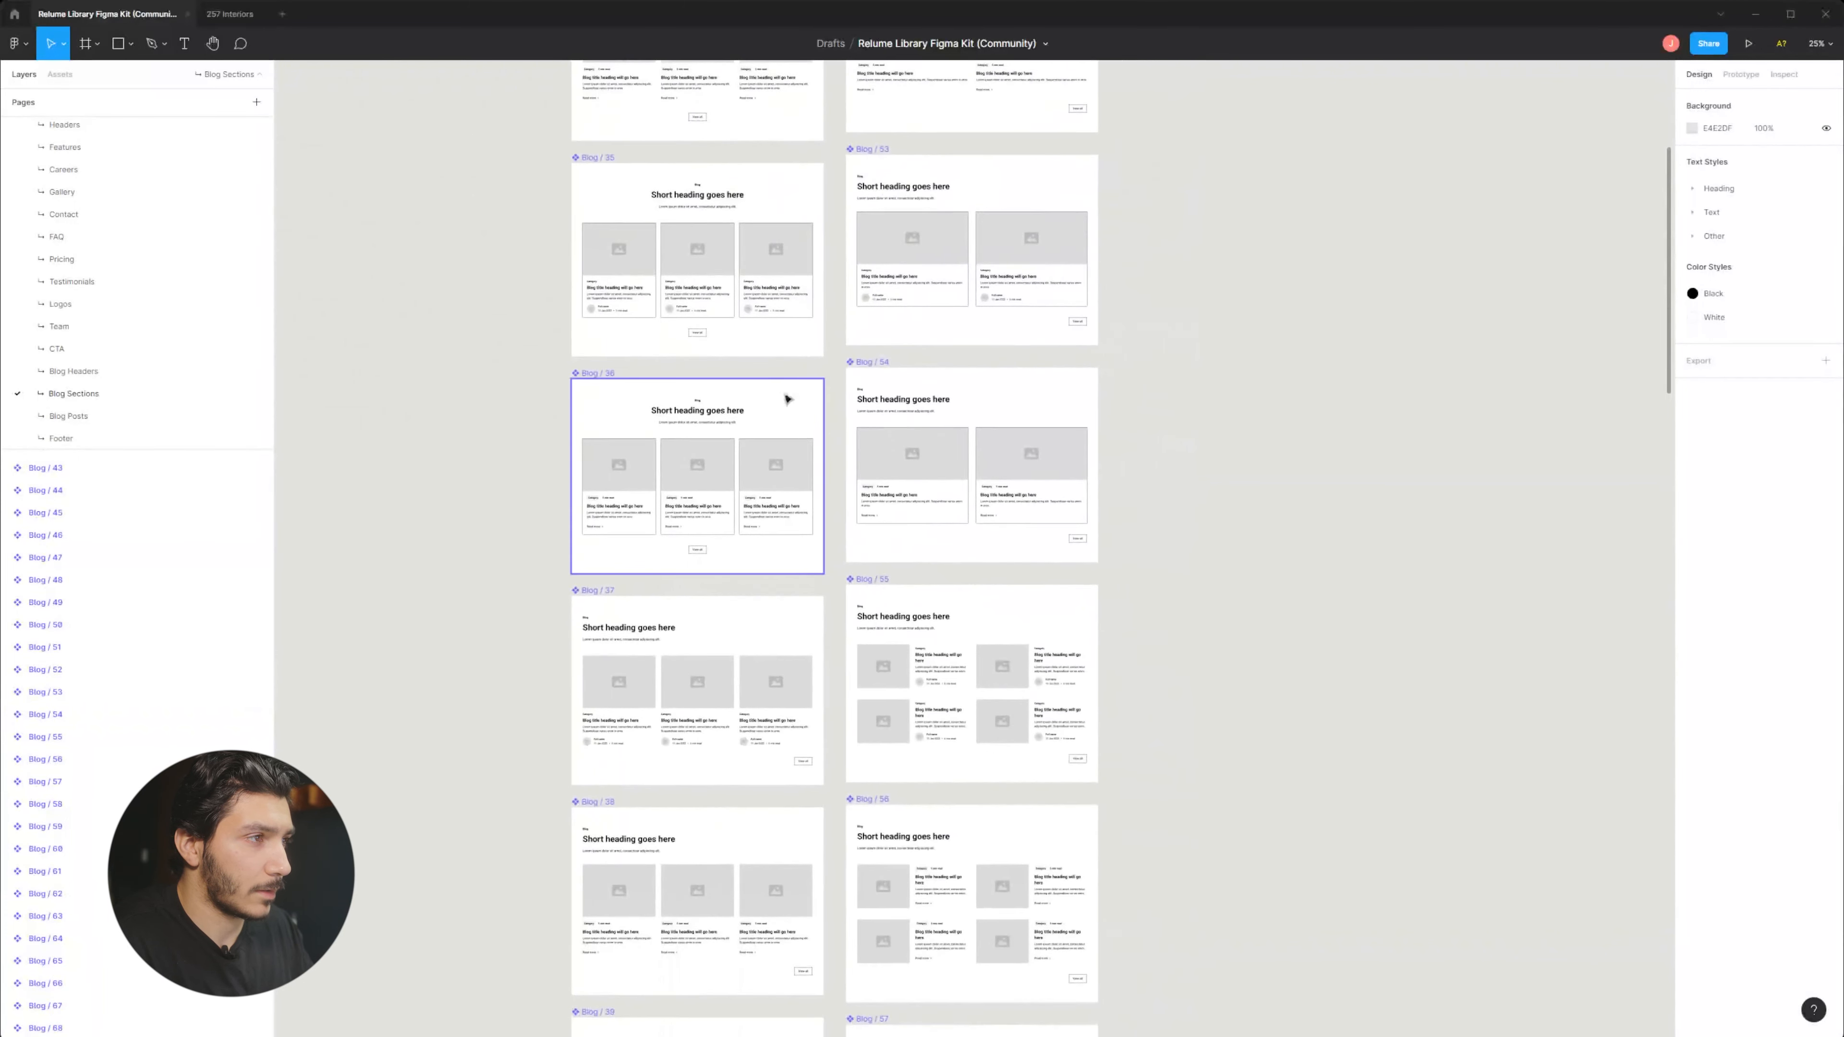
{"action": "left_click", "coordinate": [780, 337]}
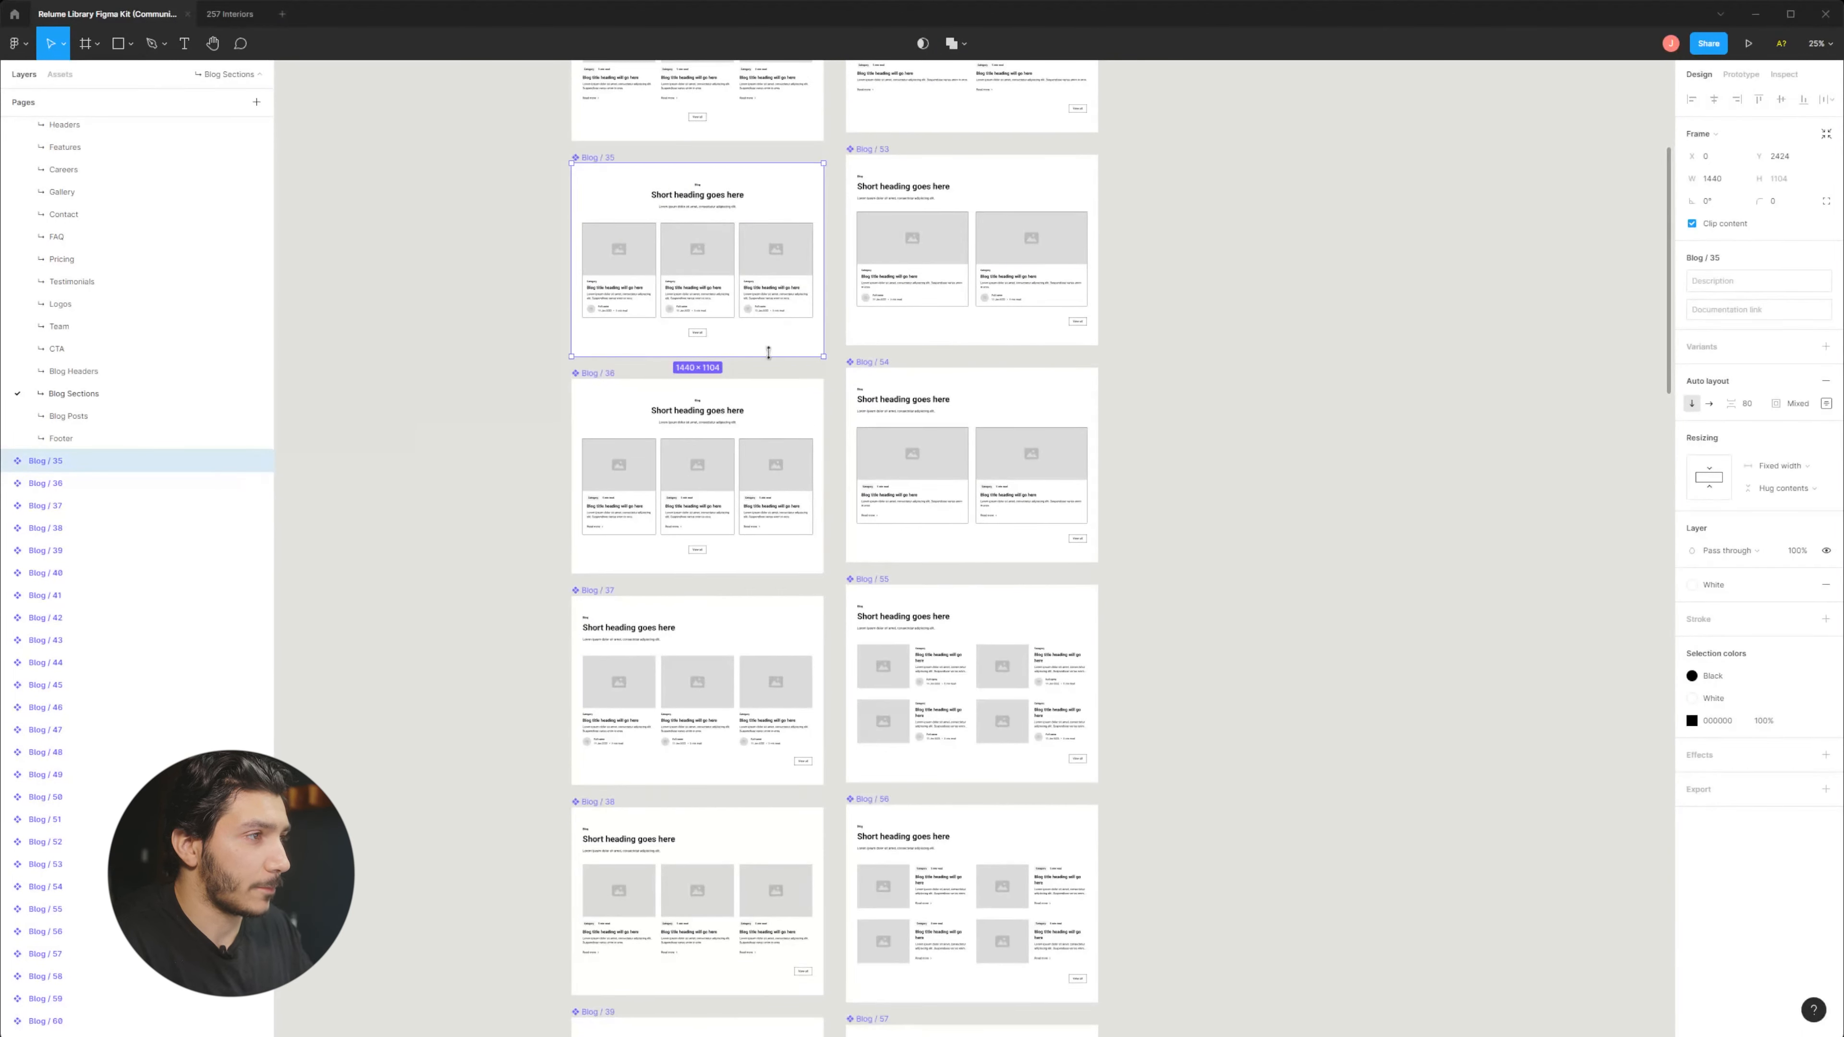
{"action": "left_click", "coordinate": [769, 574]}
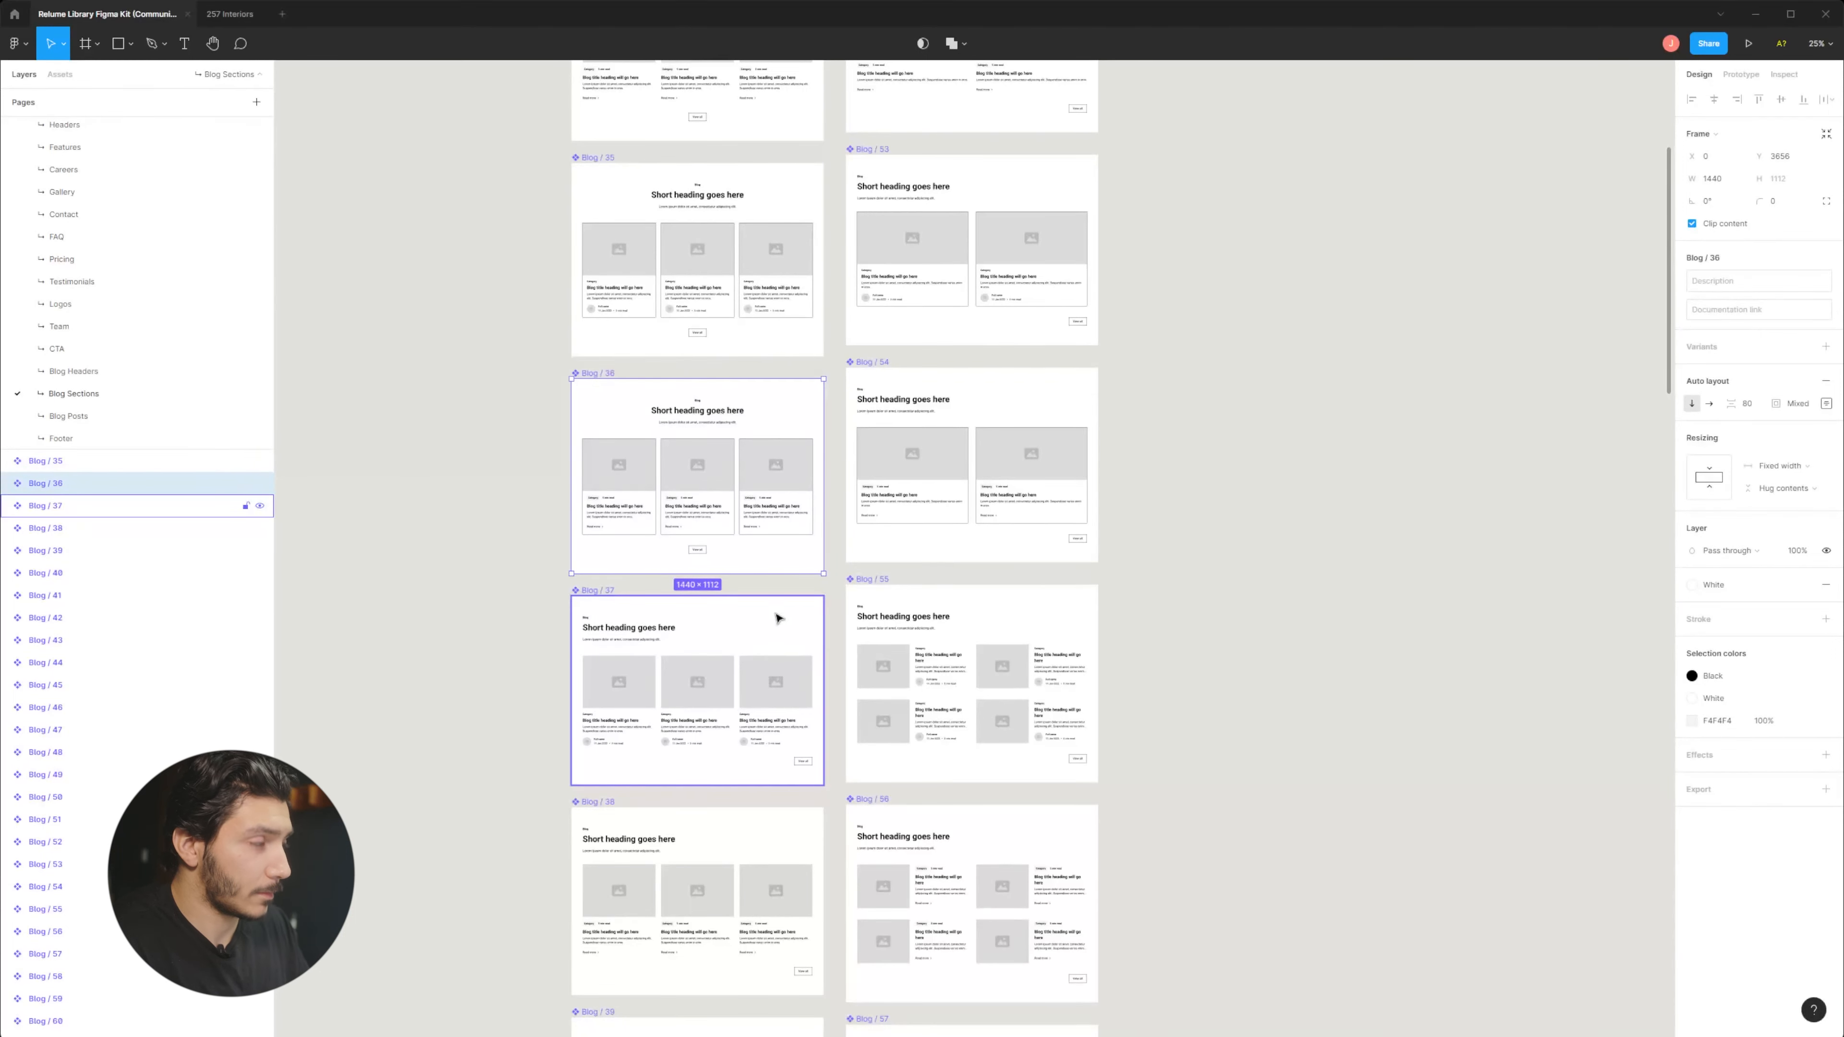
Paste Blog / 36 into the 257 Interiors file and place it centered in the Home Page frame directly below the image gallery.
{"action": "left_click", "coordinate": [230, 14]}
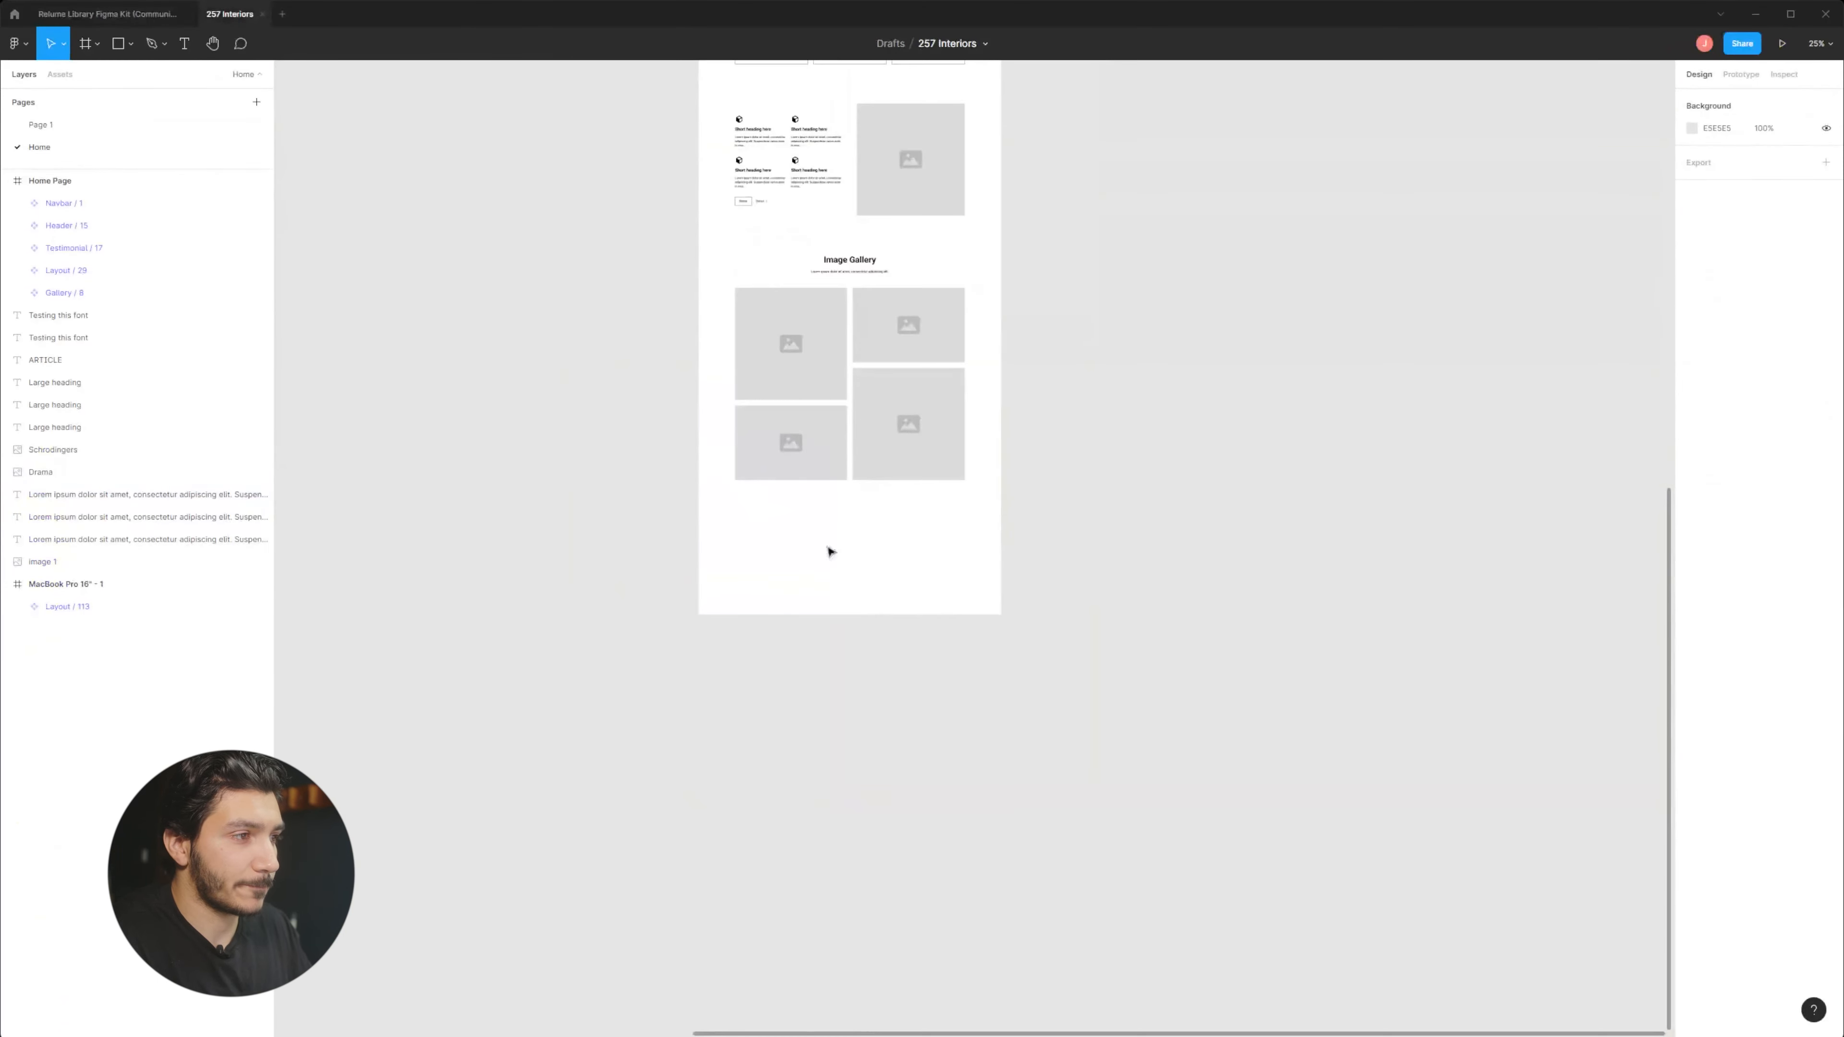
{"action": "scroll", "coordinate": [893, 588], "scroll_direction": "down", "scroll_amount": 1}
{"action": "key", "text": "ctrl+v"}
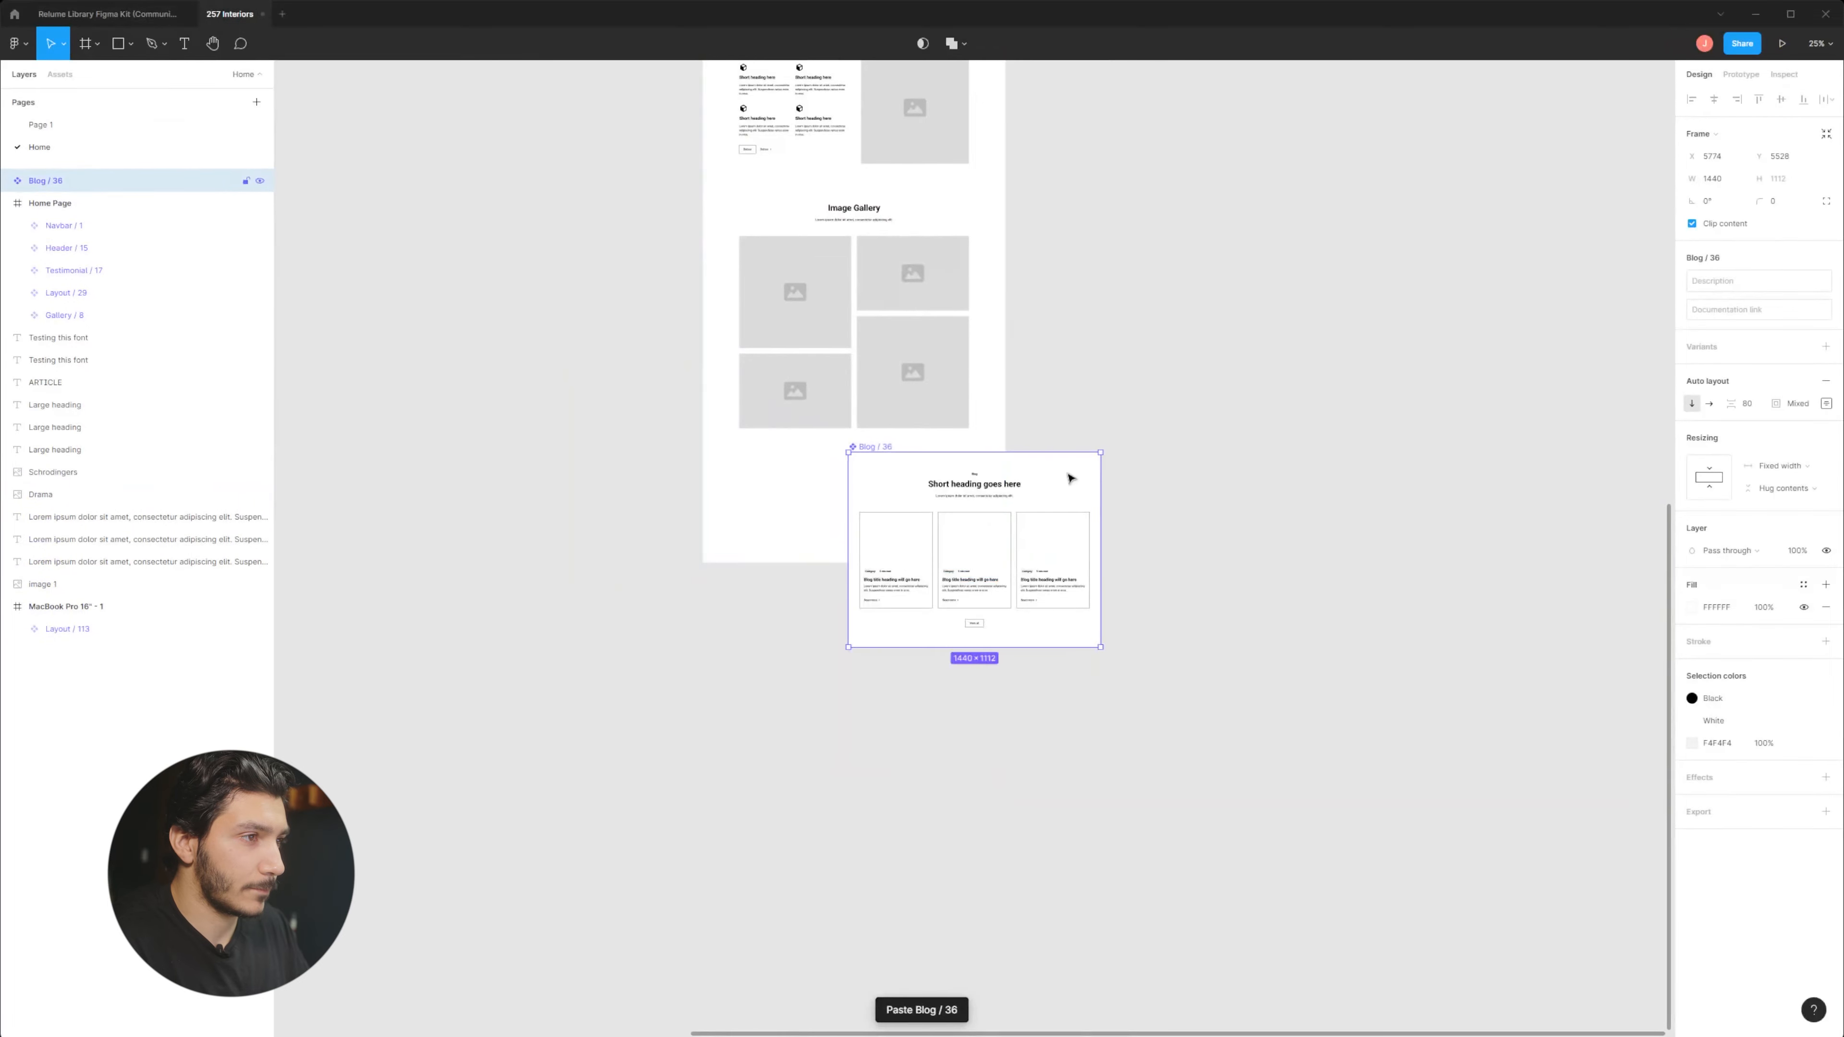
{"action": "left_click_drag", "start_coordinate": [1070, 478], "coordinate": [952, 470]}
{"action": "left_click", "coordinate": [1010, 493]}
Extend the Home Page frame downward to a height of 6154 so the whole blog section fits, and review the page.
{"action": "left_click", "coordinate": [145, 181]}
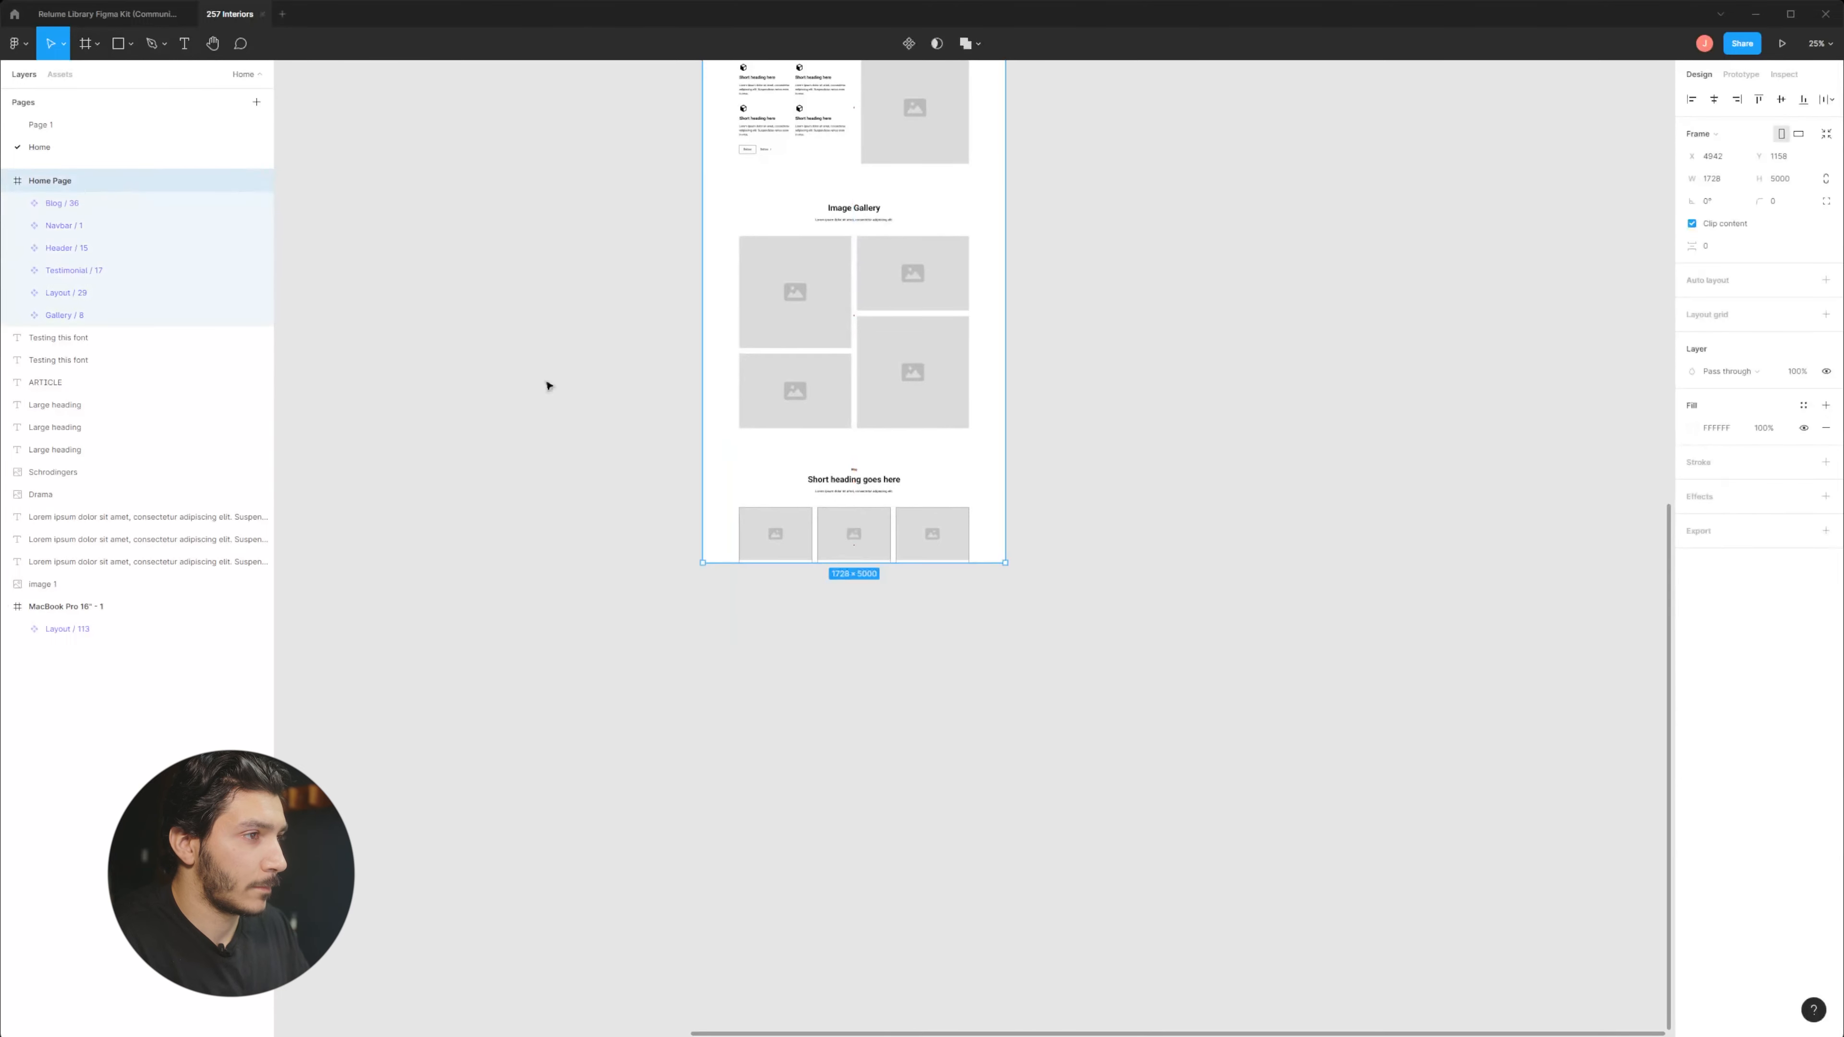
{"action": "left_click_drag", "start_coordinate": [873, 563], "coordinate": [889, 764]}
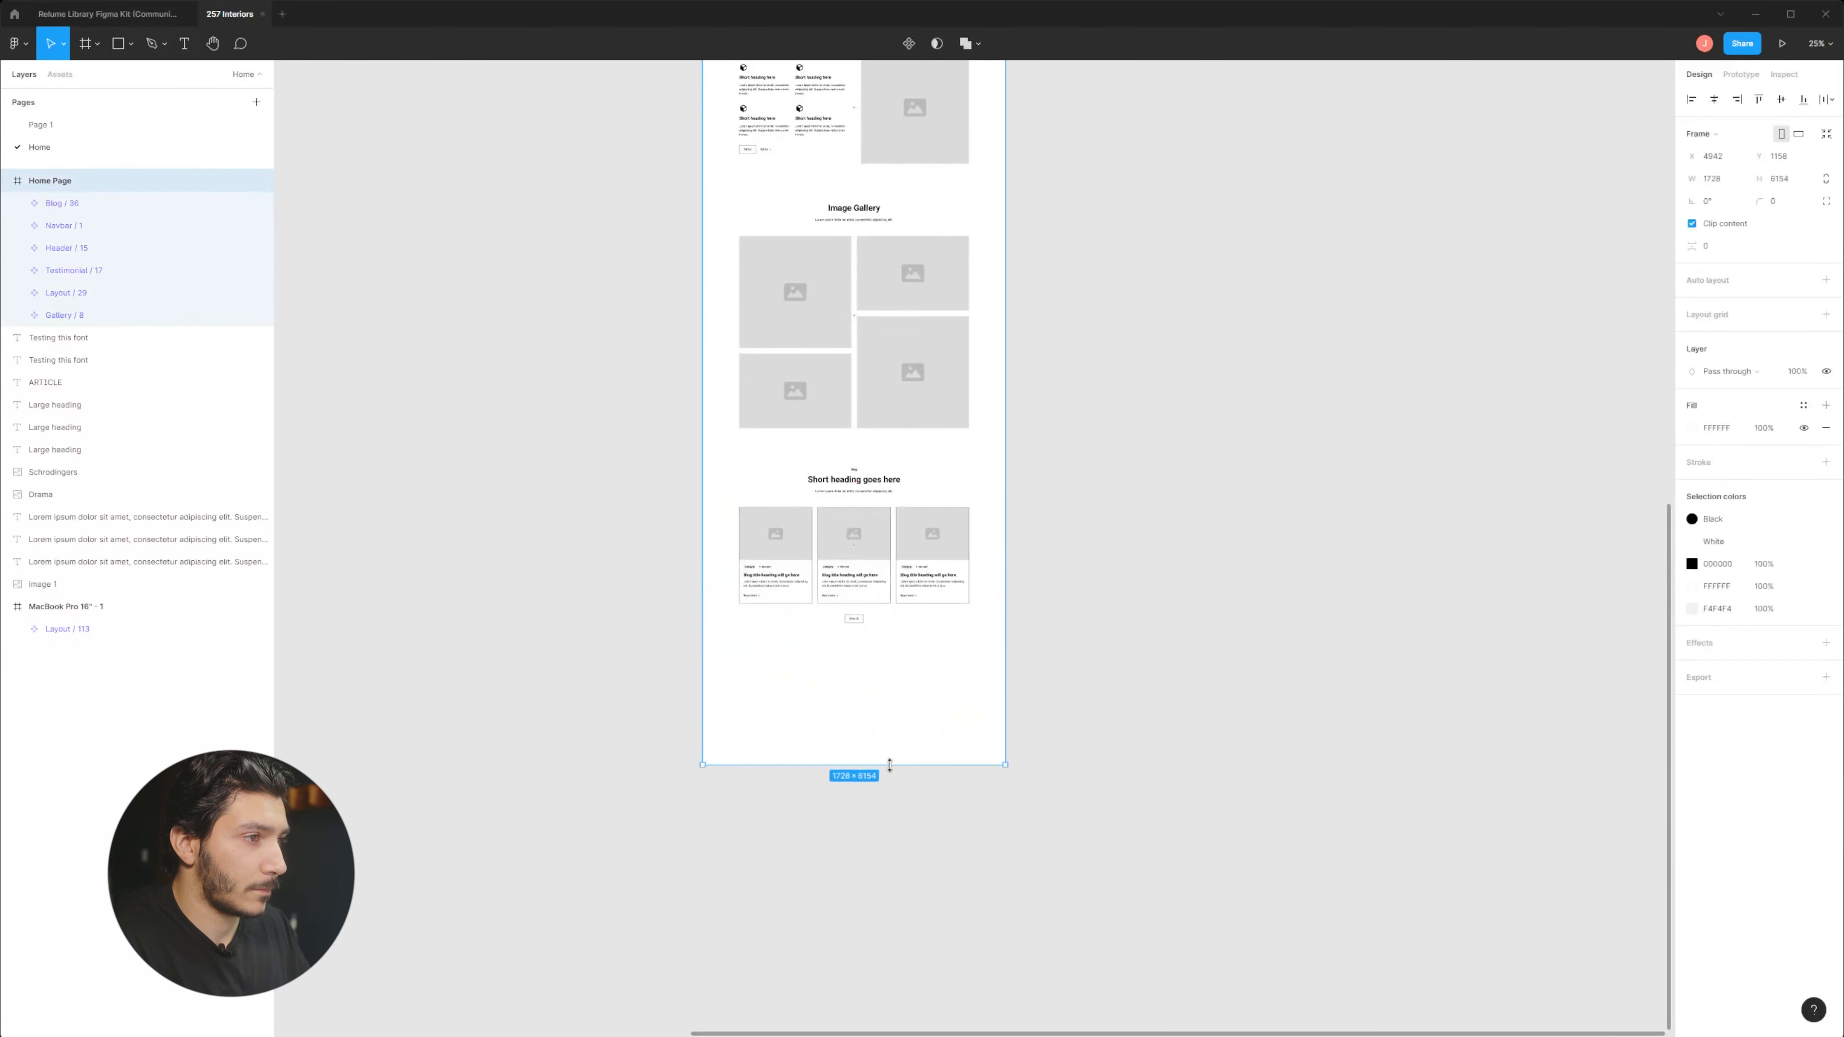
{"action": "left_click", "coordinate": [977, 692]}
{"action": "scroll", "coordinate": [1016, 798], "scroll_direction": "up", "scroll_amount": 5}
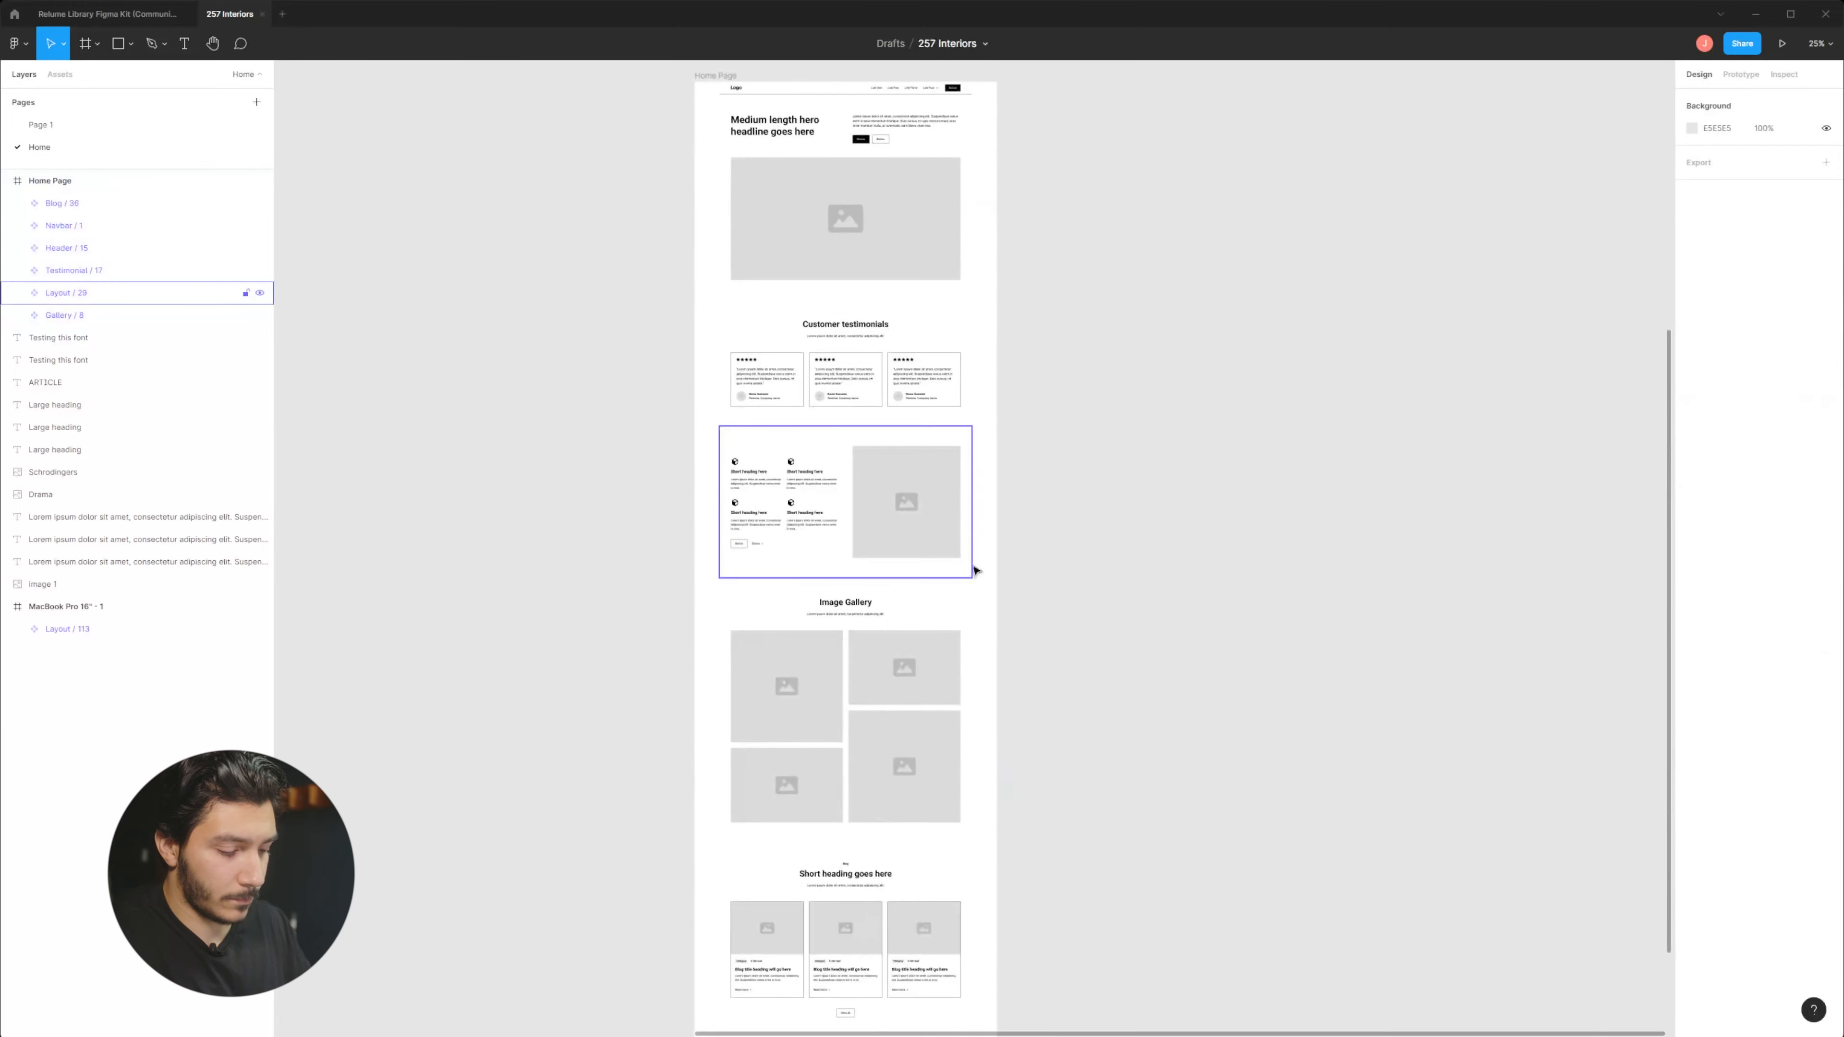
{"action": "scroll", "coordinate": [974, 567], "scroll_direction": "down", "scroll_amount": 3}
{"action": "scroll", "coordinate": [943, 509], "scroll_direction": "down", "scroll_amount": 1}
{"action": "scroll", "coordinate": [944, 436], "scroll_direction": "up", "scroll_amount": 2}
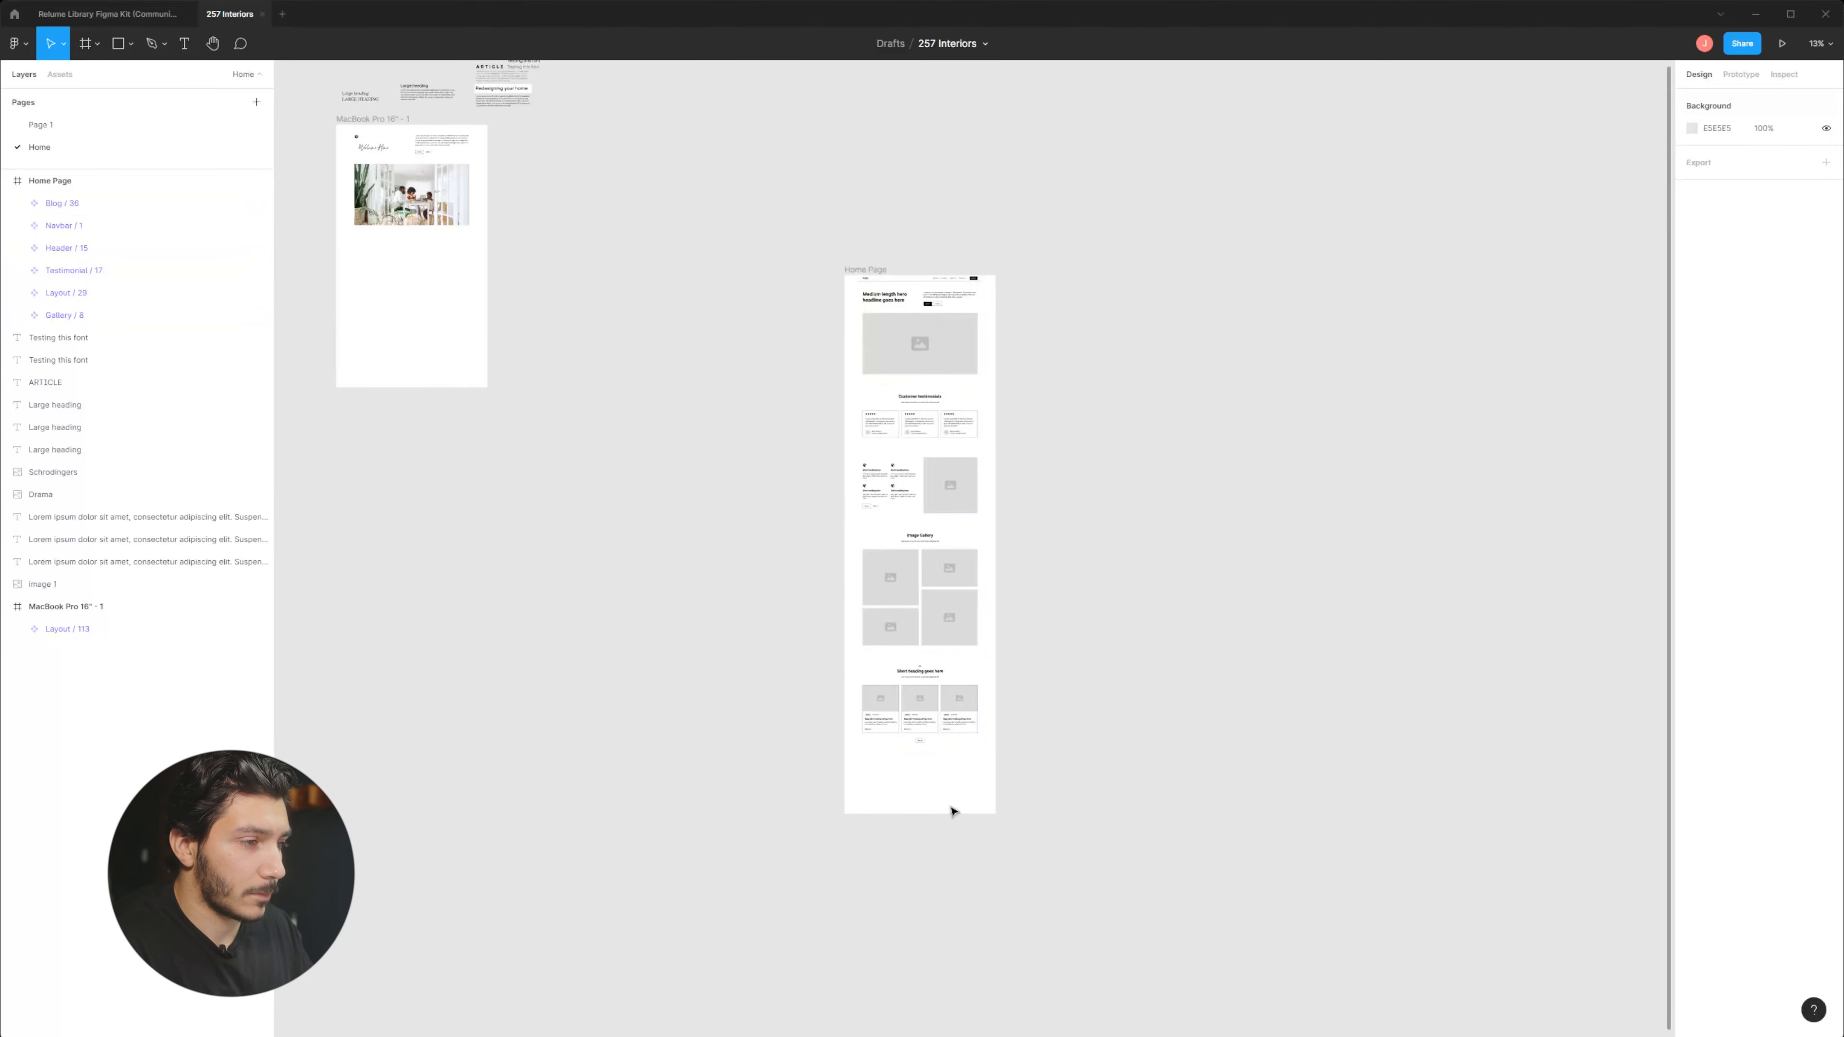
Lengthen the Home Page frame further downward to leave empty room for more sections below the blog cards.
{"action": "left_click", "coordinate": [868, 269]}
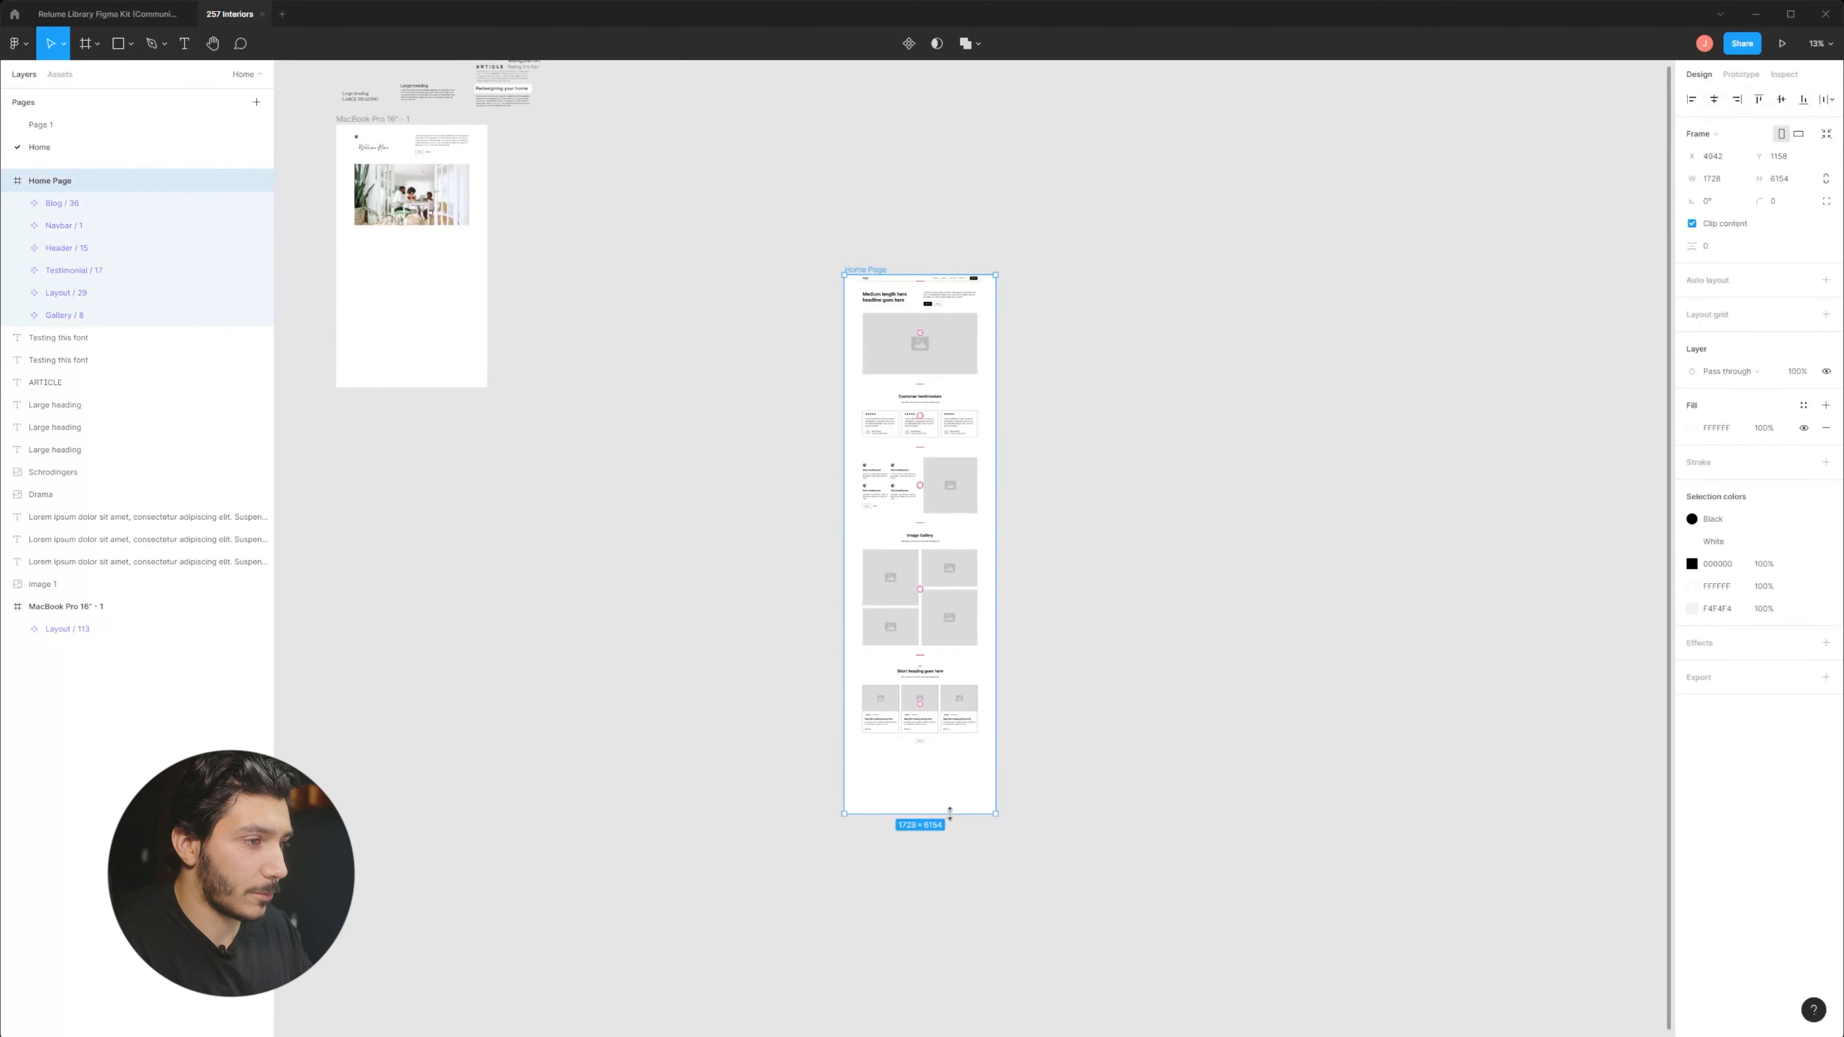
{"action": "left_click_drag", "start_coordinate": [949, 812], "coordinate": [947, 936]}
{"action": "left_click", "coordinate": [946, 762]}
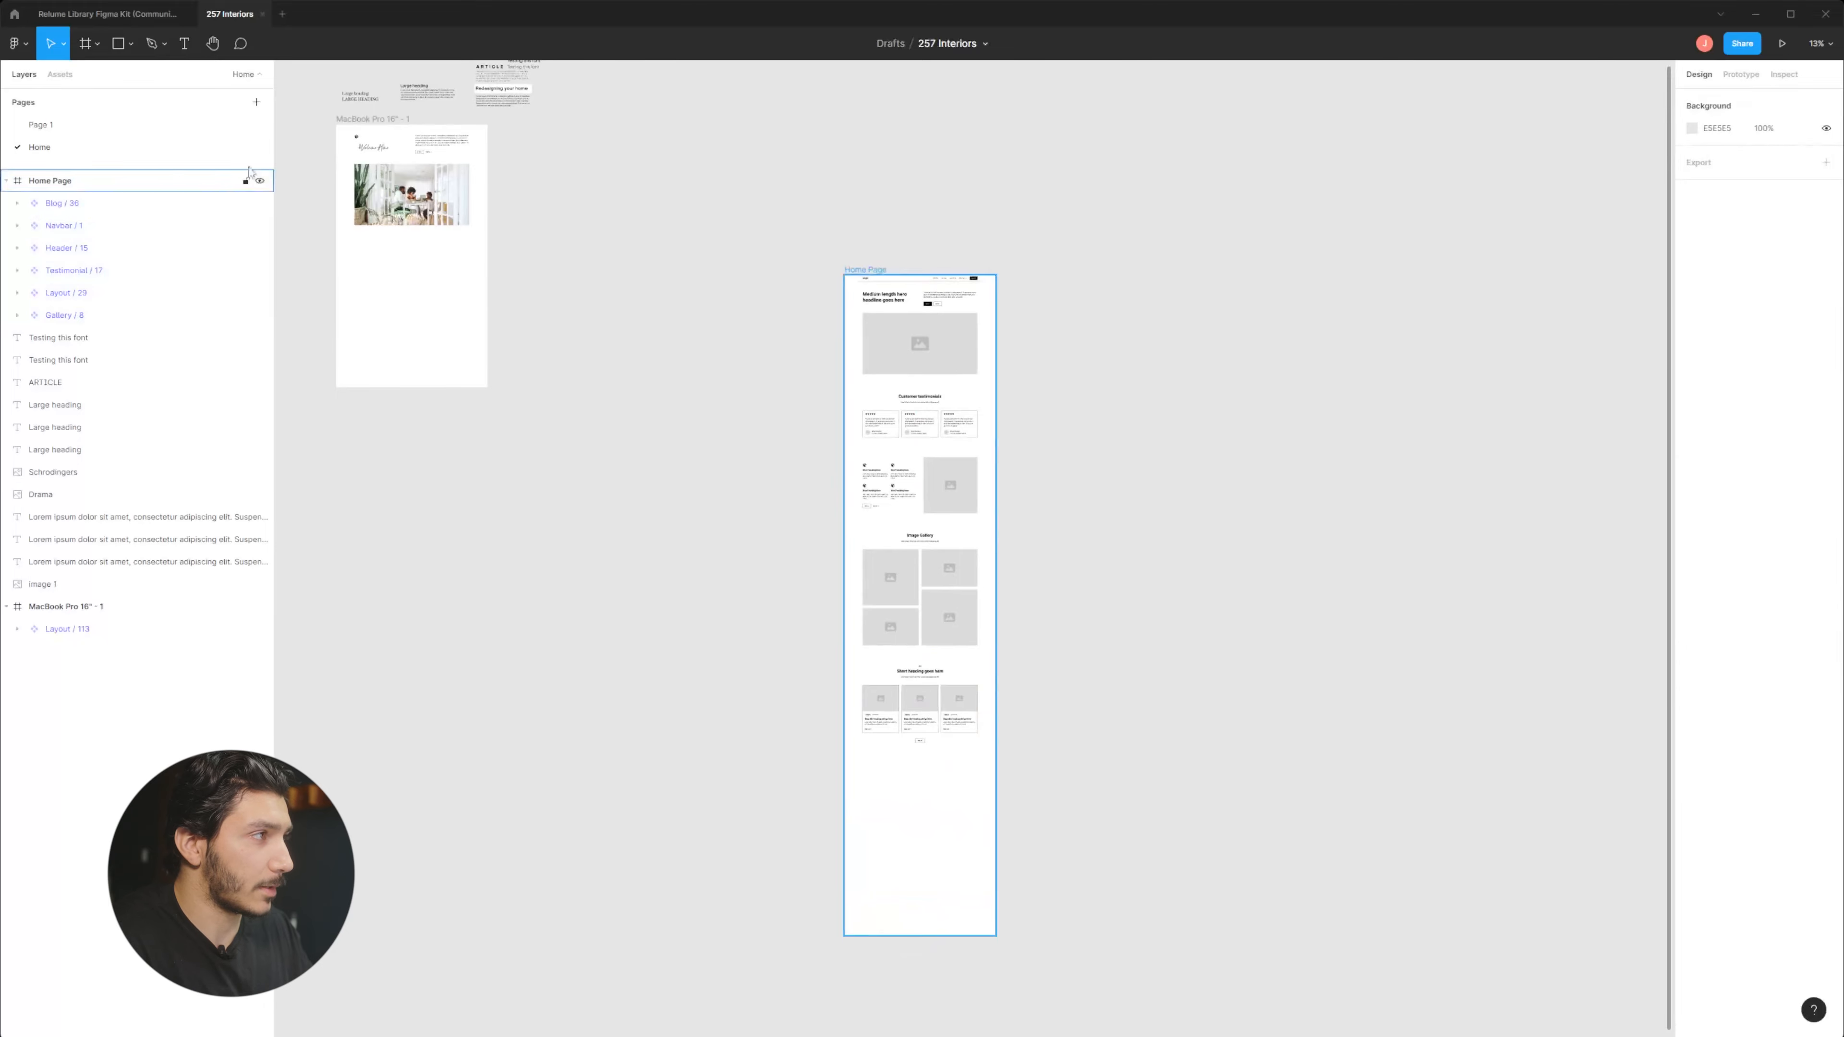
Return to the Relume library, dismiss the commenting tip, open the CTA page and switch back to the Move tool.
{"action": "left_click", "coordinate": [107, 14]}
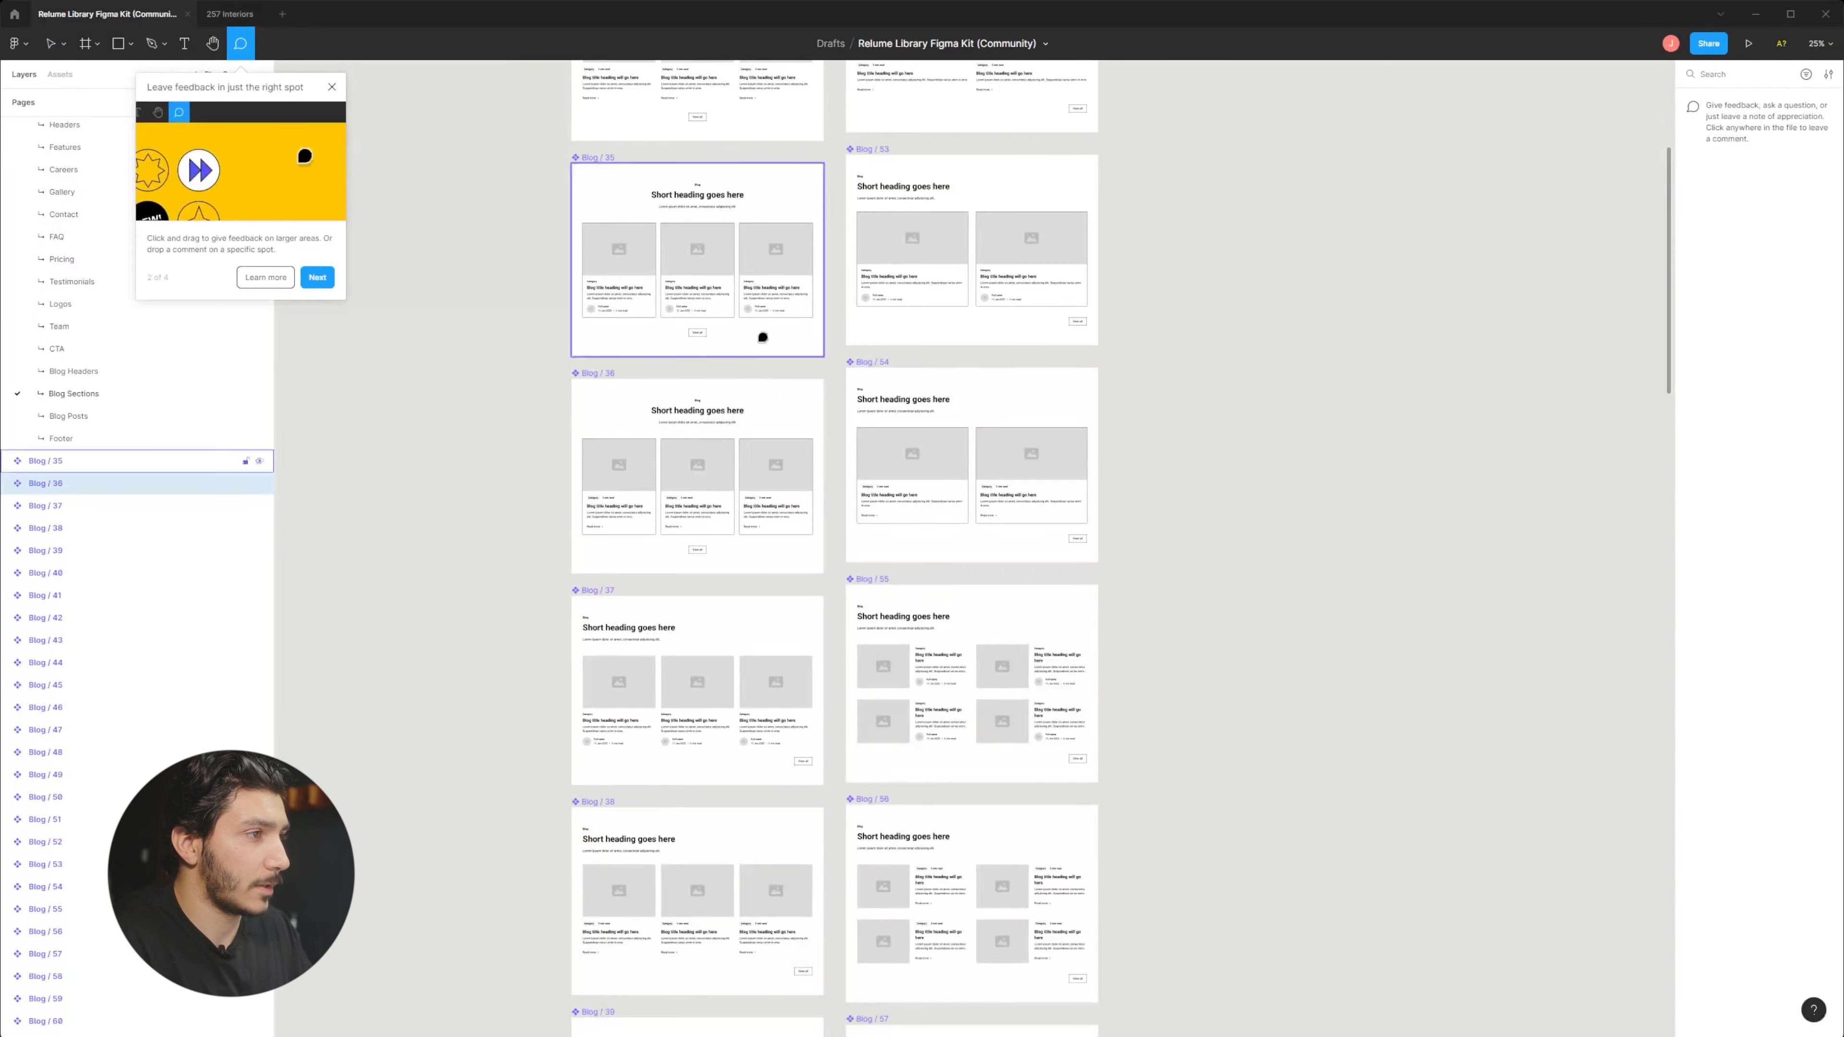
{"action": "left_click", "coordinate": [331, 87]}
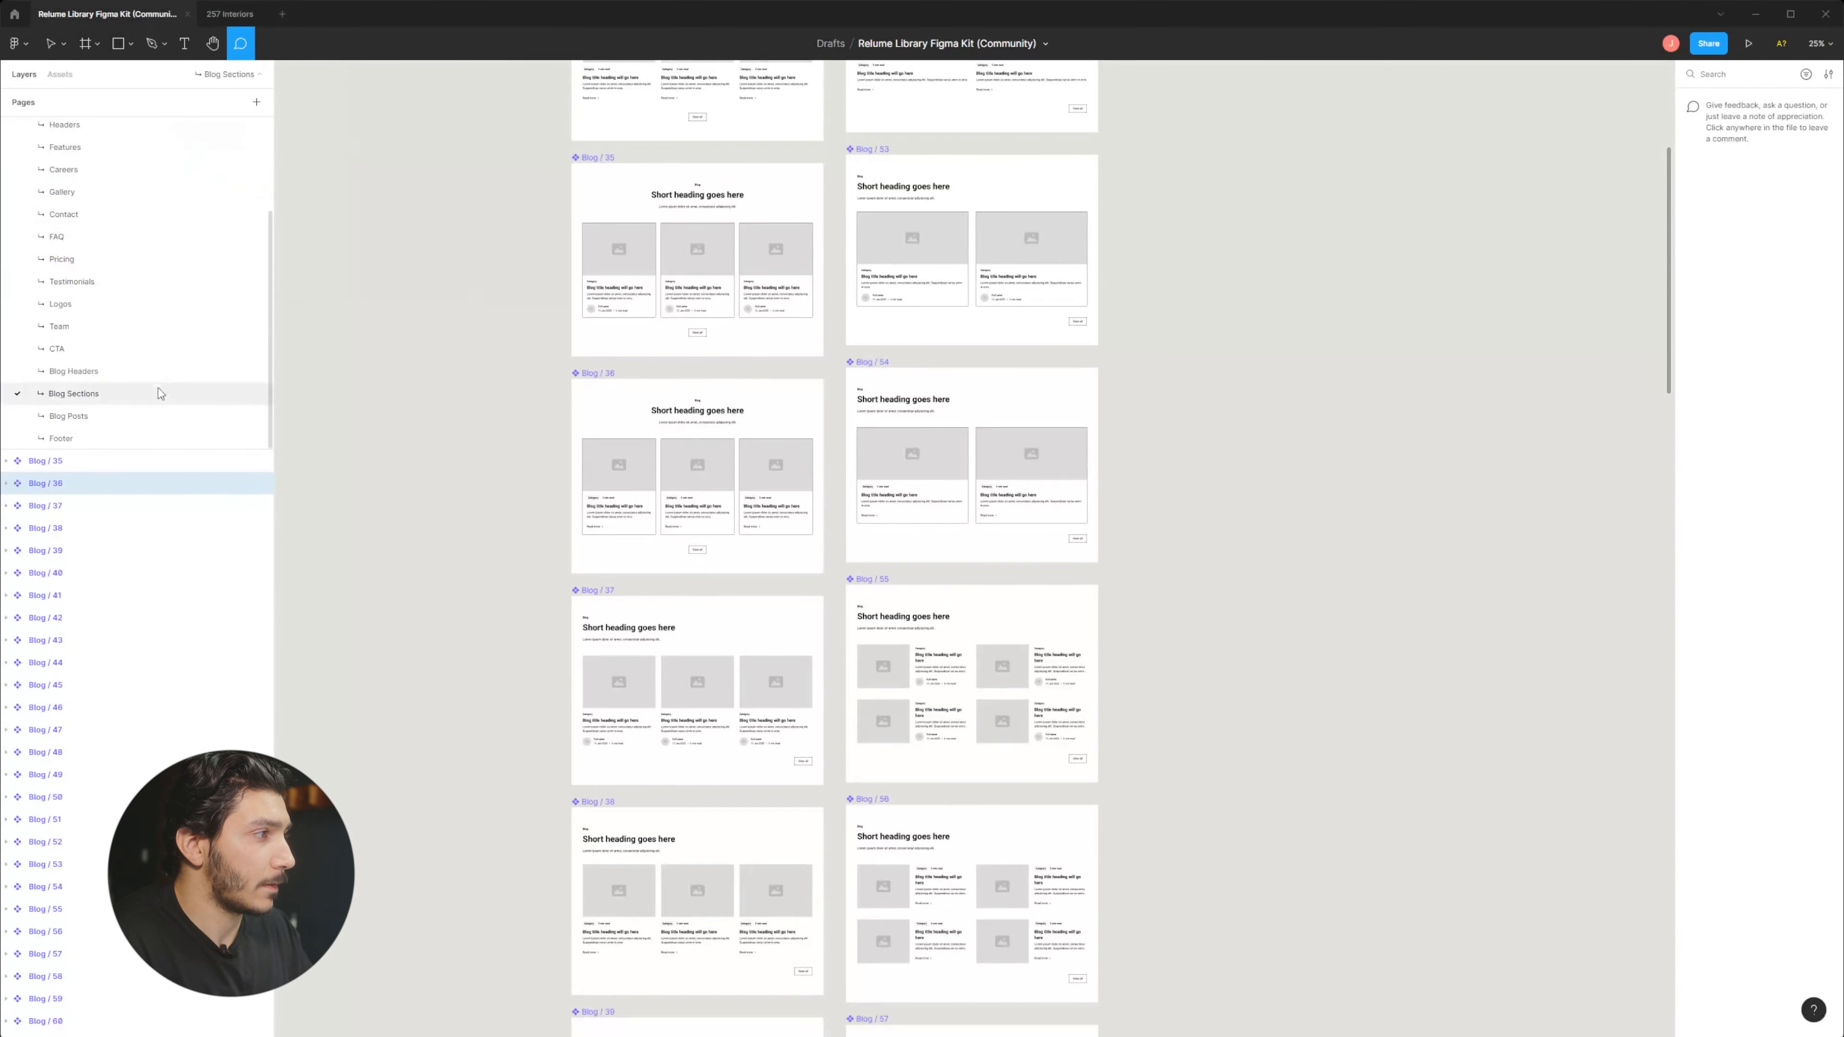
{"action": "left_click", "coordinate": [116, 350]}
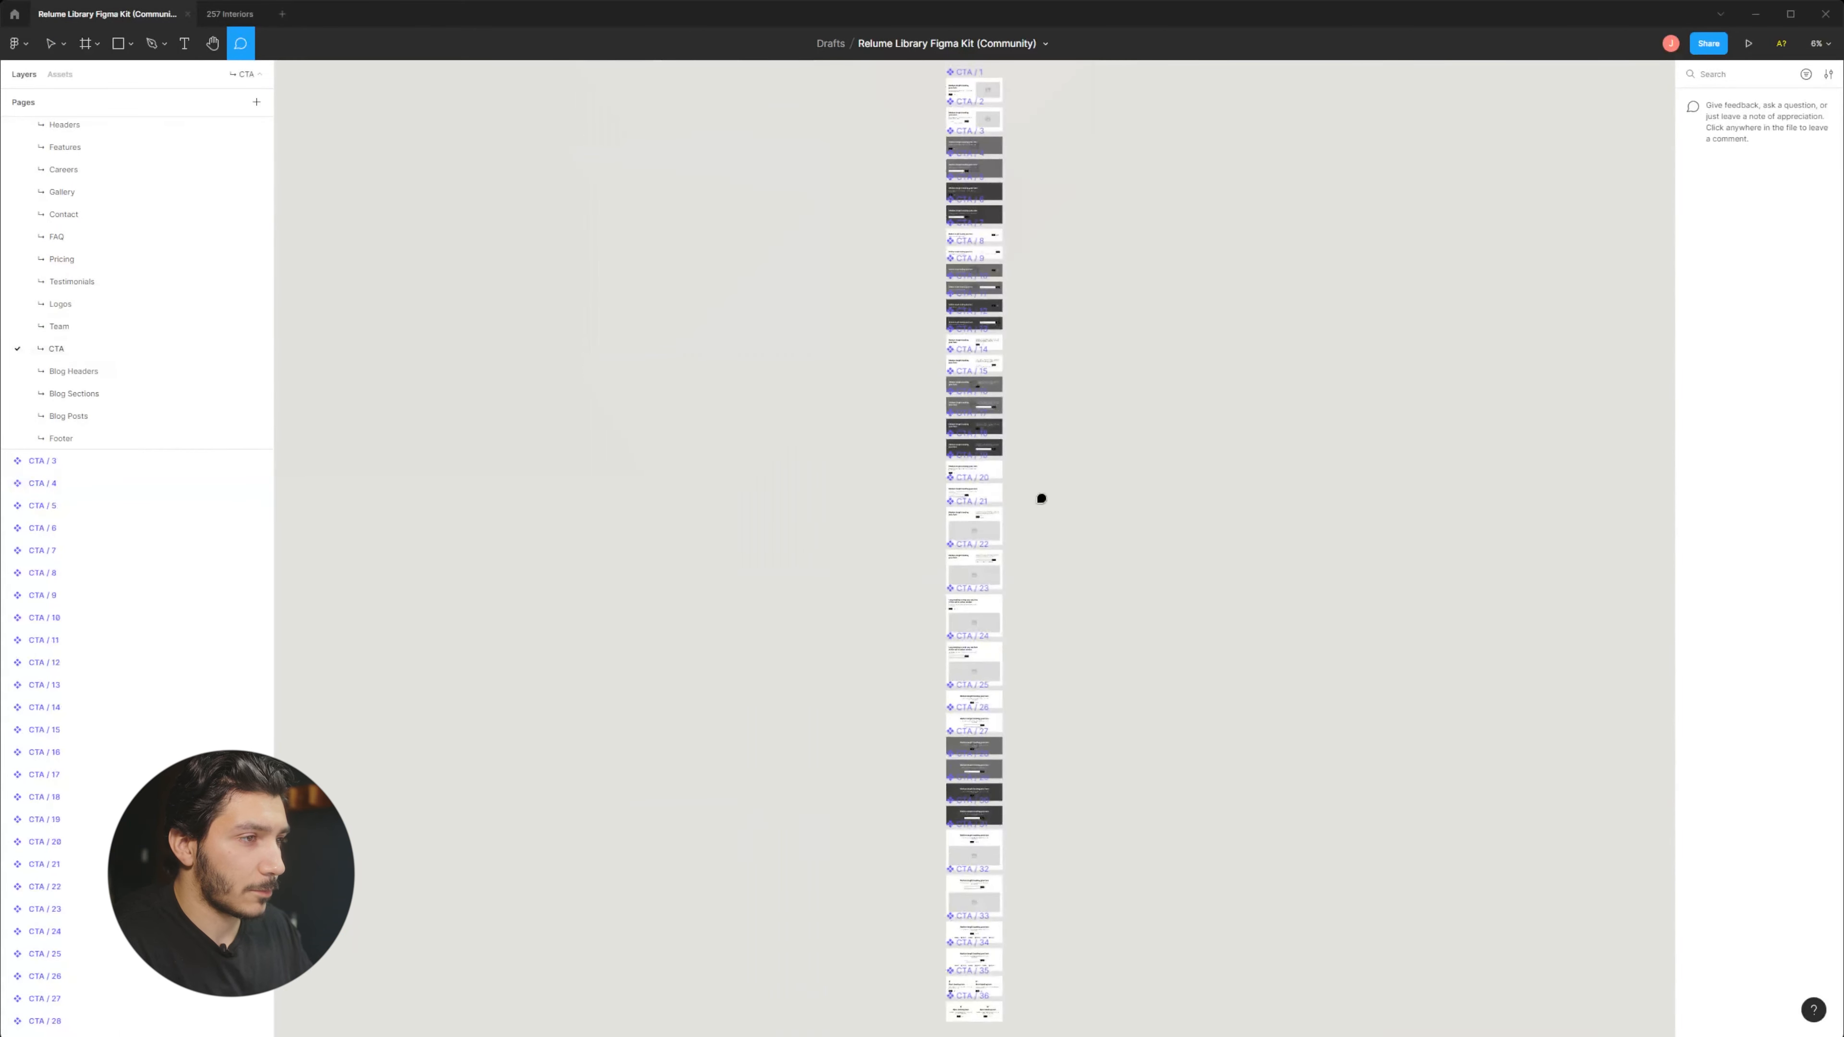
{"action": "left_click", "coordinate": [1040, 499]}
{"action": "key", "text": "v"}
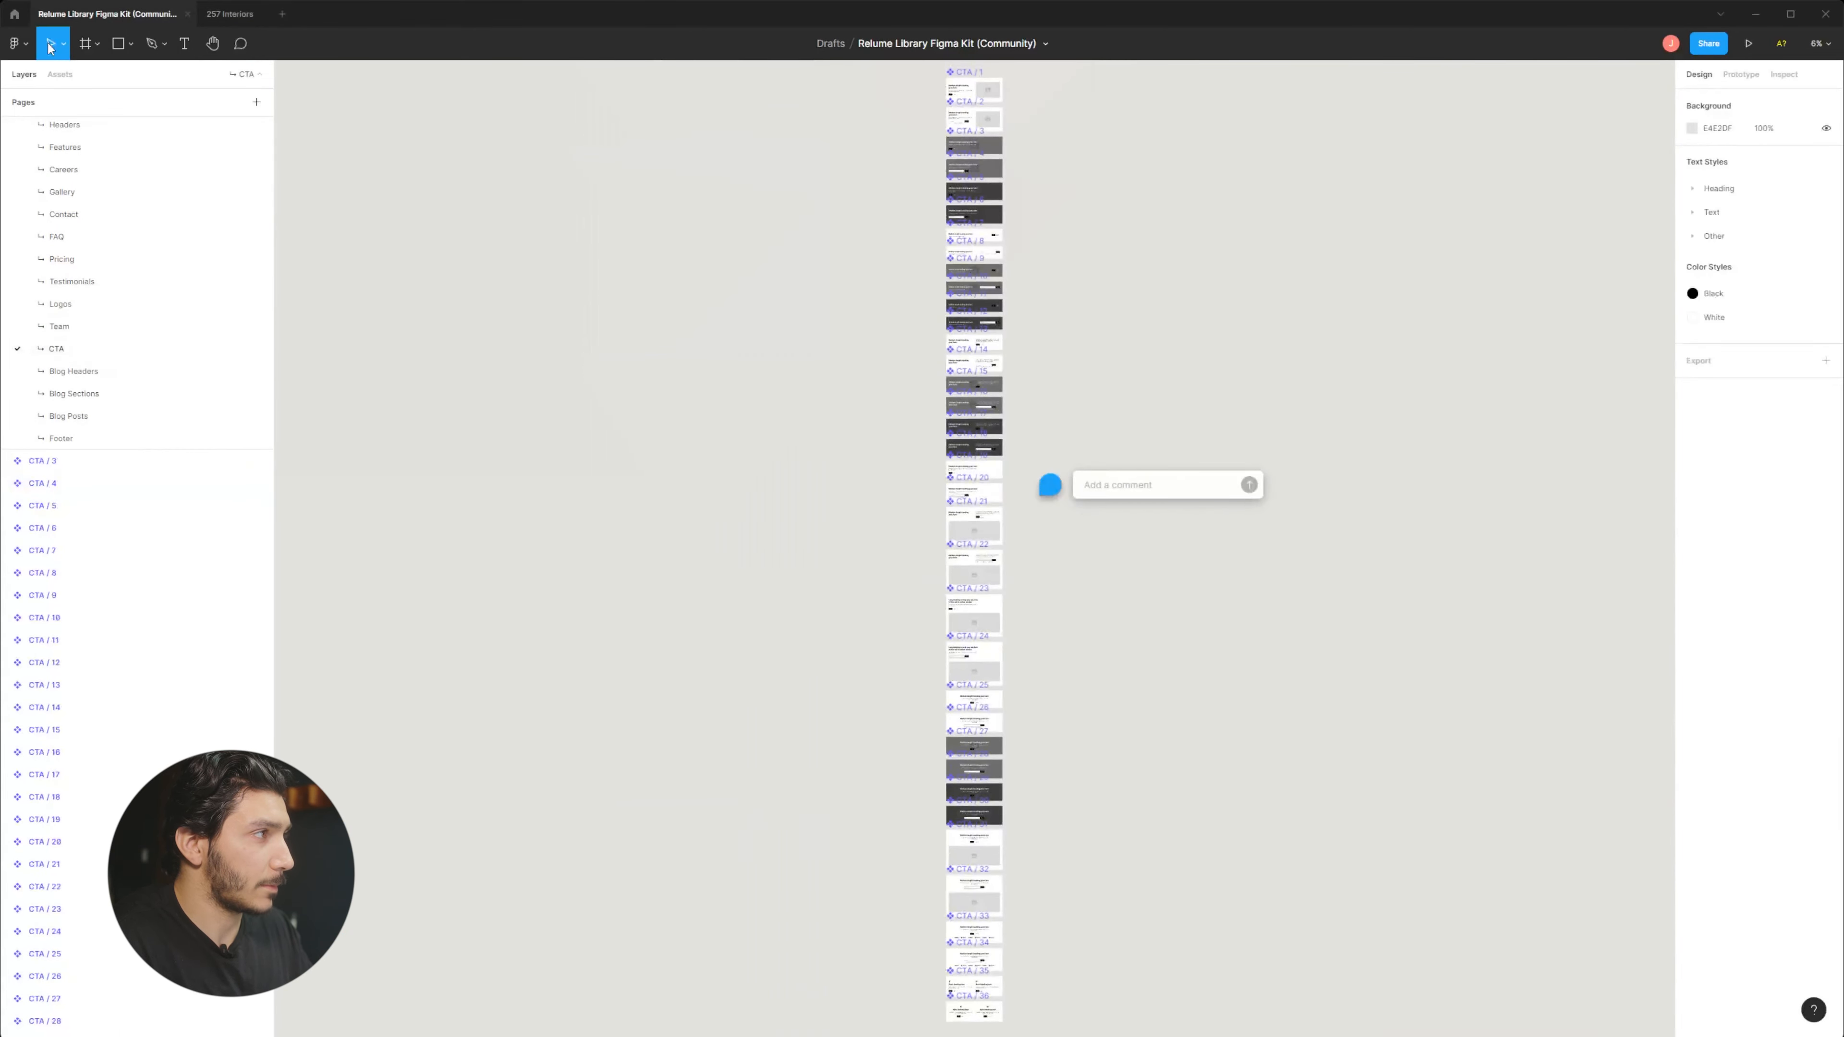
Examine the CTA component variants in the Relume library for a section that suits the home page.
{"action": "key", "text": "ctrl+plus"}
{"action": "key", "text": "ctrl+plus"}
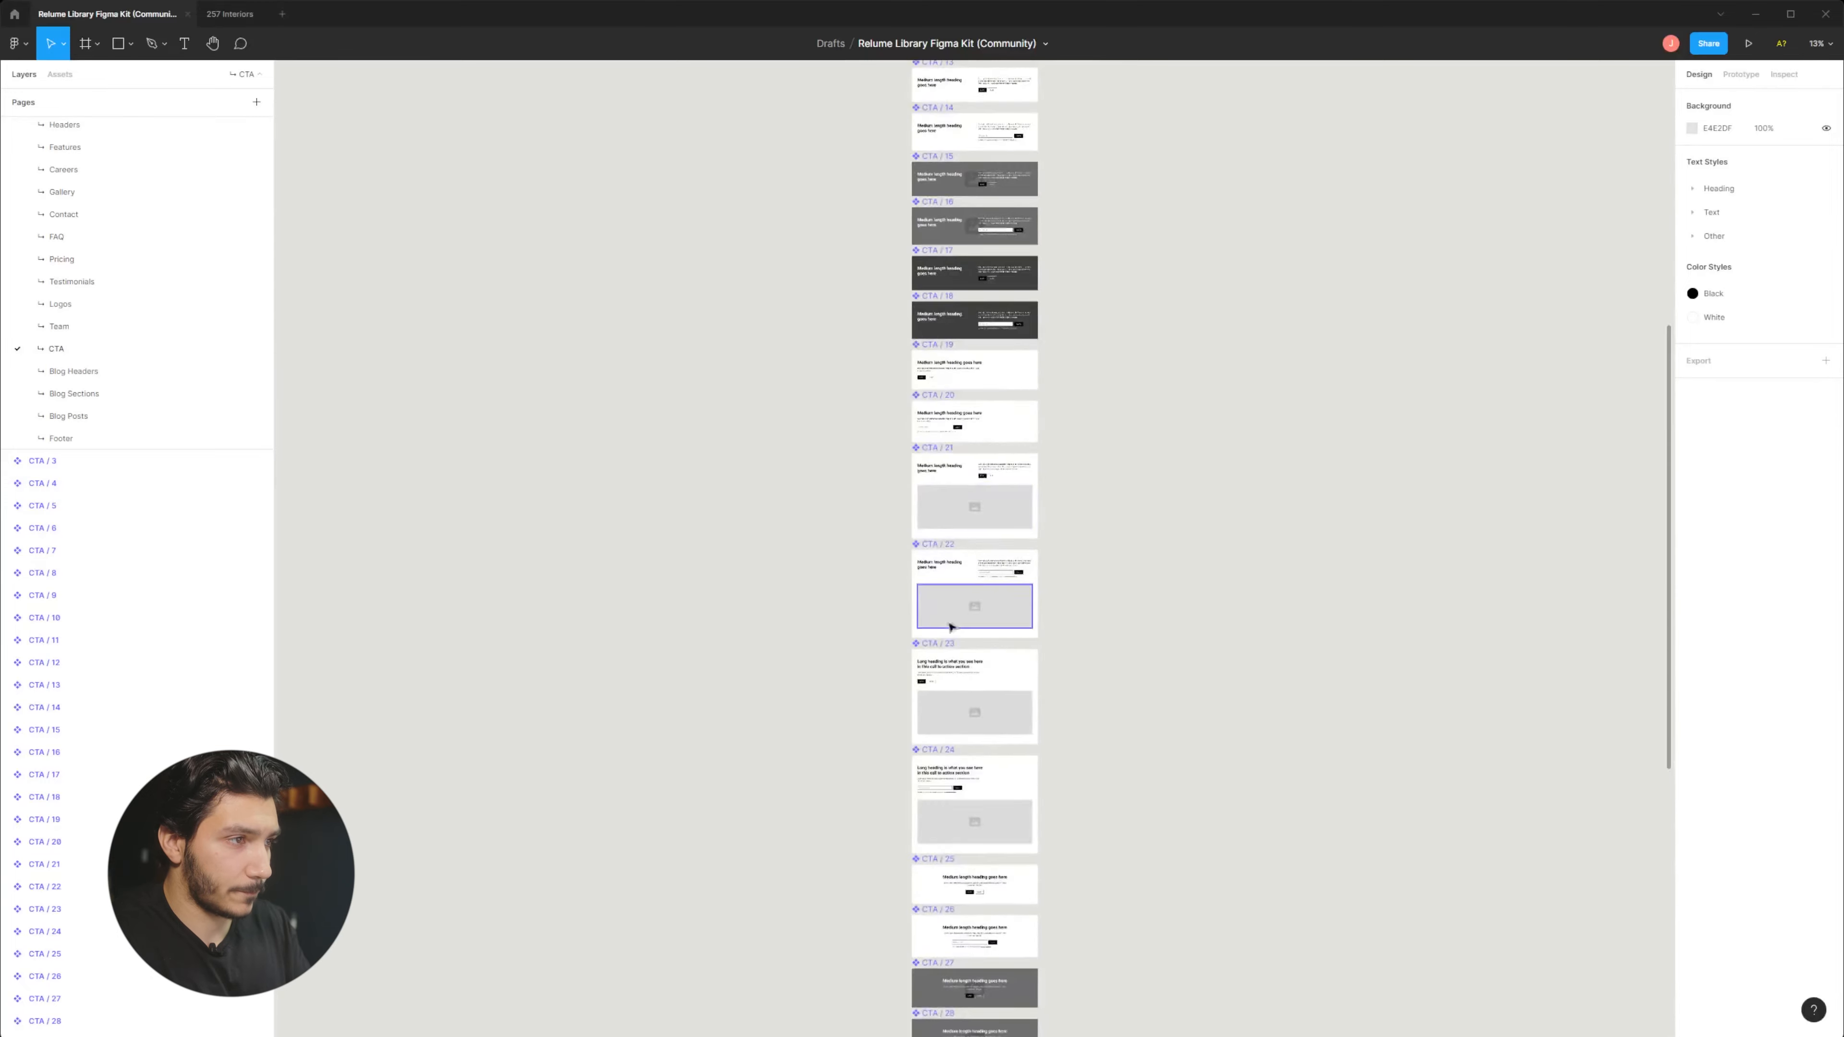
{"action": "left_click_drag", "start_coordinate": [917, 955], "coordinate": [792, 479]}
{"action": "left_click_drag", "start_coordinate": [800, 910], "coordinate": [851, 293]}
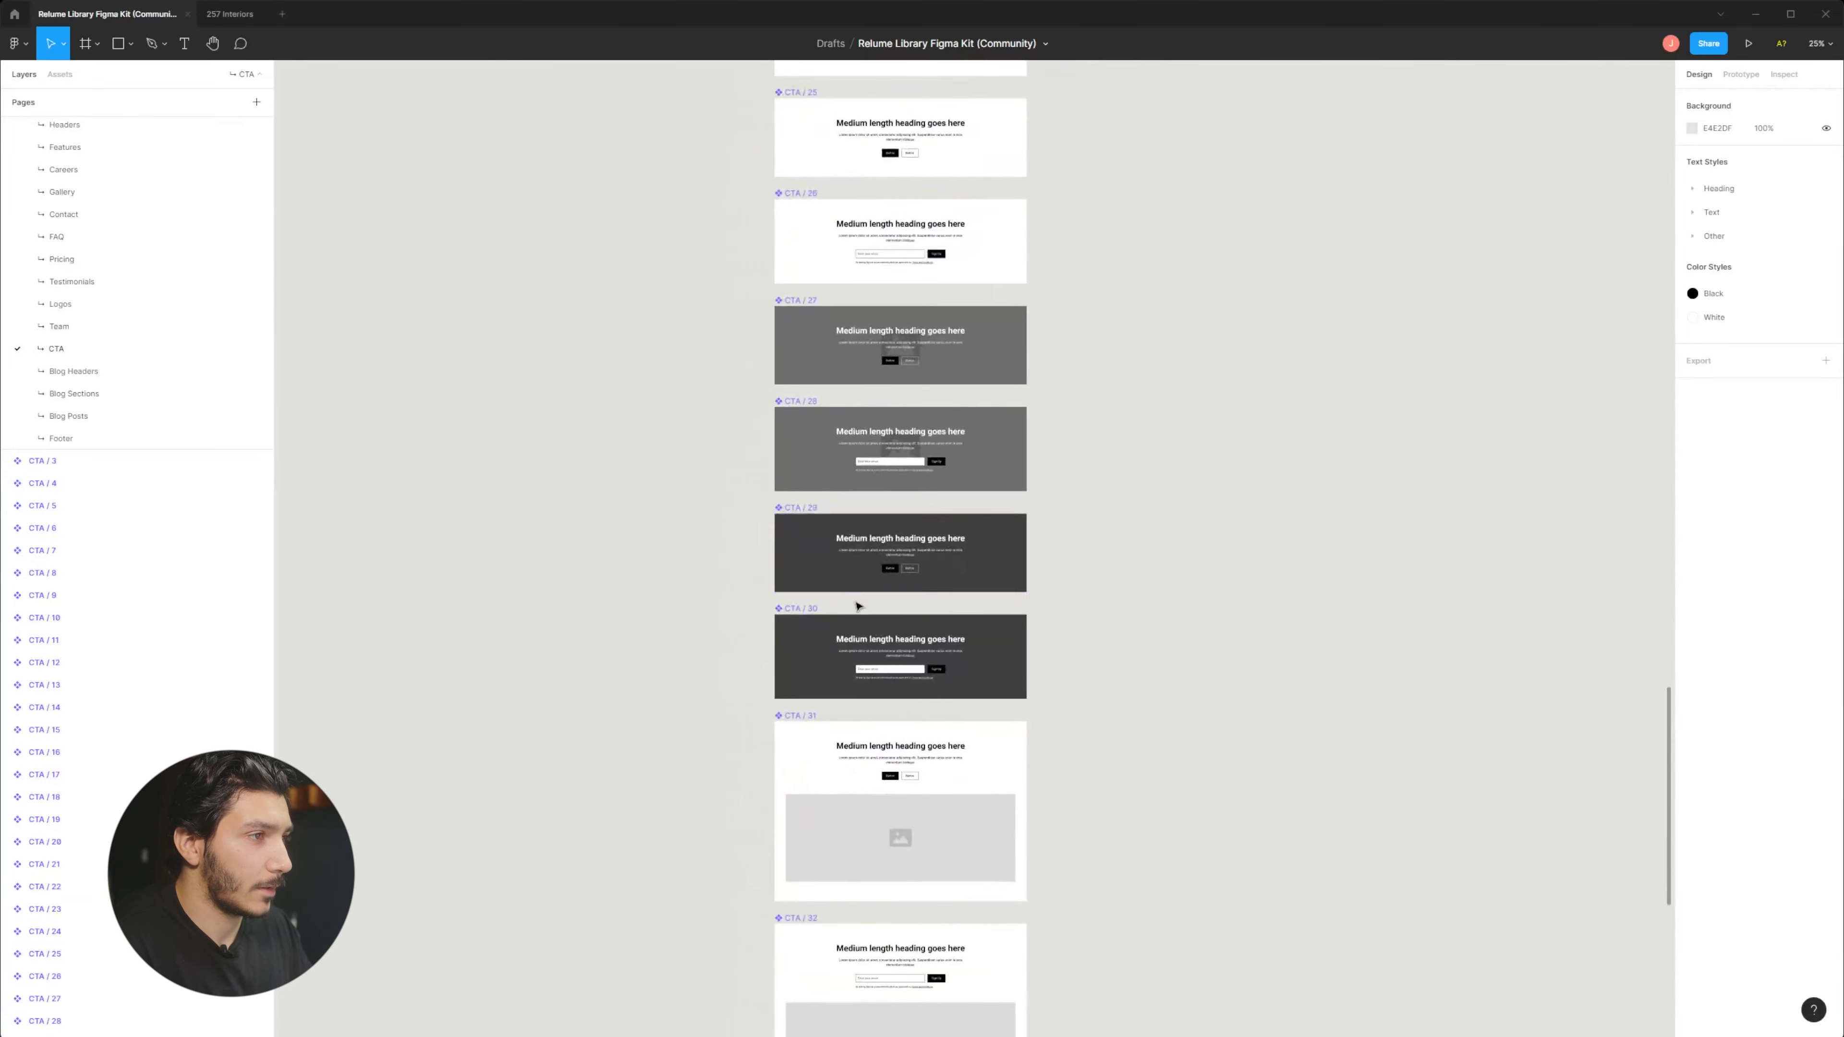
{"action": "scroll", "coordinate": [855, 605], "scroll_direction": "down", "scroll_amount": 10}
{"action": "scroll", "coordinate": [960, 245], "scroll_direction": "up", "scroll_amount": 12}
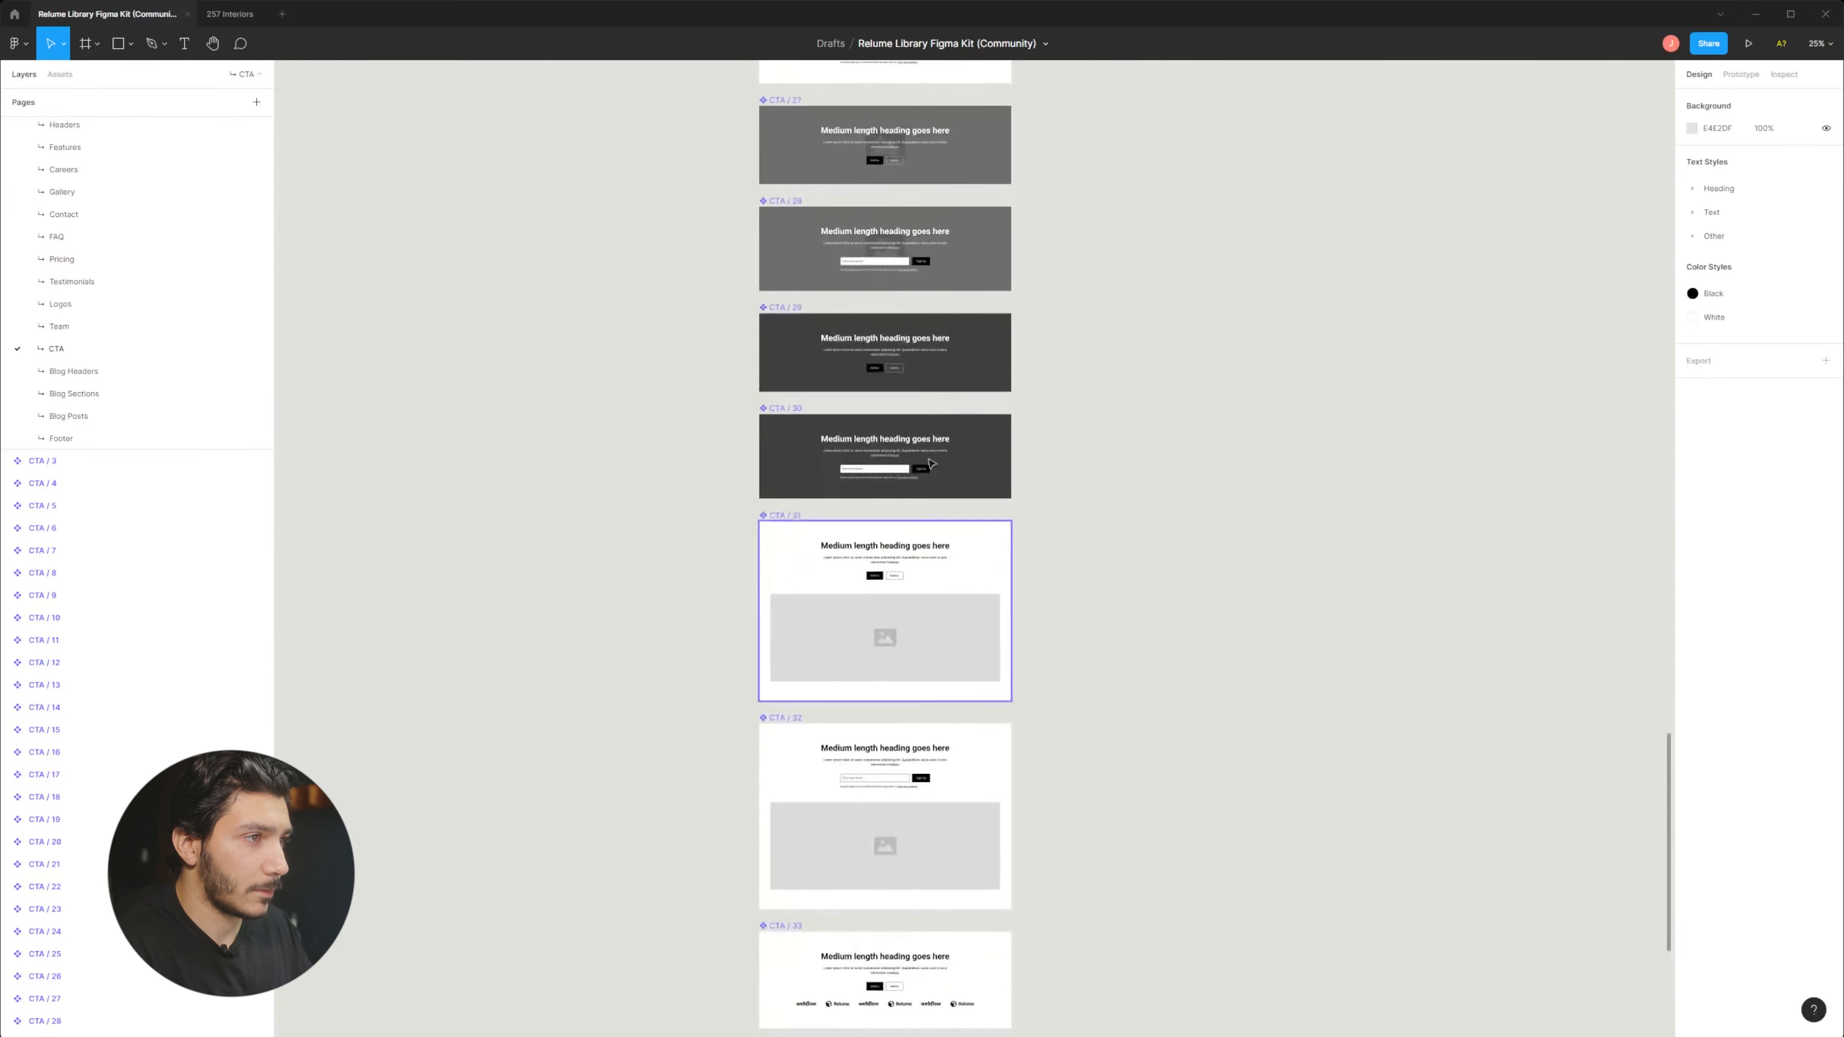
{"action": "scroll", "coordinate": [900, 311], "scroll_direction": "up", "scroll_amount": 13}
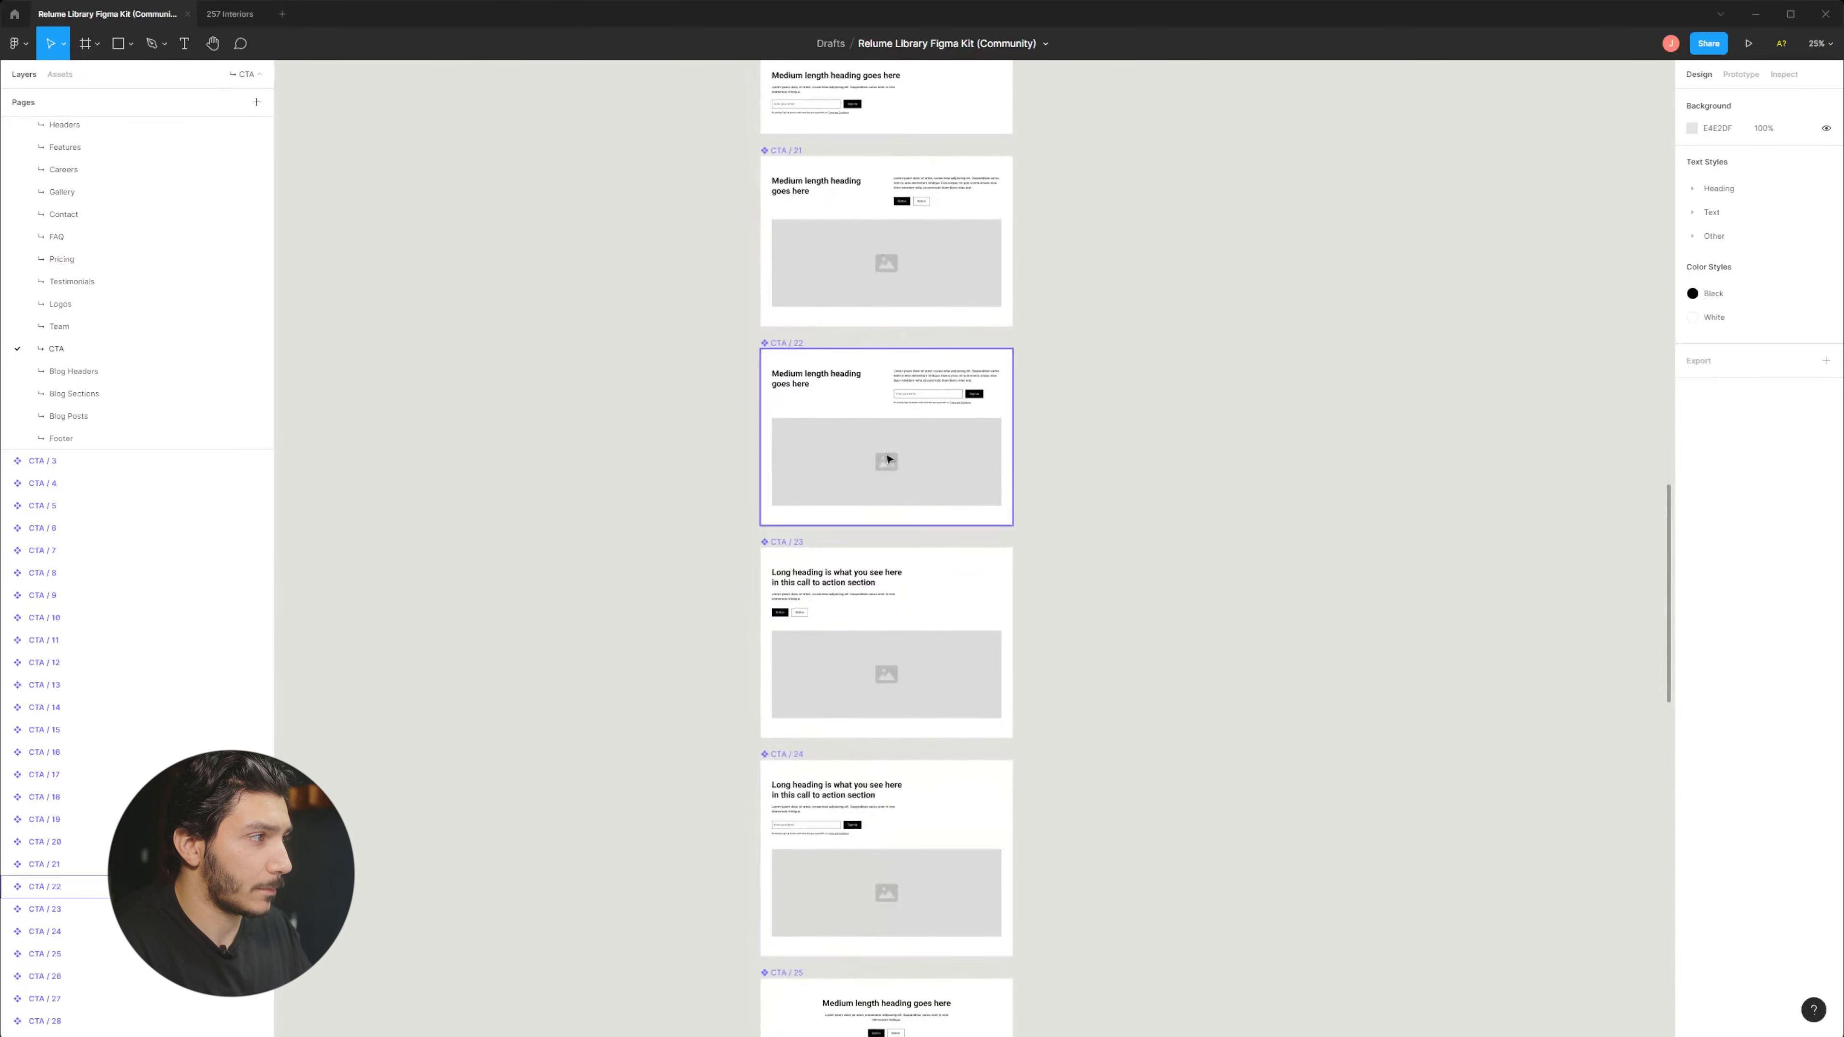
{"action": "scroll", "coordinate": [892, 902], "scroll_direction": "up", "scroll_amount": 15}
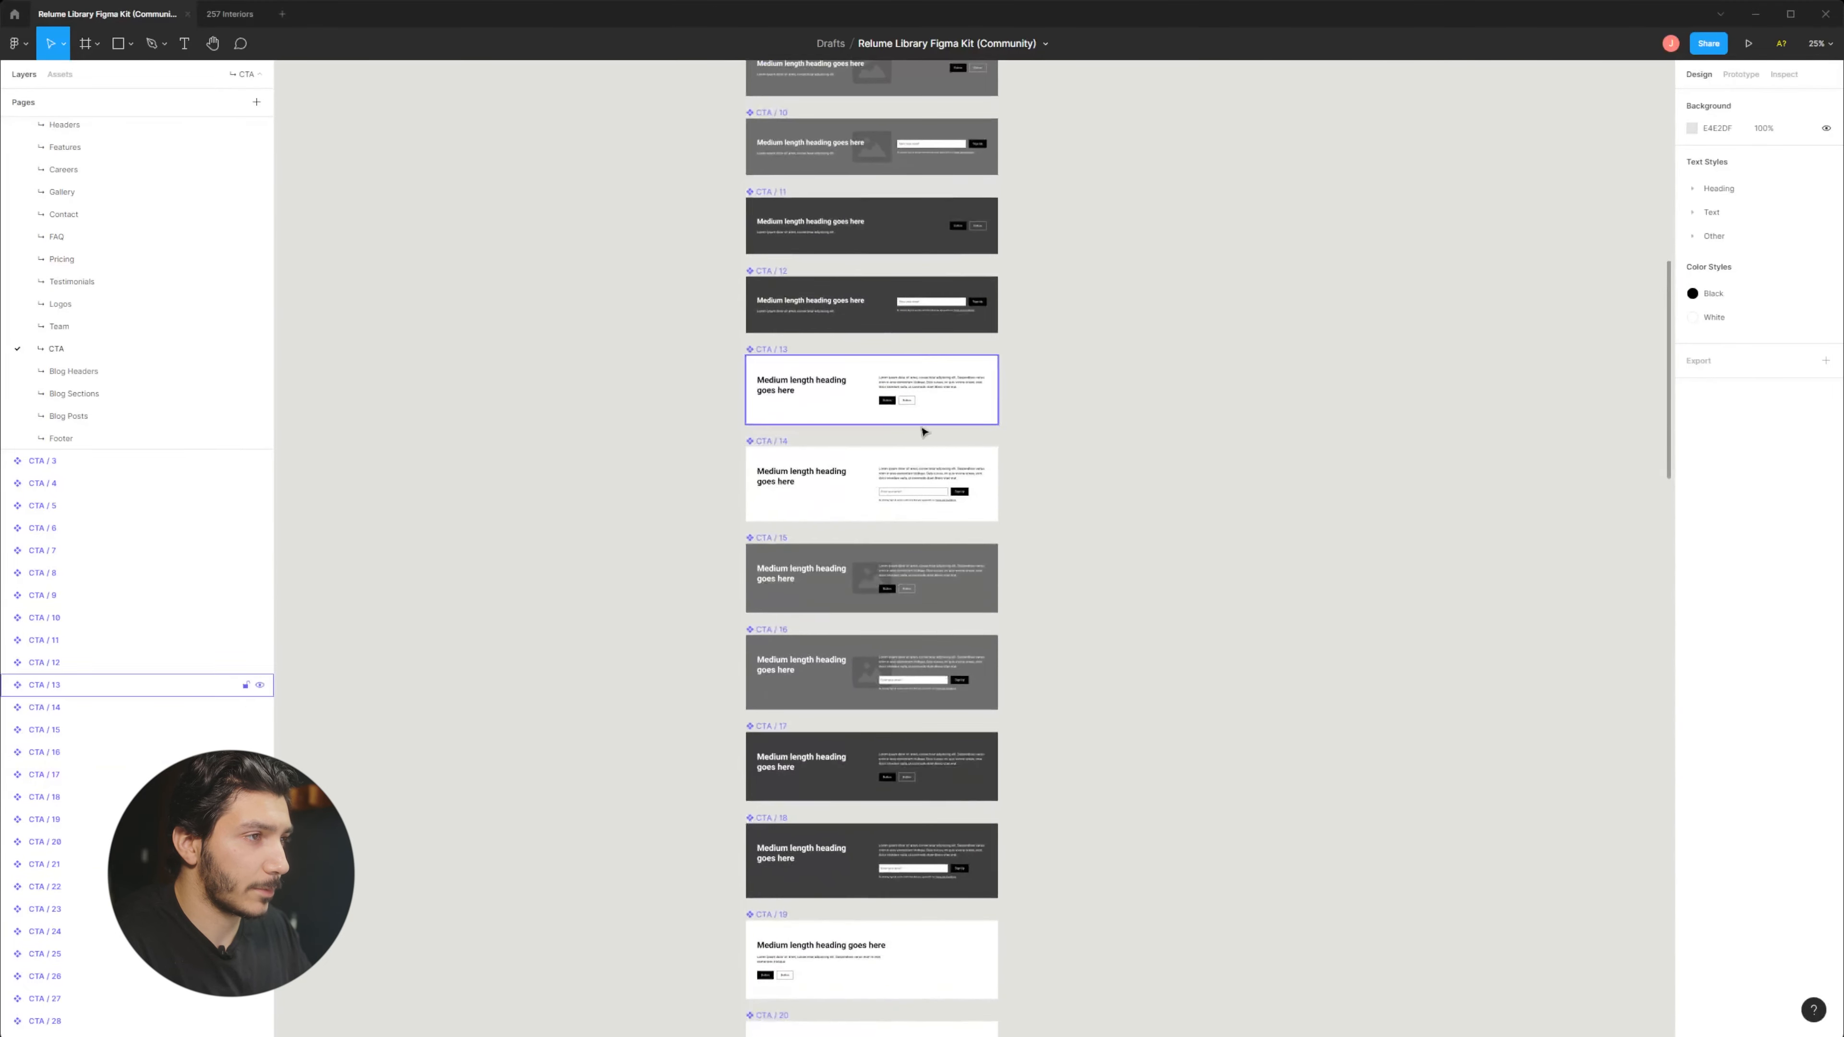
{"action": "scroll", "coordinate": [953, 628], "scroll_direction": "down", "scroll_amount": 20}
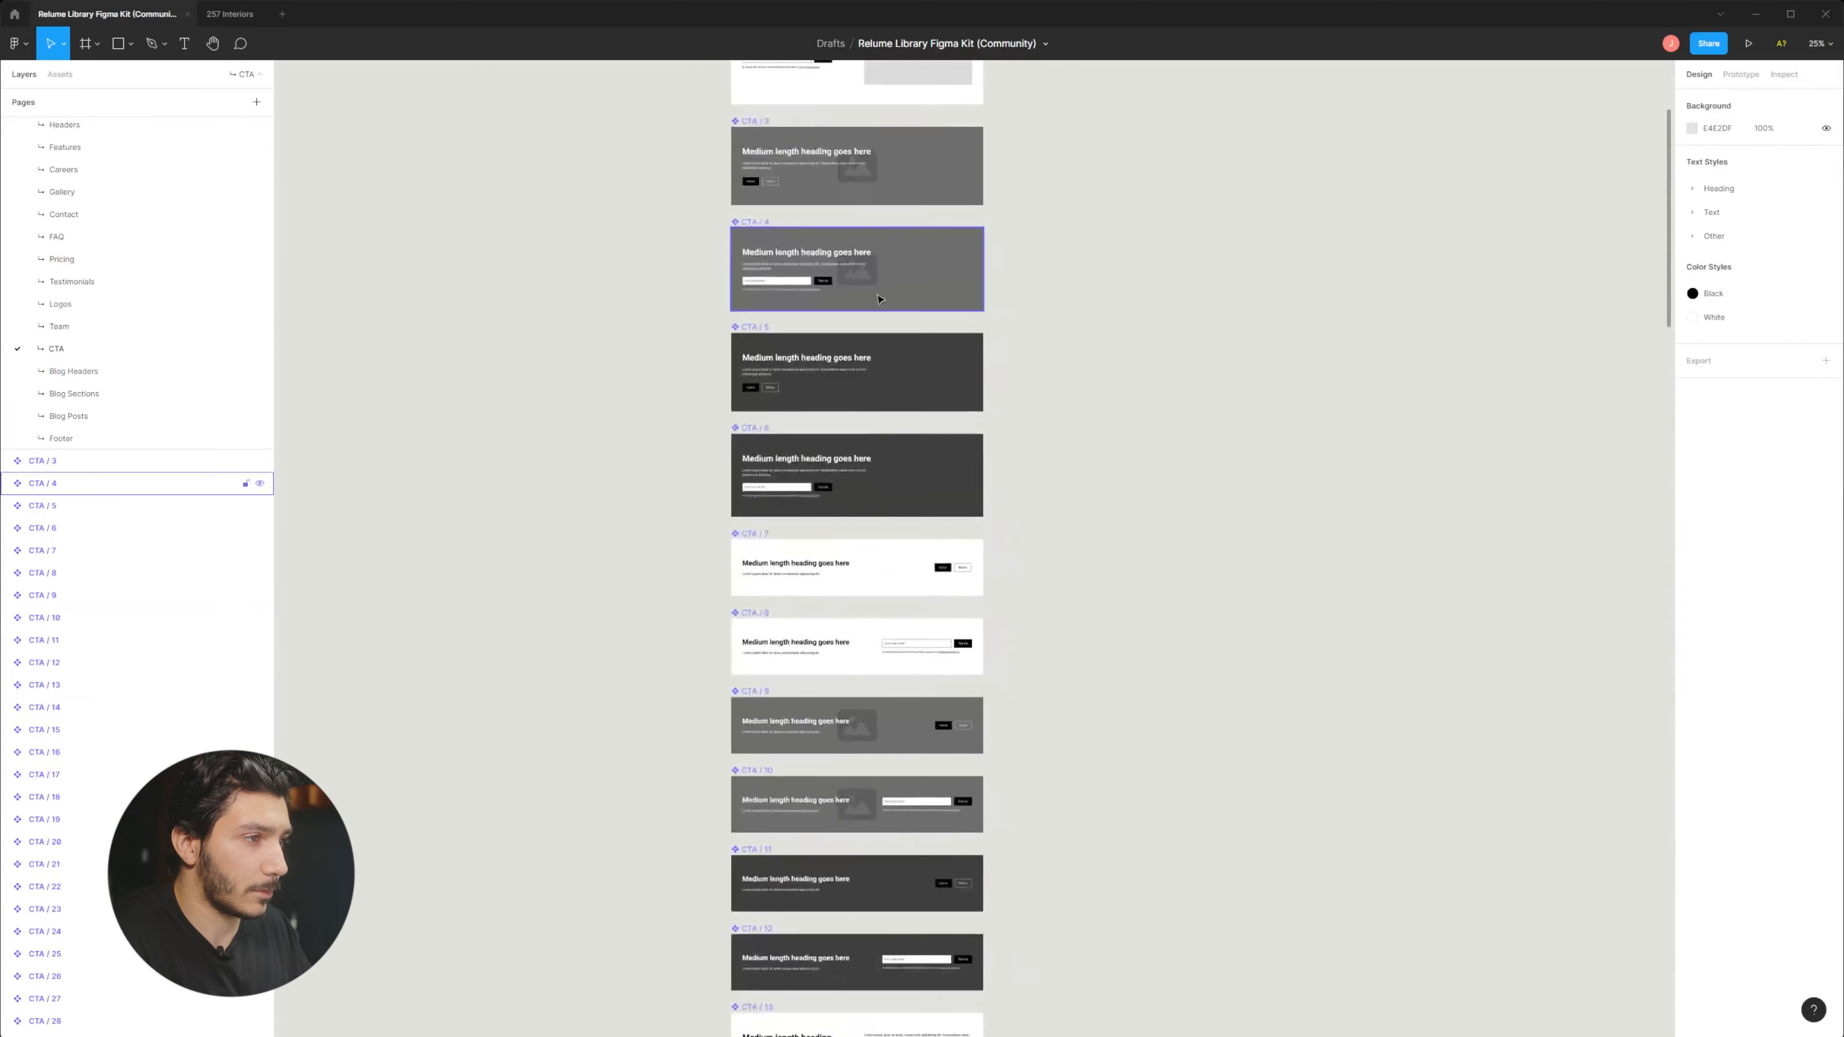
{"action": "scroll", "coordinate": [945, 652], "scroll_direction": "down", "scroll_amount": 5}
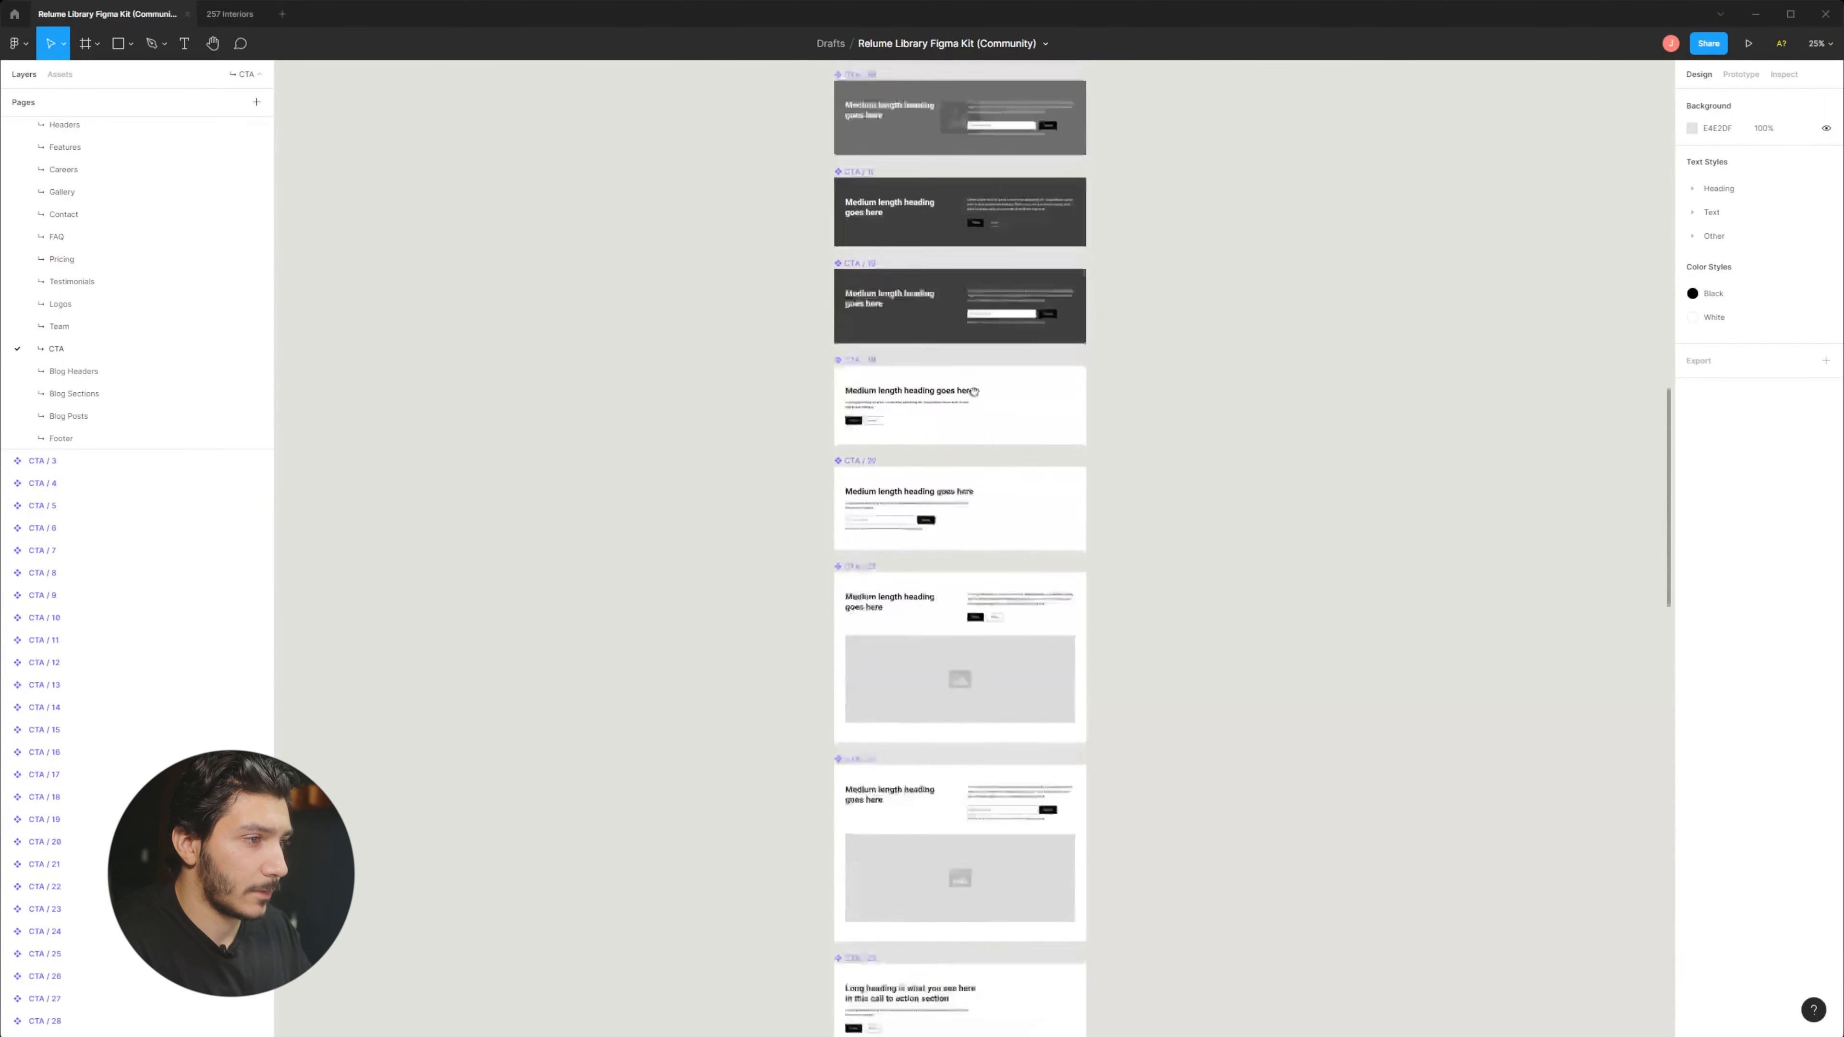
{"action": "scroll", "coordinate": [1008, 276], "scroll_direction": "down", "scroll_amount": 2}
{"action": "scroll", "coordinate": [1024, 428], "scroll_direction": "down", "scroll_amount": 5}
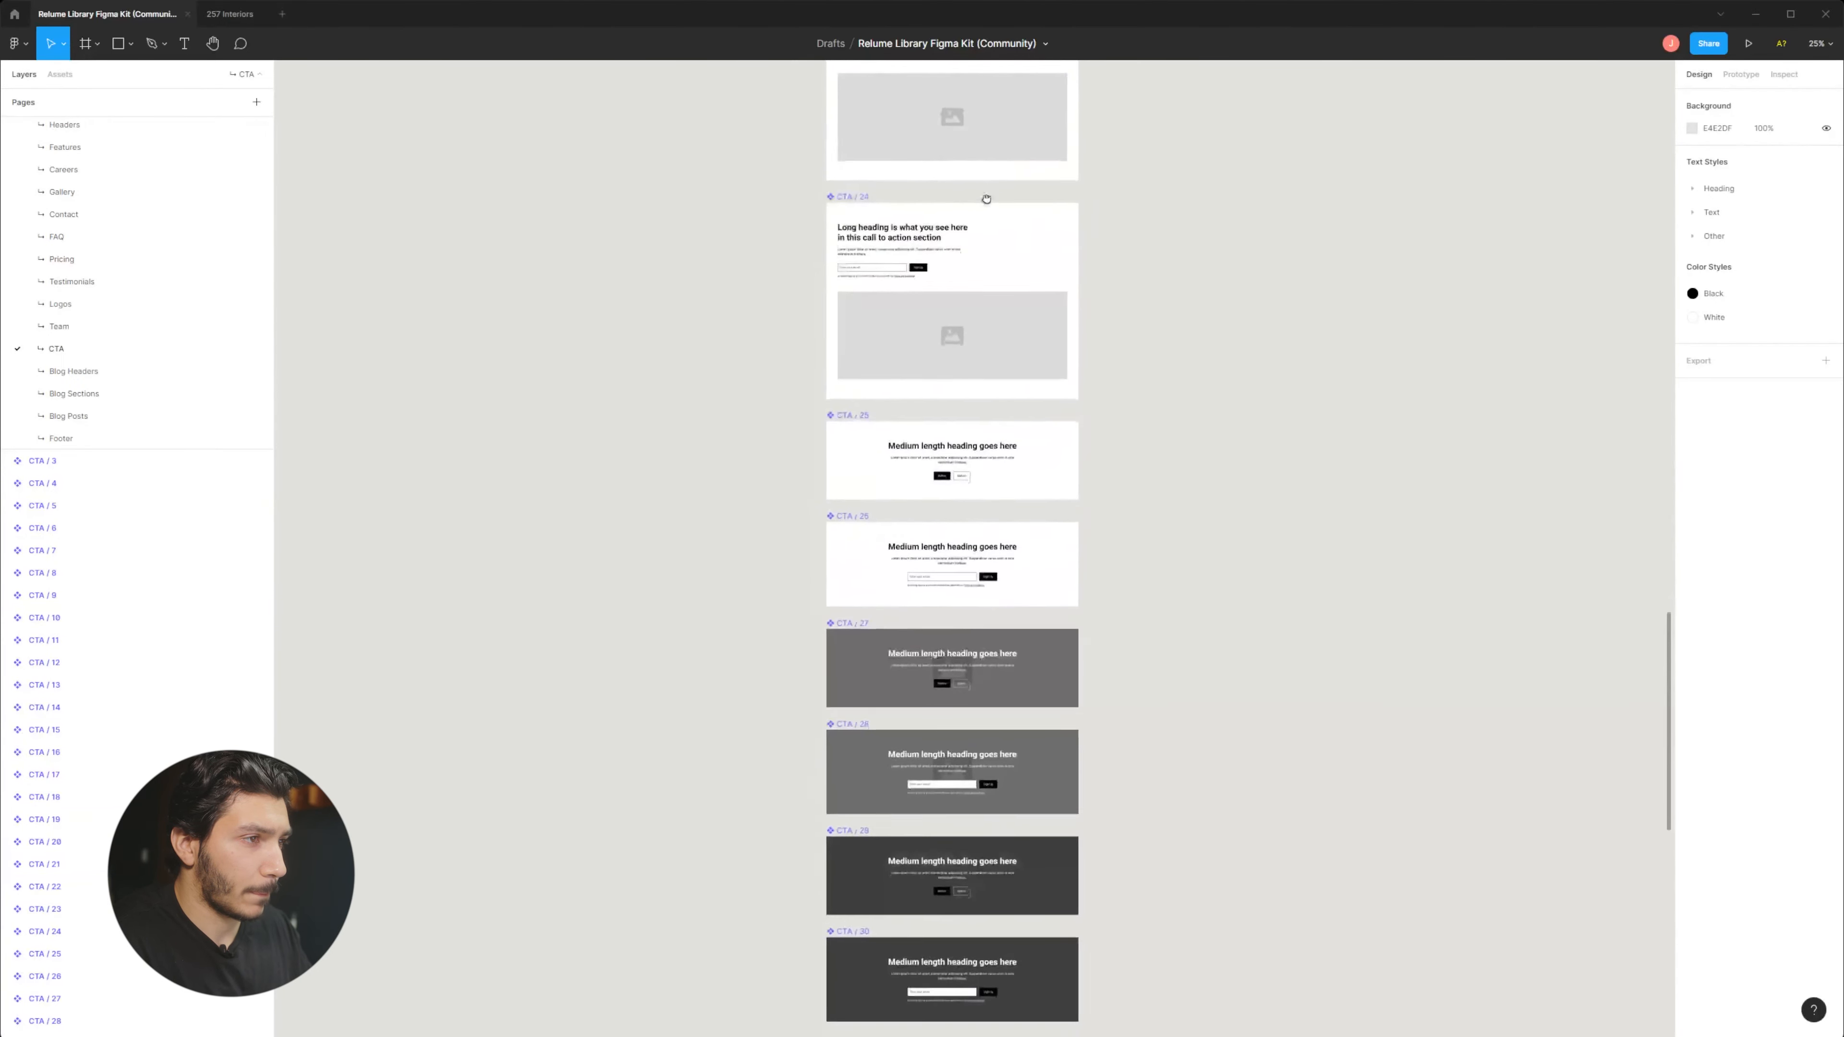
{"action": "scroll", "coordinate": [995, 232], "scroll_direction": "down", "scroll_amount": 10}
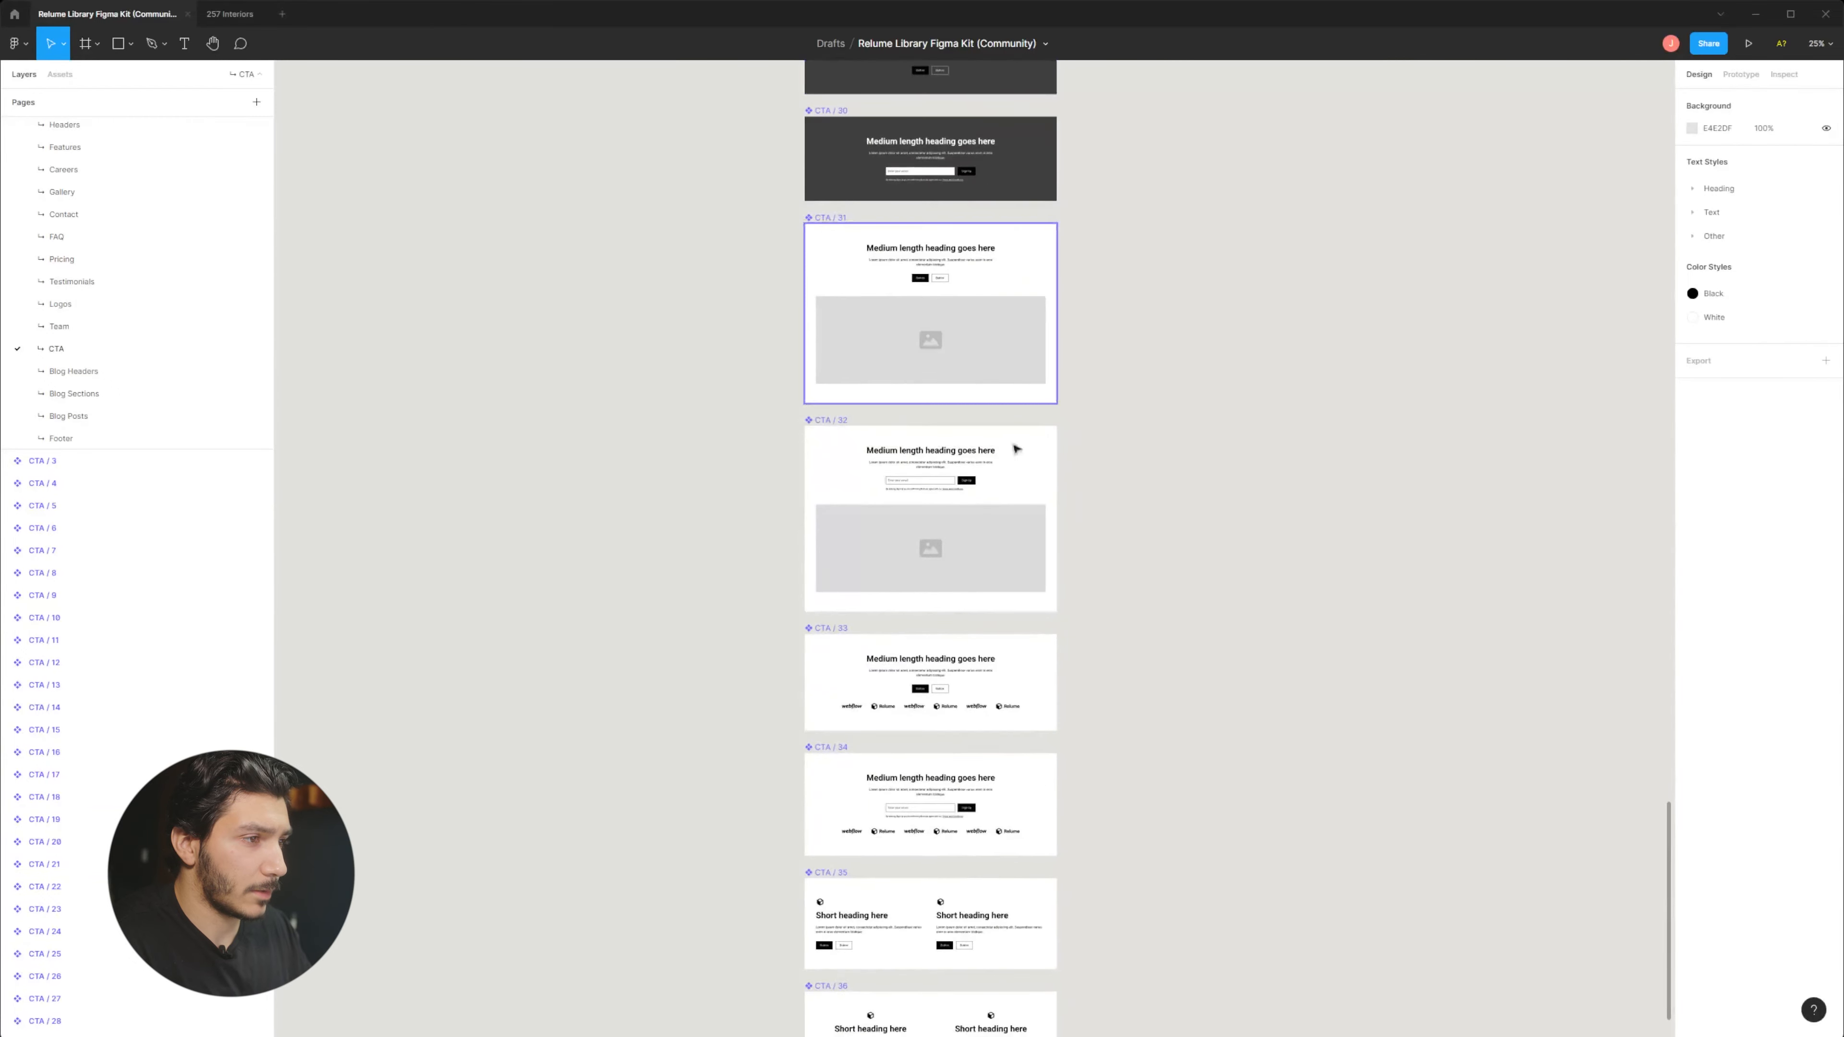
{"action": "scroll", "coordinate": [964, 380], "scroll_direction": "up", "scroll_amount": 20}
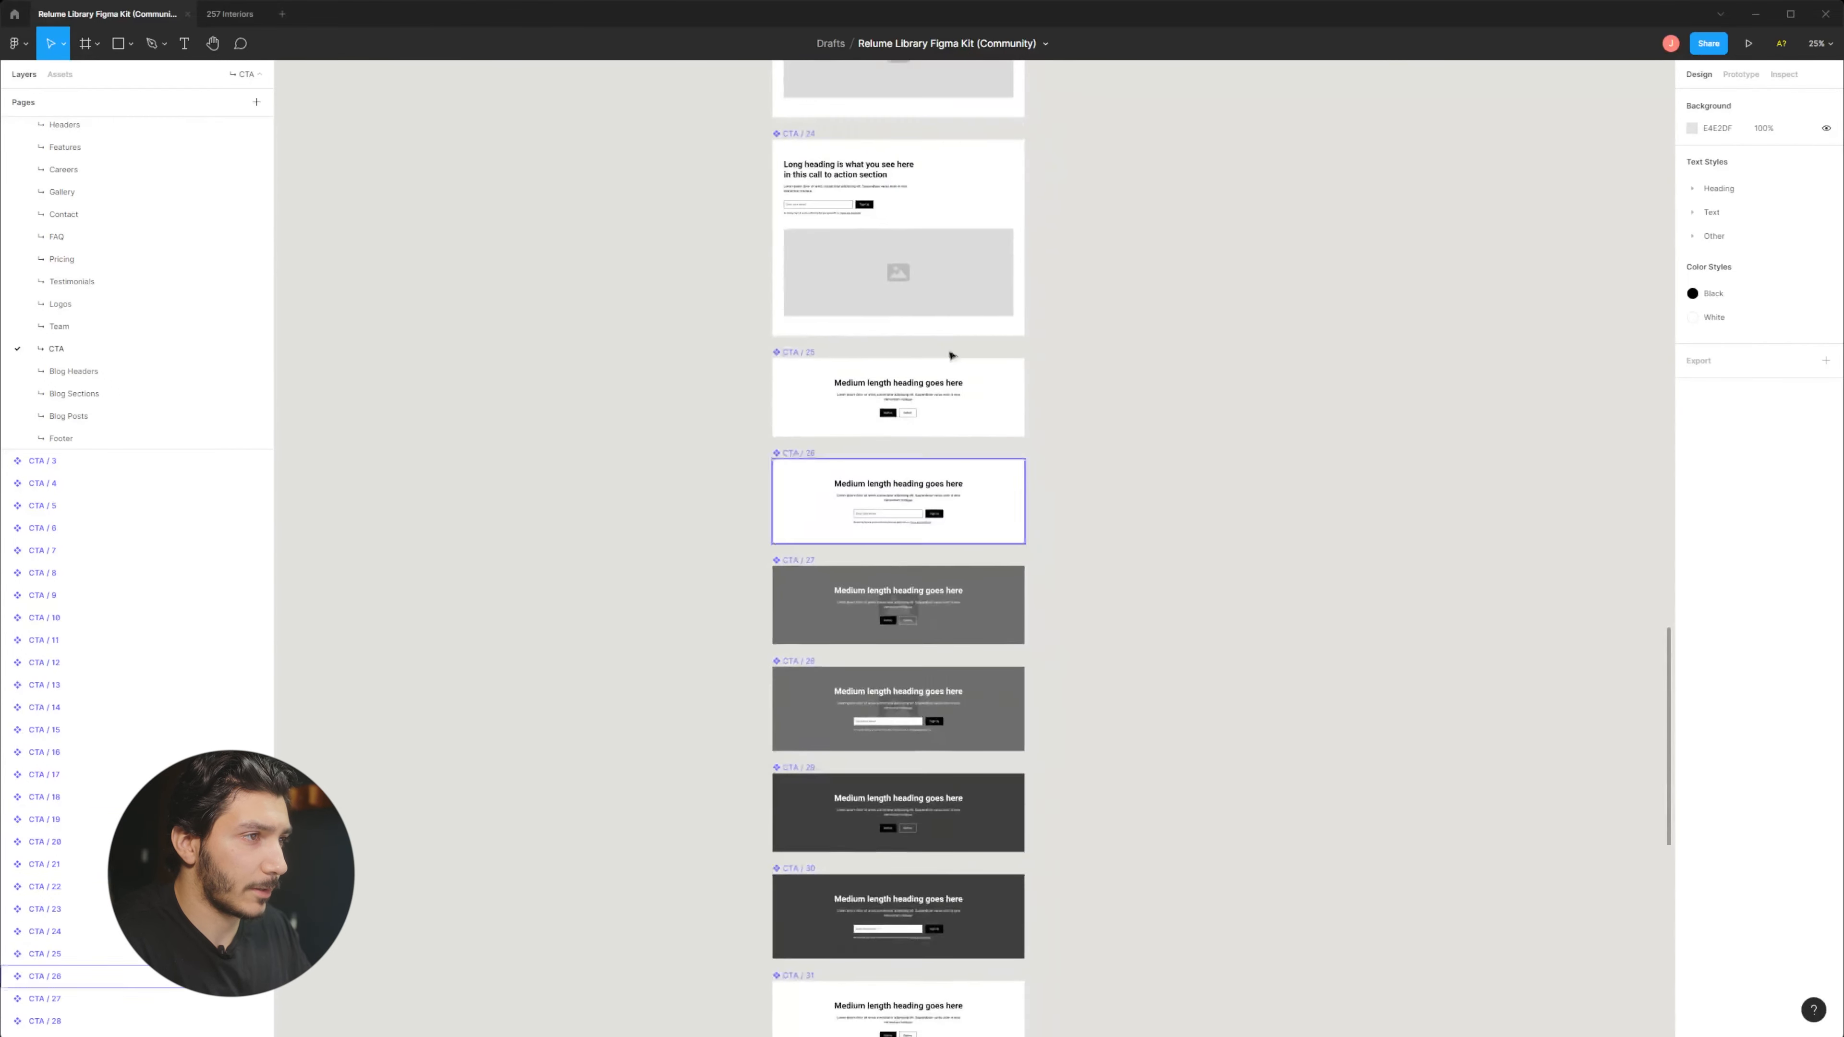
{"action": "scroll", "coordinate": [1096, 520], "scroll_direction": "up", "scroll_amount": 8}
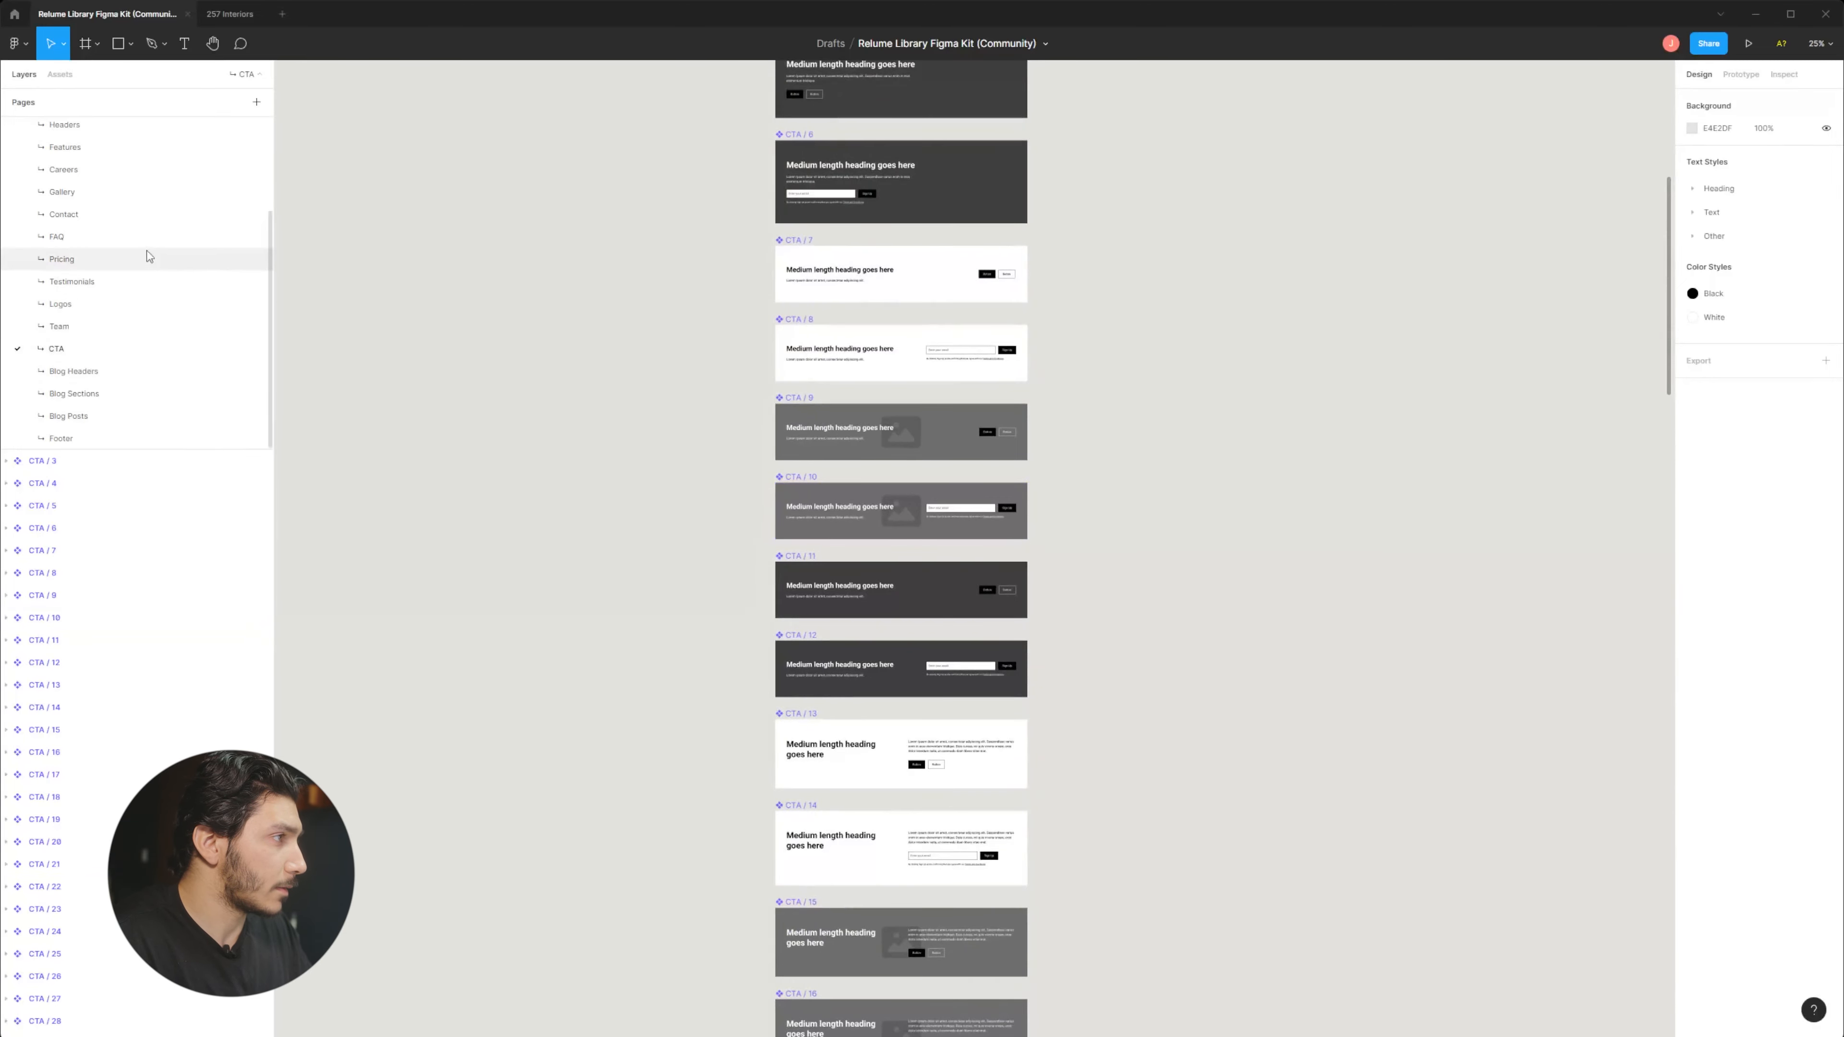
Open the library's Contact page and copy the Contact / 6 component with the contact details and long form.
{"action": "left_click", "coordinate": [146, 215]}
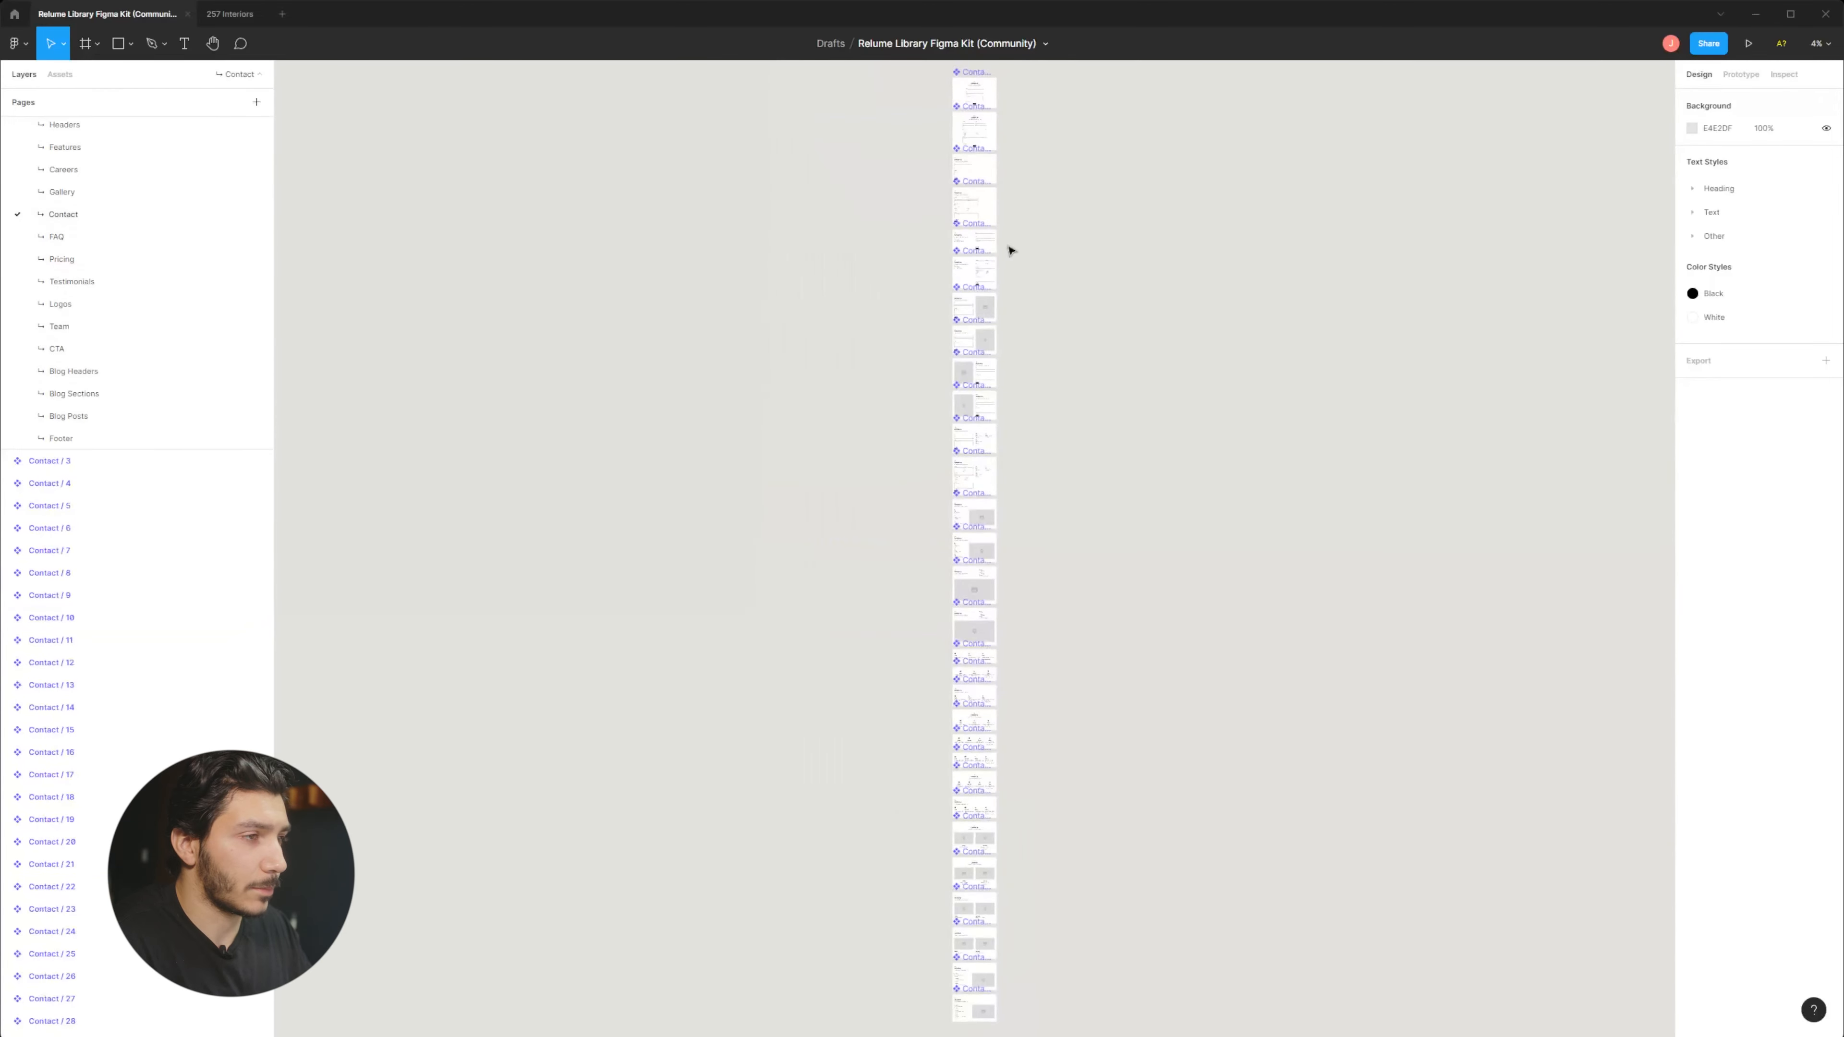
{"action": "scroll", "coordinate": [936, 400], "scroll_direction": "up", "scroll_amount": 15}
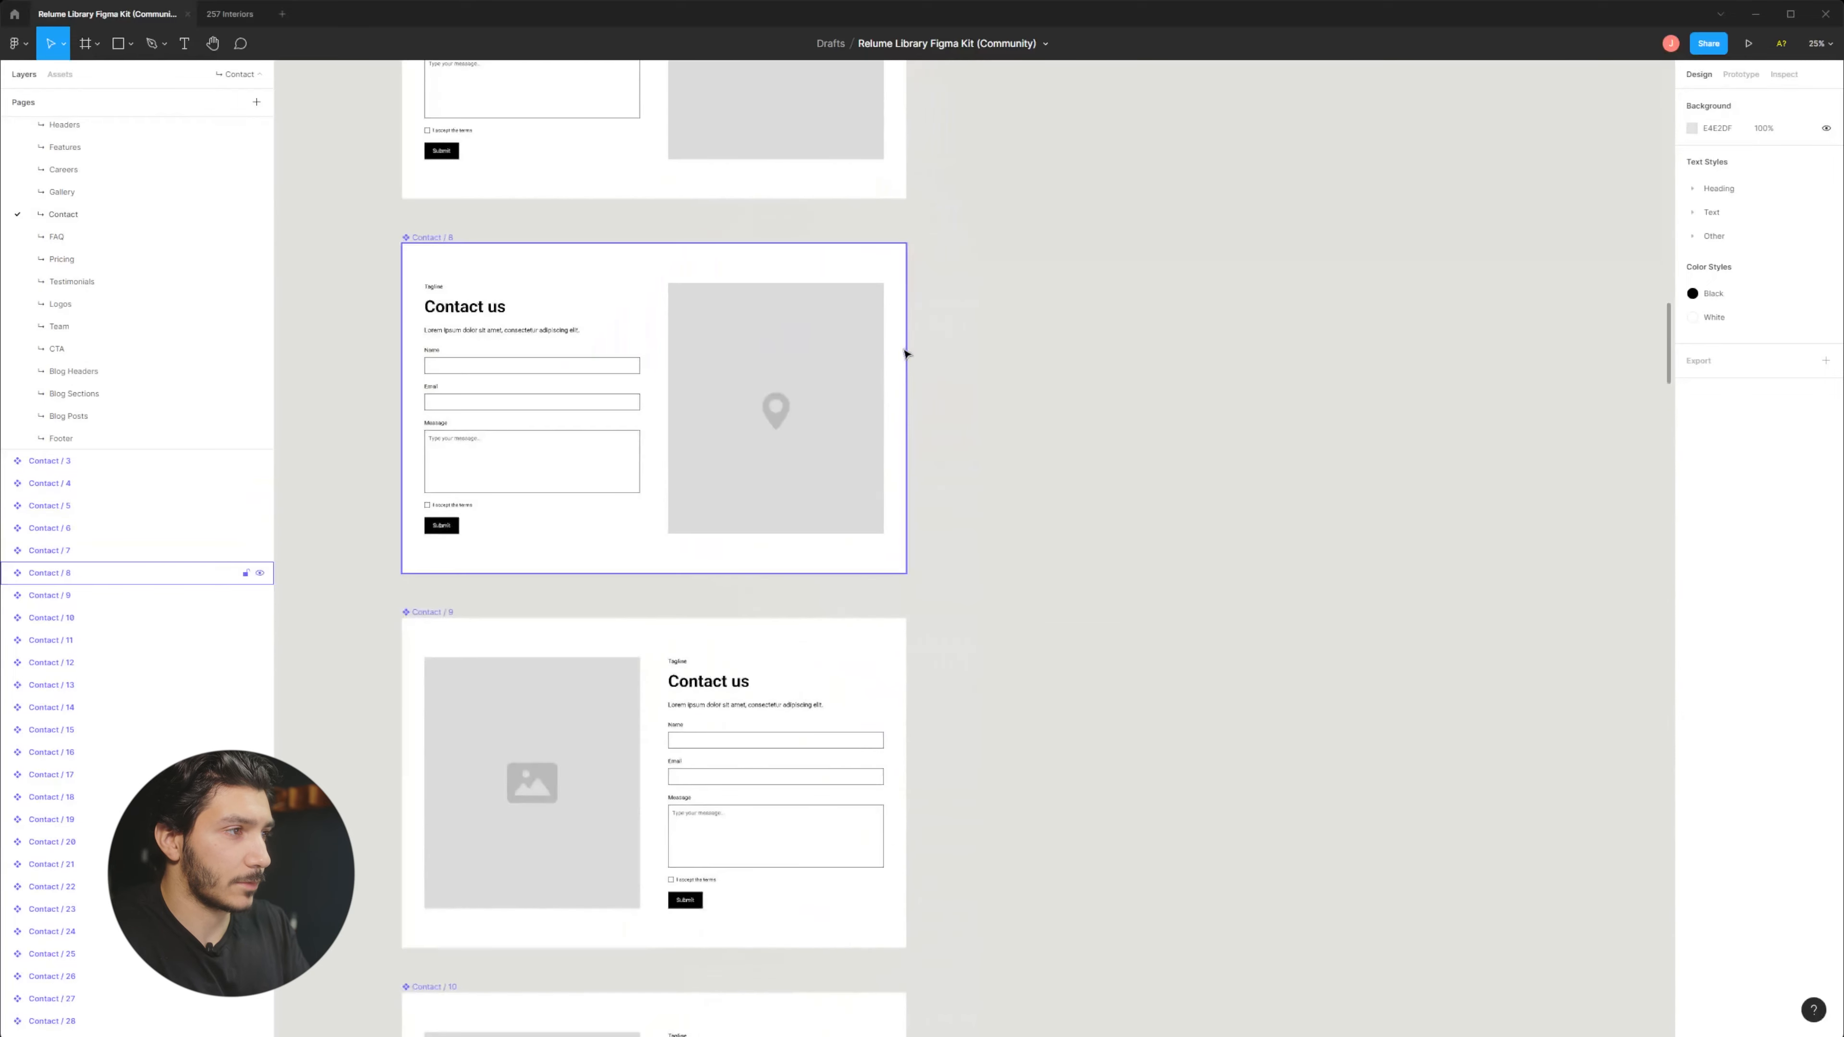
{"action": "scroll", "coordinate": [905, 350], "scroll_direction": "up", "scroll_amount": 5}
{"action": "scroll", "coordinate": [1032, 856], "scroll_direction": "up", "scroll_amount": 8}
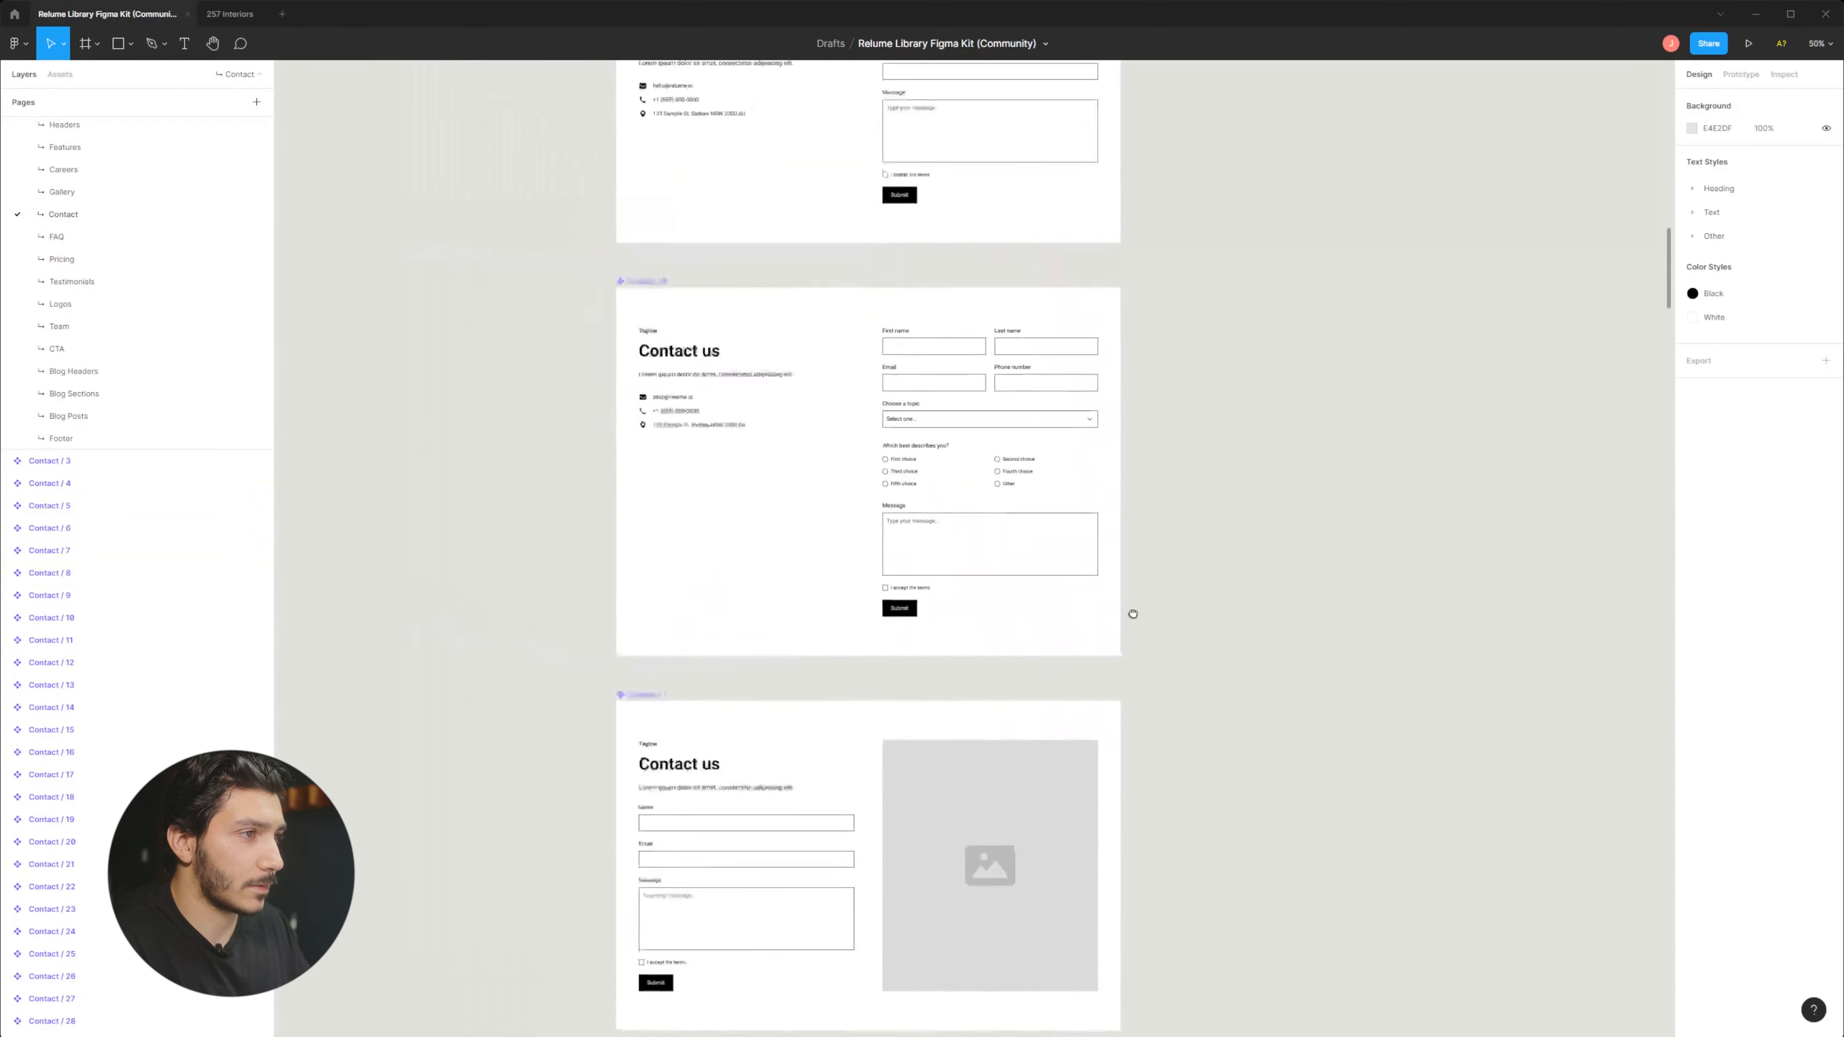
{"action": "left_click", "coordinate": [758, 526]}
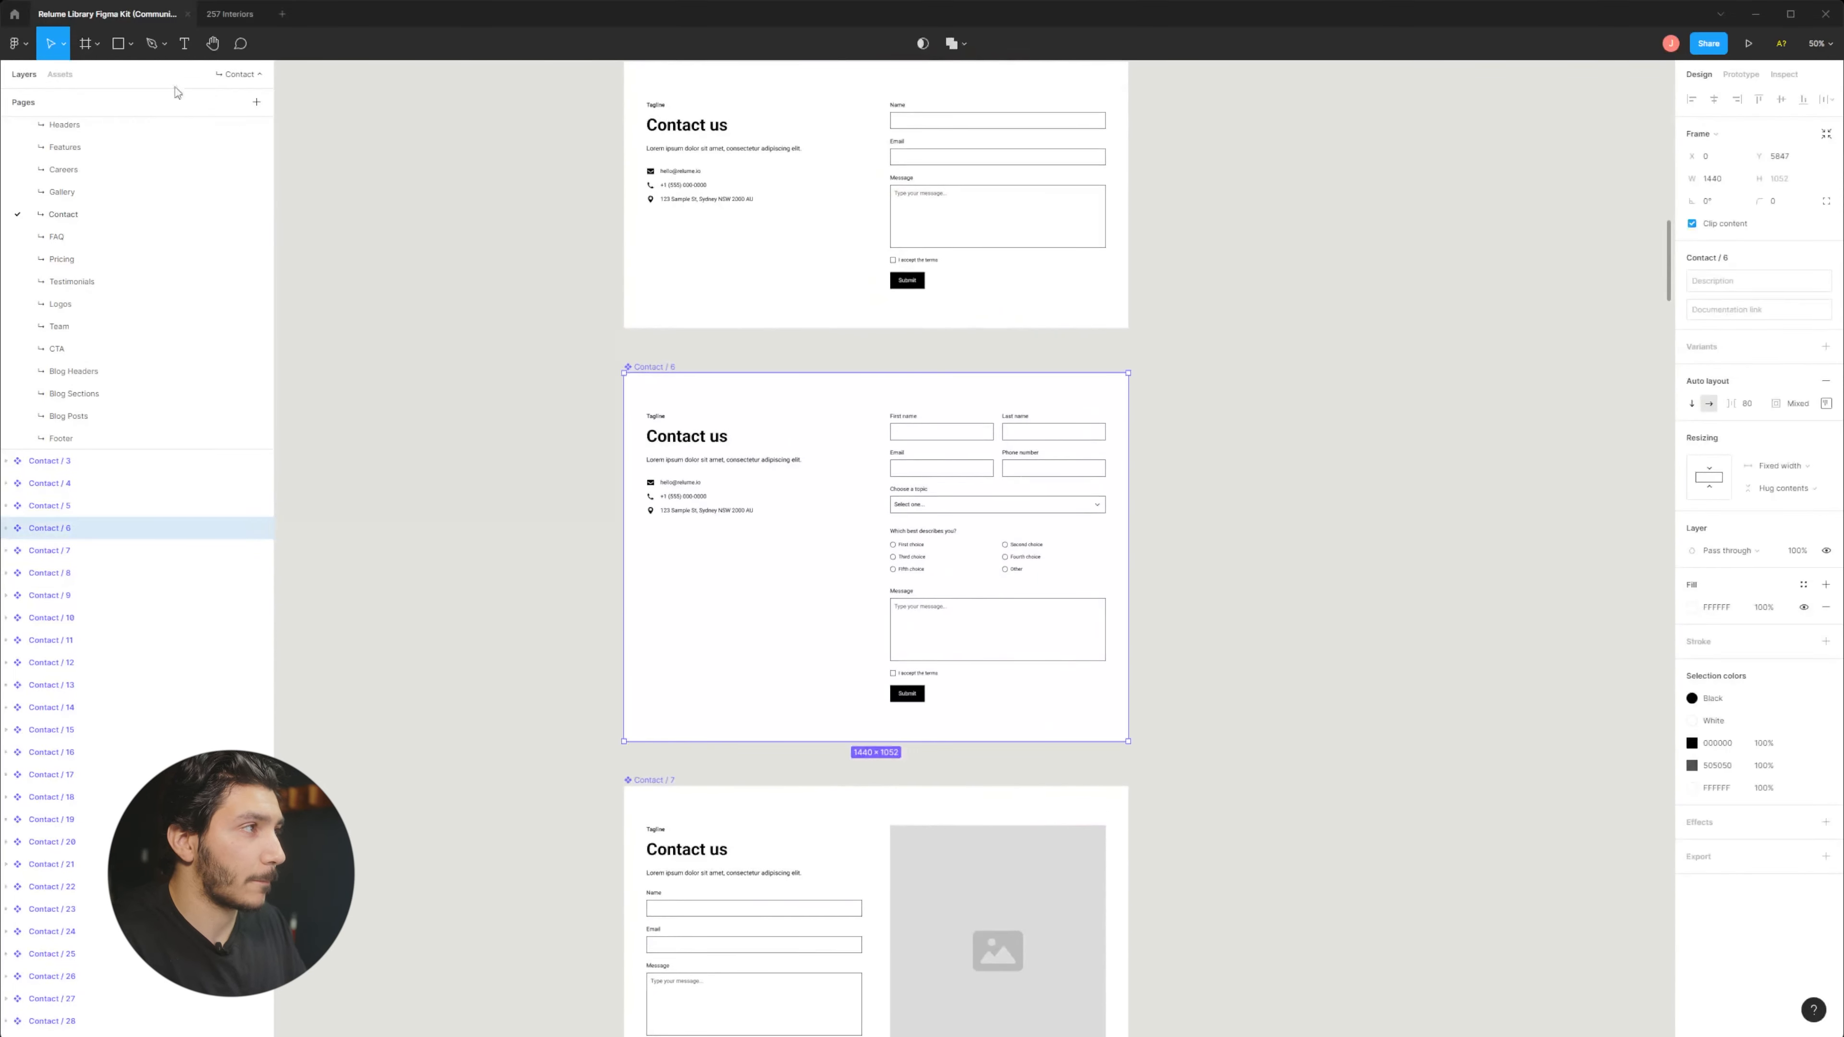
Paste Contact / 6 into the 257 Interiors file and position it centered over the Home Page frame below the blog cards.
{"action": "left_click", "coordinate": [232, 23]}
{"action": "scroll", "coordinate": [885, 486], "scroll_direction": "down", "scroll_amount": 3}
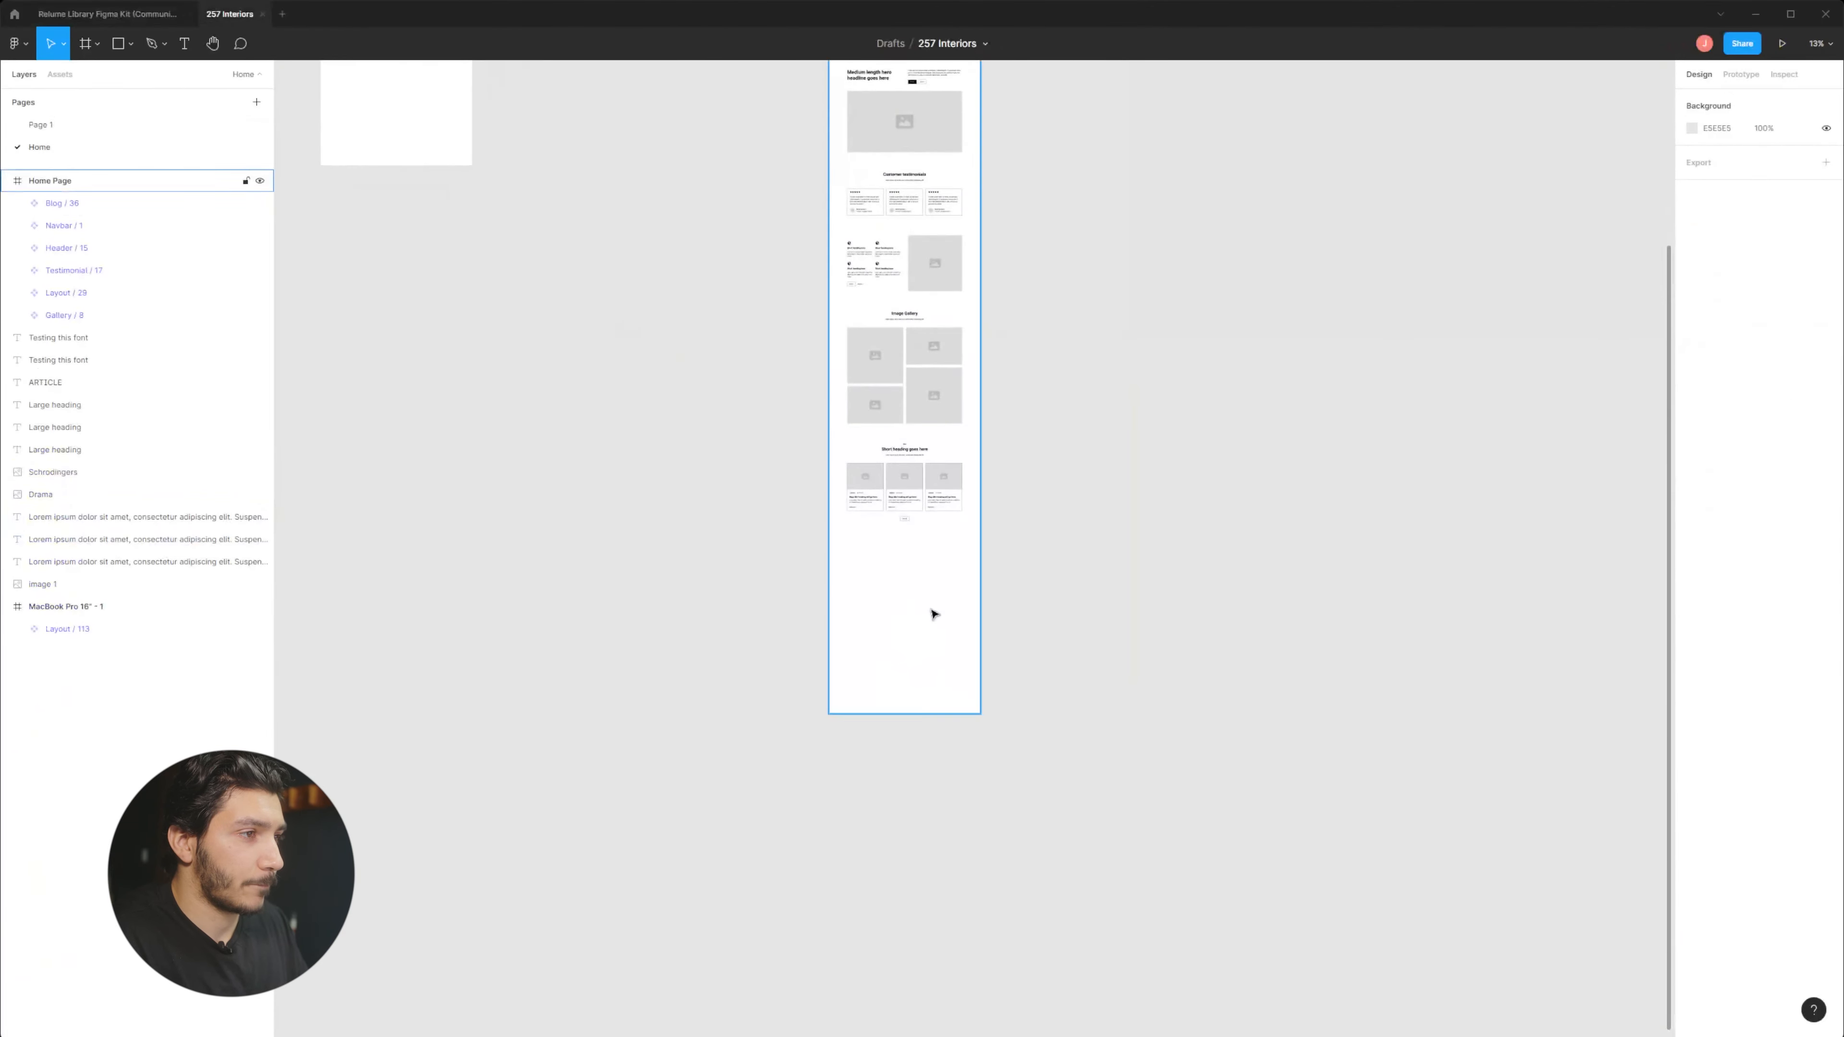
{"action": "key", "text": "ctrl+v"}
{"action": "left_click_drag", "start_coordinate": [982, 589], "coordinate": [885, 617]}
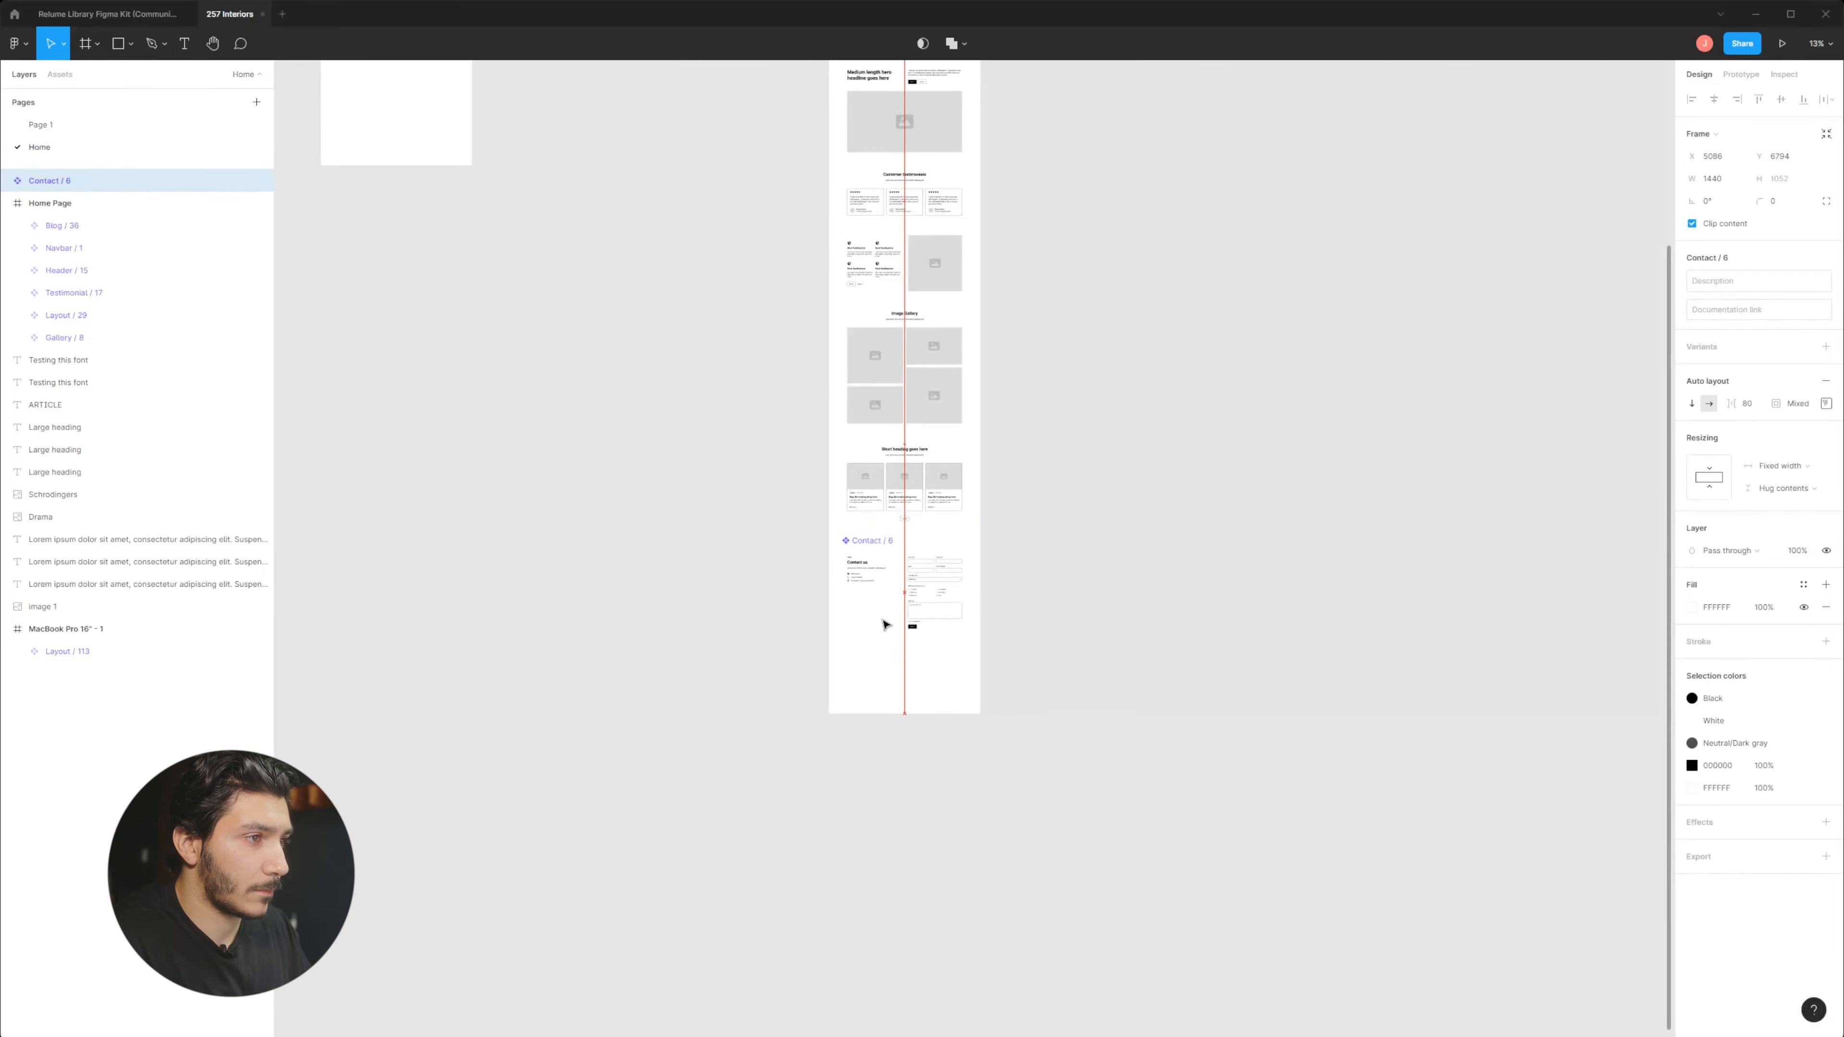
{"action": "left_click_drag", "start_coordinate": [885, 625], "coordinate": [885, 624]}
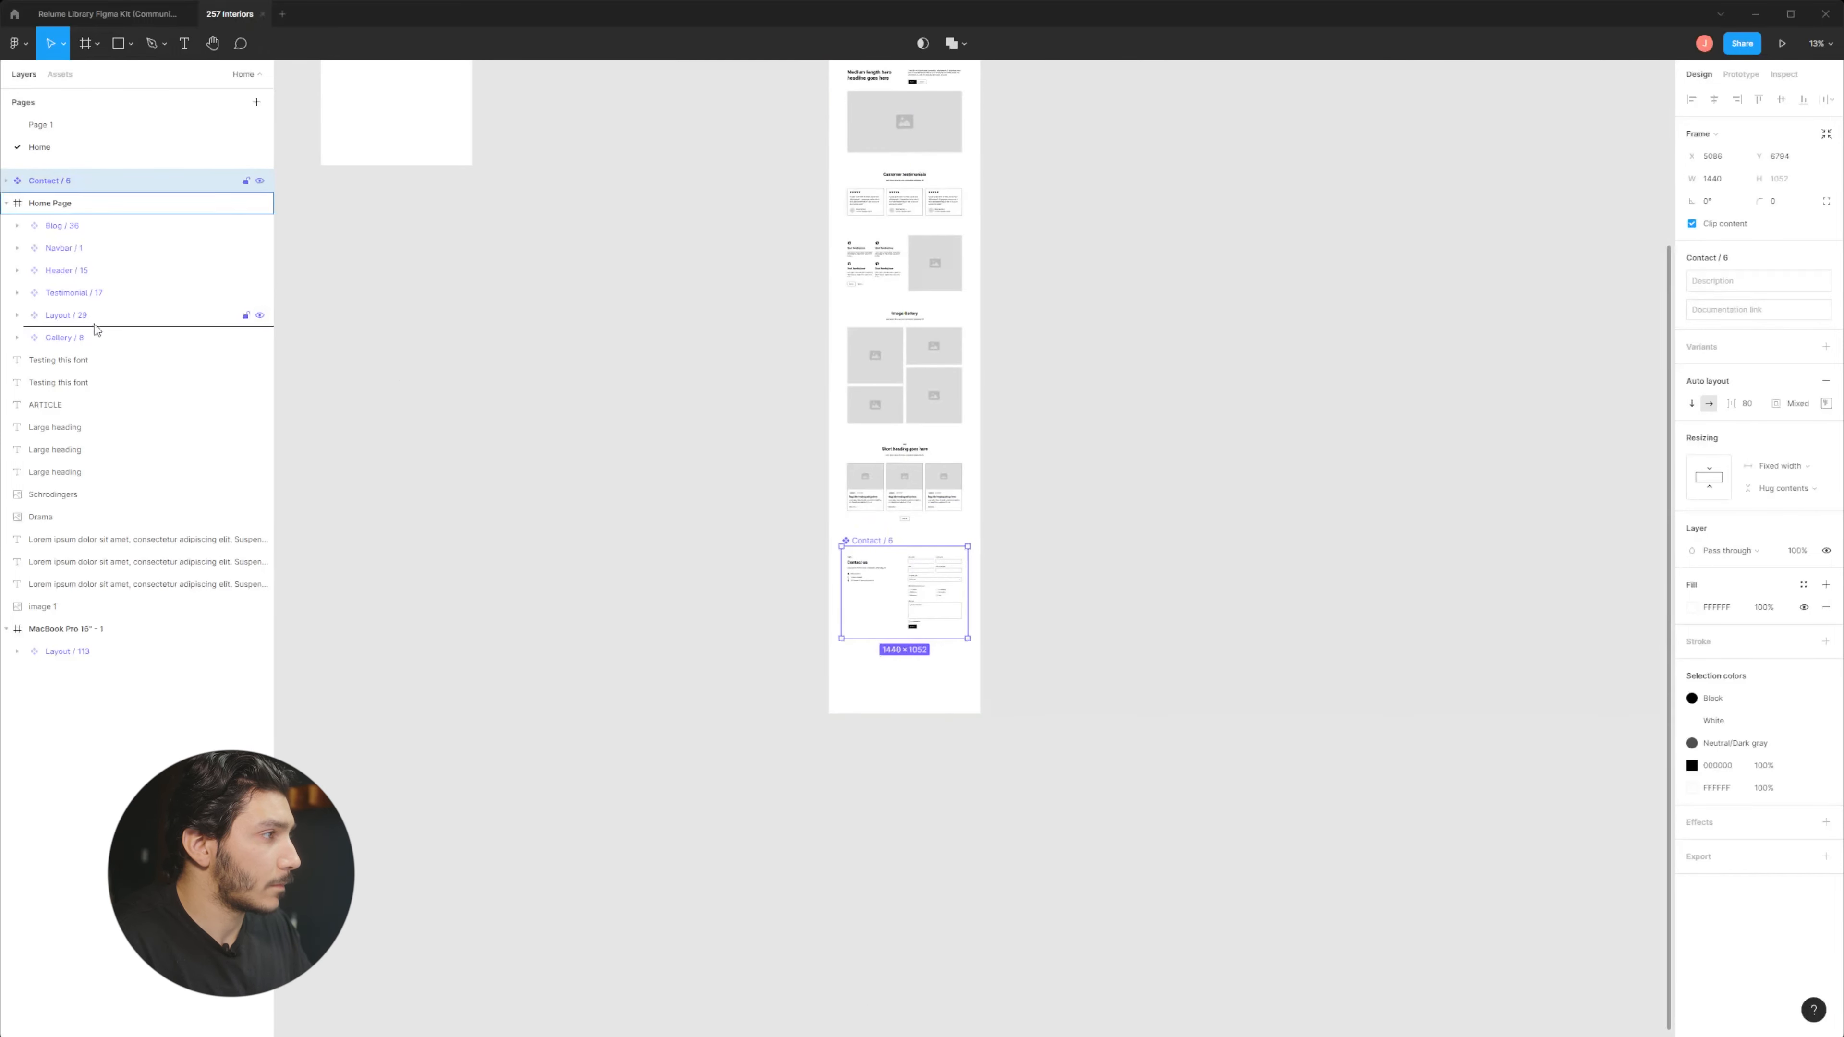
Nest the Contact / 6 layer inside Home Page beneath Gallery / 8 and move the contact section up to Y 5548.
{"action": "left_click_drag", "start_coordinate": [97, 329], "coordinate": [92, 344]}
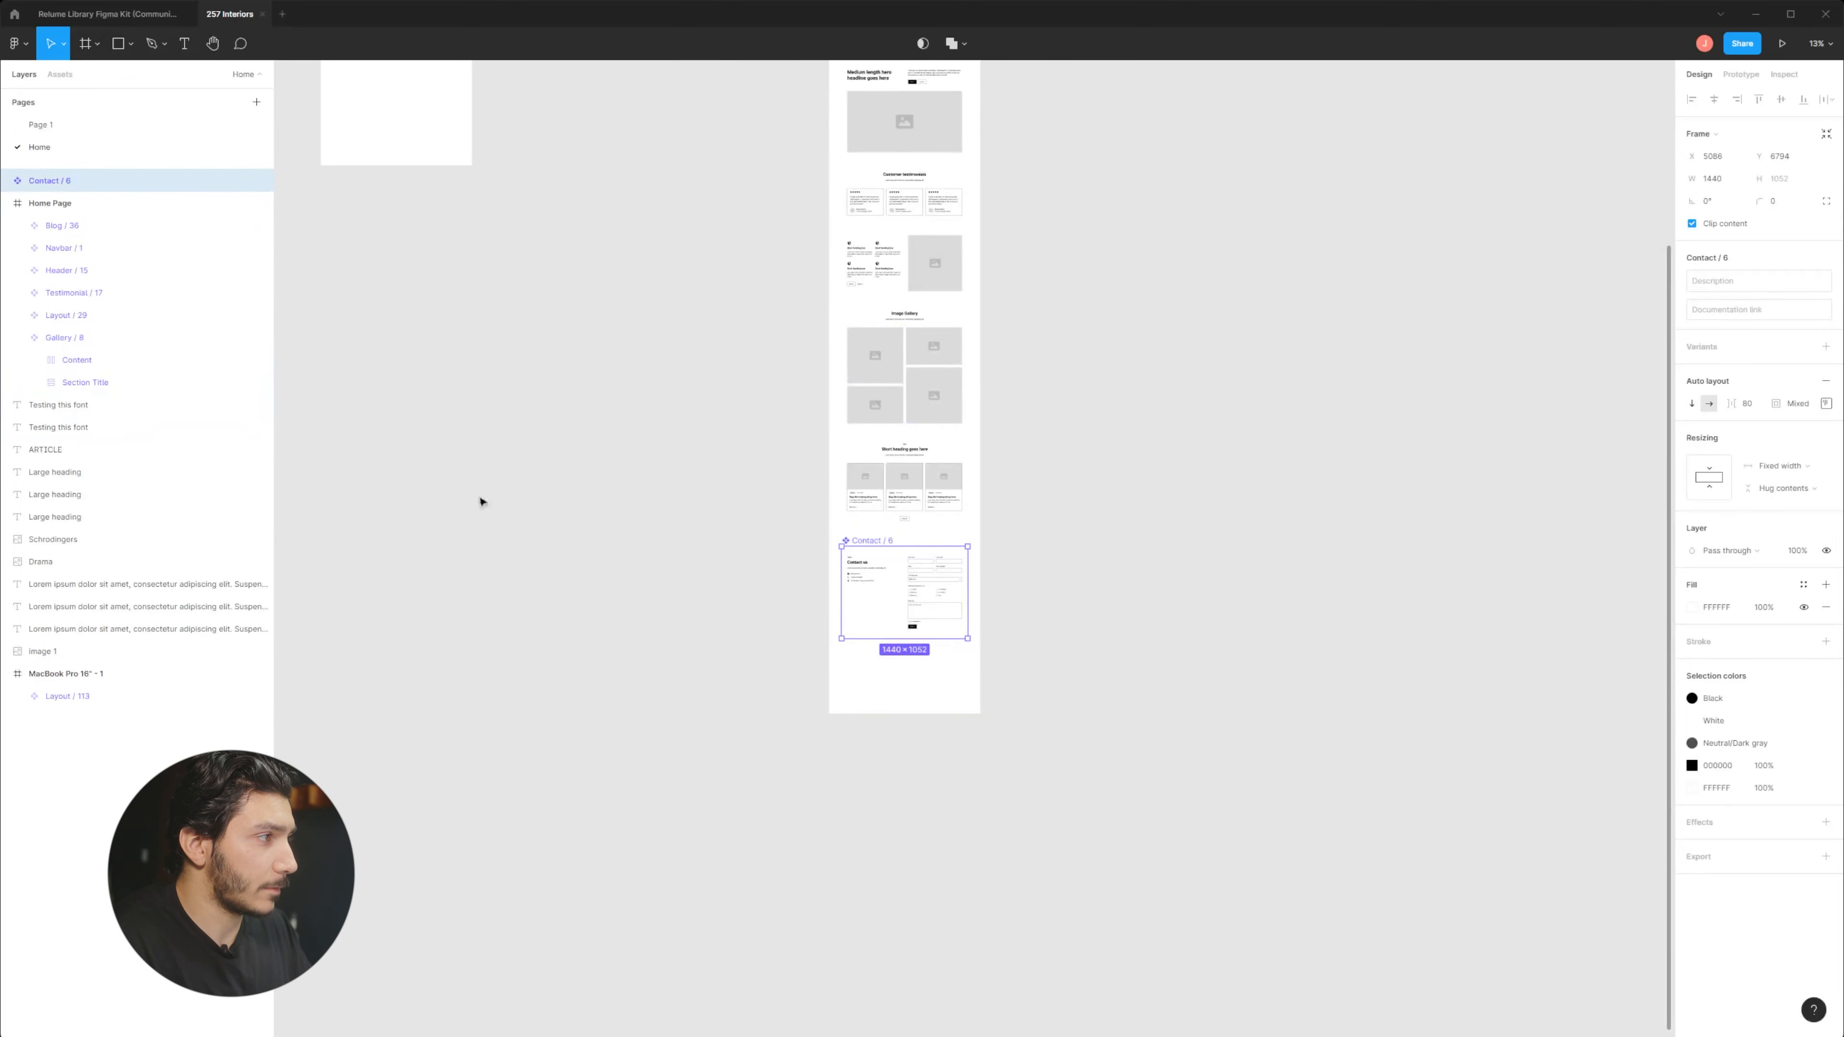
{"action": "left_click_drag", "start_coordinate": [66, 183], "coordinate": [138, 409]}
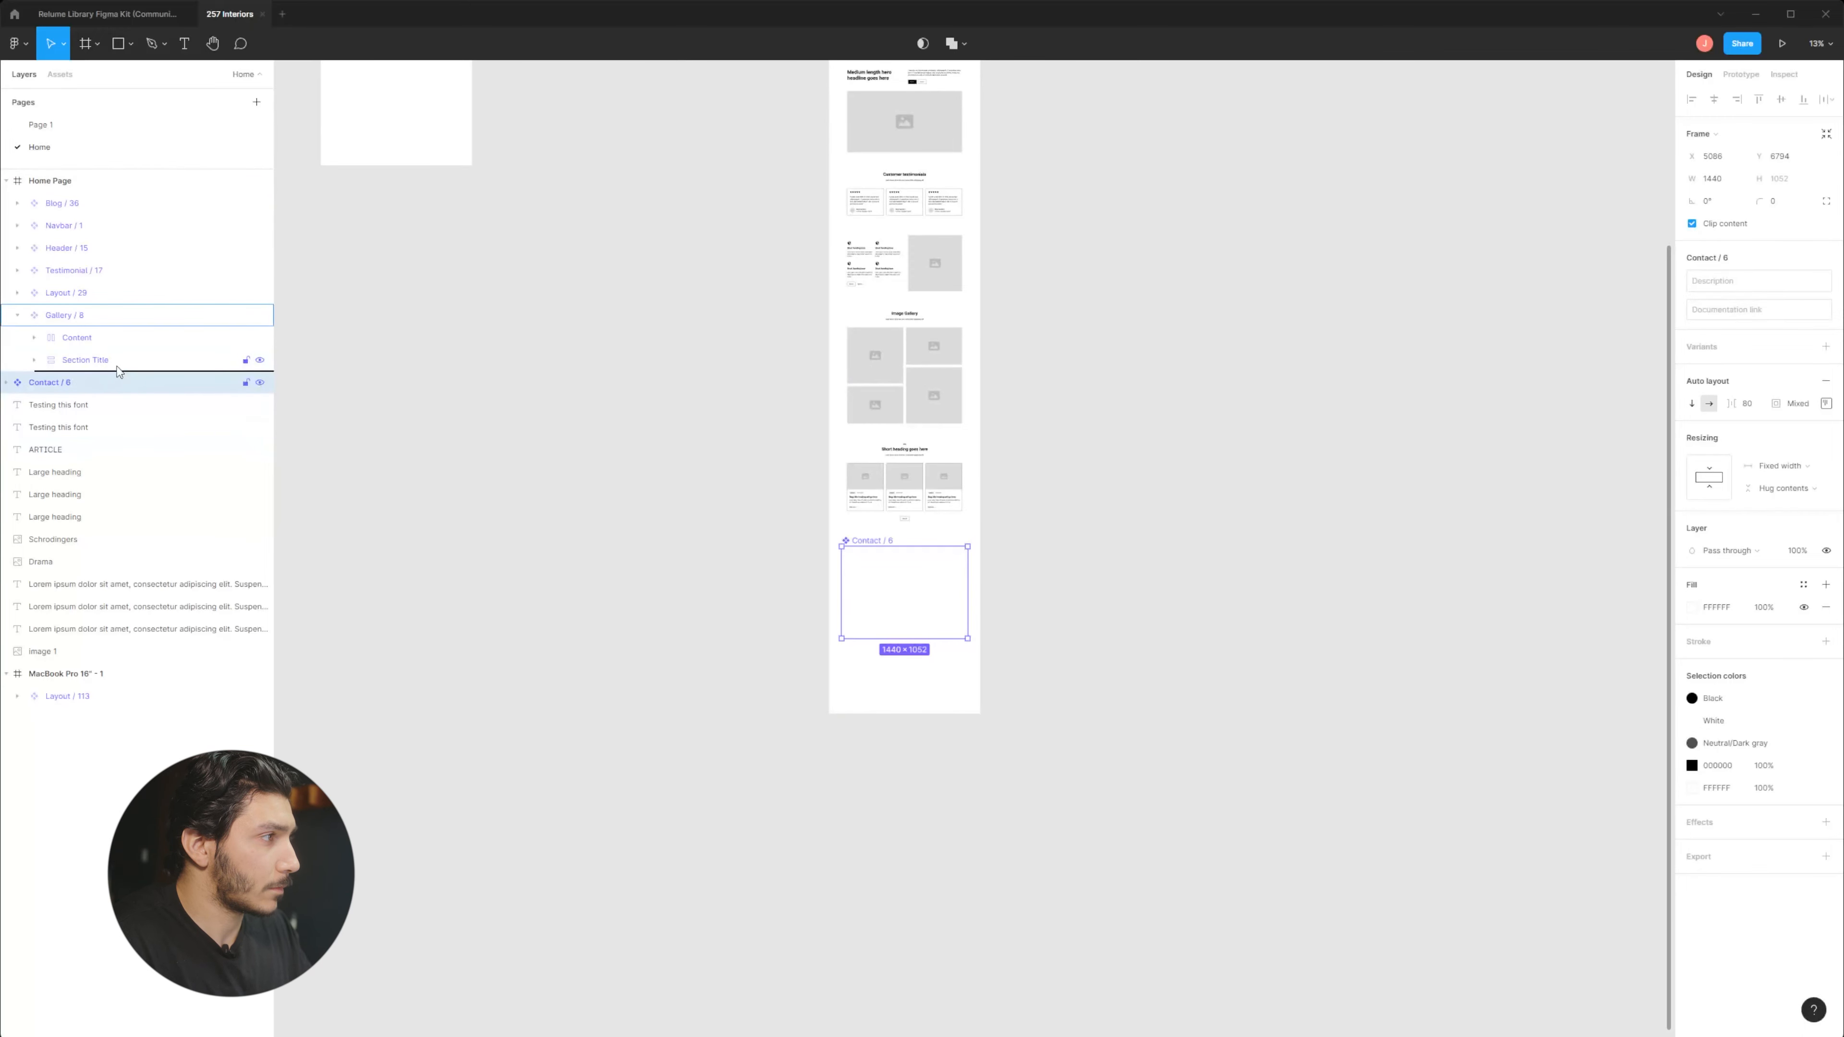
{"action": "left_click_drag", "start_coordinate": [119, 372], "coordinate": [84, 367]}
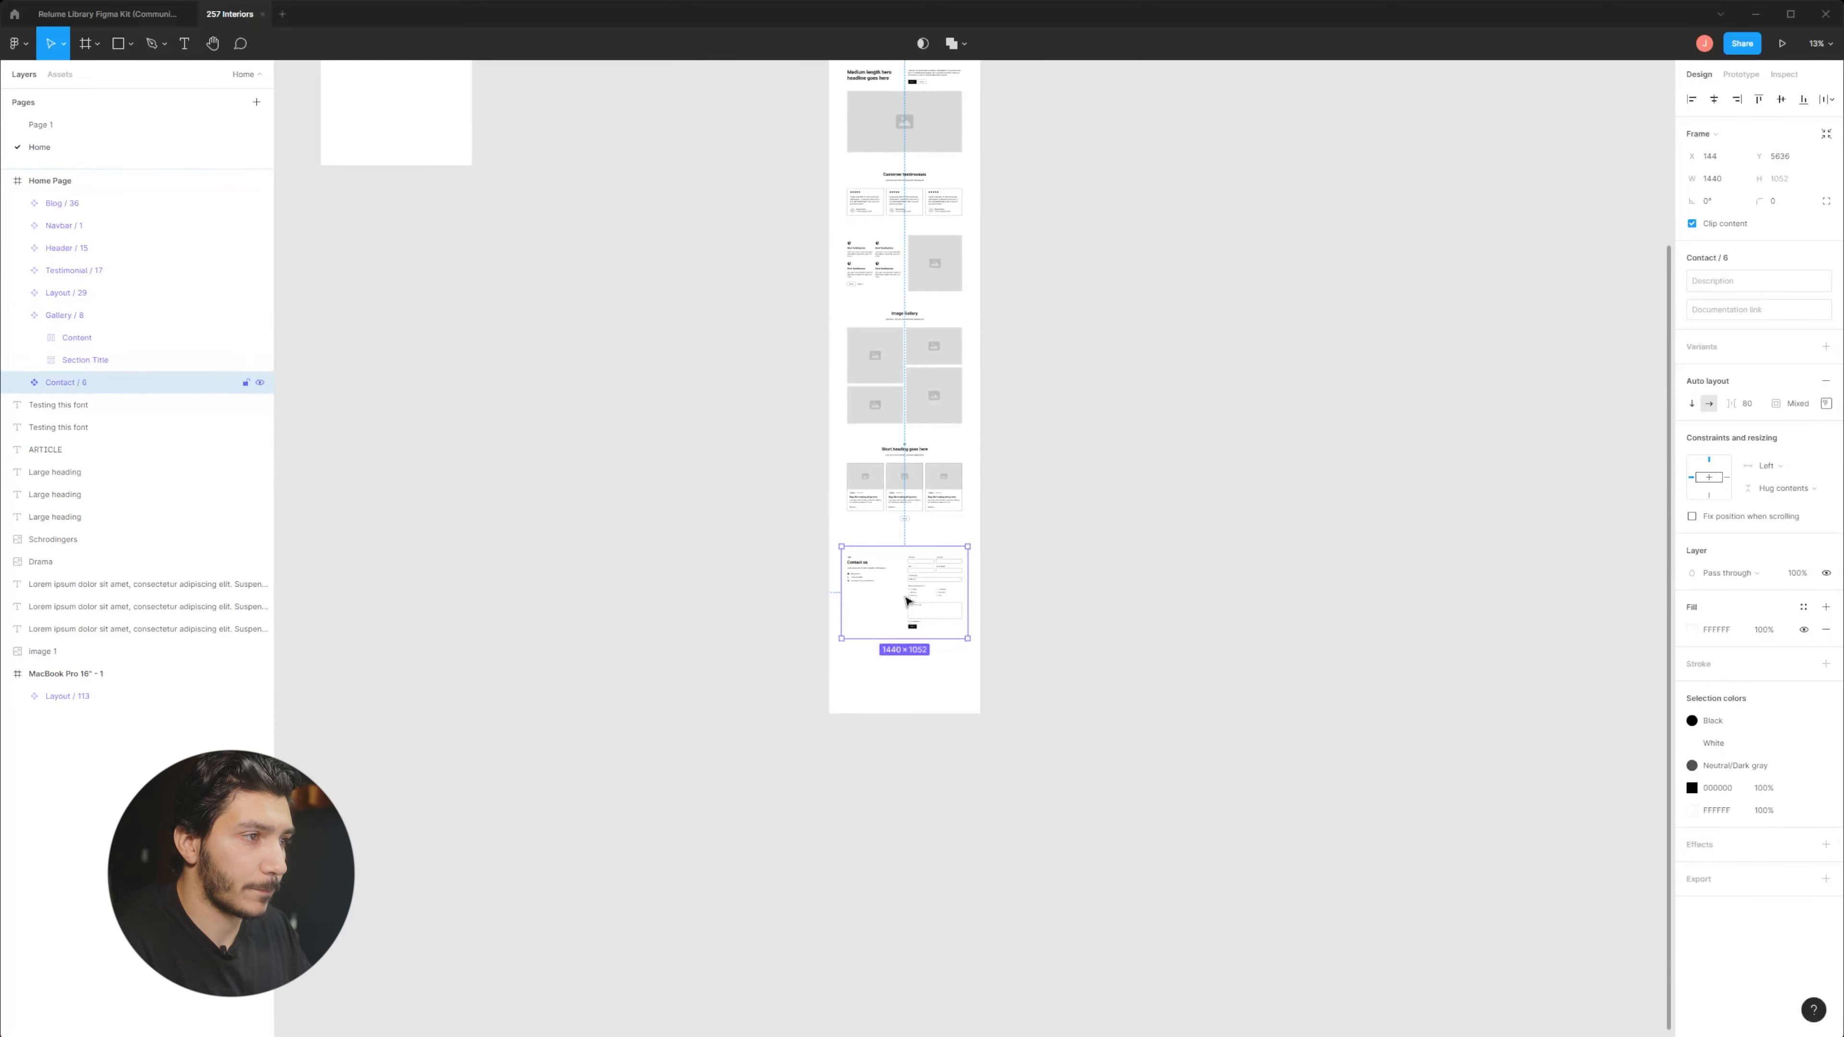
{"action": "left_click_drag", "start_coordinate": [906, 599], "coordinate": [895, 602]}
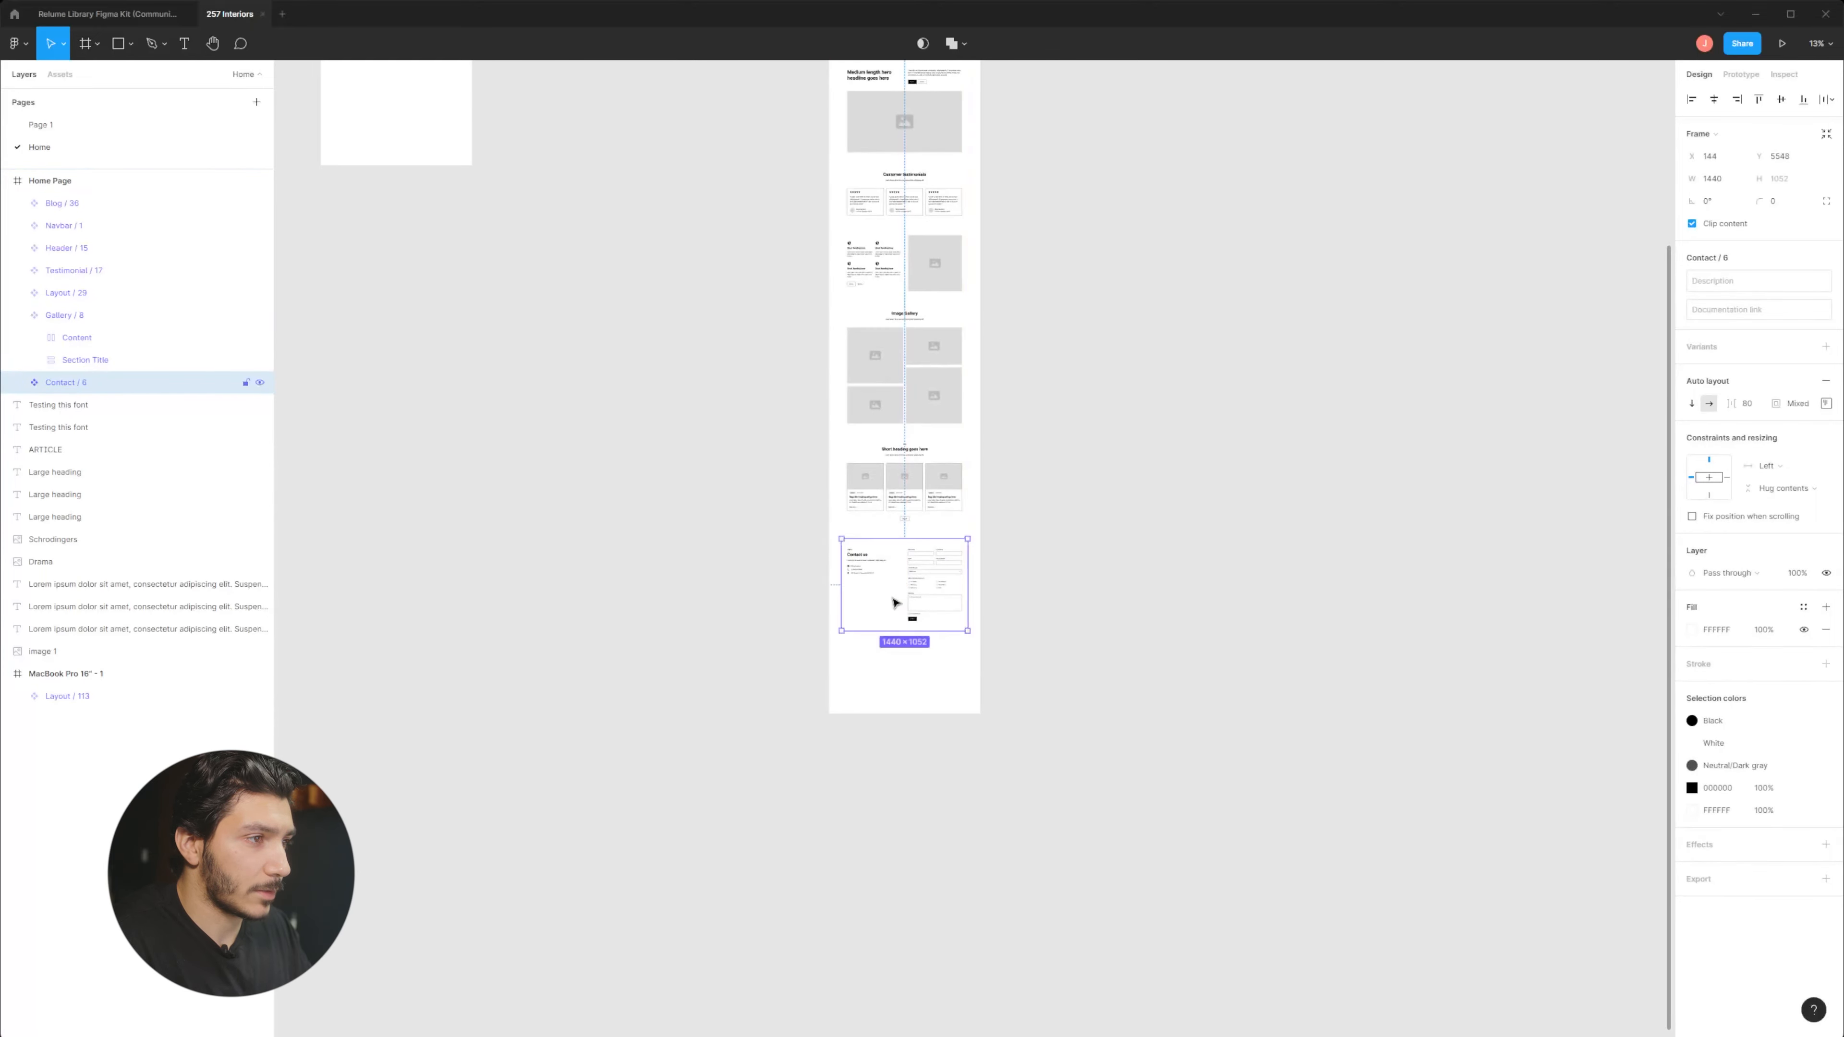
Return to the Relume library, open the Footer page and copy the compact Footer / 4 component.
{"action": "left_click", "coordinate": [120, 20]}
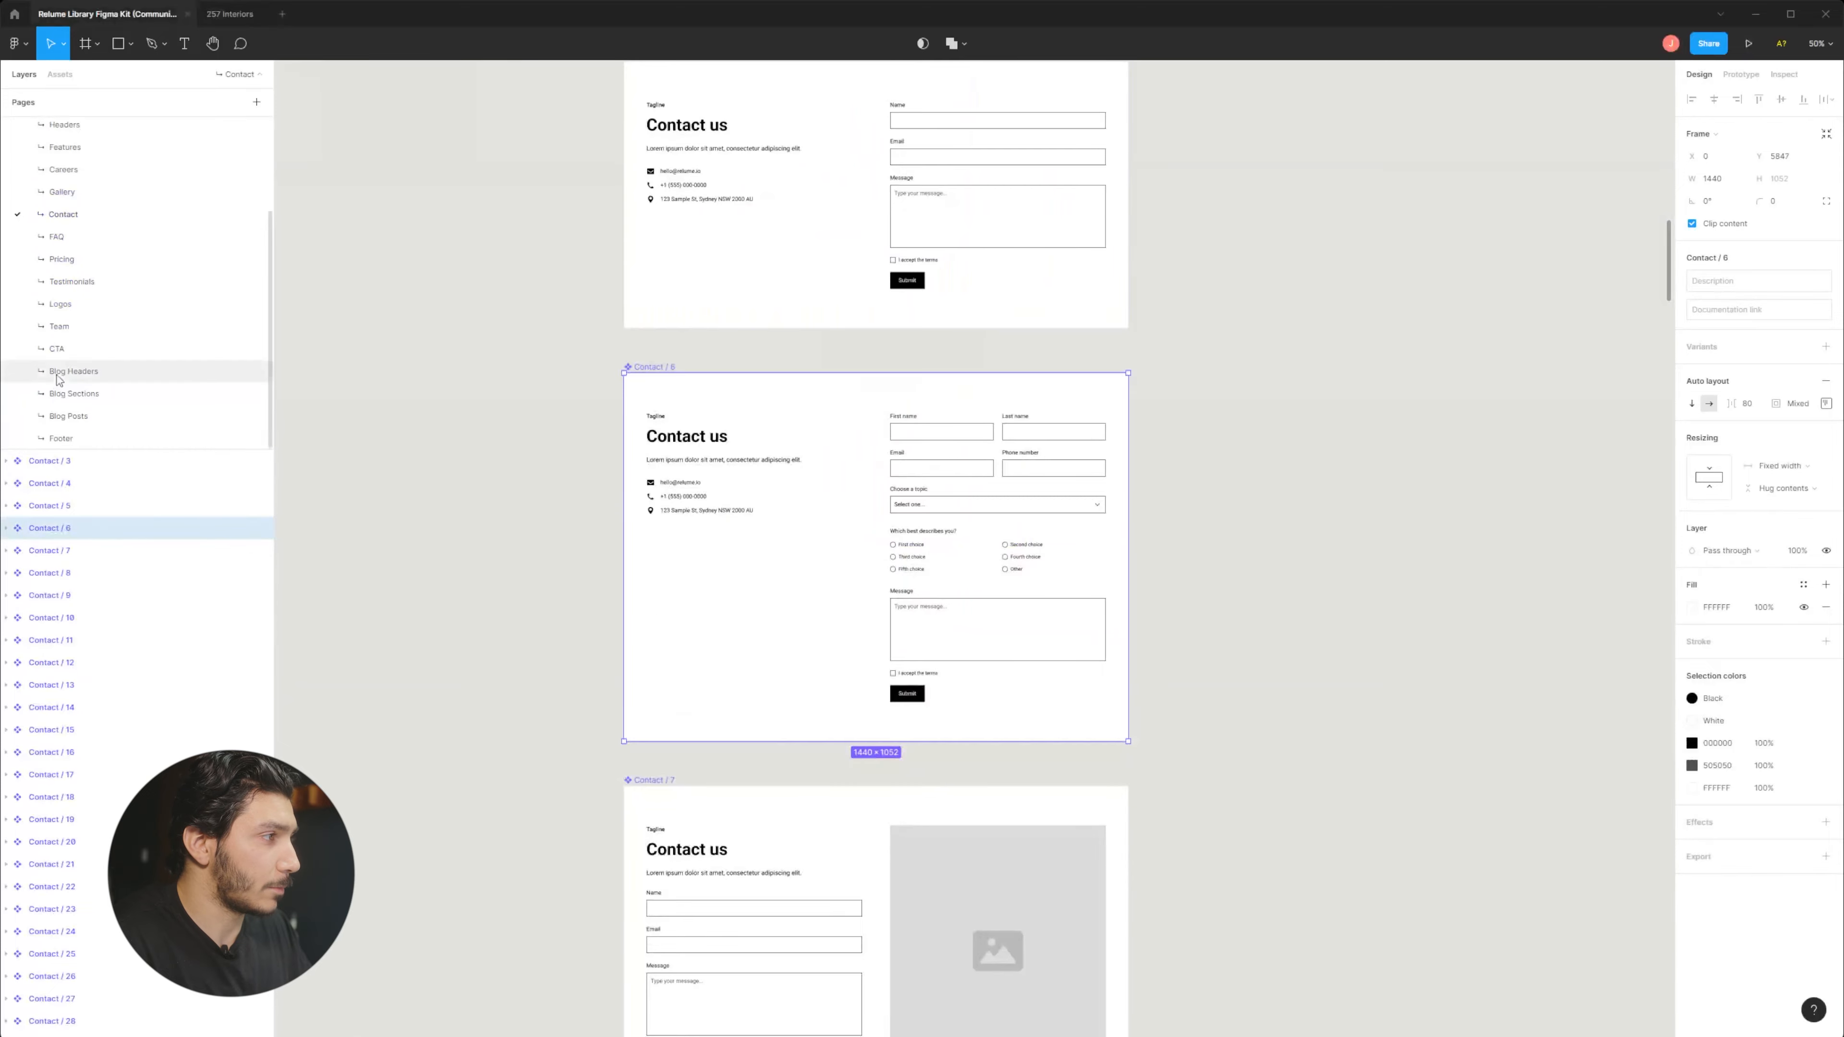
{"action": "left_click", "coordinate": [73, 438]}
{"action": "scroll", "coordinate": [718, 439], "scroll_direction": "down", "scroll_amount": 3}
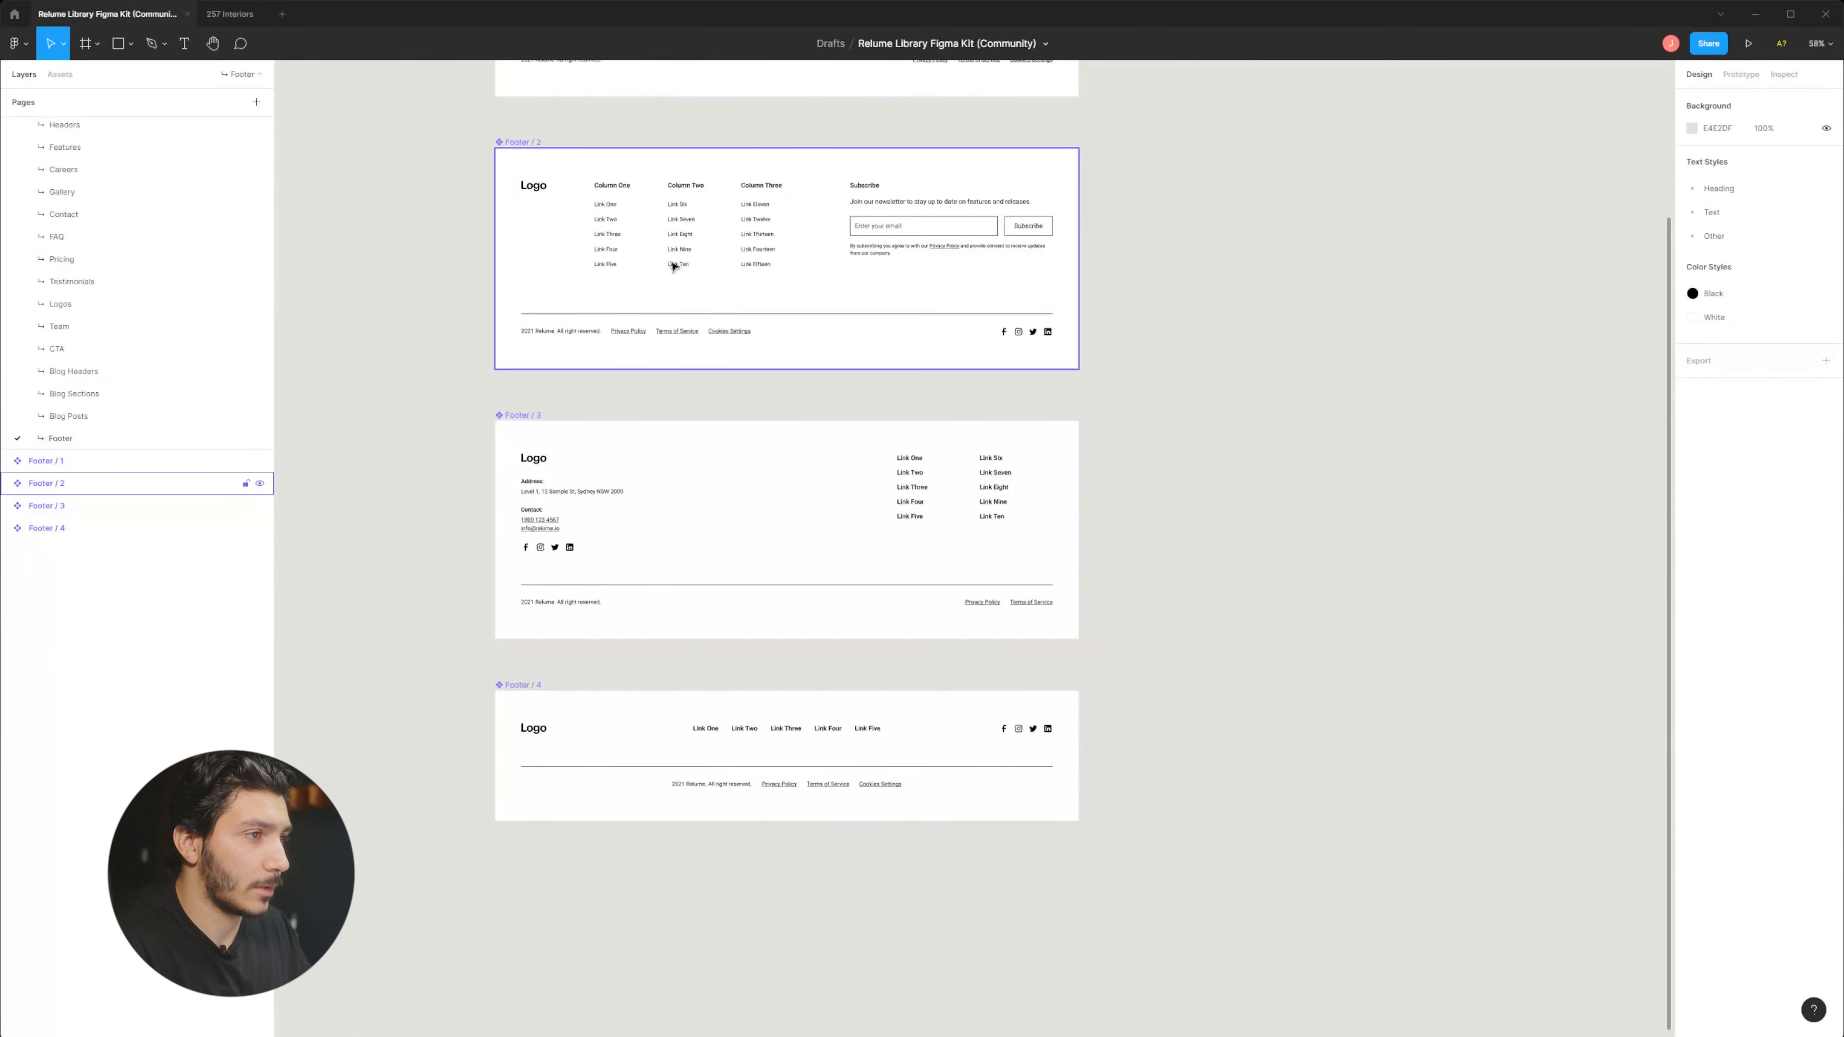
{"action": "left_click", "coordinate": [866, 476]}
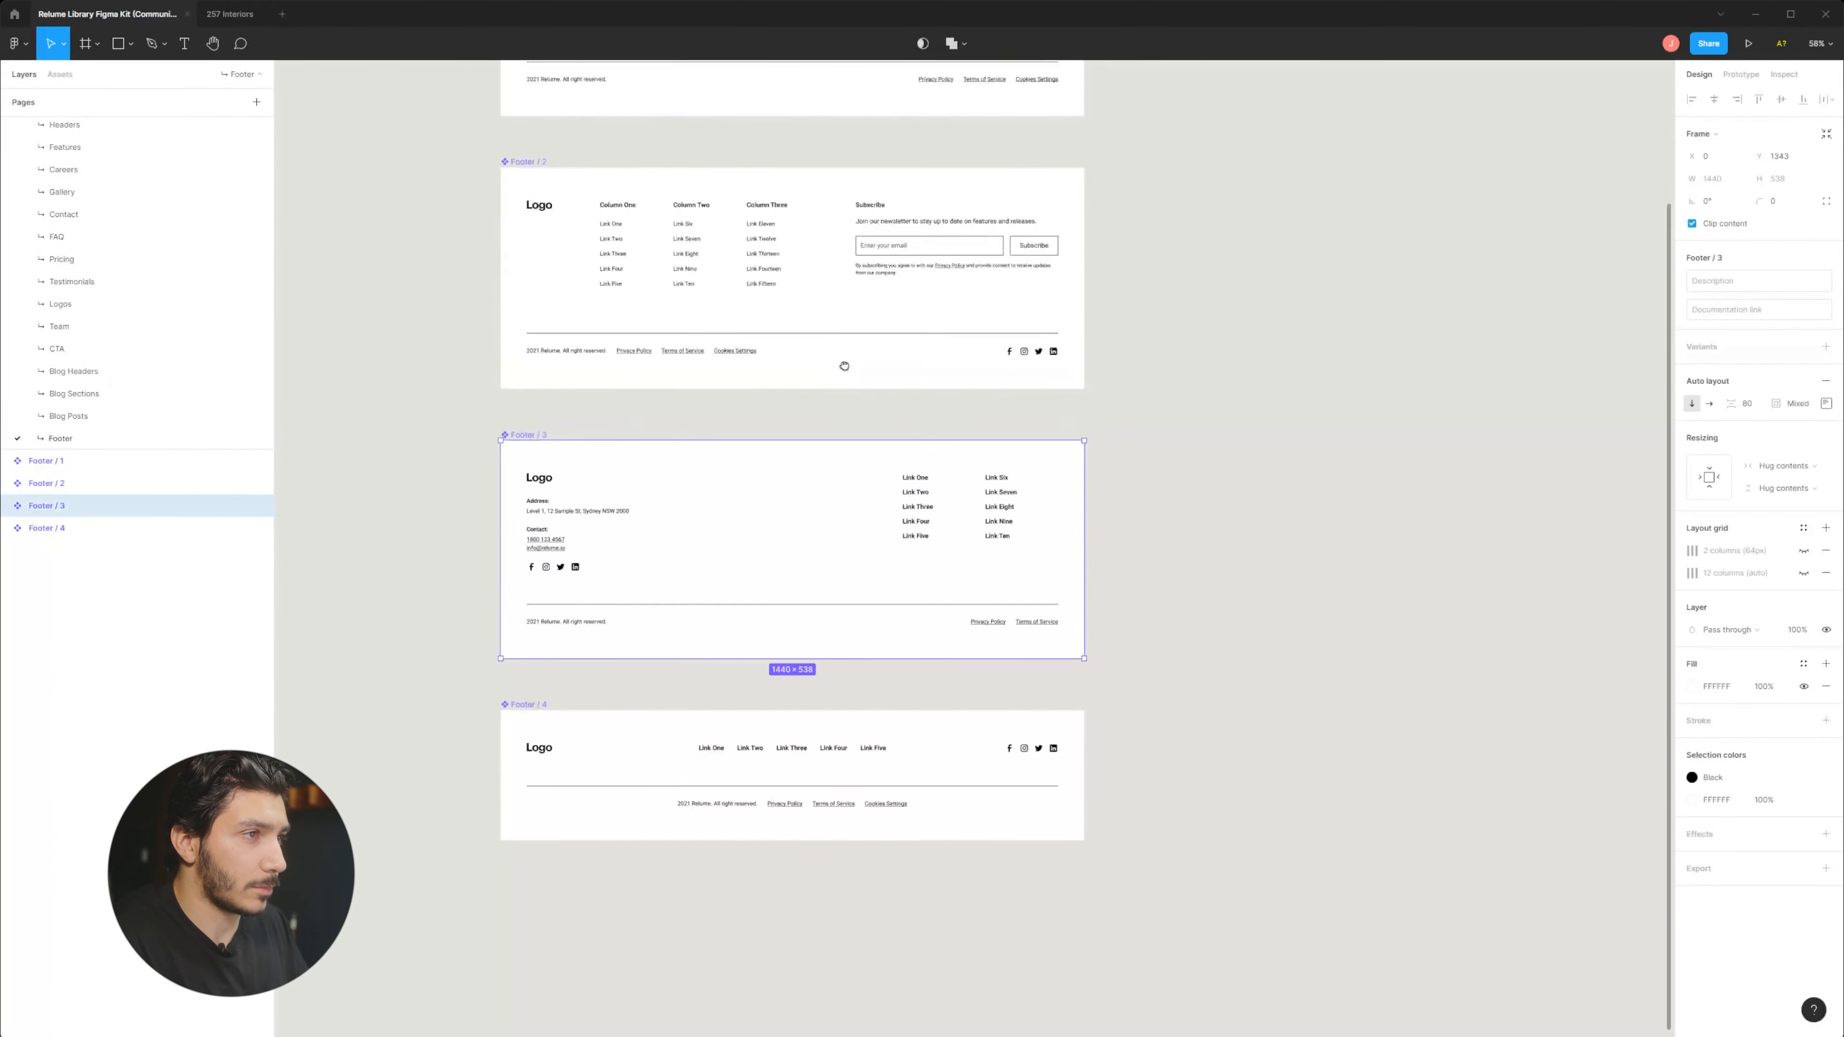
{"action": "left_click_drag", "start_coordinate": [843, 362], "coordinate": [841, 466]}
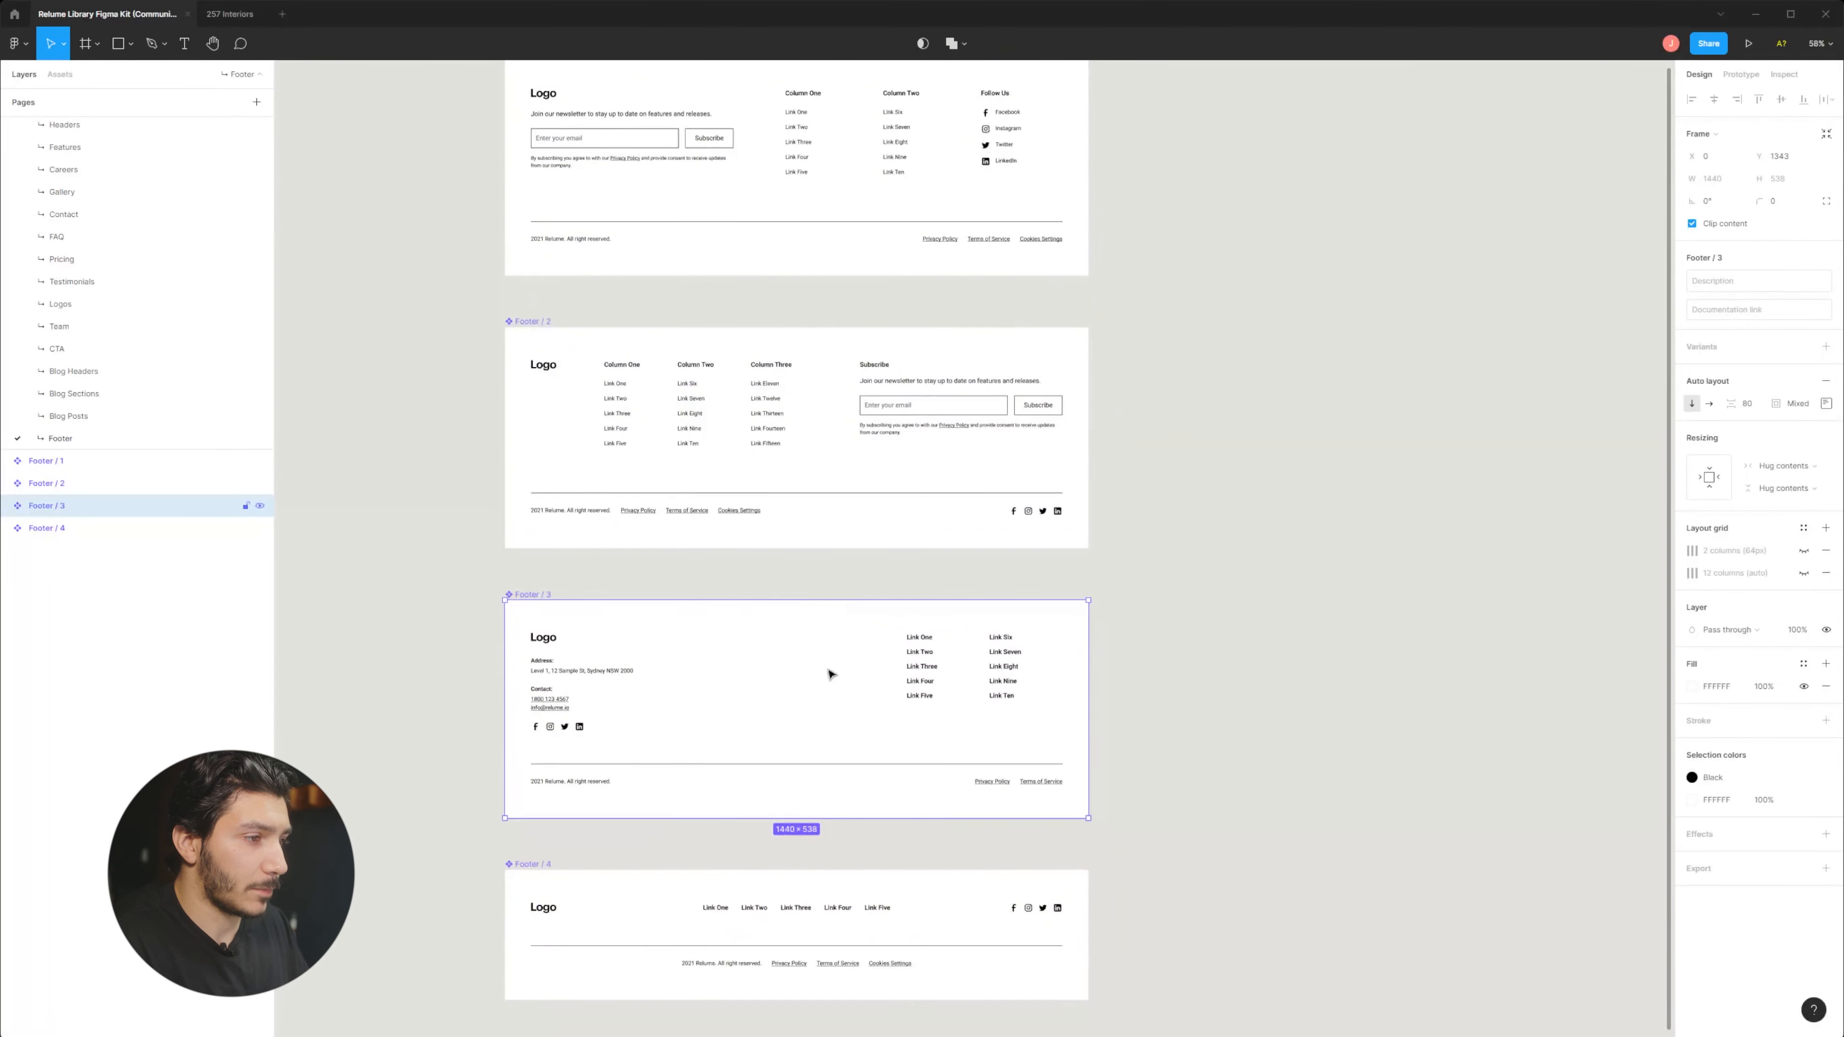
{"action": "left_click_drag", "start_coordinate": [842, 715], "coordinate": [860, 580]}
{"action": "left_click", "coordinate": [975, 765]}
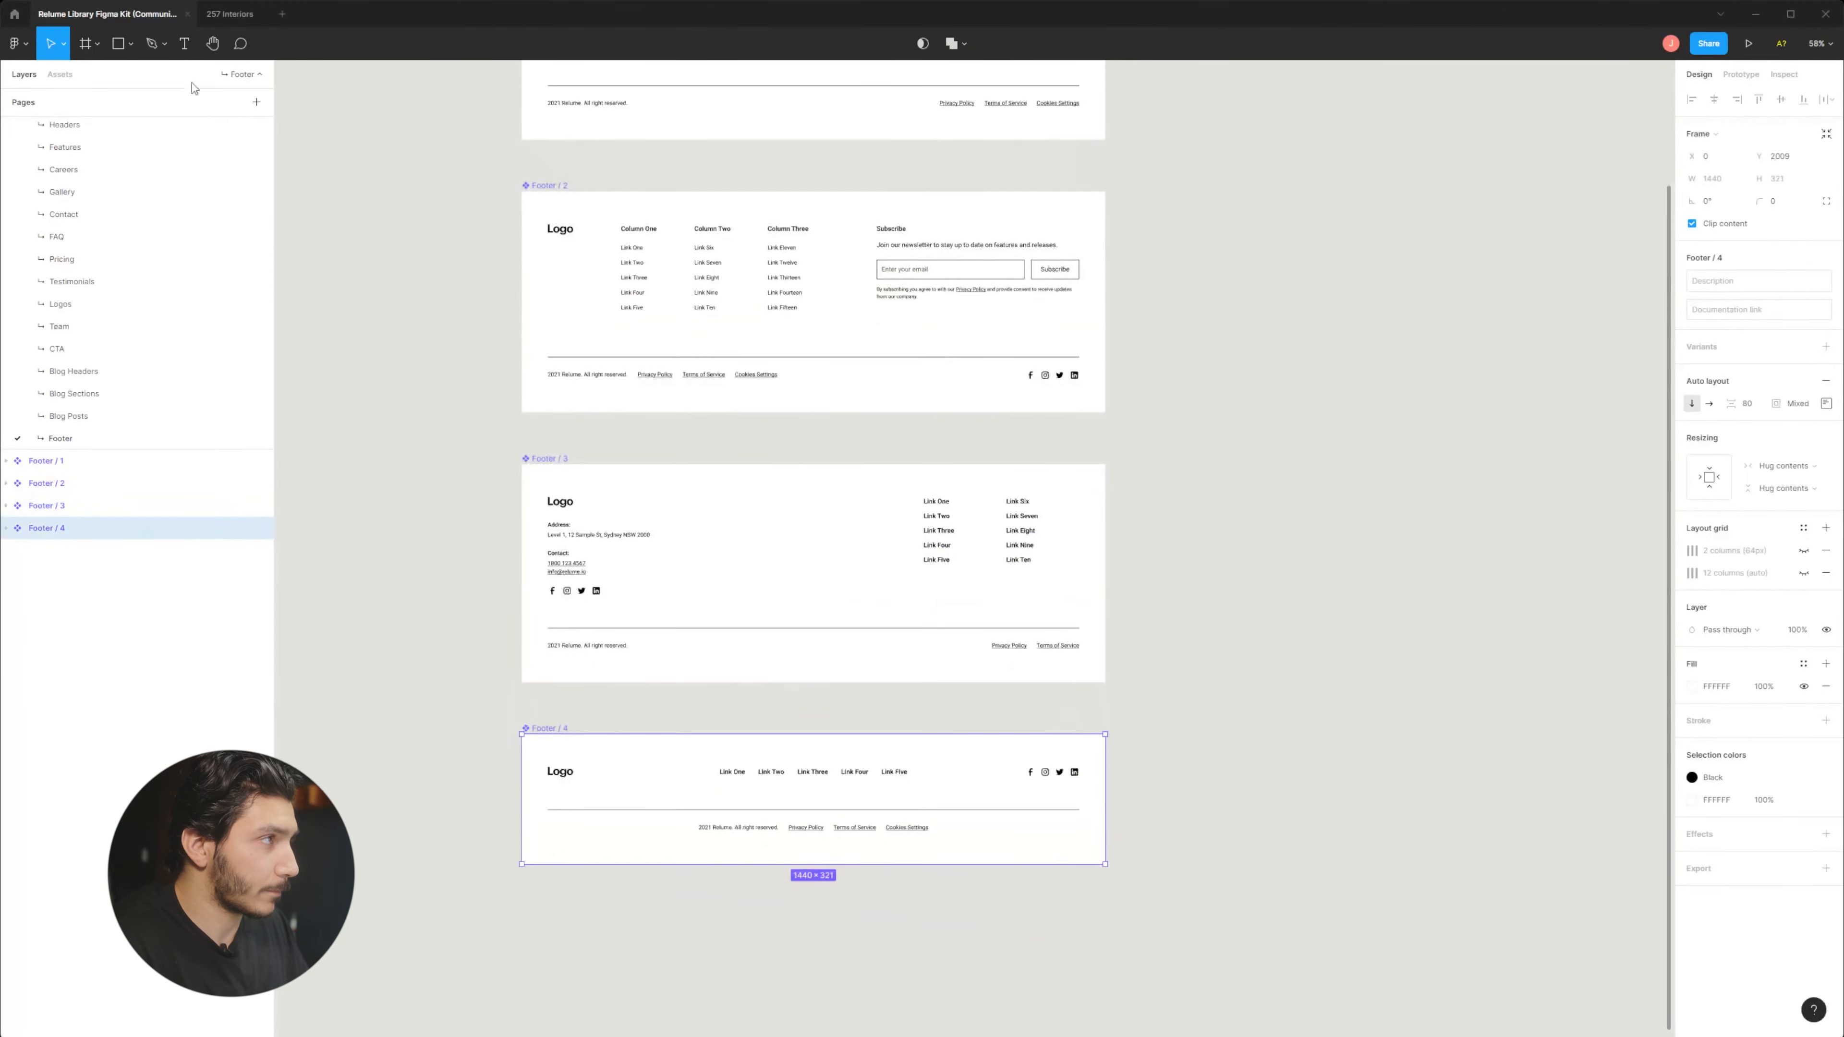
Paste Footer / 4 into the 257 Interiors Home Page frame below the contact form and order its layer beneath Contact / 6.
{"action": "left_click", "coordinate": [240, 16]}
{"action": "scroll", "coordinate": [889, 628], "scroll_direction": "down", "scroll_amount": 2}
{"action": "key", "text": "ctrl+v"}
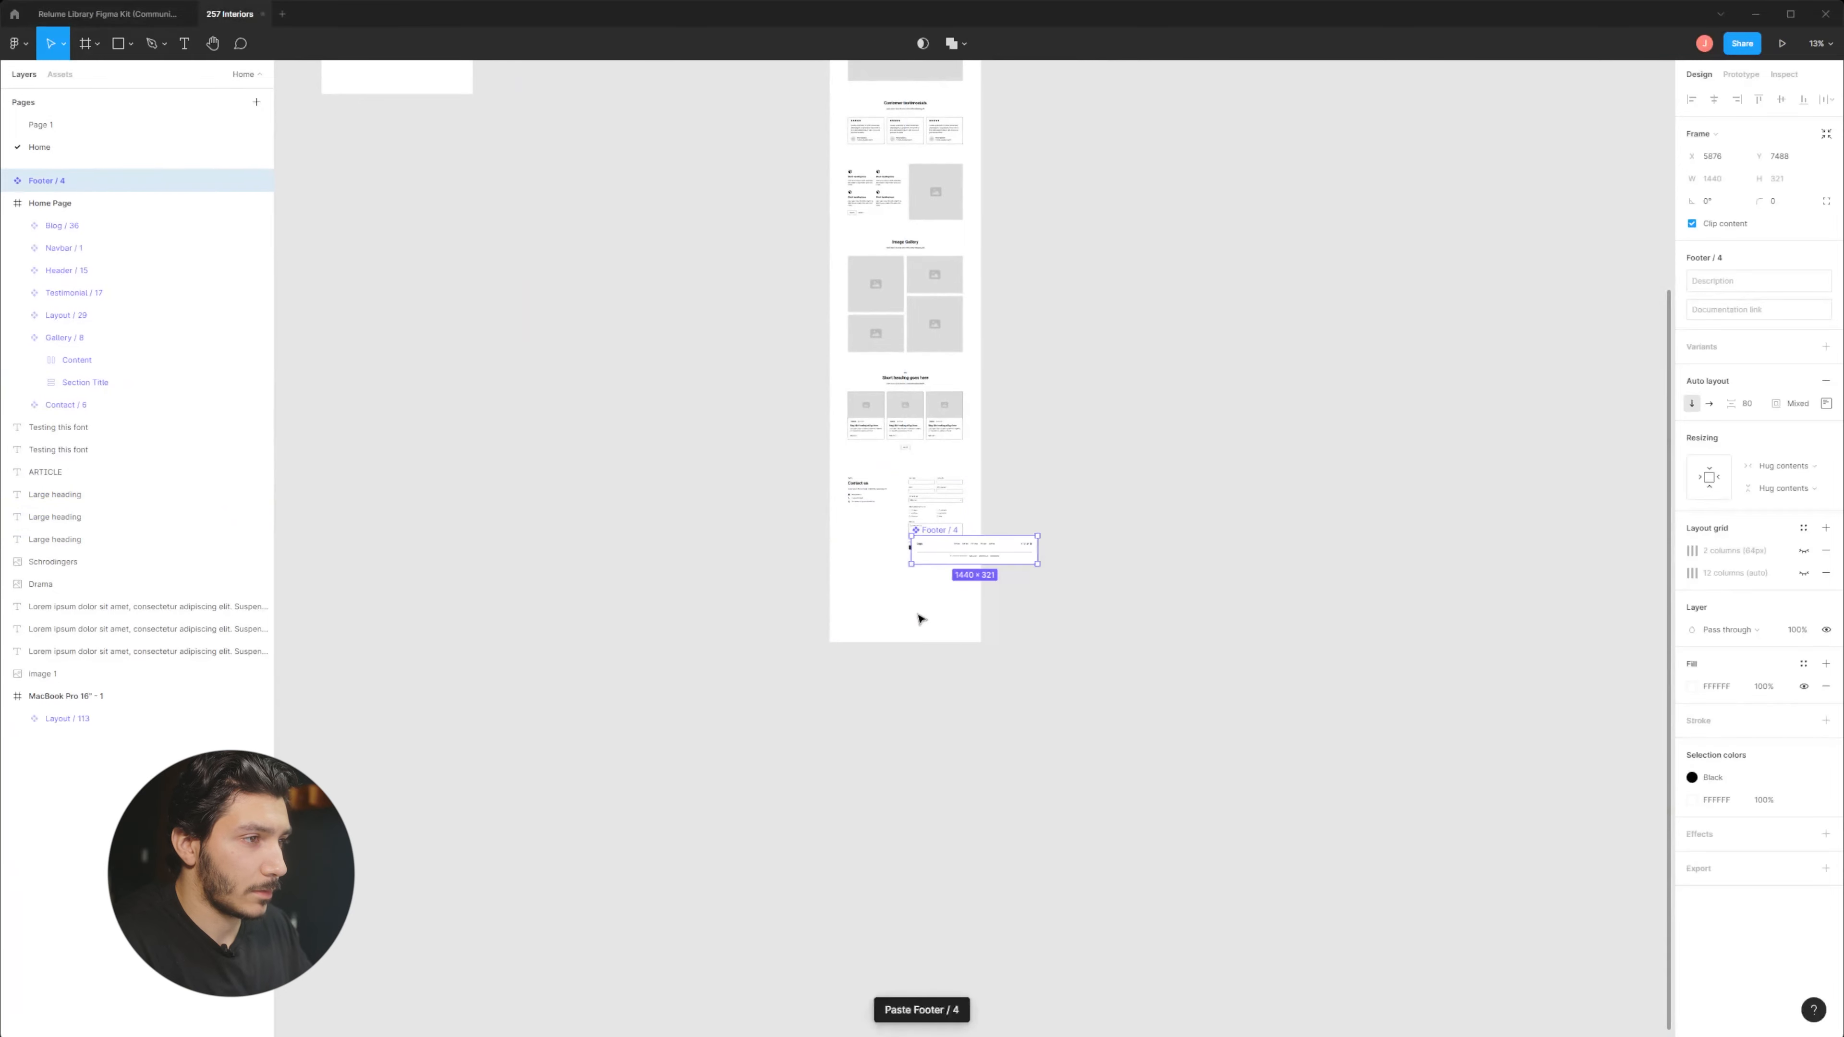
{"action": "left_click_drag", "start_coordinate": [941, 558], "coordinate": [869, 616]}
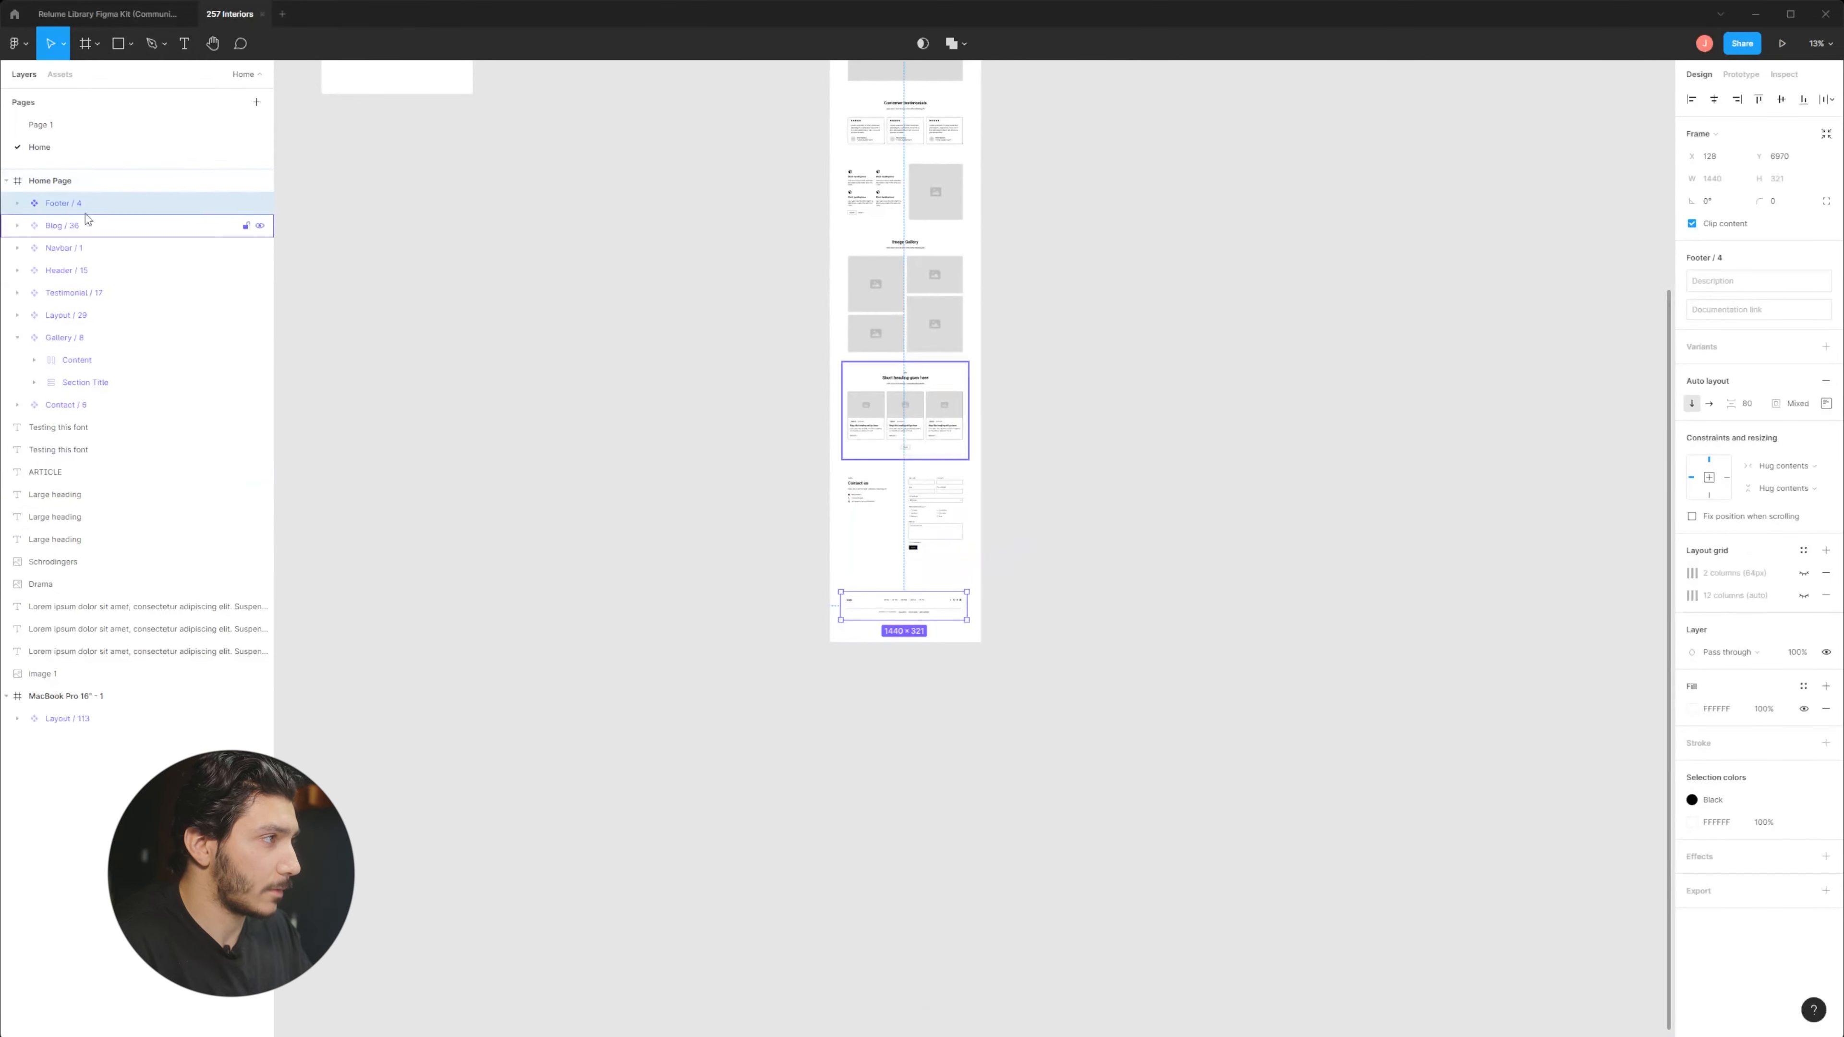
{"action": "left_click_drag", "start_coordinate": [112, 326], "coordinate": [115, 415]}
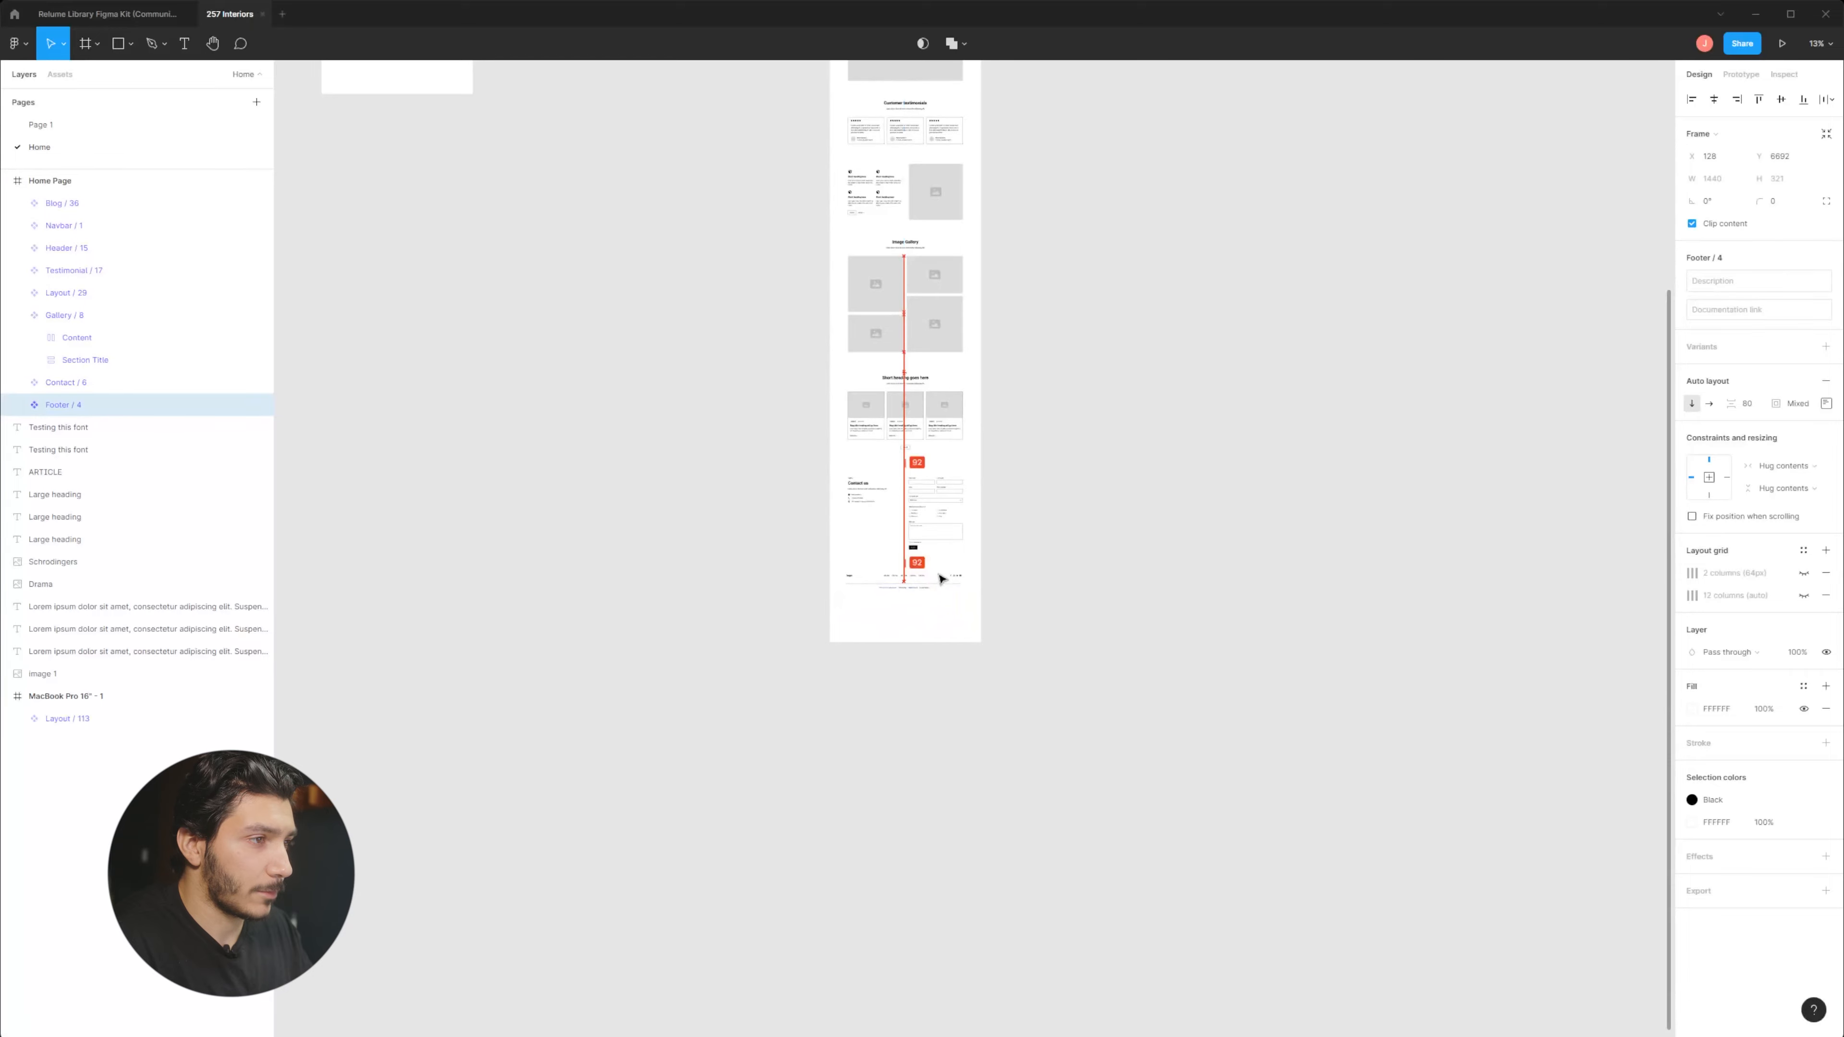
{"action": "left_click_drag", "start_coordinate": [938, 576], "coordinate": [1149, 981]}
Move the contact section up towards the blog section and align the footer flush beneath it at X 144, Y 6508.
{"action": "key", "text": "ctrl+plus"}
{"action": "key", "text": "ctrl+plus"}
{"action": "key", "text": "ctrl+plus"}
{"action": "left_click_drag", "start_coordinate": [676, 454], "coordinate": [806, 577]}
{"action": "left_click", "coordinate": [806, 642]}
{"action": "scroll", "coordinate": [818, 373], "scroll_direction": "down", "scroll_amount": 10}
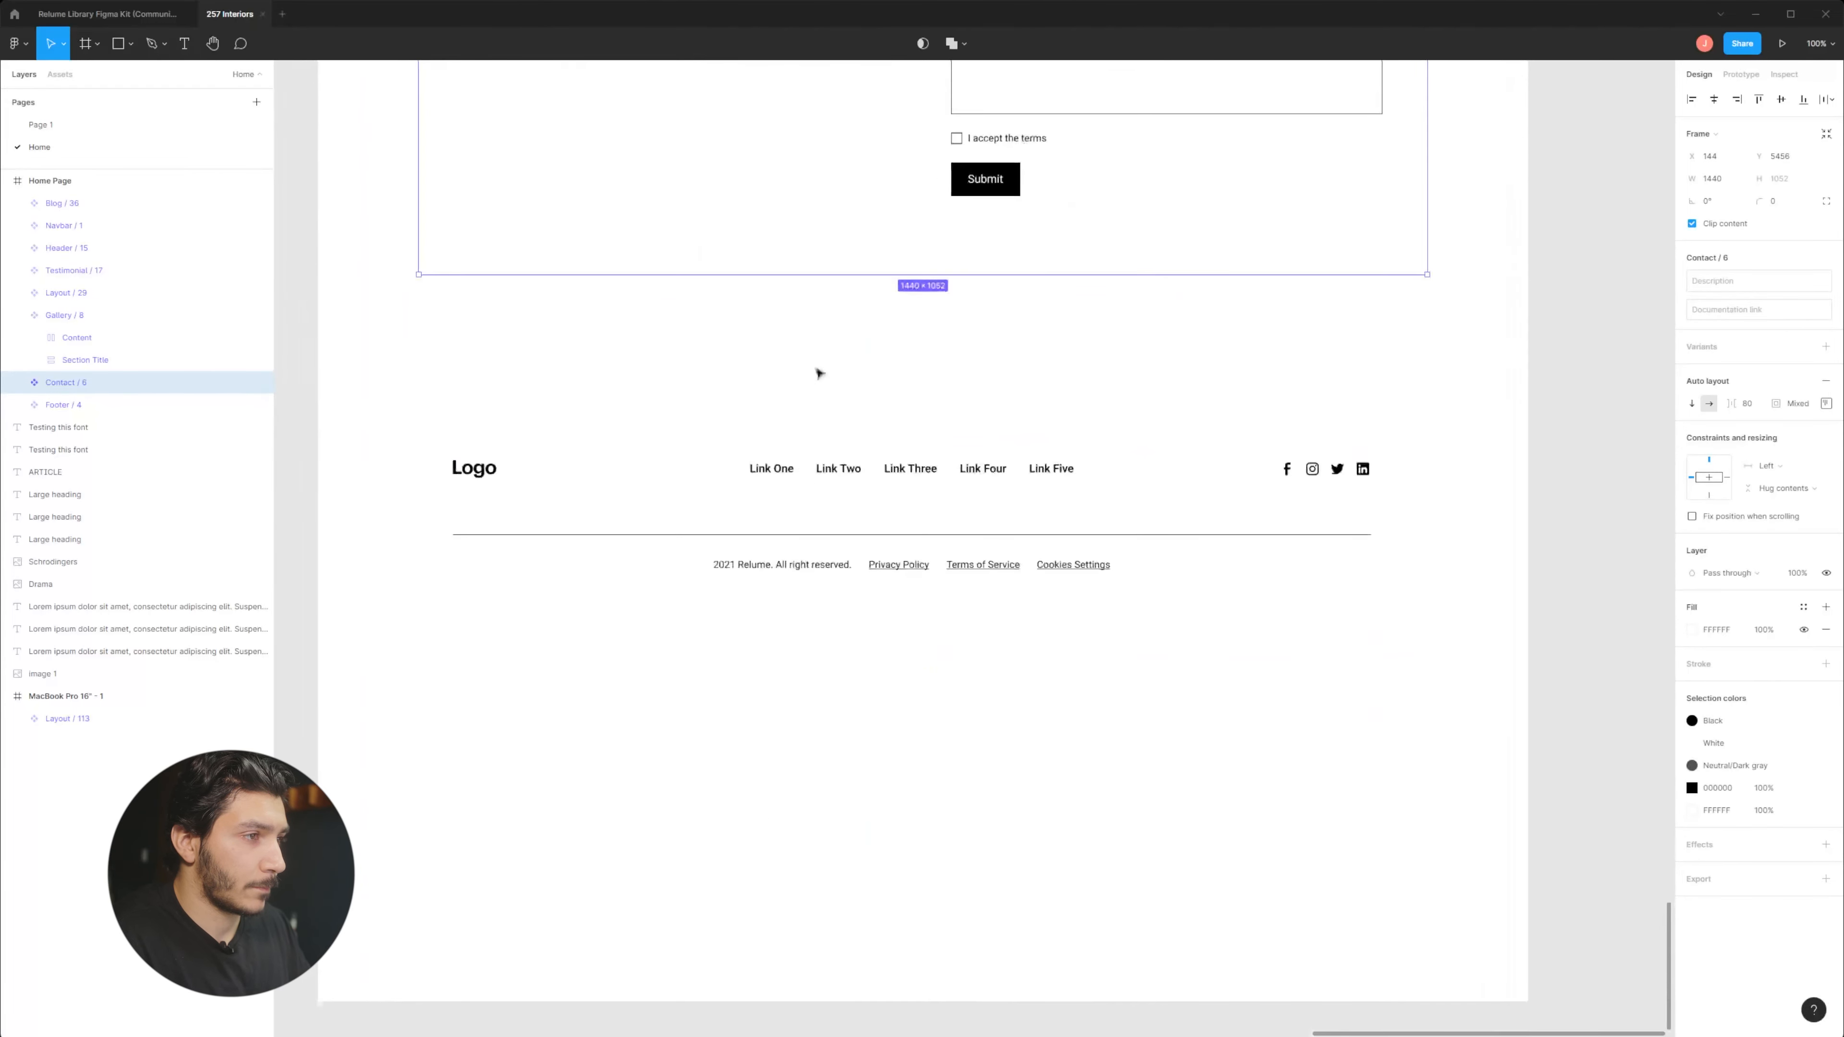
{"action": "left_click_drag", "start_coordinate": [703, 445], "coordinate": [678, 350]}
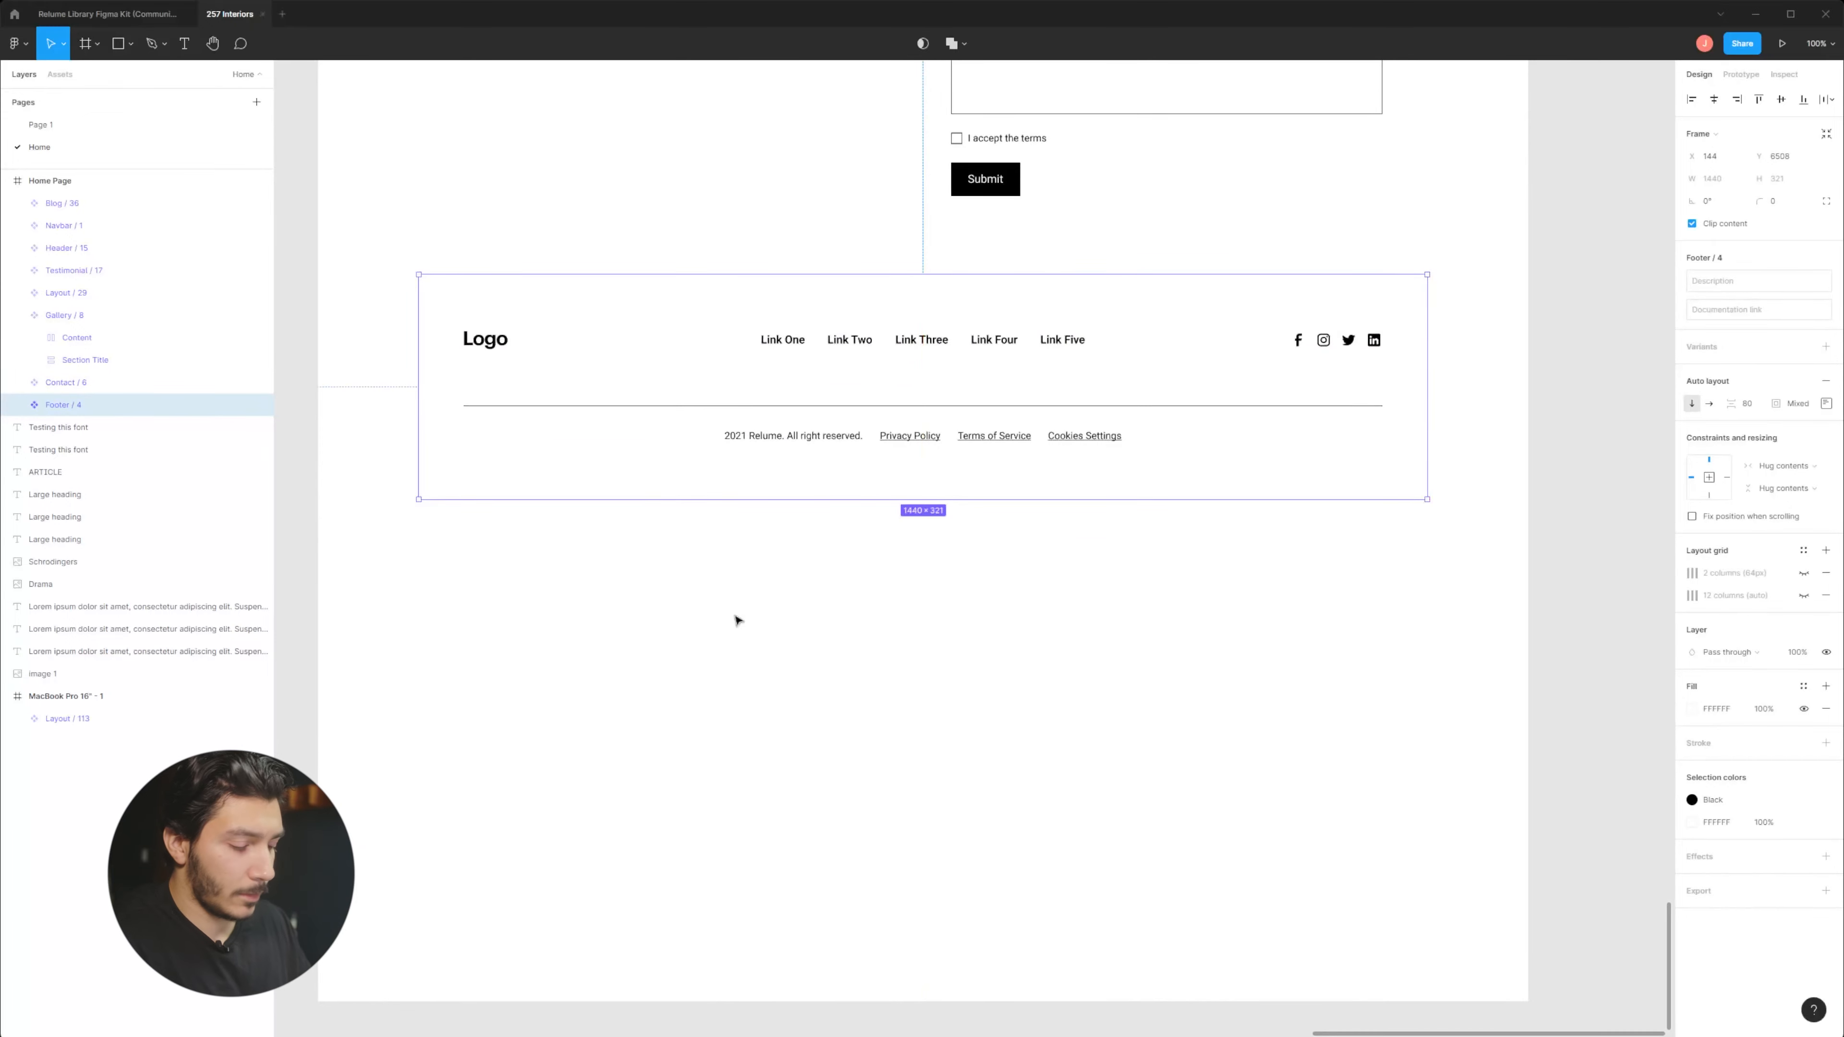
Shorten the Home Page frame to a height of 6829 so it ends at the footer's lower edge.
{"action": "scroll", "coordinate": [737, 619], "scroll_direction": "down", "scroll_amount": 5, "text": "ctrl"}
{"action": "scroll", "coordinate": [757, 844], "scroll_direction": "up", "scroll_amount": 10}
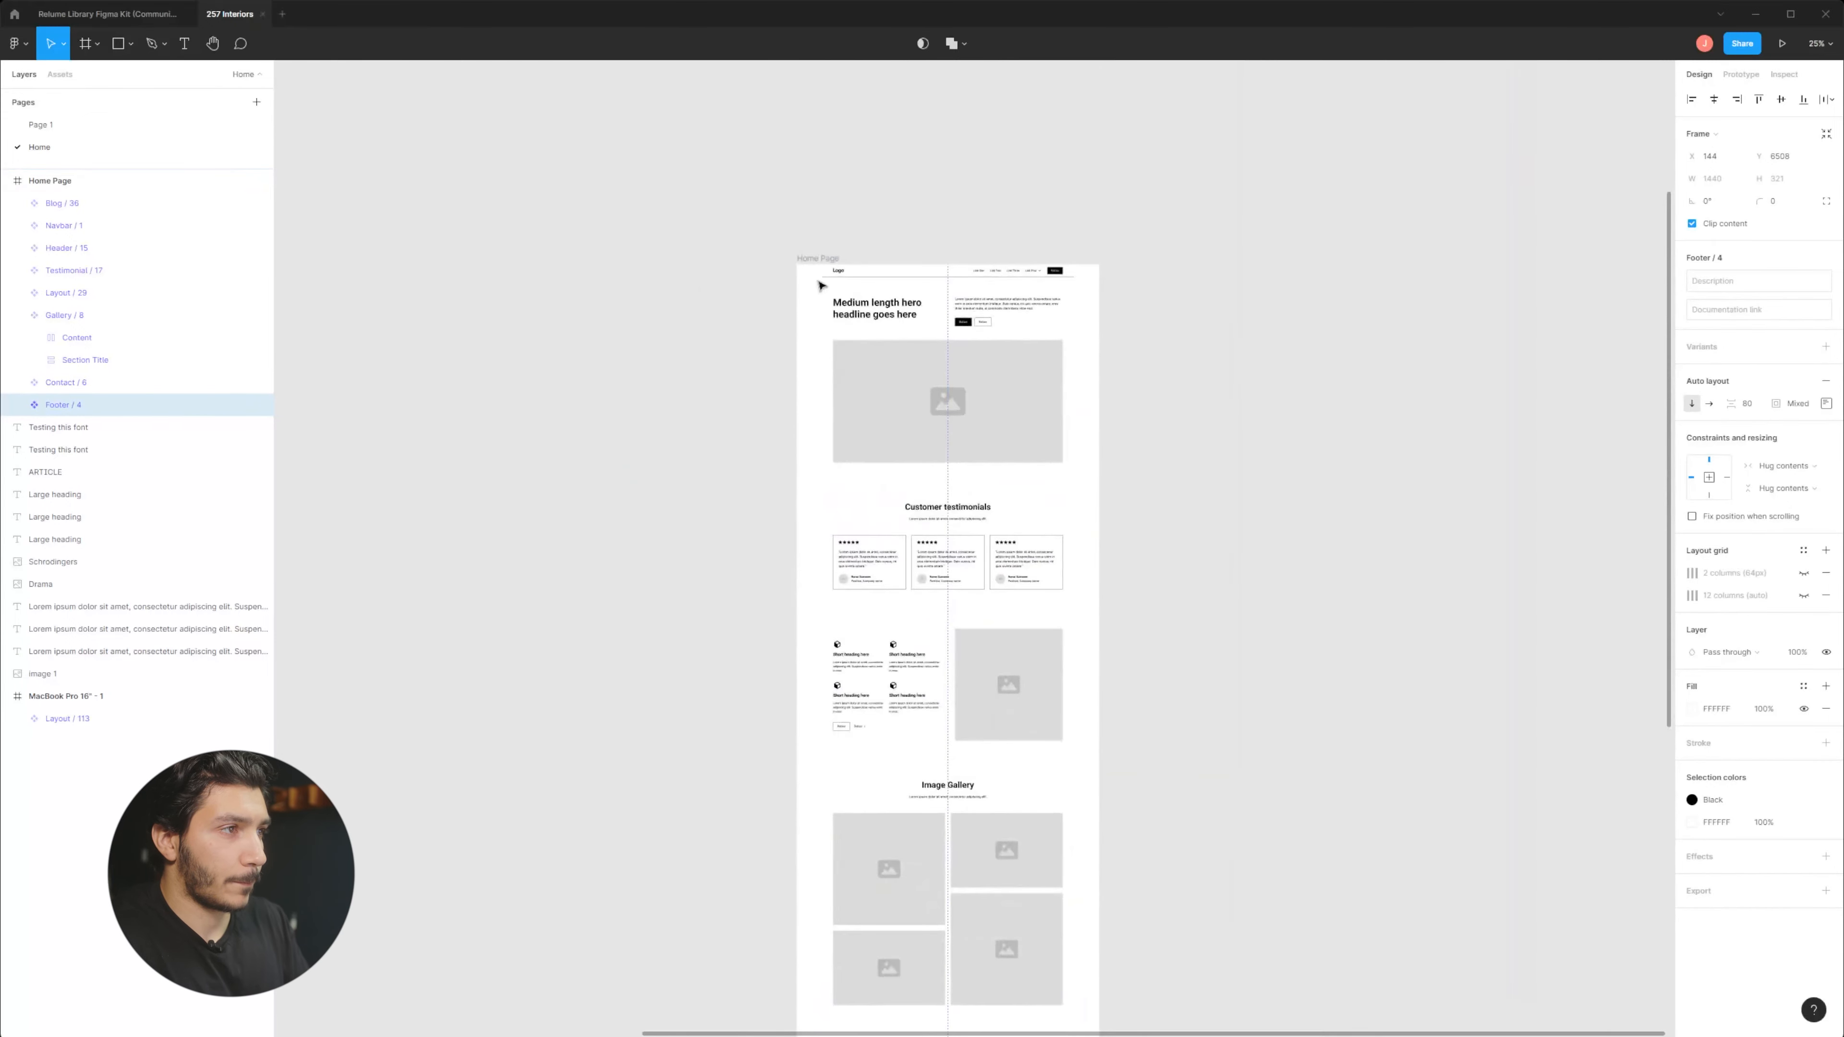
{"action": "left_click", "coordinate": [818, 259]}
{"action": "scroll", "coordinate": [749, 629], "scroll_direction": "down", "scroll_amount": 12}
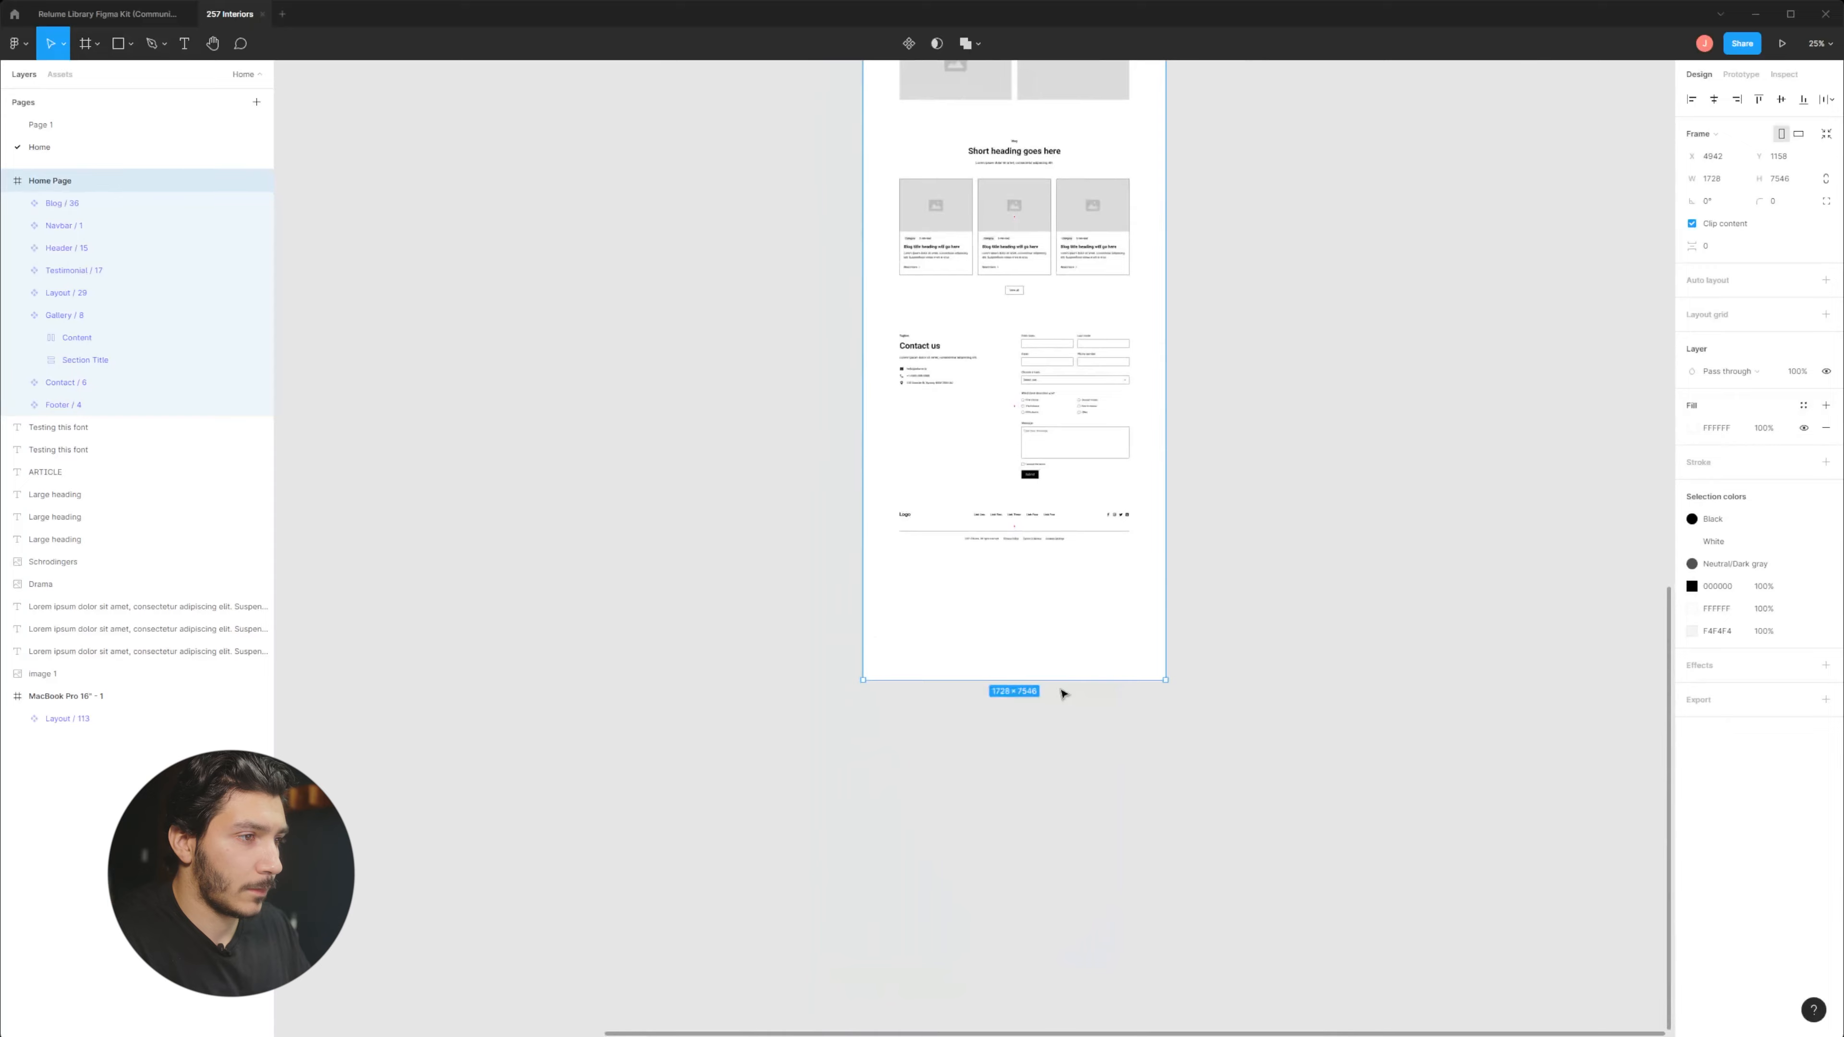
{"action": "left_click_drag", "start_coordinate": [1062, 694], "coordinate": [1065, 562]}
{"action": "scroll", "coordinate": [1282, 601], "scroll_direction": "up", "scroll_amount": 2}
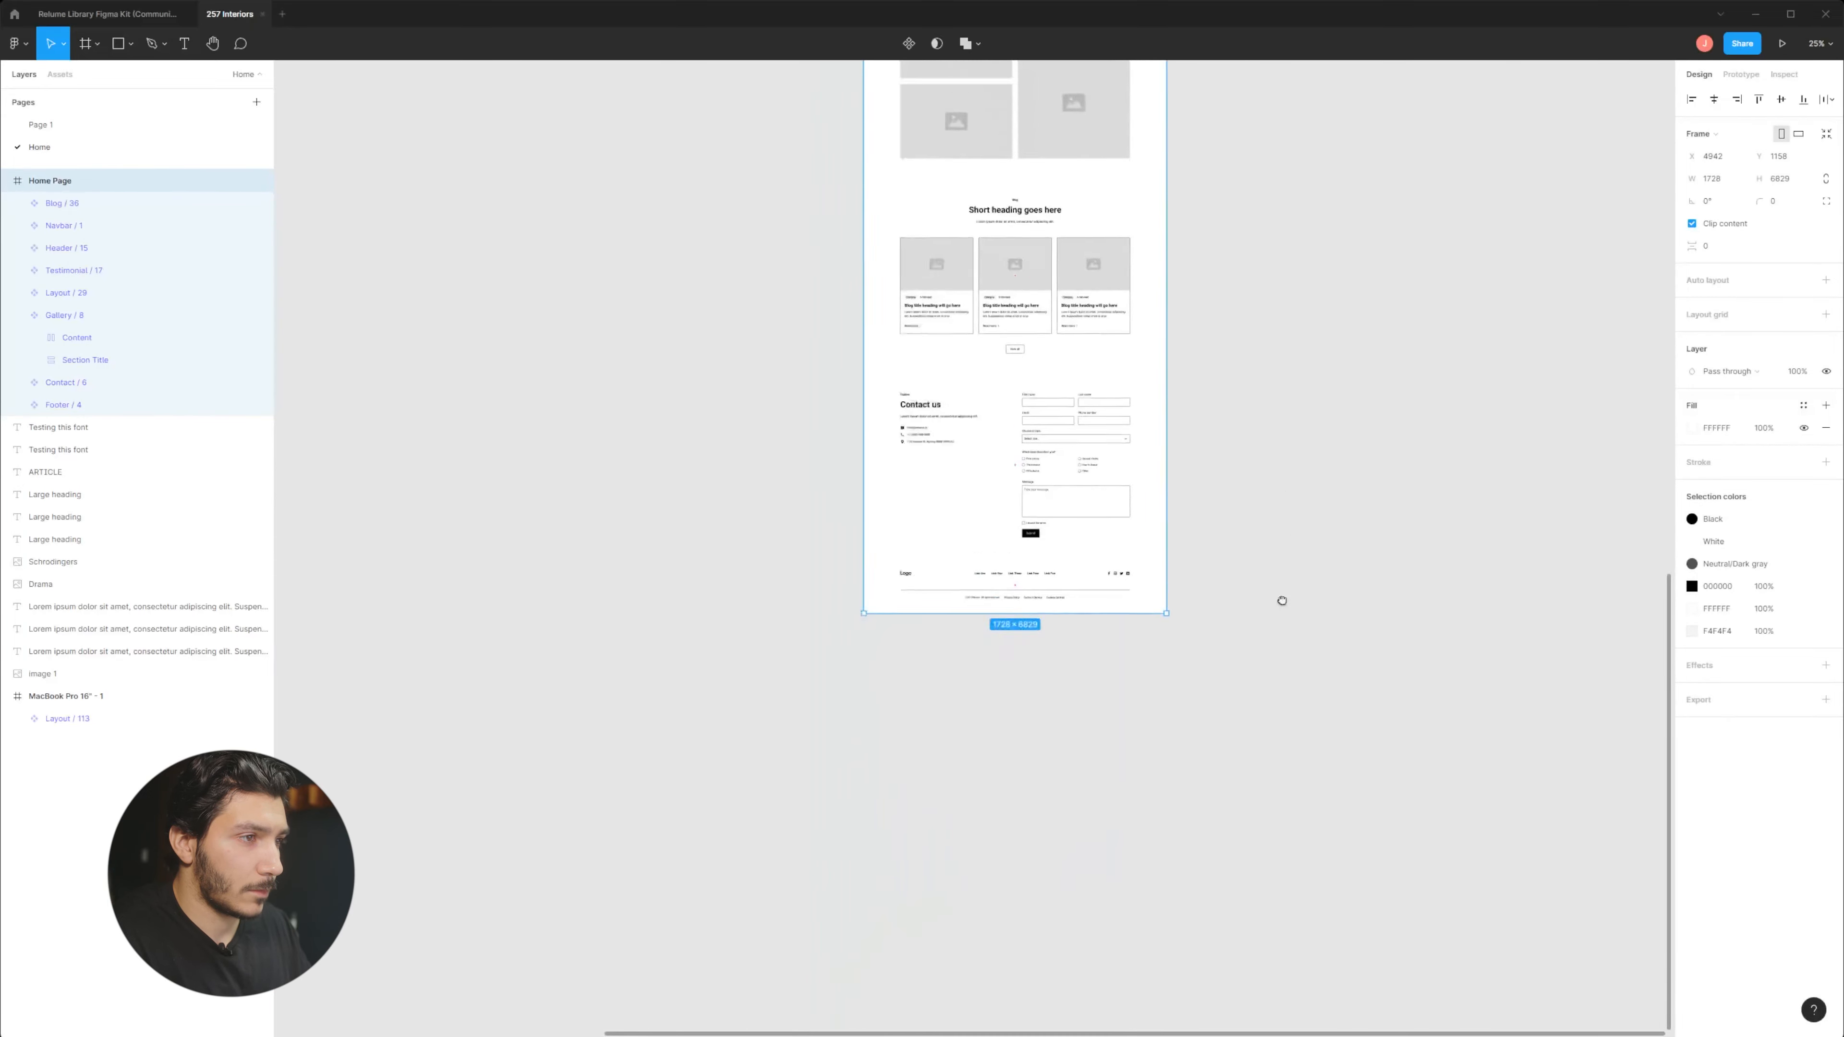
Review the Home Page wireframe's sections from the footer up to the navbar and hero.
{"action": "left_click_drag", "start_coordinate": [1282, 601], "coordinate": [1245, 987]}
{"action": "left_click_drag", "start_coordinate": [1023, 146], "coordinate": [925, 631]}
{"action": "left_click_drag", "start_coordinate": [904, 715], "coordinate": [697, 506]}
{"action": "left_click_drag", "start_coordinate": [318, 337], "coordinate": [484, 348]}
{"action": "left_click_drag", "start_coordinate": [679, 448], "coordinate": [541, 547]}
{"action": "left_click_drag", "start_coordinate": [528, 400], "coordinate": [516, 418]}
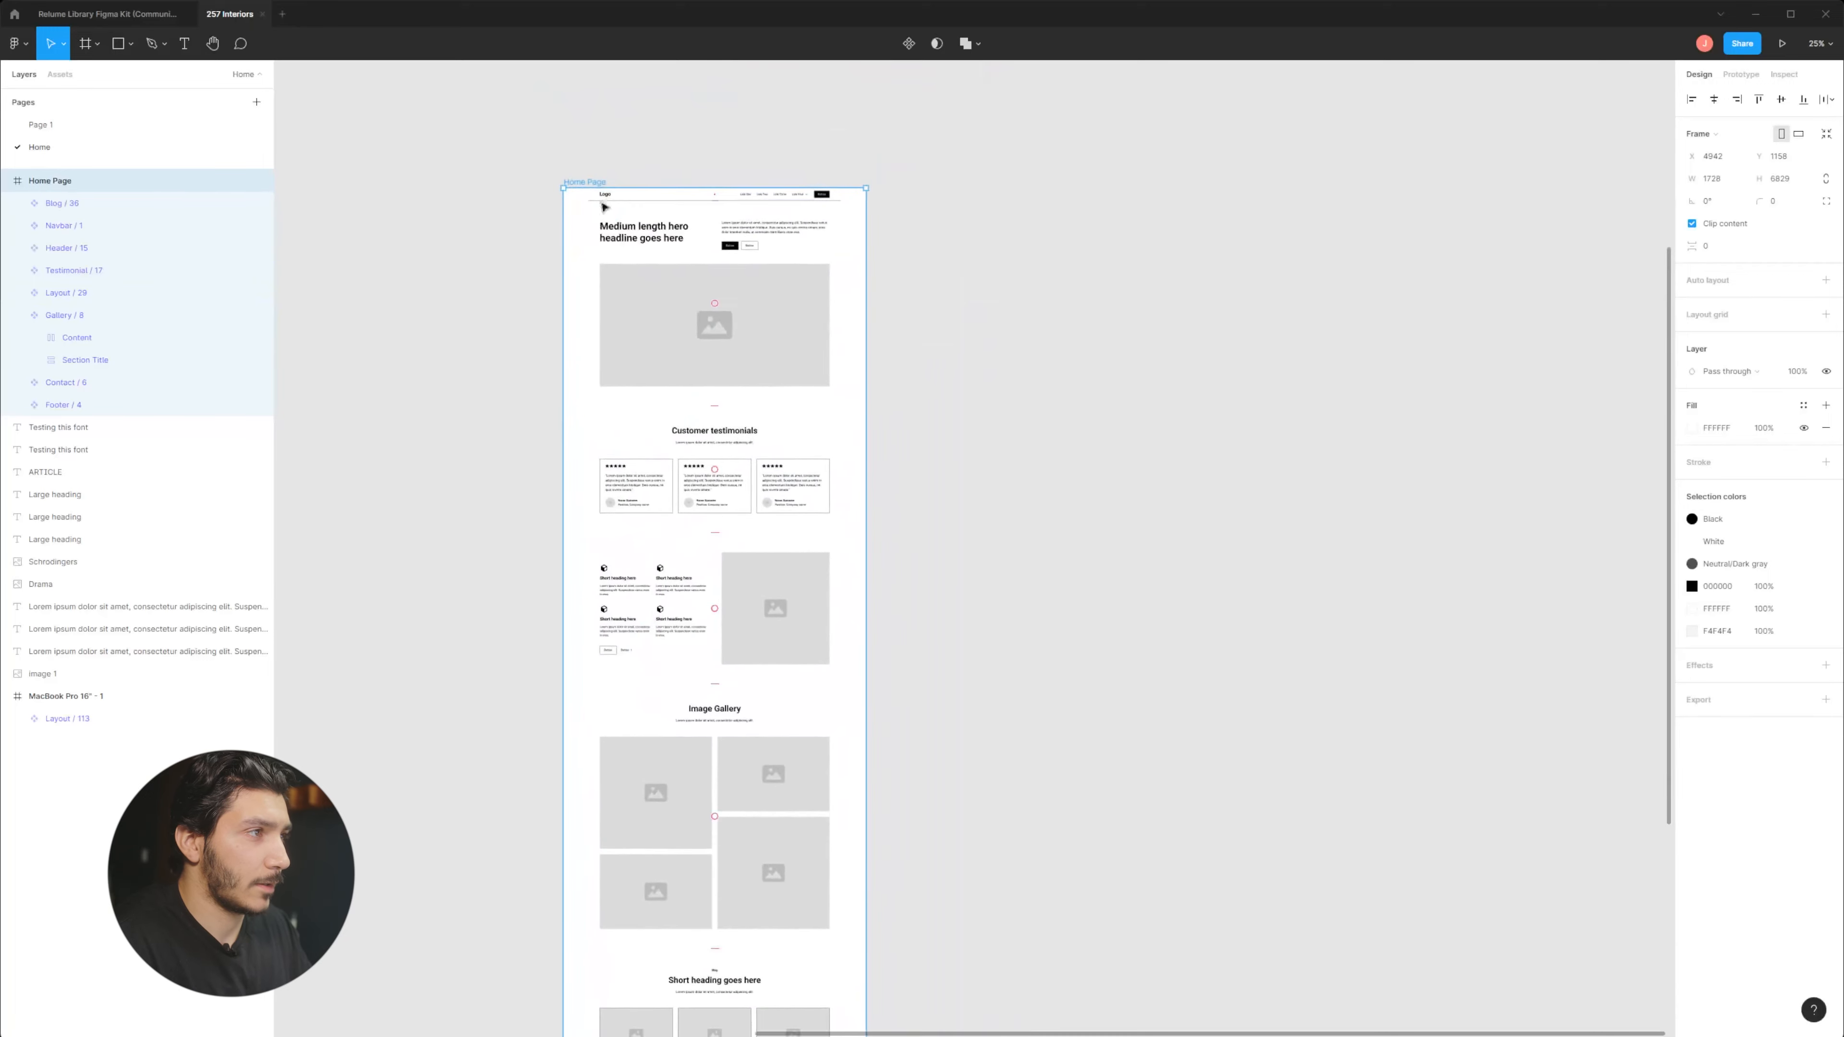
{"action": "left_click", "coordinate": [926, 227]}
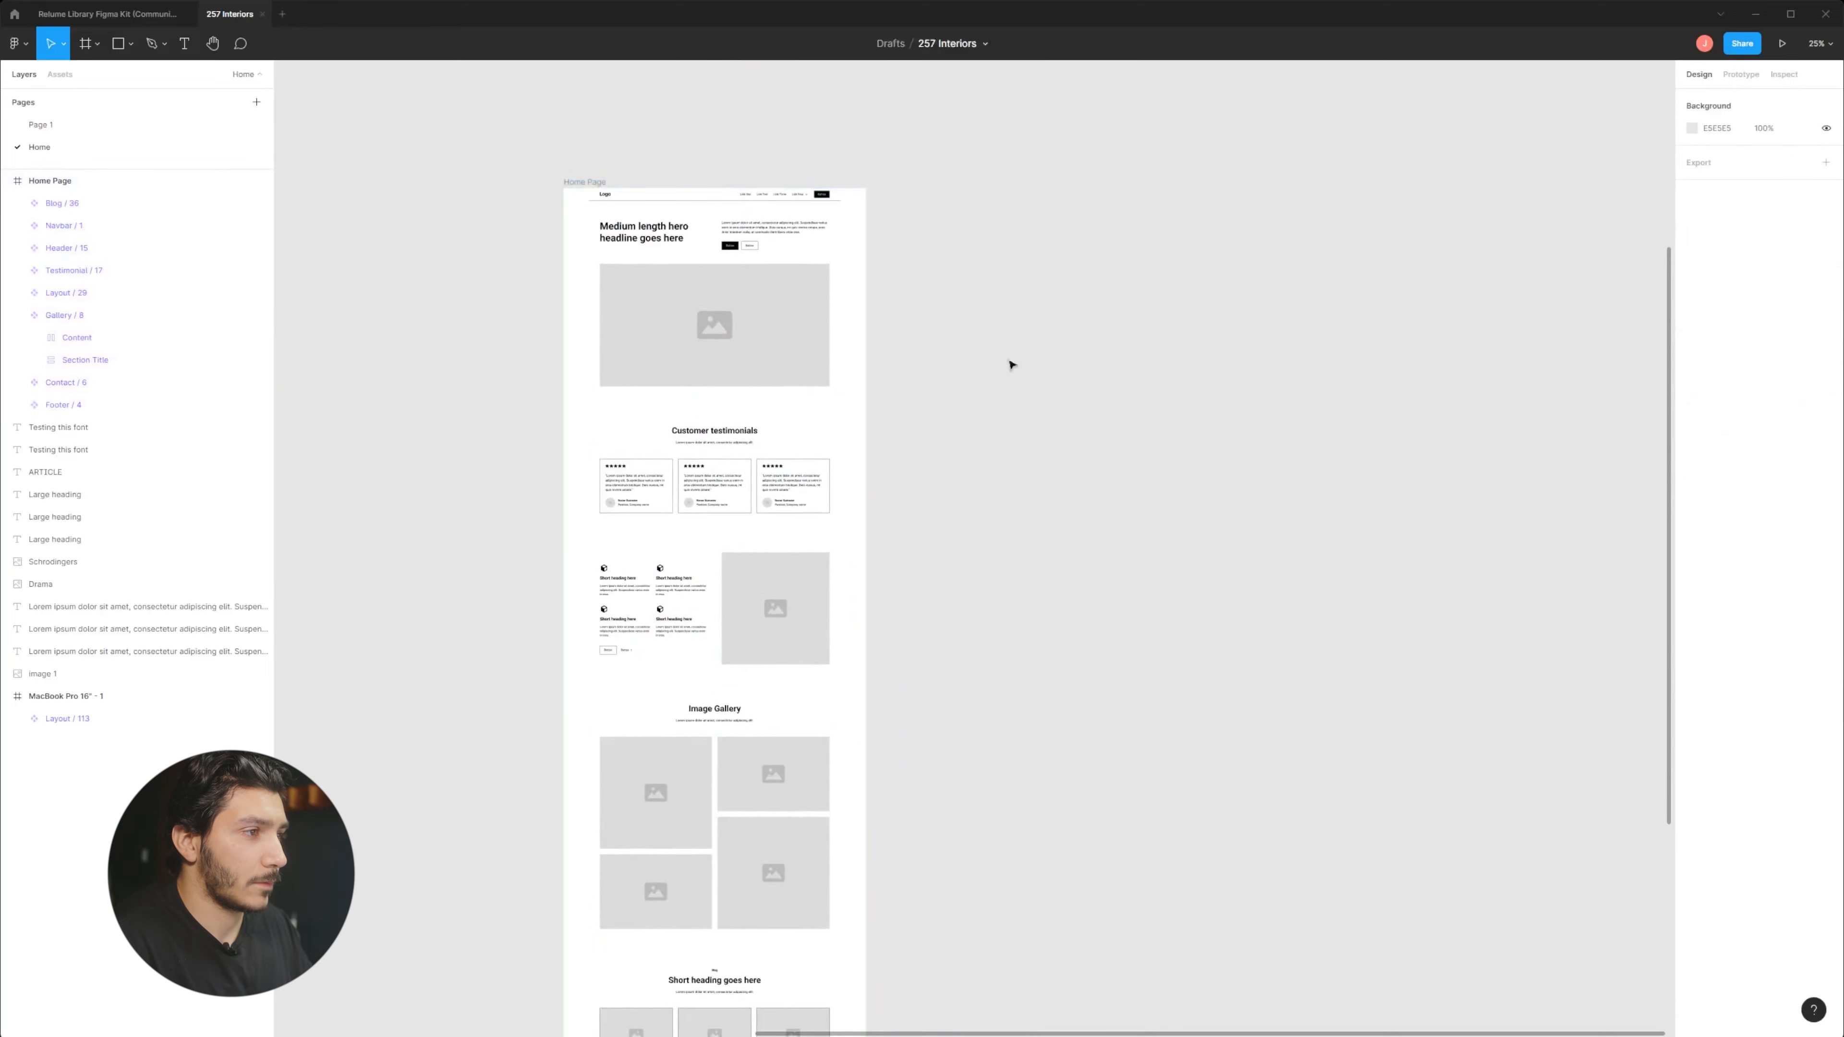
{"action": "scroll", "coordinate": [939, 636], "scroll_direction": "down", "scroll_amount": 10}
{"action": "scroll", "coordinate": [938, 490], "scroll_direction": "up", "scroll_amount": 10}
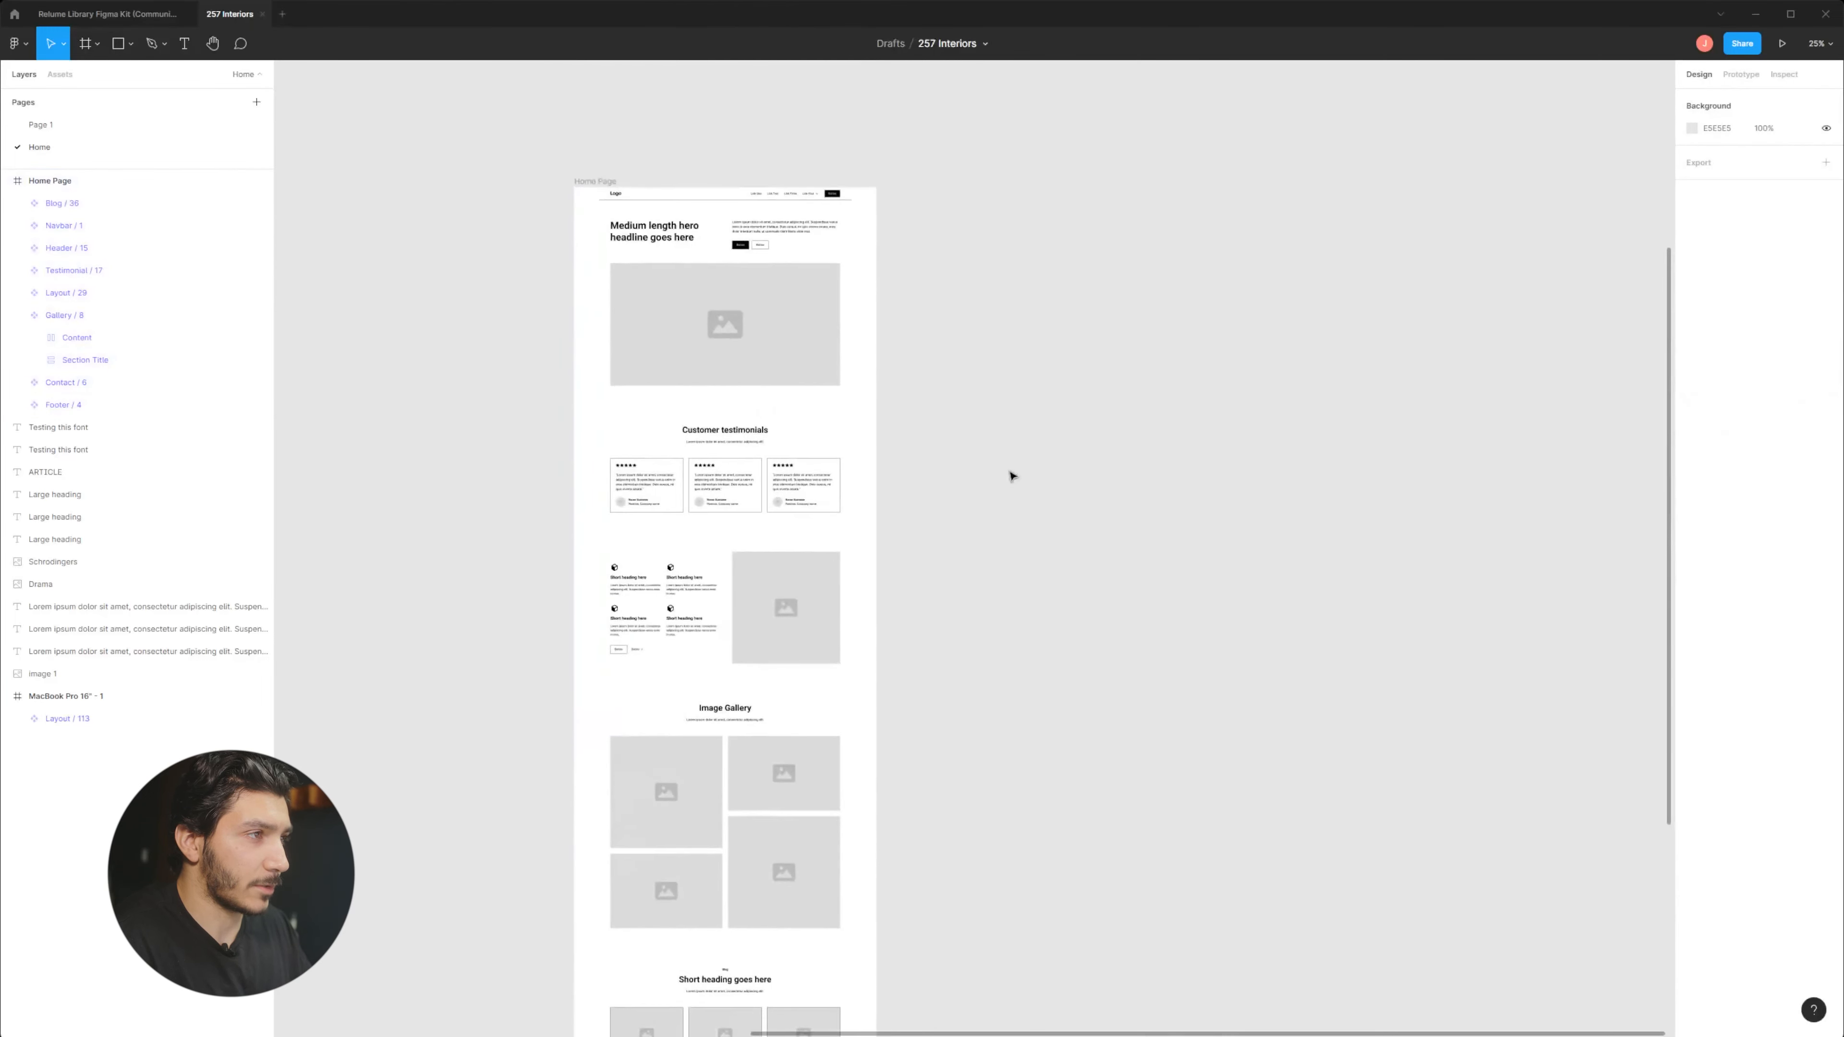
Duplicate the Home Page frame three times, lining the copies up in a row beside the original.
{"action": "left_click", "coordinate": [583, 183]}
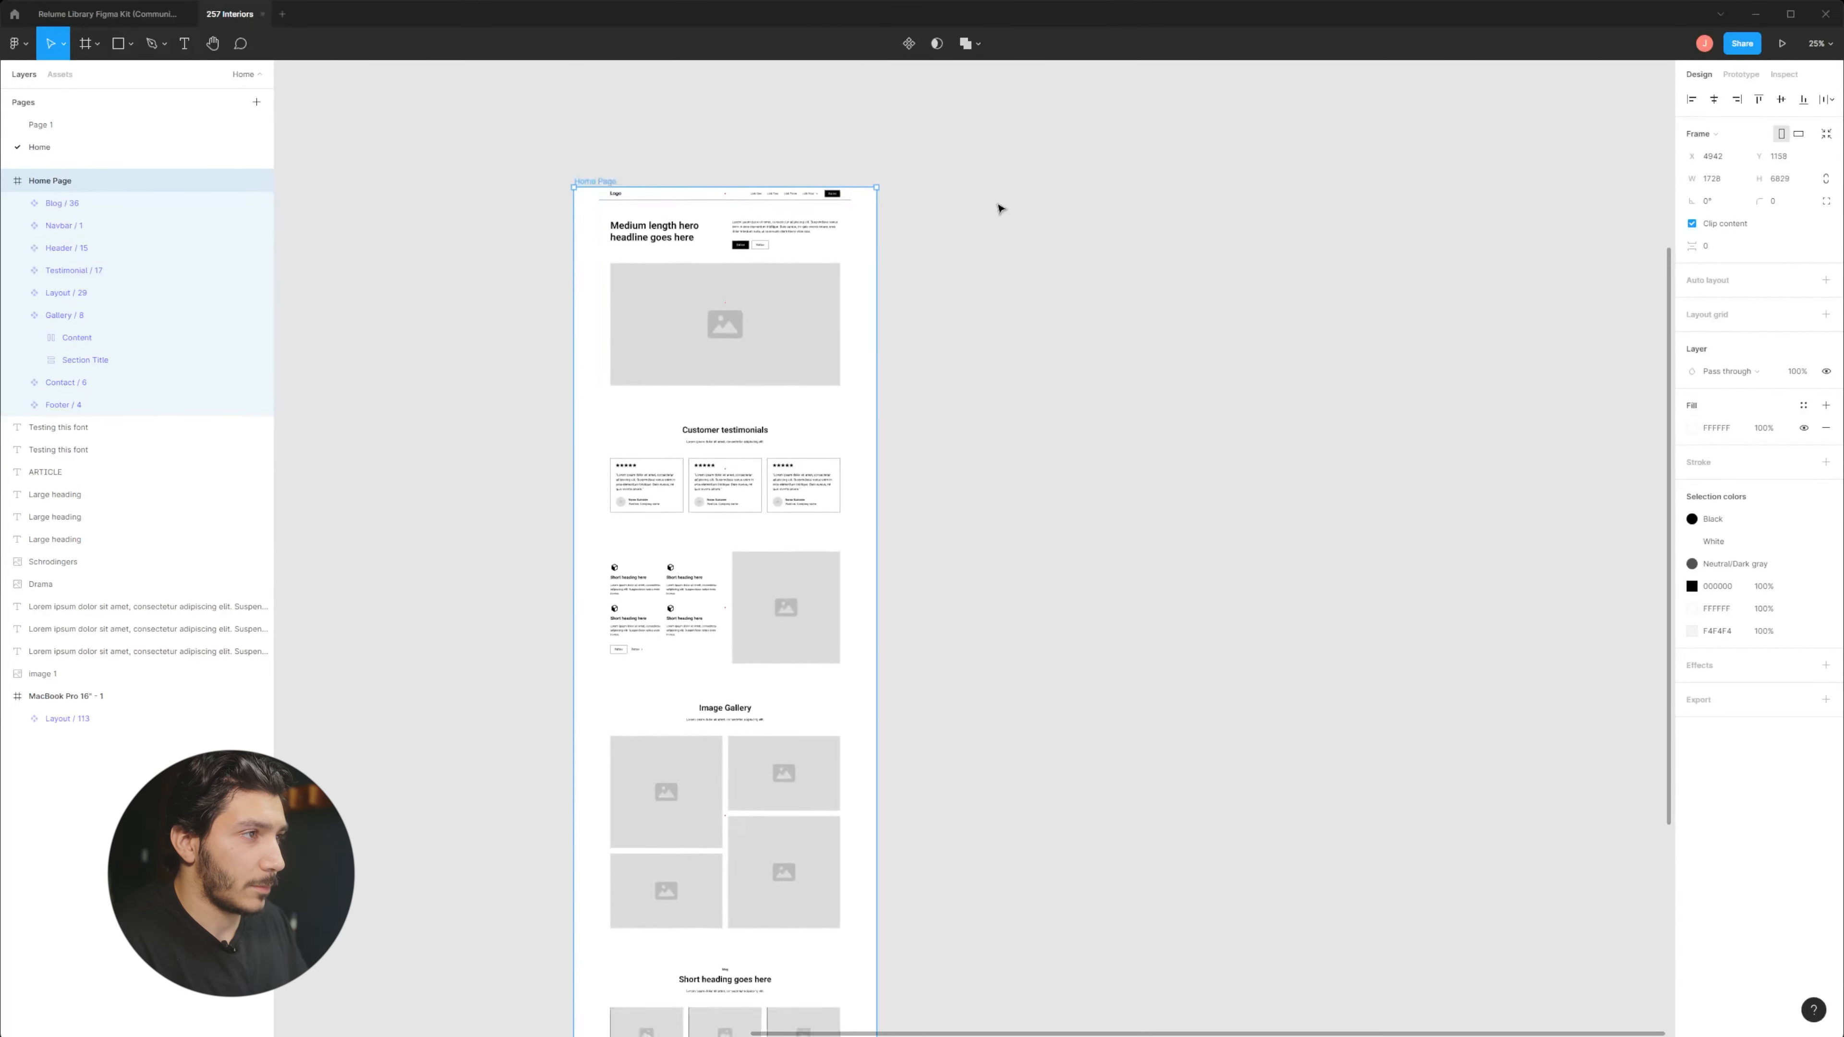
{"action": "left_click_drag", "start_coordinate": [595, 181], "coordinate": [938, 206]}
{"action": "left_click_drag", "start_coordinate": [1283, 249], "coordinate": [723, 257]}
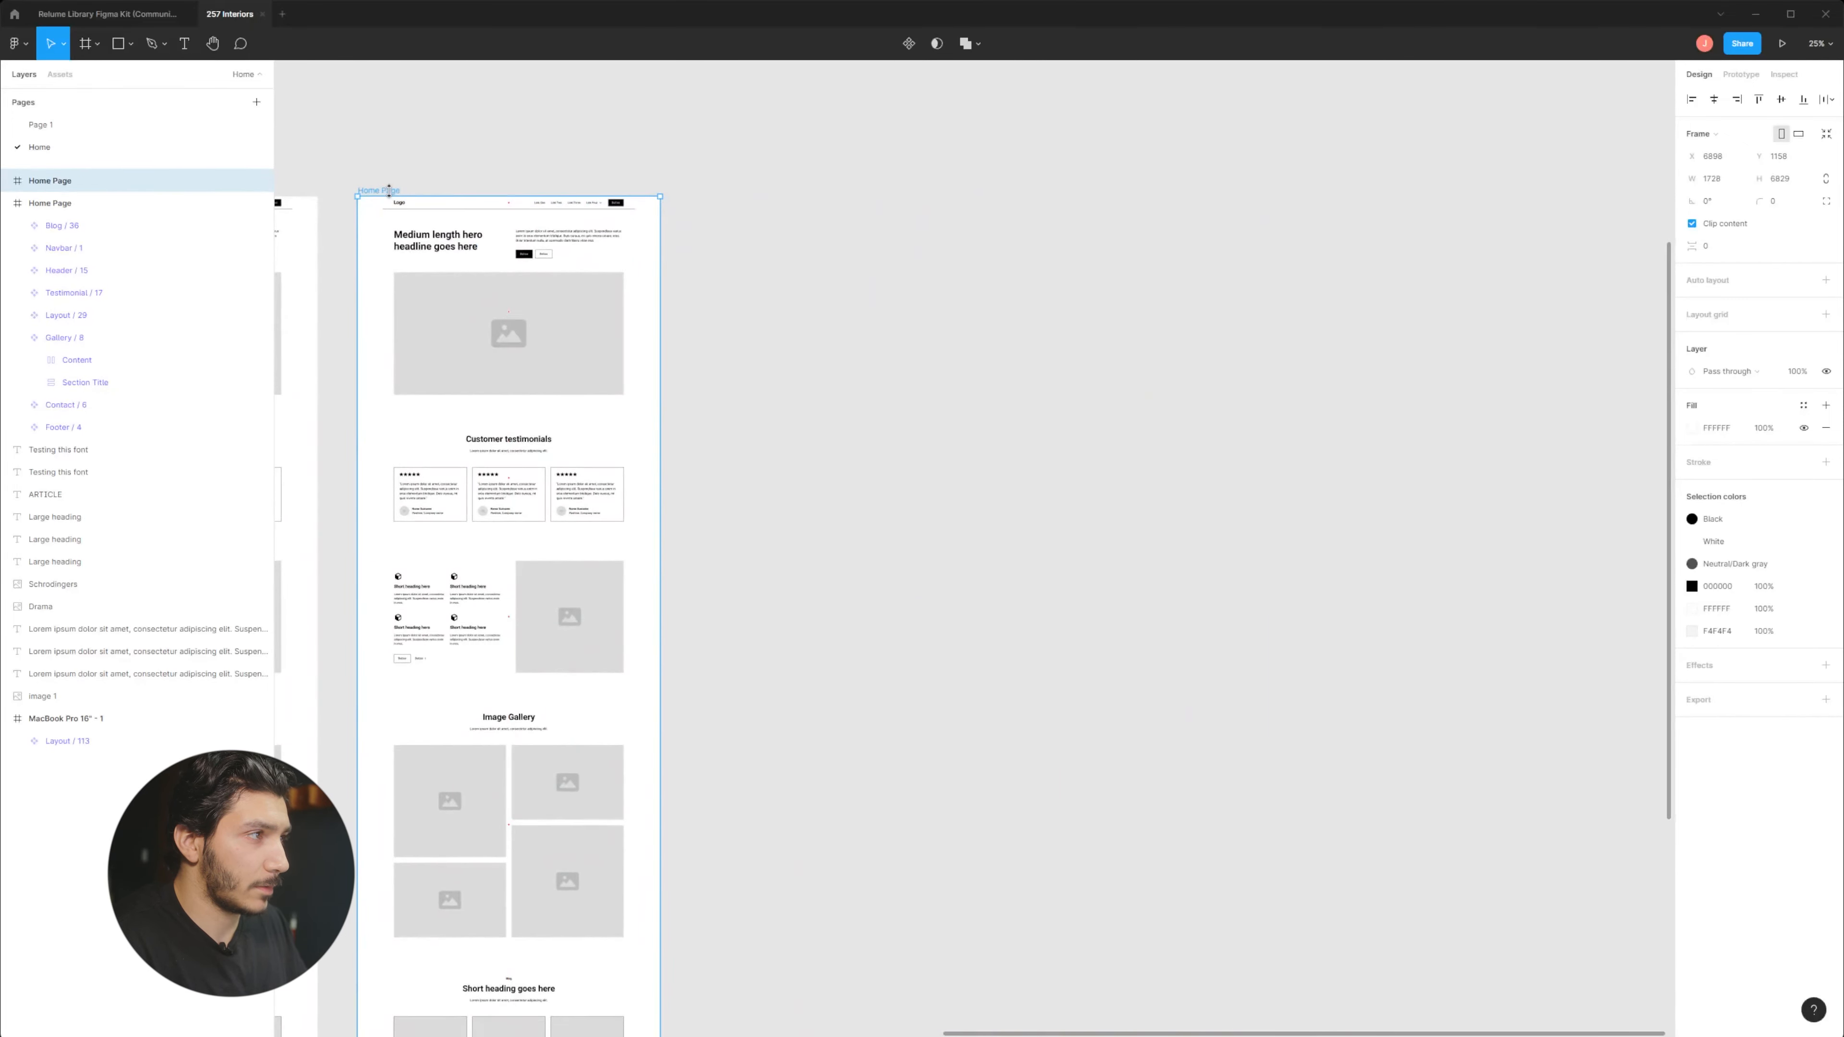
{"action": "left_click_drag", "start_coordinate": [385, 194], "coordinate": [1102, 204]}
{"action": "scroll", "coordinate": [1177, 372], "scroll_direction": "left", "scroll_amount": 3}
{"action": "scroll", "coordinate": [1177, 372], "scroll_direction": "right", "scroll_amount": 3}
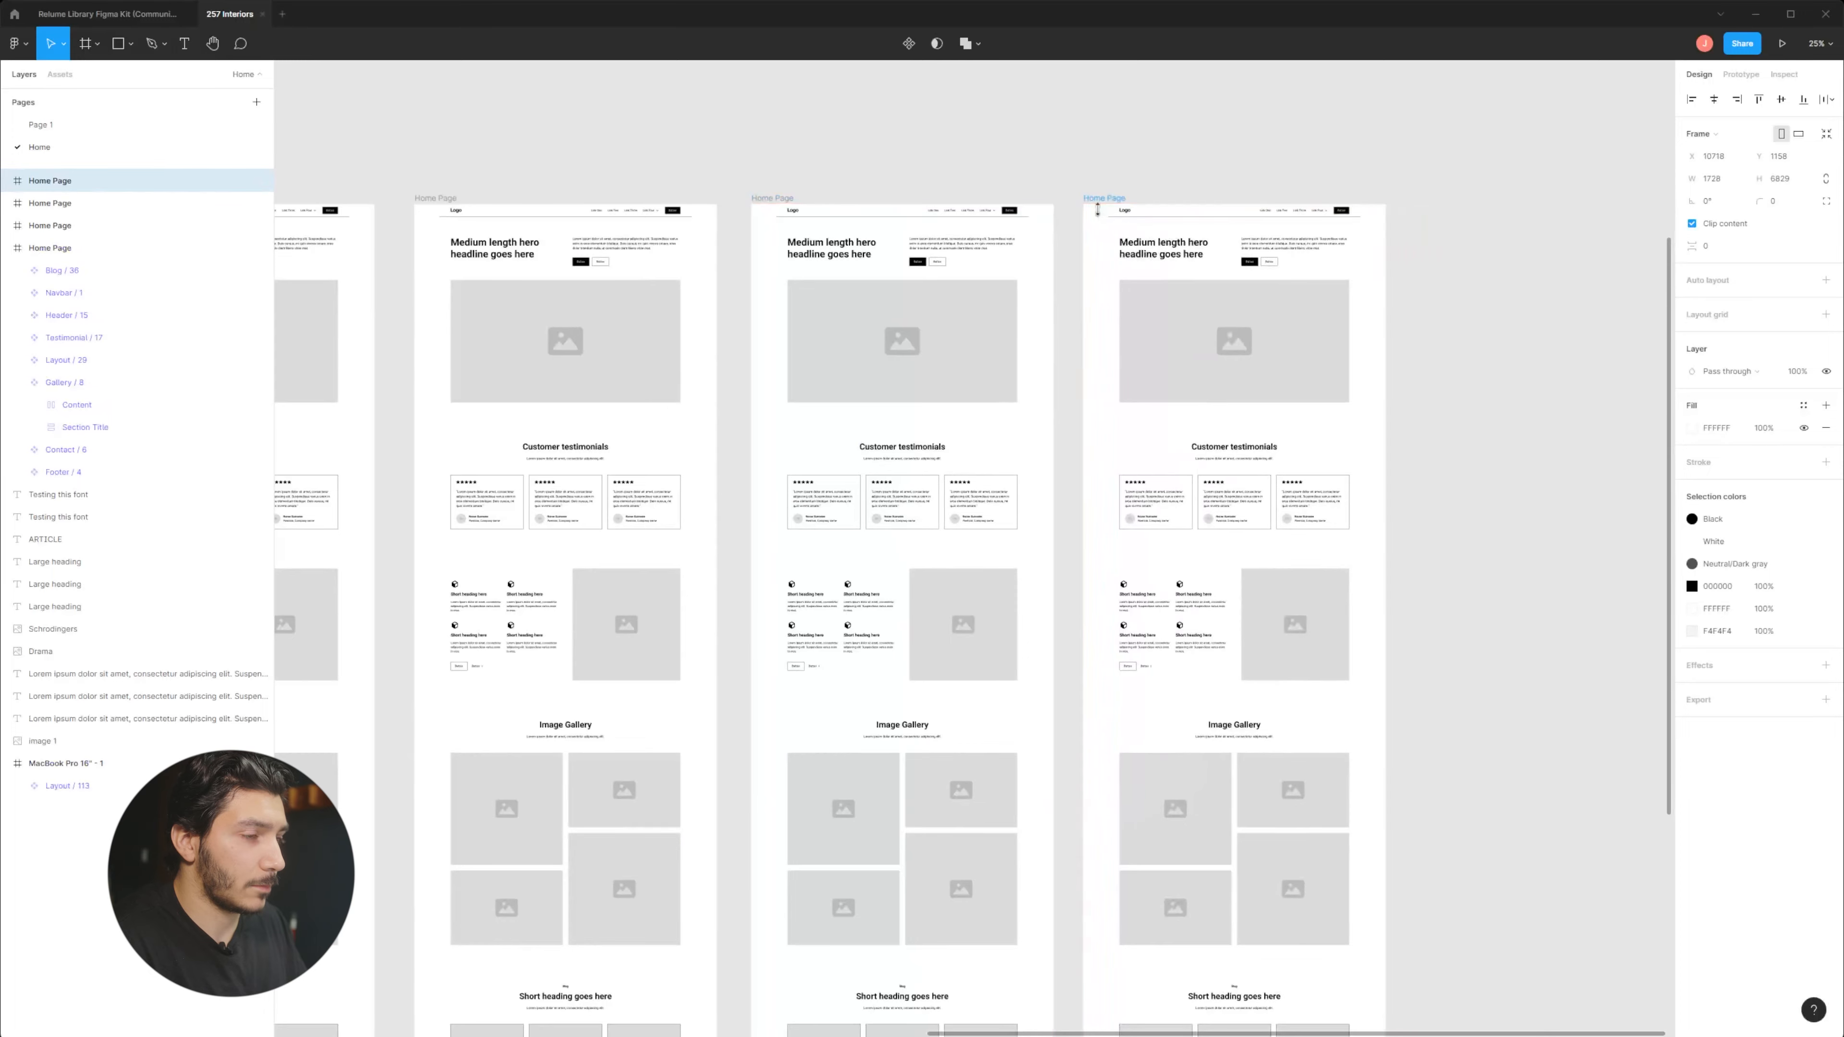
Rename the three duplicated Home Page frames, in order, as Projects, Blog Posts and About Us.
{"action": "scroll", "coordinate": [1366, 352], "scroll_direction": "left", "scroll_amount": 9}
{"action": "scroll", "coordinate": [972, 501], "scroll_direction": "up", "scroll_amount": 3}
{"action": "scroll", "coordinate": [971, 501], "scroll_direction": "right", "scroll_amount": 2}
{"action": "left_click", "coordinate": [864, 255]}
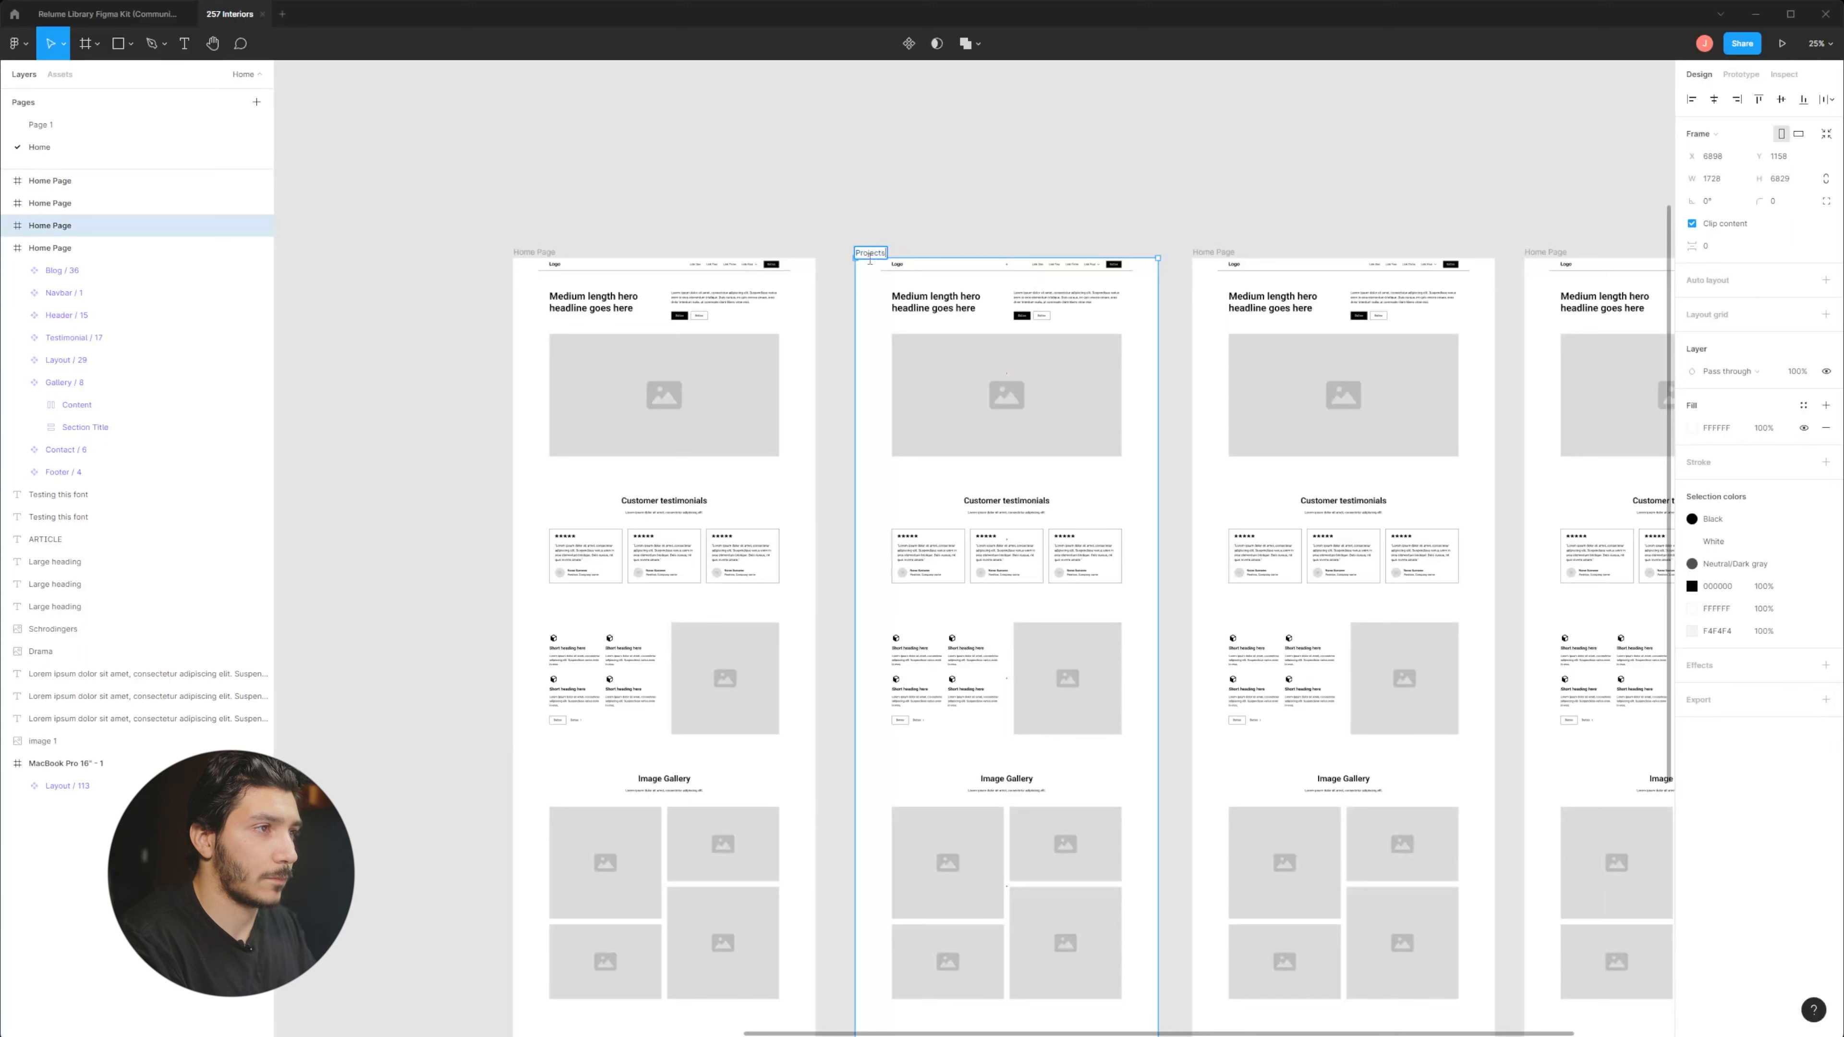
{"action": "left_click", "coordinate": [1206, 252]}
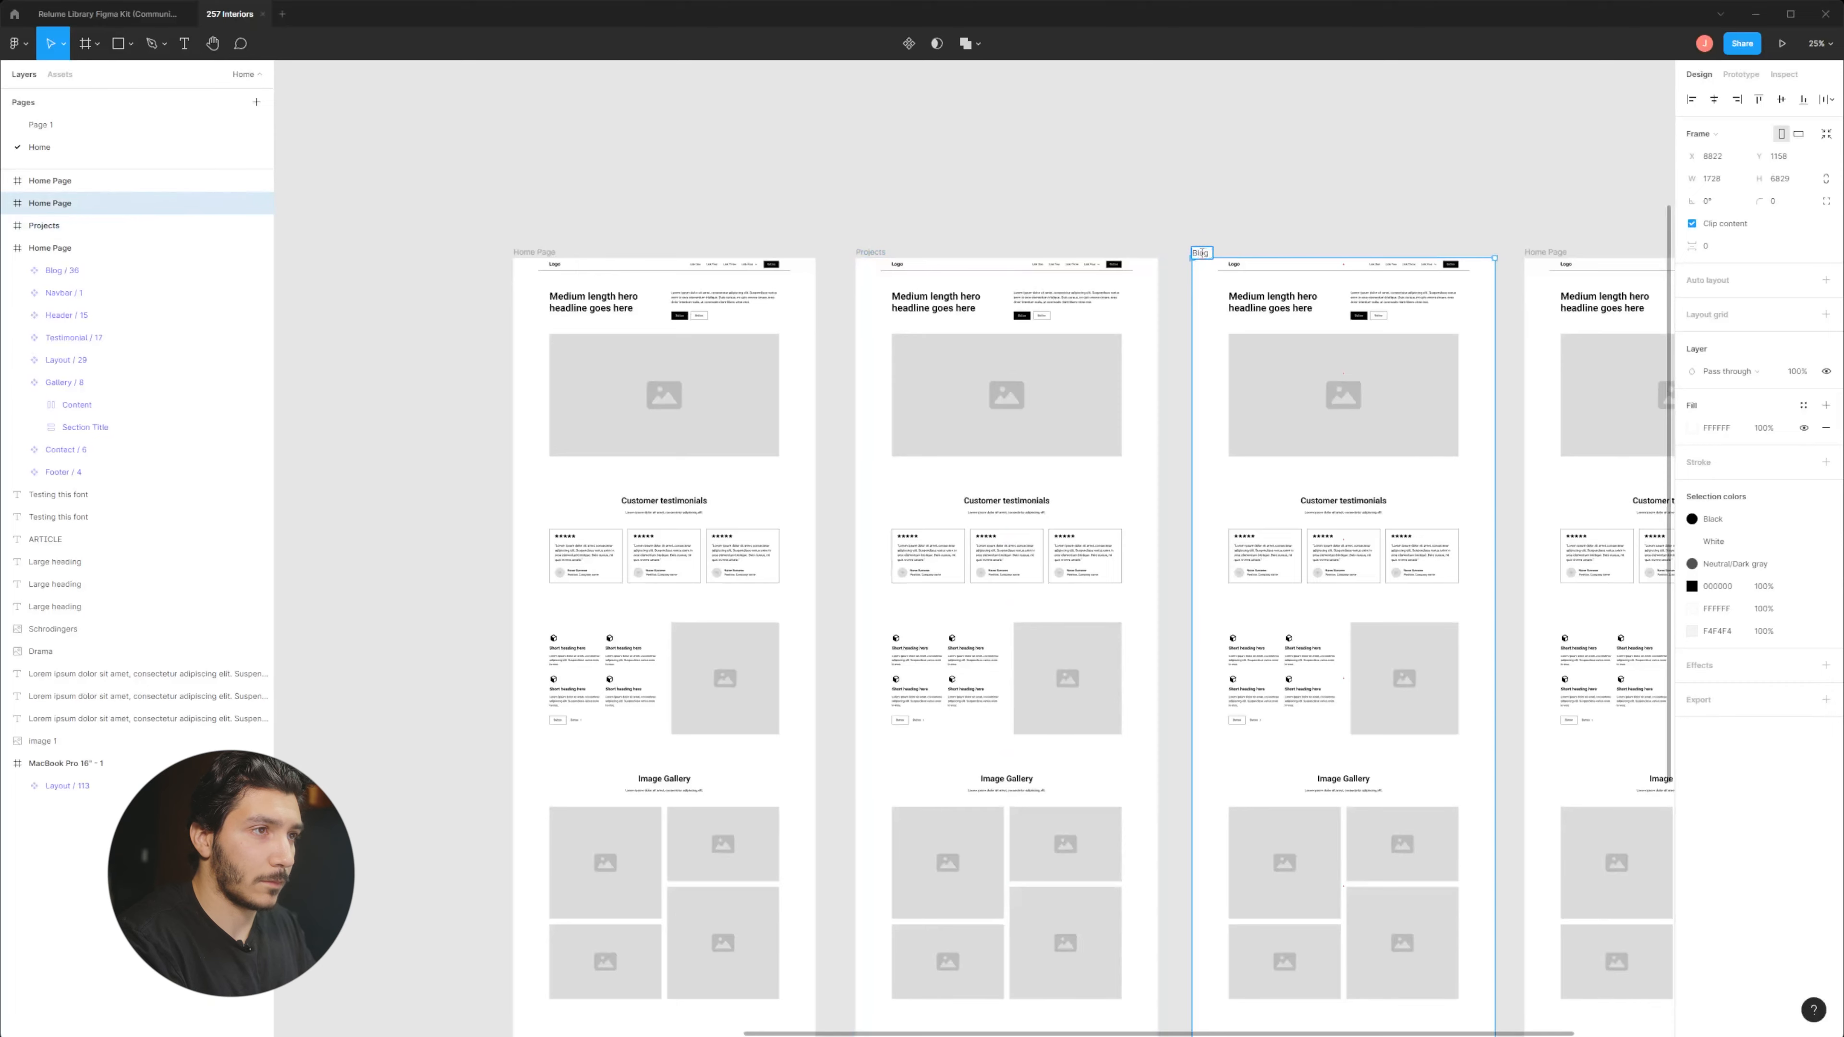
{"action": "scroll", "coordinate": [1442, 234], "scroll_direction": "right", "scroll_amount": 10}
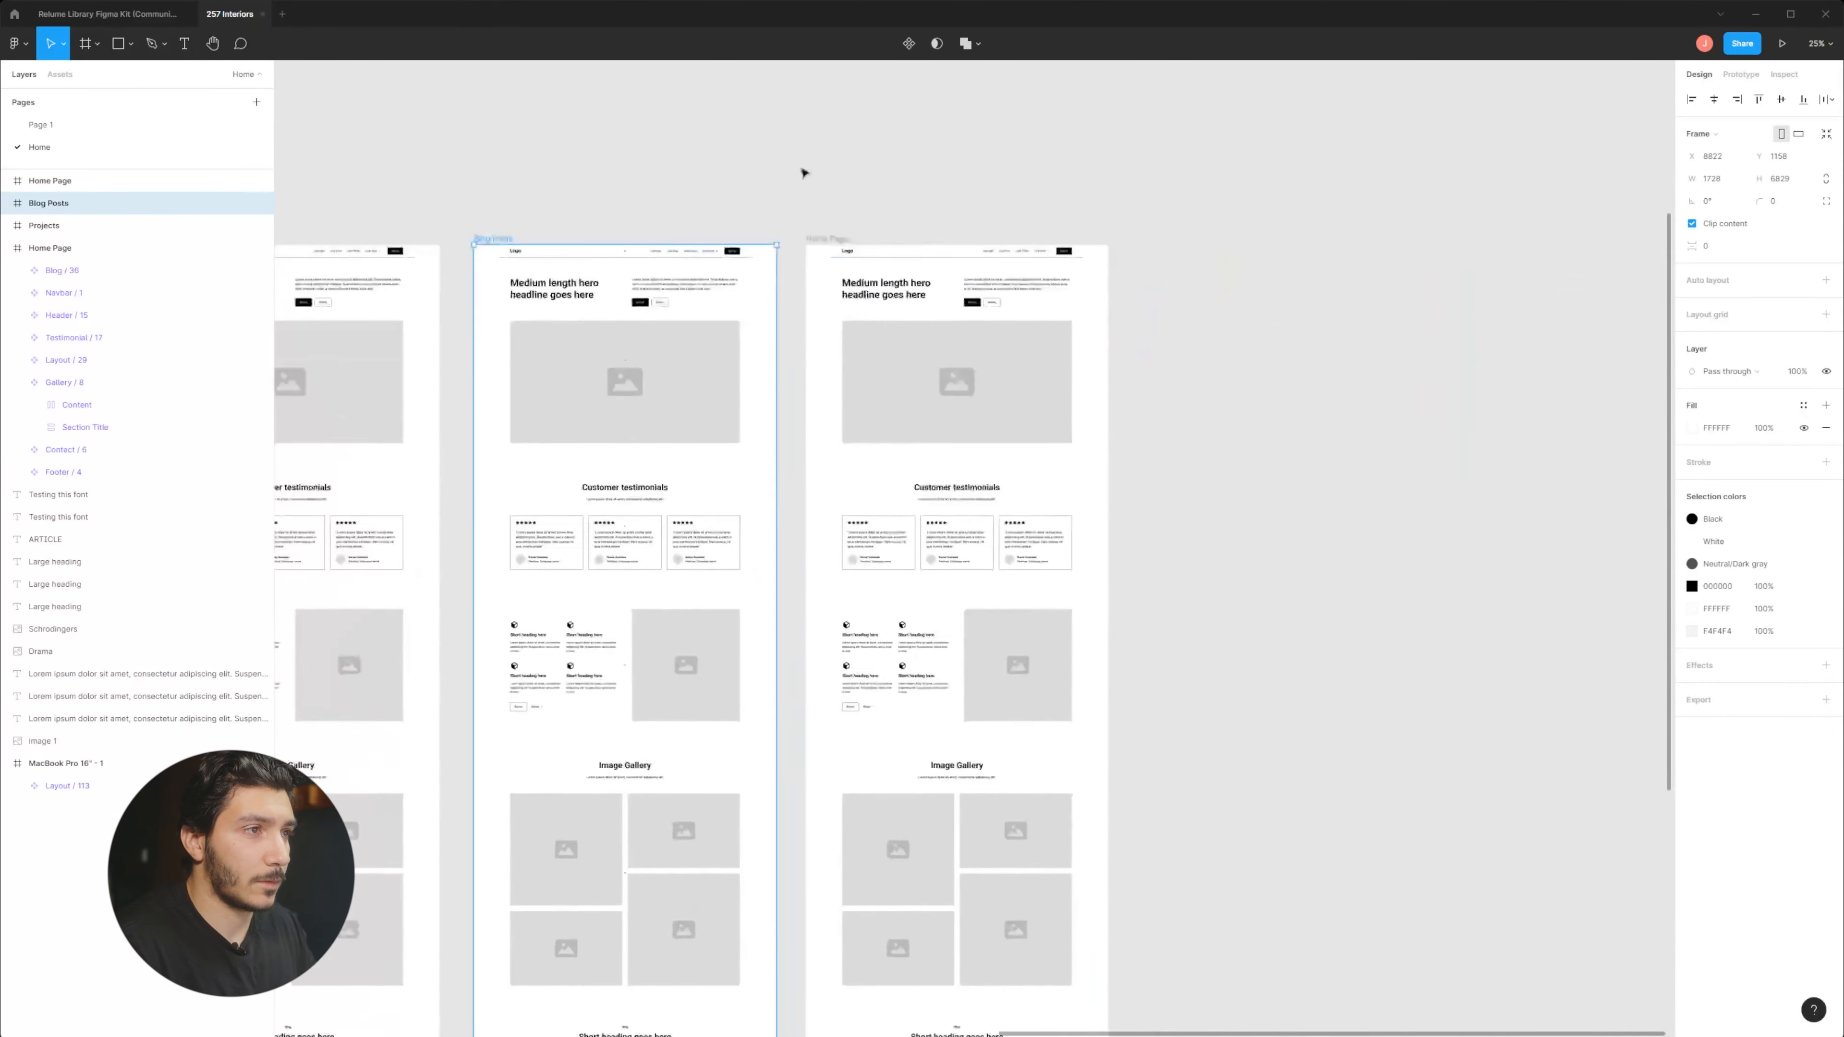
{"action": "left_click", "coordinate": [831, 238]}
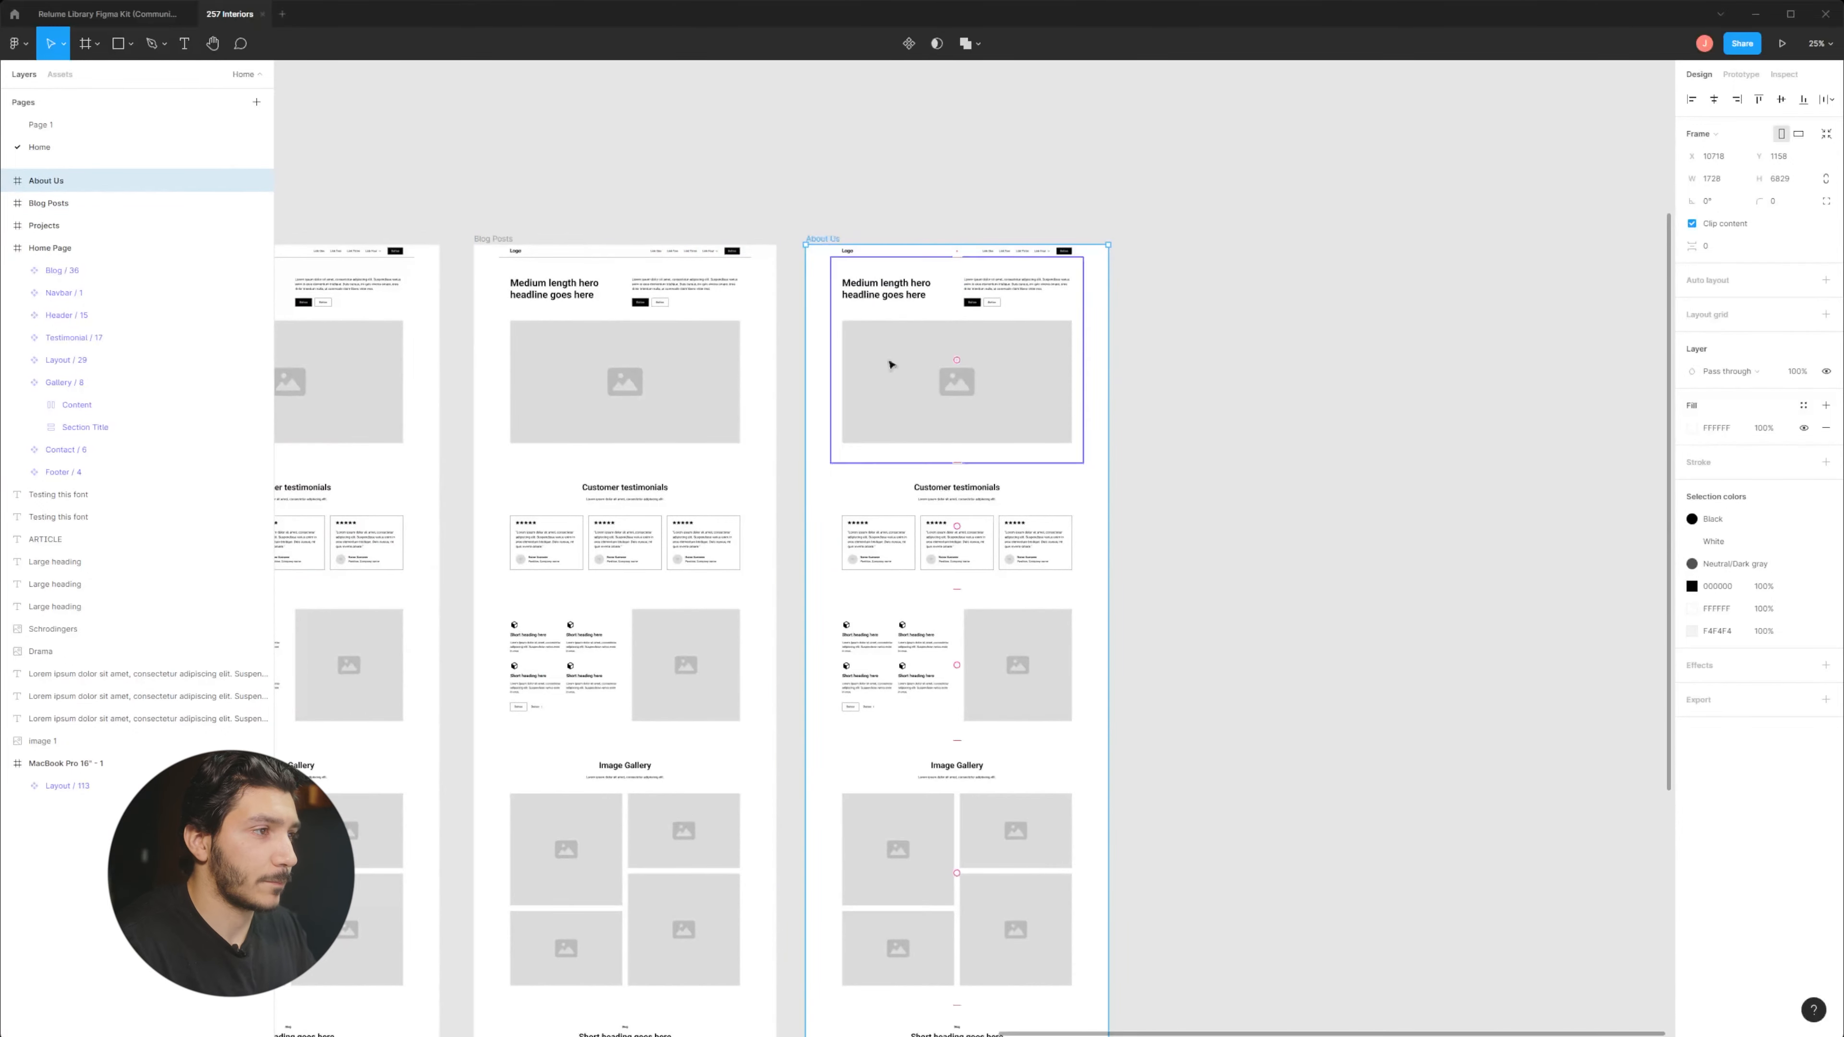
Delete every section except the navbar from the Projects, Blog Posts and About Us frames.
{"action": "scroll", "coordinate": [946, 523], "scroll_direction": "down", "scroll_amount": 8}
{"action": "scroll", "coordinate": [946, 523], "scroll_direction": "left", "scroll_amount": 6}
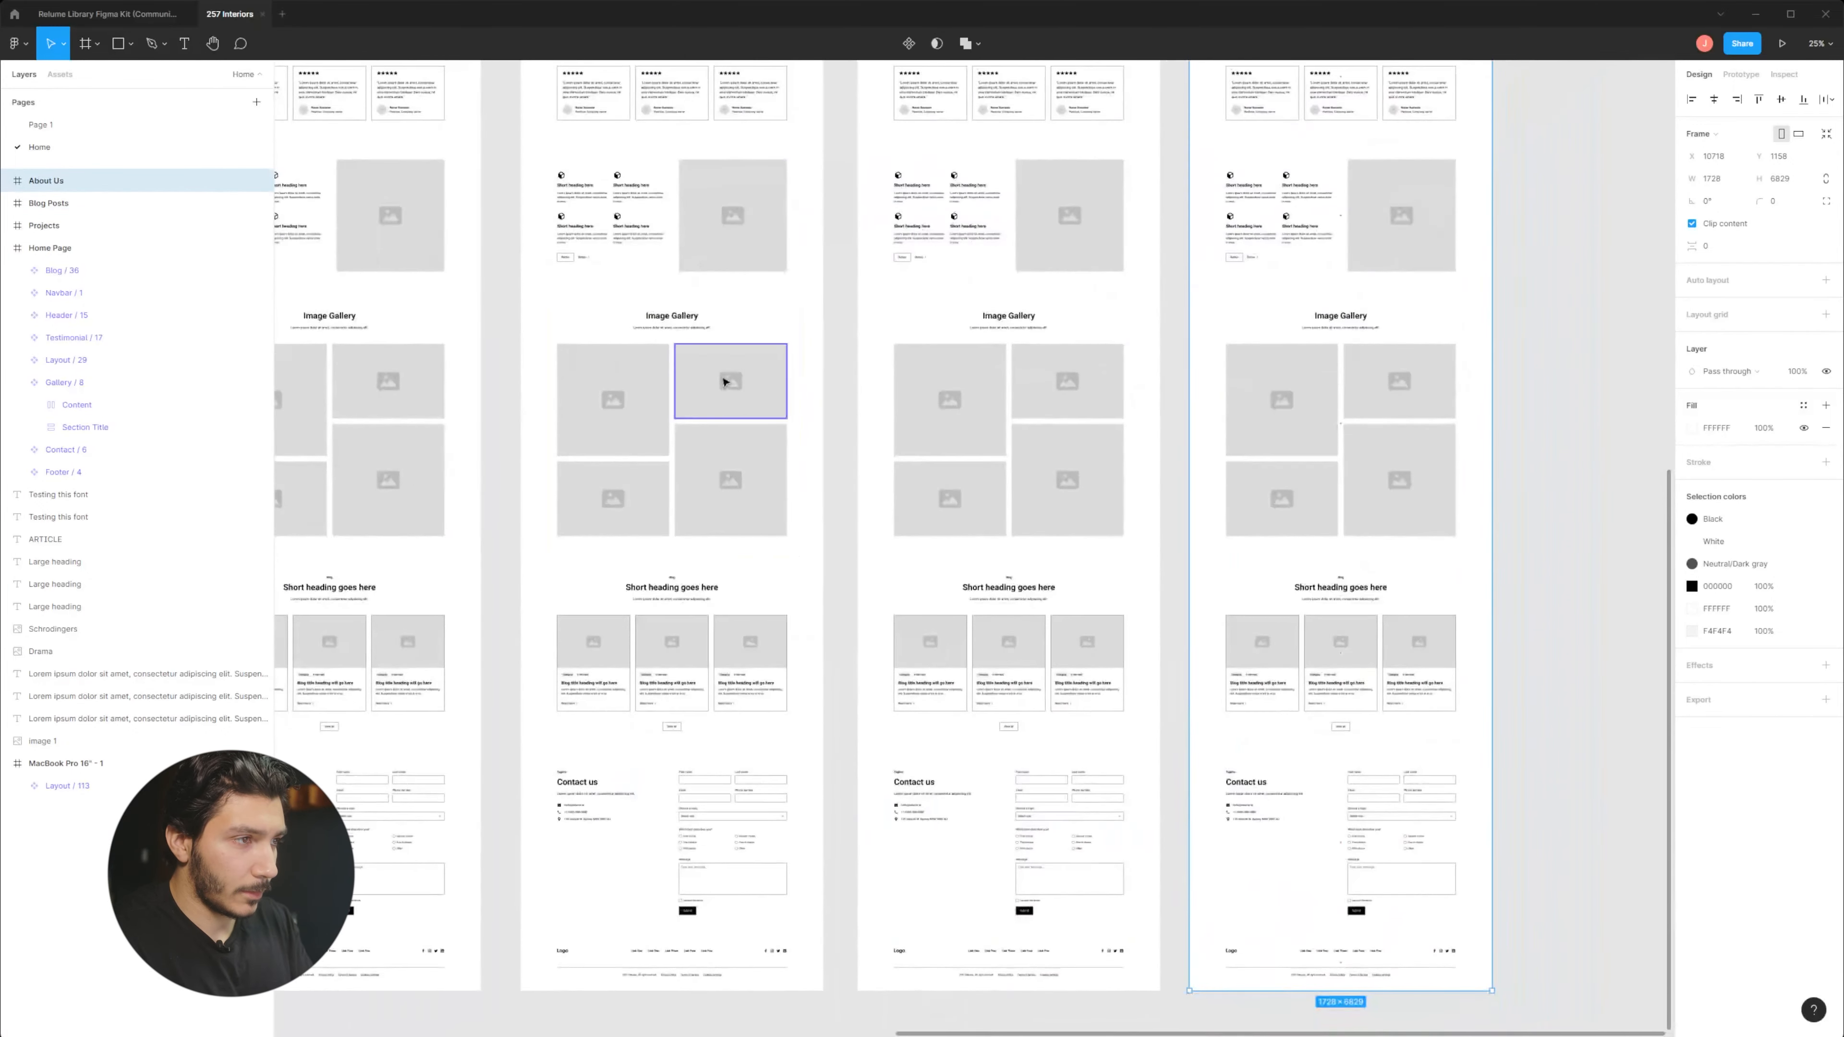
{"action": "key", "text": "minus"}
{"action": "left_click_drag", "start_coordinate": [1294, 797], "coordinate": [825, 252]}
{"action": "key", "text": "Delete"}
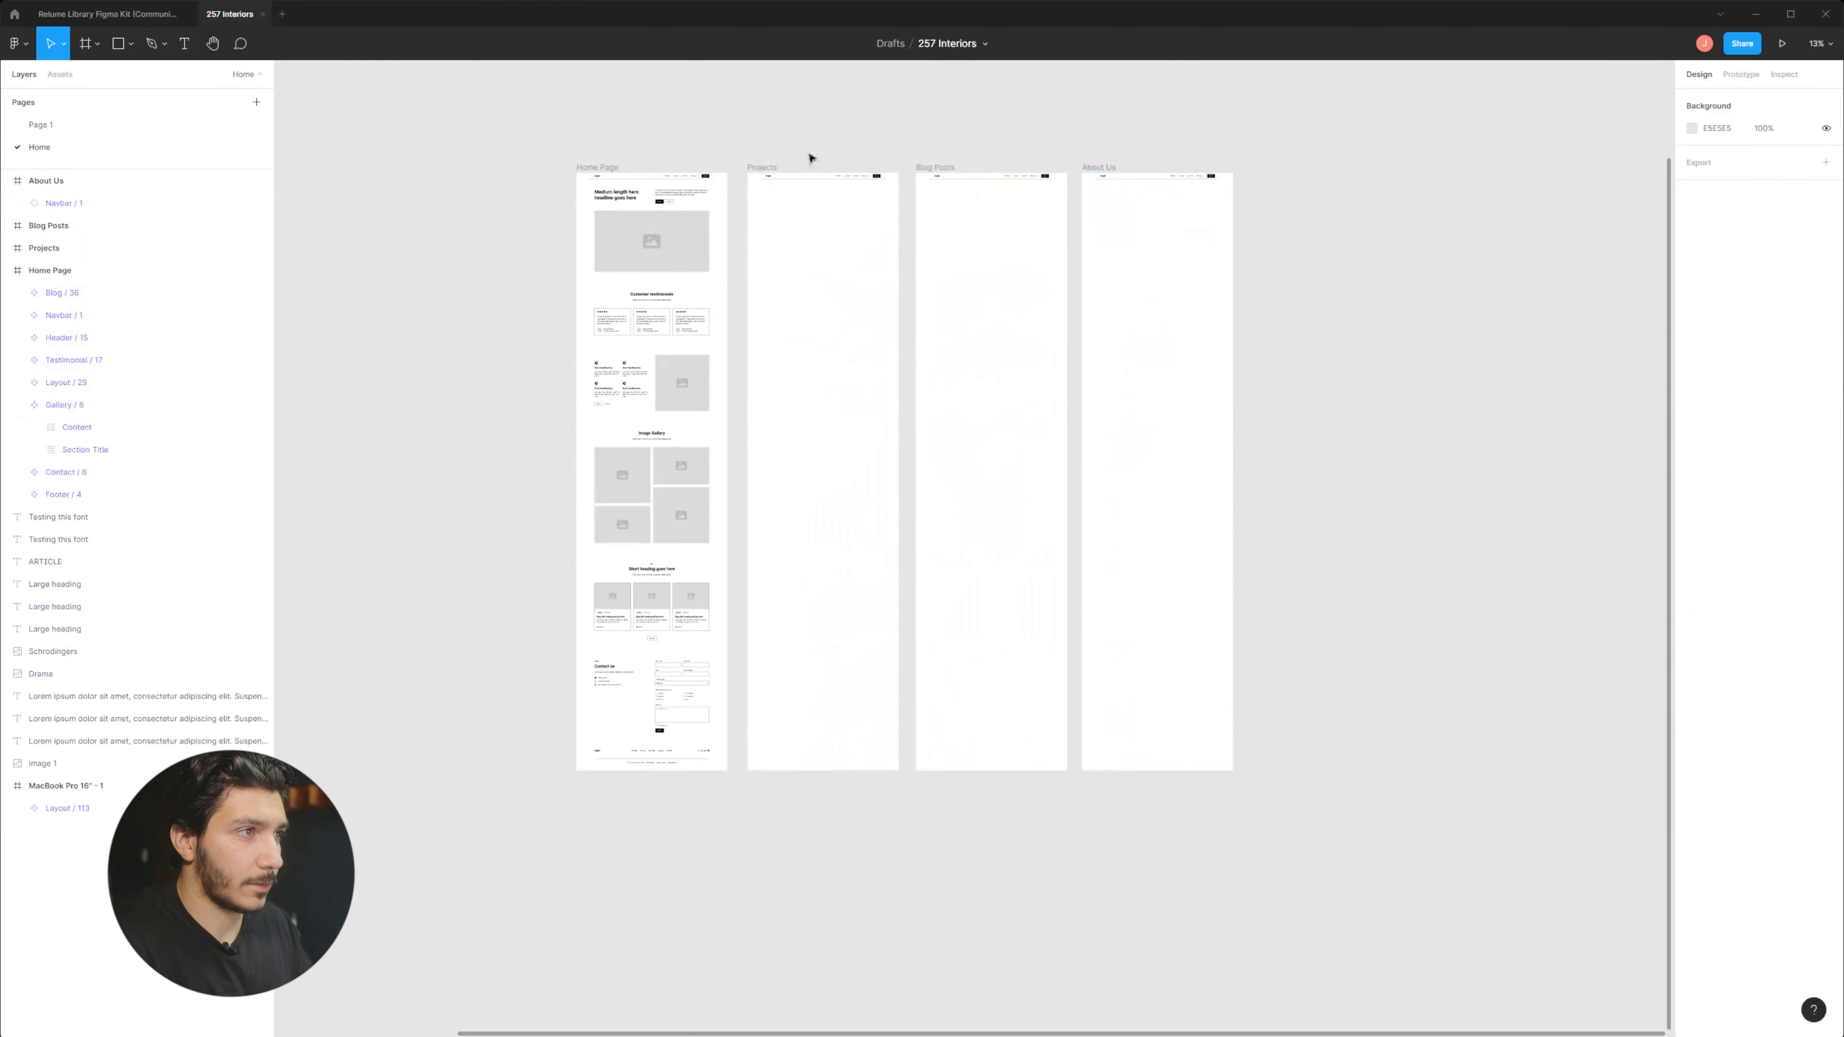
Collapse the Home Page frame's layers and select the Projects frame.
{"action": "left_click", "coordinate": [7, 272]}
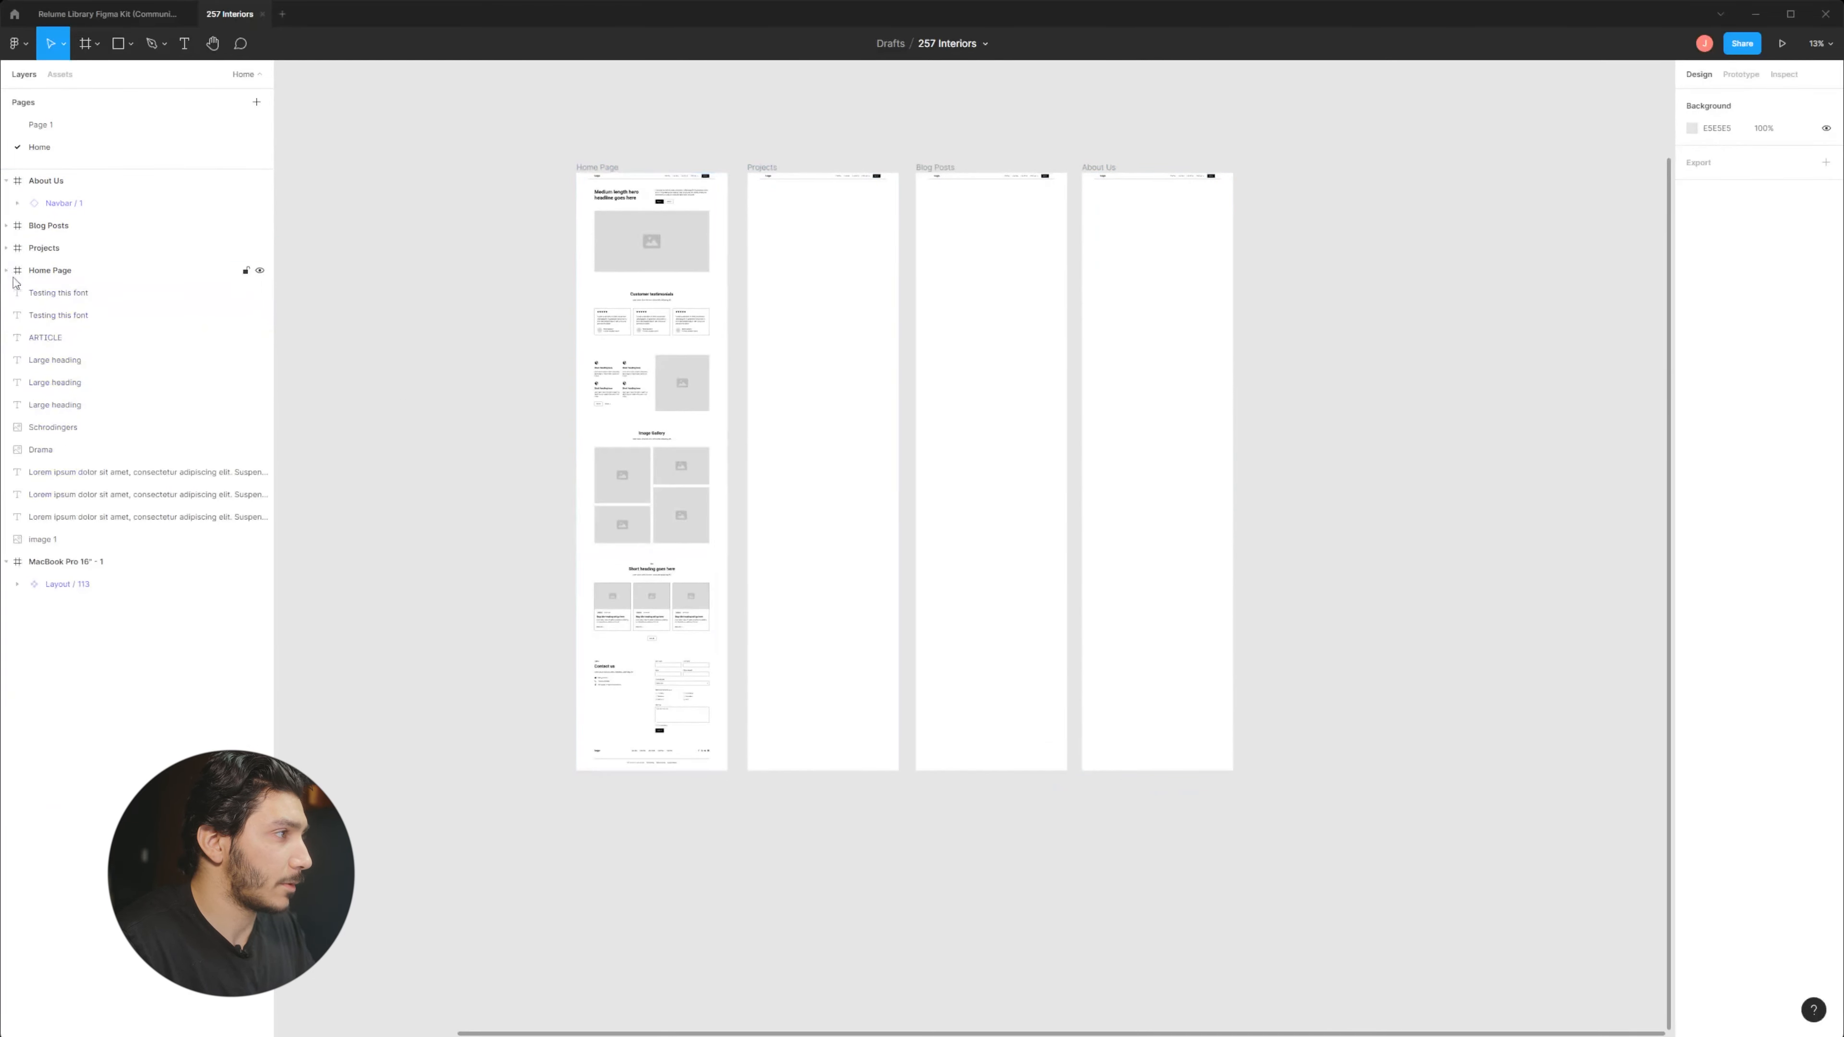
{"action": "left_click", "coordinate": [62, 248]}
{"action": "scroll", "coordinate": [942, 383], "scroll_direction": "left", "scroll_amount": 3}
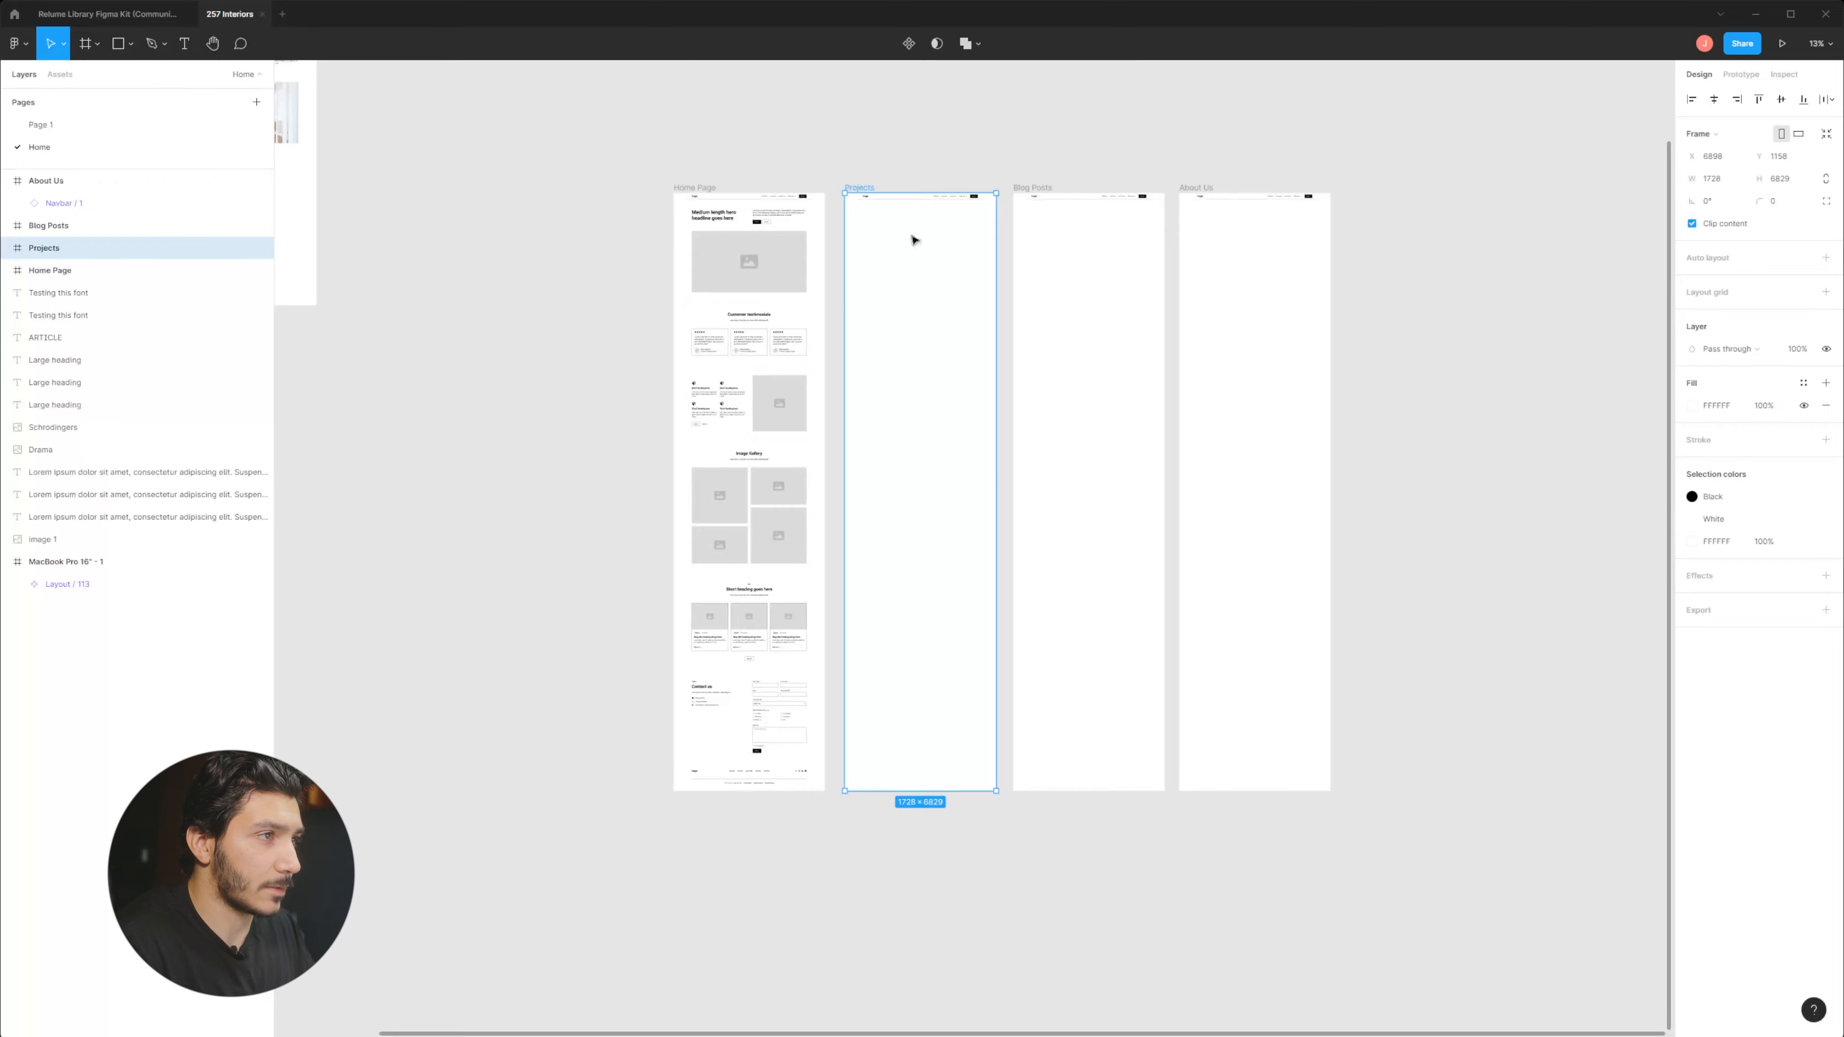
Go to the Relume library and look through the Blog Headers and Blog Sections pages for a suitable blog layout.
{"action": "left_click", "coordinate": [124, 23]}
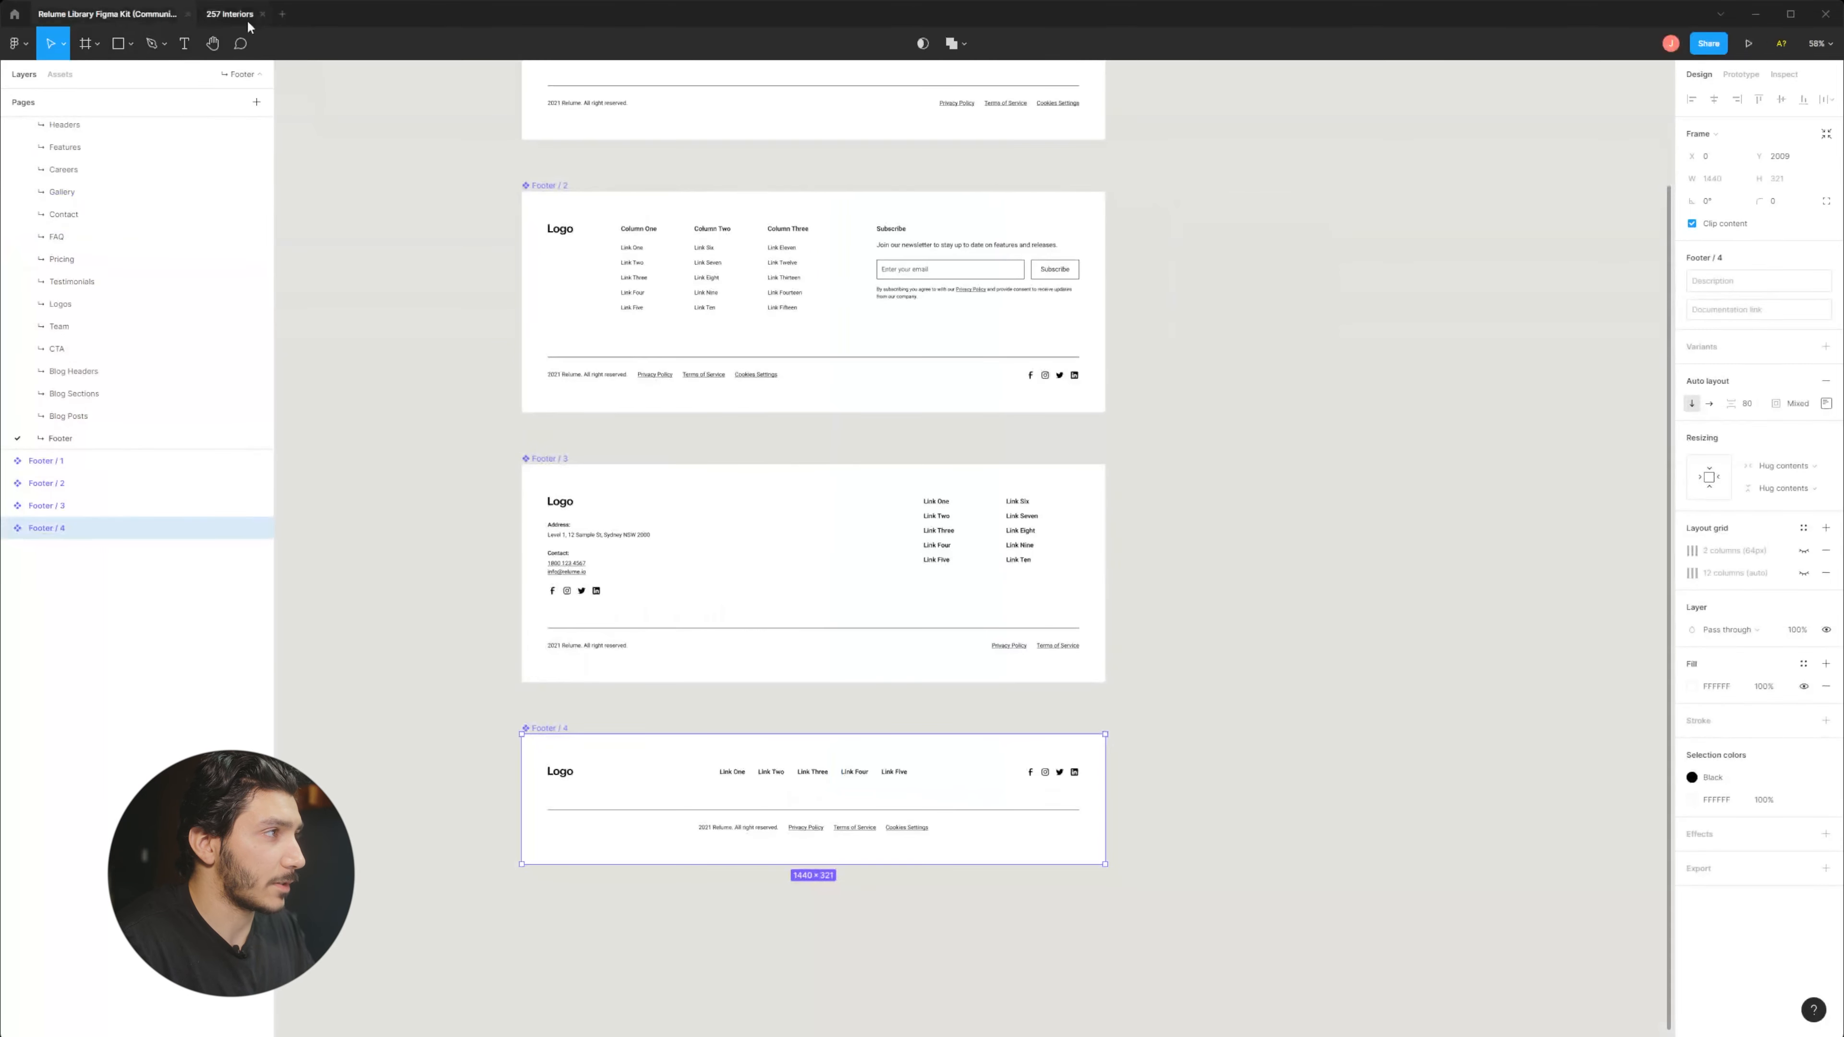
{"action": "scroll", "coordinate": [137, 269], "scroll_direction": "up", "scroll_amount": 3}
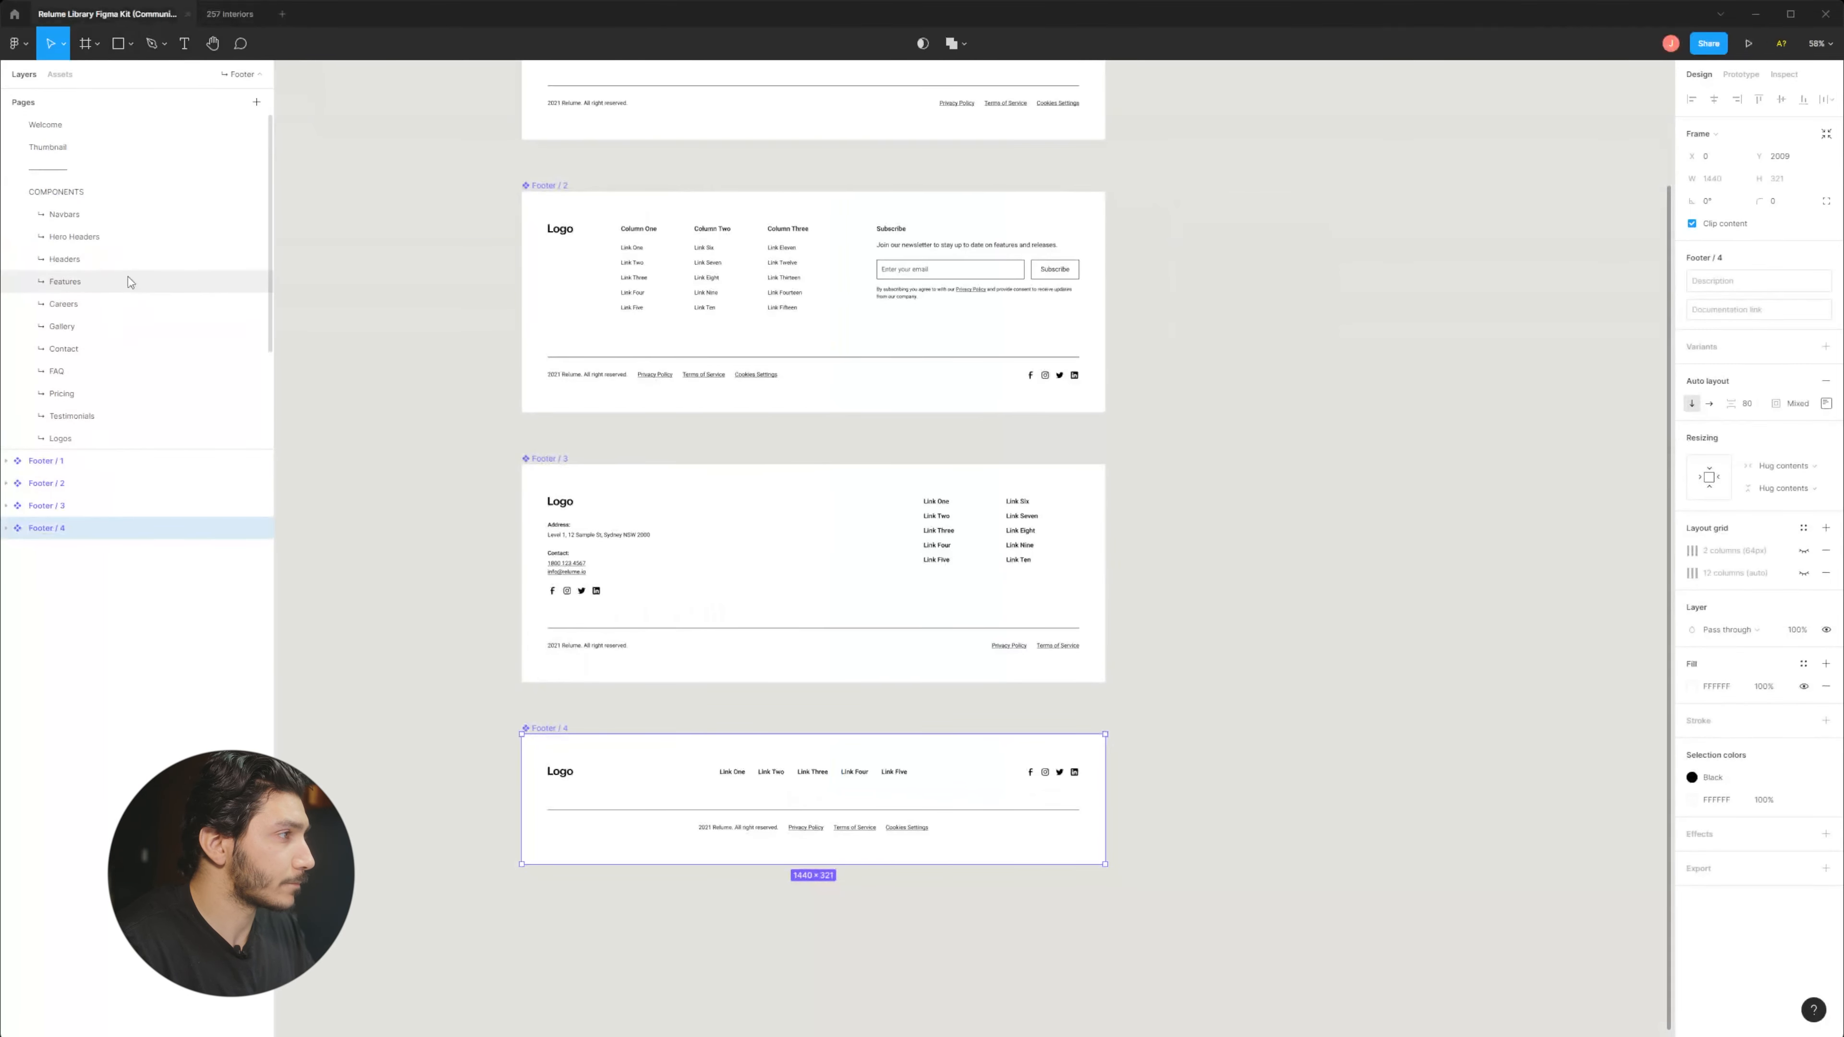
{"action": "scroll", "coordinate": [116, 291], "scroll_direction": "down", "scroll_amount": 3}
{"action": "left_click", "coordinate": [129, 370]}
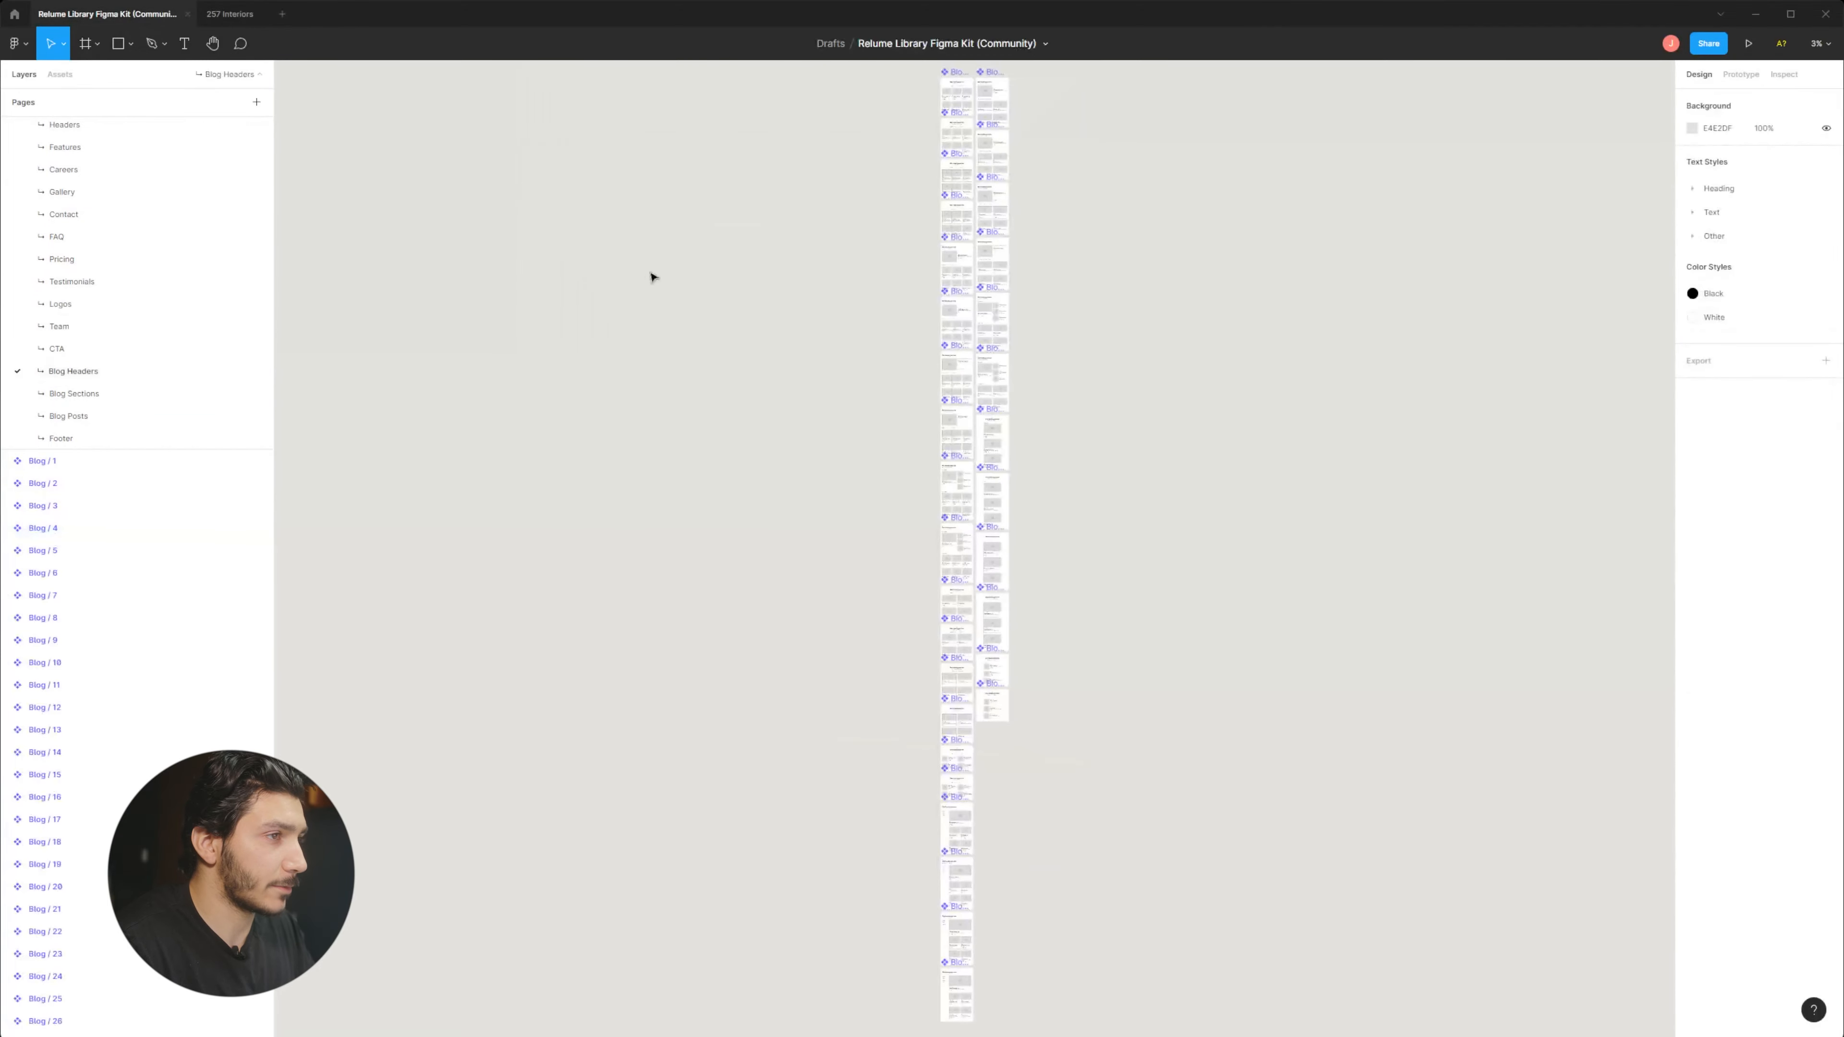
{"action": "left_click_drag", "start_coordinate": [650, 276], "coordinate": [651, 579]}
{"action": "scroll", "coordinate": [918, 437], "scroll_direction": "up", "scroll_amount": 10}
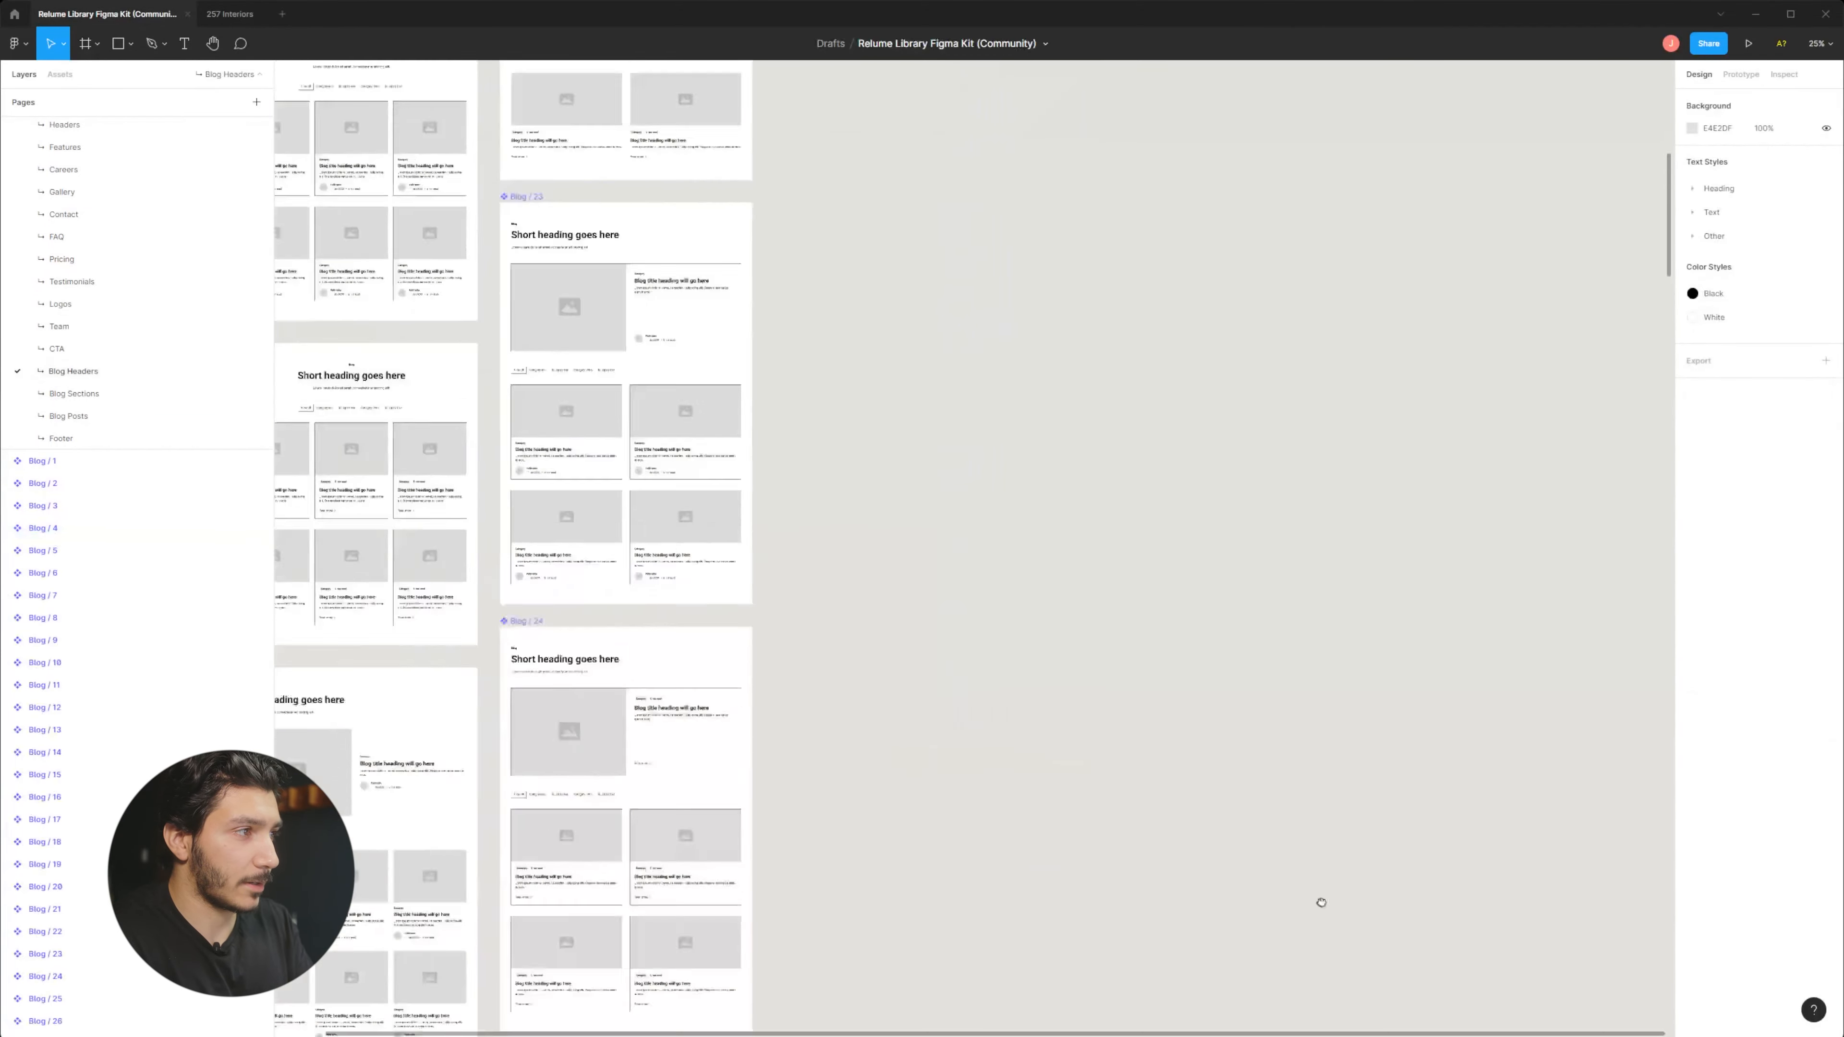
{"action": "left_click_drag", "start_coordinate": [882, 199], "coordinate": [911, 505]}
{"action": "left_click_drag", "start_coordinate": [885, 313], "coordinate": [794, 535]}
{"action": "left_click_drag", "start_coordinate": [774, 653], "coordinate": [683, 168]}
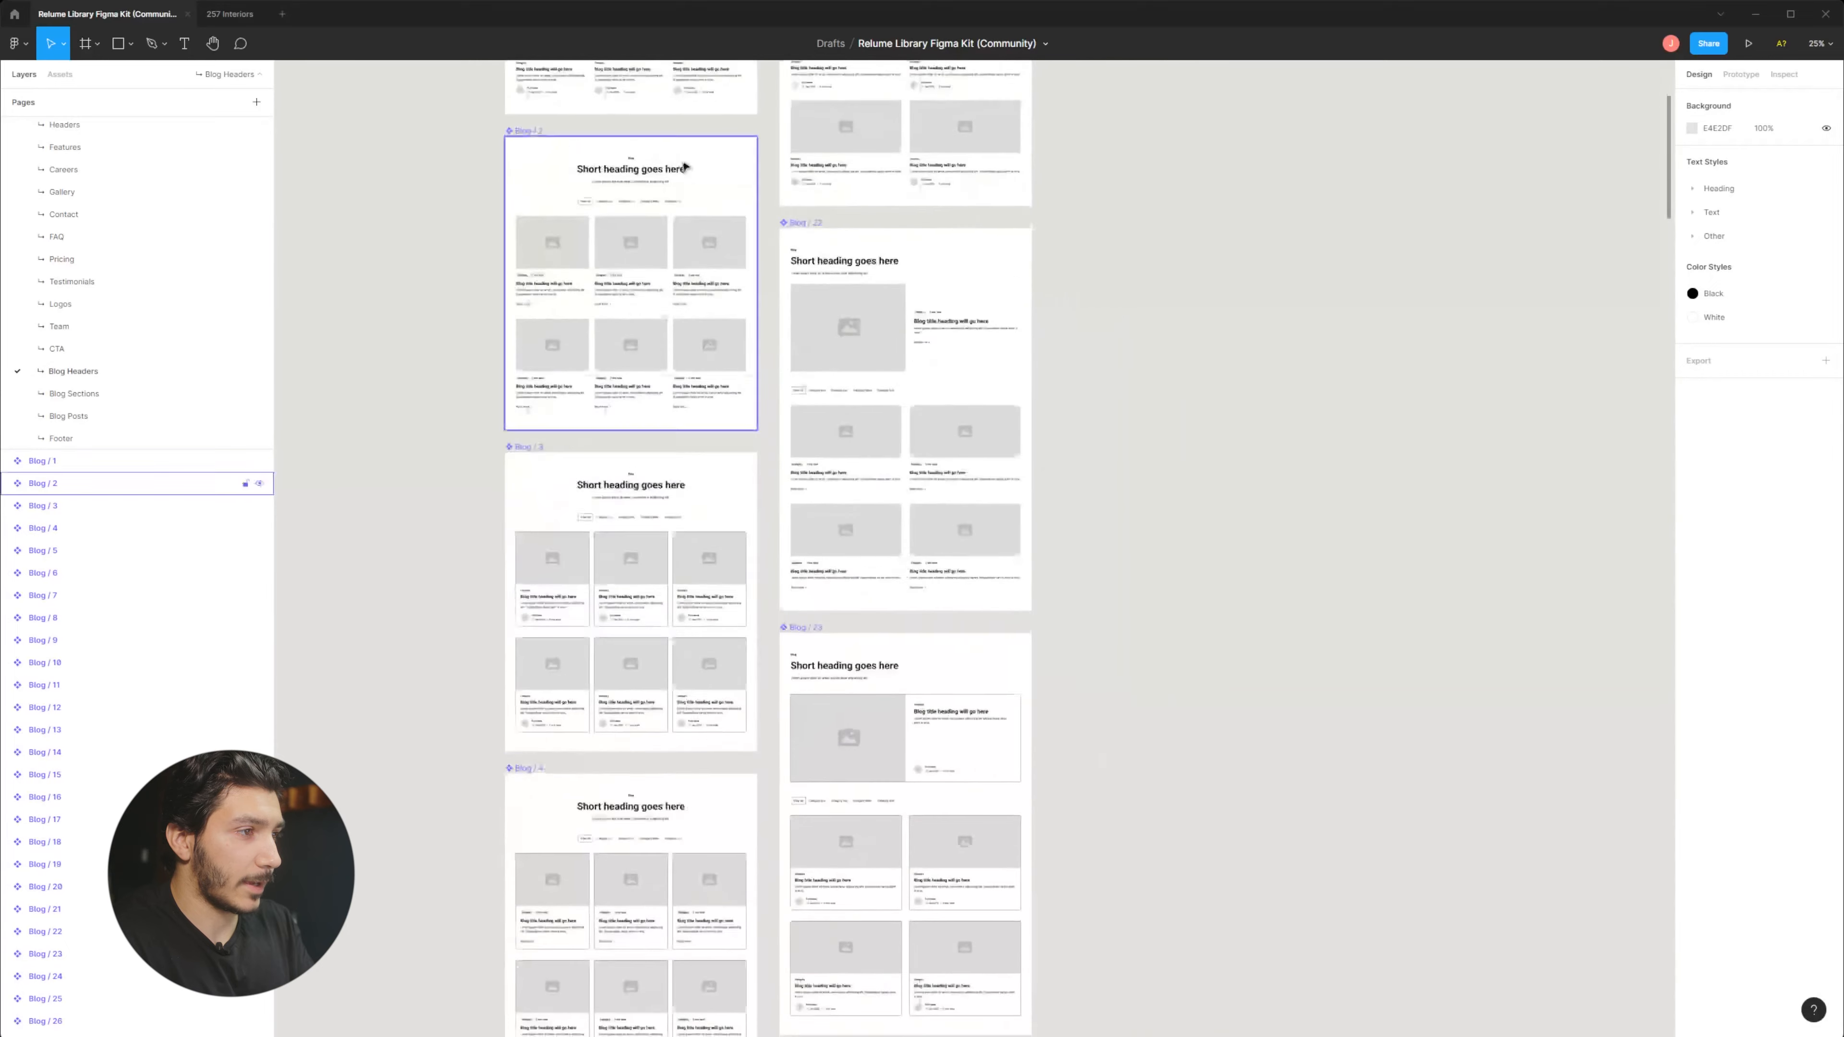
{"action": "left_click", "coordinate": [122, 392]}
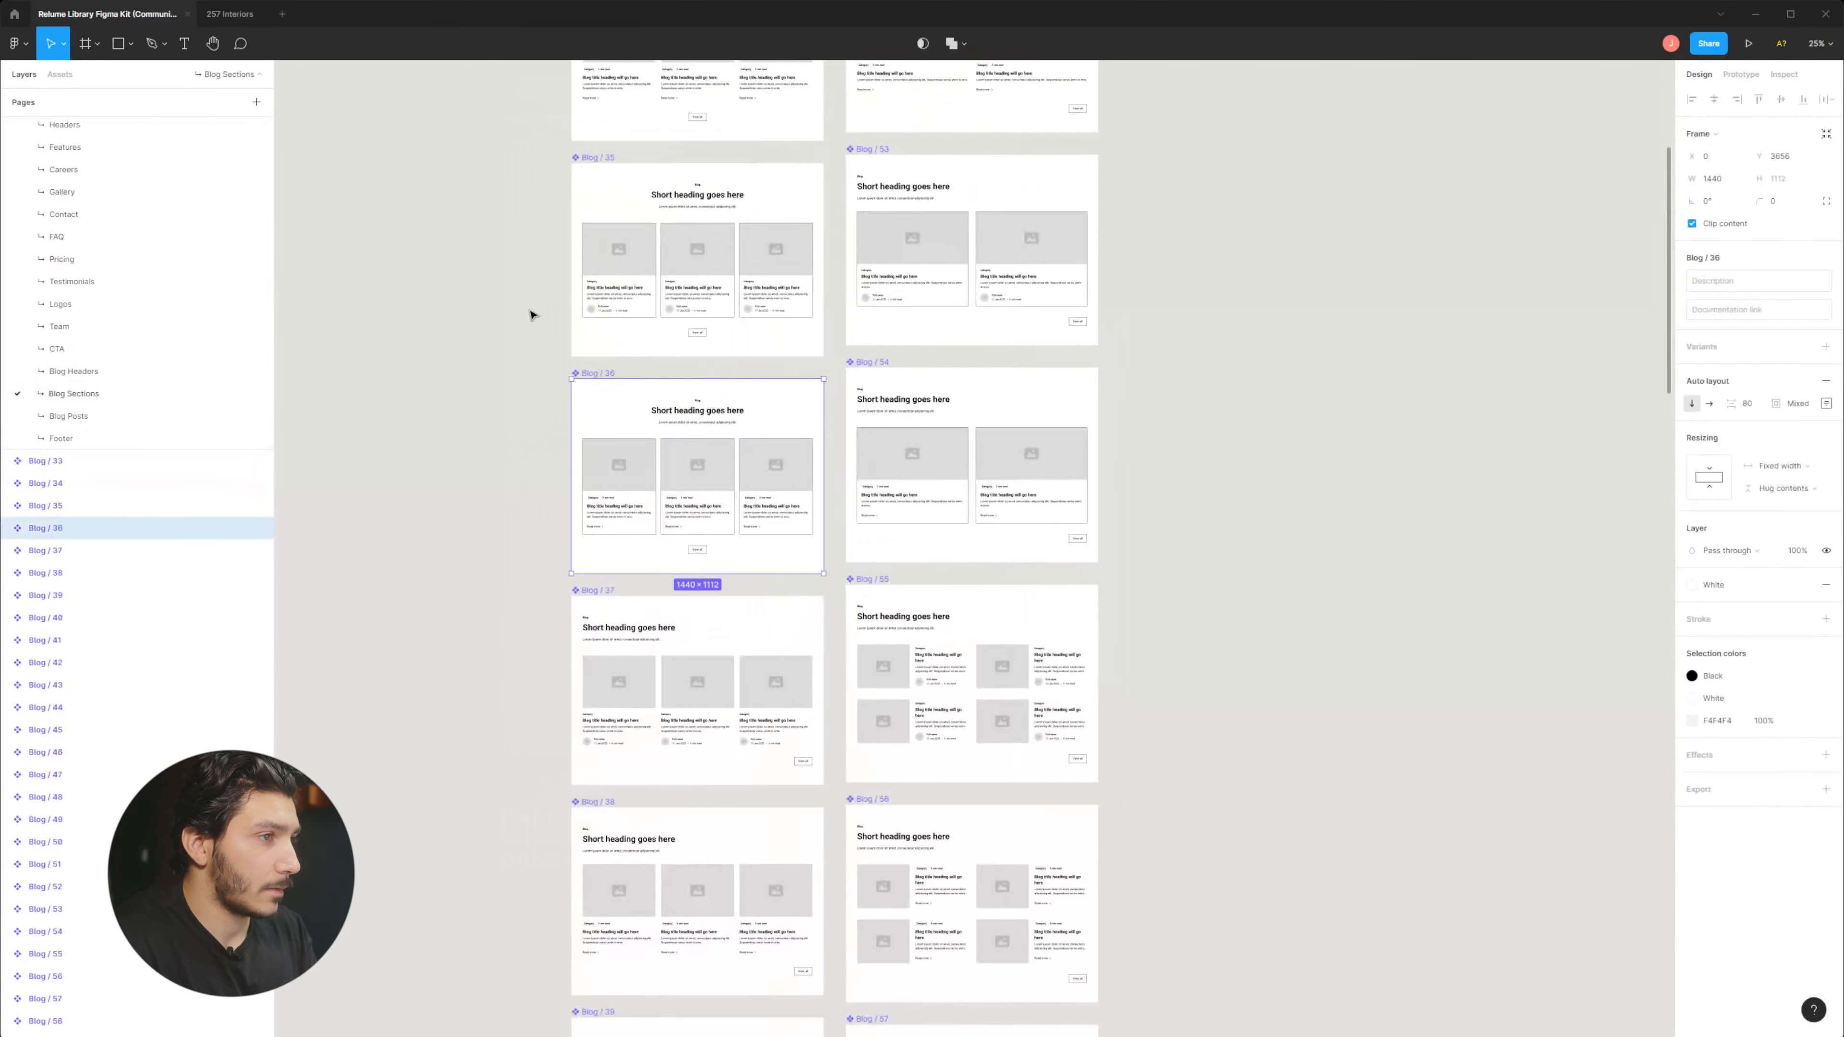
{"action": "left_click", "coordinate": [116, 371]}
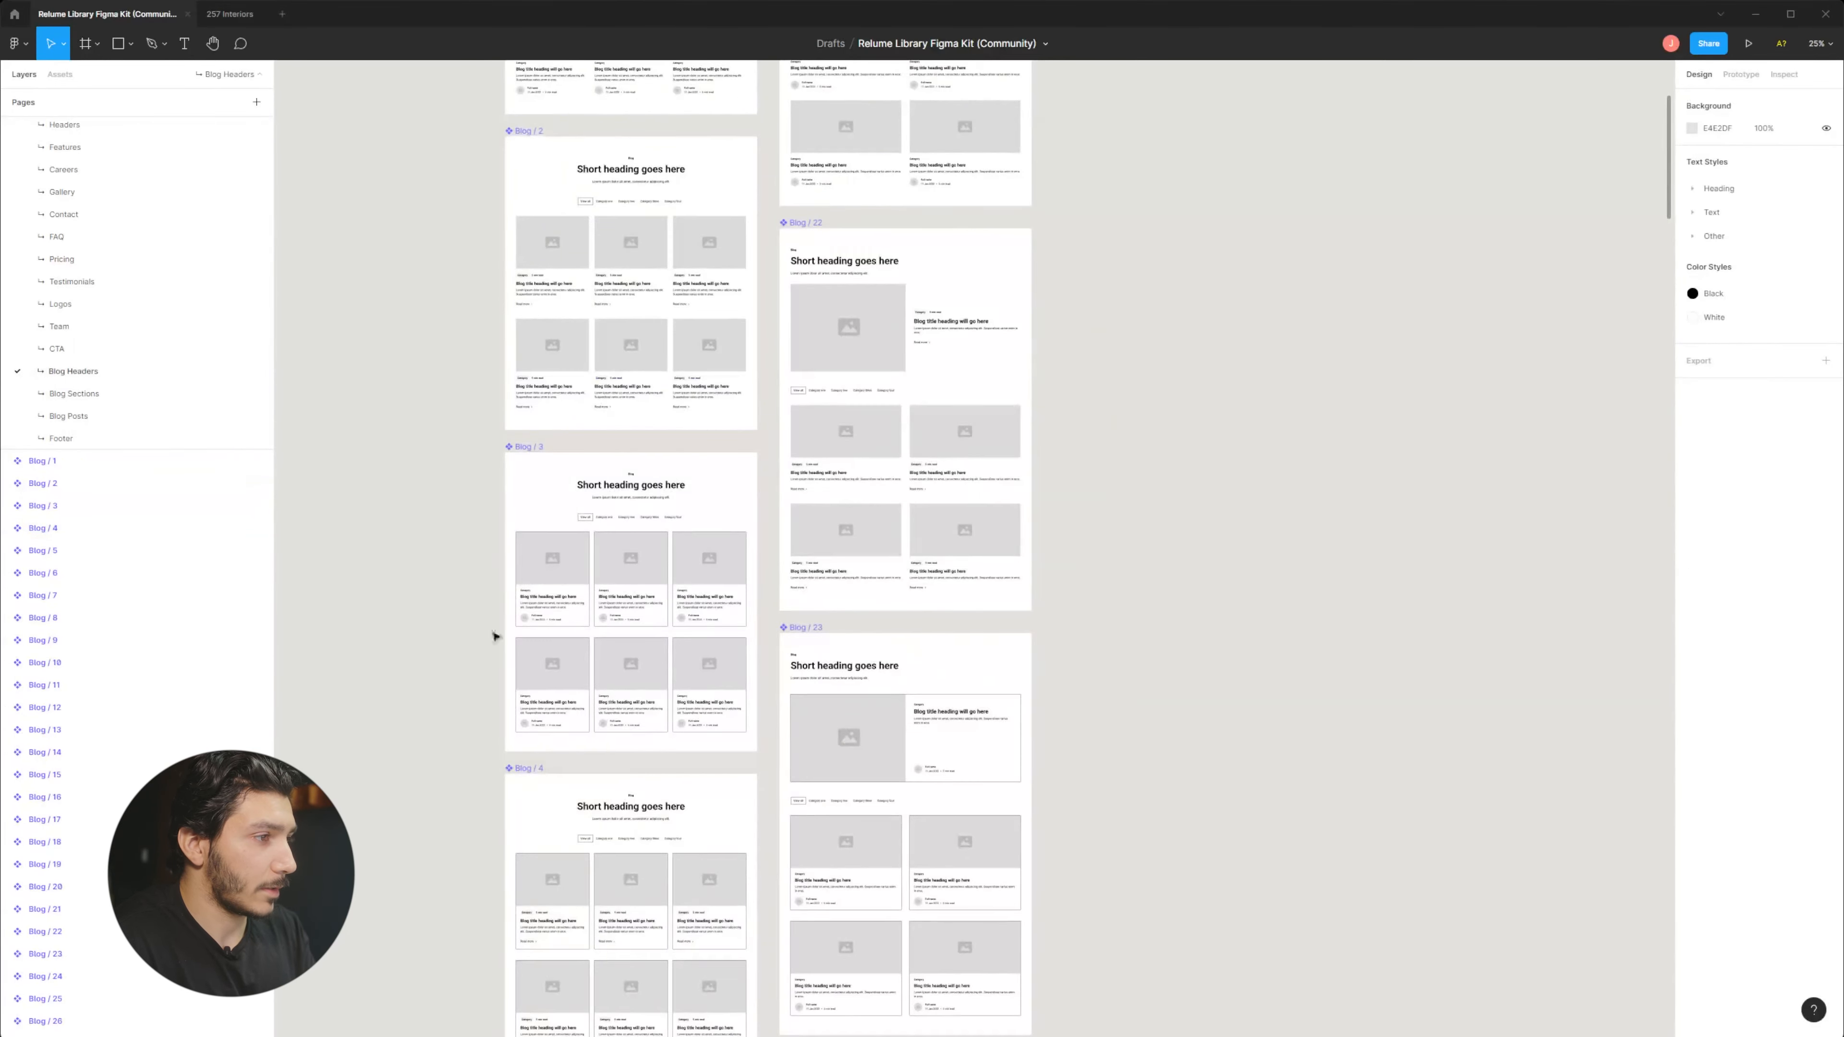
Open the library's Blog Posts page, compare its five post layouts and copy the Blog Post / 1 component.
{"action": "left_click", "coordinate": [67, 416]}
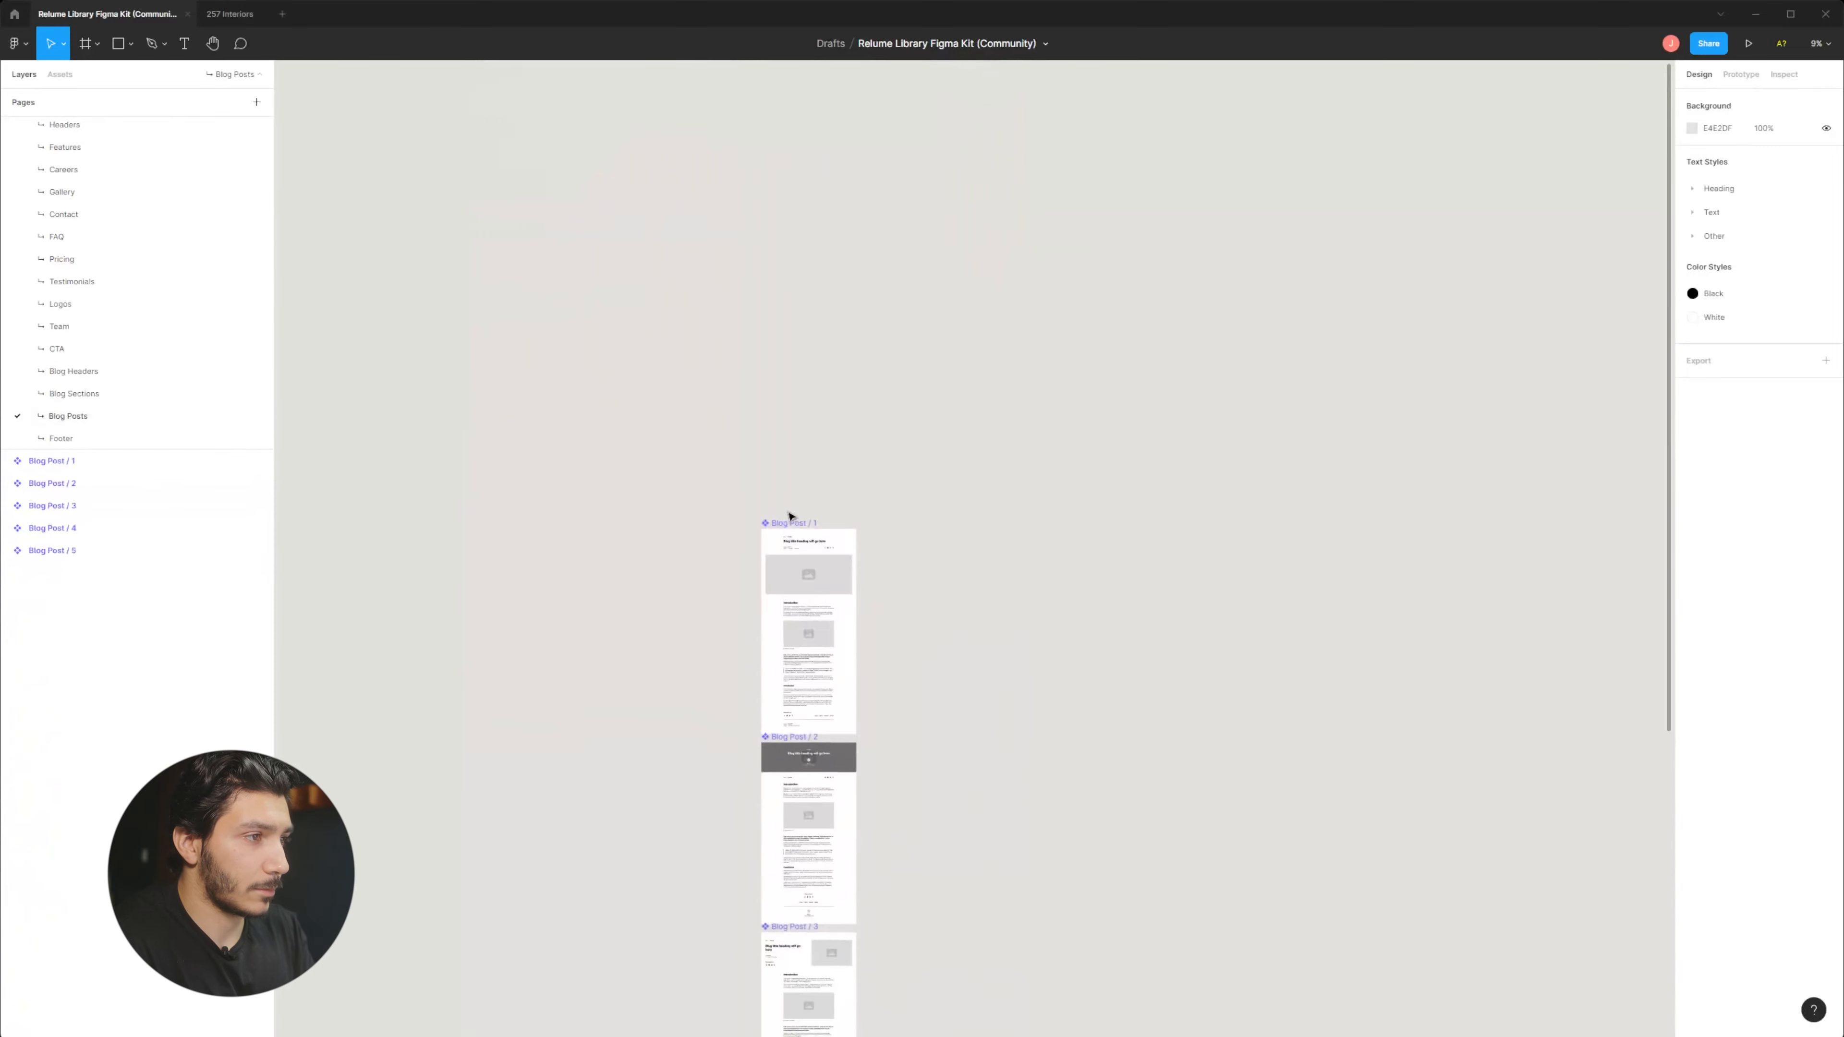
{"action": "left_click", "coordinate": [804, 321]}
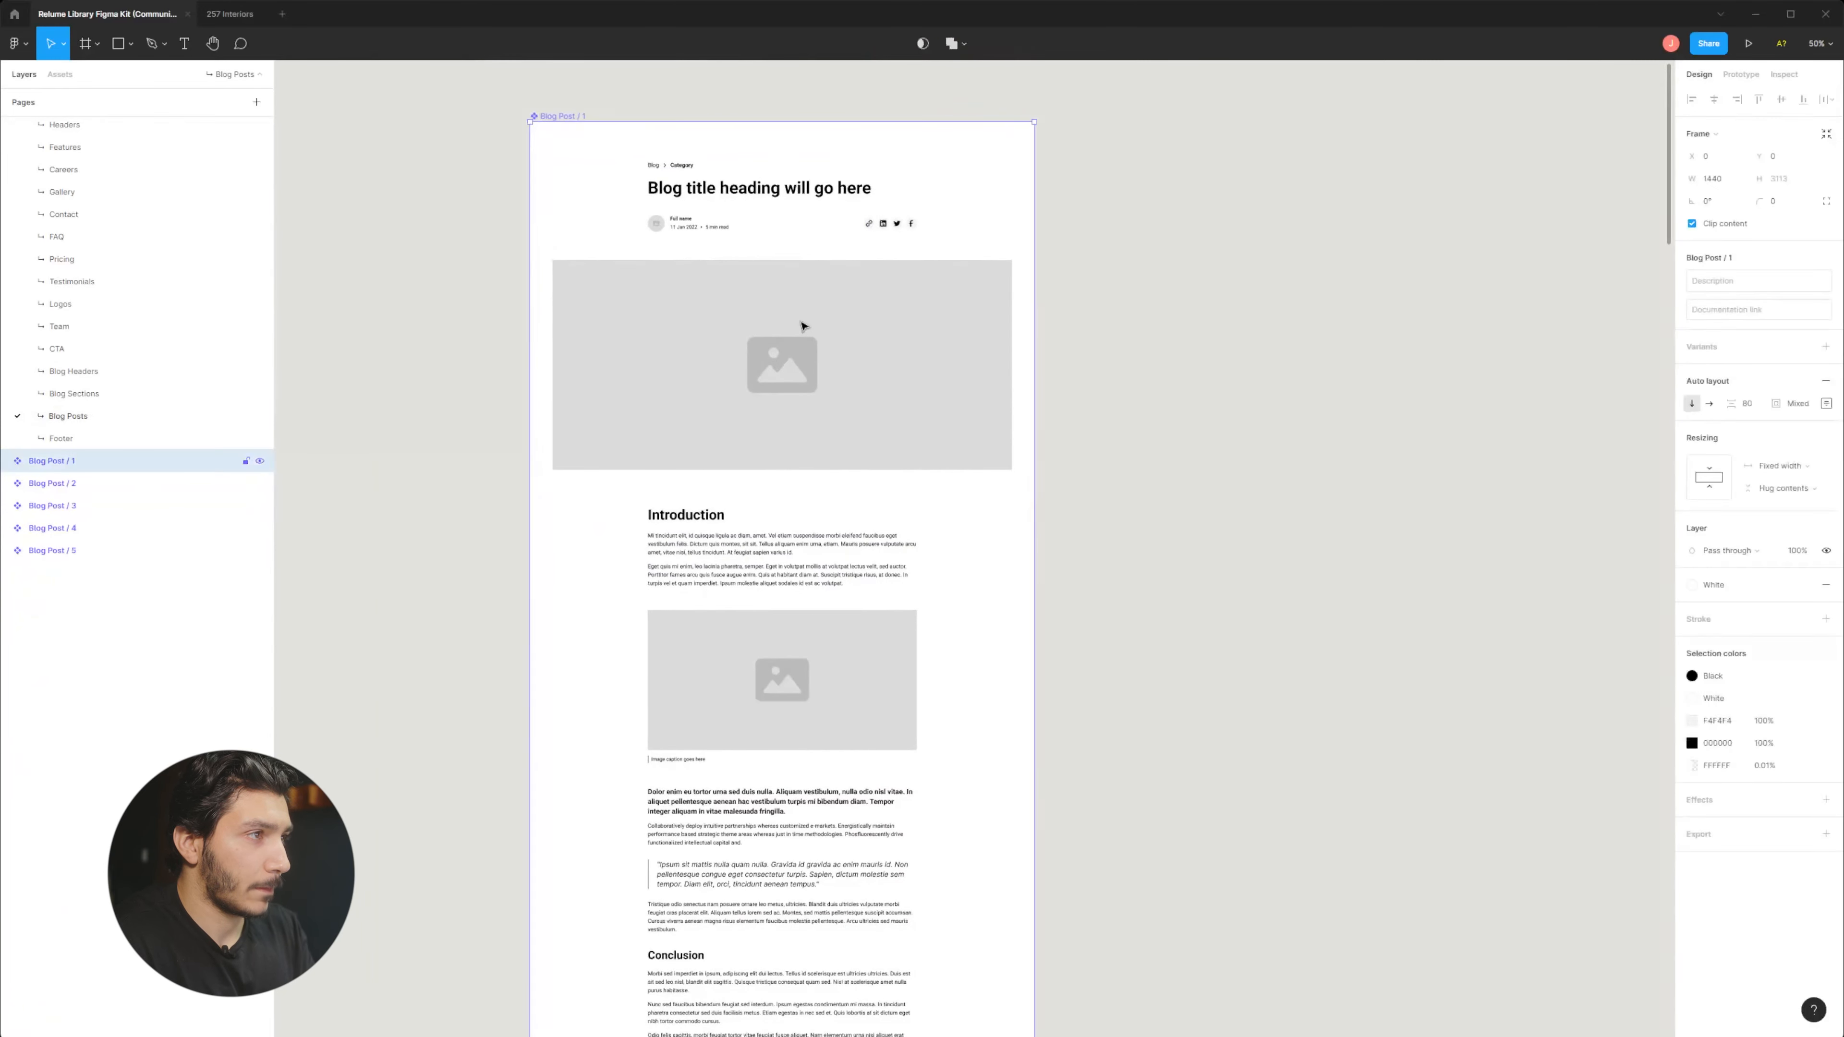
{"action": "left_click", "coordinate": [551, 531]}
{"action": "key", "text": "ctrl+minus"}
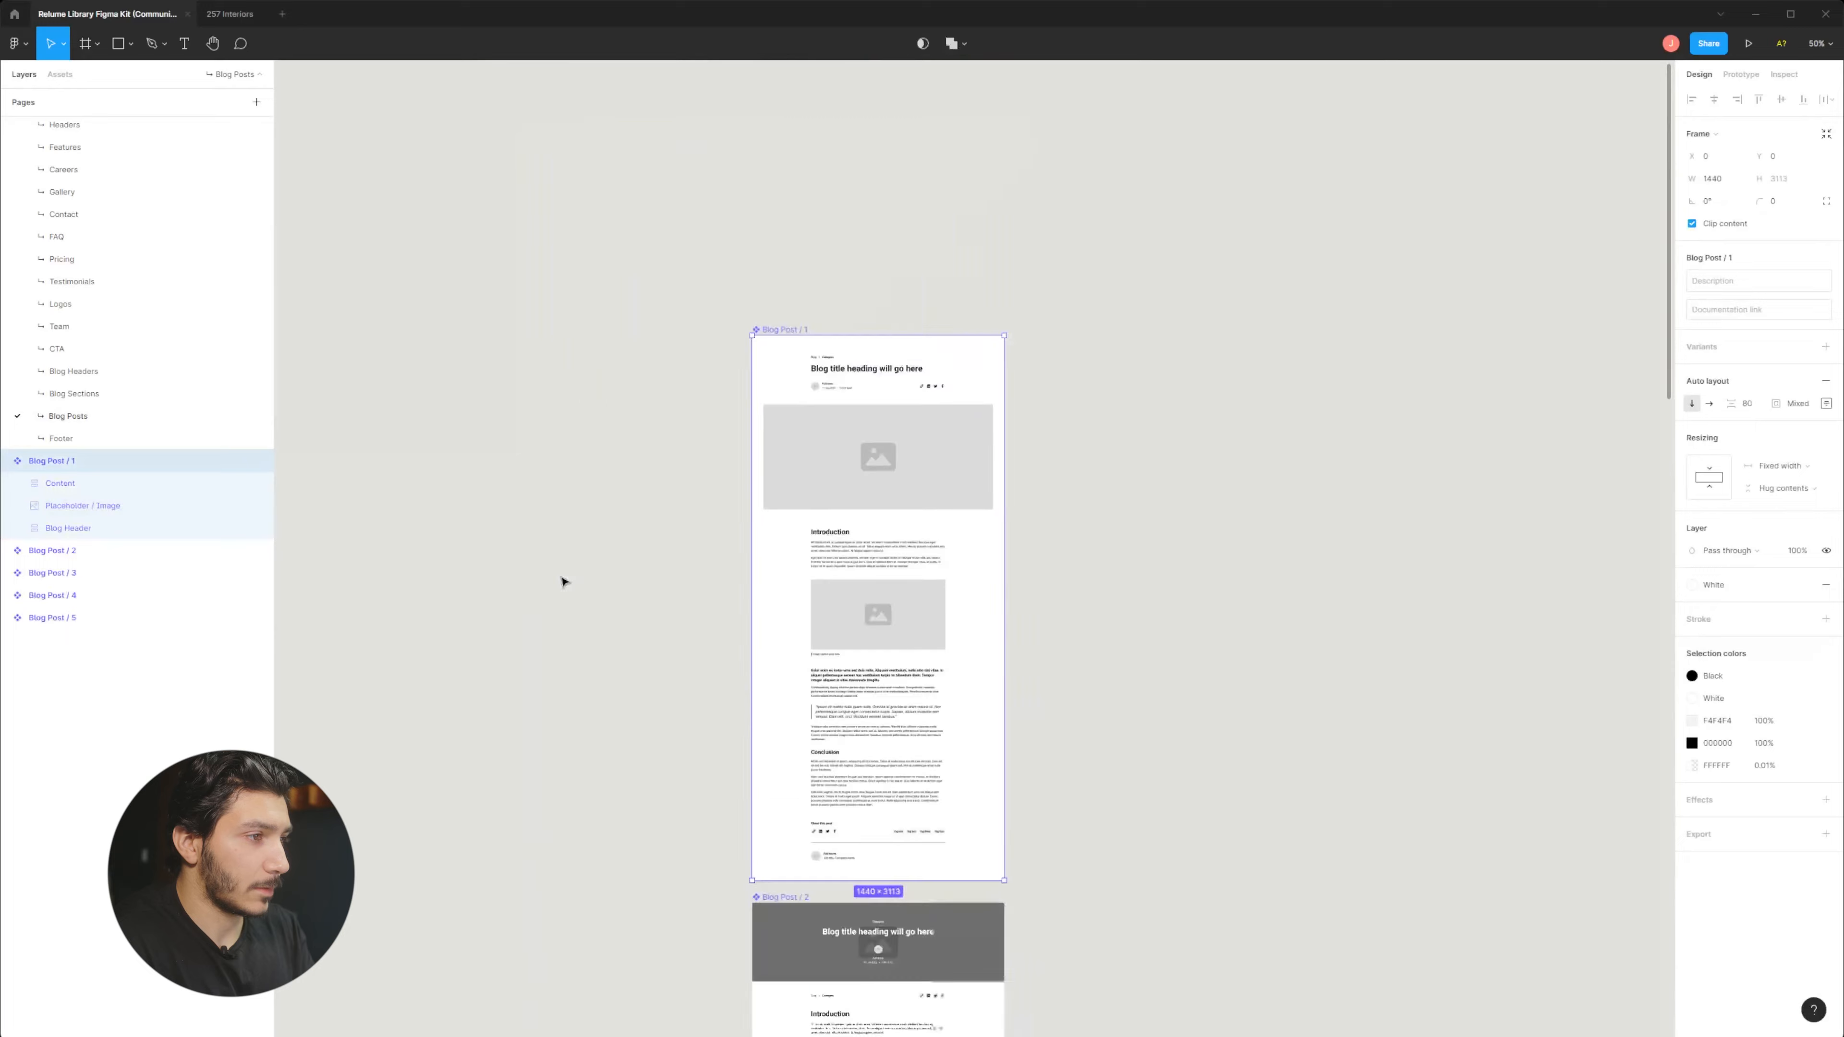
{"action": "left_click_drag", "start_coordinate": [620, 636], "coordinate": [499, 335]}
{"action": "scroll", "coordinate": [499, 336], "scroll_direction": "down", "scroll_amount": 10}
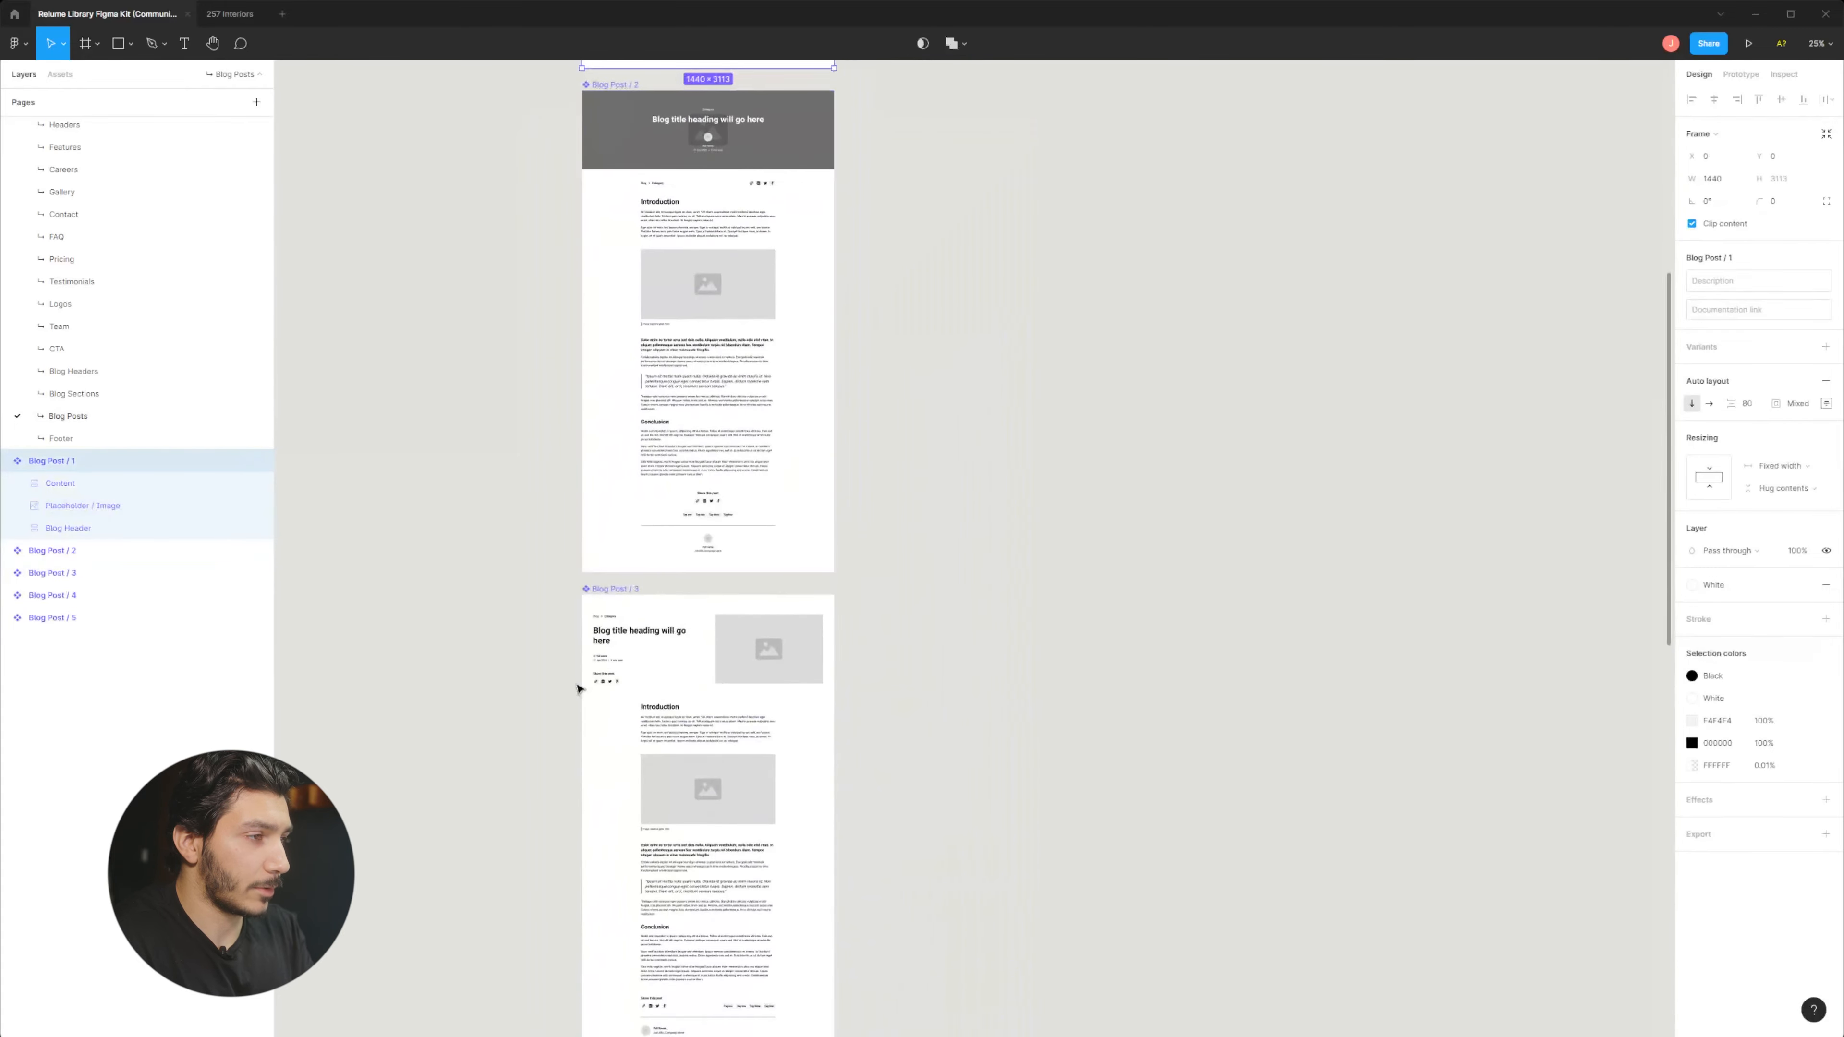
{"action": "scroll", "coordinate": [608, 372], "scroll_direction": "down", "scroll_amount": 3}
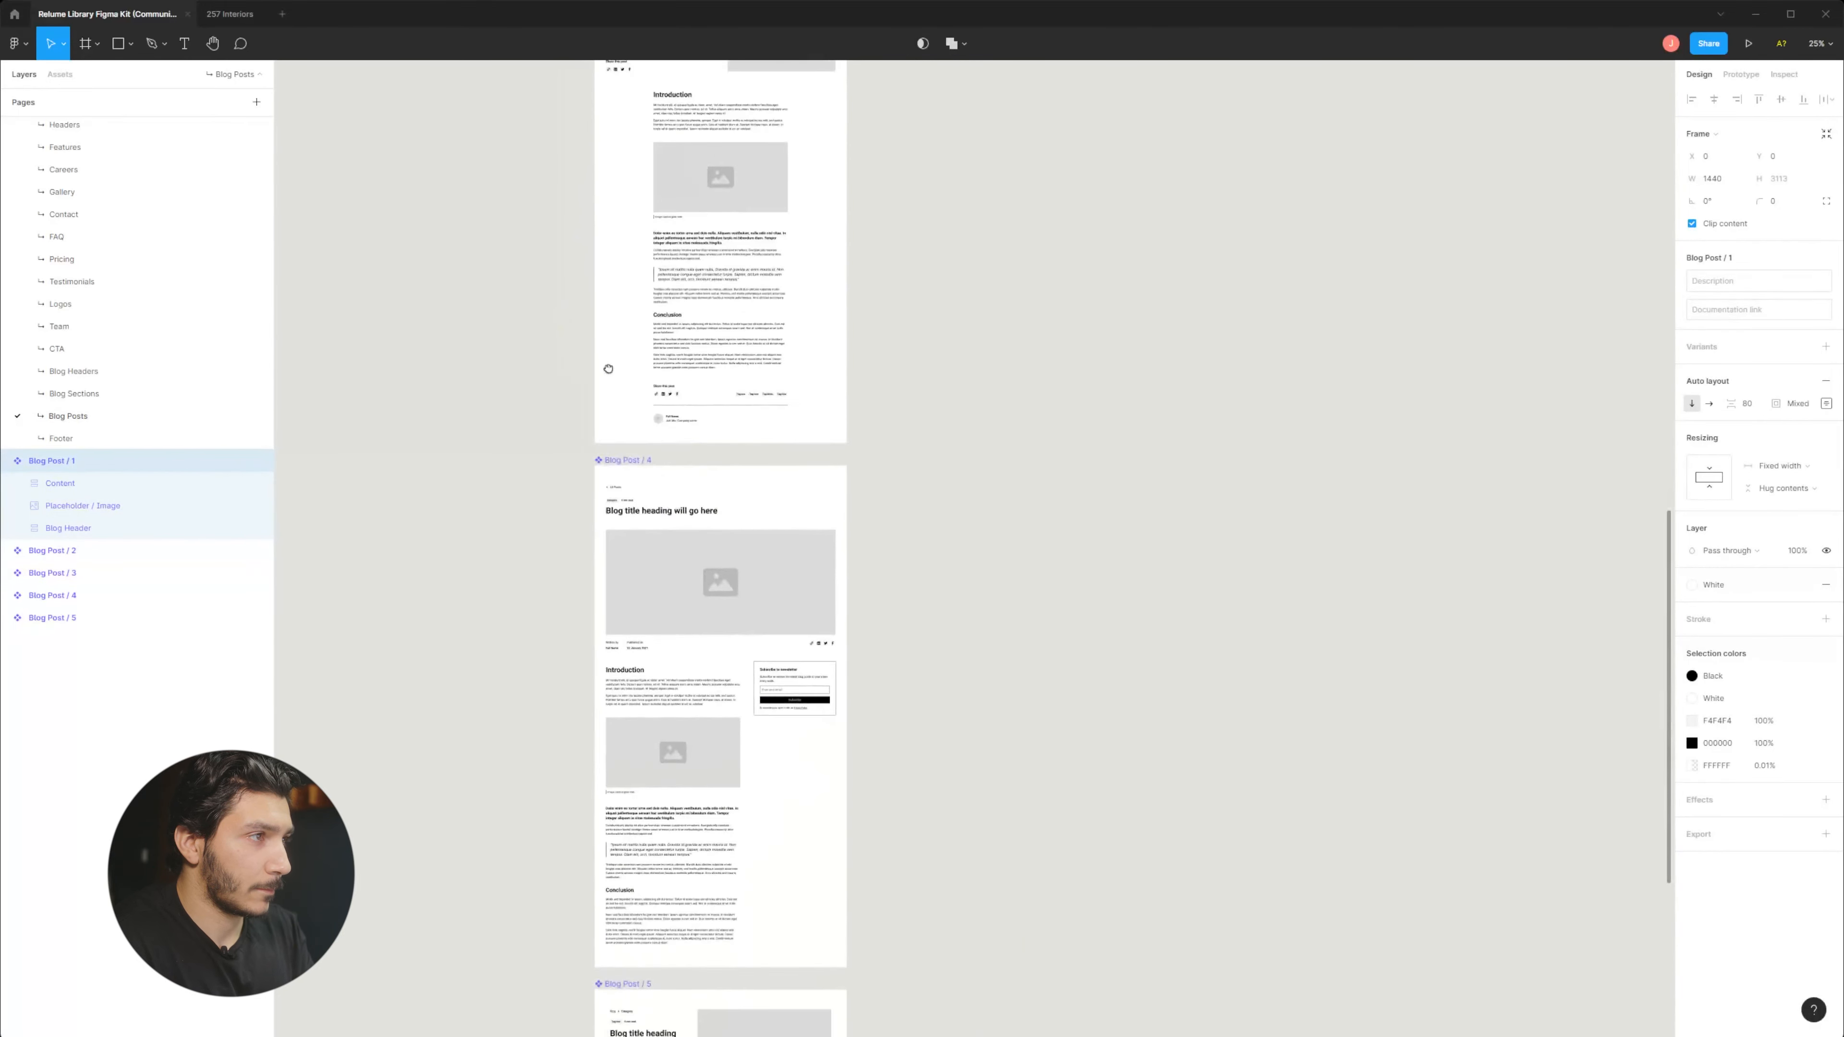
{"action": "scroll", "coordinate": [609, 372], "scroll_direction": "down", "scroll_amount": 8}
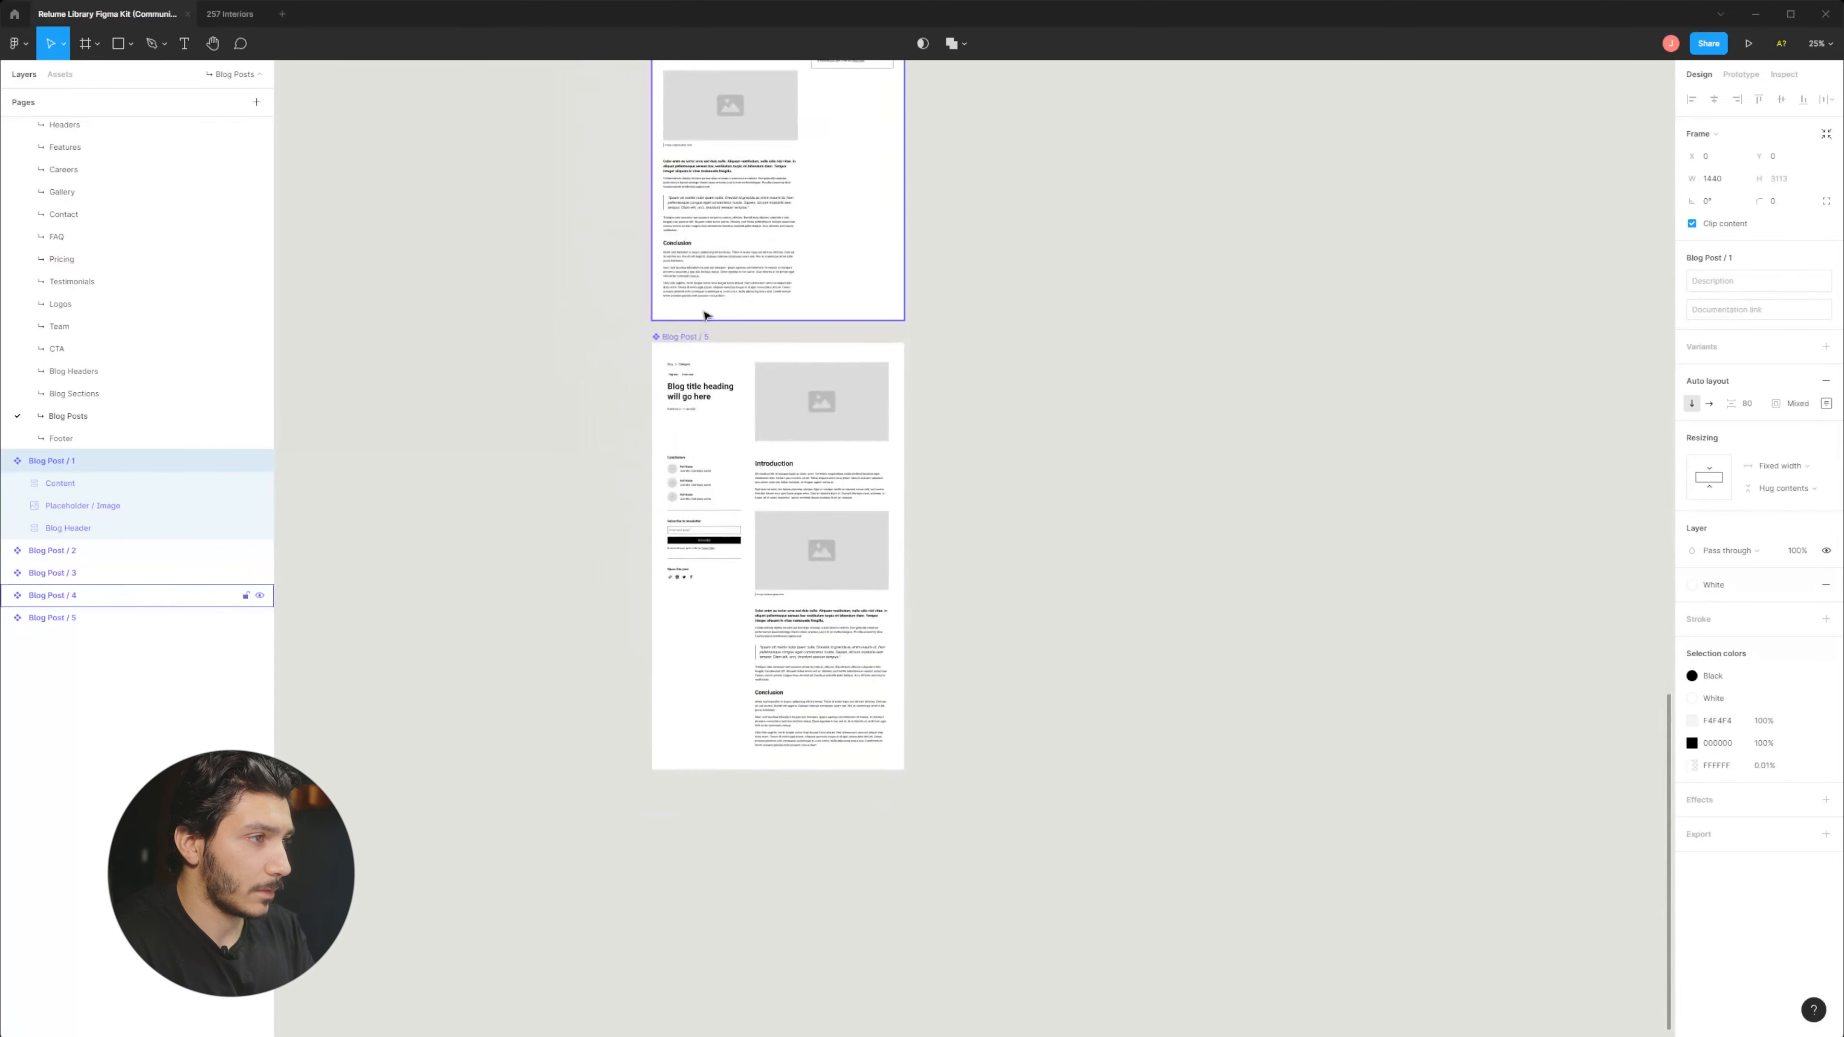
{"action": "scroll", "coordinate": [676, 687], "scroll_direction": "up", "scroll_amount": 15}
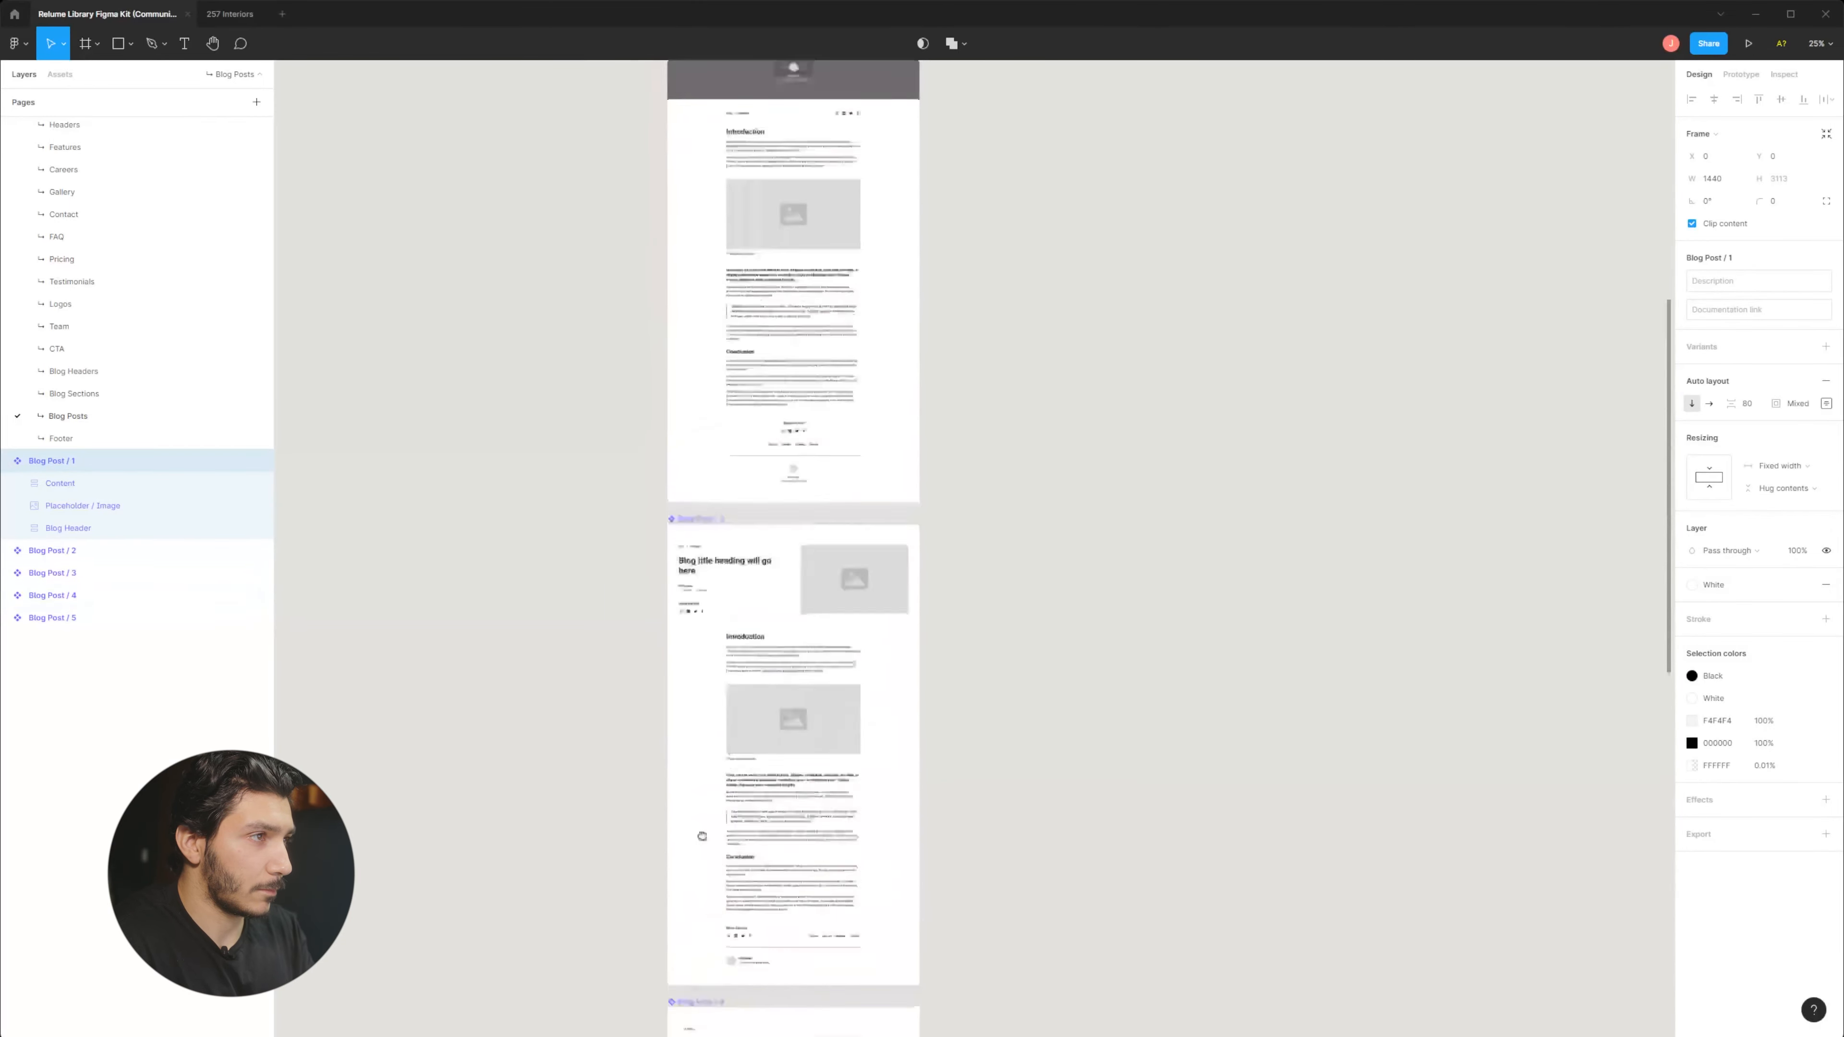
{"action": "scroll", "coordinate": [712, 593], "scroll_direction": "up", "scroll_amount": 5}
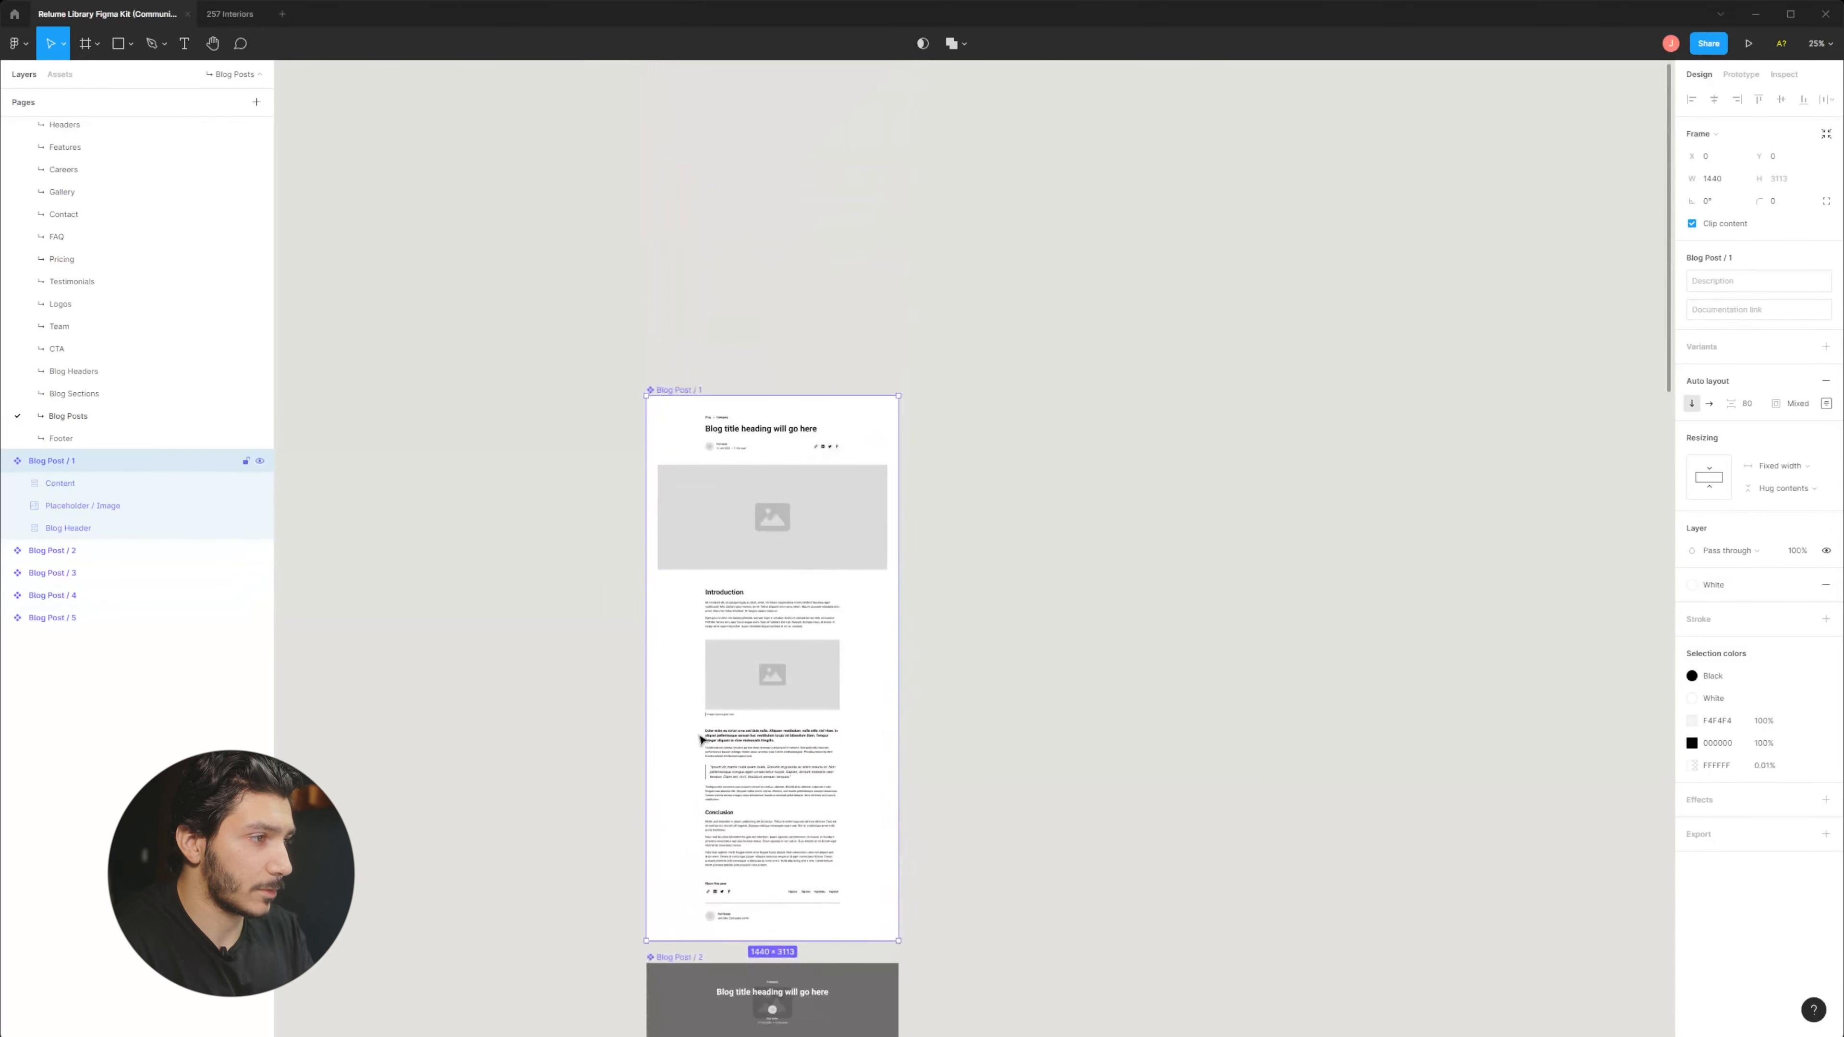
Return to the 257 Interiors file and paste Blog Post / 1 over the Projects frame and into the Blog Posts frame.
{"action": "left_click", "coordinate": [233, 15]}
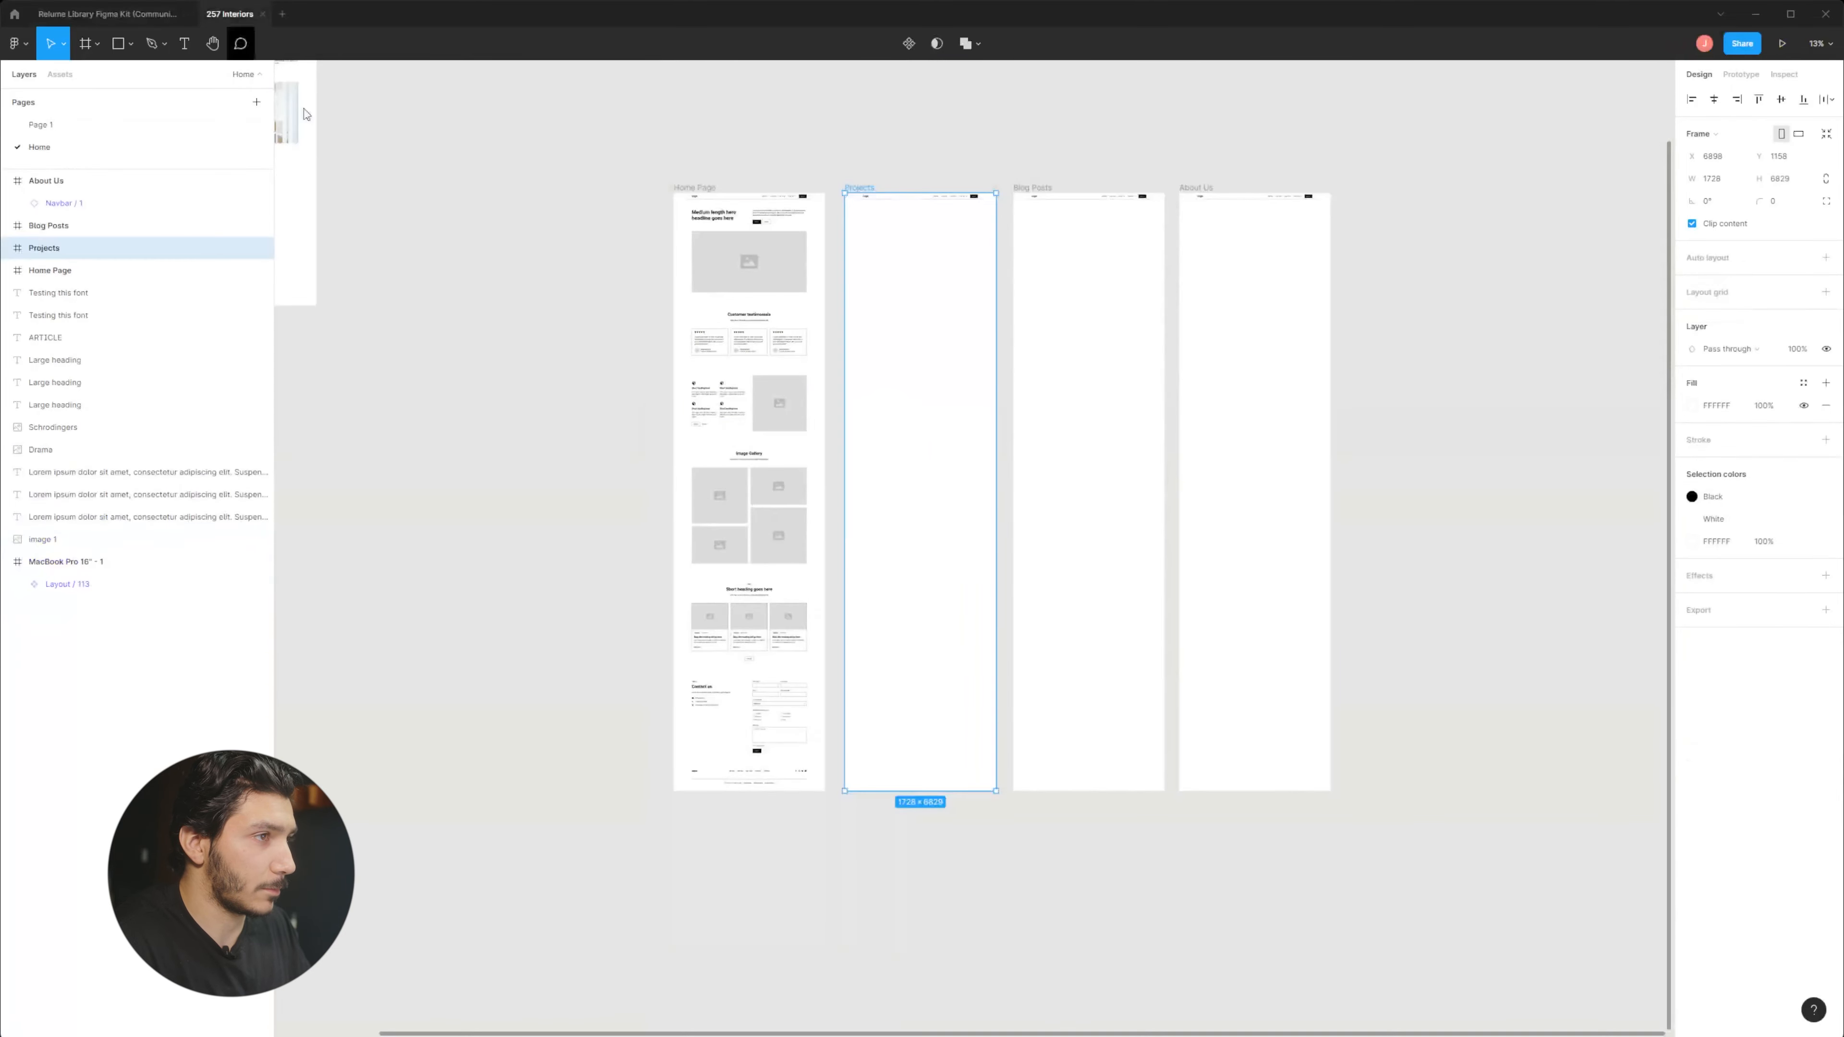
{"action": "left_click", "coordinate": [962, 439]}
{"action": "key", "text": "ctrl+v"}
{"action": "left_click_drag", "start_coordinate": [959, 499], "coordinate": [938, 327]}
{"action": "left_click", "coordinate": [1074, 363]}
{"action": "key", "text": "ctrl+v"}
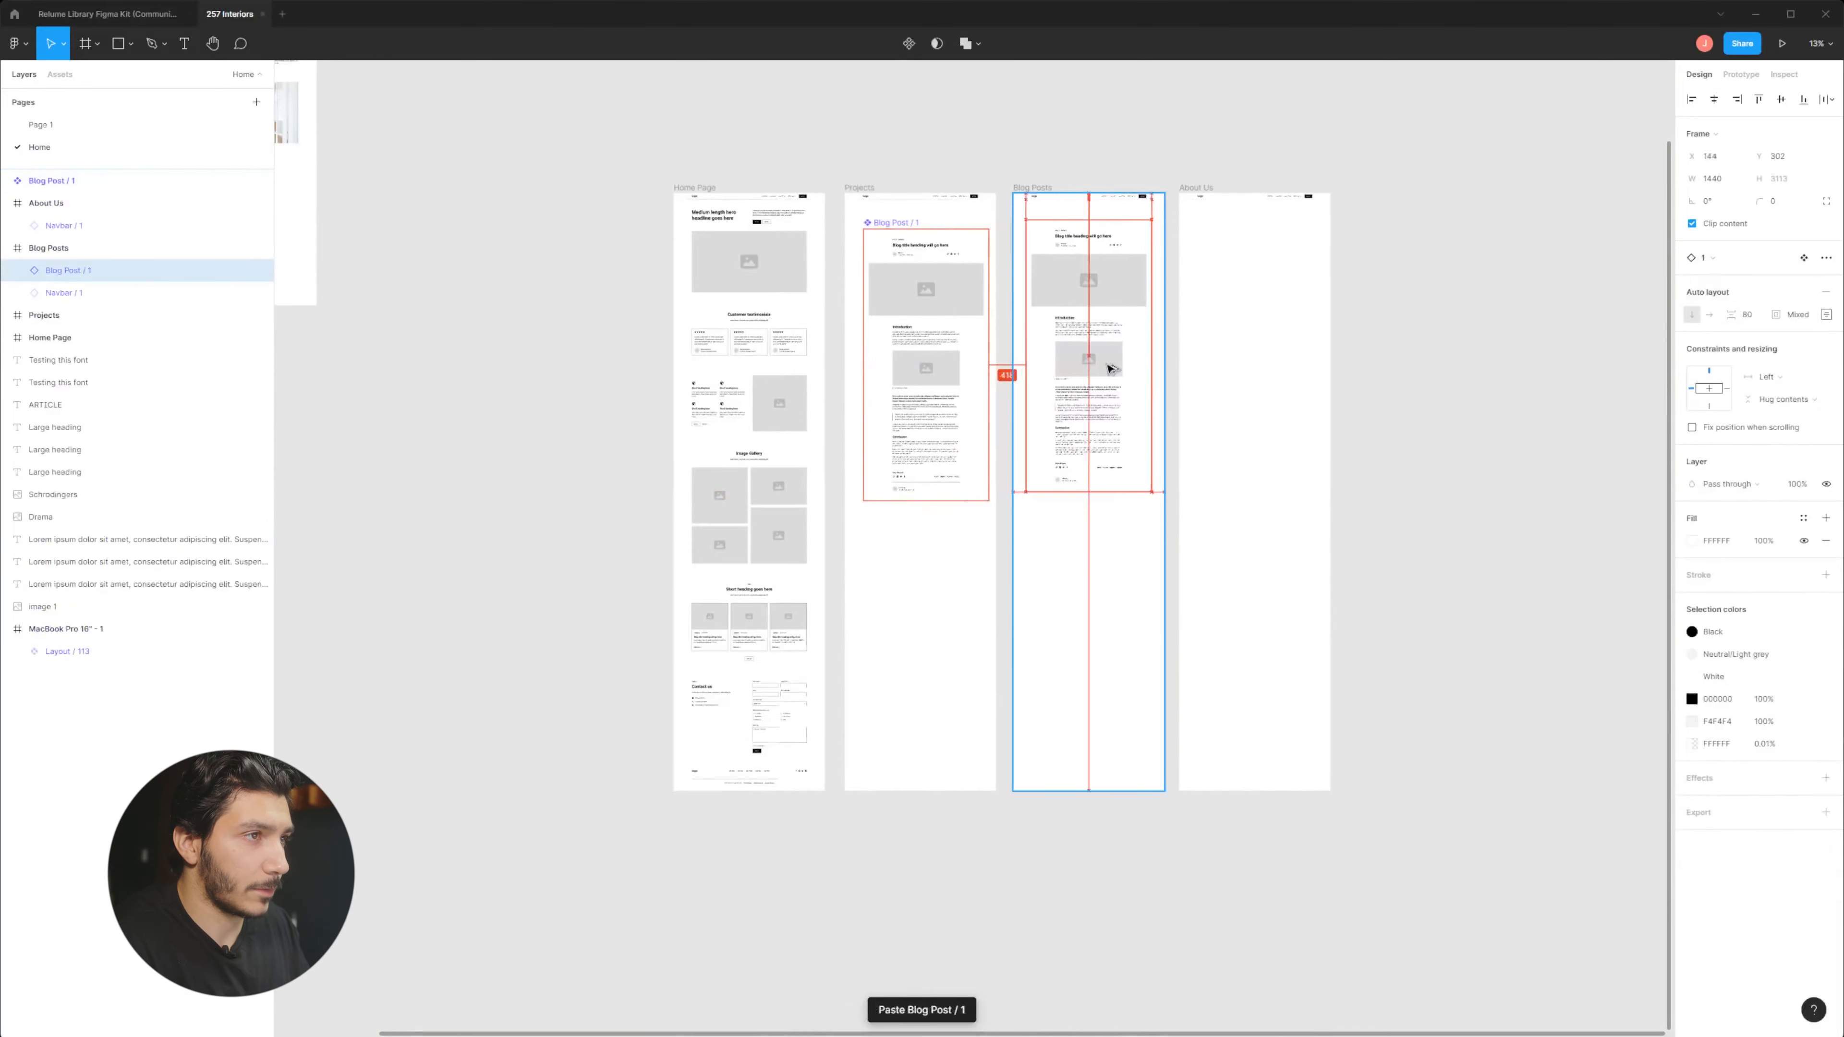
Position the Projects copy of Blog Post / 1 centred just beneath the navbar at X 7042, Y 1288.
{"action": "left_click_drag", "start_coordinate": [936, 378], "coordinate": [931, 362]}
{"action": "scroll", "coordinate": [950, 523], "scroll_direction": "up", "scroll_amount": 5}
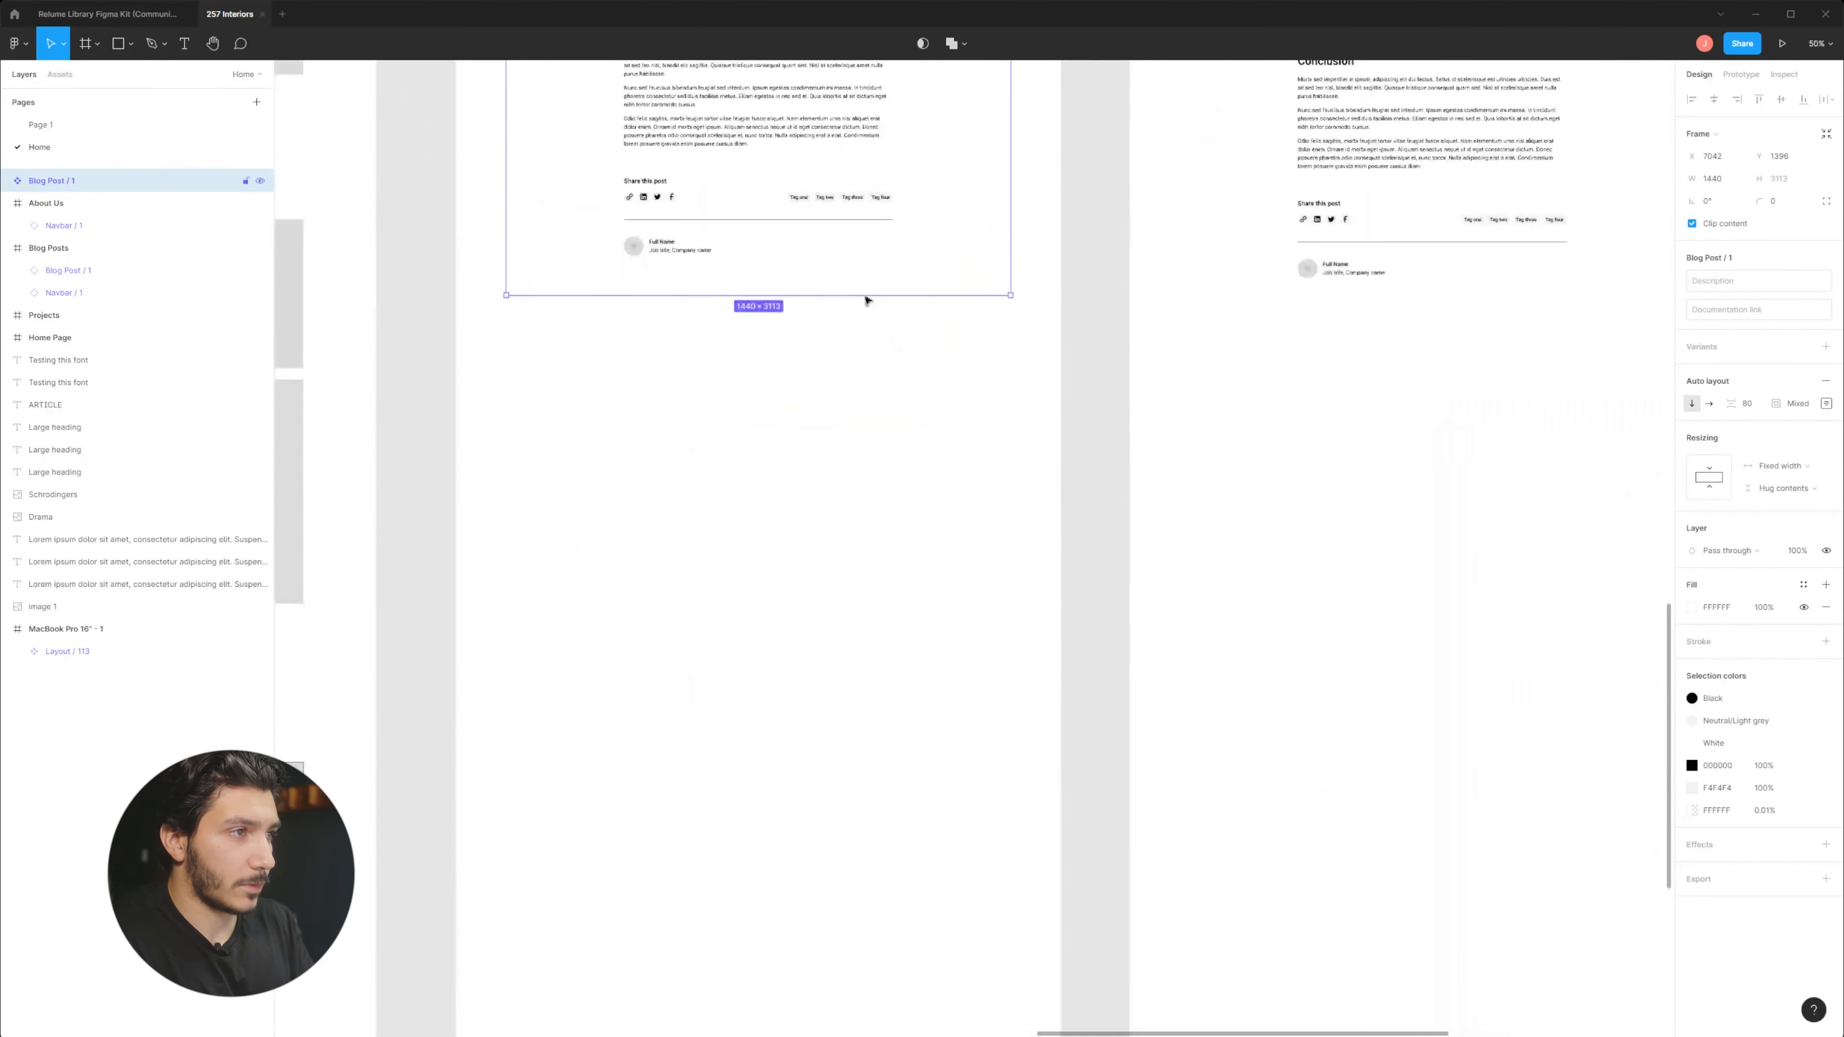
{"action": "left_click_drag", "start_coordinate": [868, 297], "coordinate": [934, 725]}
{"action": "mouse_move", "coordinate": [928, 614]}
{"action": "left_mouse_down"}
{"action": "mouse_move", "coordinate": [922, 559]}
{"action": "mouse_move", "coordinate": [925, 598]}
{"action": "left_mouse_up"}
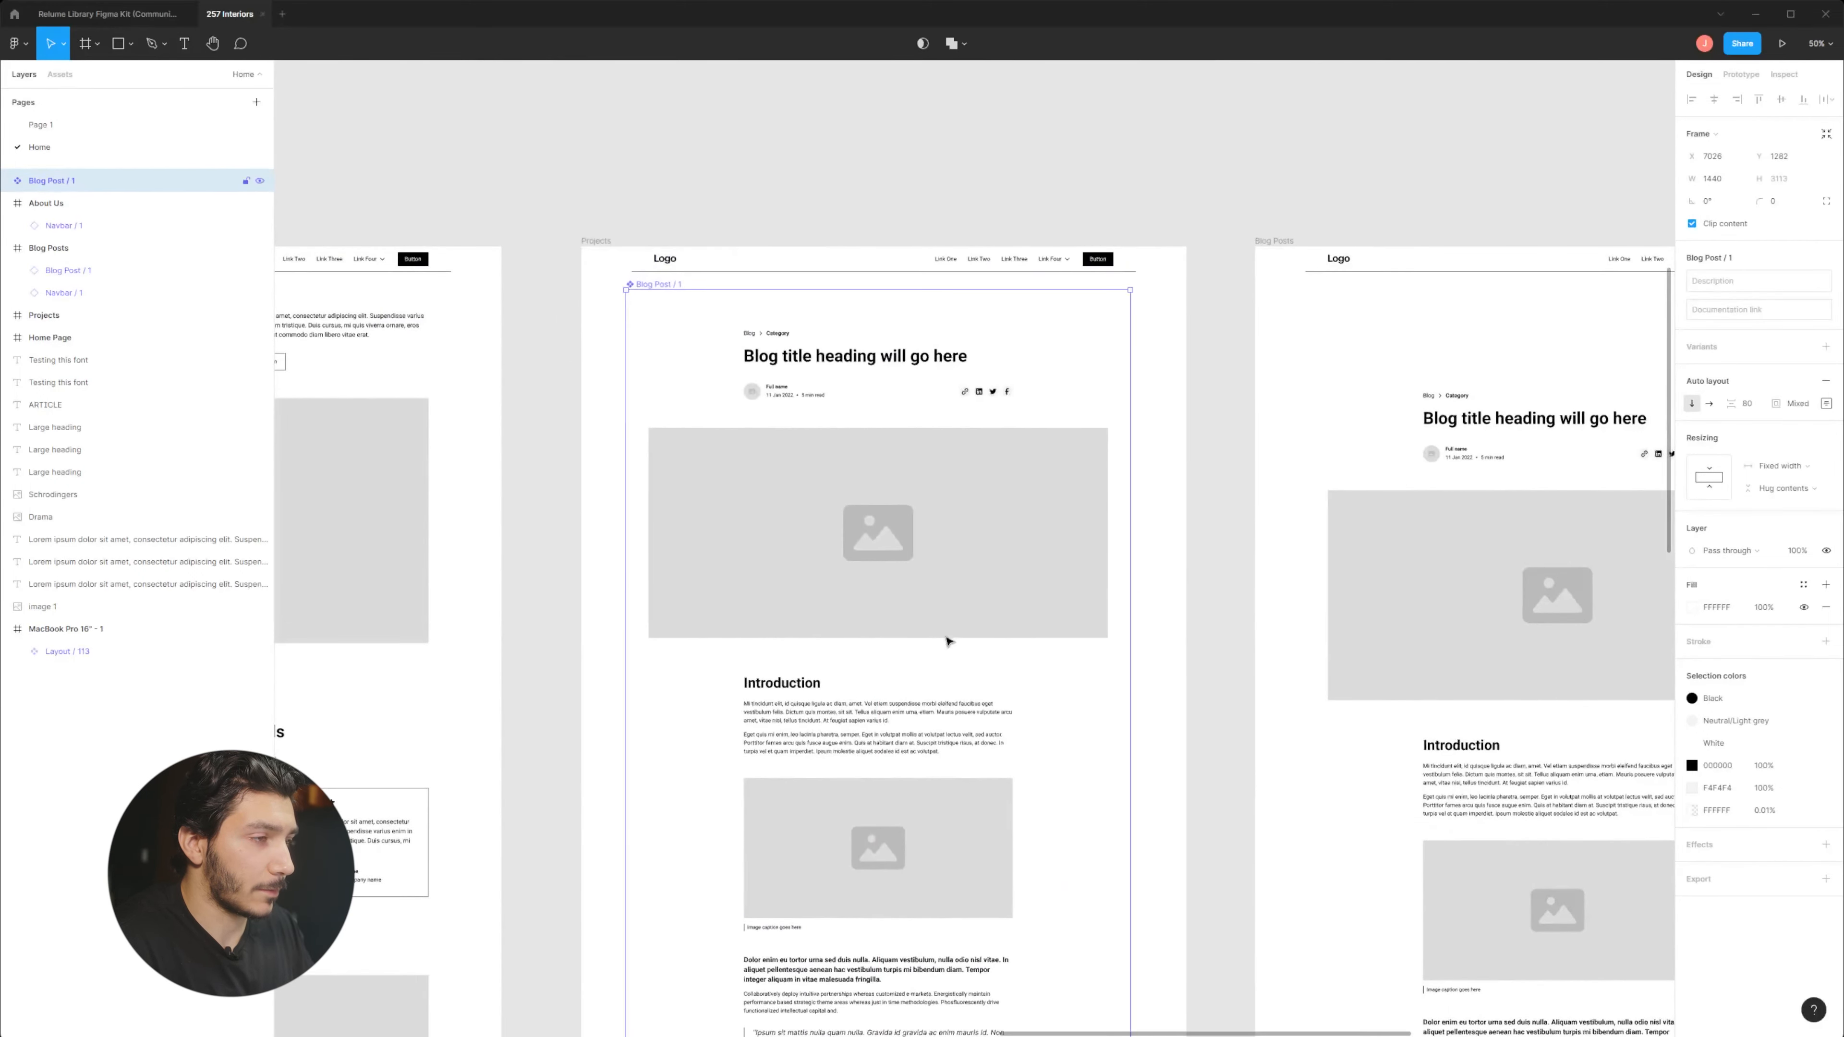
{"action": "scroll", "coordinate": [930, 676], "scroll_direction": "down", "scroll_amount": 5}
{"action": "left_click_drag", "start_coordinate": [937, 466], "coordinate": [941, 715]}
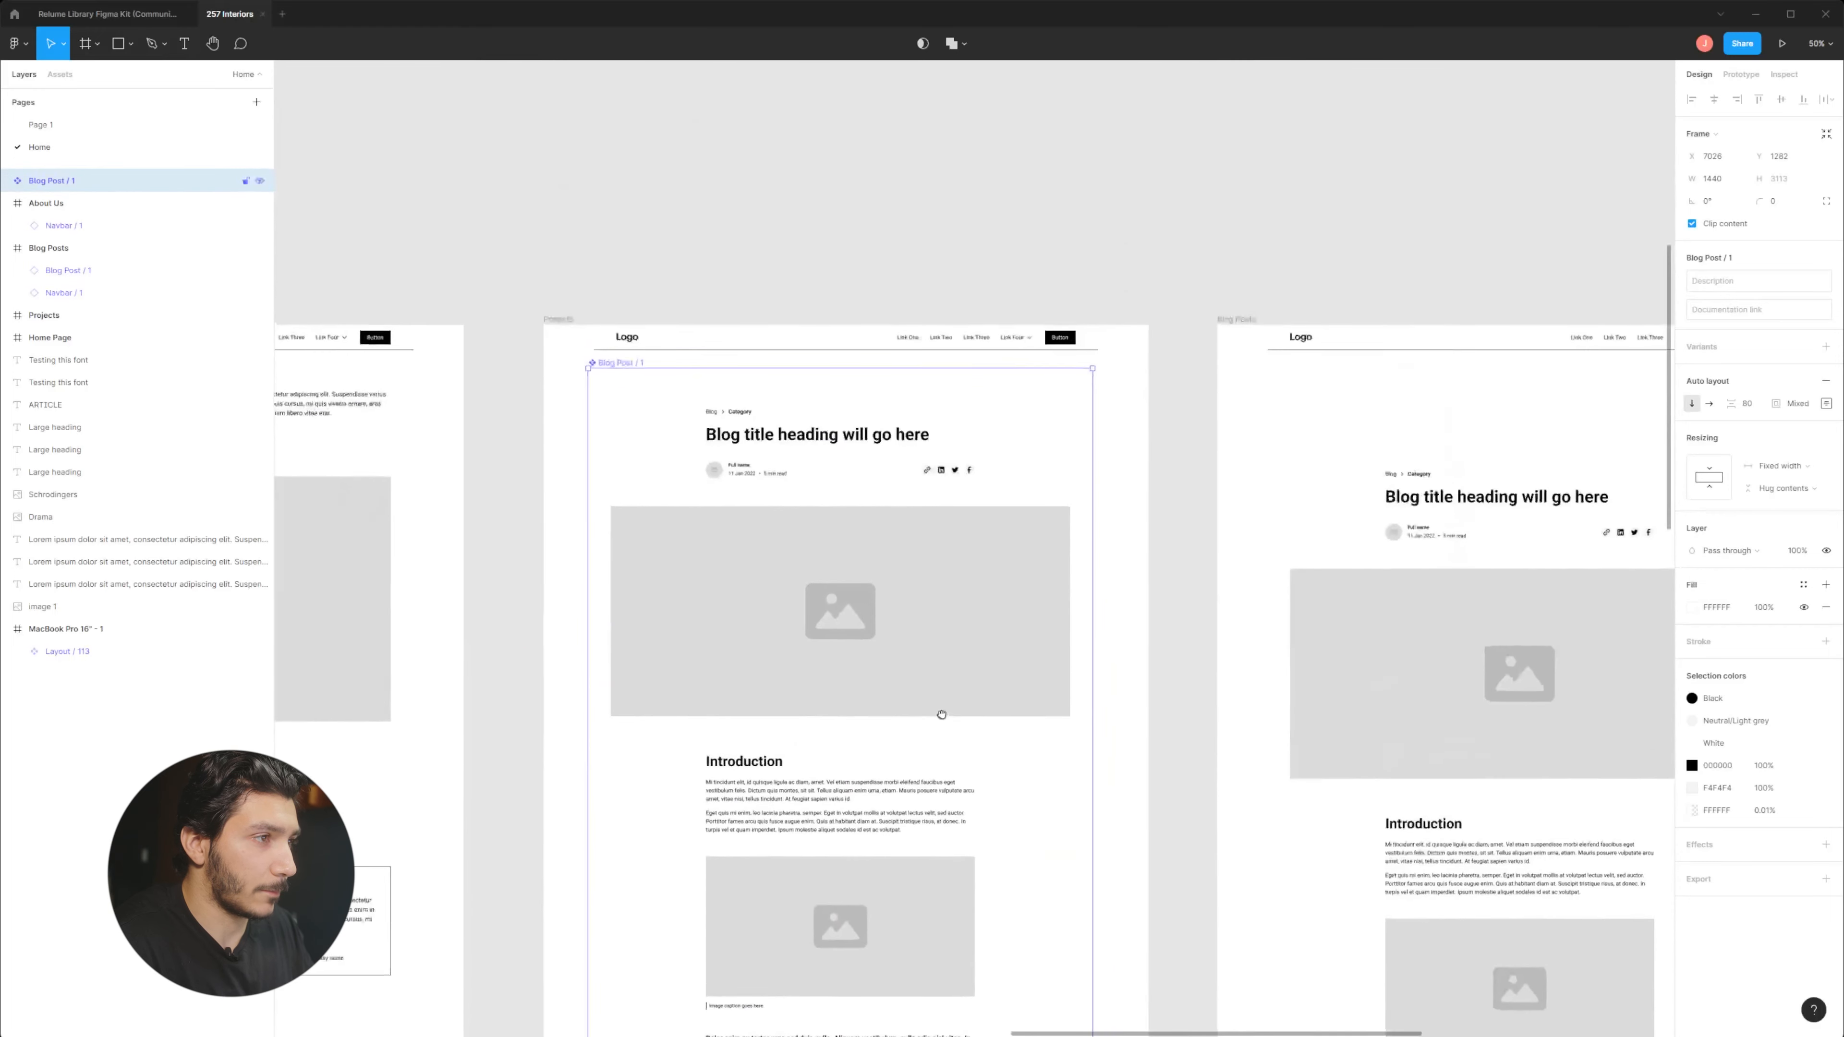
{"action": "left_click_drag", "start_coordinate": [927, 547], "coordinate": [933, 549]}
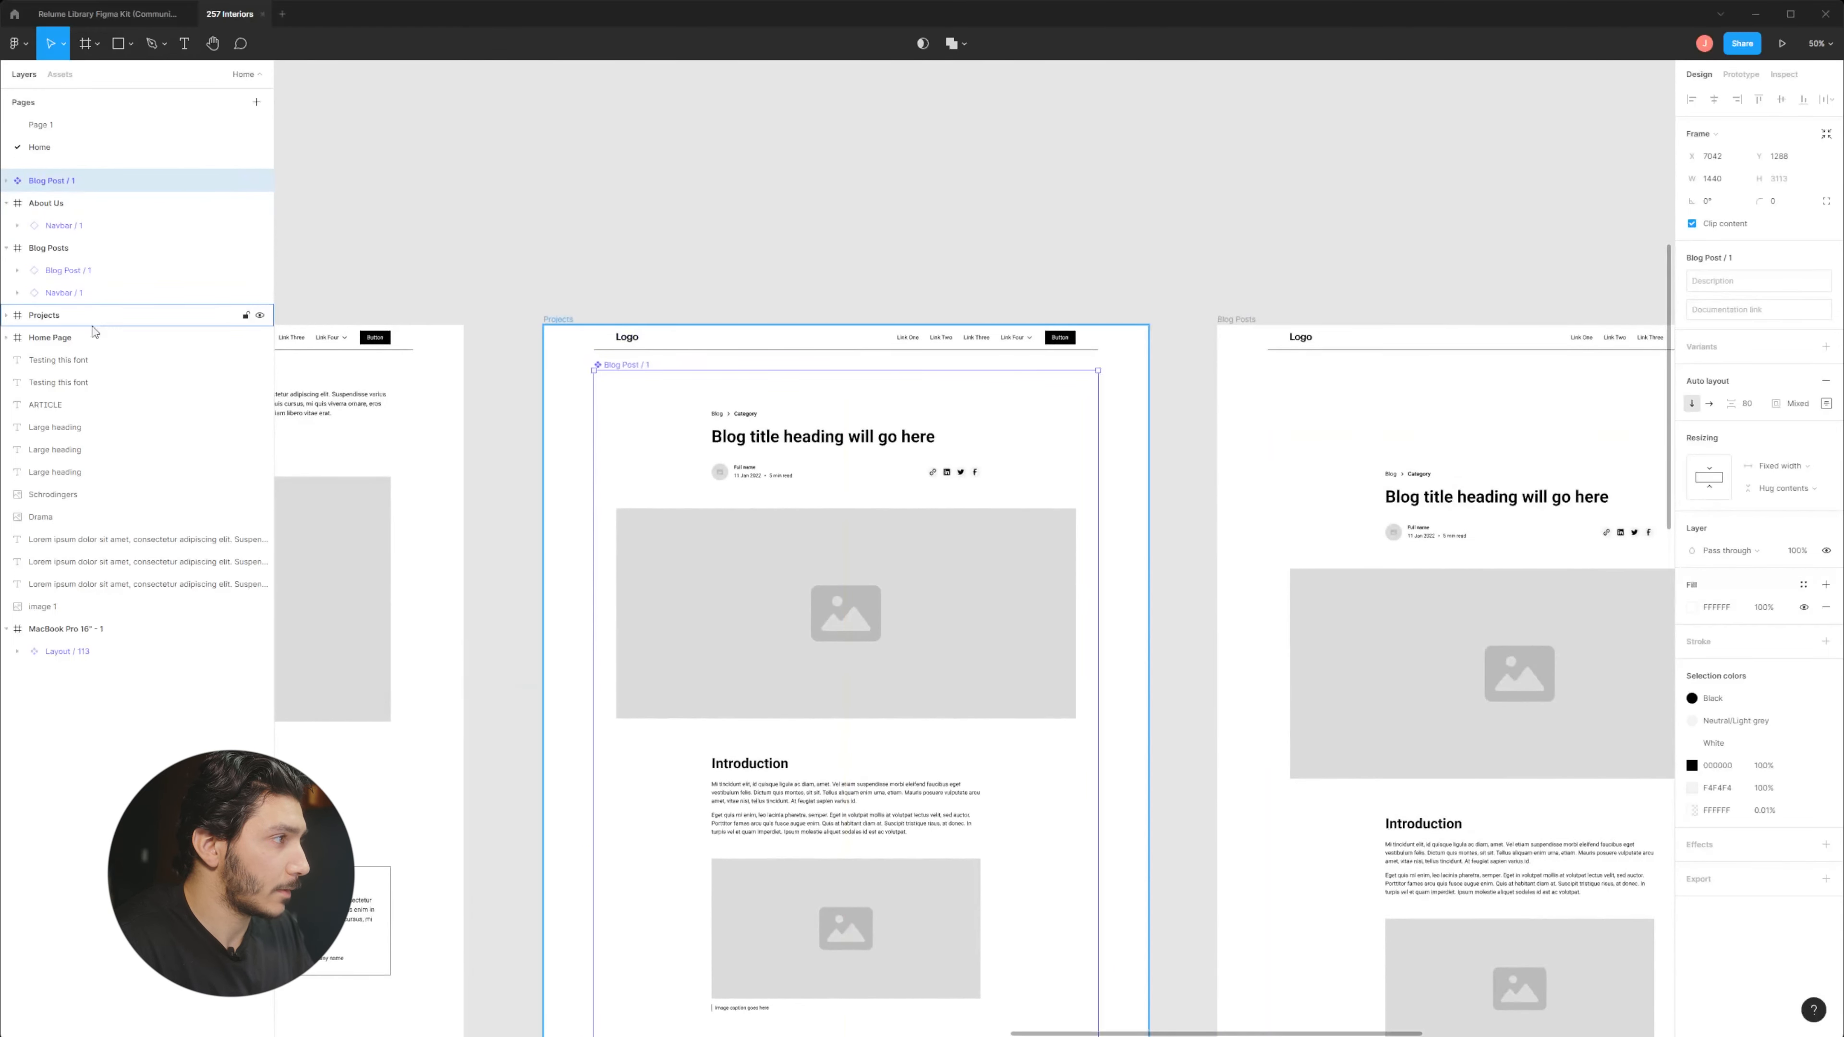
Nest the loose Blog Post / 1 inside the Projects frame and align it and the Blog Posts copy beneath their navbars at X 144, Y 72.
{"action": "mouse_move", "coordinate": [76, 324]}
{"action": "left_mouse_down"}
{"action": "mouse_move", "coordinate": [133, 324]}
{"action": "mouse_move", "coordinate": [103, 348]}
{"action": "left_mouse_up"}
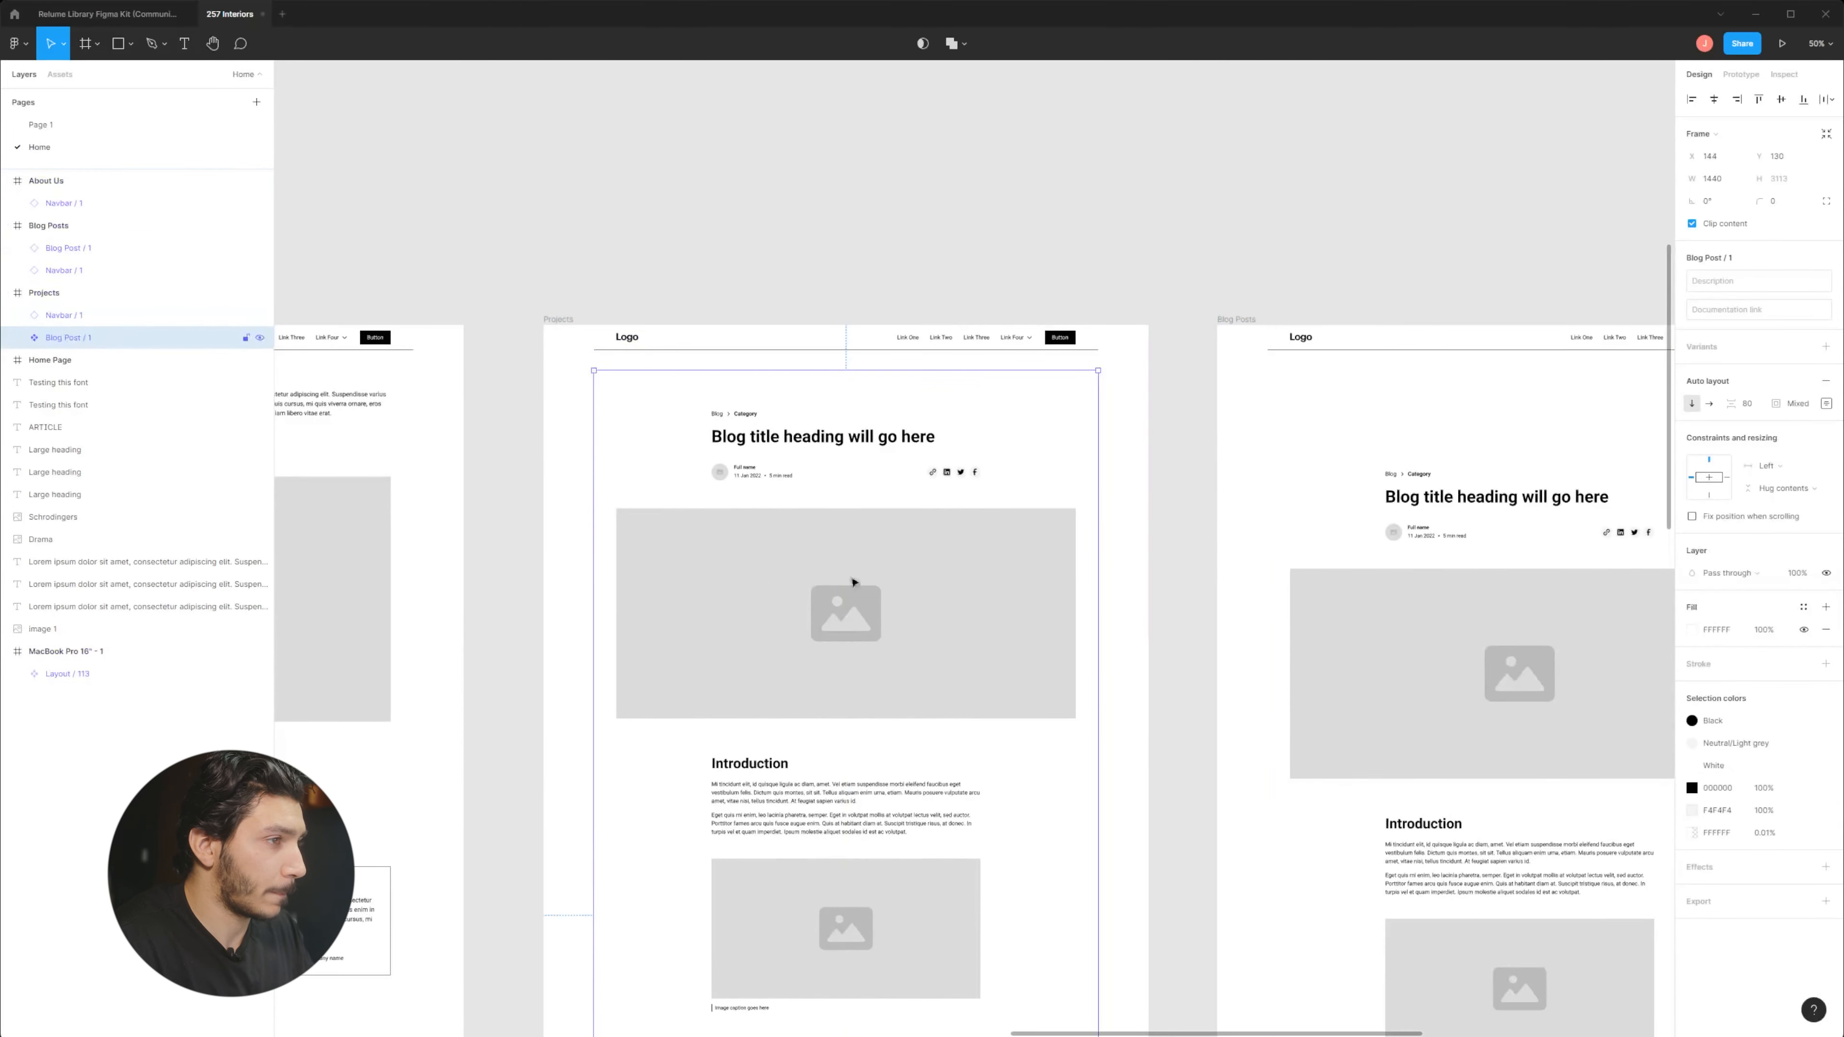
{"action": "left_click_drag", "start_coordinate": [918, 592], "coordinate": [924, 567]}
{"action": "scroll", "coordinate": [997, 639], "scroll_direction": "down", "scroll_amount": 5}
{"action": "scroll", "coordinate": [944, 581], "scroll_direction": "right", "scroll_amount": 5}
{"action": "left_click_drag", "start_coordinate": [1147, 546], "coordinate": [837, 569]}
{"action": "left_click_drag", "start_coordinate": [964, 513], "coordinate": [967, 432]}
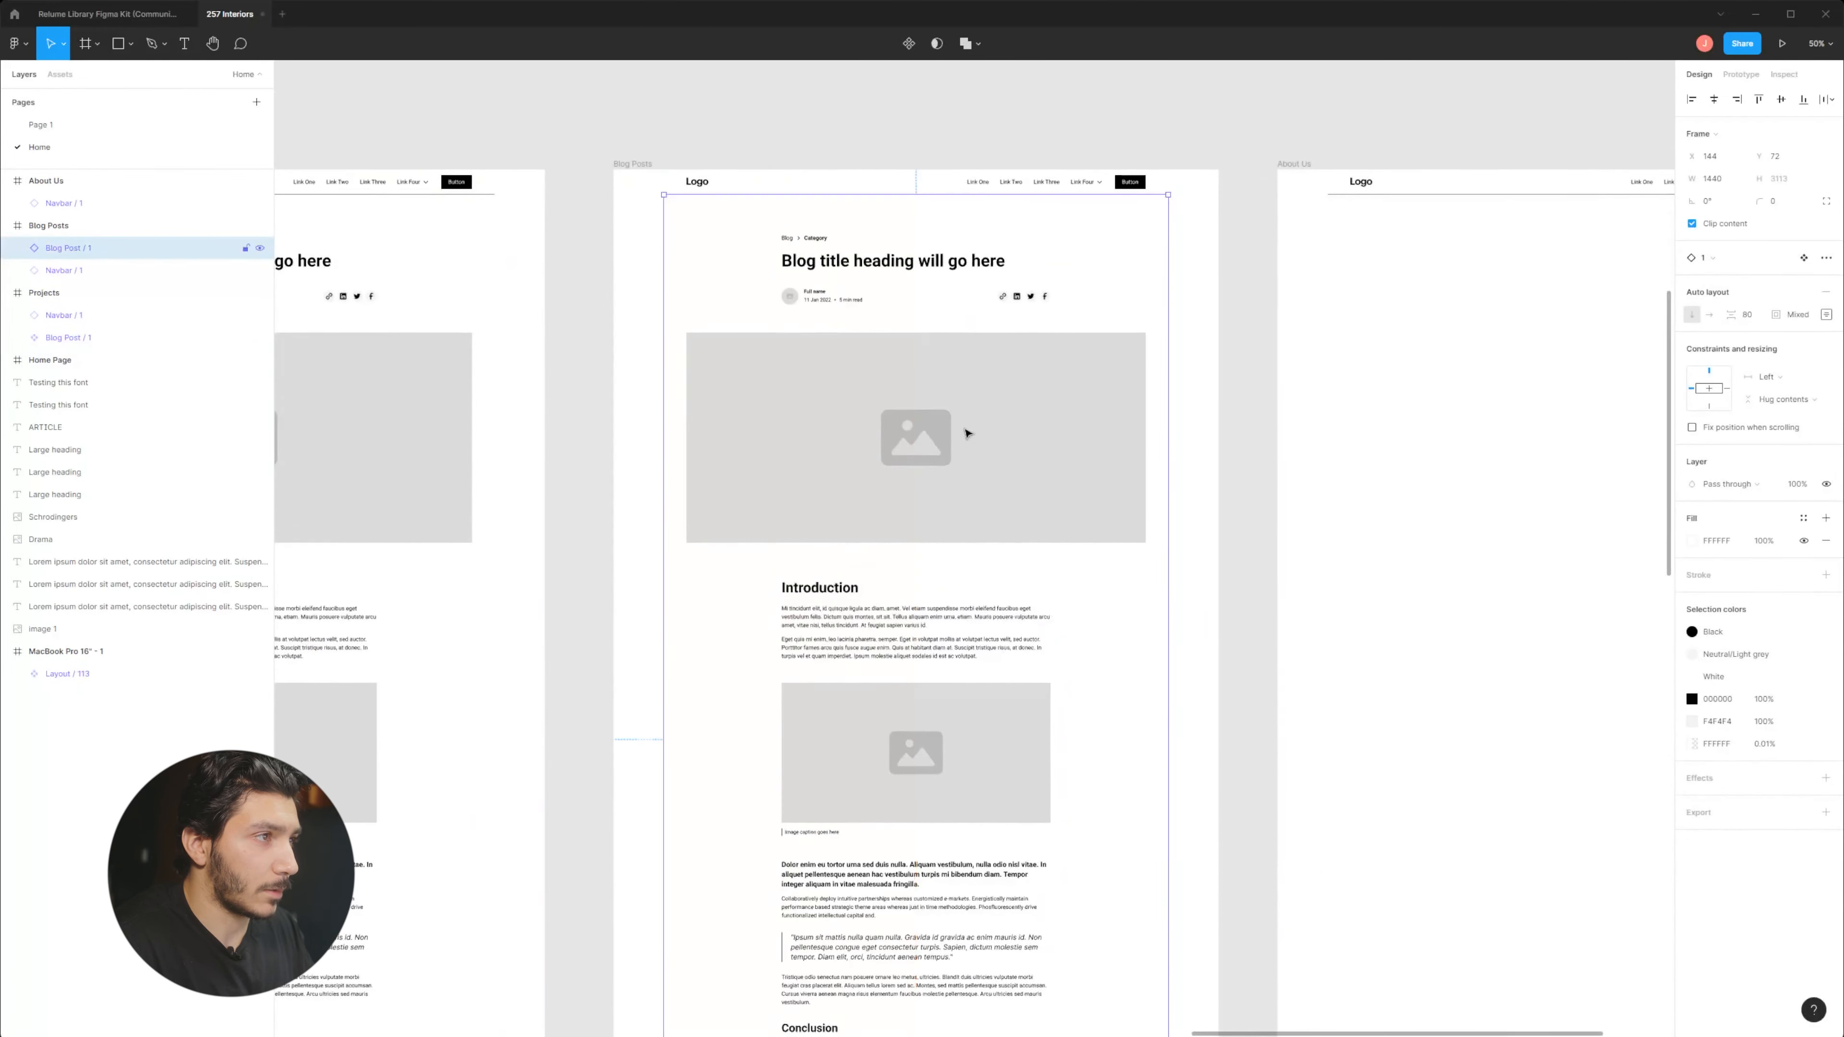
Move the Projects frame's Blog Post / 1 straight down to Y 1184, leaving an empty area beneath the navbar.
{"action": "left_click_drag", "start_coordinate": [735, 581], "coordinate": [1166, 447]}
{"action": "left_click", "coordinate": [717, 550]}
{"action": "left_click_drag", "start_coordinate": [714, 581], "coordinate": [747, 382]}
{"action": "key", "text": "minus"}
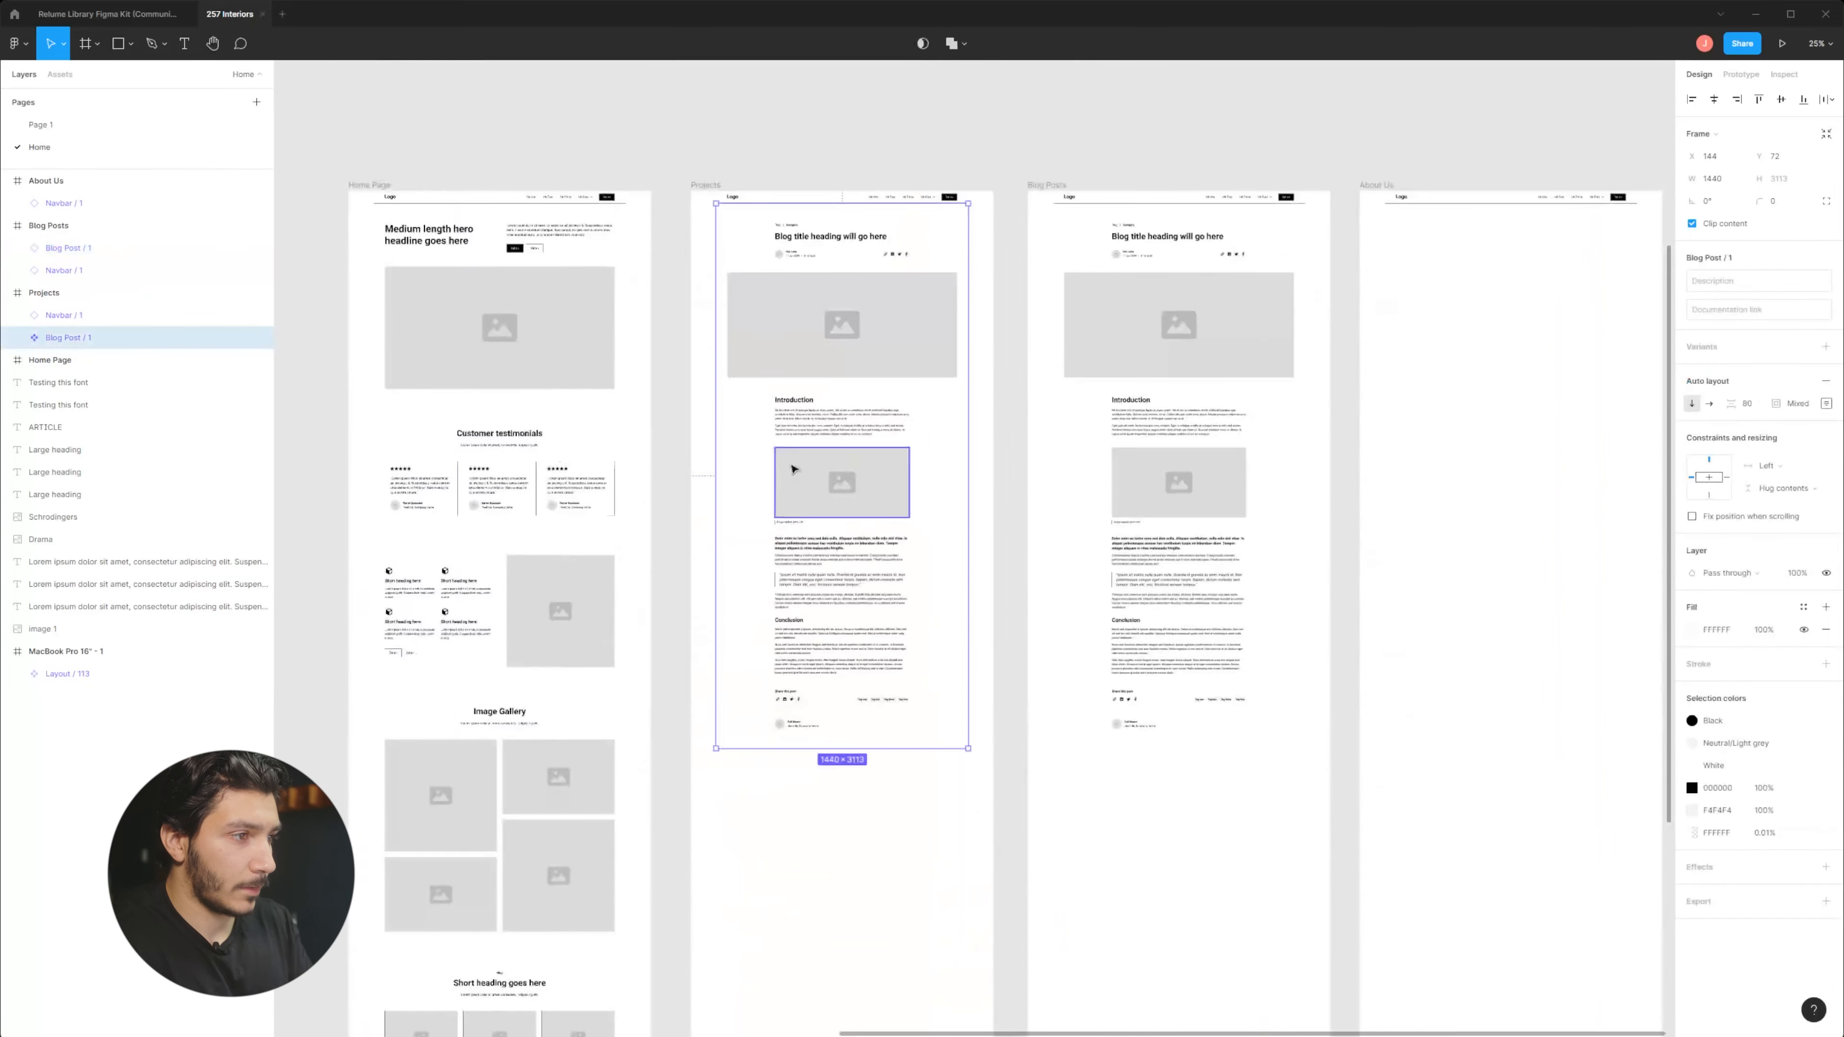
{"action": "scroll", "coordinate": [781, 465], "scroll_direction": "down", "scroll_amount": 3}
{"action": "left_click_drag", "start_coordinate": [883, 278], "coordinate": [882, 472]}
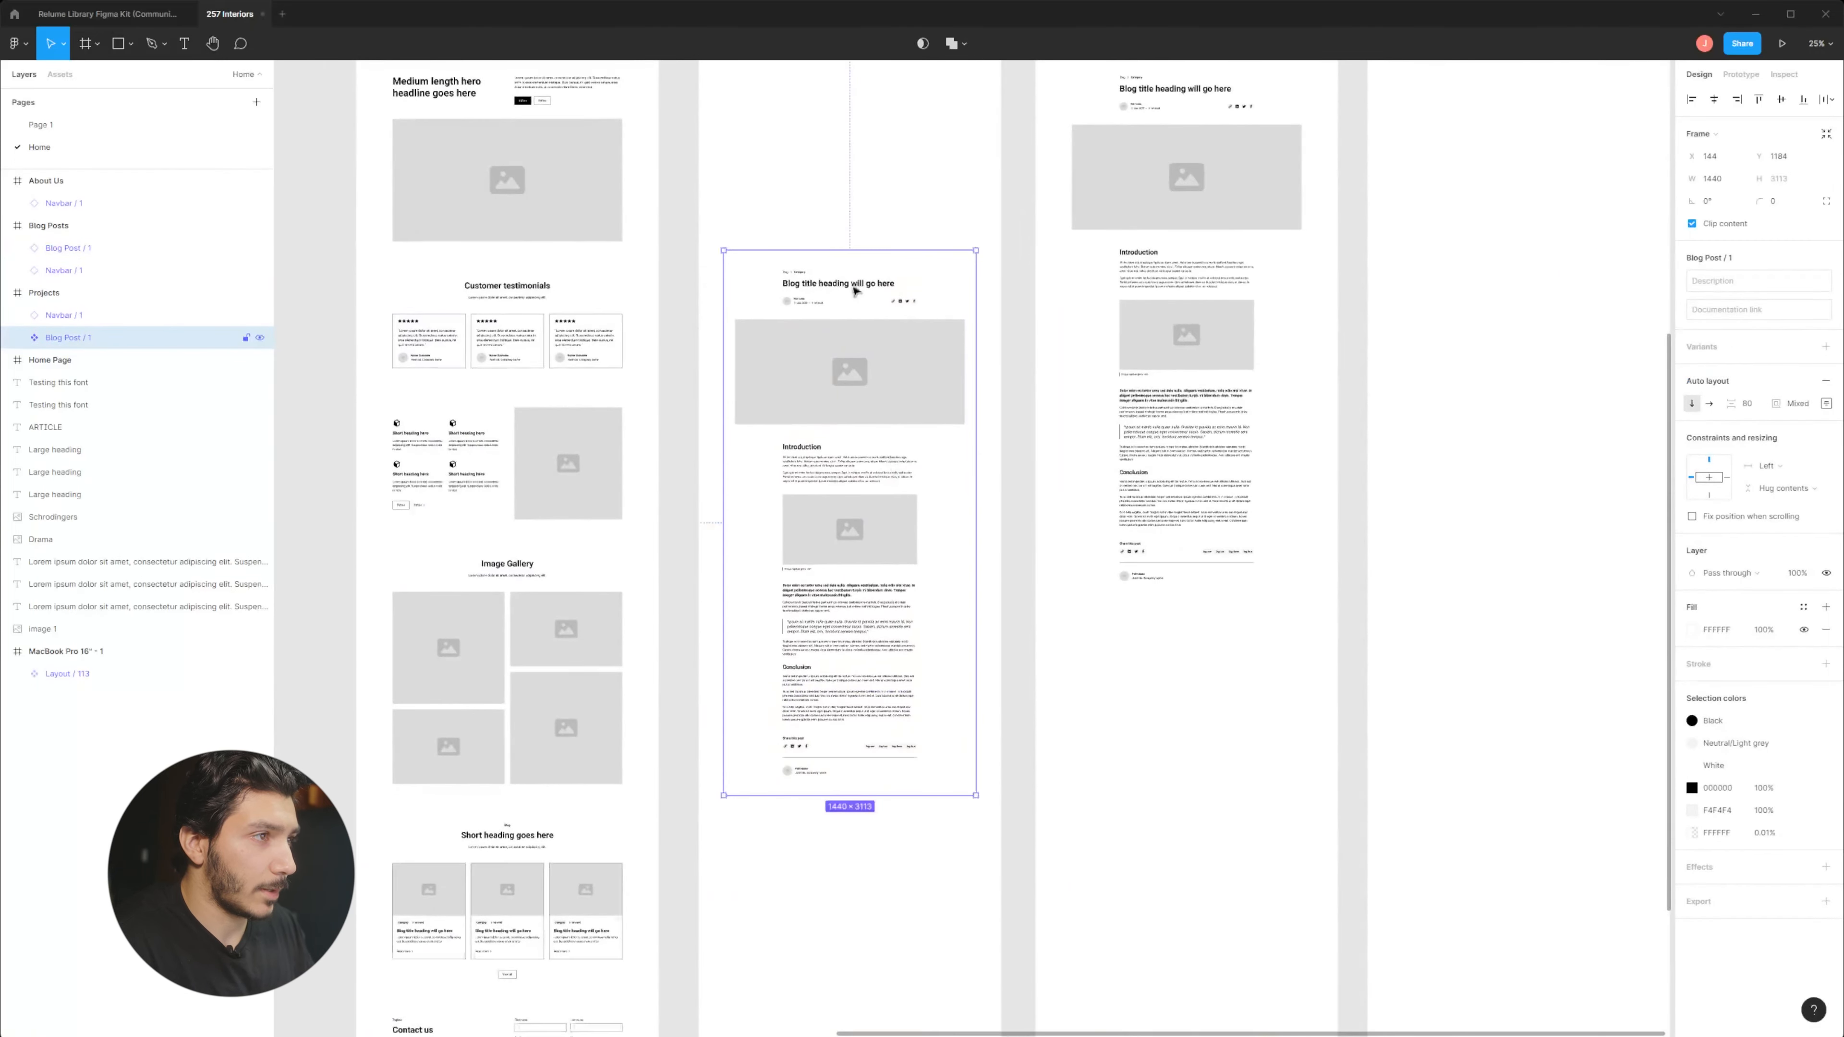
{"action": "scroll", "coordinate": [869, 332], "scroll_direction": "up", "scroll_amount": 3}
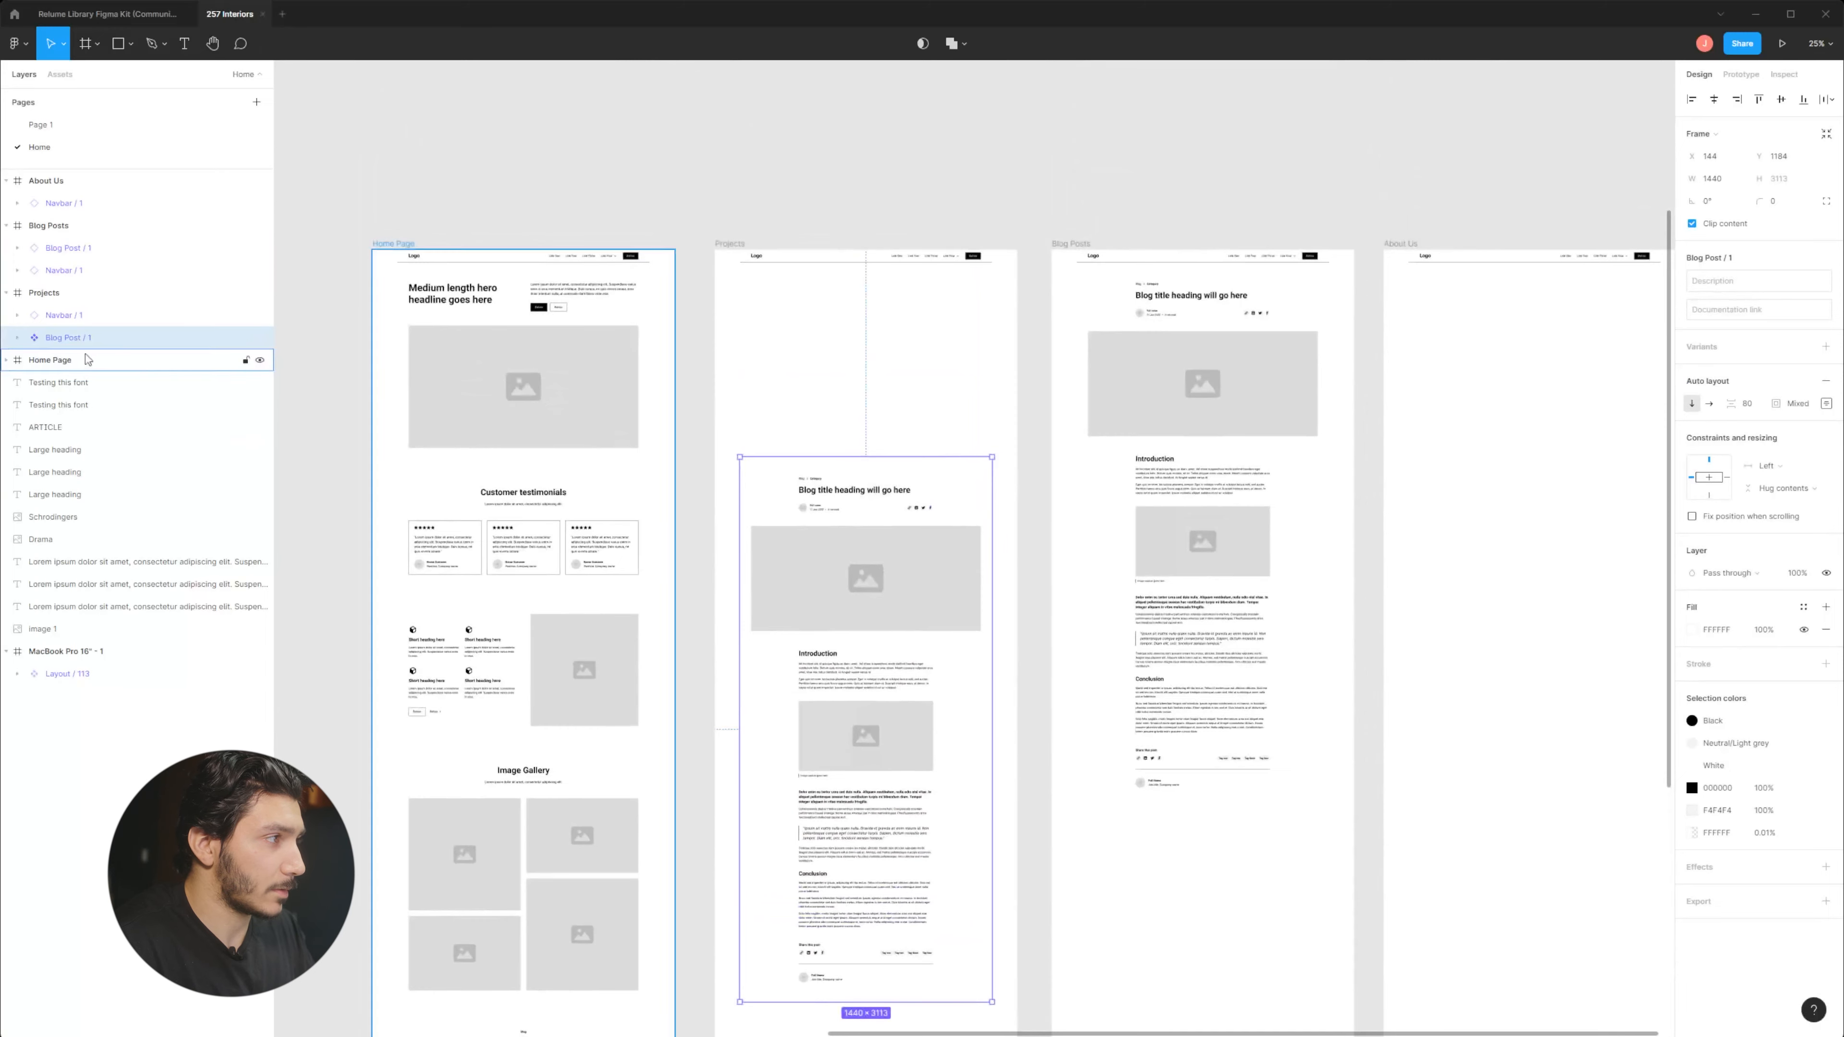
Go to the Relume library's Gallery page and compare the image gallery layouts, including Gallery / 8 and Gallery / 11.
{"action": "left_click", "coordinate": [95, 15]}
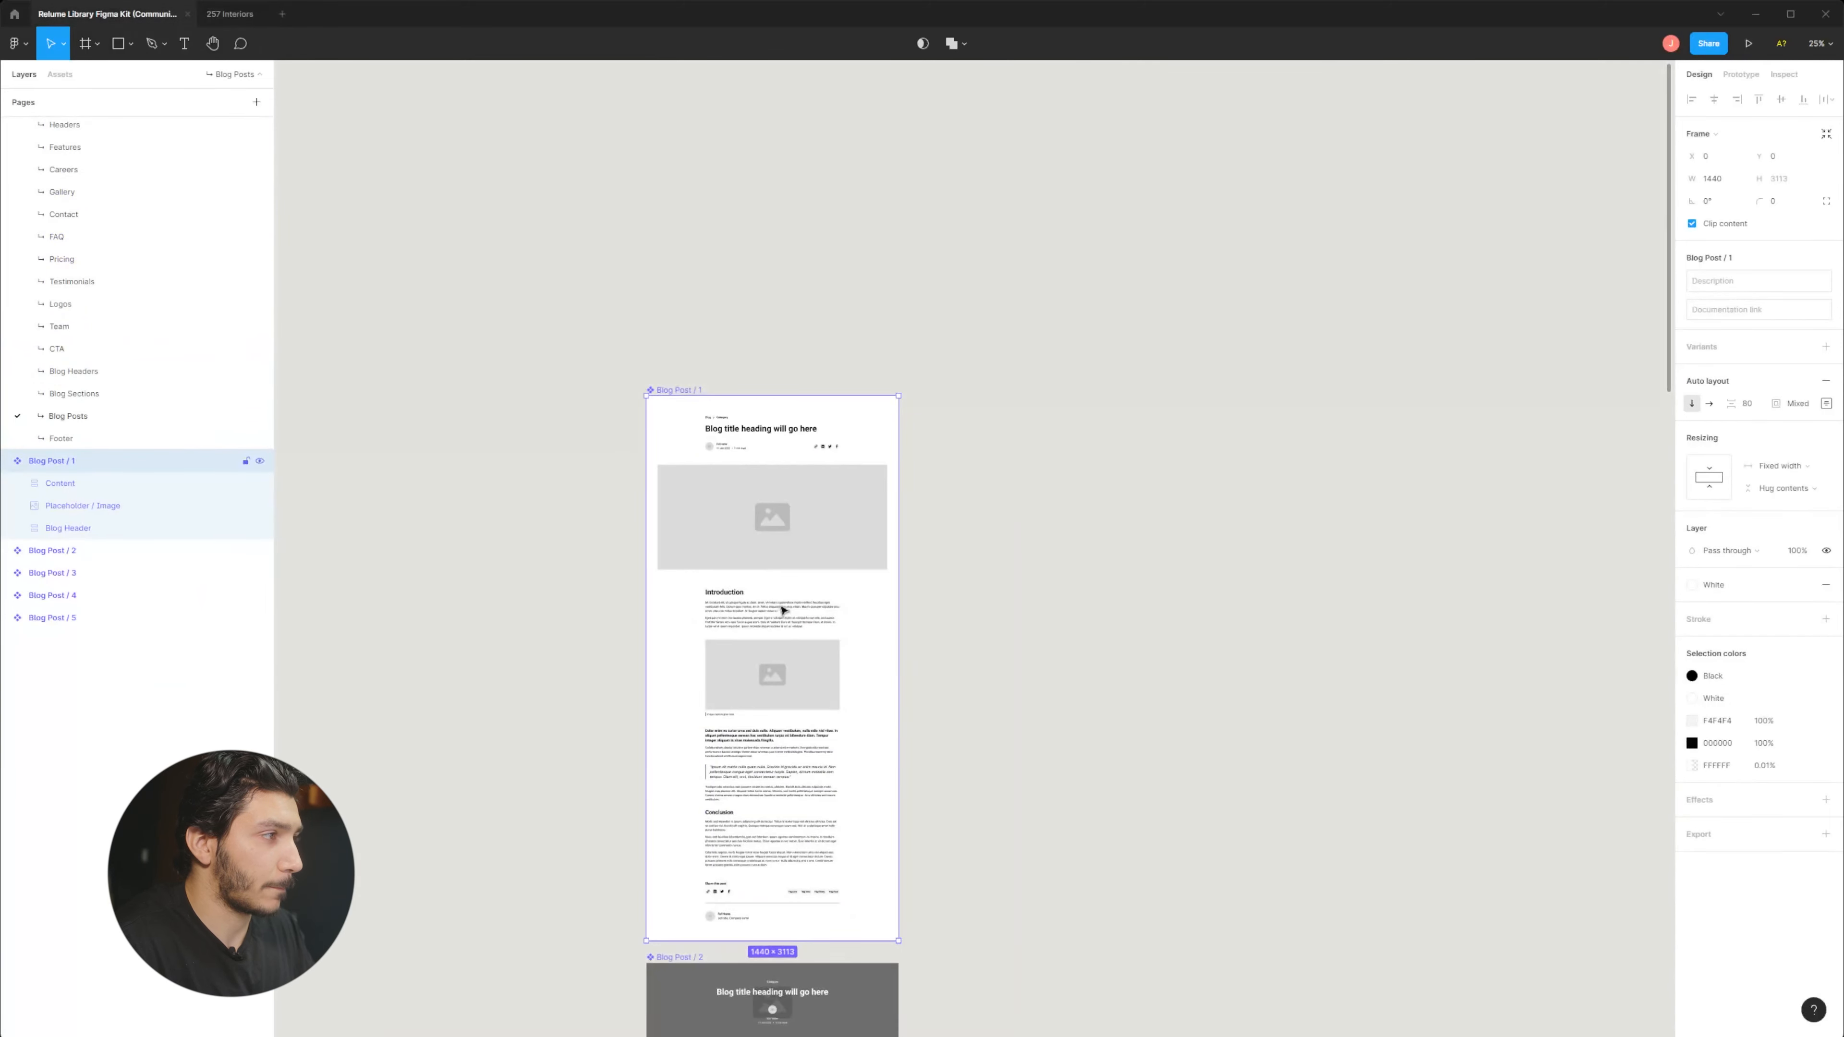
{"action": "left_click", "coordinate": [104, 190]}
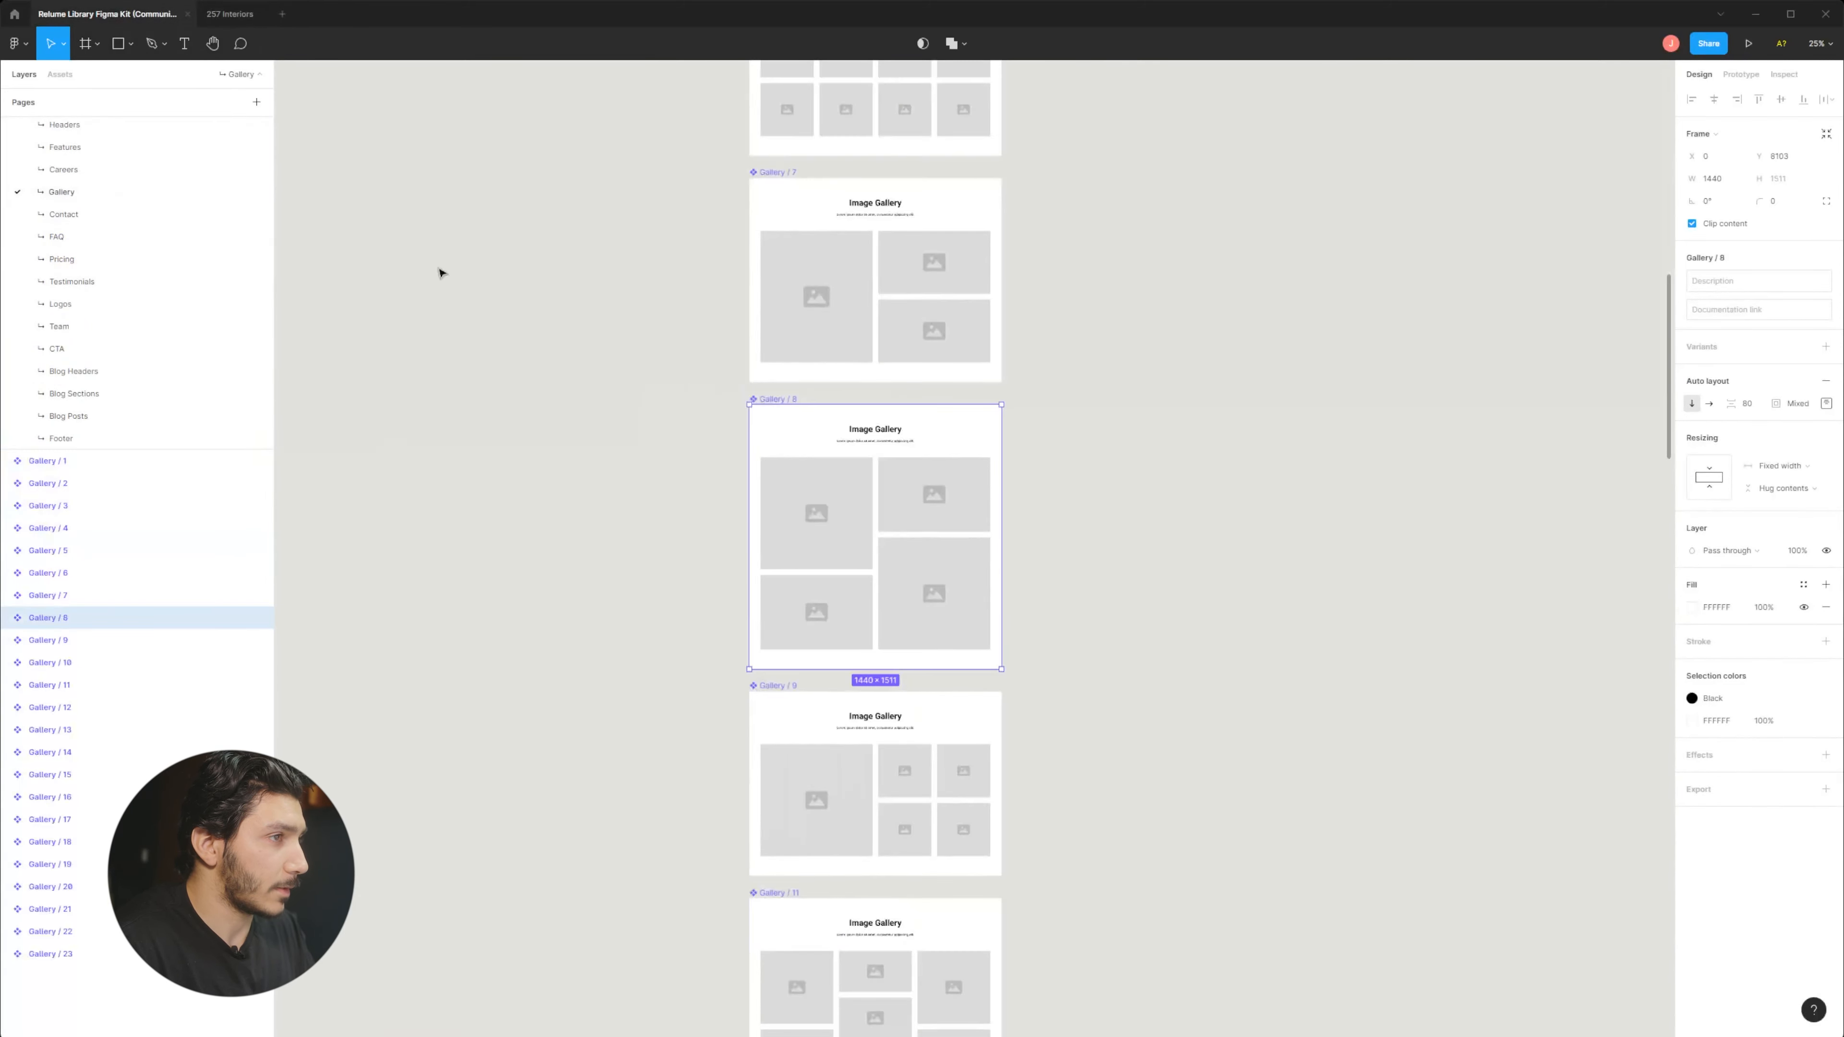
{"action": "scroll", "coordinate": [948, 333], "scroll_direction": "up", "scroll_amount": 3}
{"action": "scroll", "coordinate": [806, 464], "scroll_direction": "down", "scroll_amount": 6}
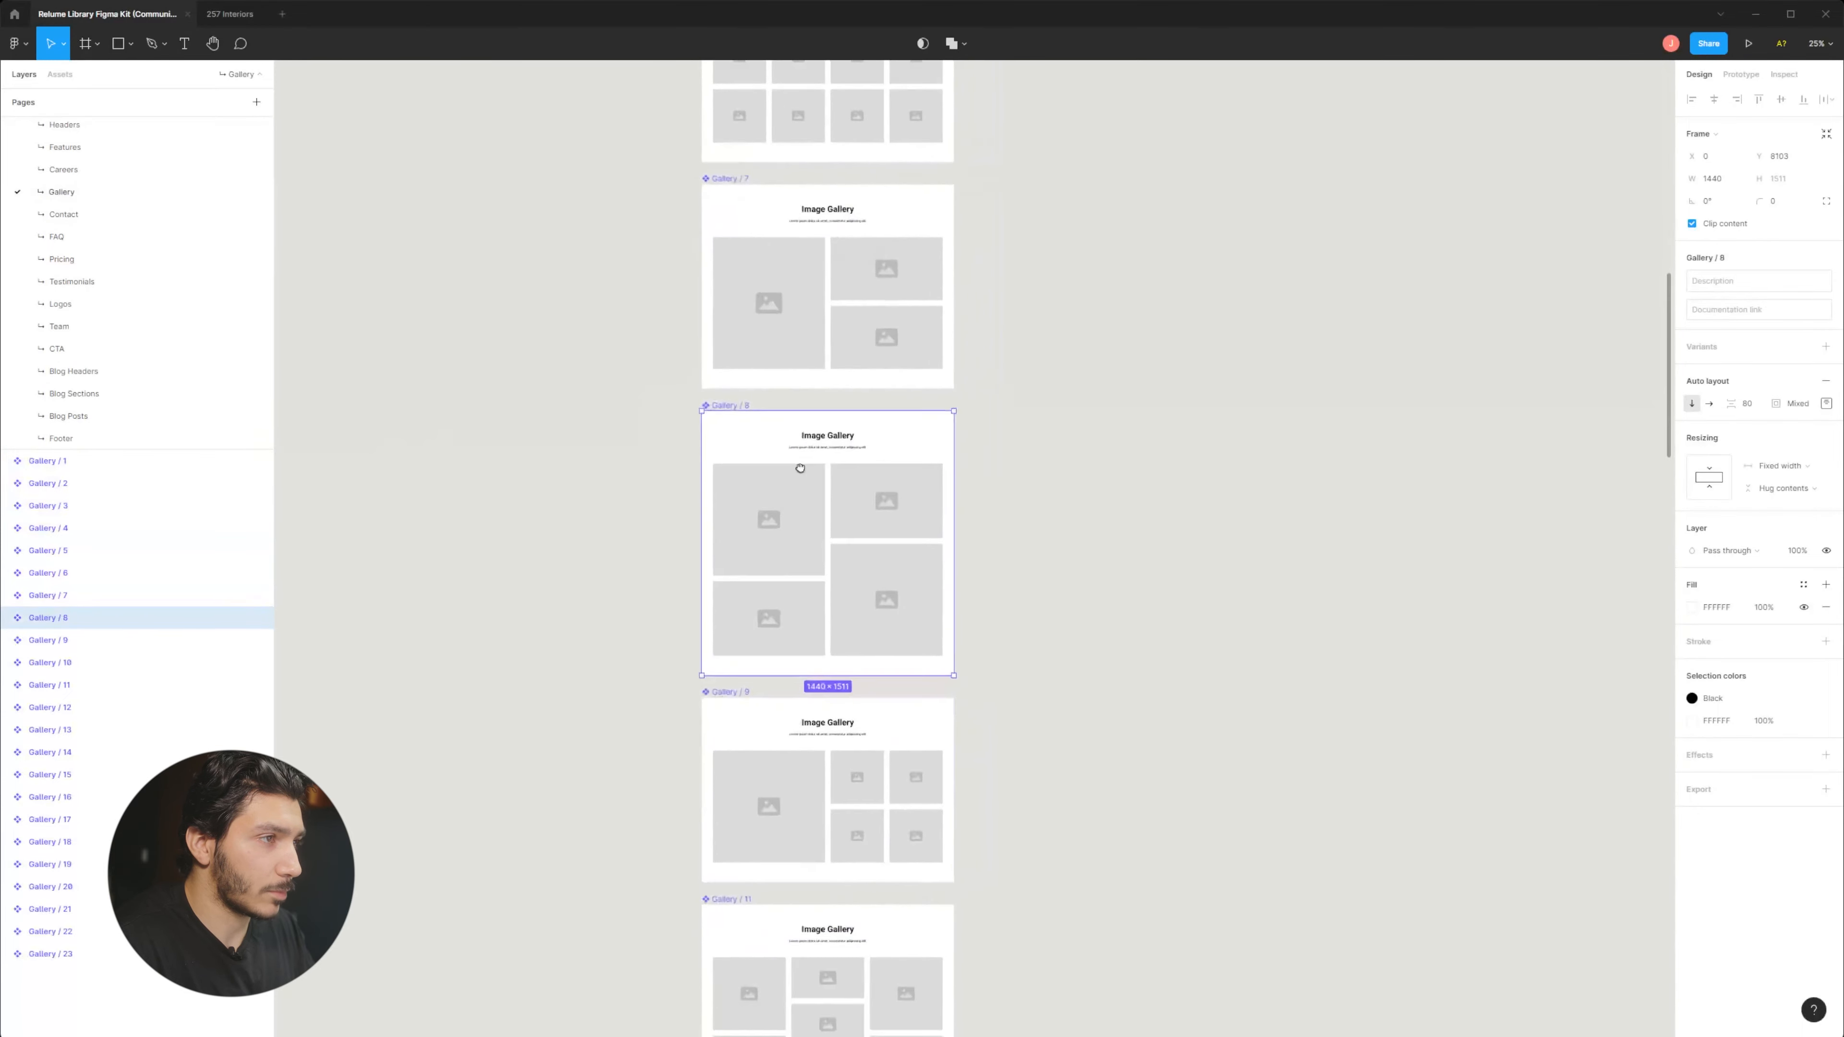
{"action": "scroll", "coordinate": [813, 315], "scroll_direction": "down", "scroll_amount": 6}
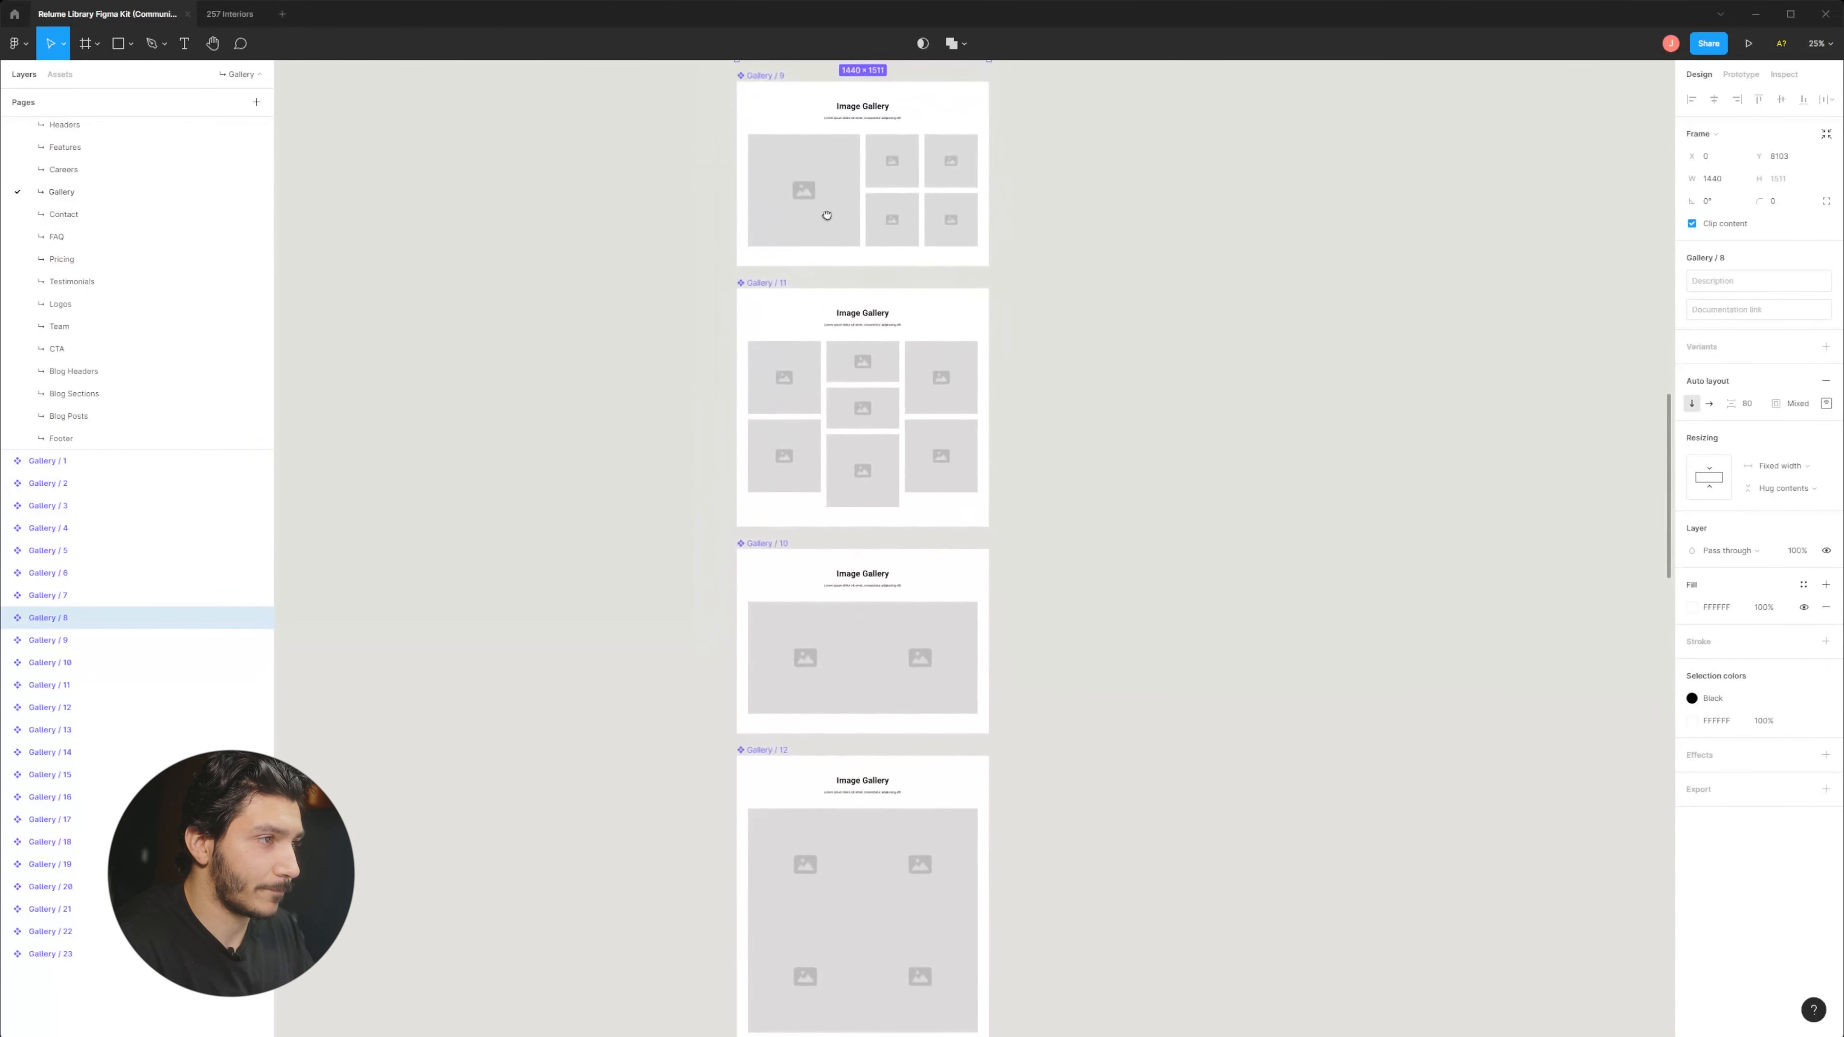
{"action": "left_click", "coordinate": [805, 352]}
{"action": "scroll", "coordinate": [839, 606], "scroll_direction": "down", "scroll_amount": 5}
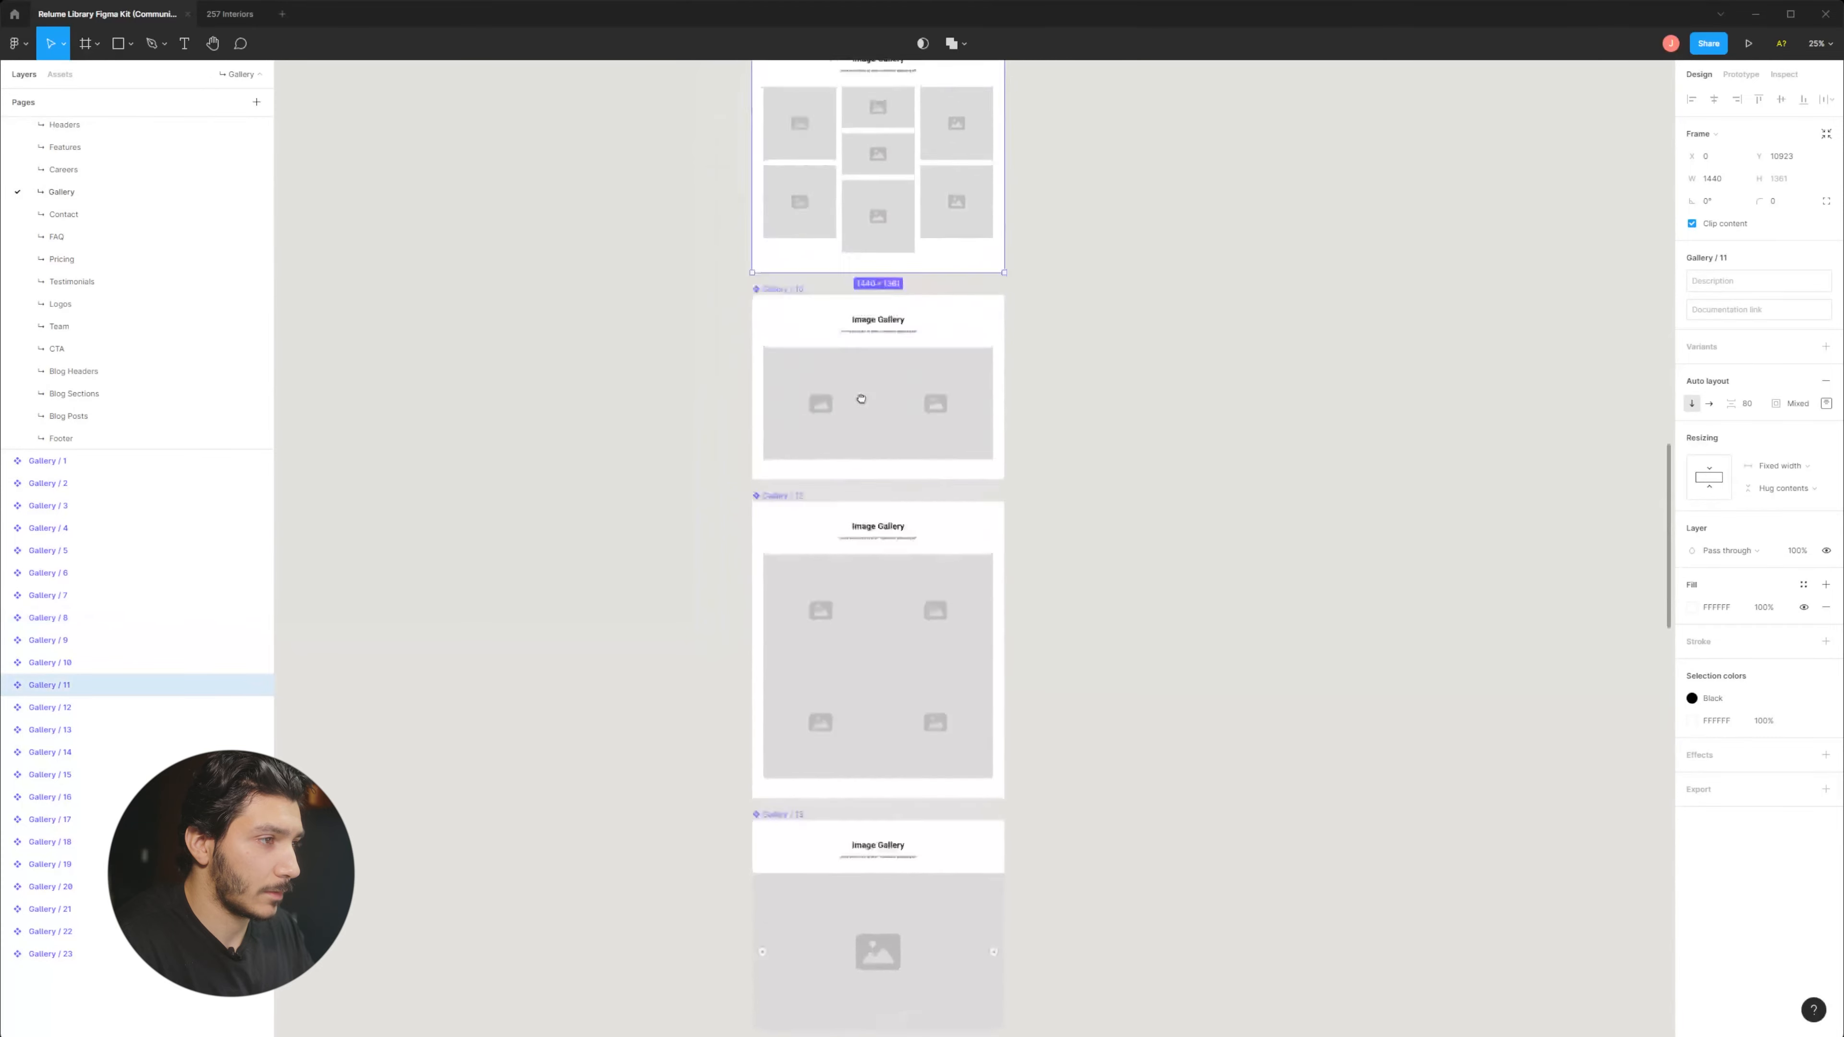
{"action": "scroll", "coordinate": [835, 508], "scroll_direction": "up", "scroll_amount": 7}
{"action": "scroll", "coordinate": [813, 436], "scroll_direction": "up", "scroll_amount": 6}
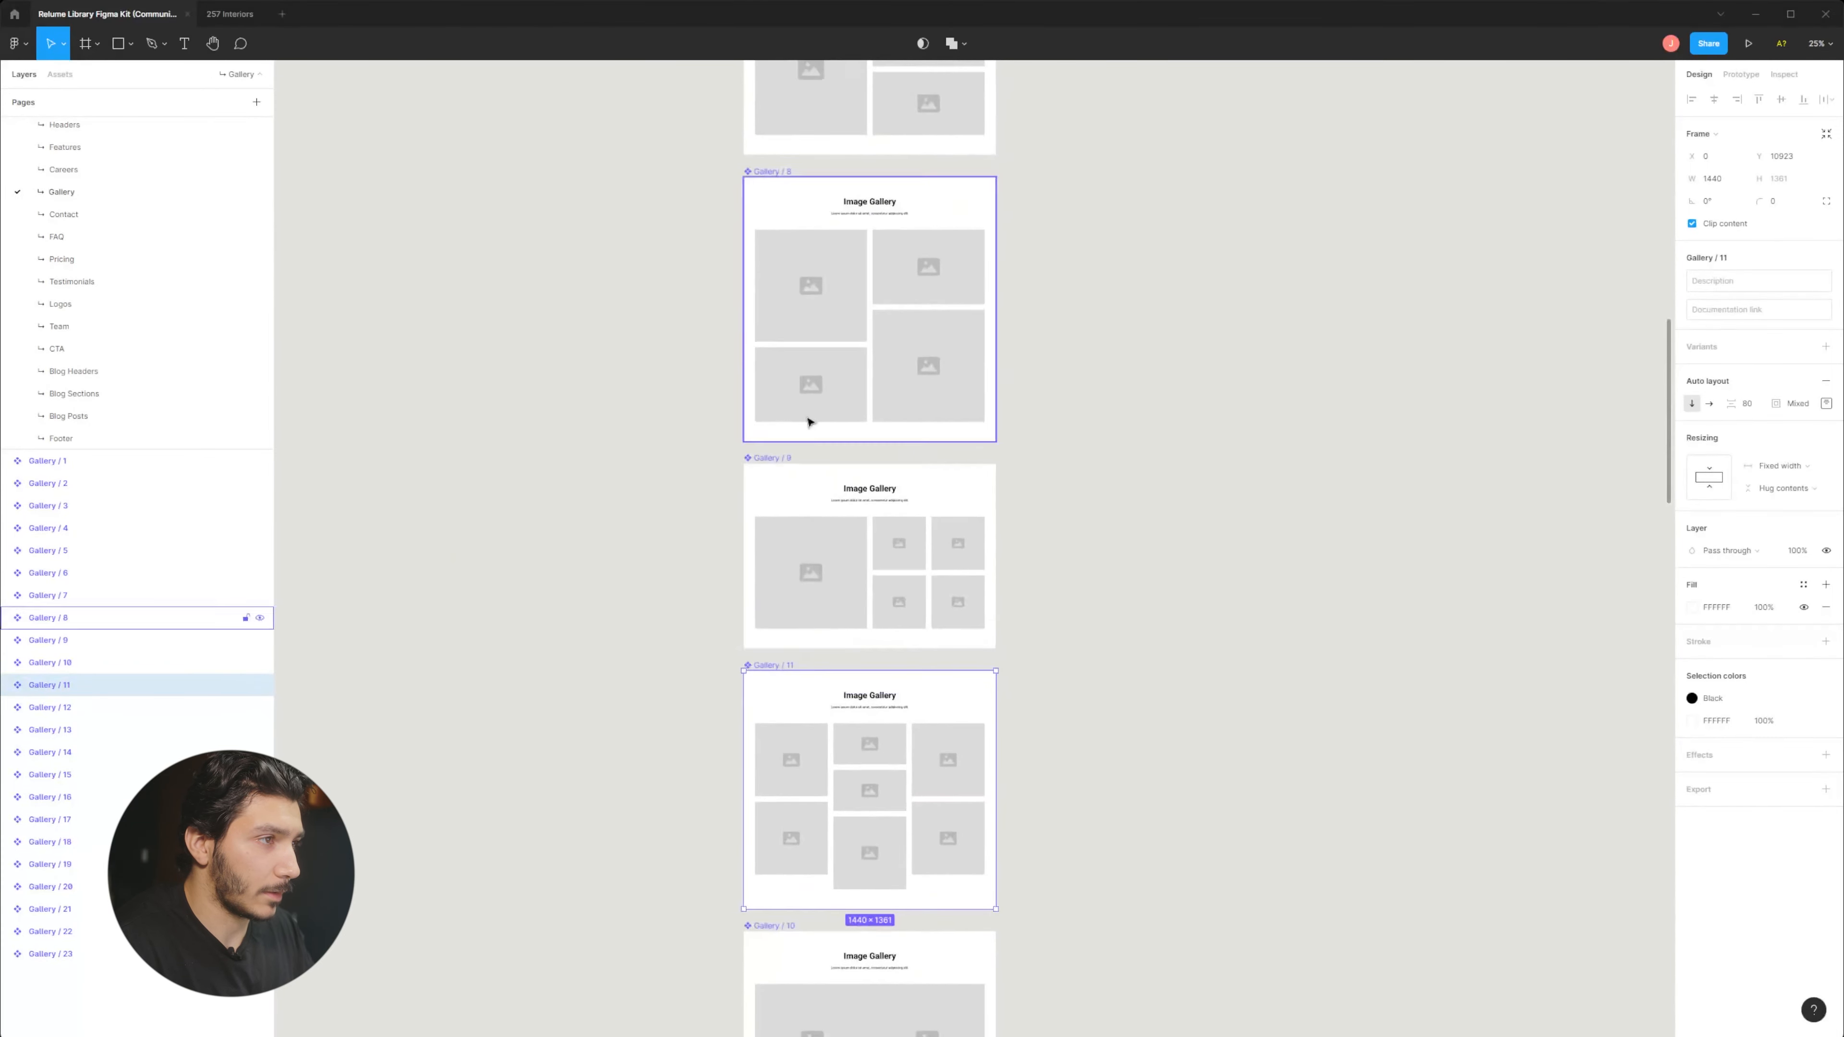
Copy the Gallery / 8 component, checking it against the neighbouring gallery layouts.
{"action": "left_click", "coordinate": [819, 457]}
{"action": "scroll", "coordinate": [798, 537], "scroll_direction": "up", "scroll_amount": 2}
{"action": "scroll", "coordinate": [784, 617], "scroll_direction": "up", "scroll_amount": 10}
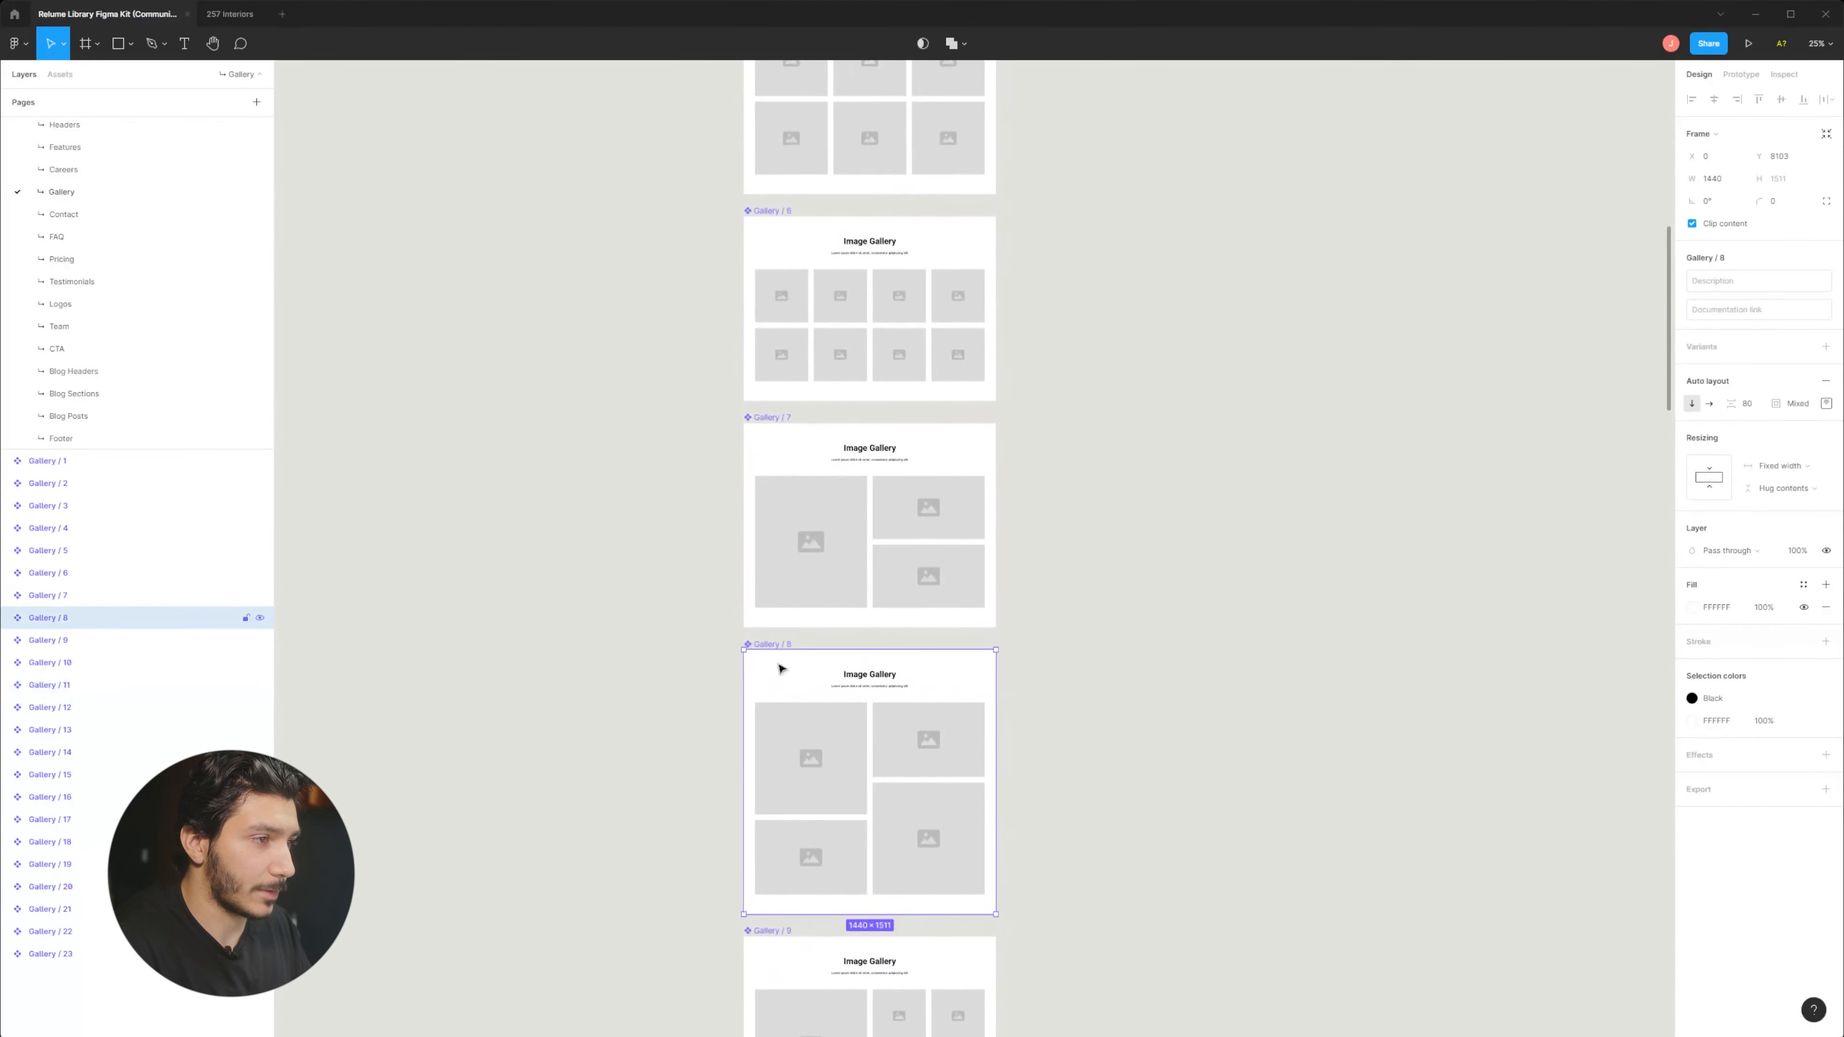
{"action": "scroll", "coordinate": [798, 509], "scroll_direction": "down", "scroll_amount": 10}
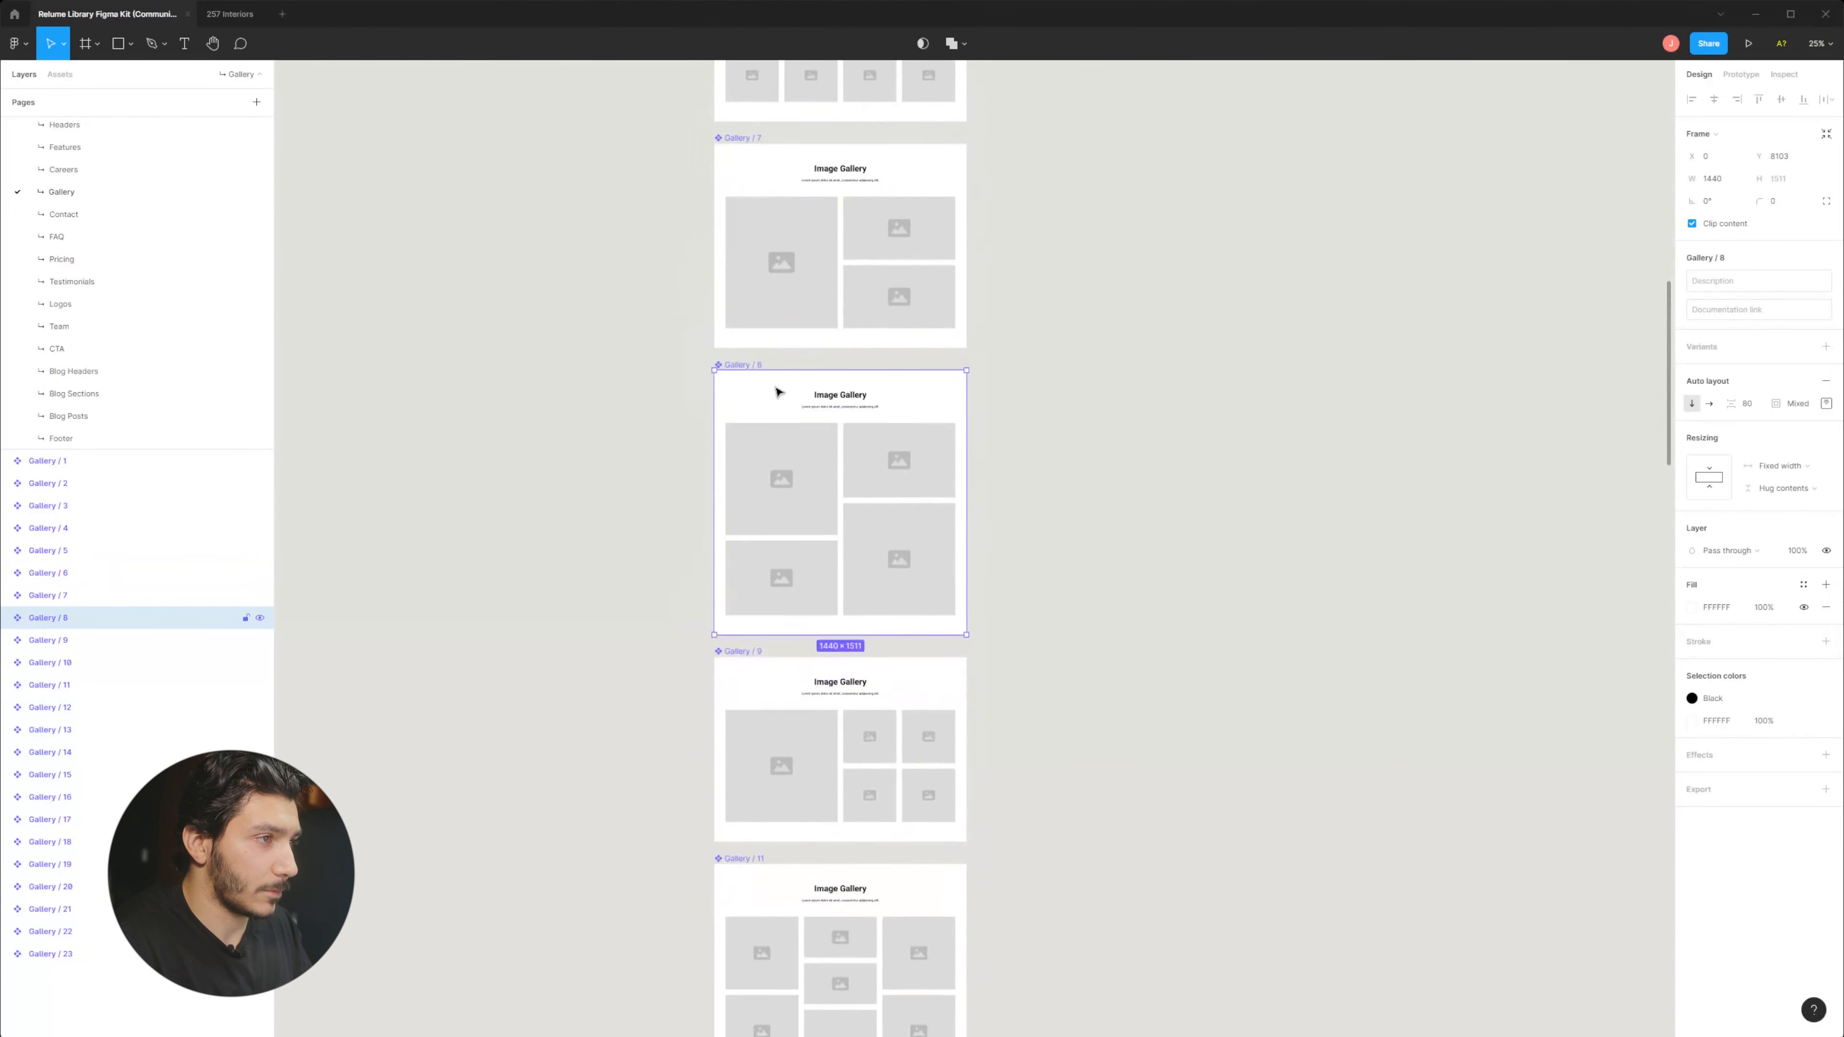
Return to the 257 Interiors file, paste Gallery / 8 and move the Projects frame's Blog Post / 1 down to Y 2098.
{"action": "left_click", "coordinate": [230, 14]}
{"action": "key", "text": "ctrl+v"}
{"action": "scroll", "coordinate": [912, 764], "scroll_direction": "up", "scroll_amount": 3}
{"action": "left_click_drag", "start_coordinate": [952, 506], "coordinate": [952, 826]}
Nest Gallery / 8 inside the Projects frame and position it centred directly beneath the navbar at X 144, Y 72.
{"action": "left_click_drag", "start_coordinate": [916, 465], "coordinate": [930, 654]}
{"action": "left_click_drag", "start_coordinate": [902, 416], "coordinate": [894, 483]}
{"action": "left_click_drag", "start_coordinate": [886, 363], "coordinate": [863, 577]}
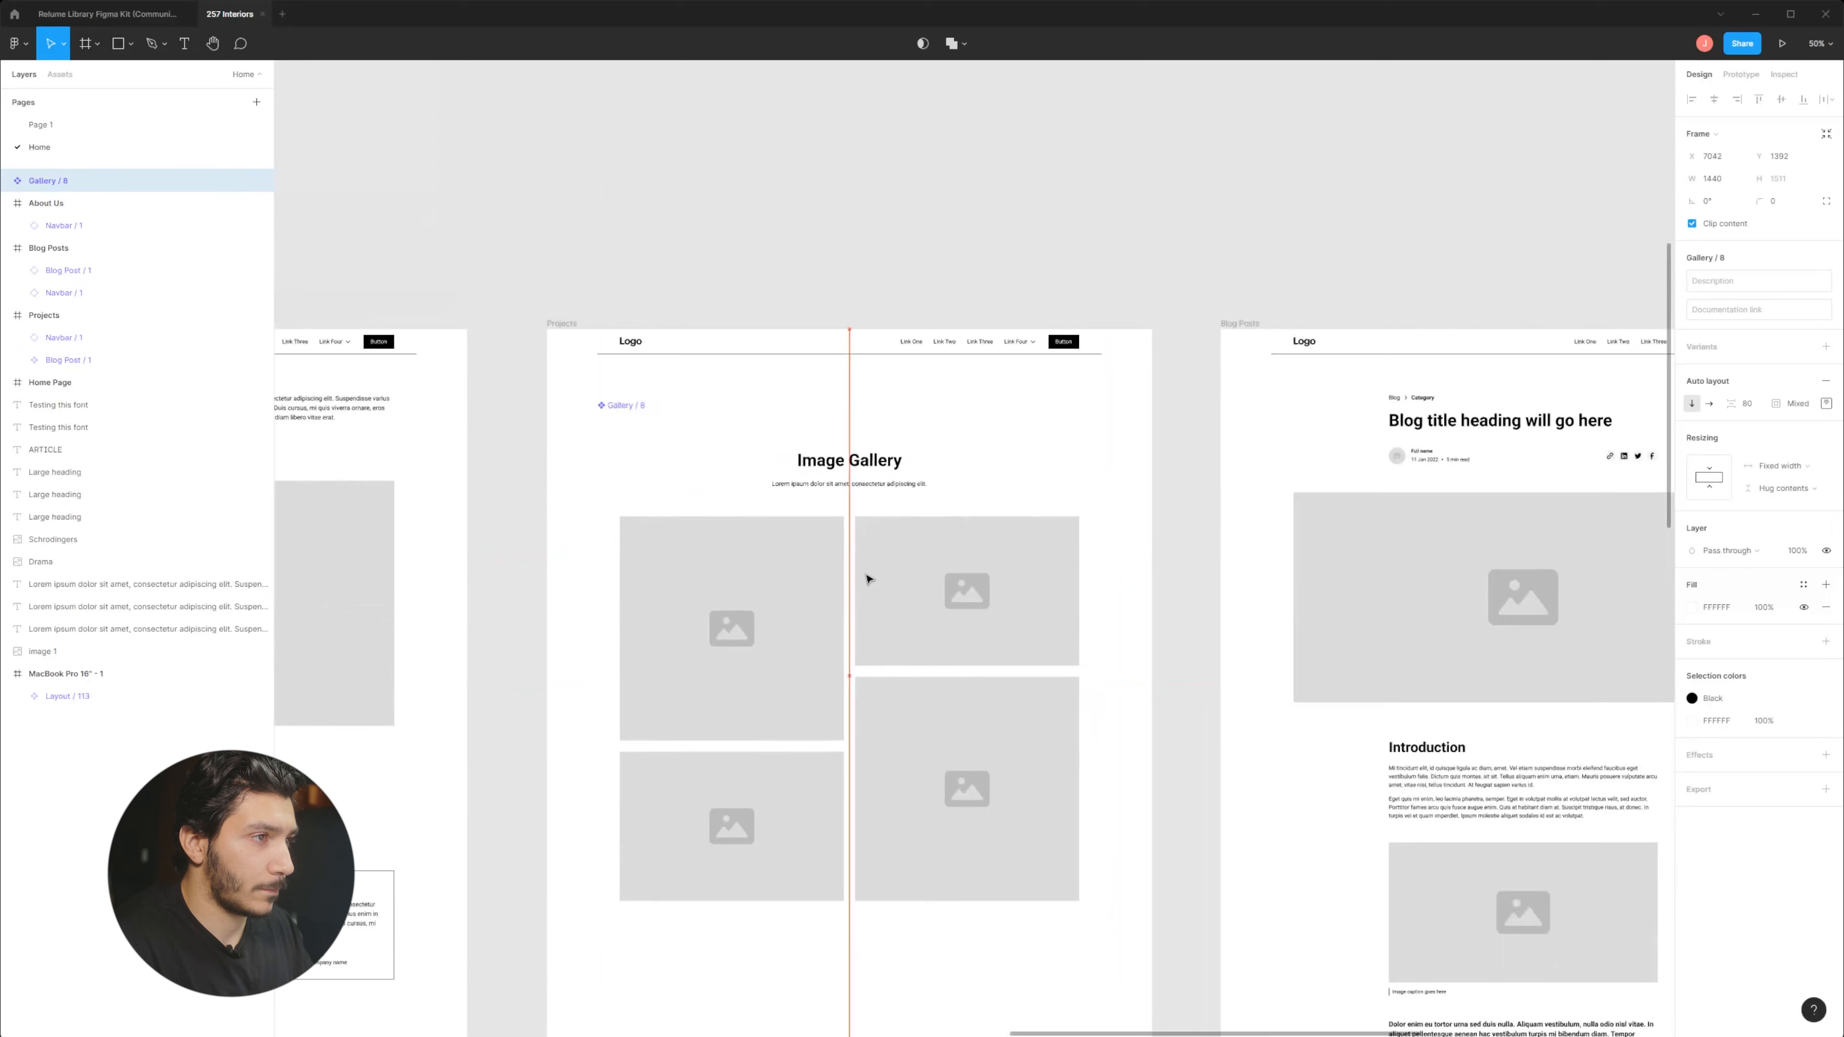
{"action": "left_click_drag", "start_coordinate": [864, 639], "coordinate": [855, 602]}
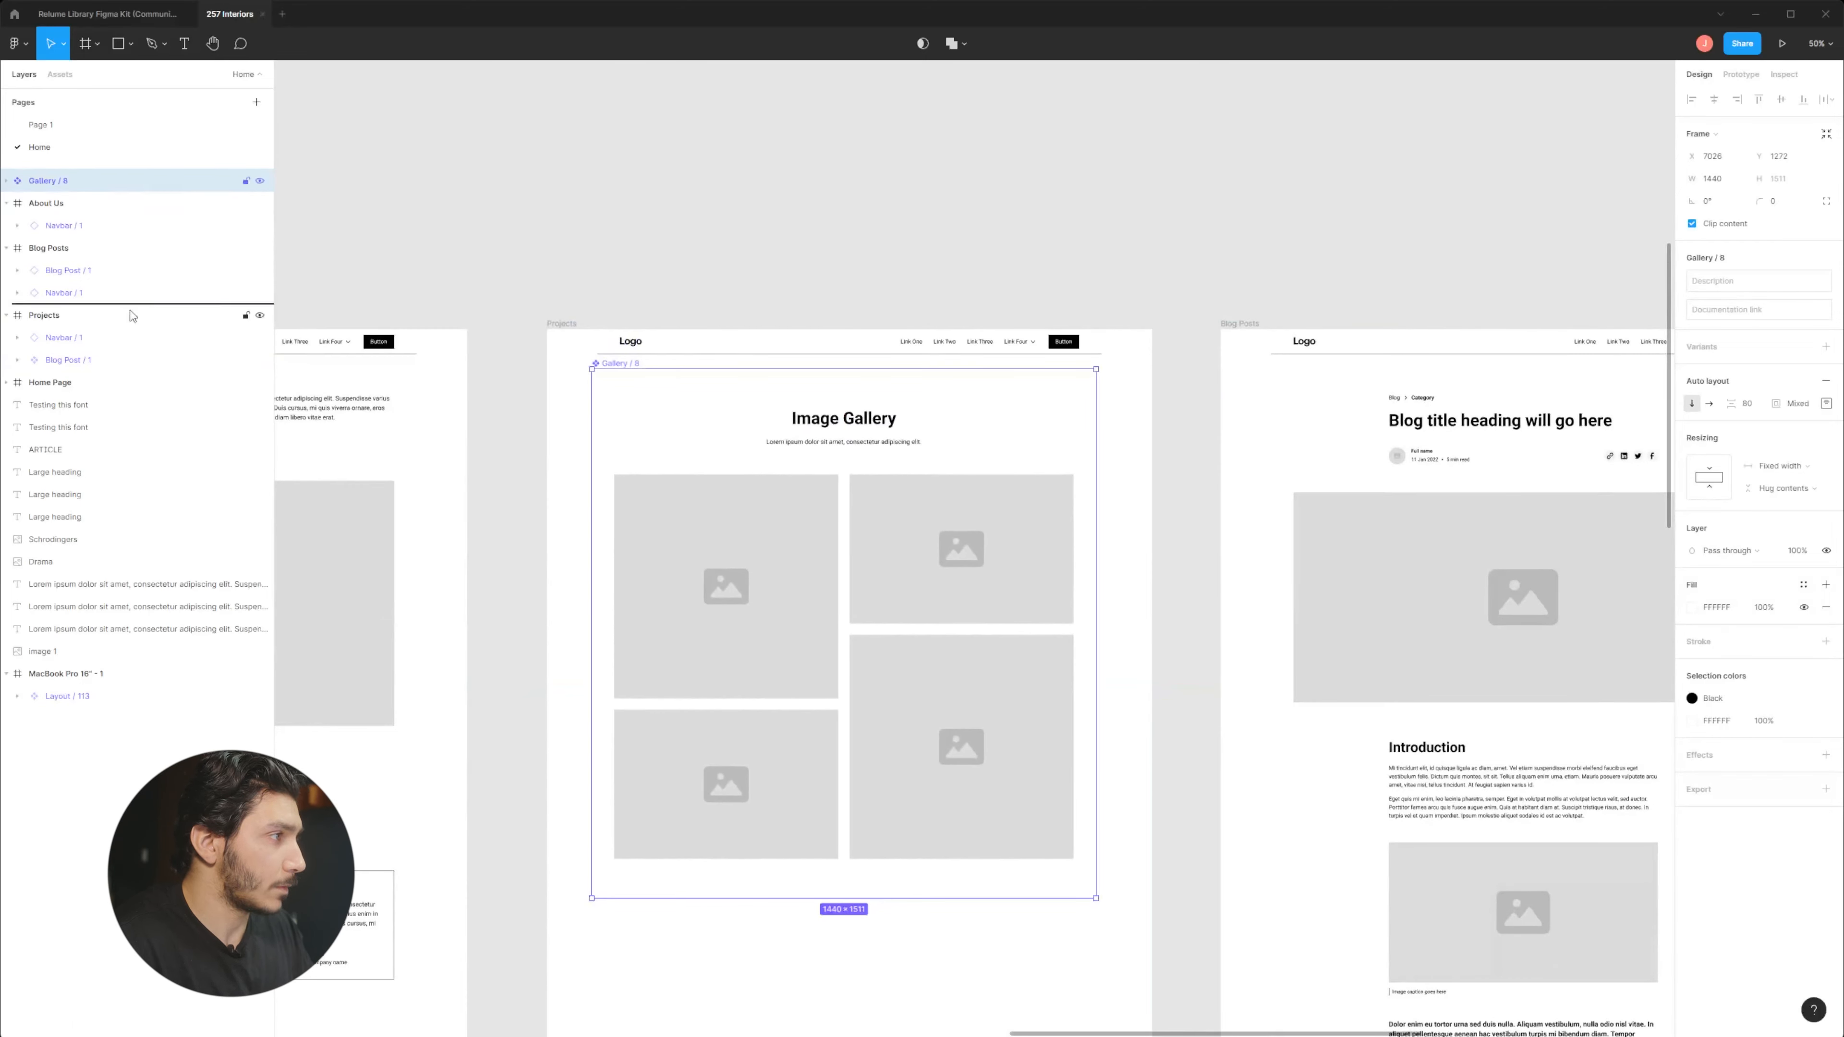
{"action": "left_click_drag", "start_coordinate": [133, 373], "coordinate": [136, 359]}
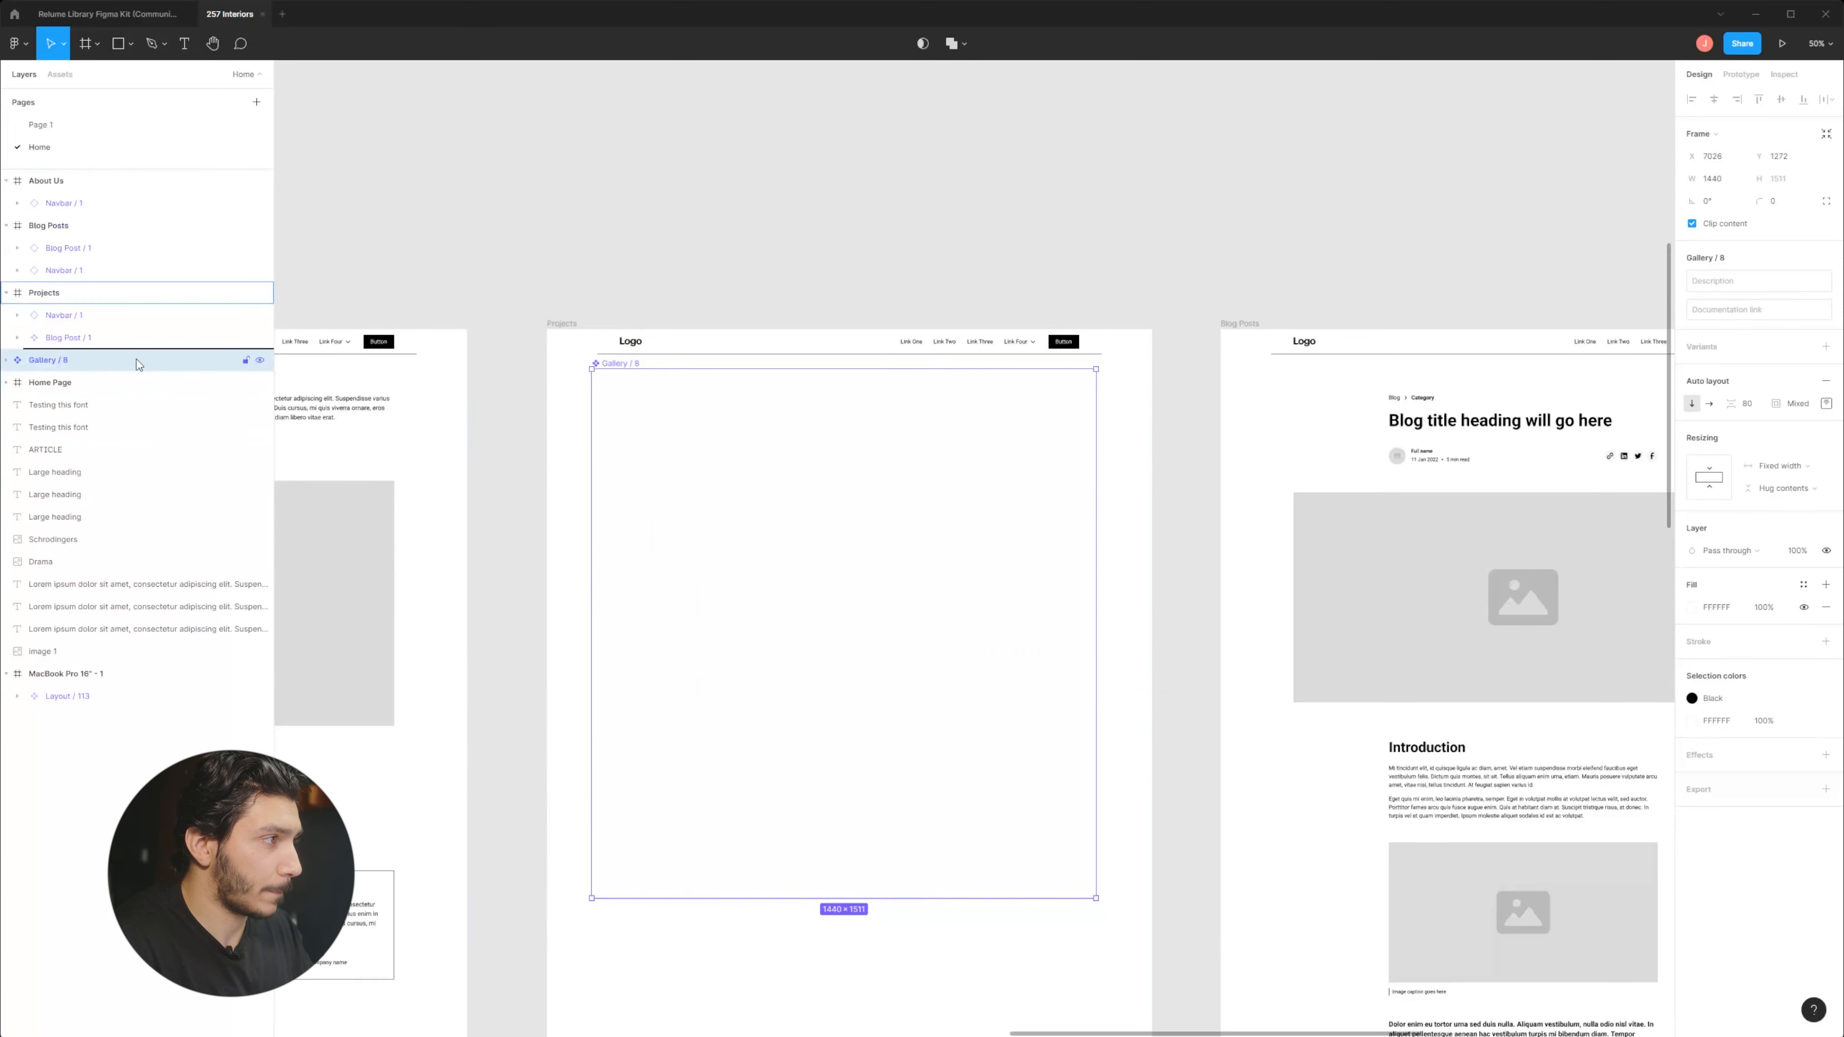
{"action": "mouse_move", "coordinate": [917, 437]}
{"action": "left_mouse_down"}
{"action": "mouse_move", "coordinate": [926, 417]}
{"action": "mouse_move", "coordinate": [922, 433]}
{"action": "left_mouse_up"}
Copy the Content group with the four-image grid from Gallery / 8 in the Projects frame.
{"action": "scroll", "coordinate": [908, 509], "scroll_direction": "down", "scroll_amount": 10}
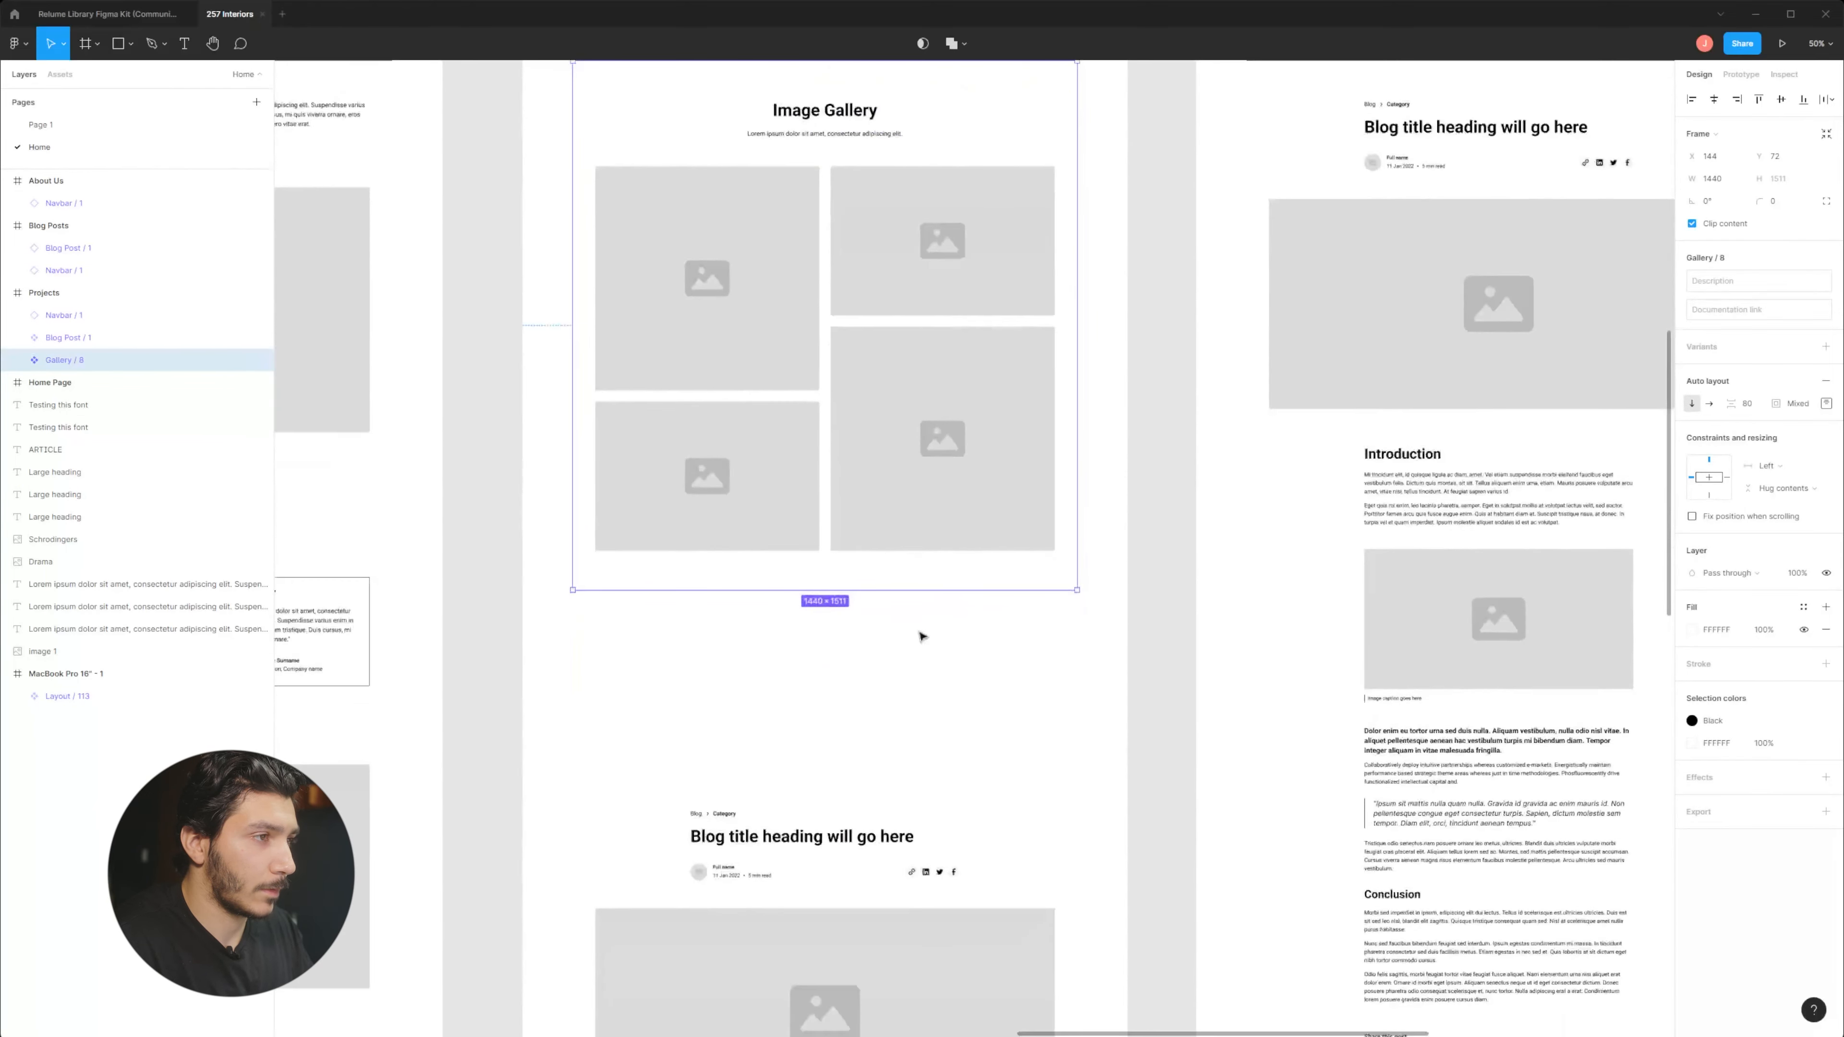
{"action": "scroll", "coordinate": [897, 713], "scroll_direction": "up", "scroll_amount": 8}
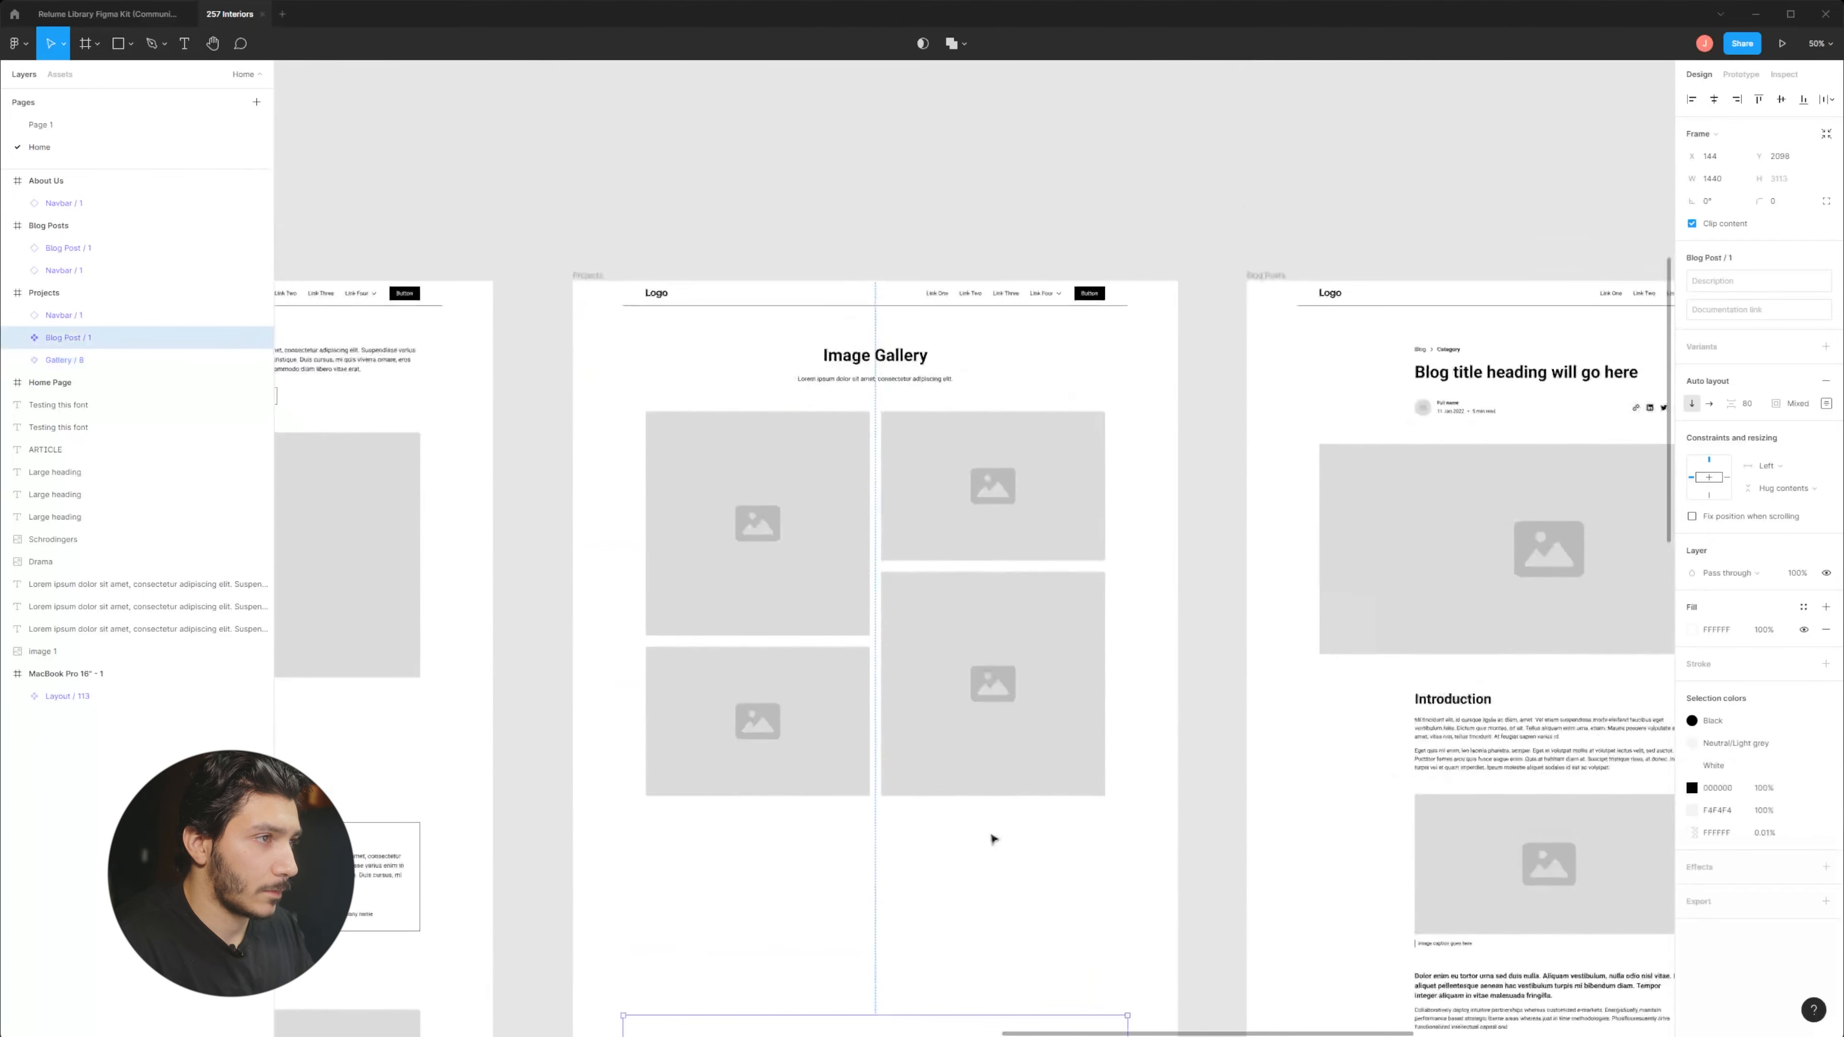
{"action": "scroll", "coordinate": [973, 841], "scroll_direction": "down", "scroll_amount": 6}
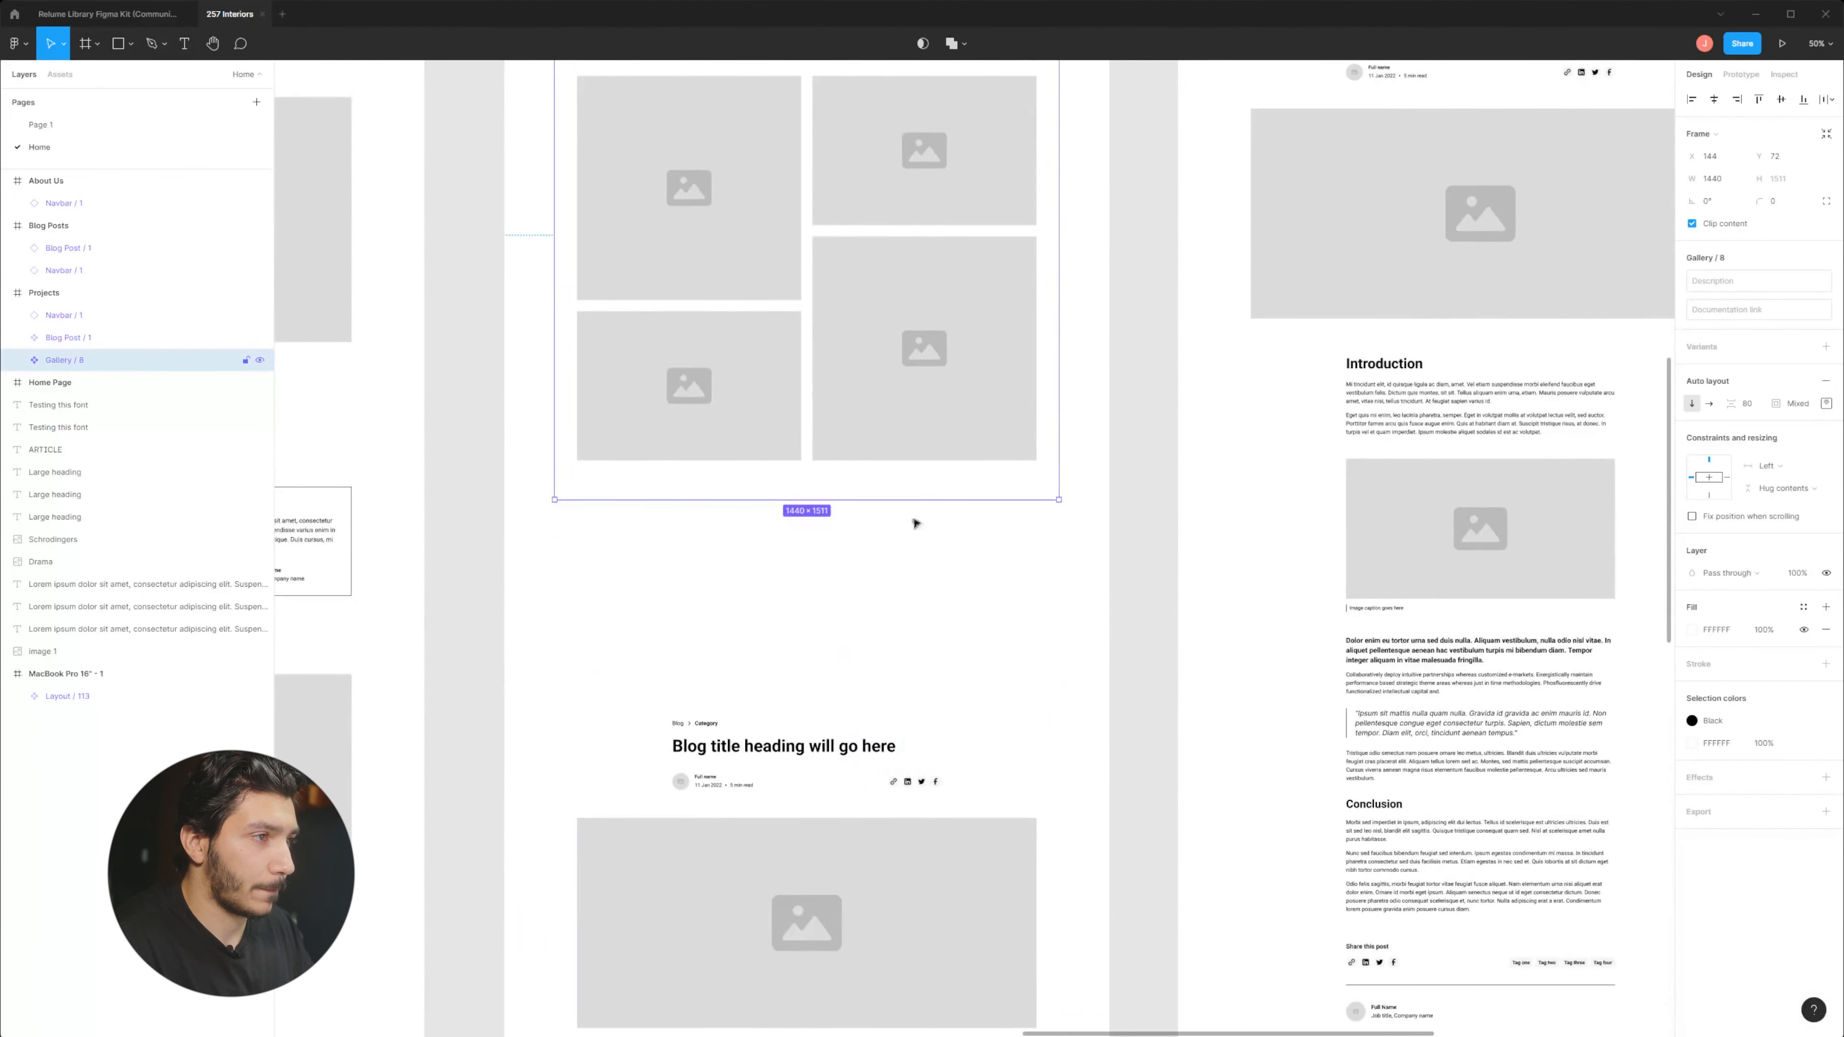
{"action": "left_click", "coordinate": [17, 359]}
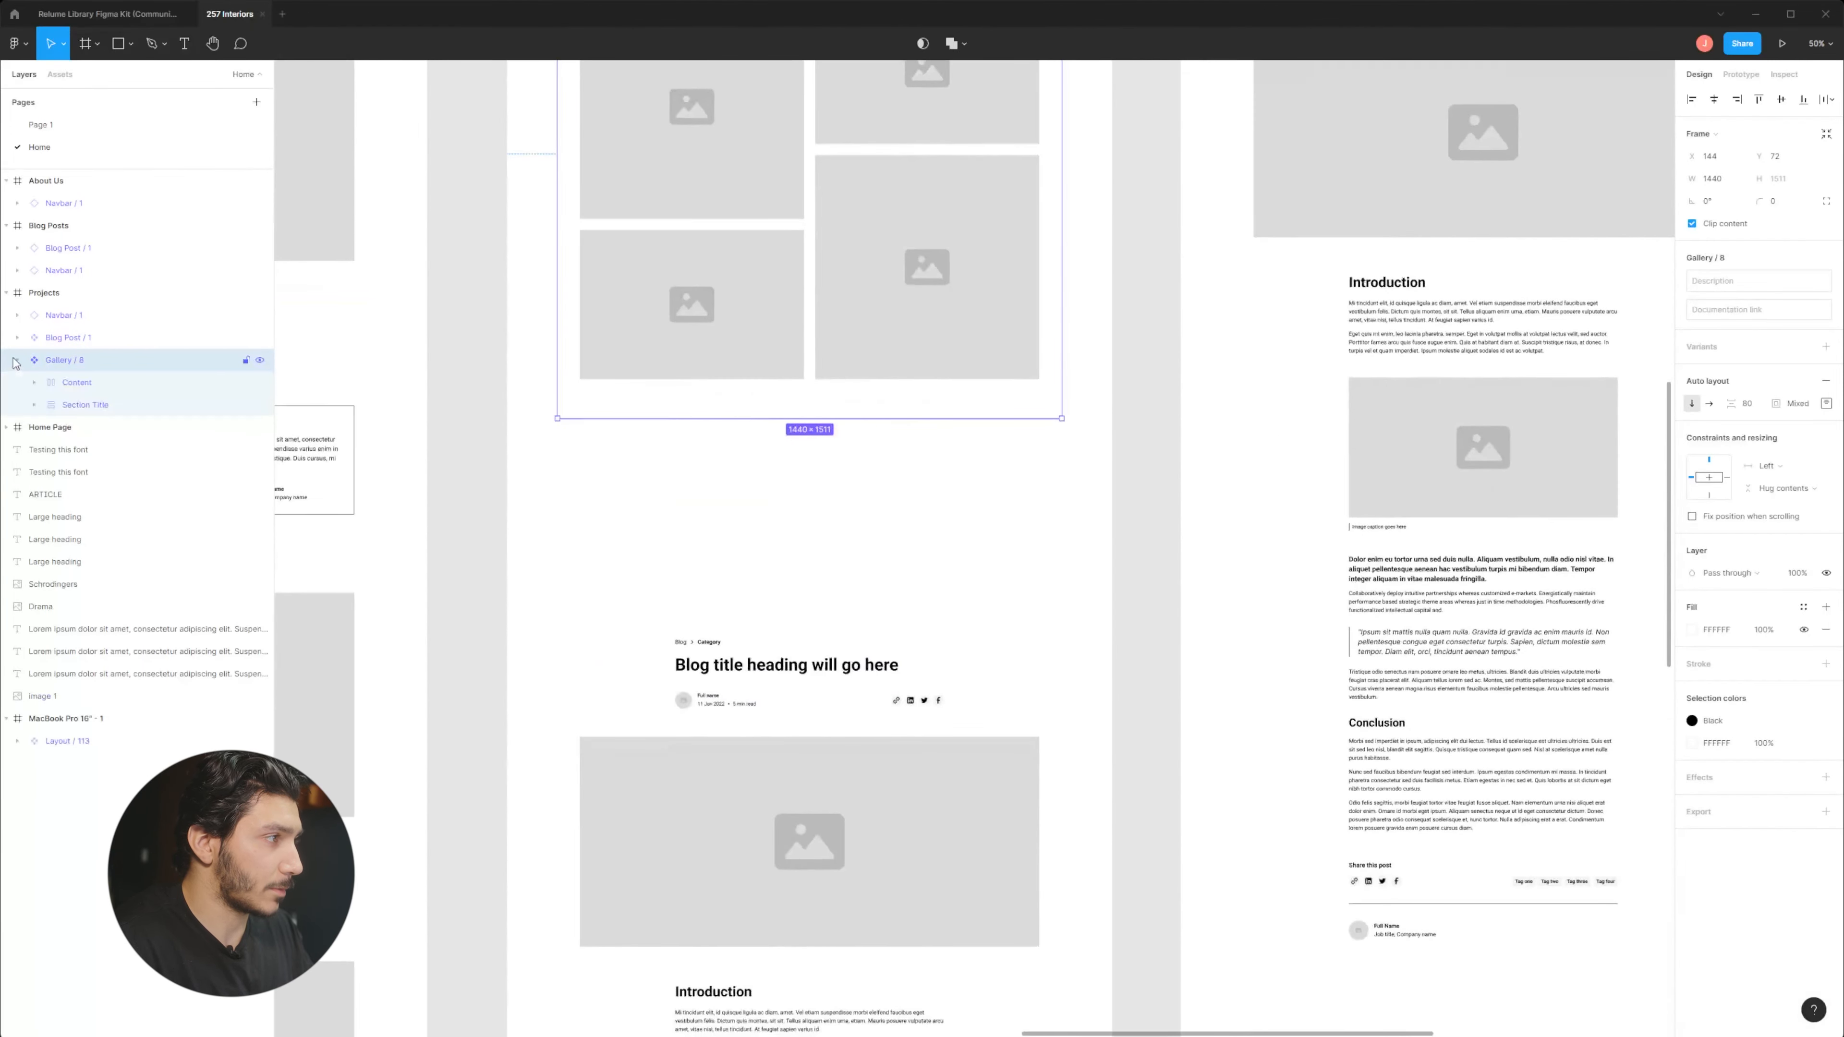
{"action": "left_click", "coordinate": [73, 382]}
{"action": "scroll", "coordinate": [454, 730], "scroll_direction": "up", "scroll_amount": 5}
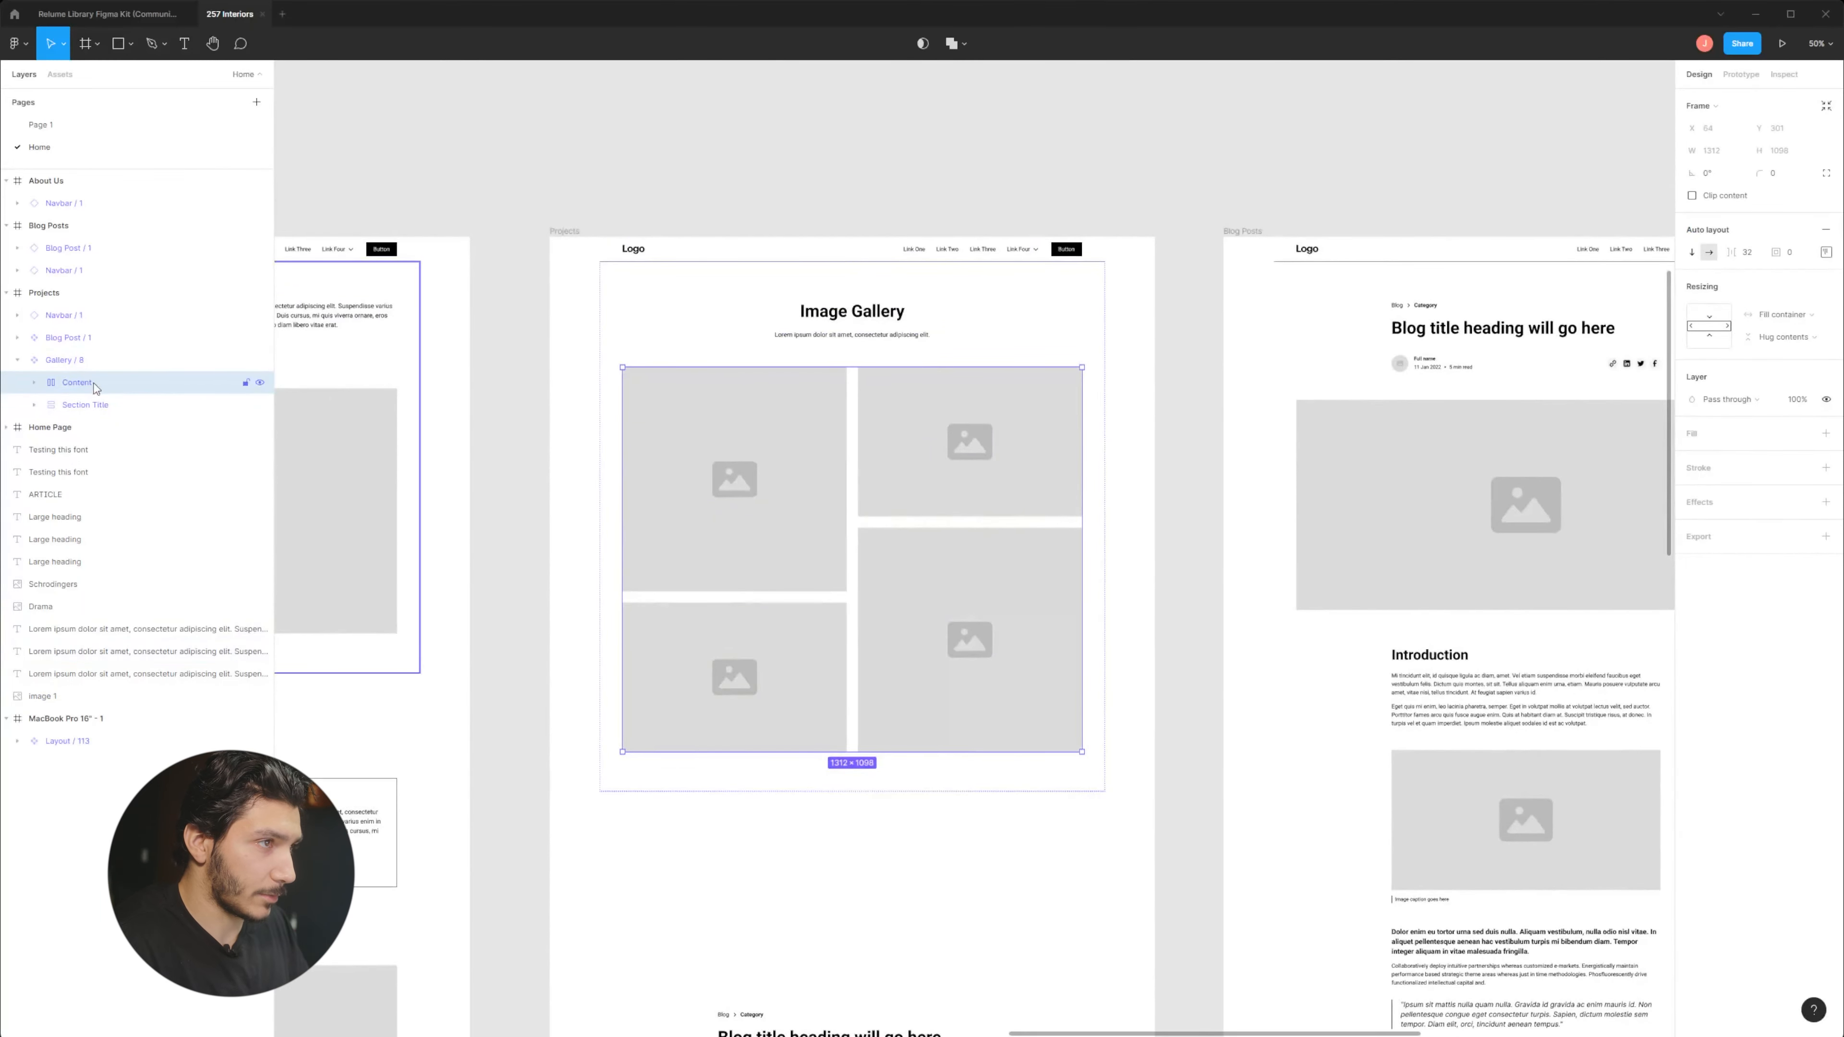
Paste the copied image grid into the Projects frame's Blog Post / 1, between its large placeholder image and the Introduction content.
{"action": "scroll", "coordinate": [731, 598], "scroll_direction": "down", "scroll_amount": 8}
{"action": "left_click", "coordinate": [731, 598]}
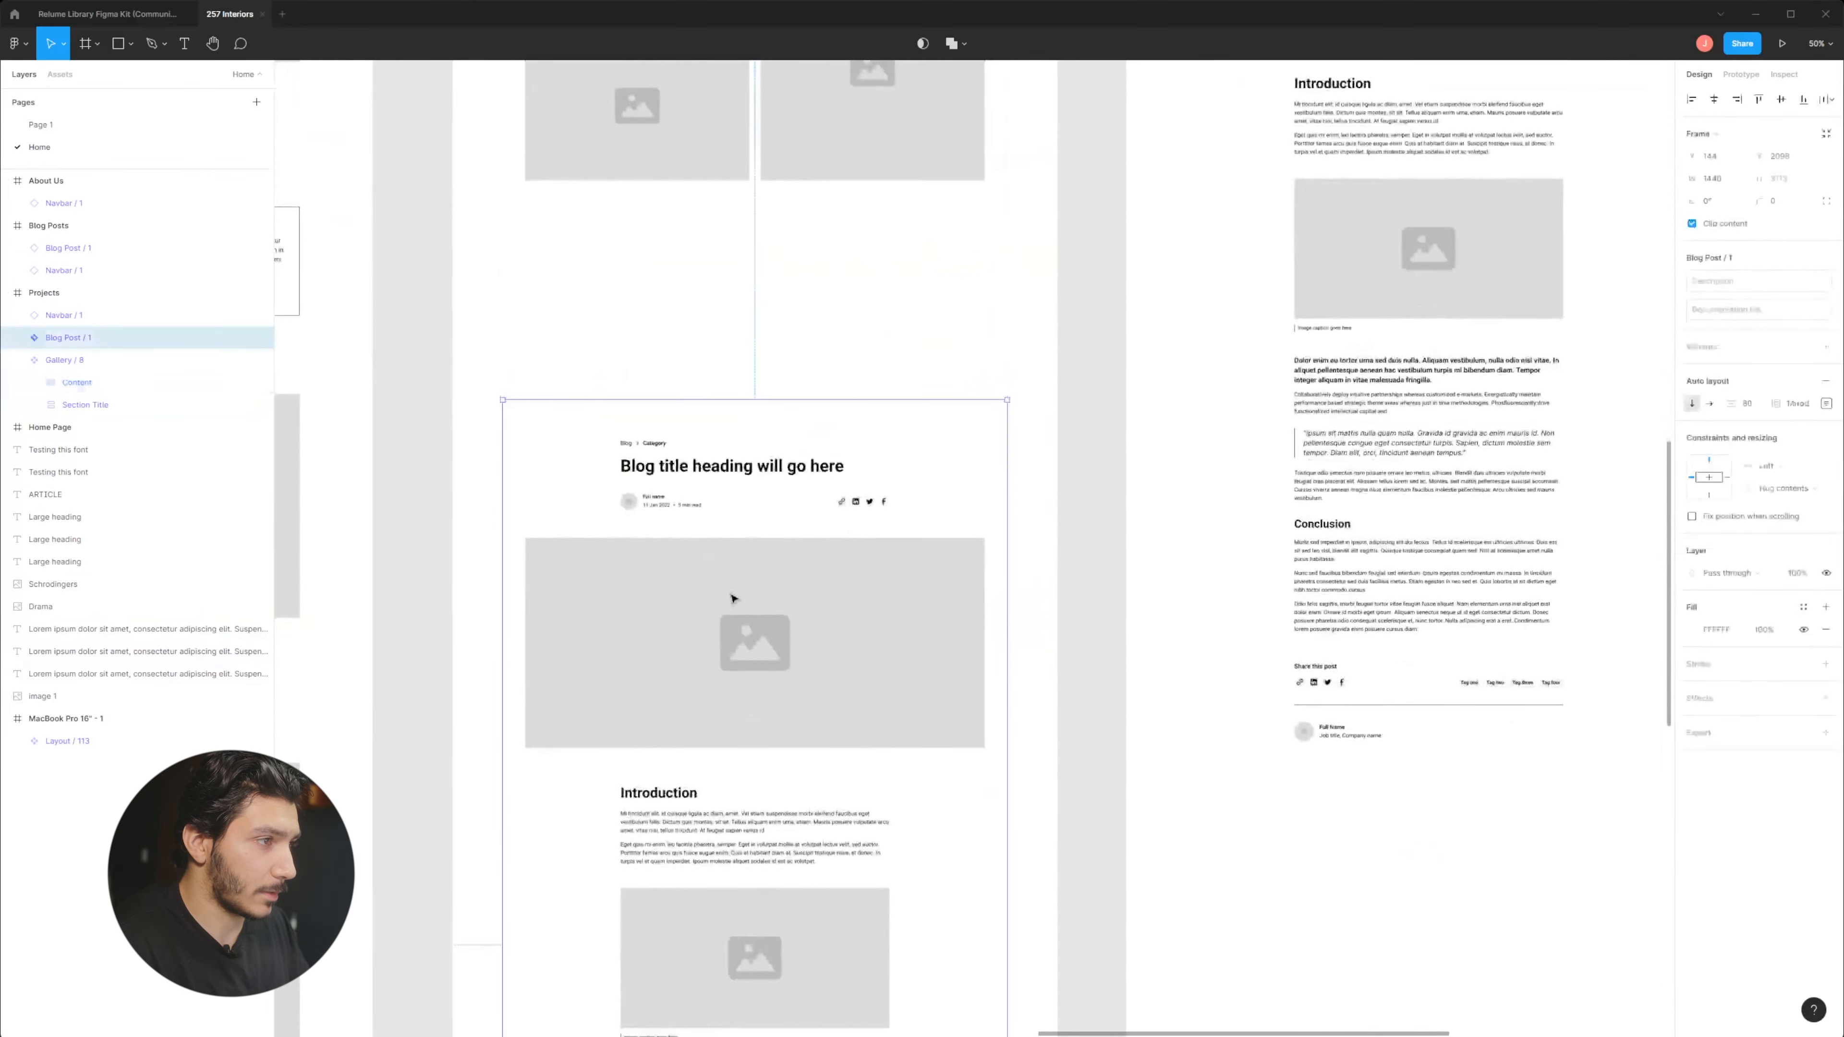
{"action": "left_click", "coordinate": [15, 338]}
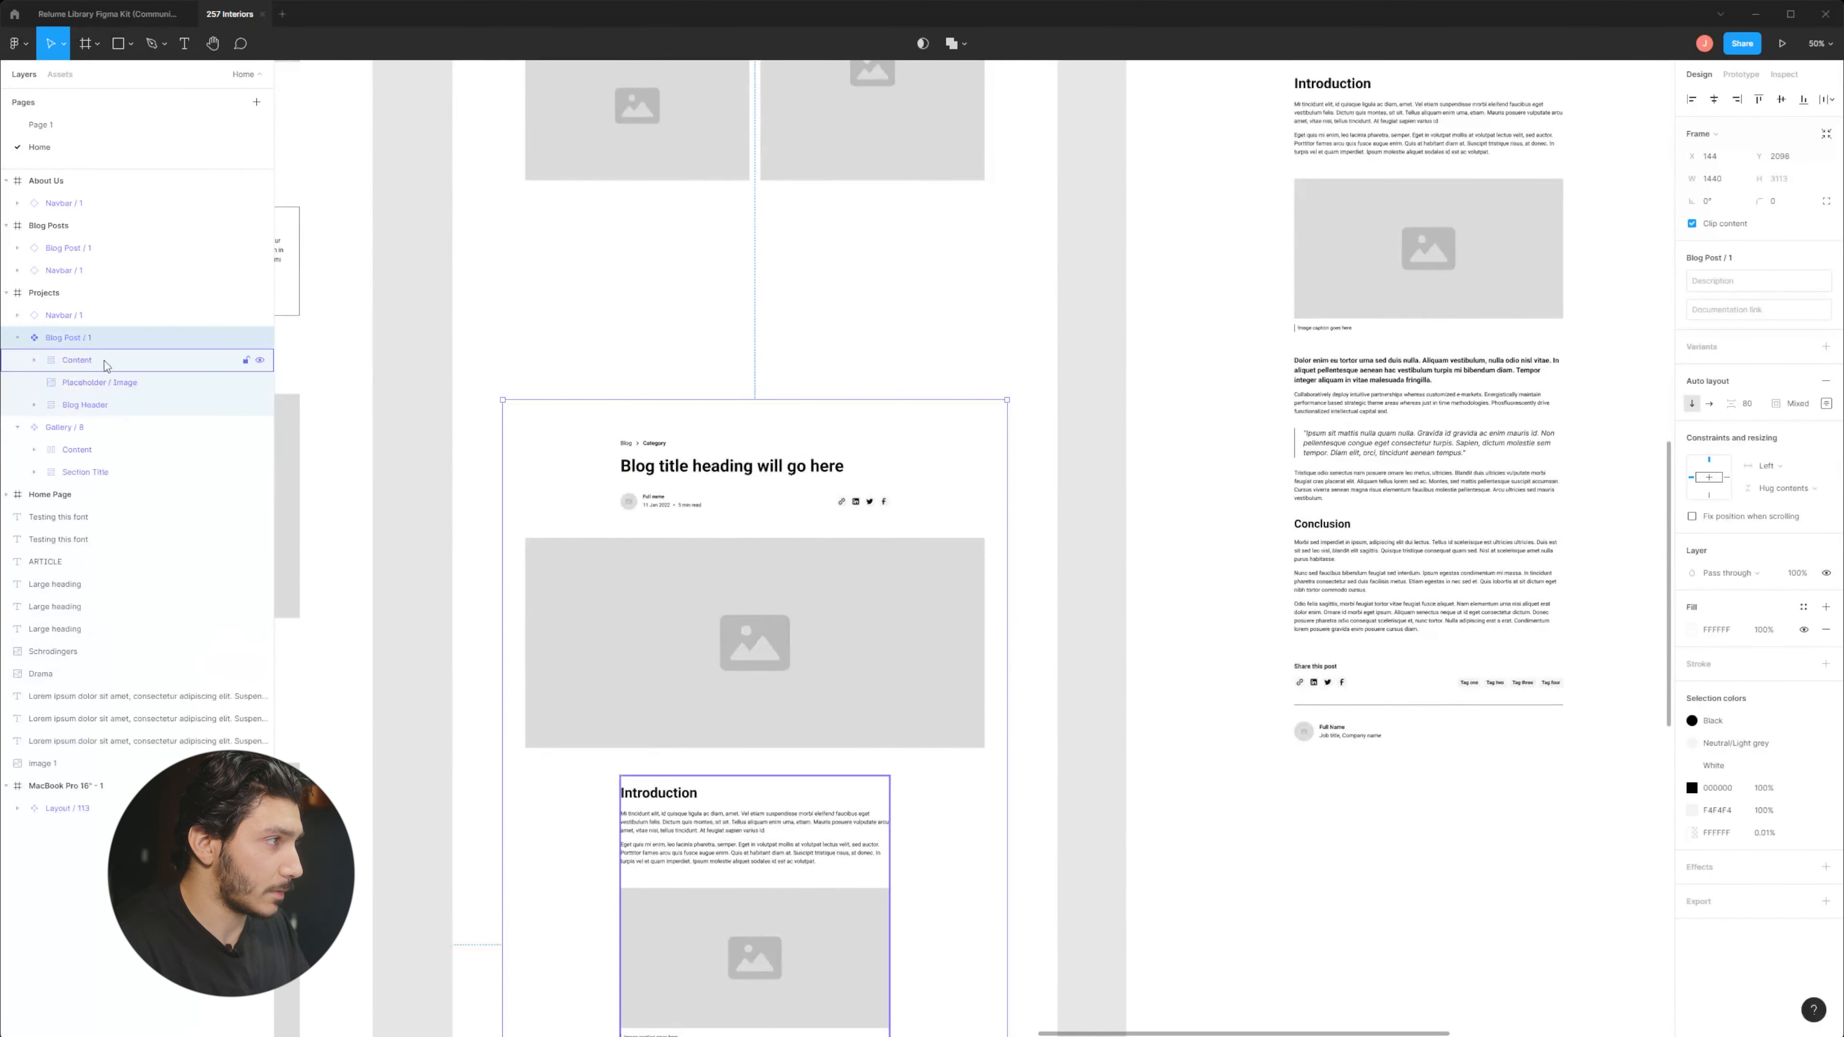
{"action": "scroll", "coordinate": [687, 708], "scroll_direction": "down", "scroll_amount": 4}
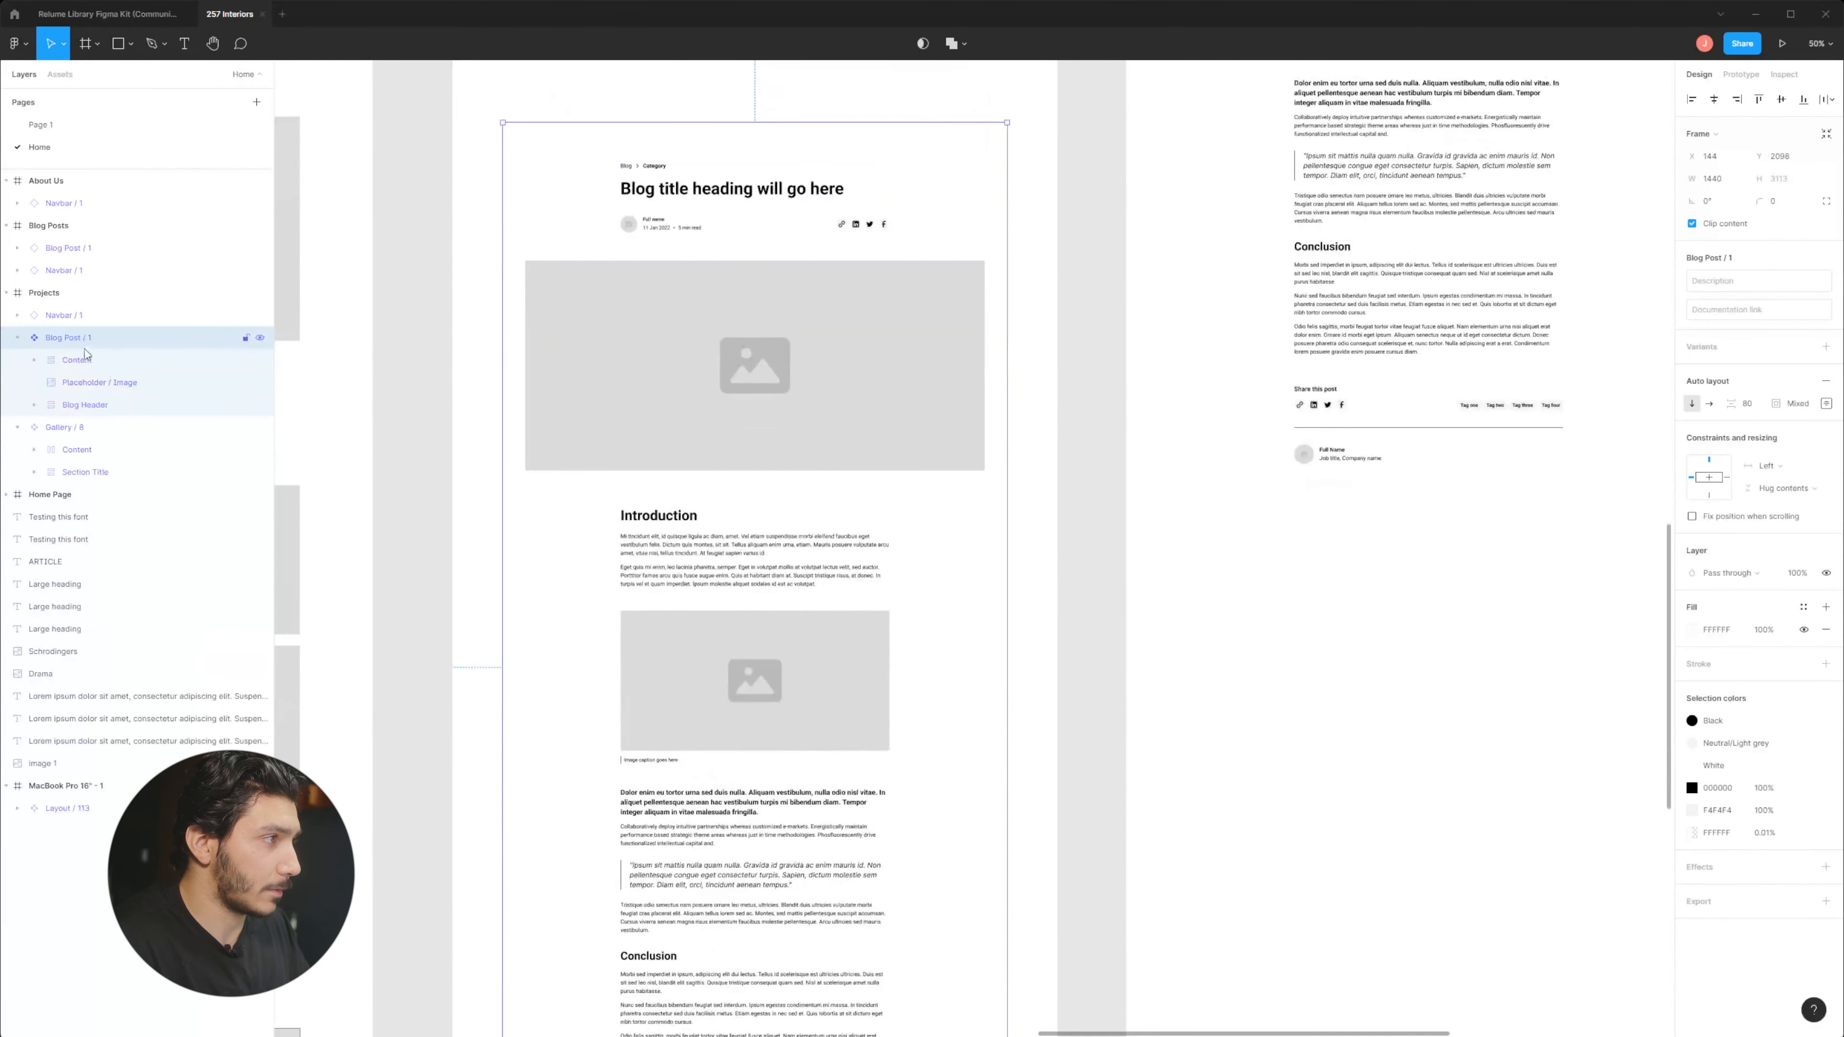
{"action": "left_click", "coordinate": [85, 357]}
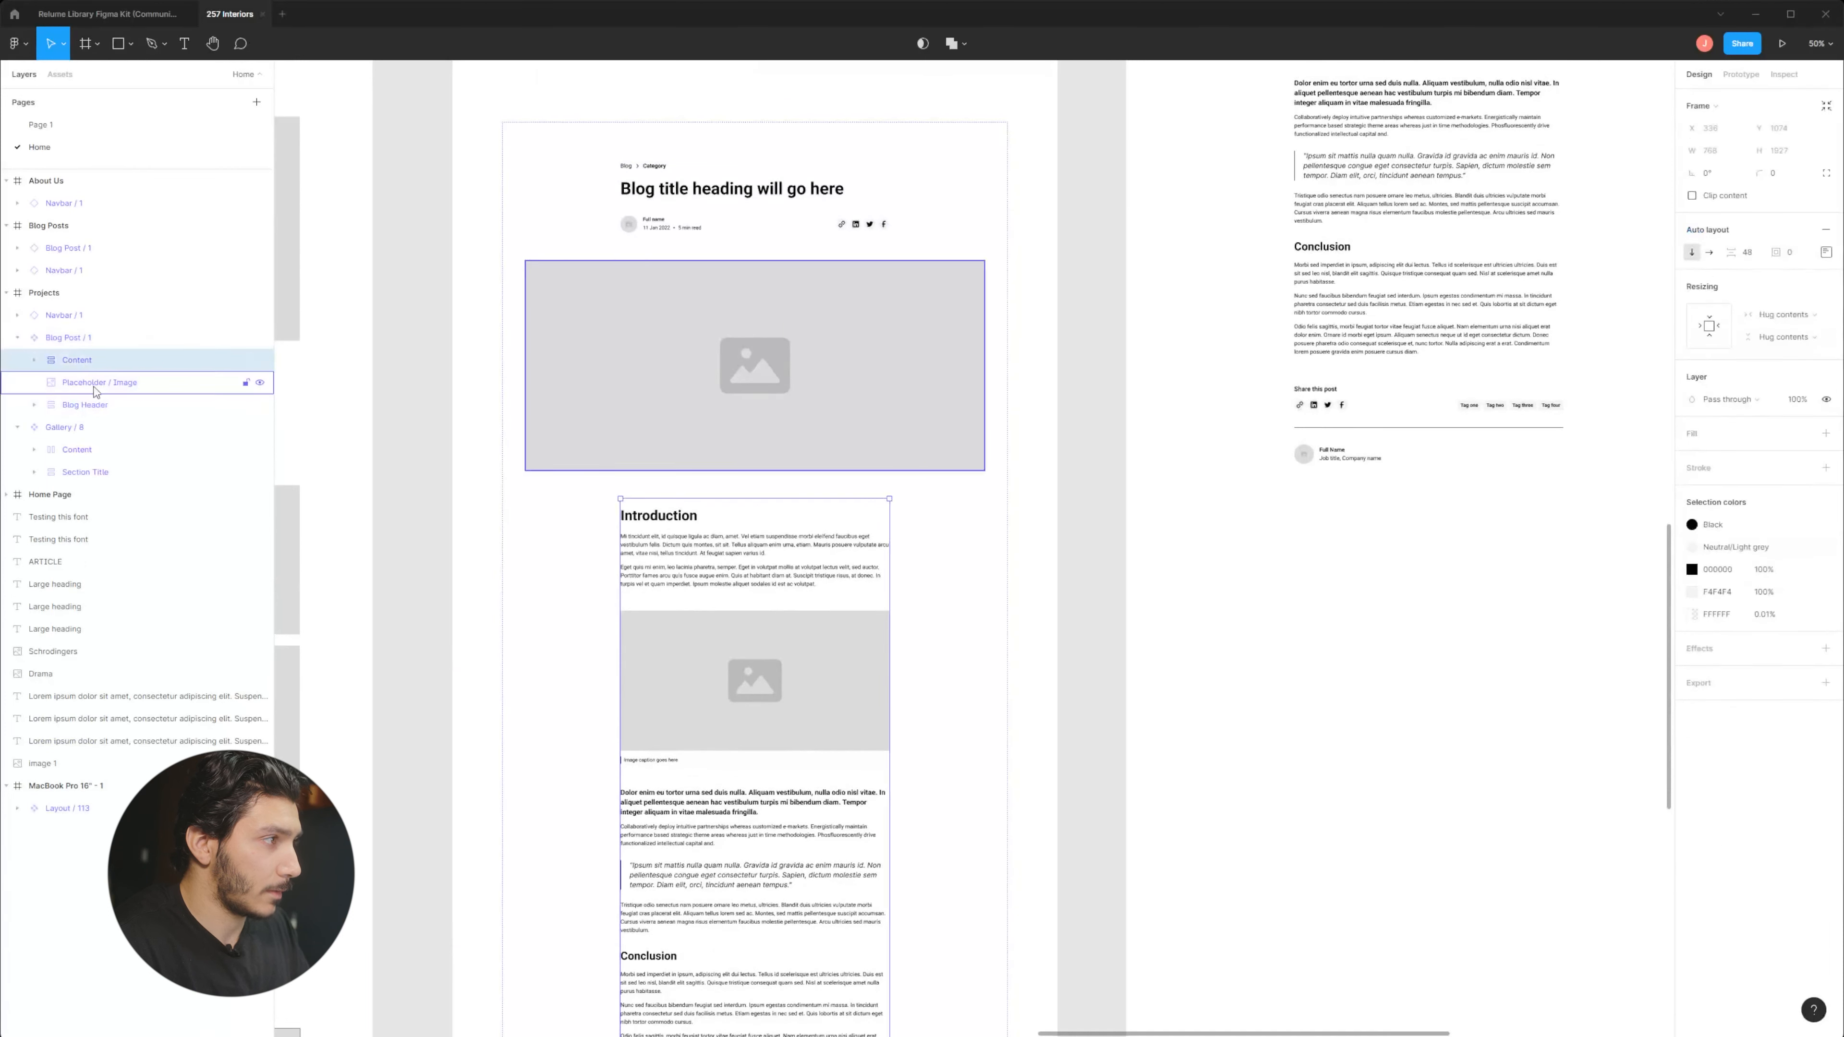
{"action": "left_click", "coordinate": [93, 388]}
{"action": "left_click", "coordinate": [106, 408]}
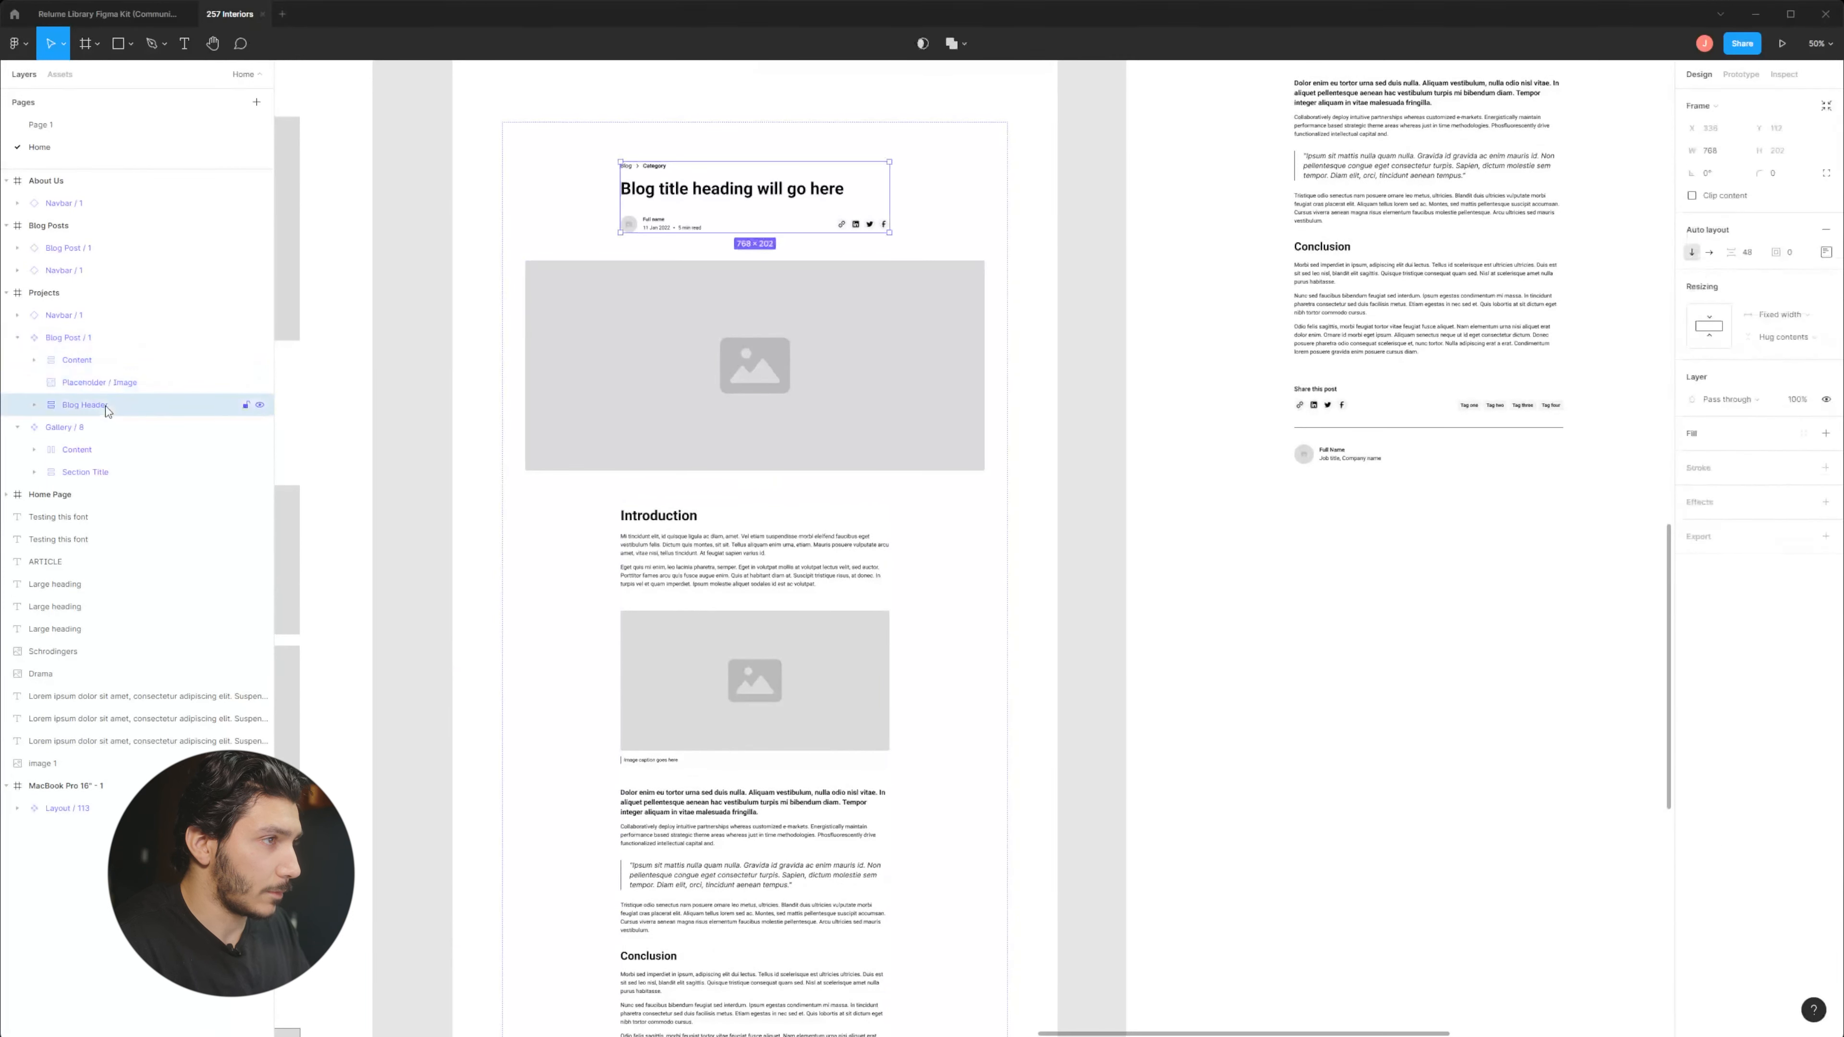
{"action": "left_click", "coordinate": [105, 390]}
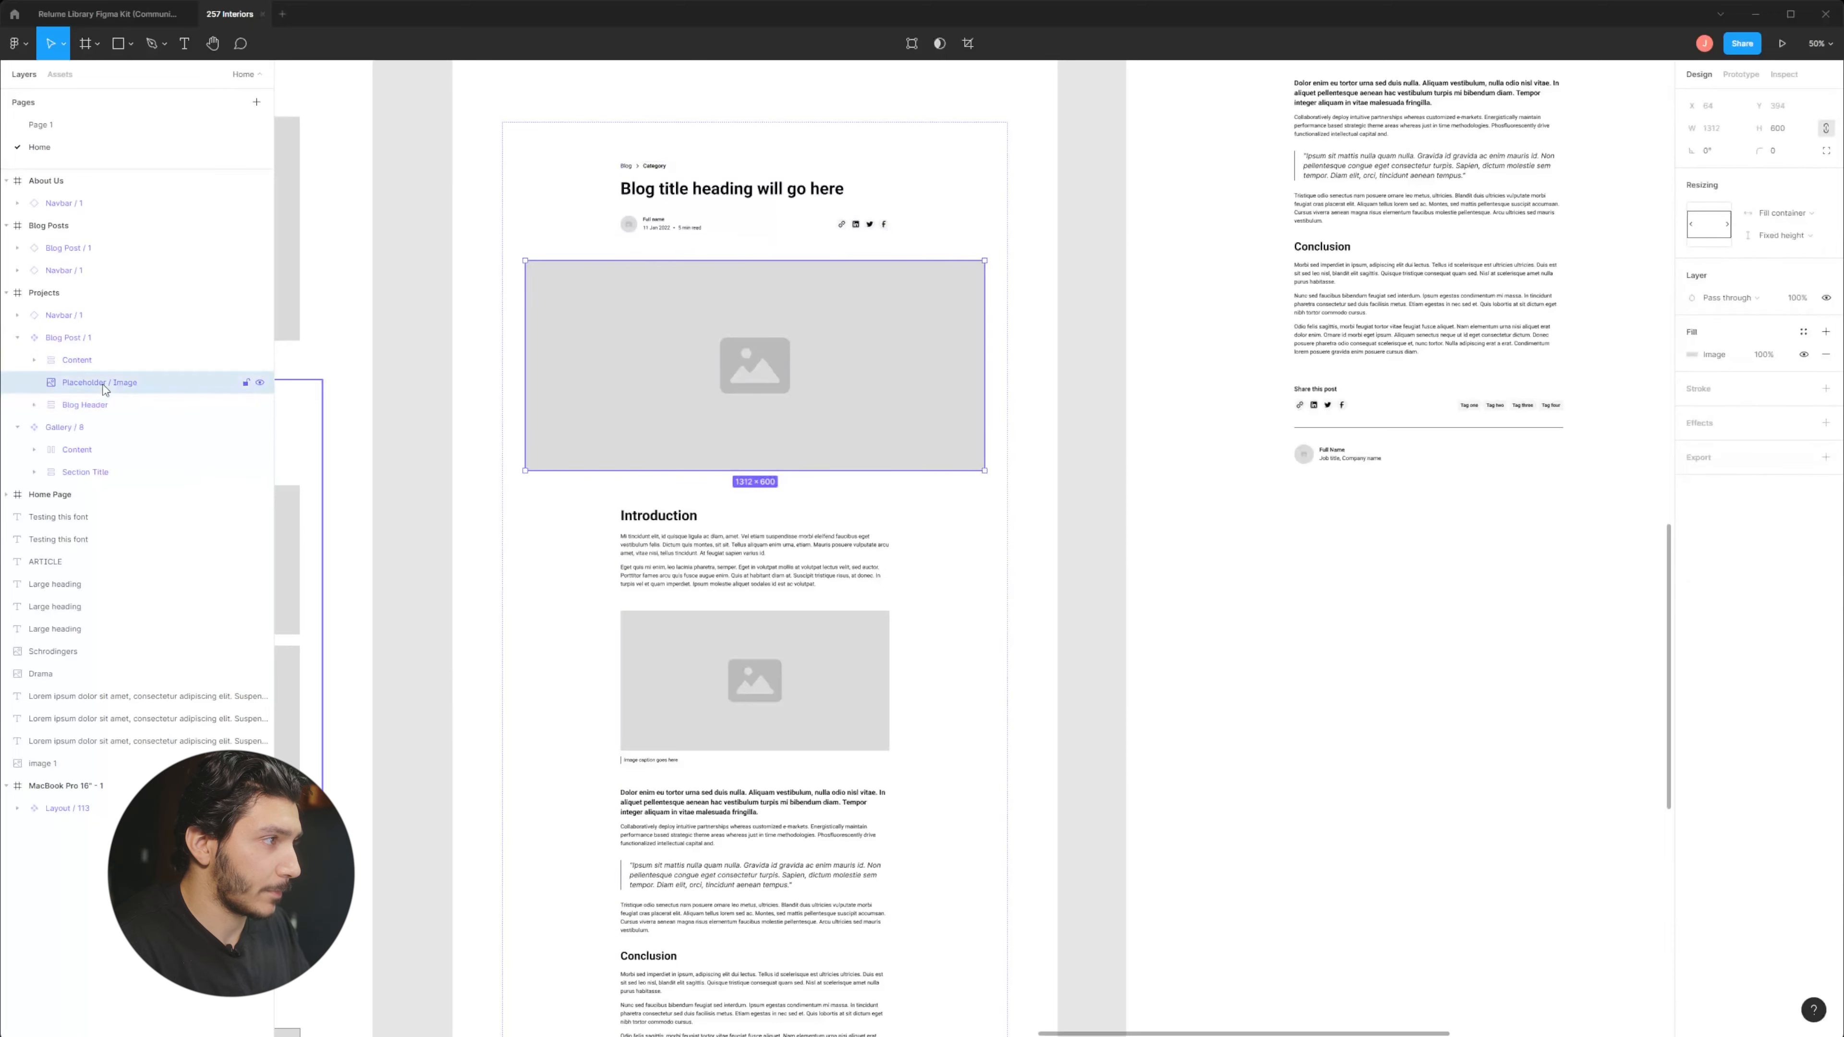
{"action": "key", "text": "ctrl+v"}
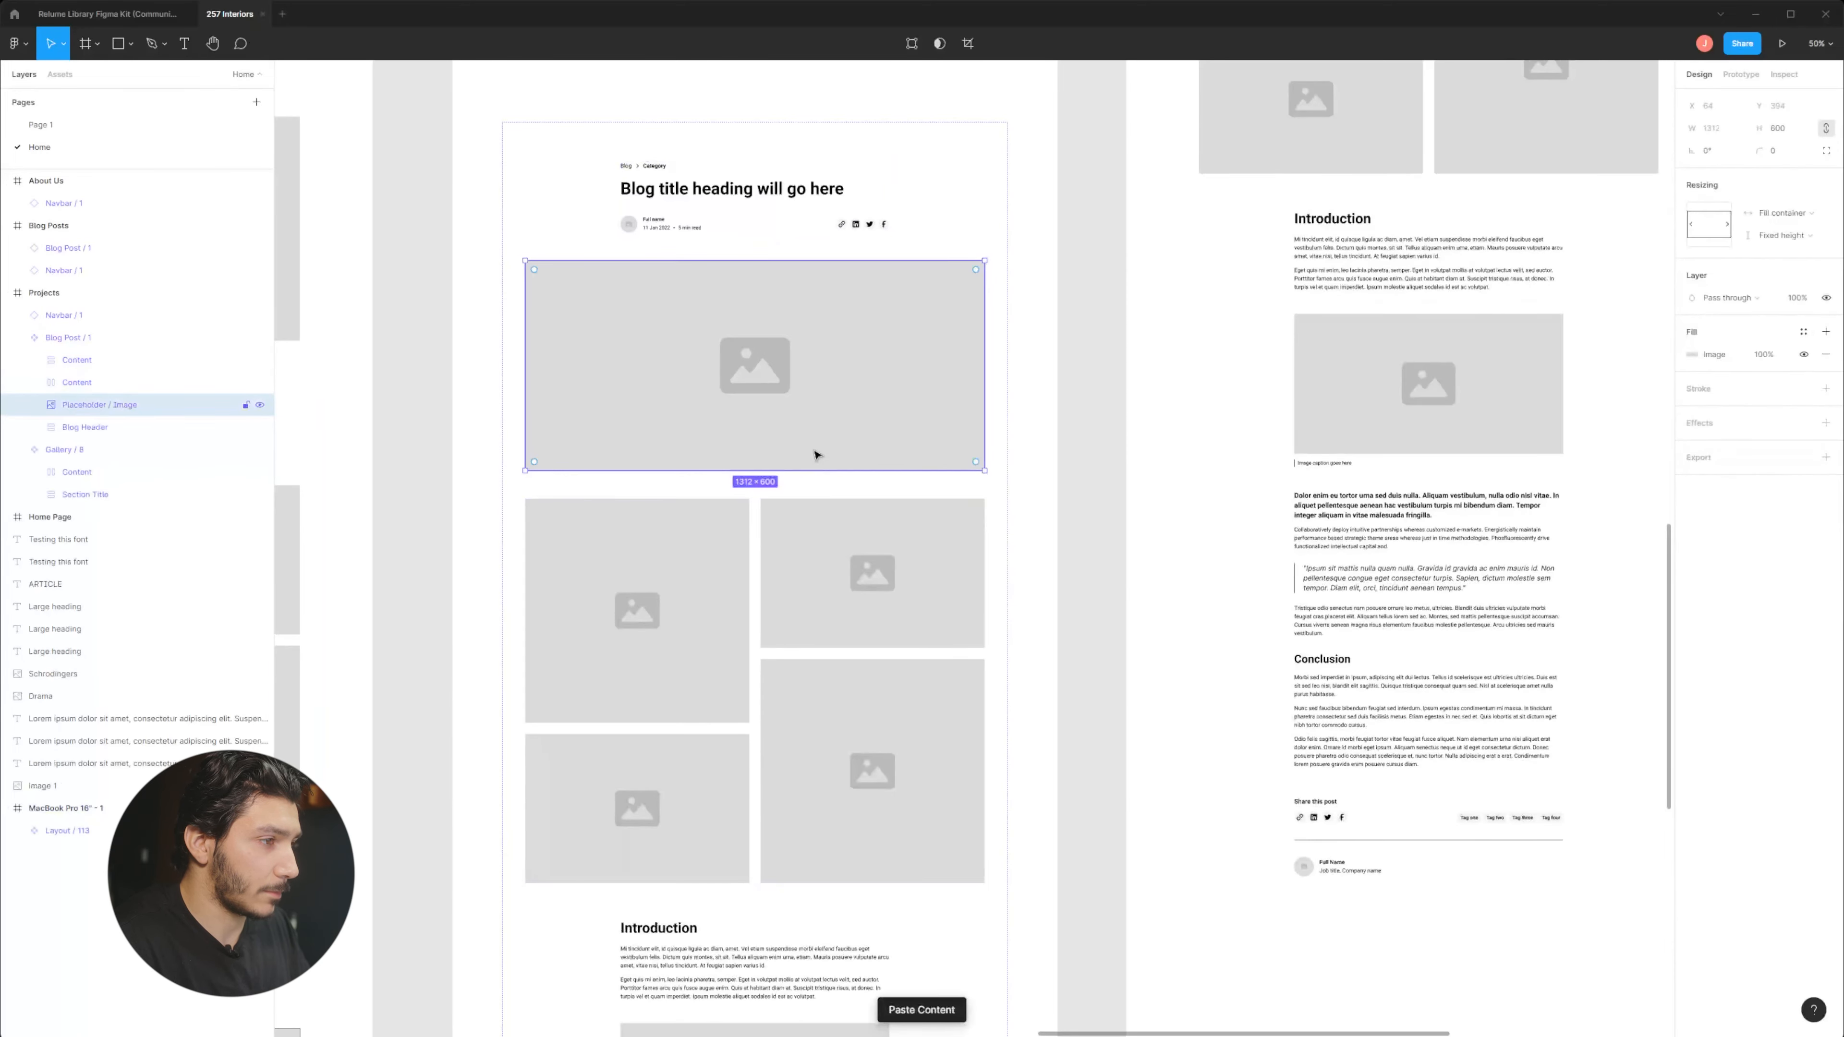
Delete the Gallery / 8 component from the Projects frame.
{"action": "scroll", "coordinate": [816, 454], "scroll_direction": "up", "scroll_amount": 7}
{"action": "left_click", "coordinate": [798, 354]}
{"action": "scroll", "coordinate": [799, 354], "scroll_direction": "up", "scroll_amount": 7}
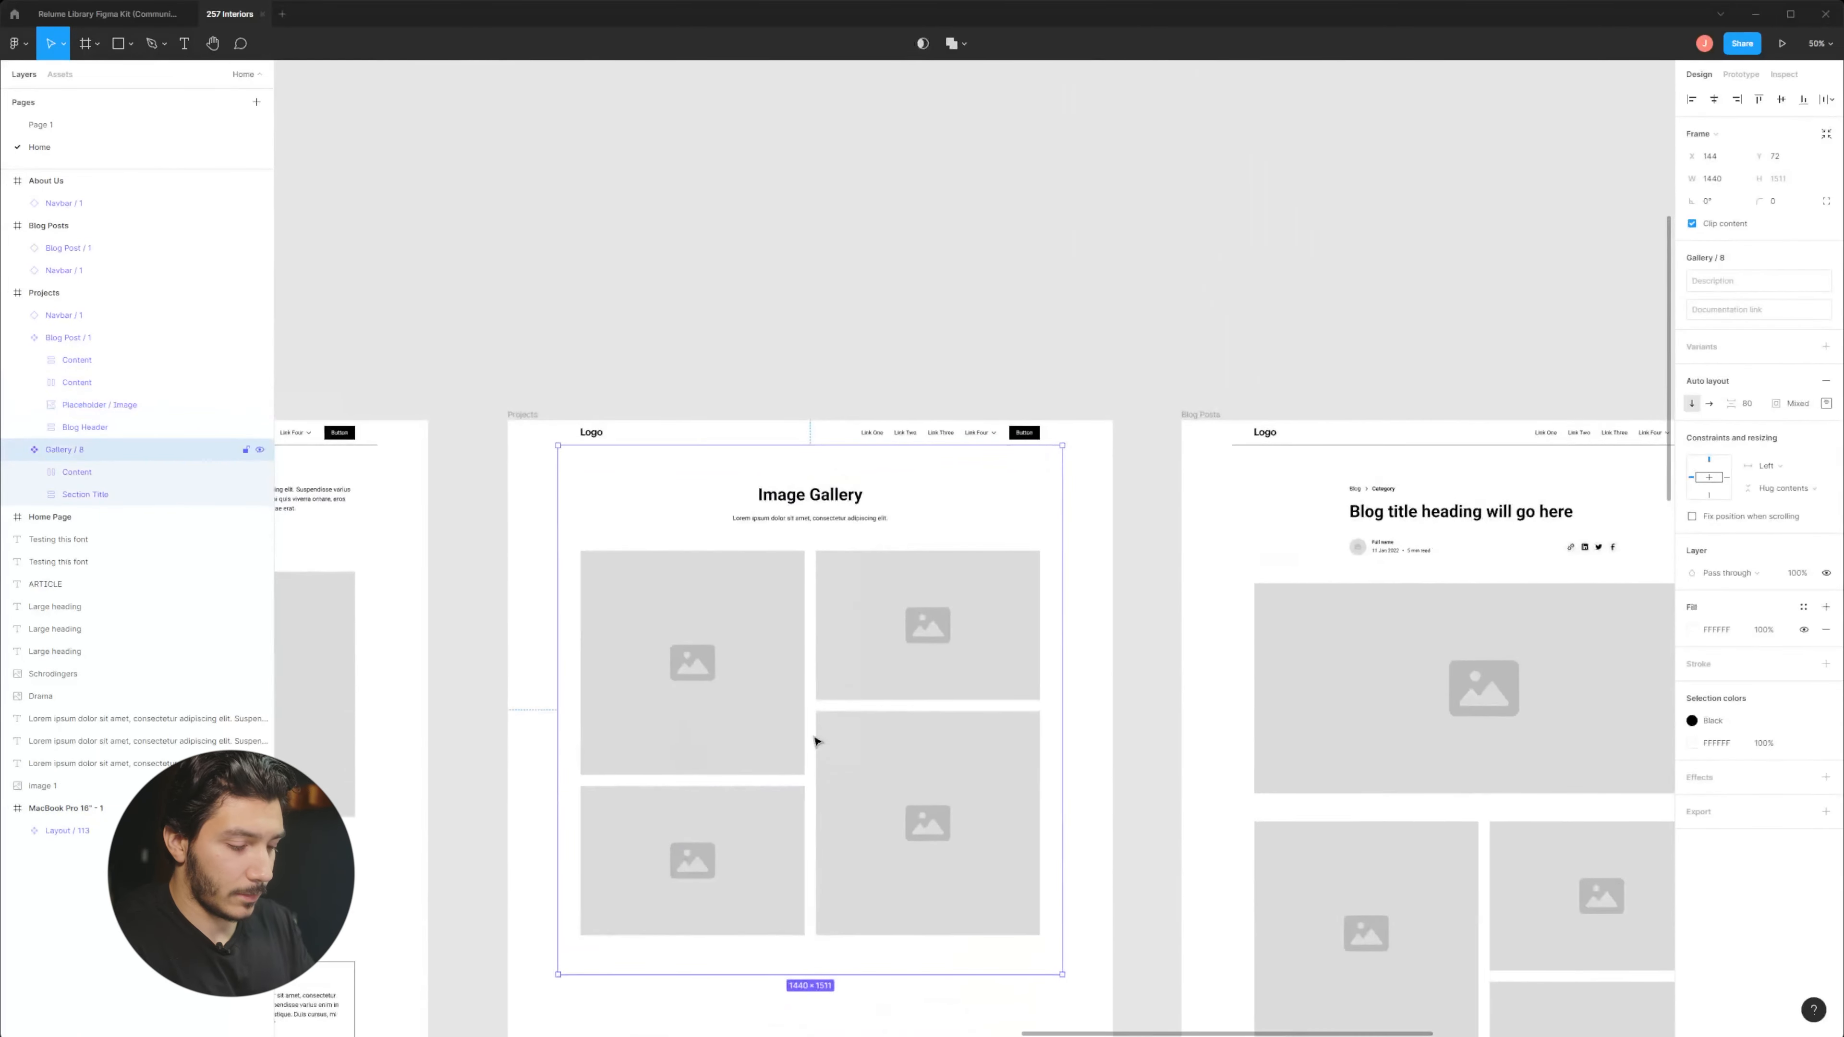
{"action": "key", "text": "Delete"}
Move the Projects frame's Blog Post / 1 up beneath the navbar to X 144, Y 72.
{"action": "scroll", "coordinate": [840, 799], "scroll_direction": "down", "scroll_amount": 6}
{"action": "left_click", "coordinate": [876, 685]}
{"action": "scroll", "coordinate": [878, 683], "scroll_direction": "up", "scroll_amount": 2}
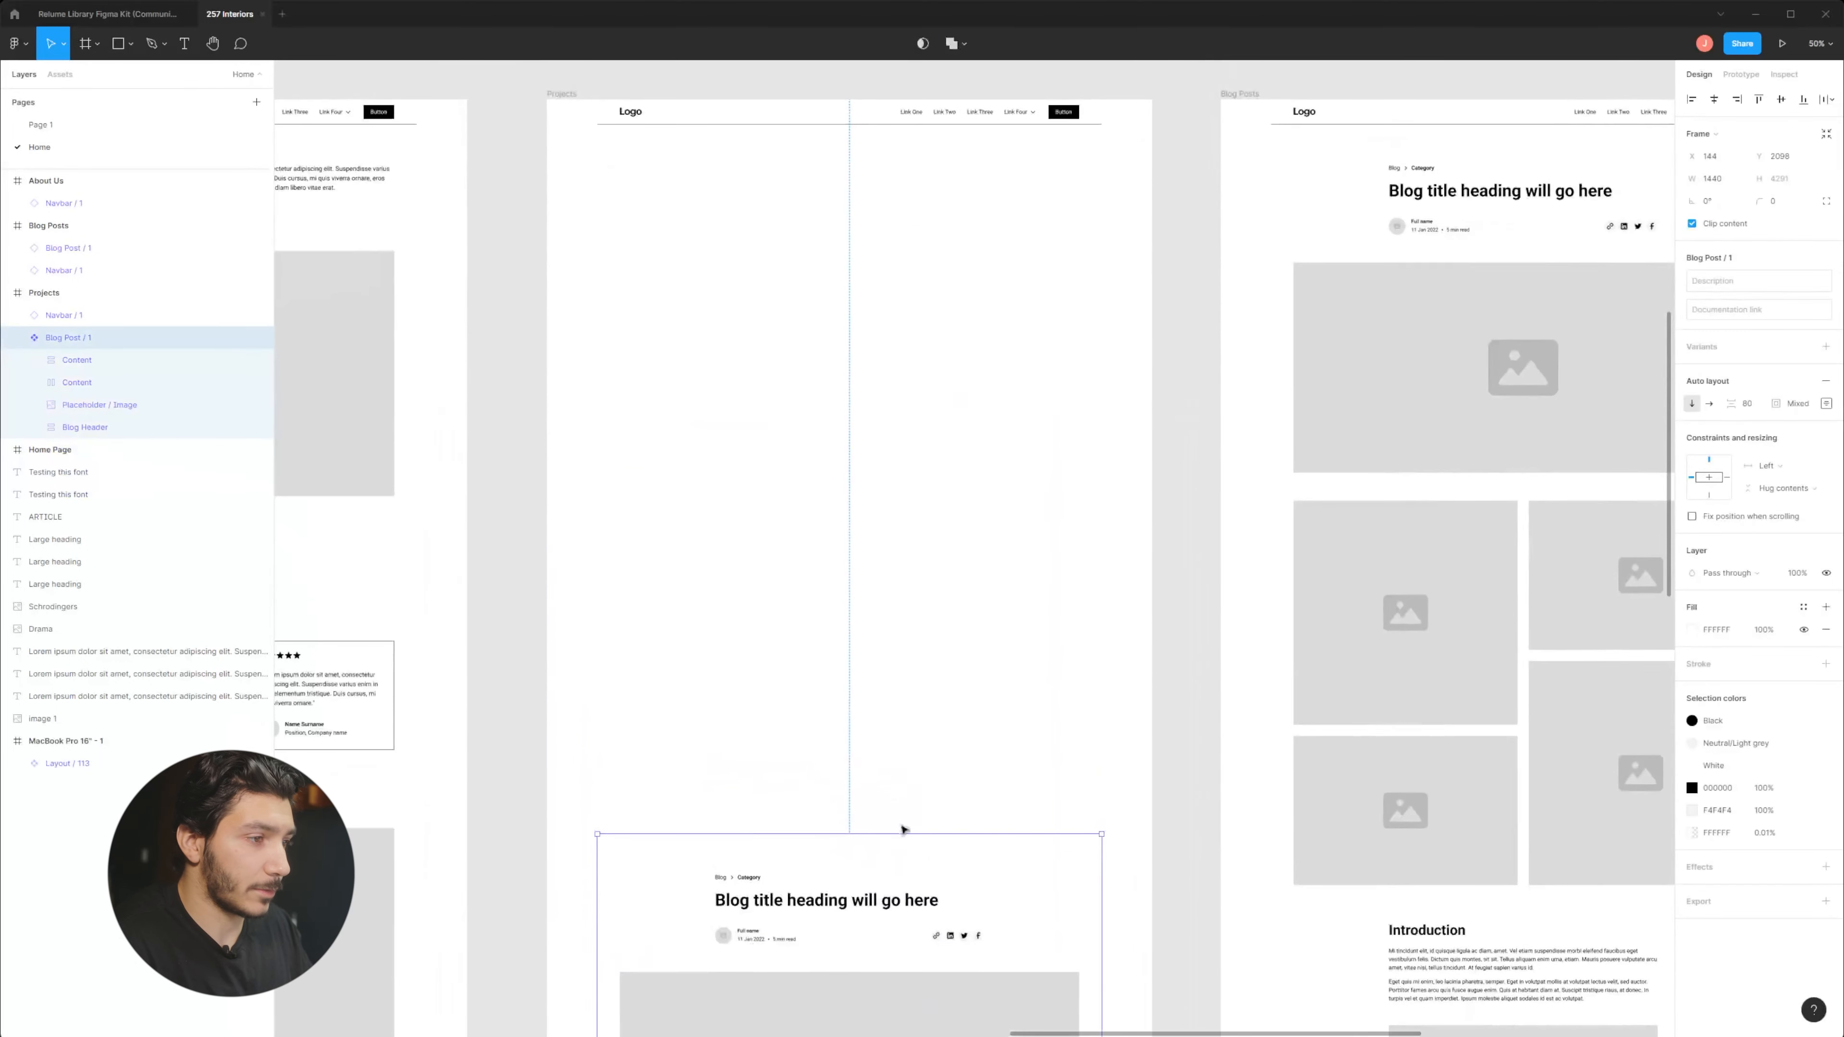
{"action": "left_click_drag", "start_coordinate": [902, 830], "coordinate": [919, 187]}
Examine the Projects and Blog Posts layouts from the blog header and image grid down to the empty area beneath the author details.
{"action": "scroll", "coordinate": [885, 425], "scroll_direction": "down", "scroll_amount": 8}
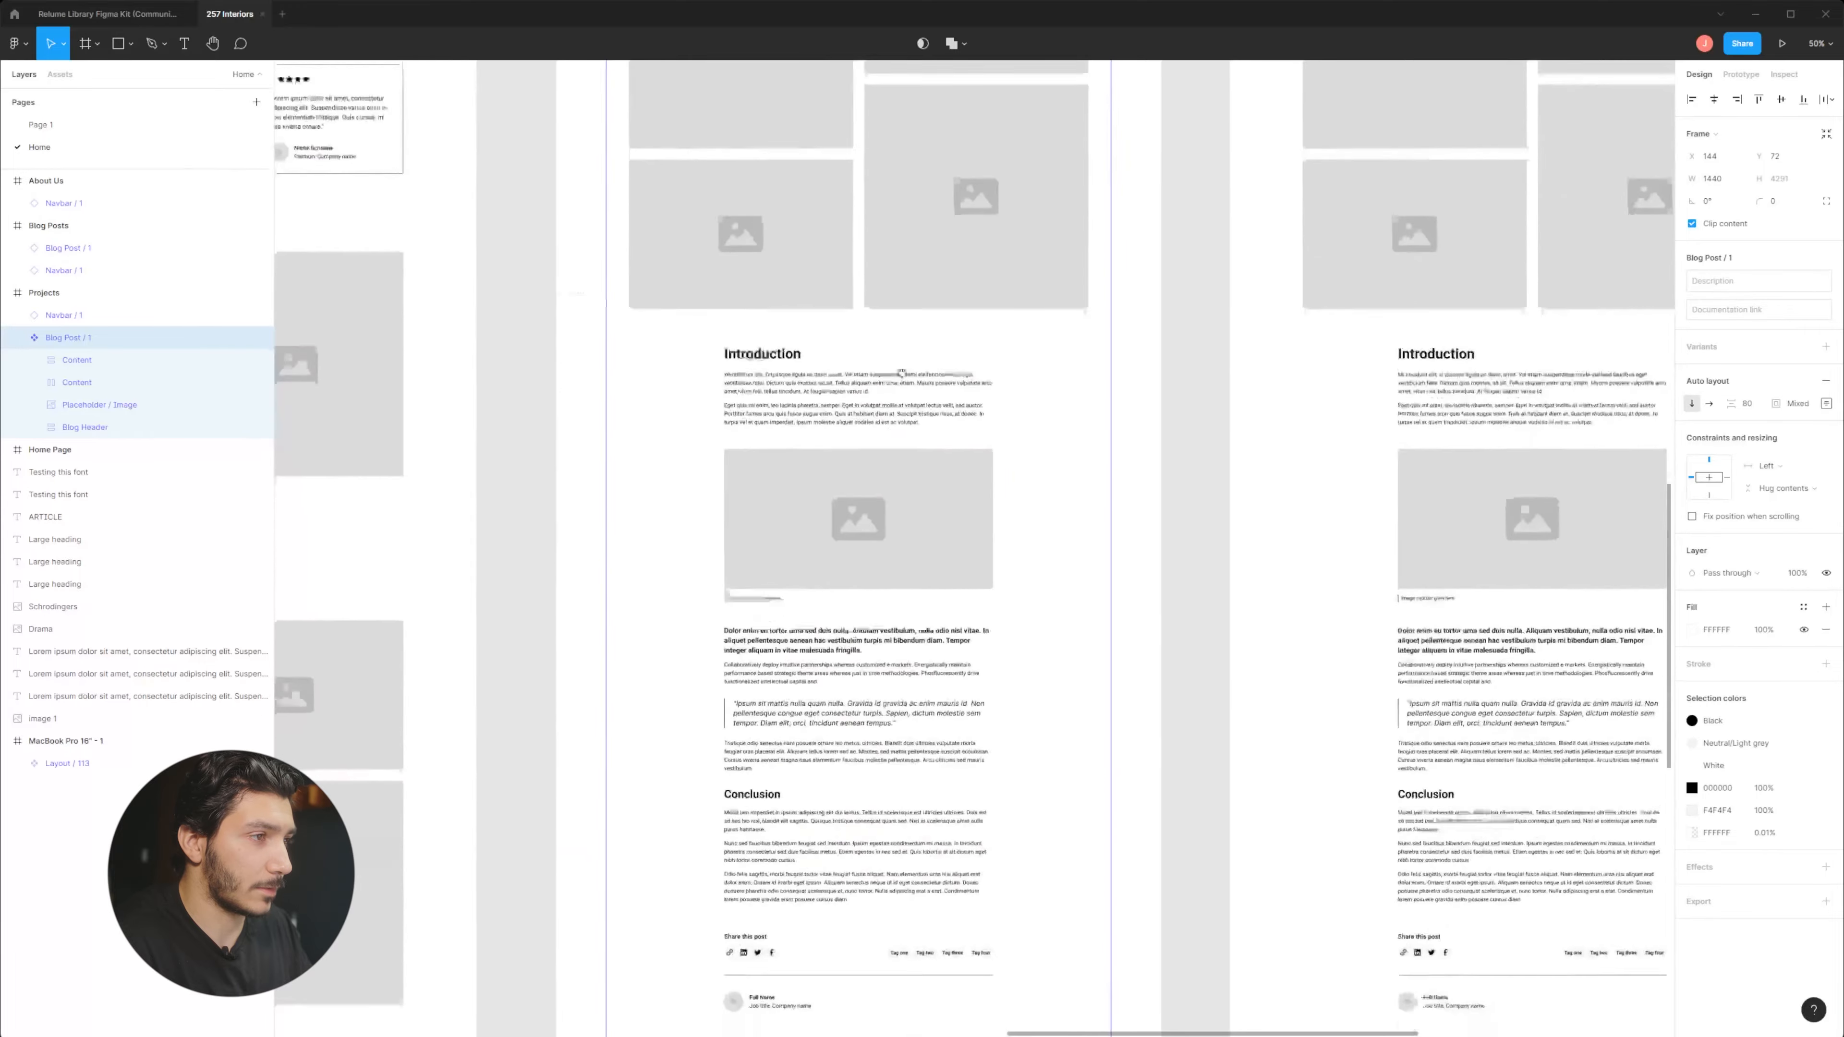
{"action": "scroll", "coordinate": [826, 456], "scroll_direction": "down", "scroll_amount": 4}
{"action": "left_click", "coordinate": [973, 898]}
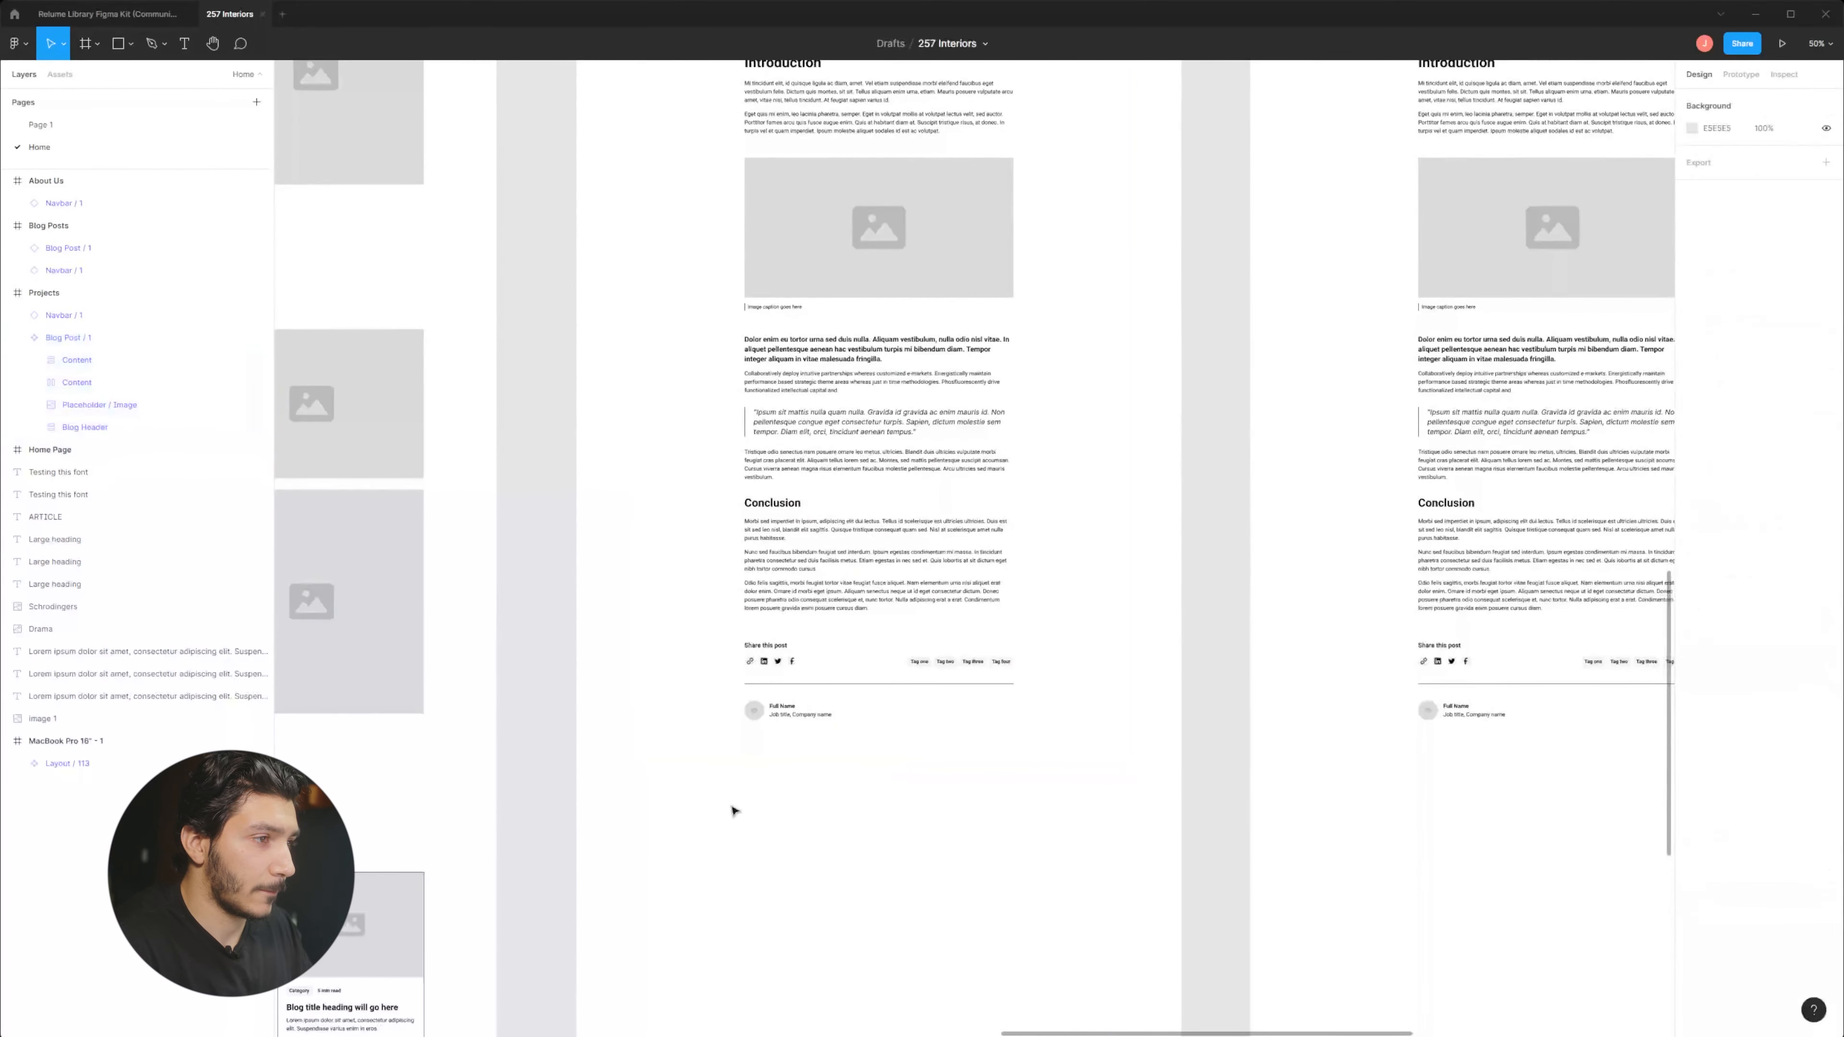
{"action": "scroll", "coordinate": [809, 401], "scroll_direction": "down", "scroll_amount": 6}
{"action": "scroll", "coordinate": [892, 688], "scroll_direction": "up", "scroll_amount": 20}
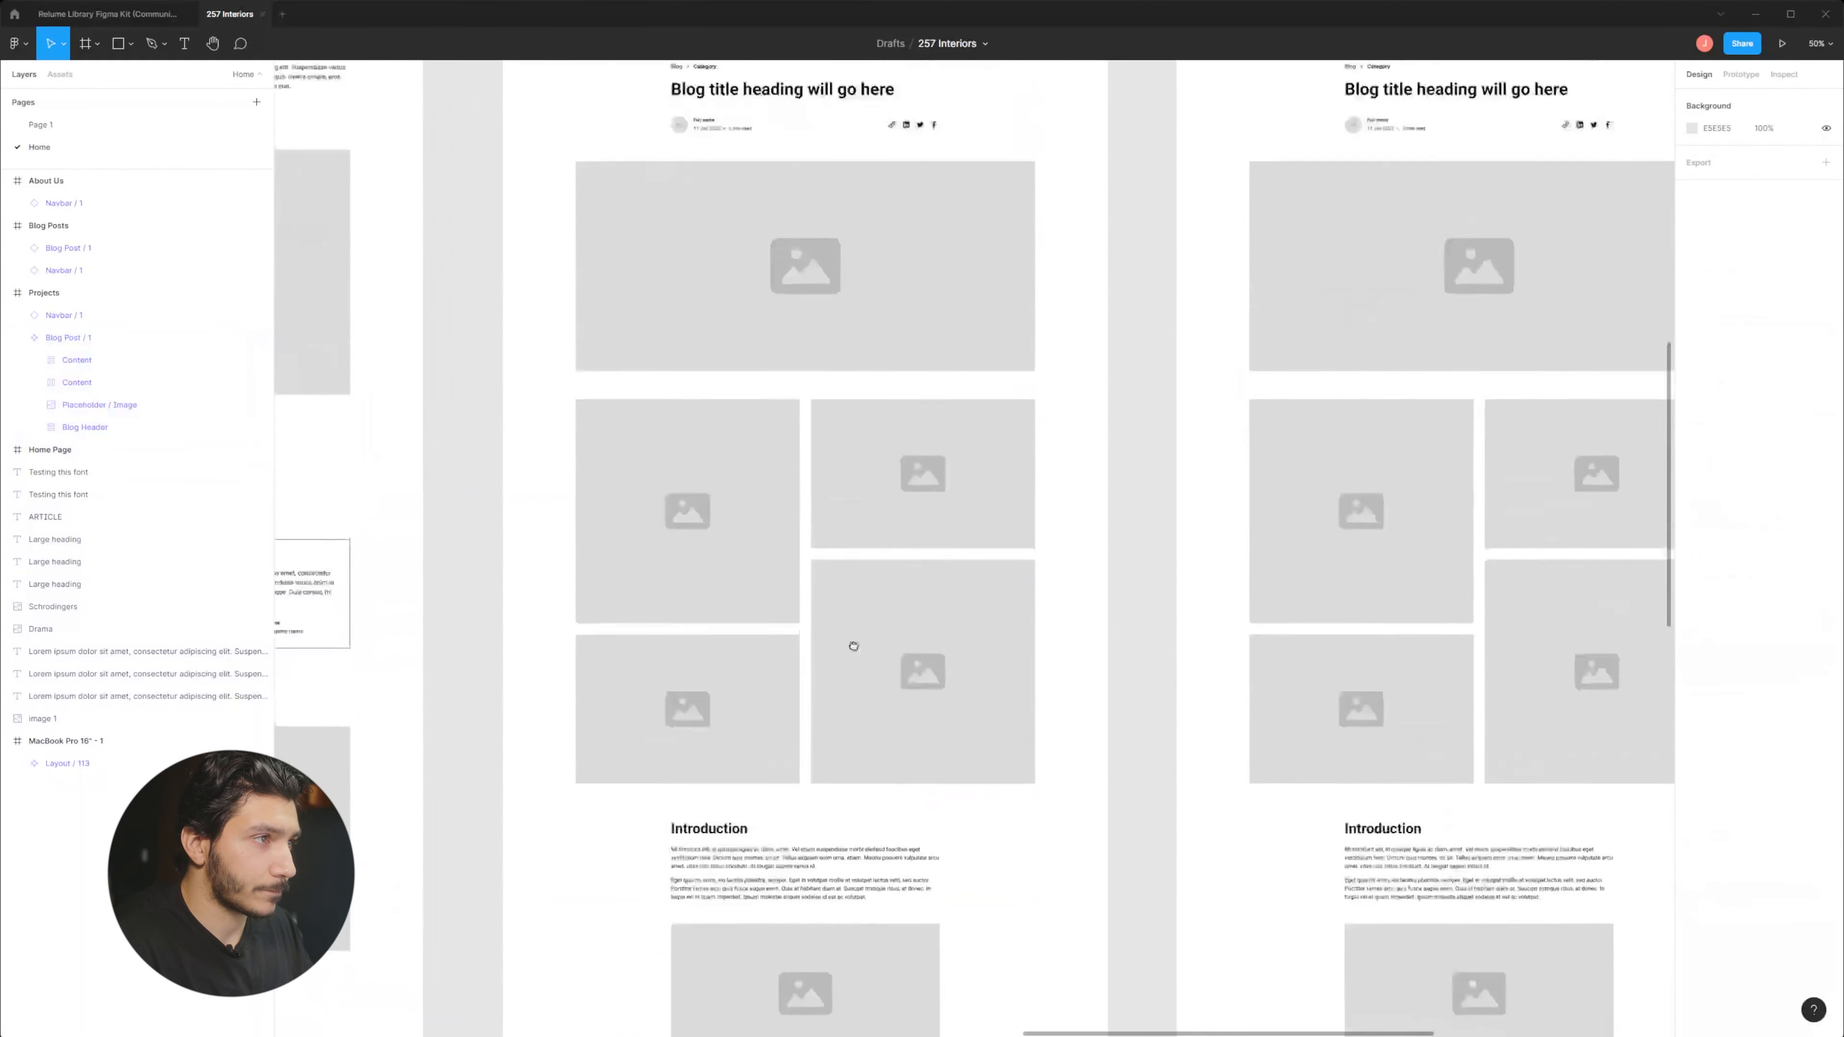
{"action": "scroll", "coordinate": [894, 752], "scroll_direction": "down", "scroll_amount": 20}
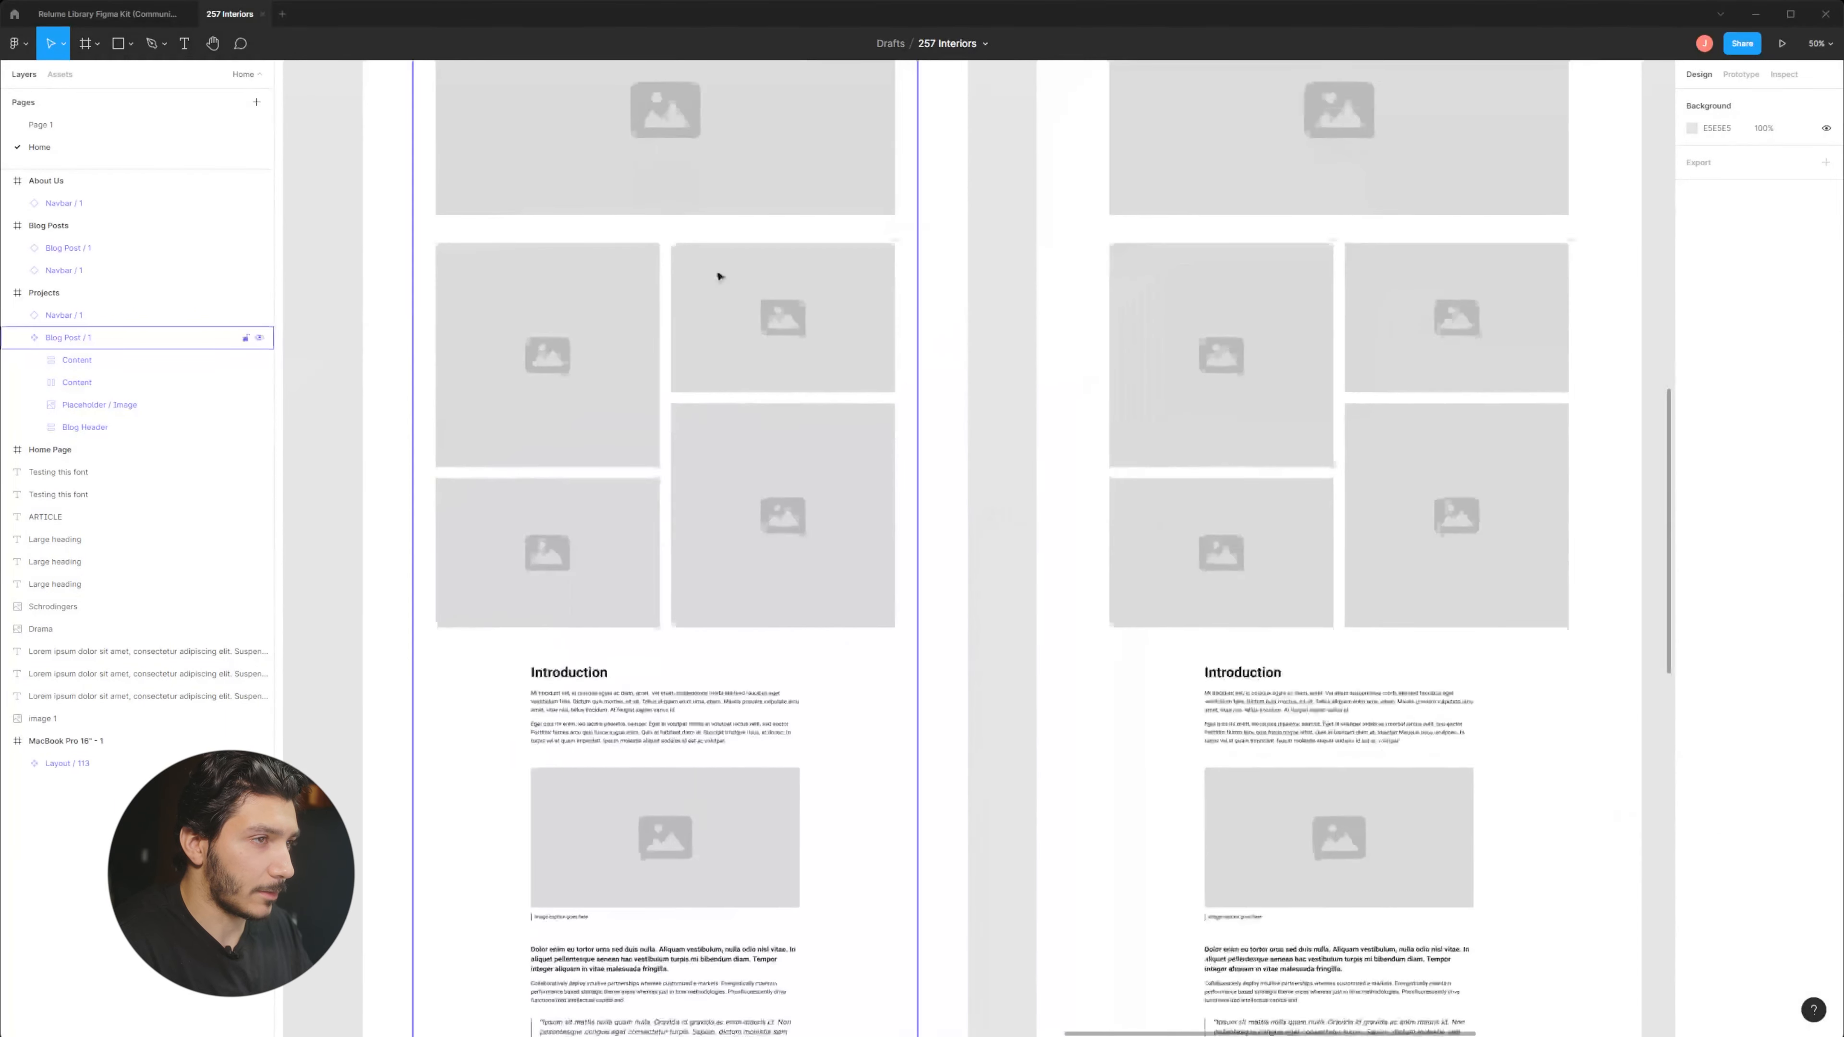
{"action": "scroll", "coordinate": [944, 442], "scroll_direction": "left", "scroll_amount": 6}
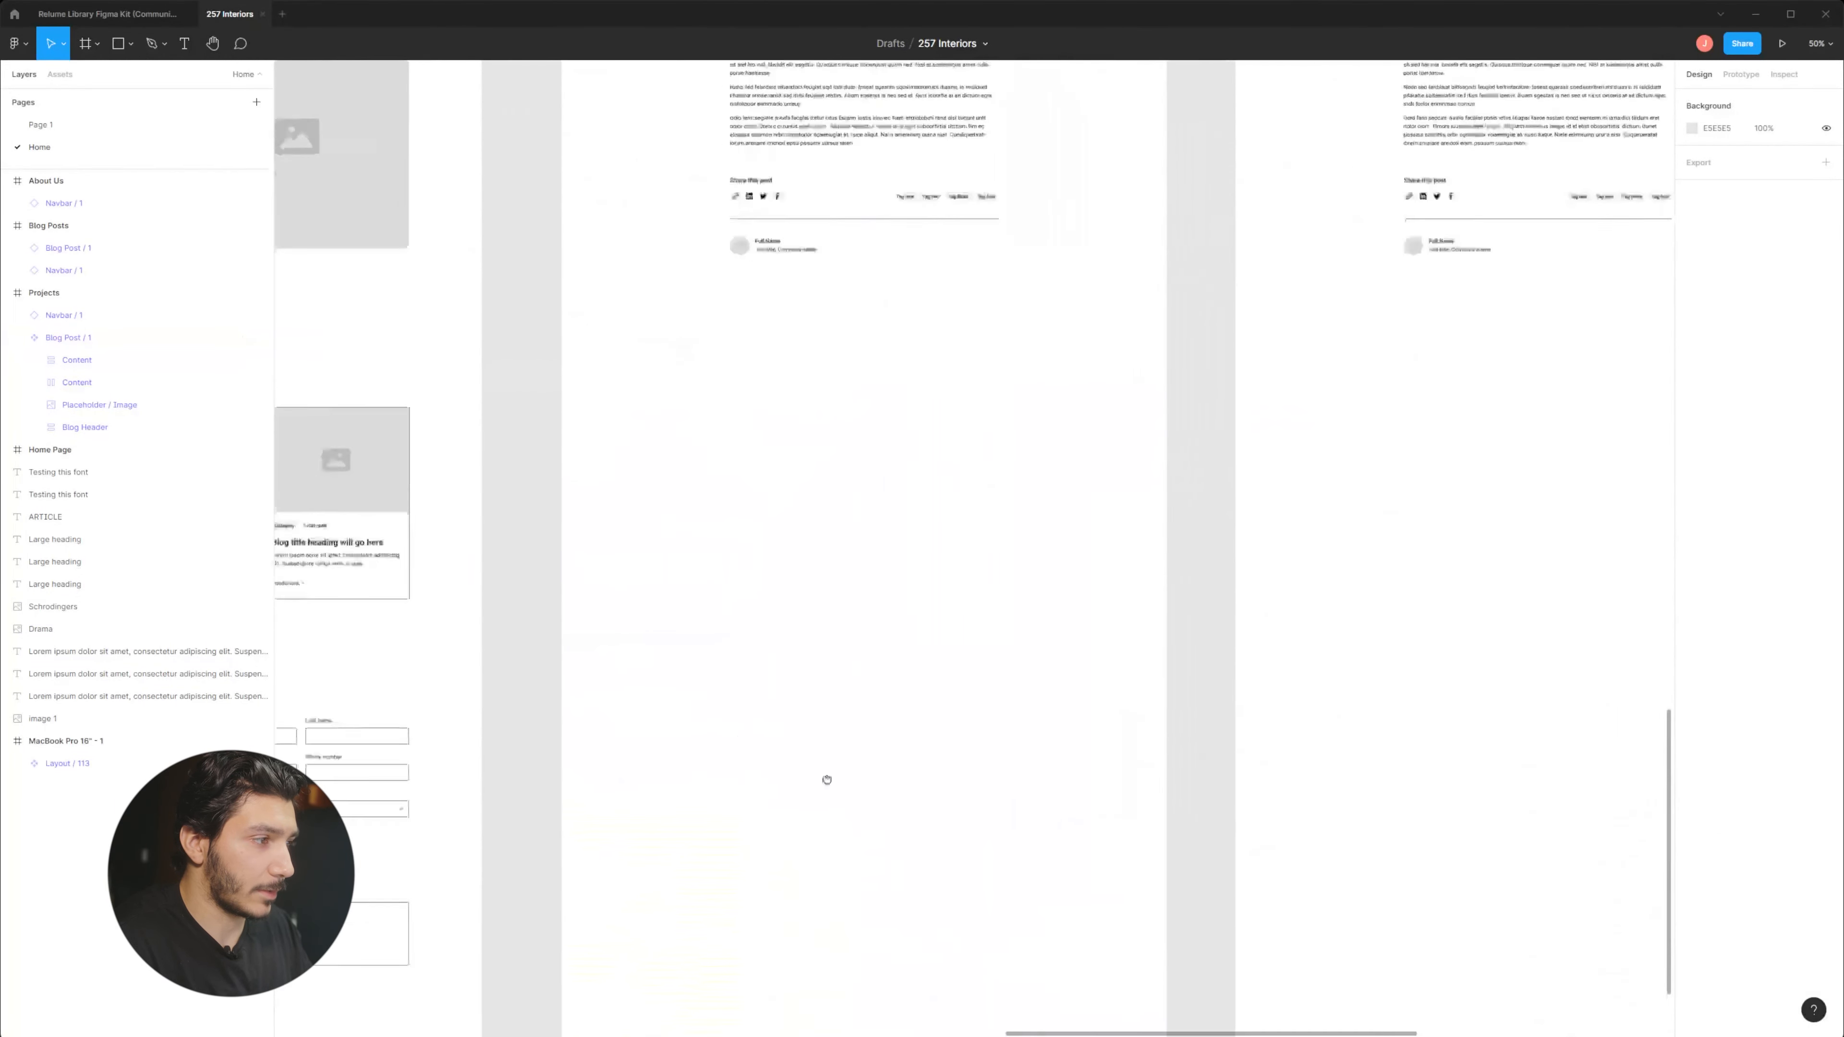
Copy the Home Page's Footer / 4 to the bottom of the Projects and Blog Posts frames at X 144.
{"action": "left_click", "coordinate": [528, 724]}
{"action": "left_click_drag", "start_coordinate": [573, 716], "coordinate": [1248, 712]}
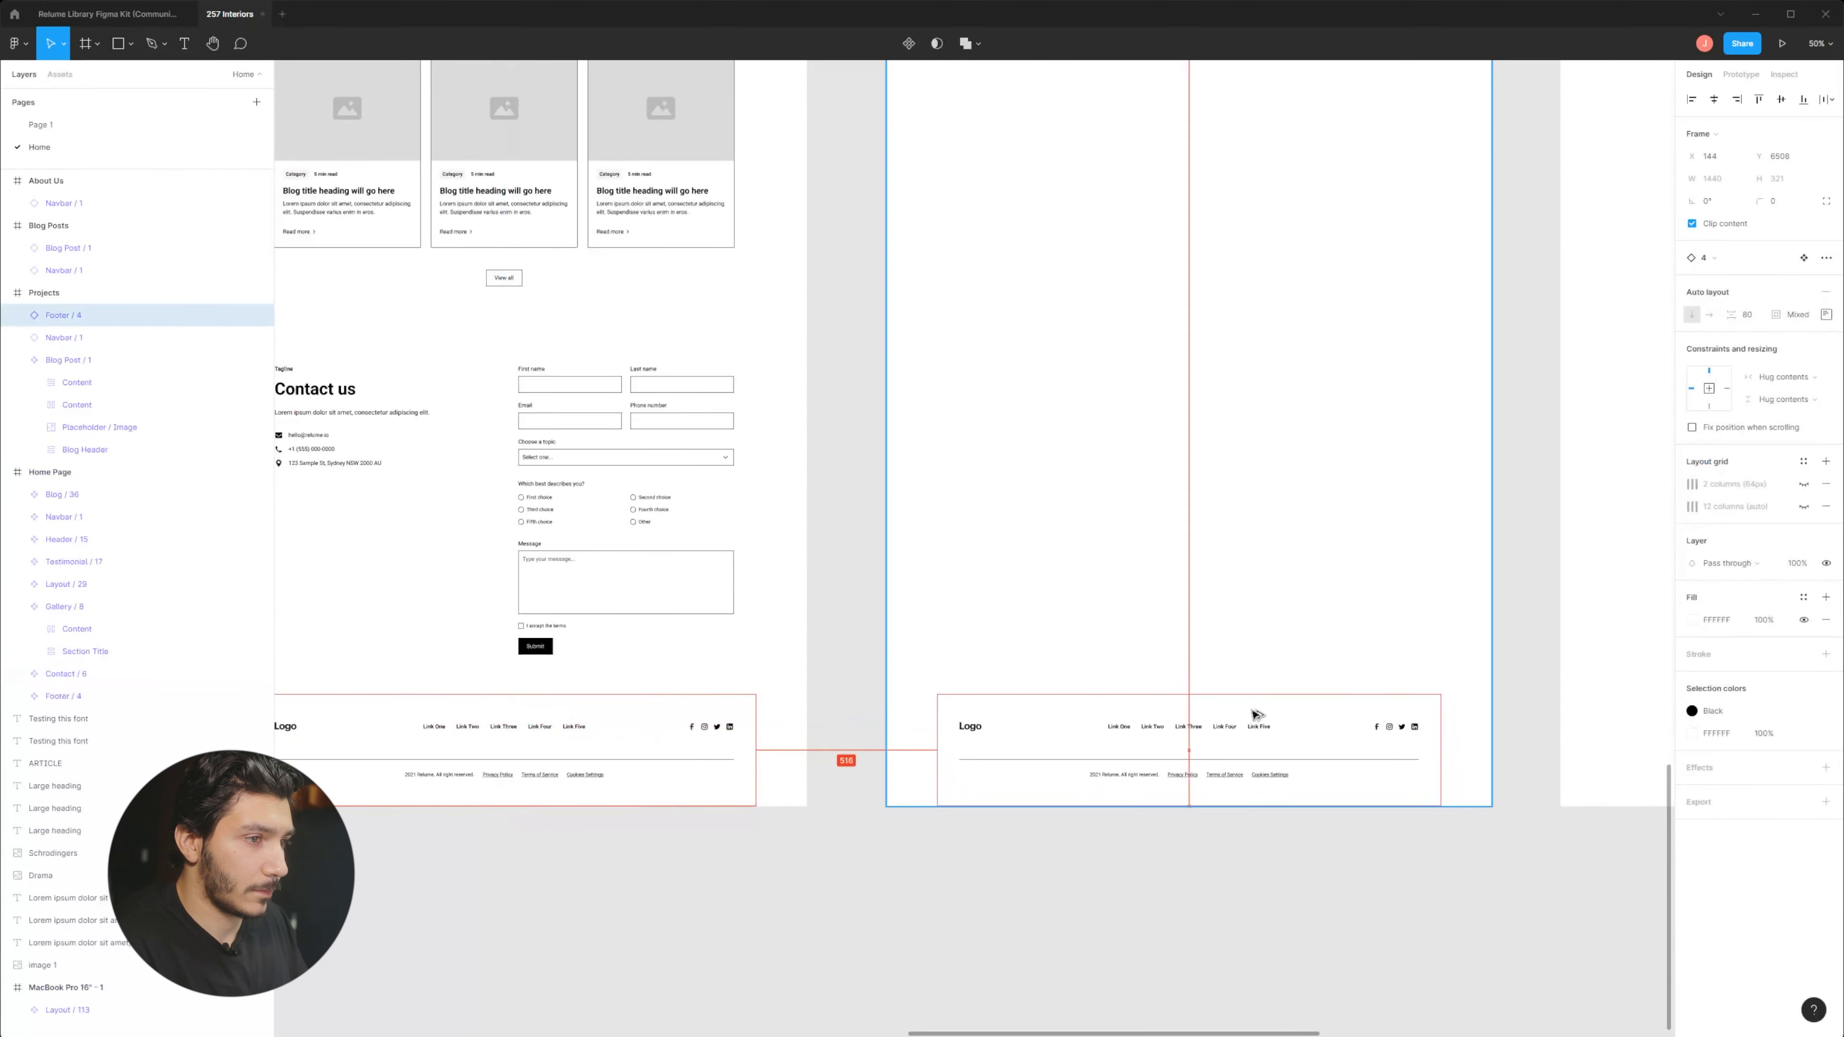
{"action": "scroll", "coordinate": [1321, 663], "scroll_direction": "right", "scroll_amount": 8}
{"action": "left_click_drag", "start_coordinate": [646, 634], "coordinate": [1348, 667]}
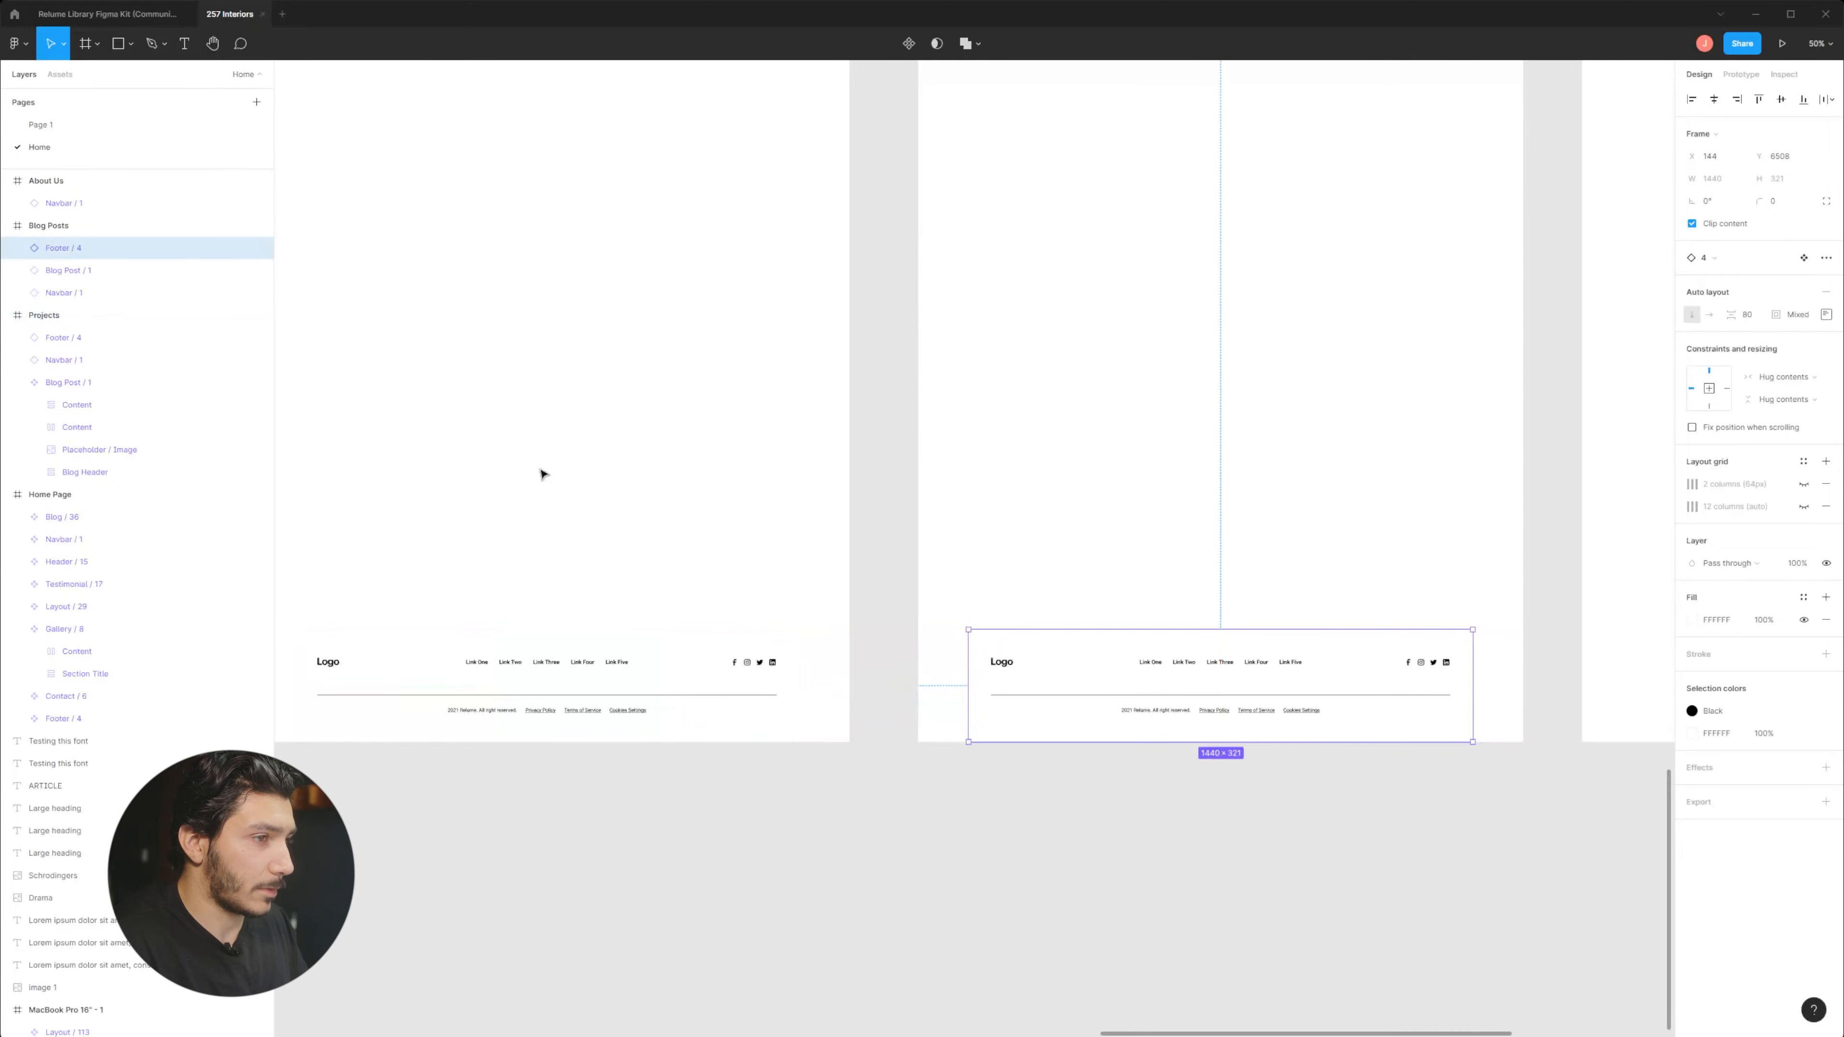
{"action": "left_click_drag", "start_coordinate": [640, 603], "coordinate": [1061, 596]}
{"action": "left_click", "coordinate": [925, 480]}
Browse the CTA components in the Relume Library file and copy CTA / 16.
{"action": "left_click_drag", "start_coordinate": [925, 241], "coordinate": [936, 839]}
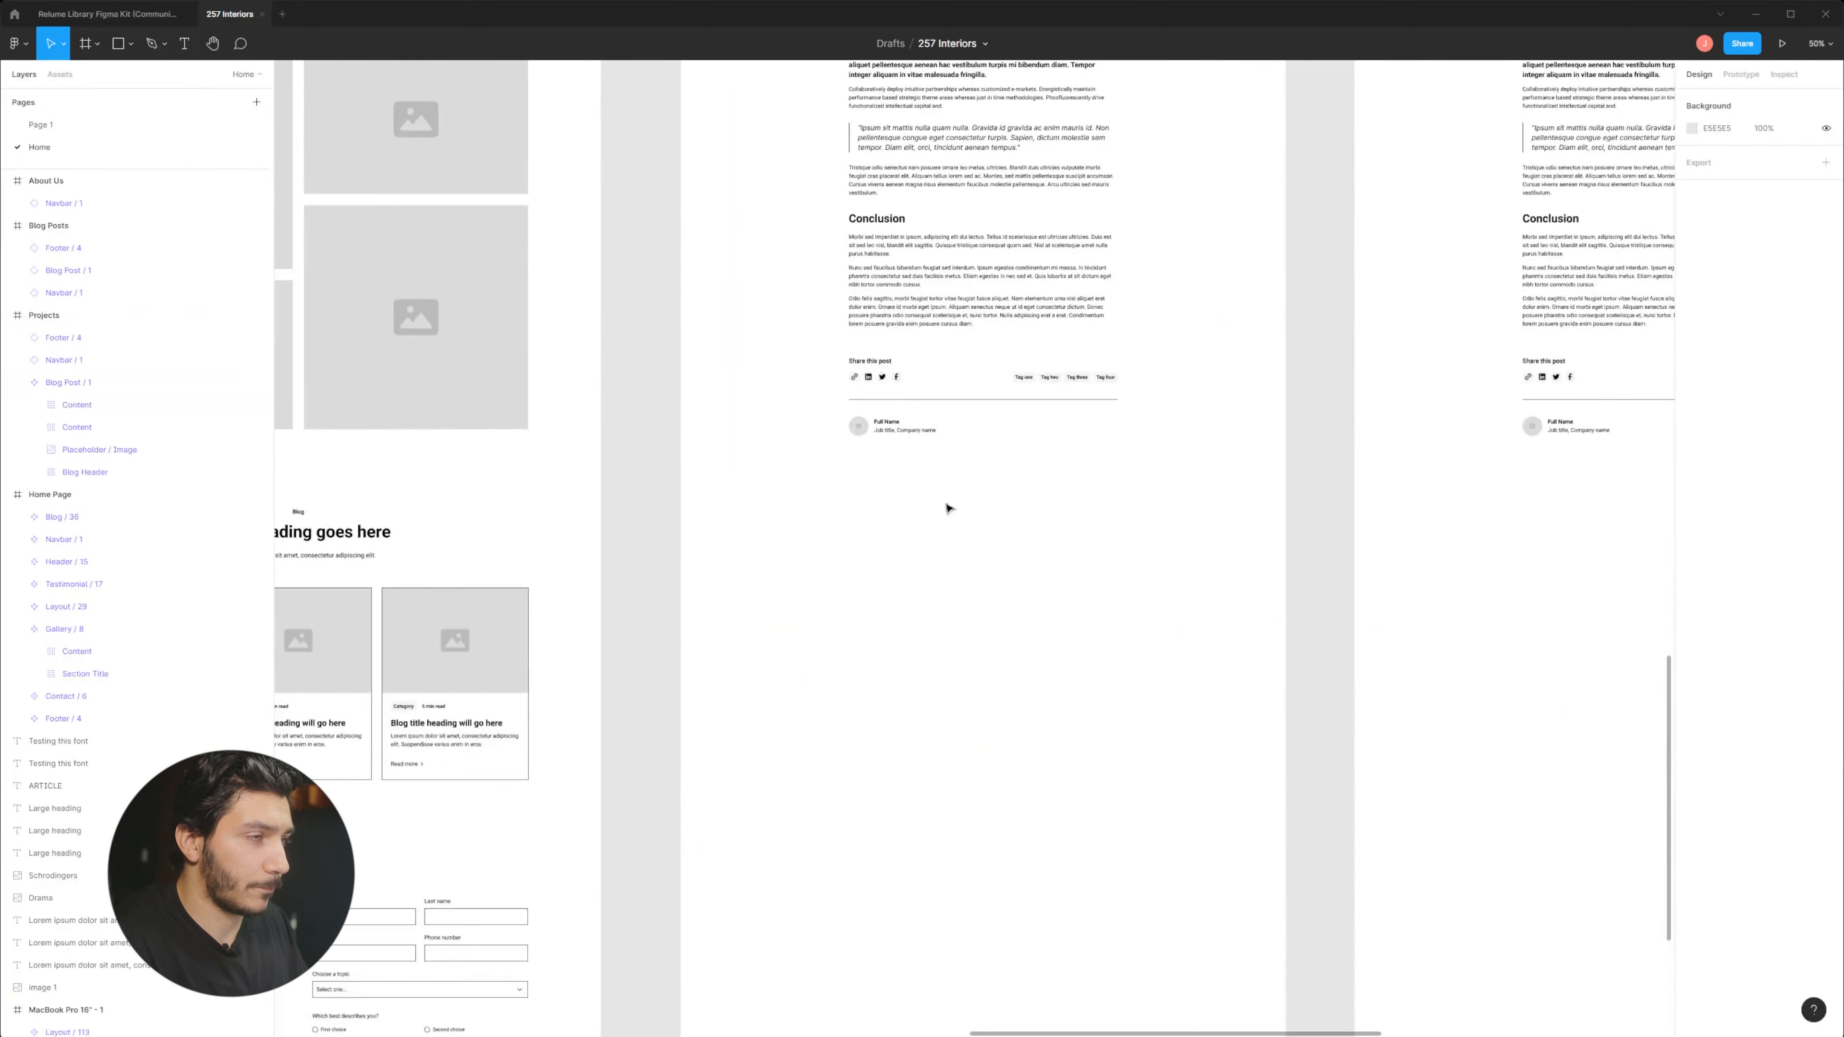
{"action": "left_click_drag", "start_coordinate": [947, 505], "coordinate": [996, 862]}
{"action": "left_click_drag", "start_coordinate": [848, 494], "coordinate": [831, 282]}
{"action": "left_click_drag", "start_coordinate": [858, 690], "coordinate": [794, 315]}
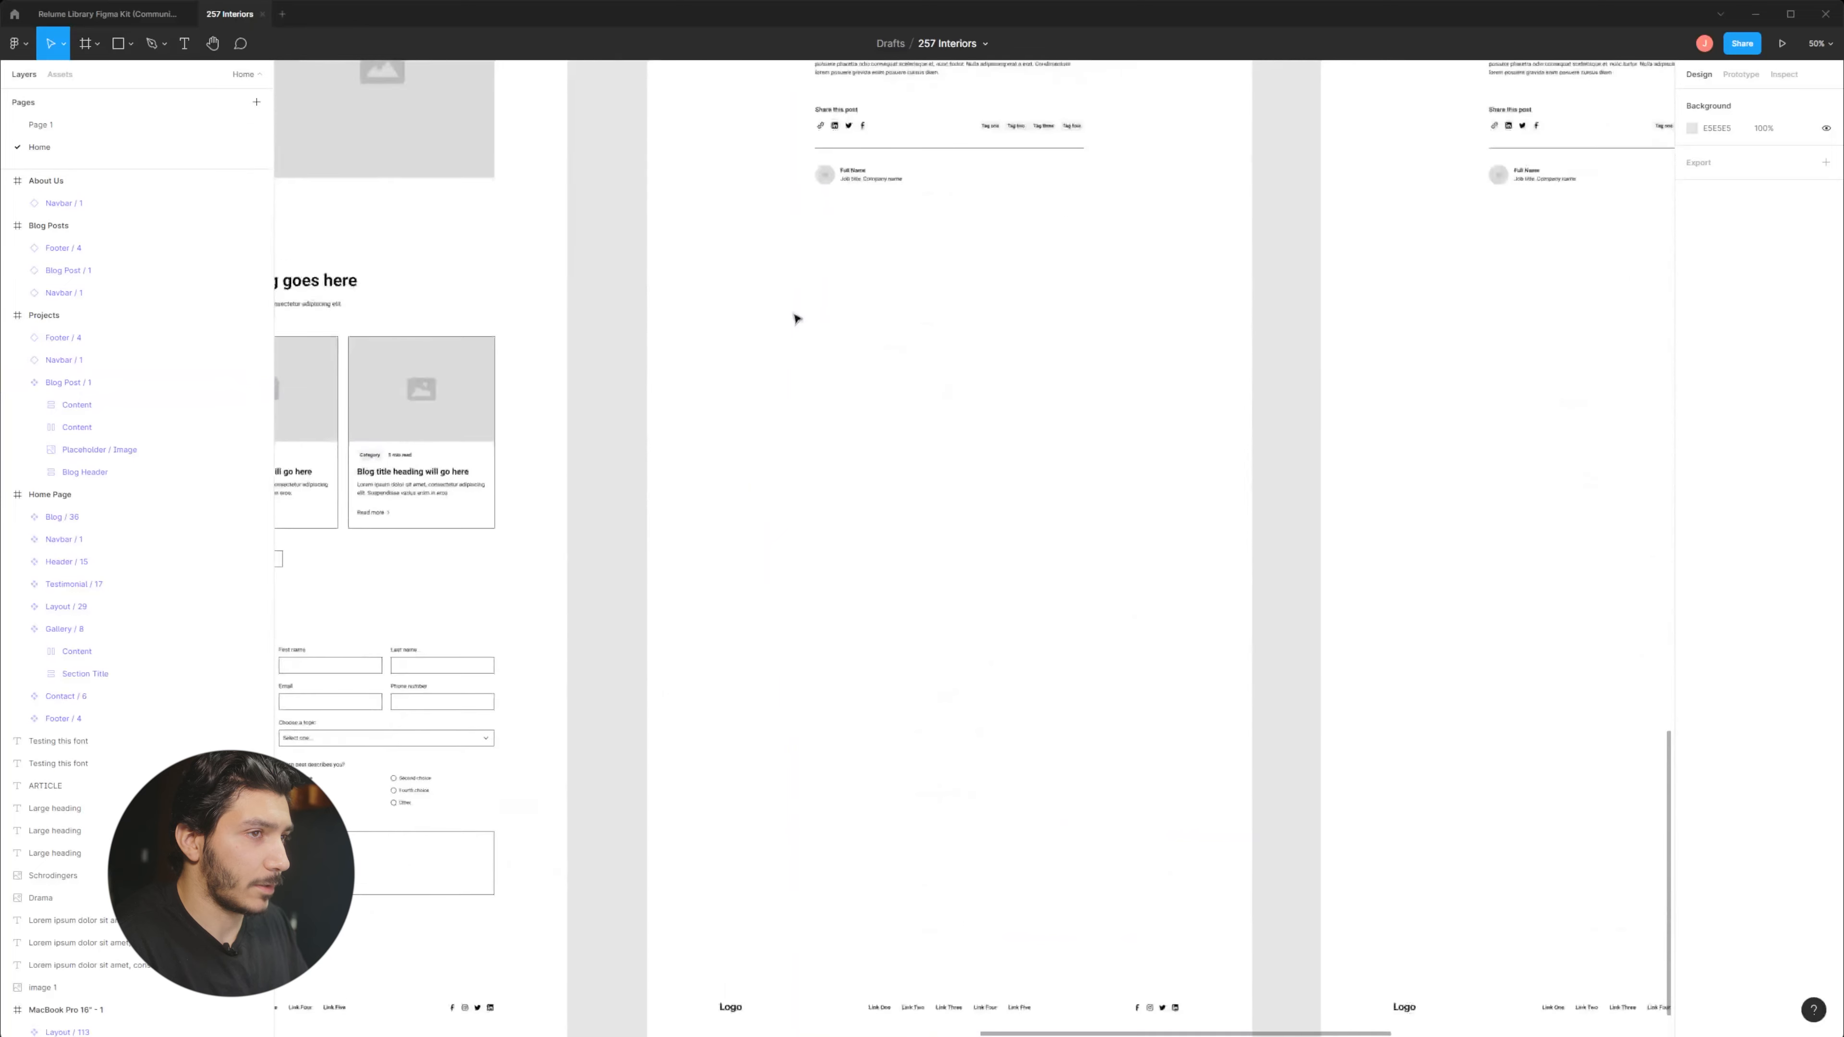
{"action": "left_click", "coordinate": [108, 14]}
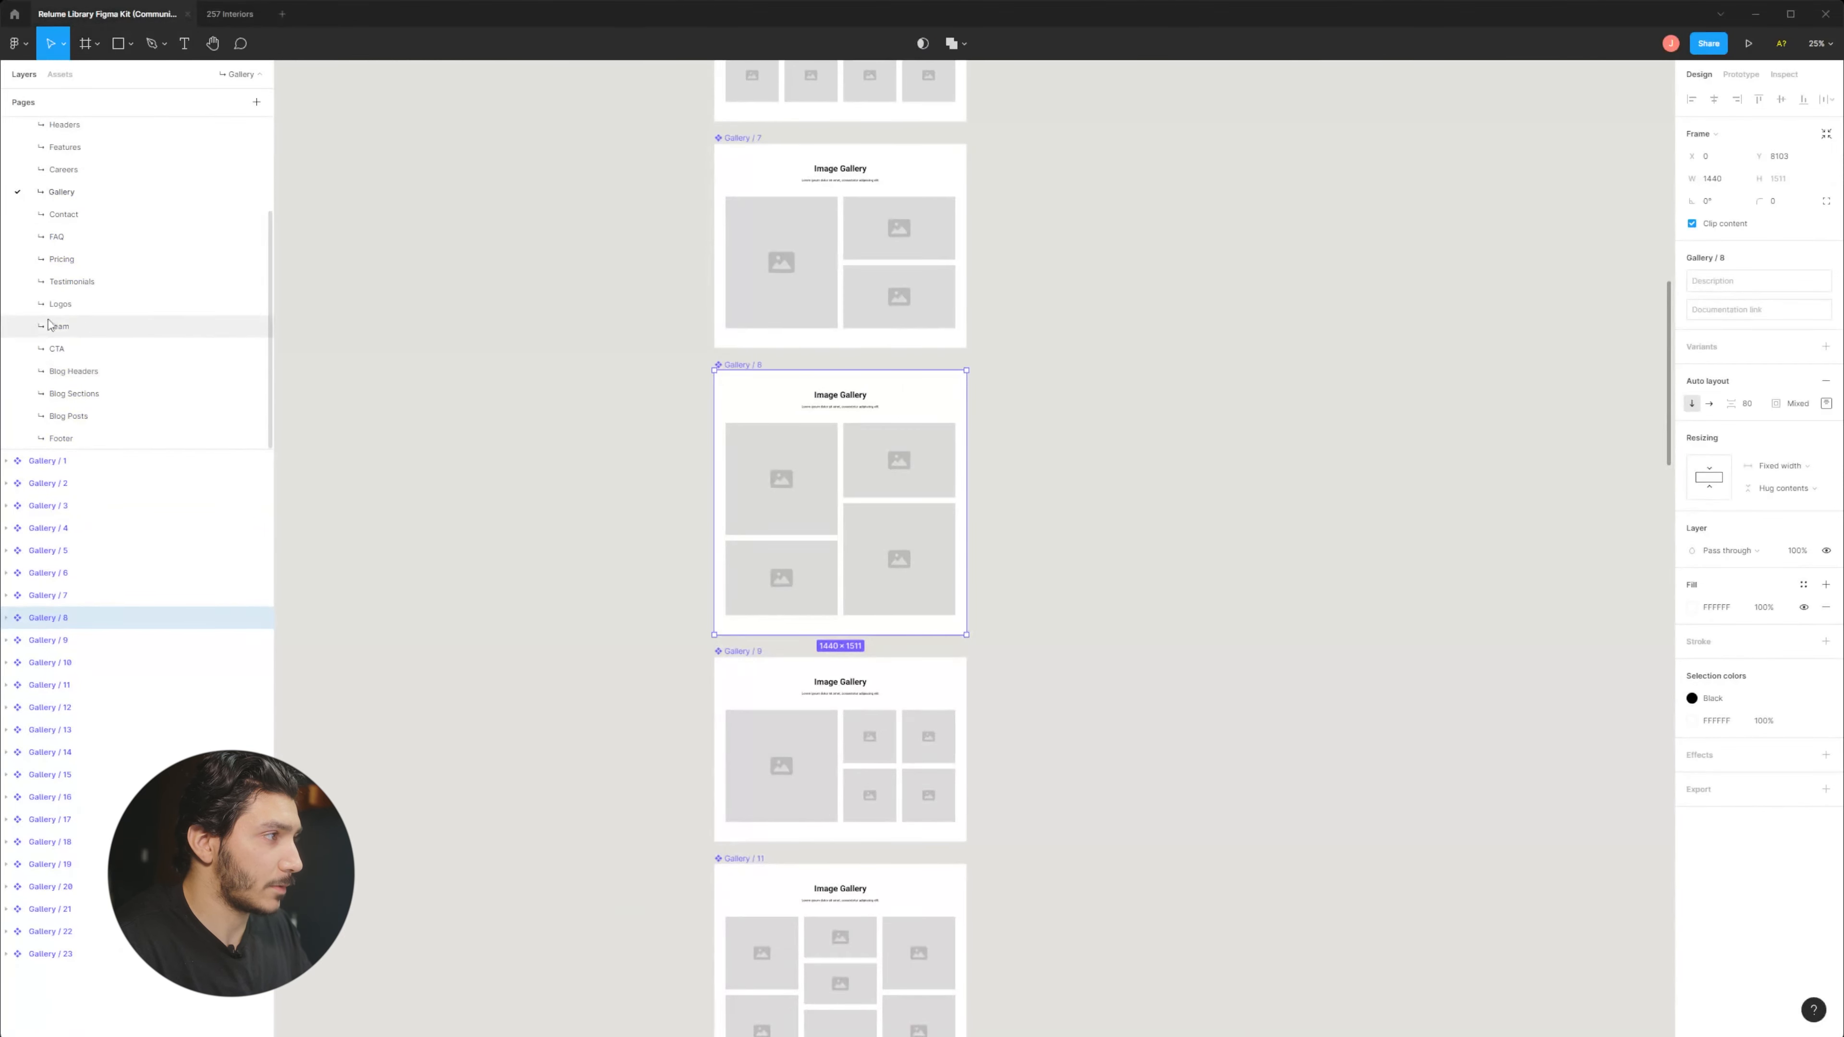
{"action": "left_click", "coordinate": [95, 352]}
{"action": "scroll", "coordinate": [799, 508], "scroll_direction": "up", "scroll_amount": 5}
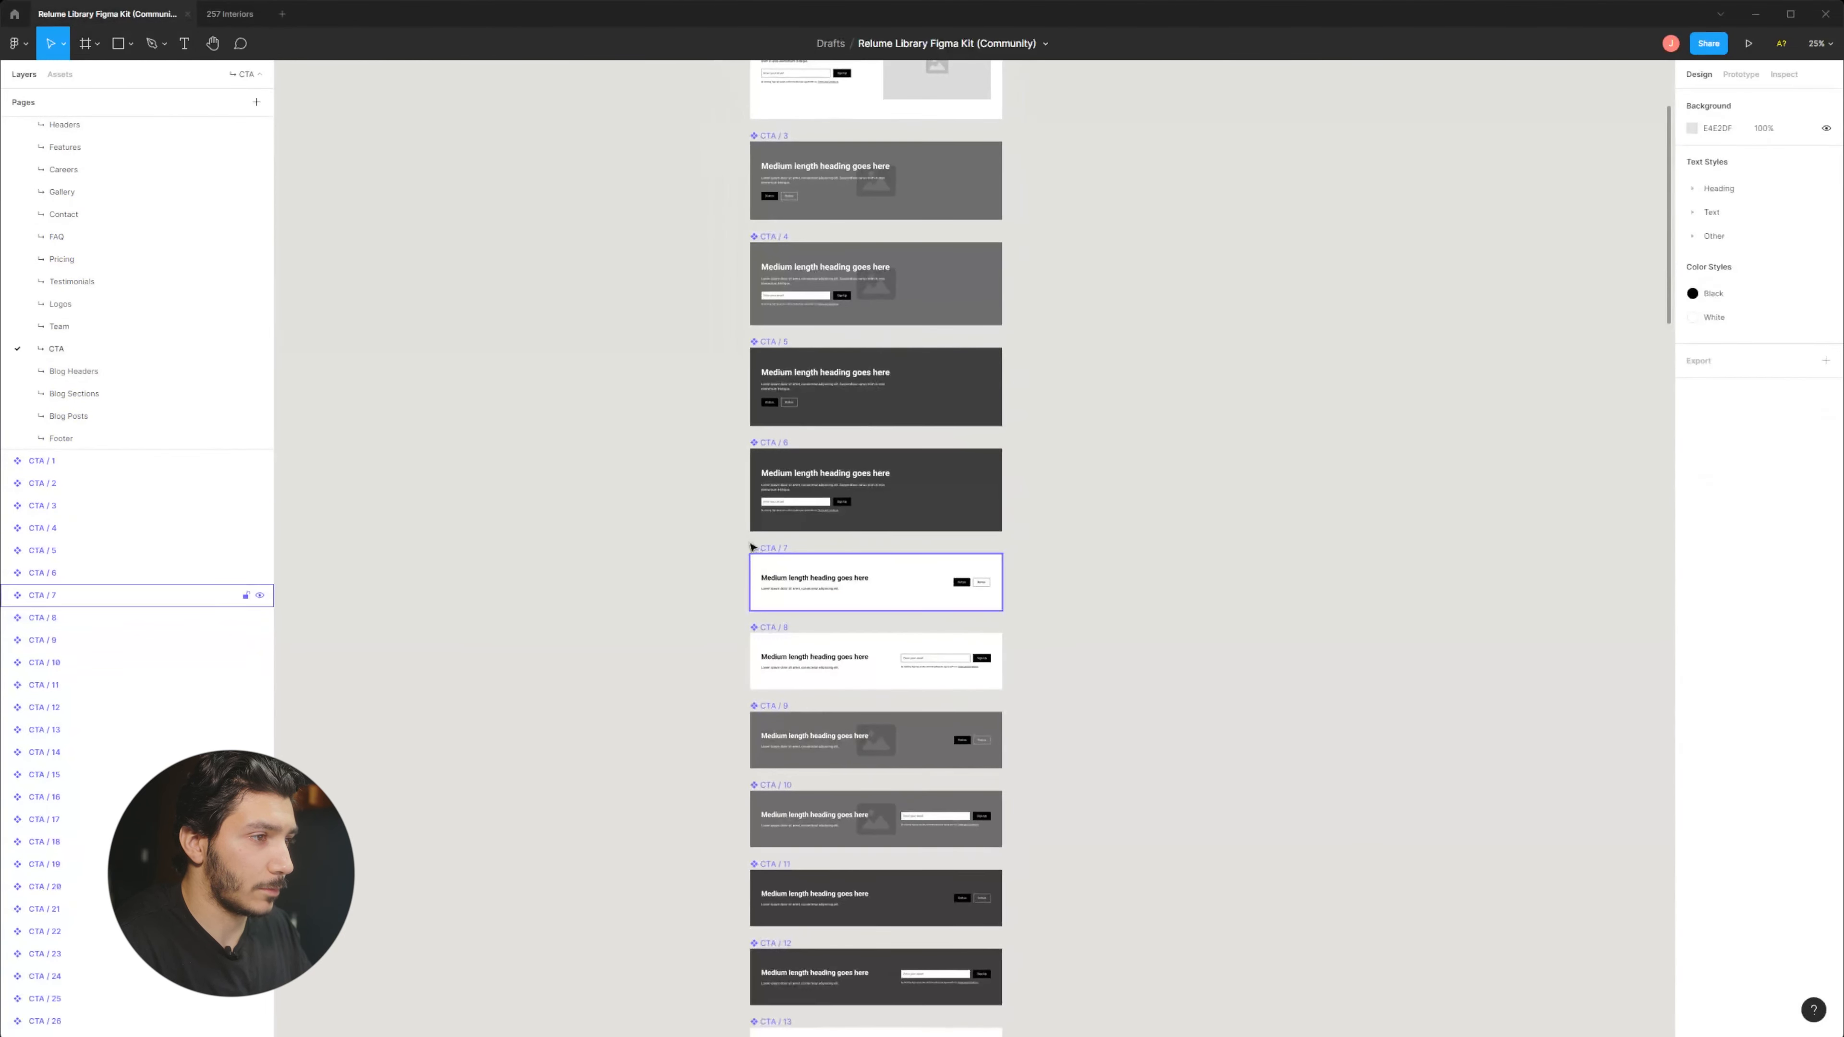
{"action": "scroll", "coordinate": [928, 547], "scroll_direction": "up", "scroll_amount": 6}
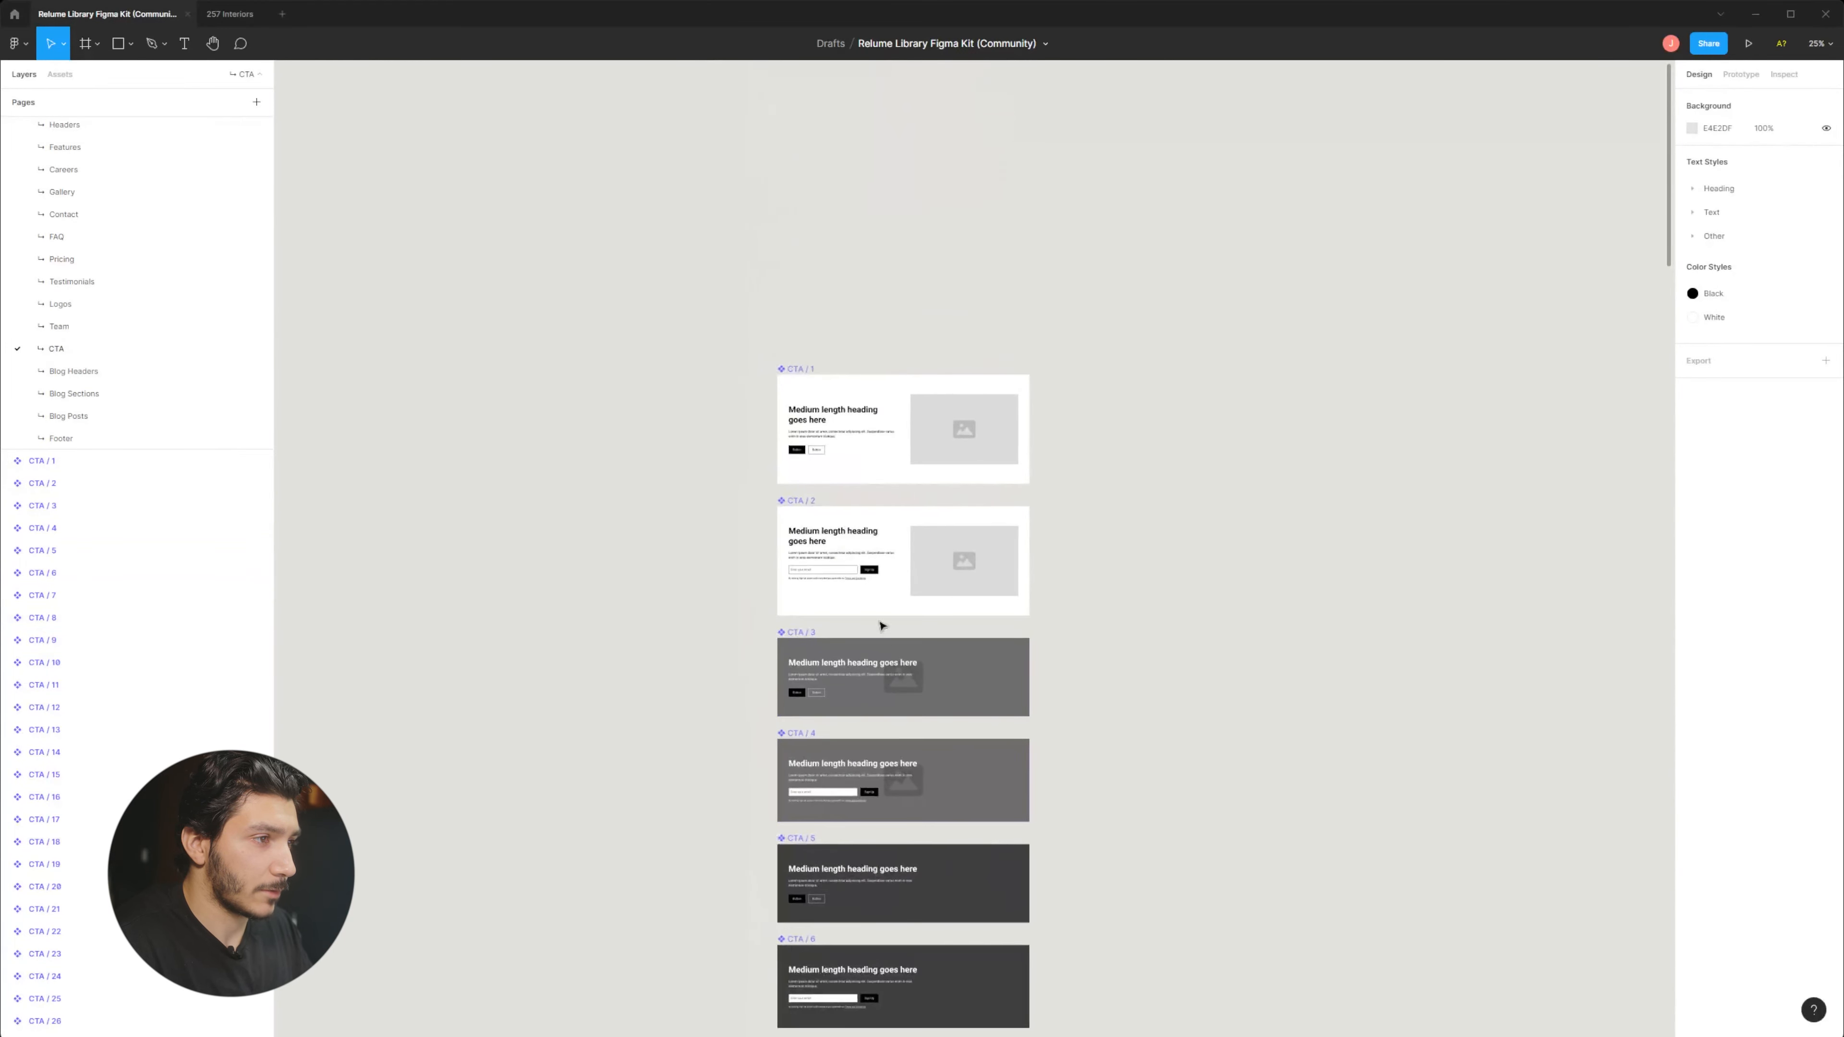
{"action": "scroll", "coordinate": [936, 509], "scroll_direction": "down", "scroll_amount": 5}
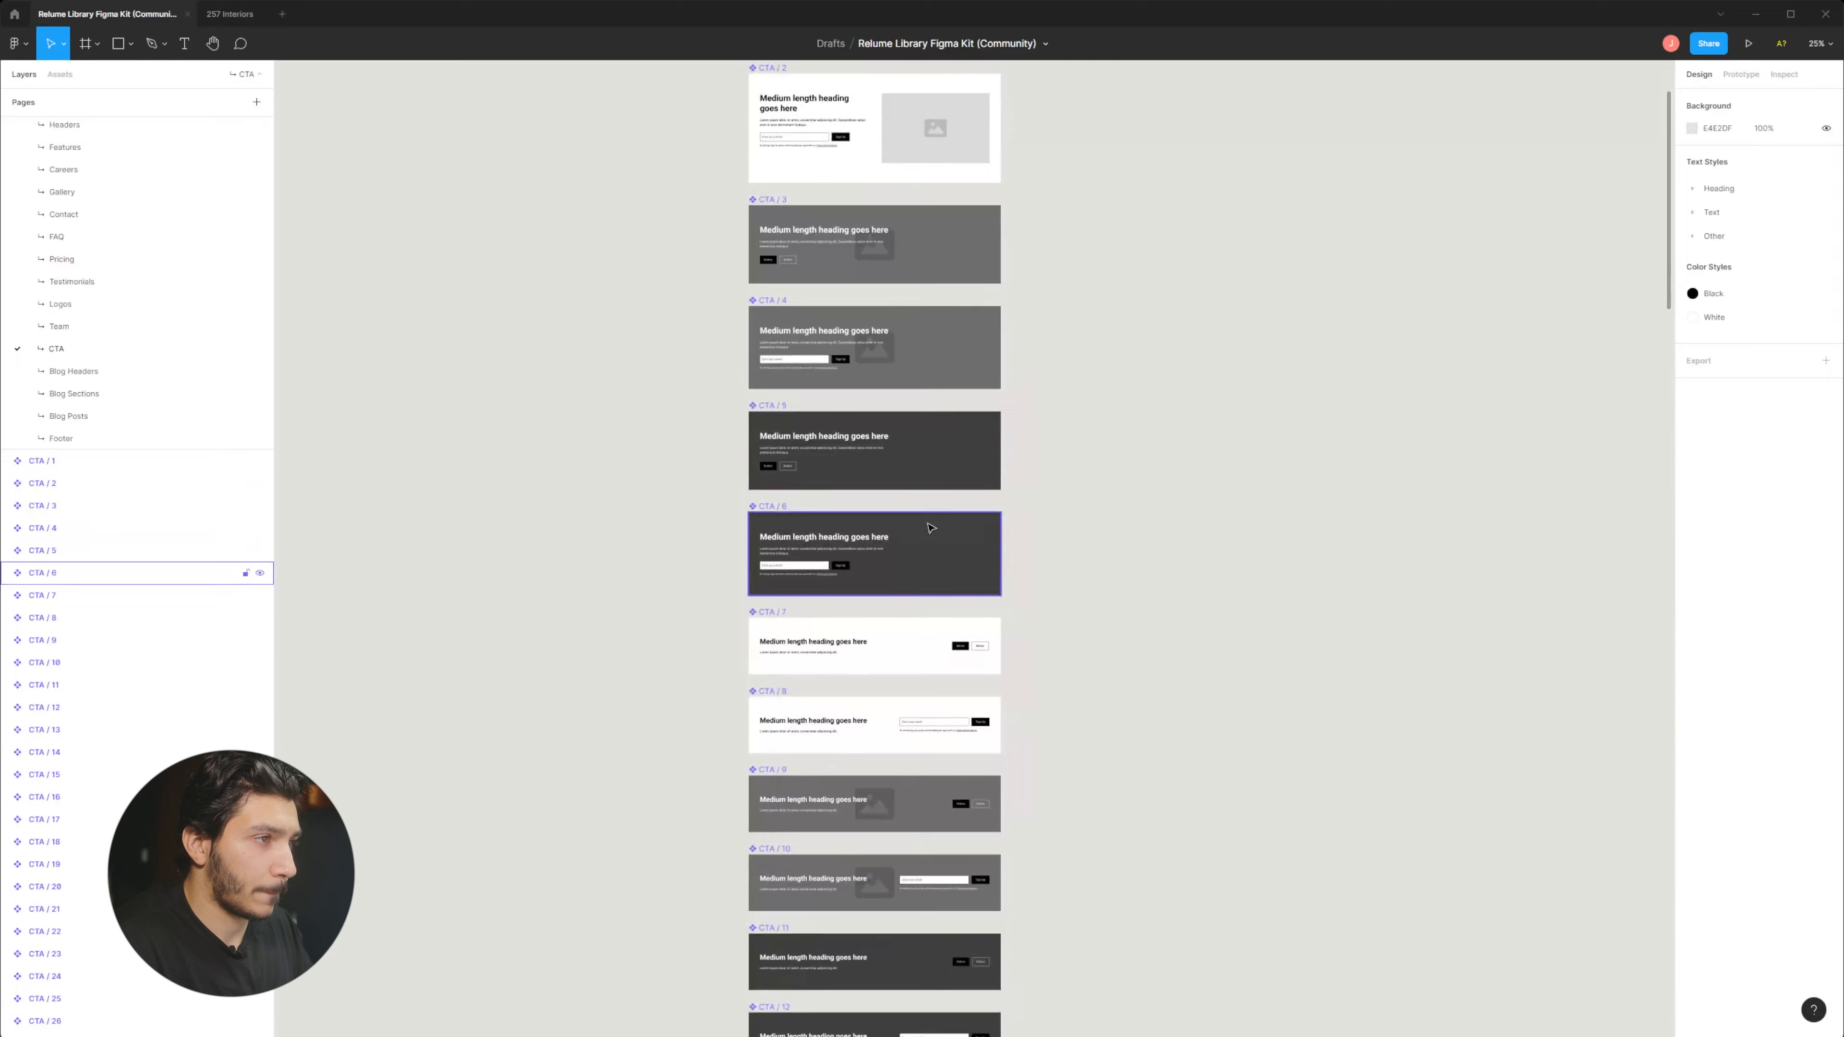
{"action": "scroll", "coordinate": [947, 644], "scroll_direction": "down", "scroll_amount": 6}
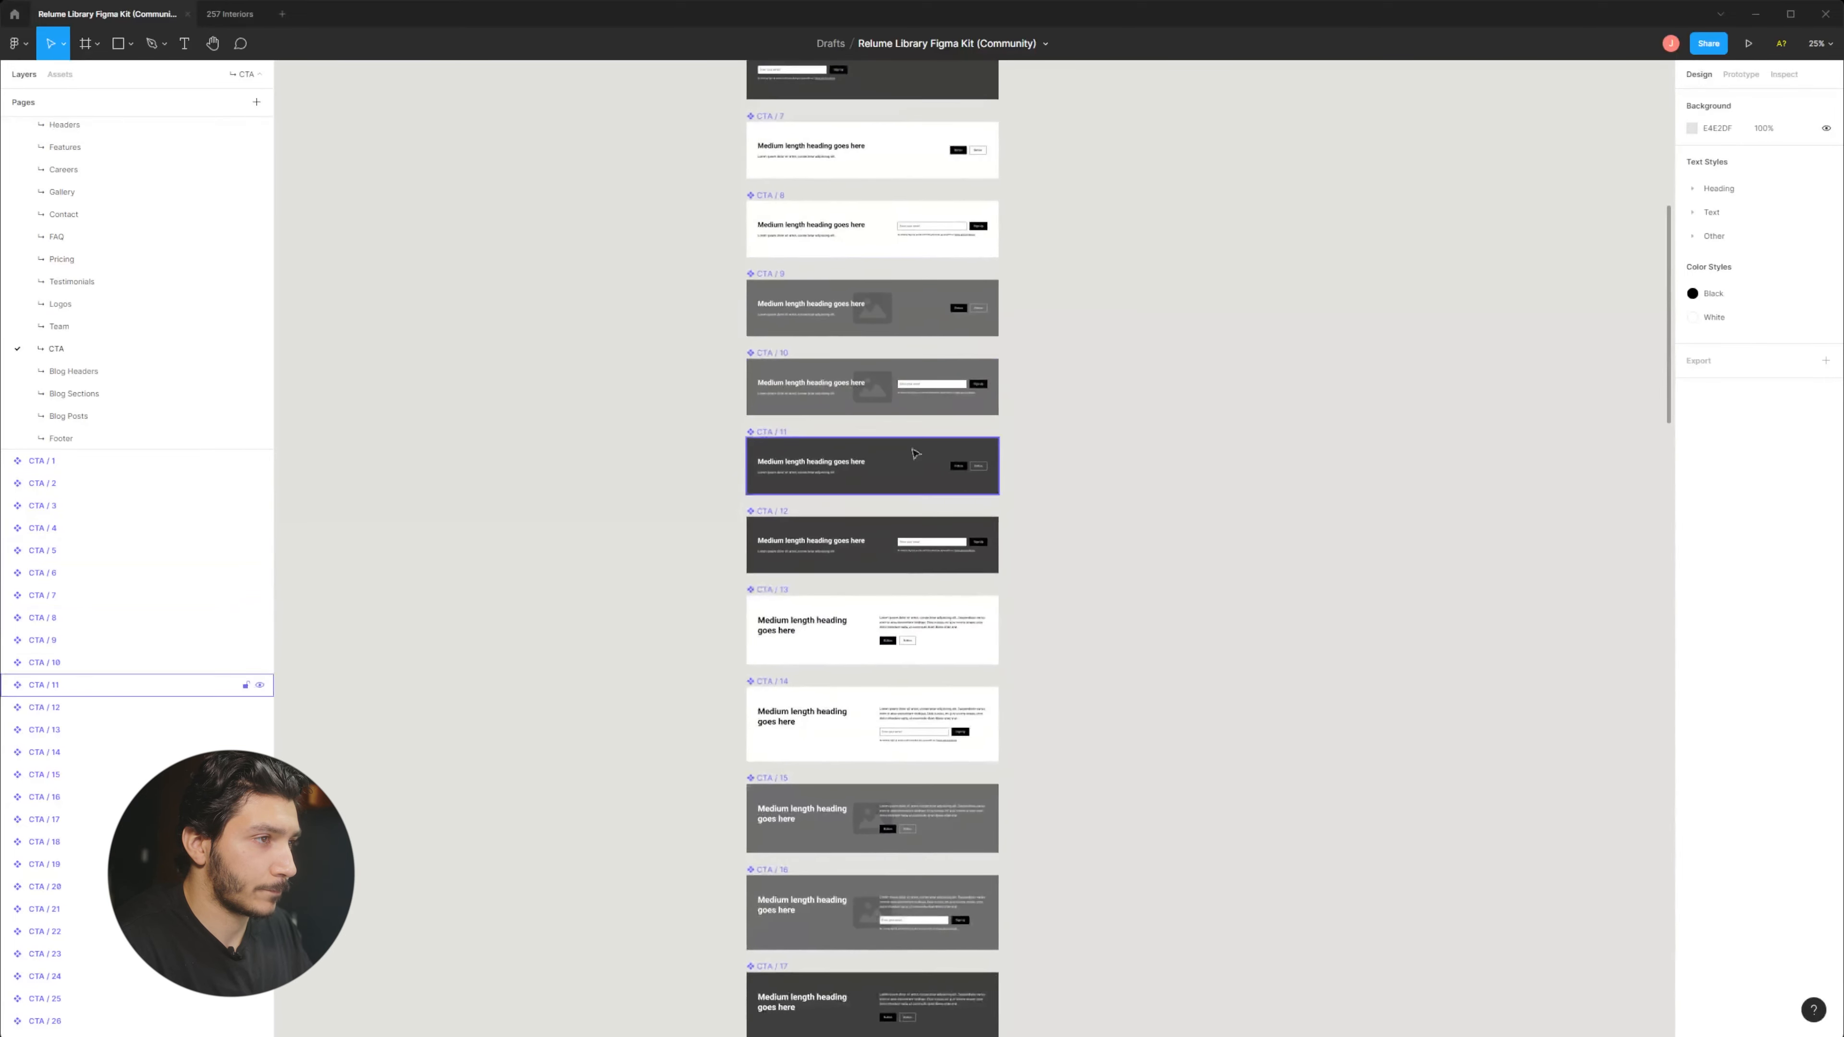
{"action": "scroll", "coordinate": [866, 455], "scroll_direction": "down", "scroll_amount": 1}
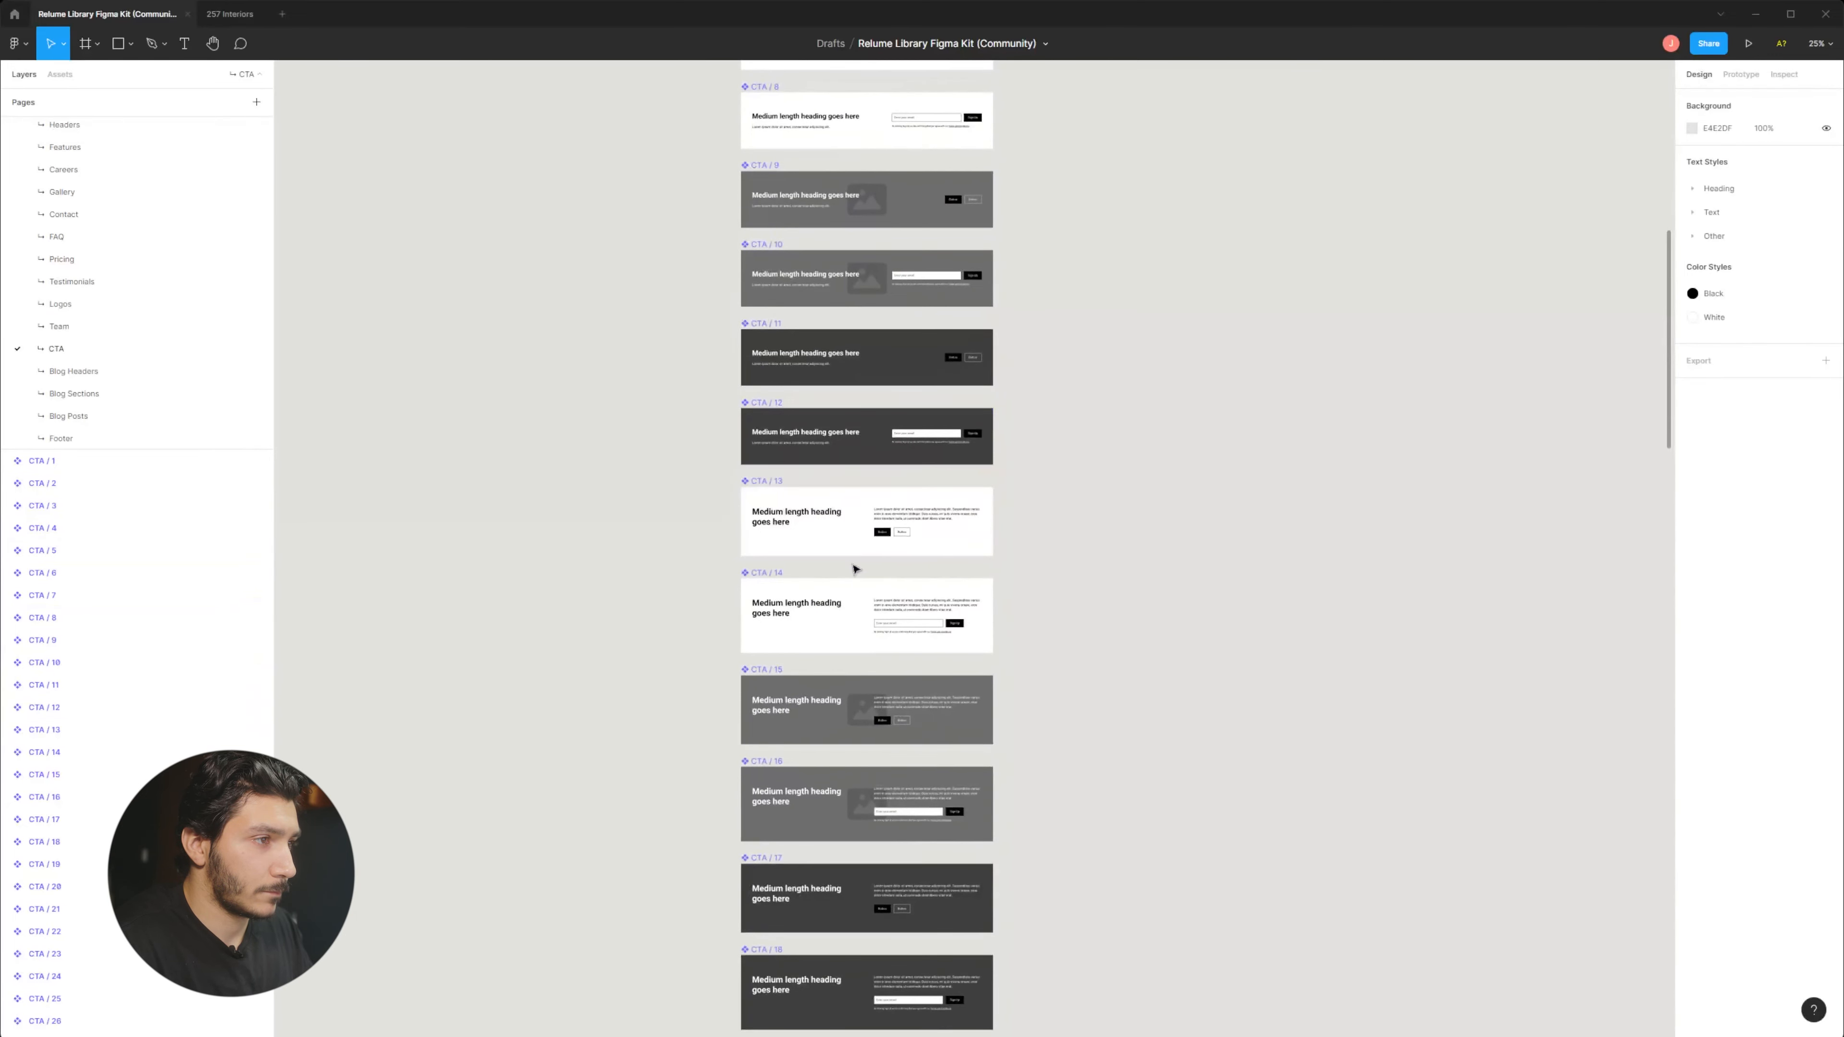
{"action": "scroll", "coordinate": [845, 545], "scroll_direction": "down", "scroll_amount": 2}
{"action": "scroll", "coordinate": [829, 557], "scroll_direction": "down", "scroll_amount": 1}
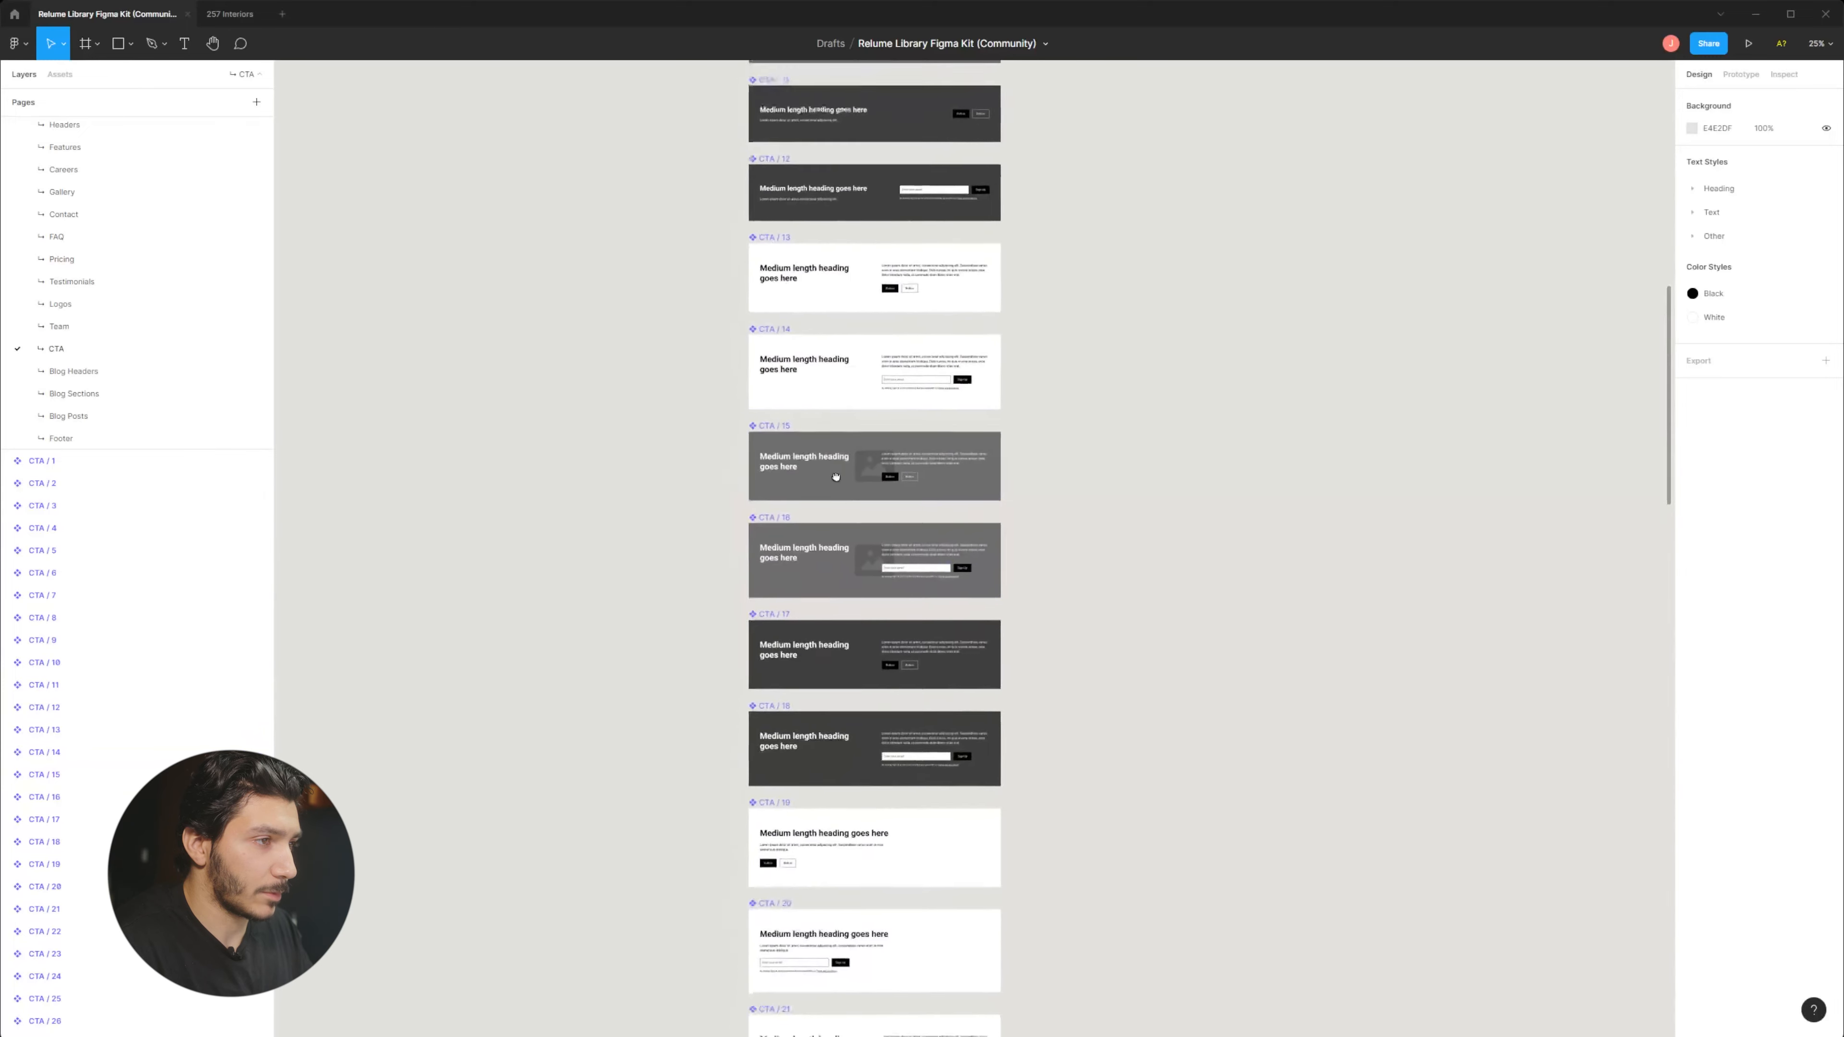
{"action": "left_click", "coordinate": [845, 454]}
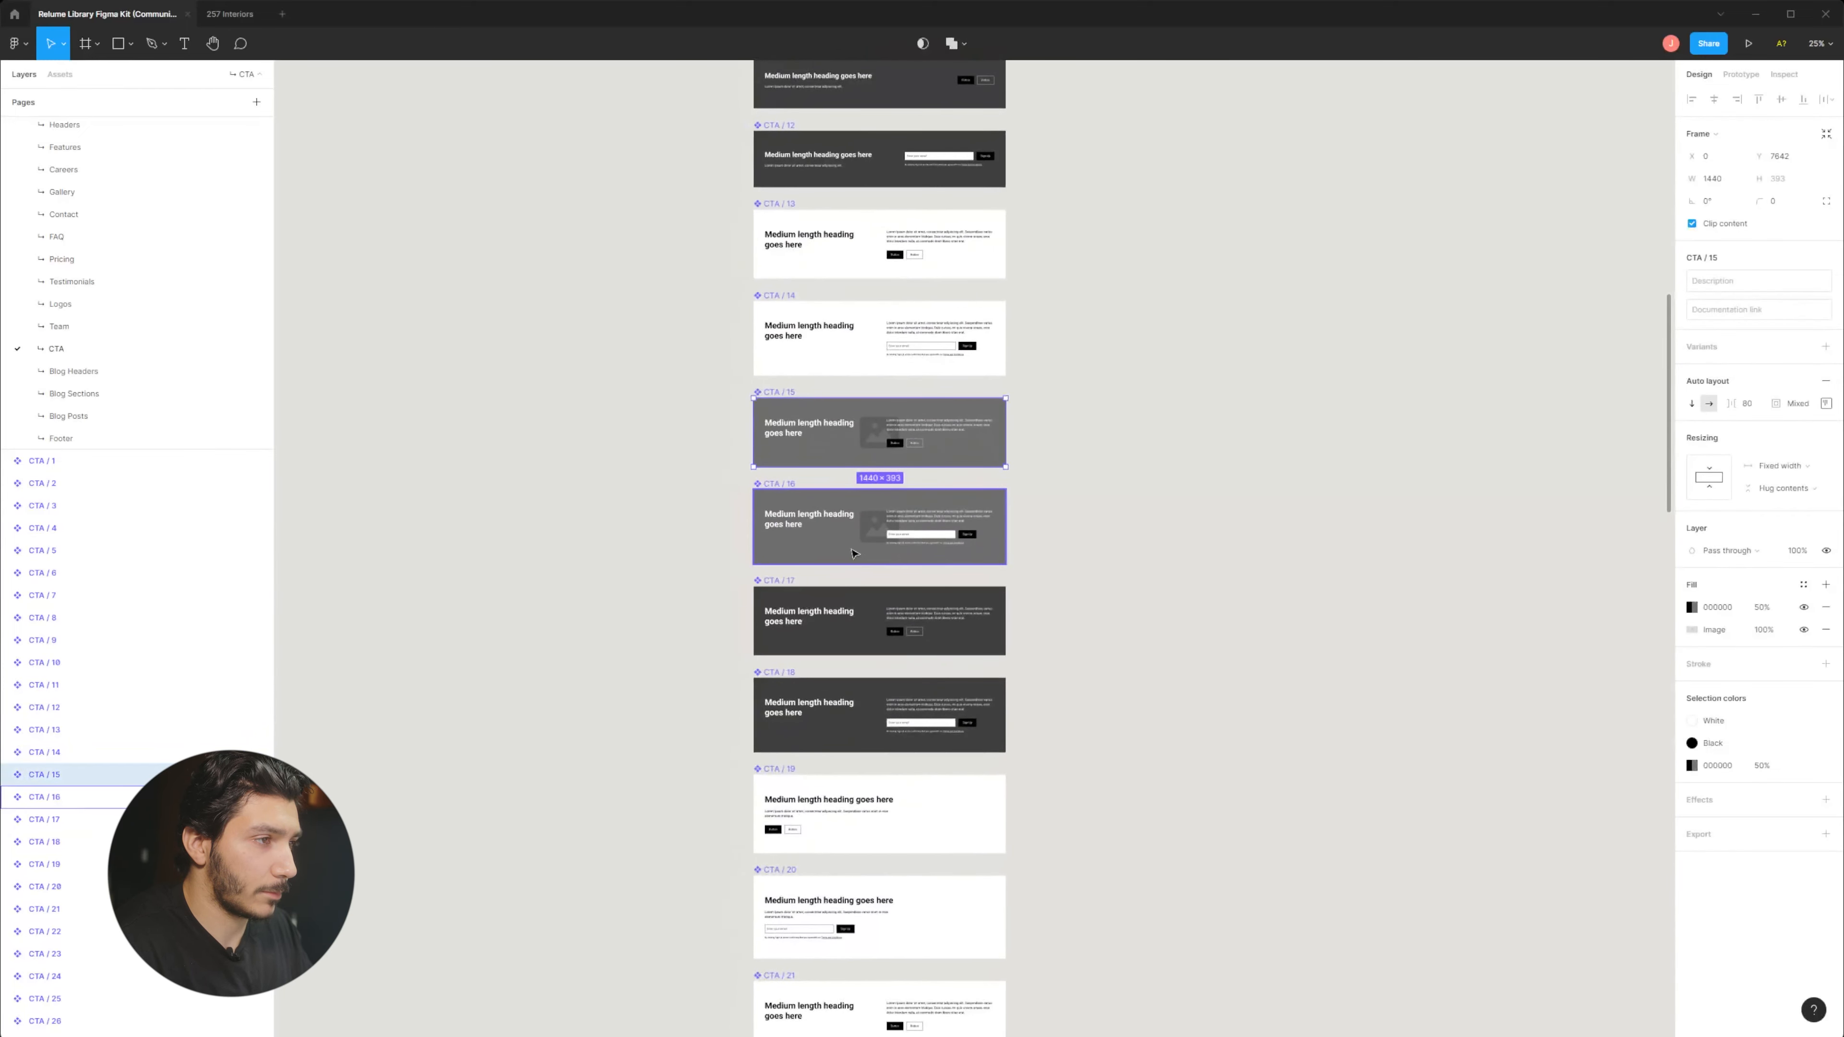
{"action": "left_click", "coordinate": [835, 556]}
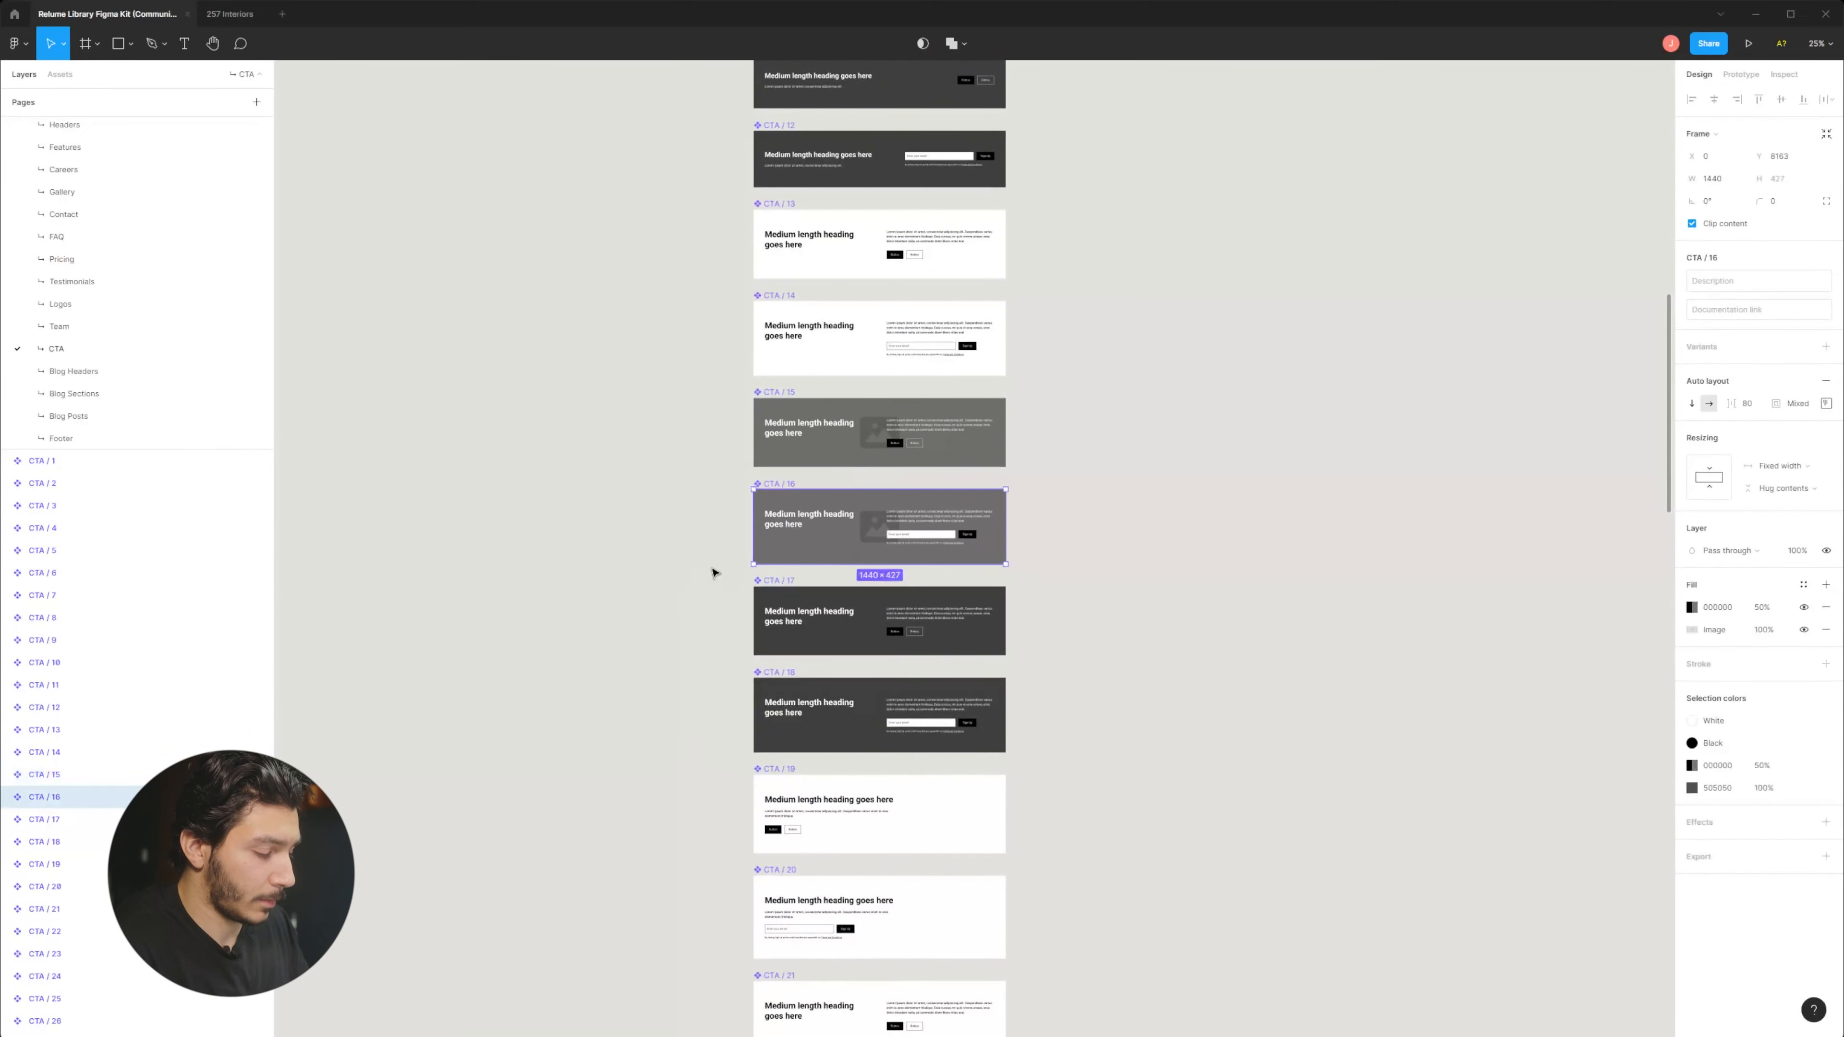
Paste CTA / 16 into the 257 Interiors Projects frame, horizontally centred beneath the author details at X 144, Y 4263.
{"action": "left_click", "coordinate": [229, 14]}
{"action": "left_click", "coordinate": [918, 568]}
{"action": "key", "text": "ctrl+v"}
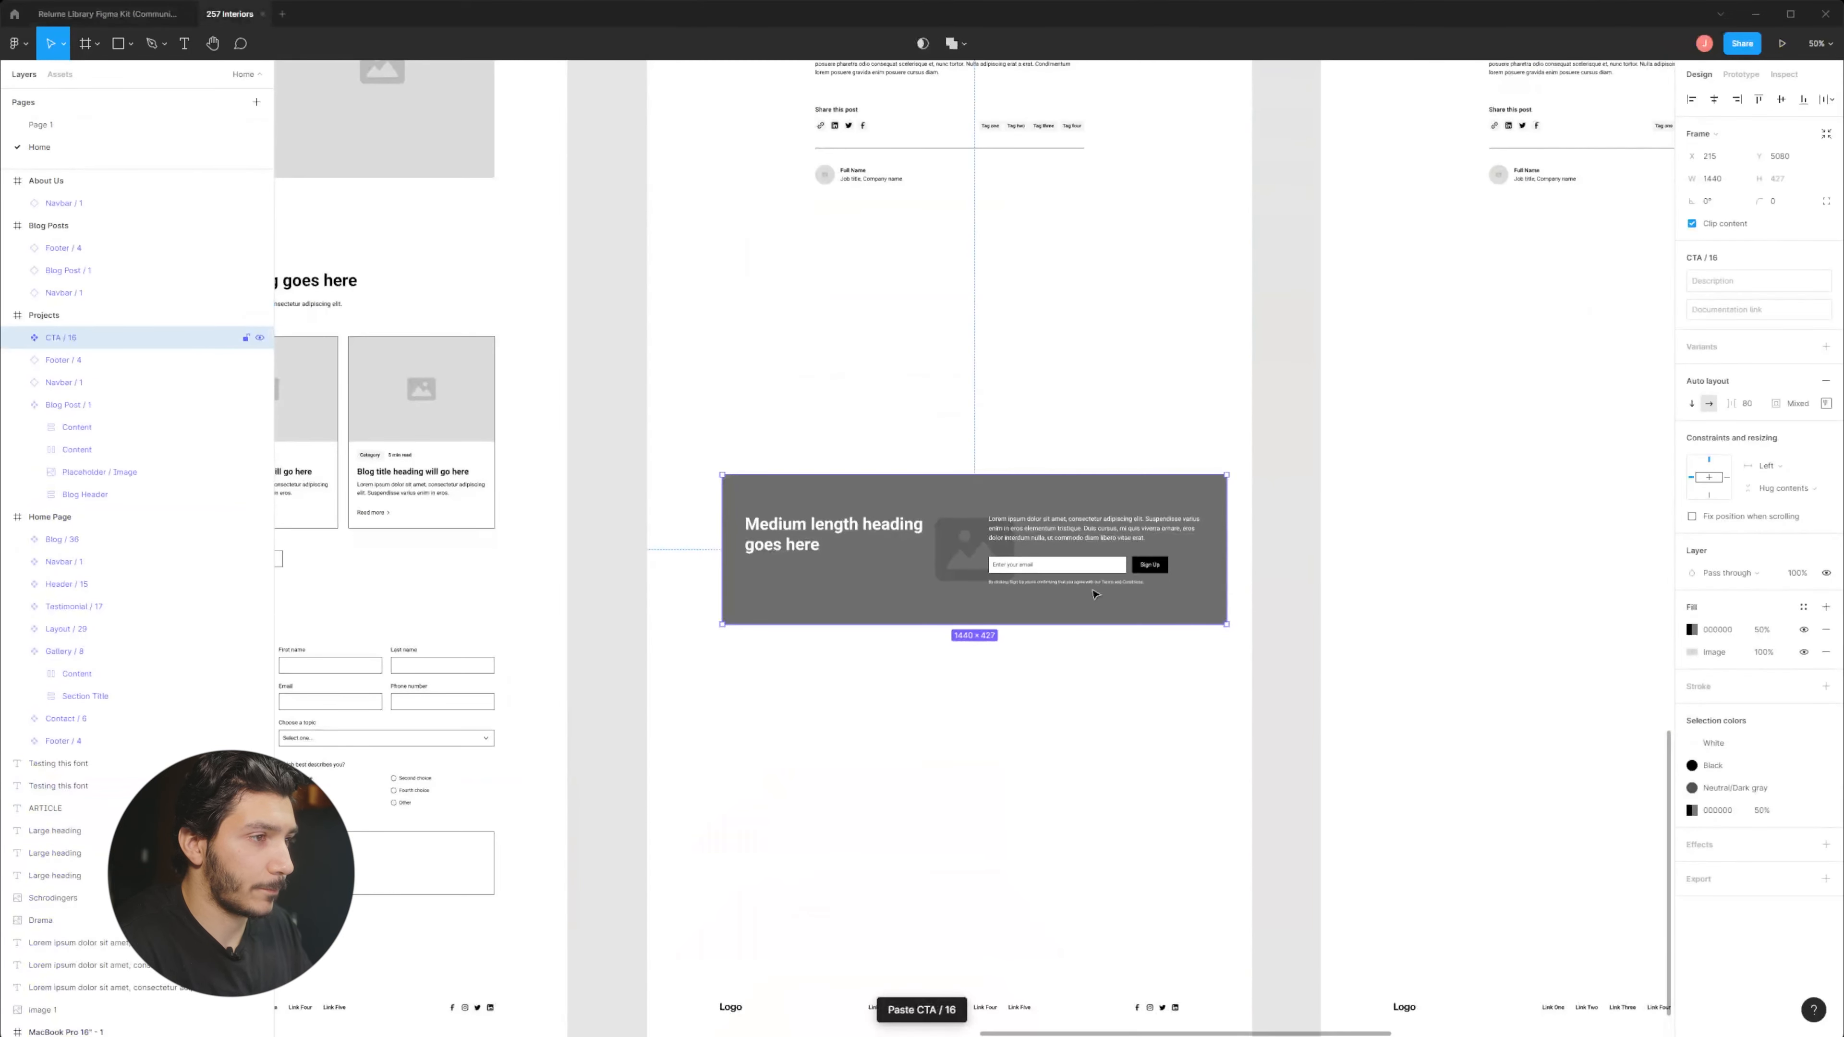
{"action": "left_click_drag", "start_coordinate": [906, 595], "coordinate": [903, 338]}
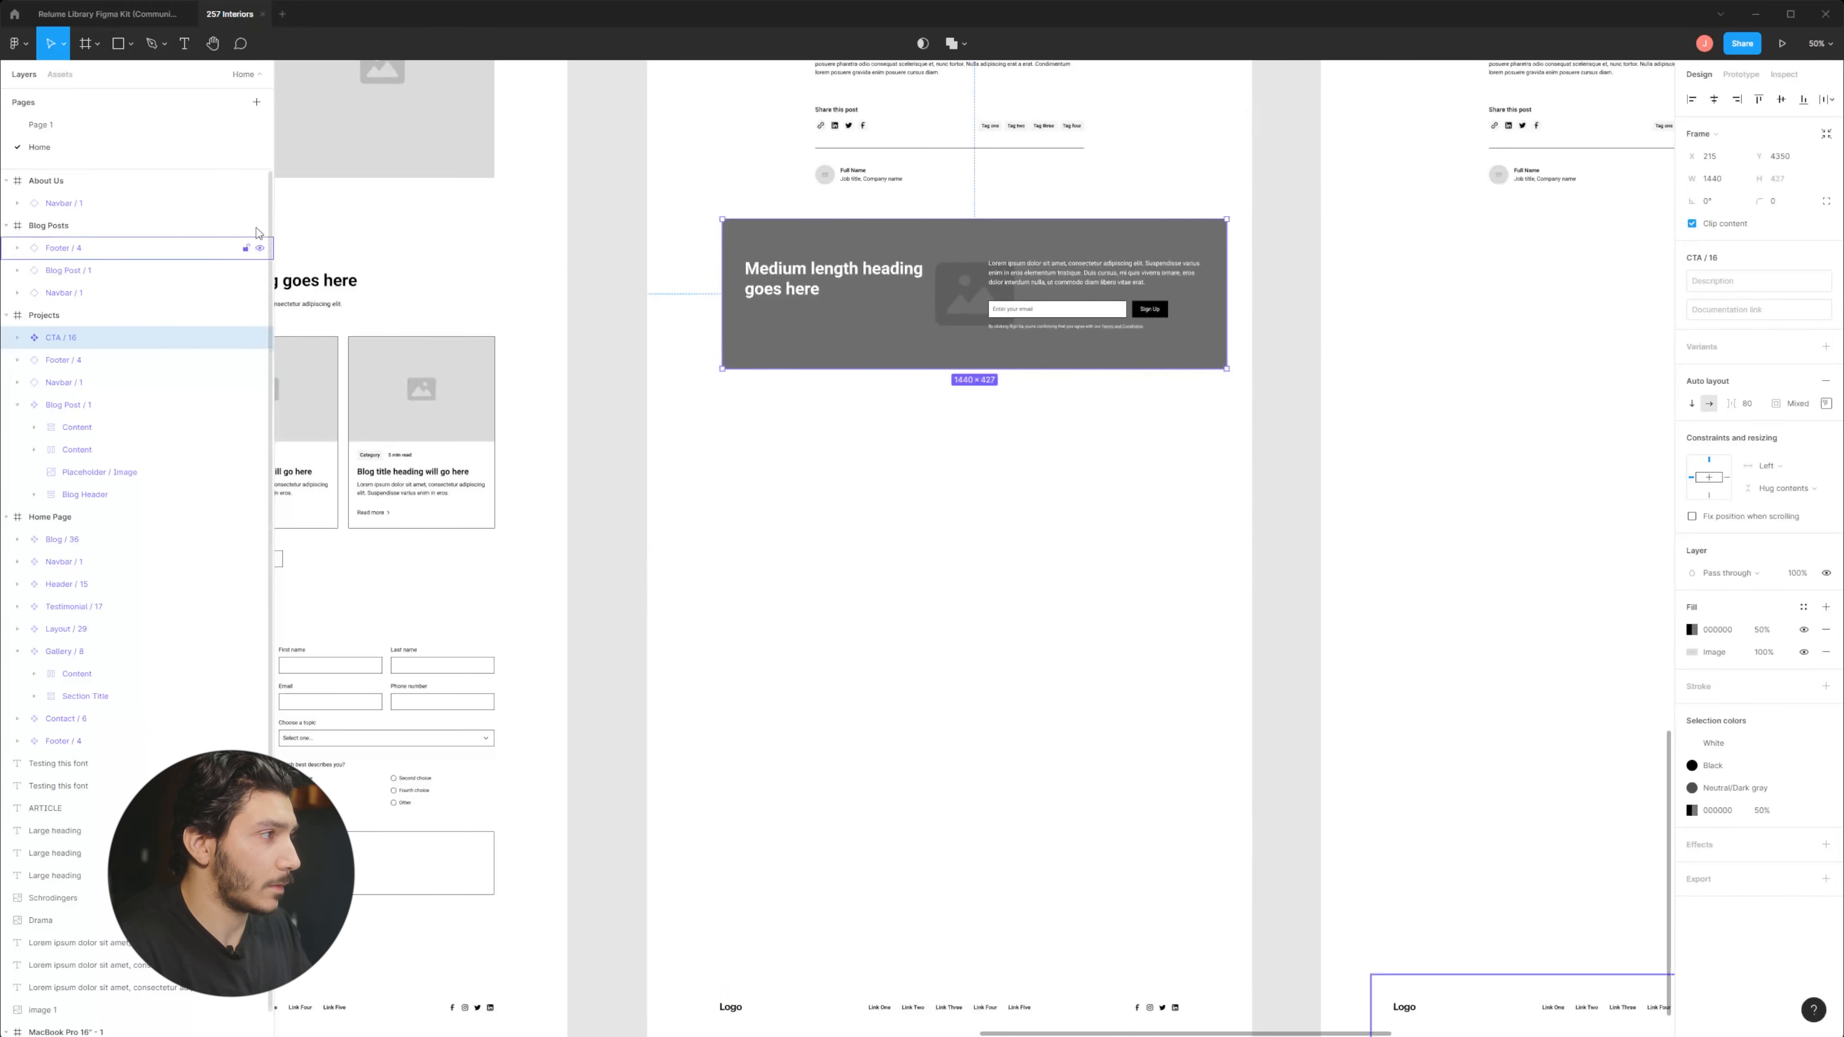
{"action": "left_click", "coordinate": [1712, 98]}
{"action": "mouse_move", "coordinate": [897, 326]}
{"action": "left_mouse_down"}
{"action": "mouse_move", "coordinate": [897, 354]}
{"action": "mouse_move", "coordinate": [897, 333]}
{"action": "left_mouse_up"}
Move the Projects frame's Footer / 4 up directly beneath the CTA / 16 section.
{"action": "scroll", "coordinate": [922, 305], "scroll_direction": "down", "scroll_amount": 5}
{"action": "left_click", "coordinate": [913, 658]}
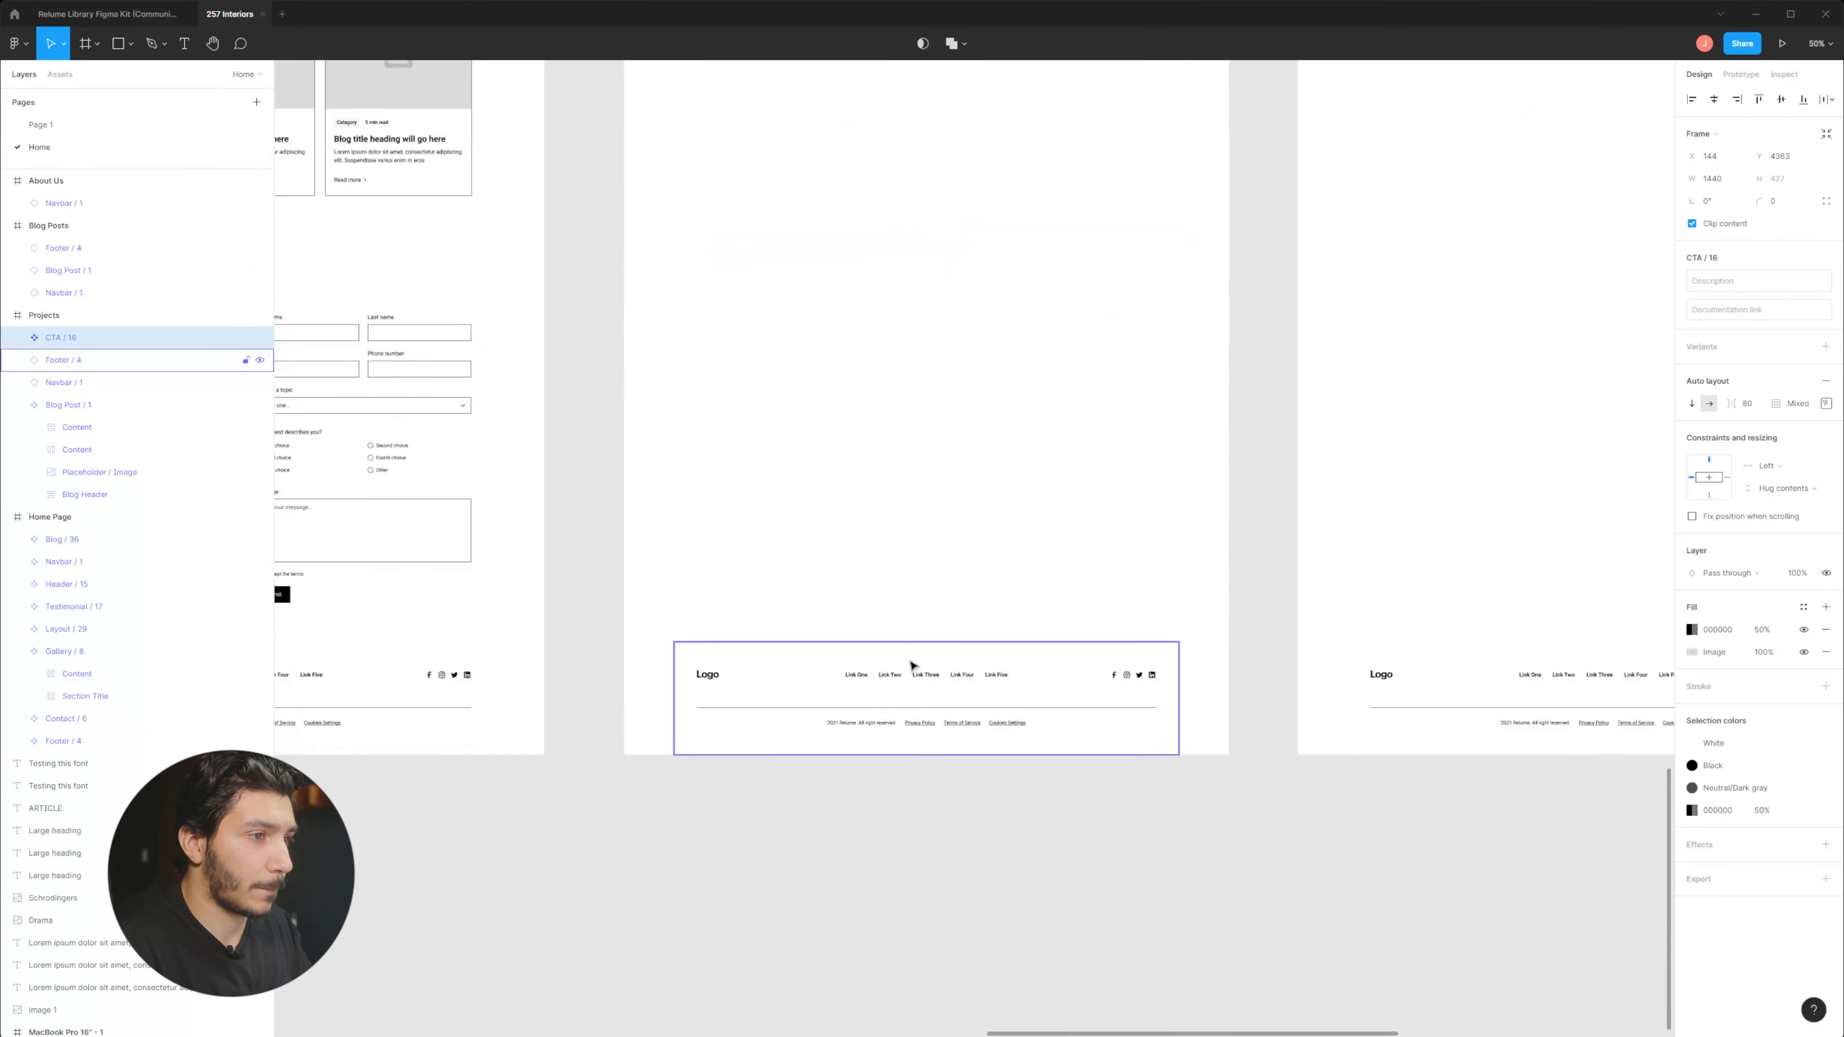
{"action": "scroll", "coordinate": [1057, 739], "scroll_direction": "up", "scroll_amount": 5}
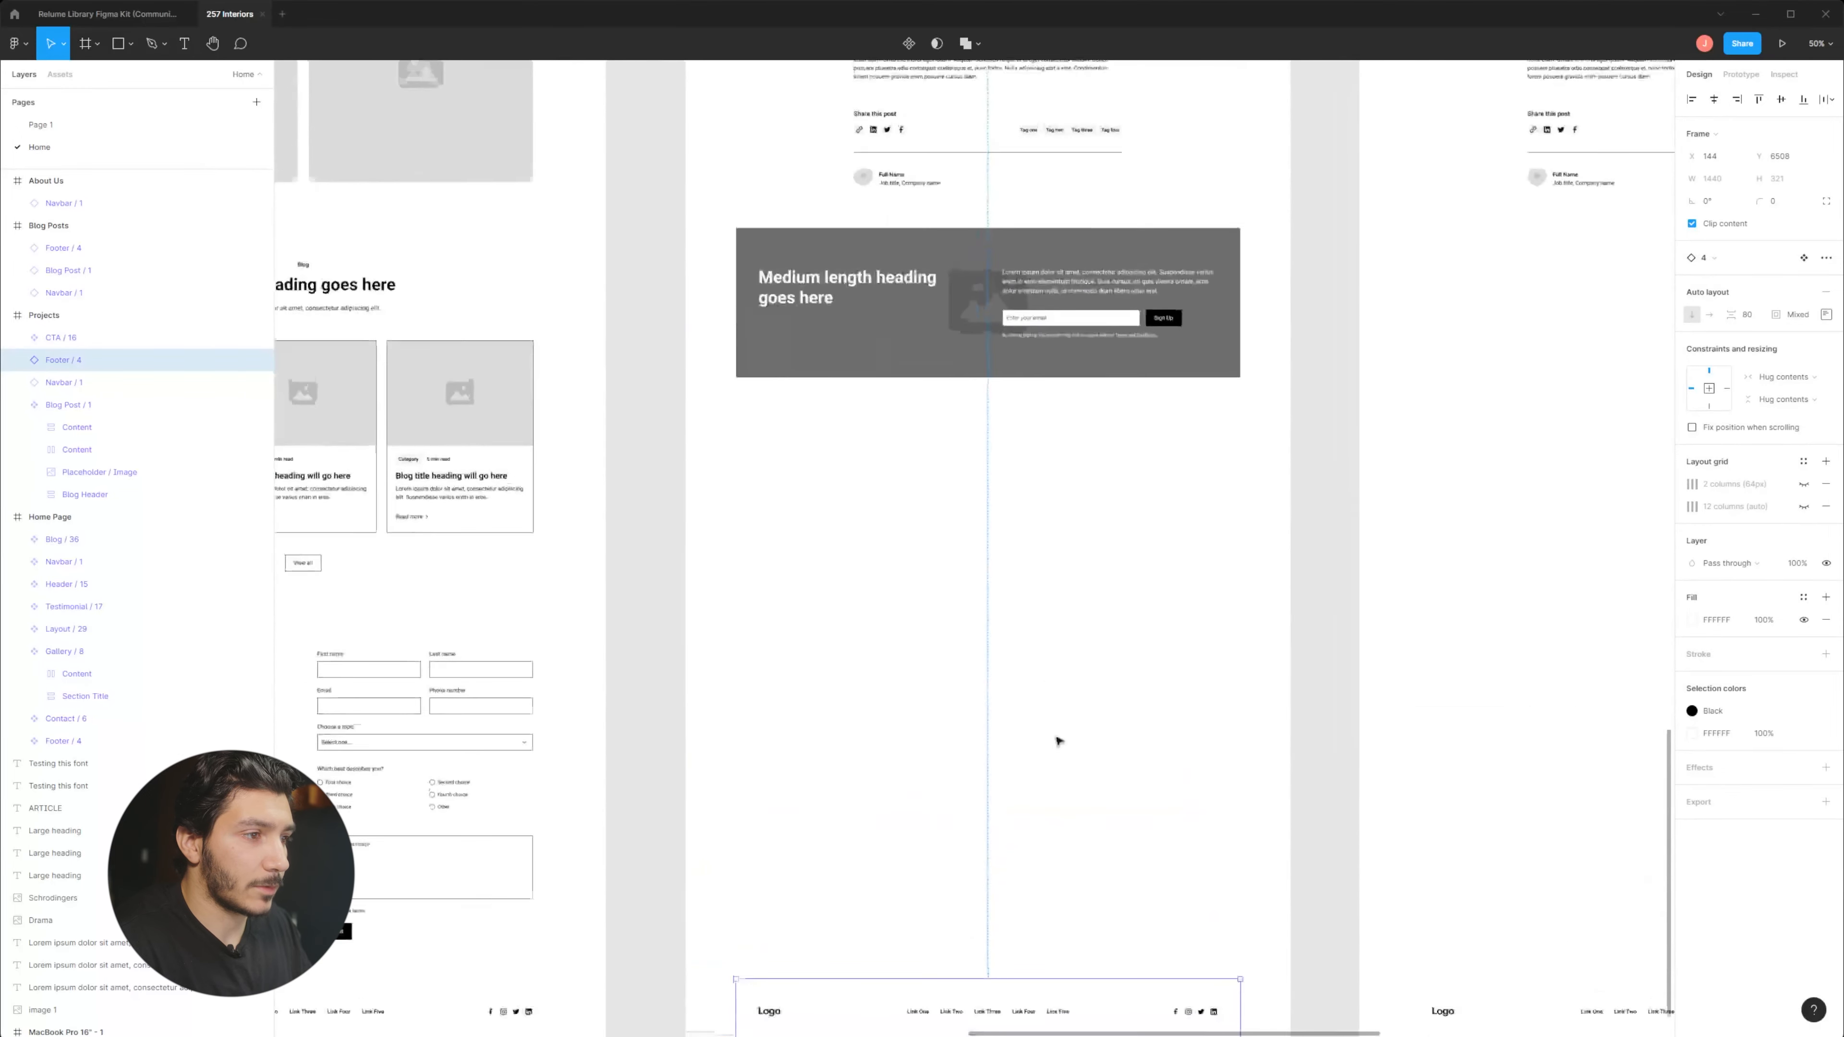
{"action": "left_click_drag", "start_coordinate": [1065, 980], "coordinate": [1049, 385]}
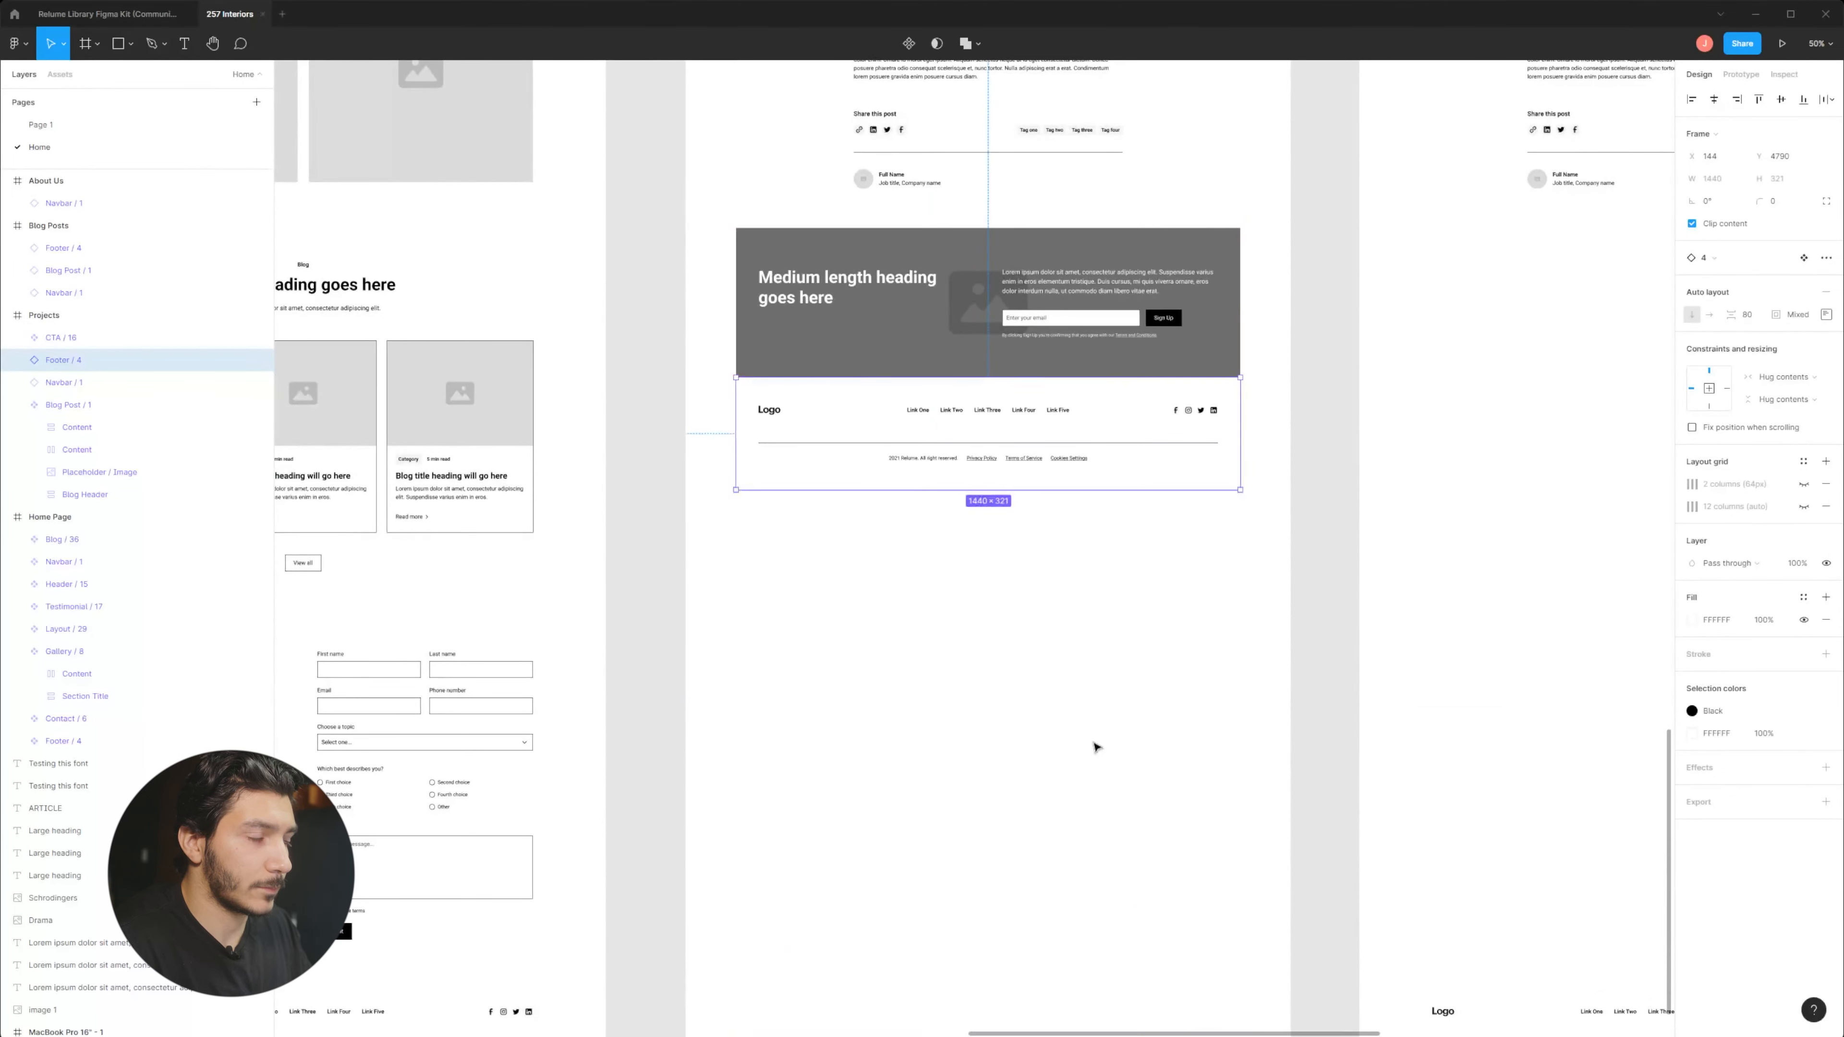
{"action": "scroll", "coordinate": [1067, 625], "scroll_direction": "down", "scroll_amount": 3}
{"action": "left_click", "coordinate": [1029, 479]}
Move CTA / 16 into the Blog Posts frame beneath the author details and lower the Projects footer to Y 5598.
{"action": "scroll", "coordinate": [1025, 450], "scroll_direction": "down", "scroll_amount": 5}
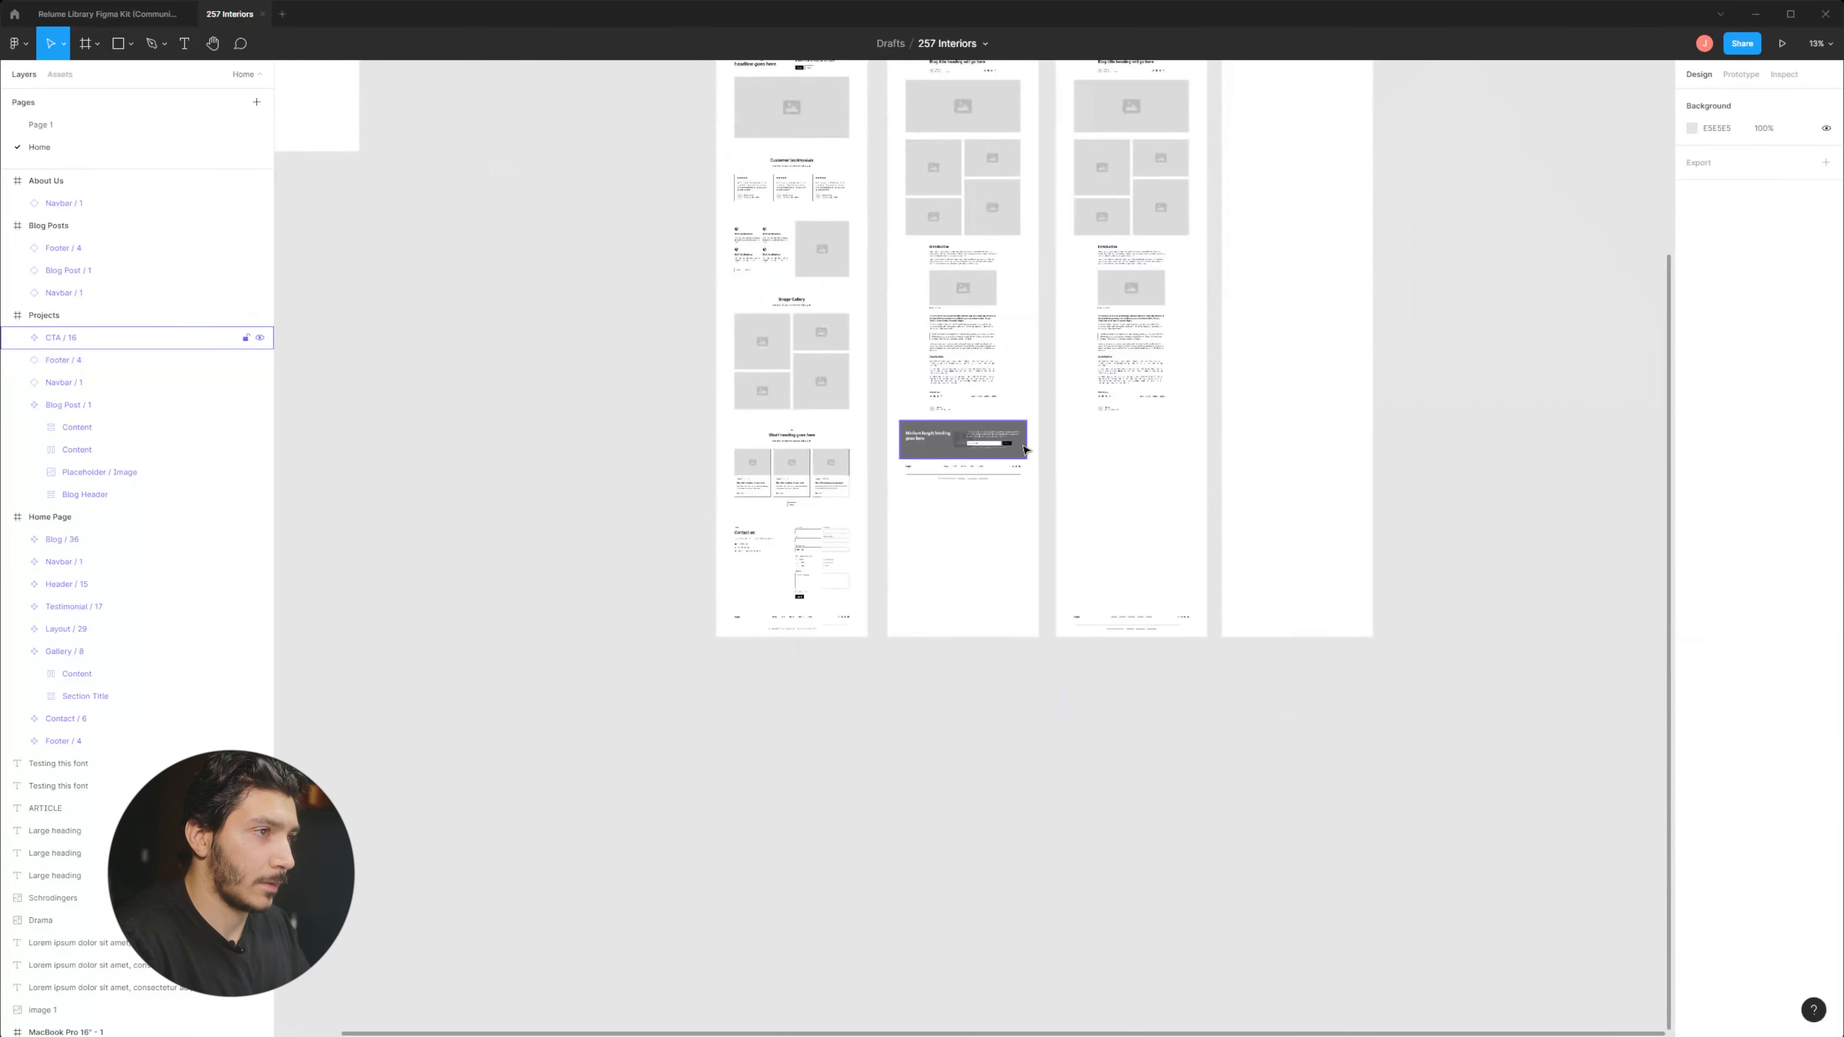
{"action": "left_click_drag", "start_coordinate": [945, 452], "coordinate": [1123, 473]}
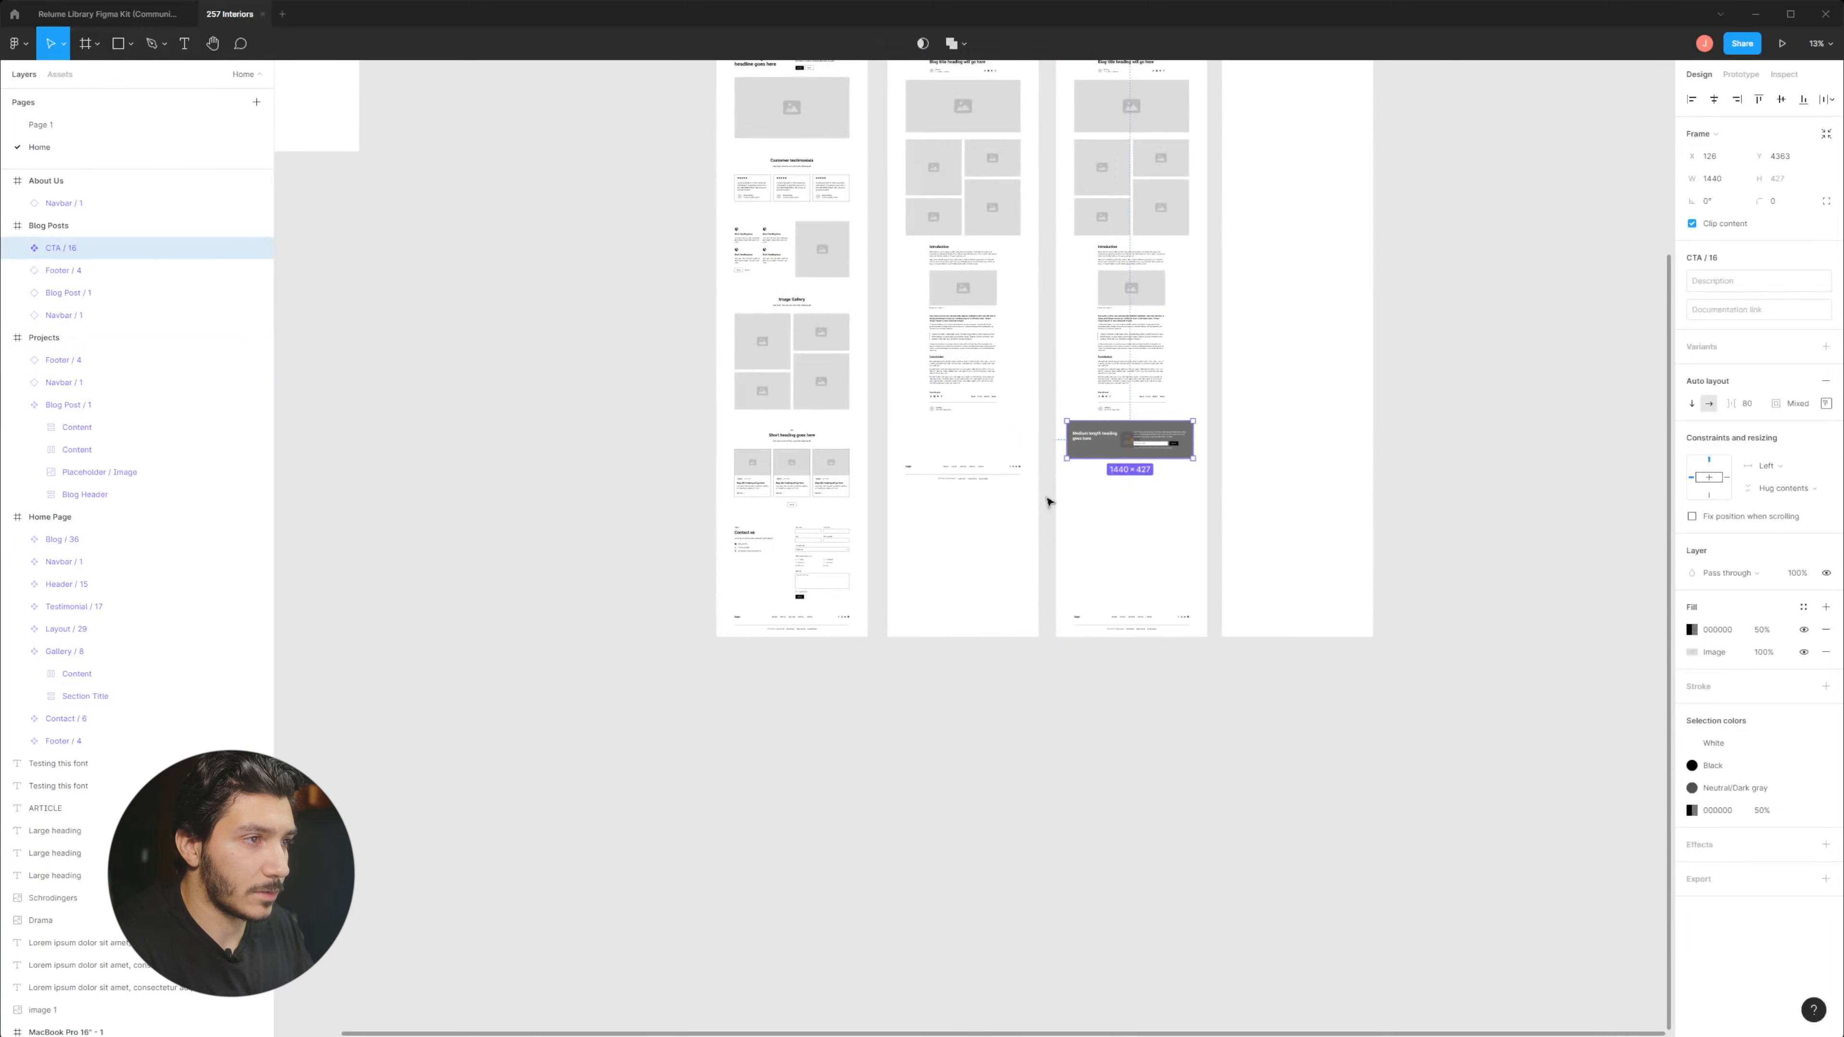
{"action": "left_click", "coordinate": [966, 470]}
{"action": "scroll", "coordinate": [965, 509], "scroll_direction": "up", "scroll_amount": 3}
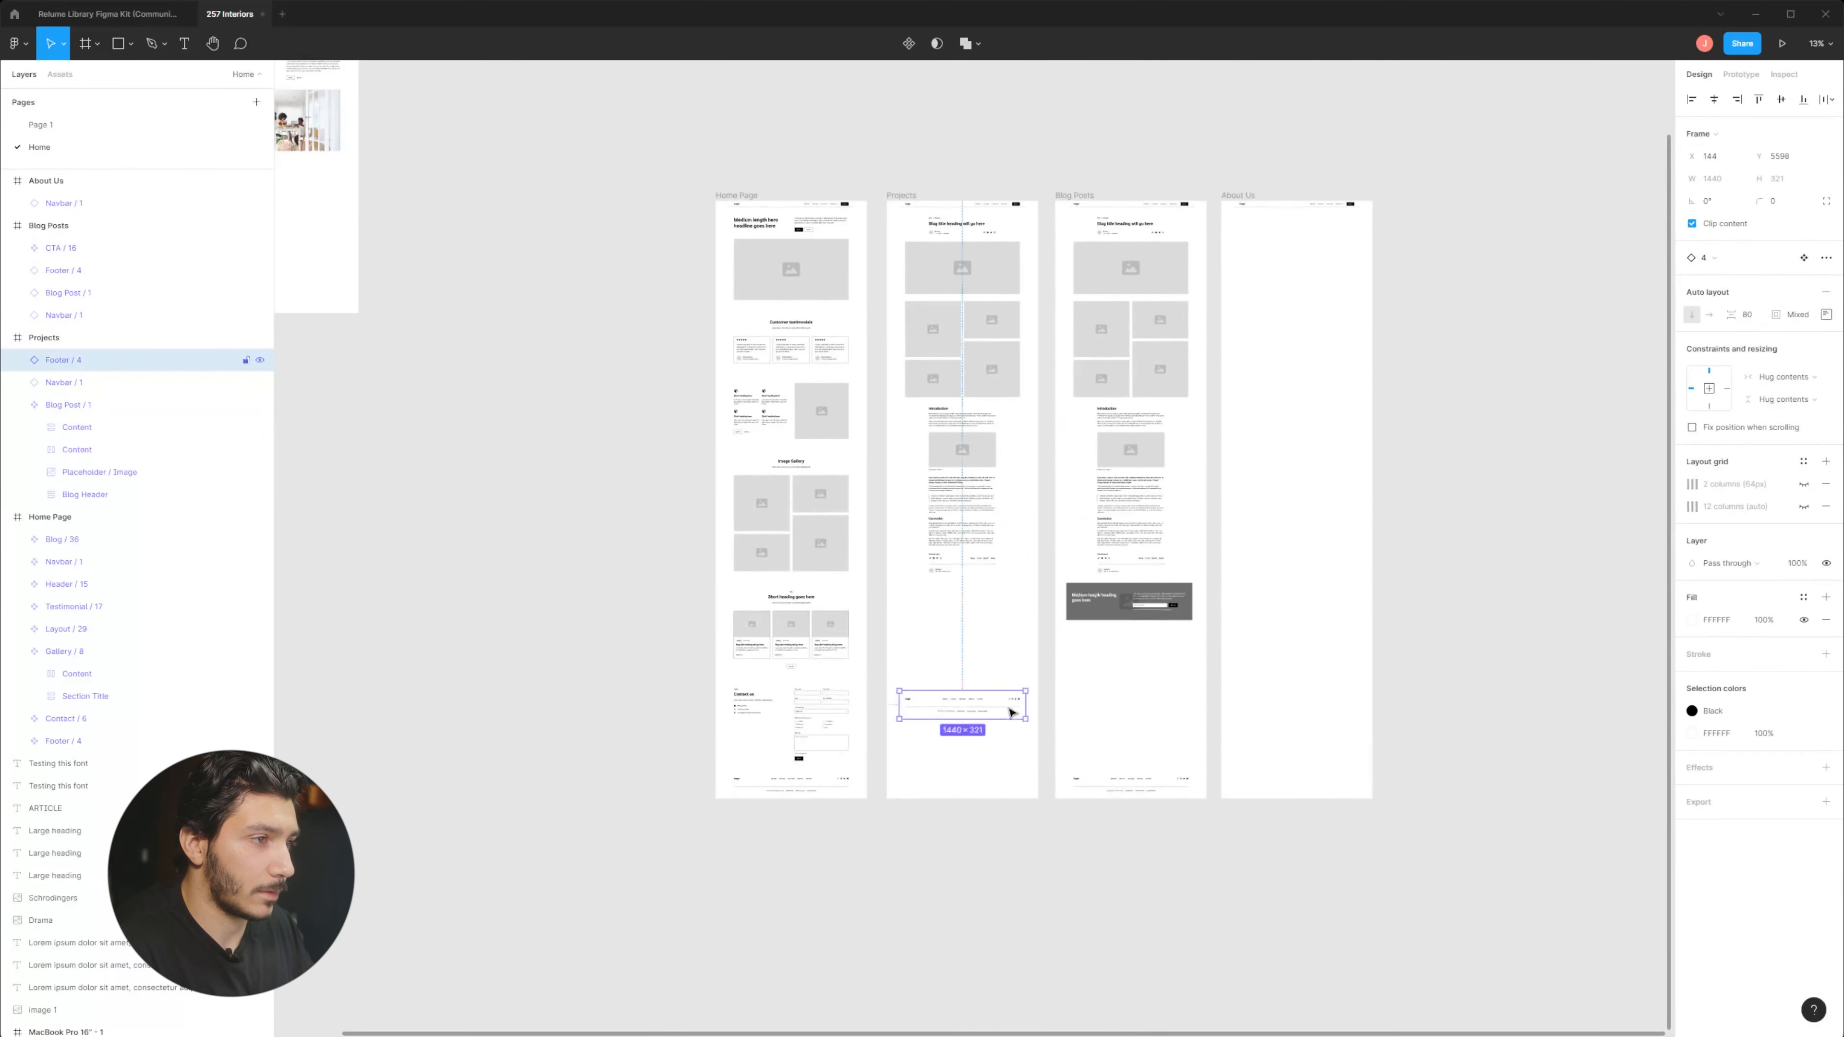
Compare the Contact components in the Relume Library file and copy the centred Contact / 2 form.
{"action": "left_click", "coordinate": [108, 14]}
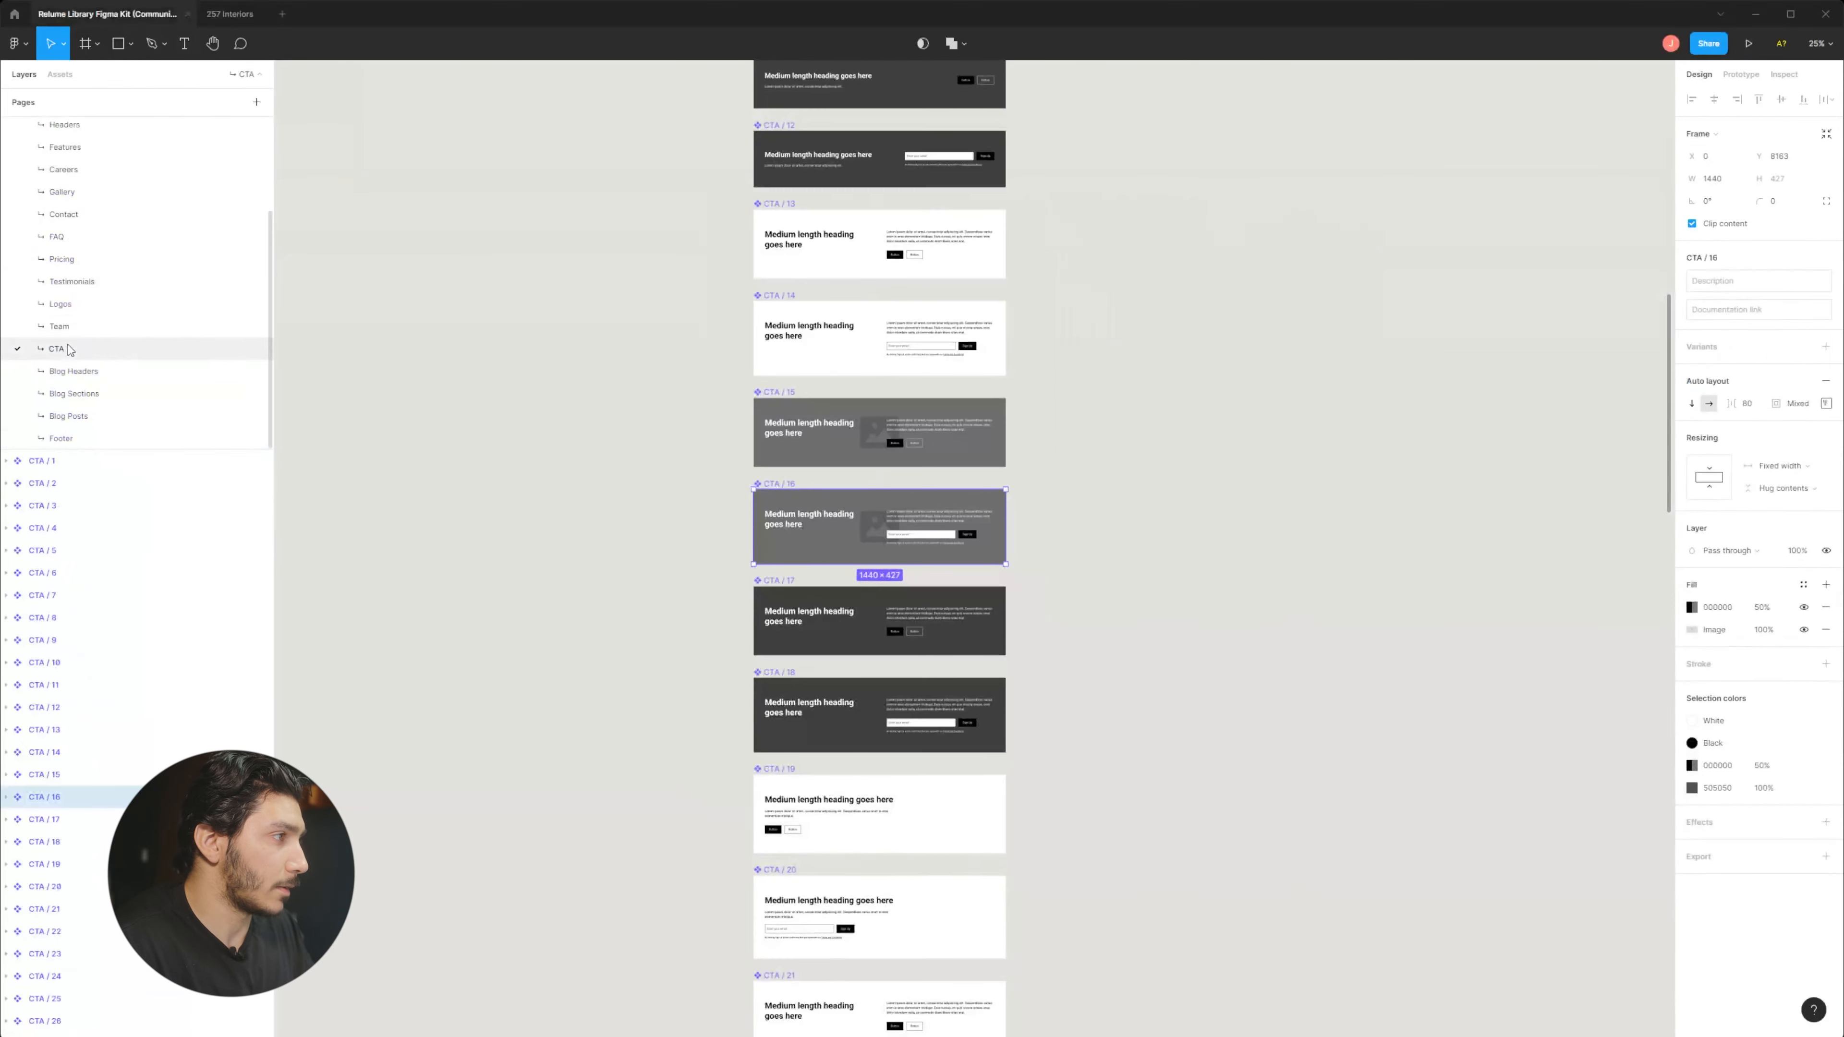
{"action": "left_click", "coordinate": [66, 214]}
{"action": "scroll", "coordinate": [803, 595], "scroll_direction": "up", "scroll_amount": 5}
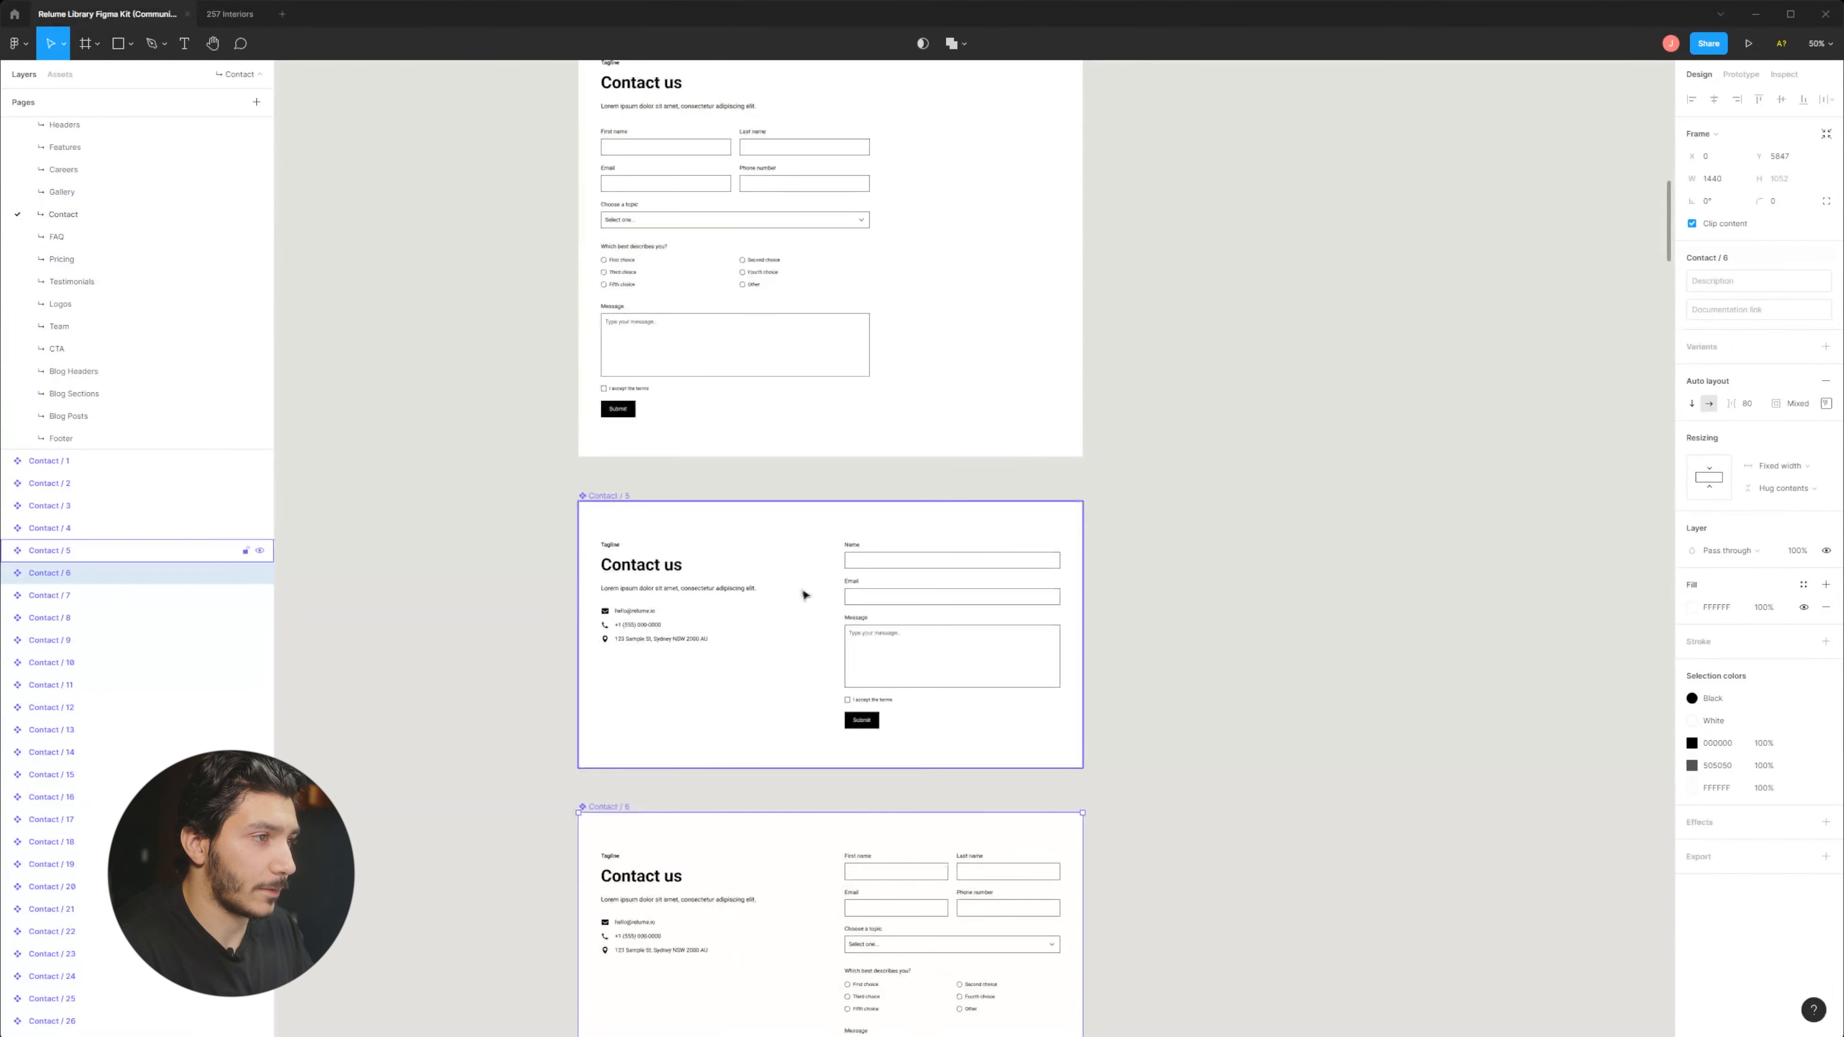
{"action": "scroll", "coordinate": [775, 662], "scroll_direction": "down", "scroll_amount": 4}
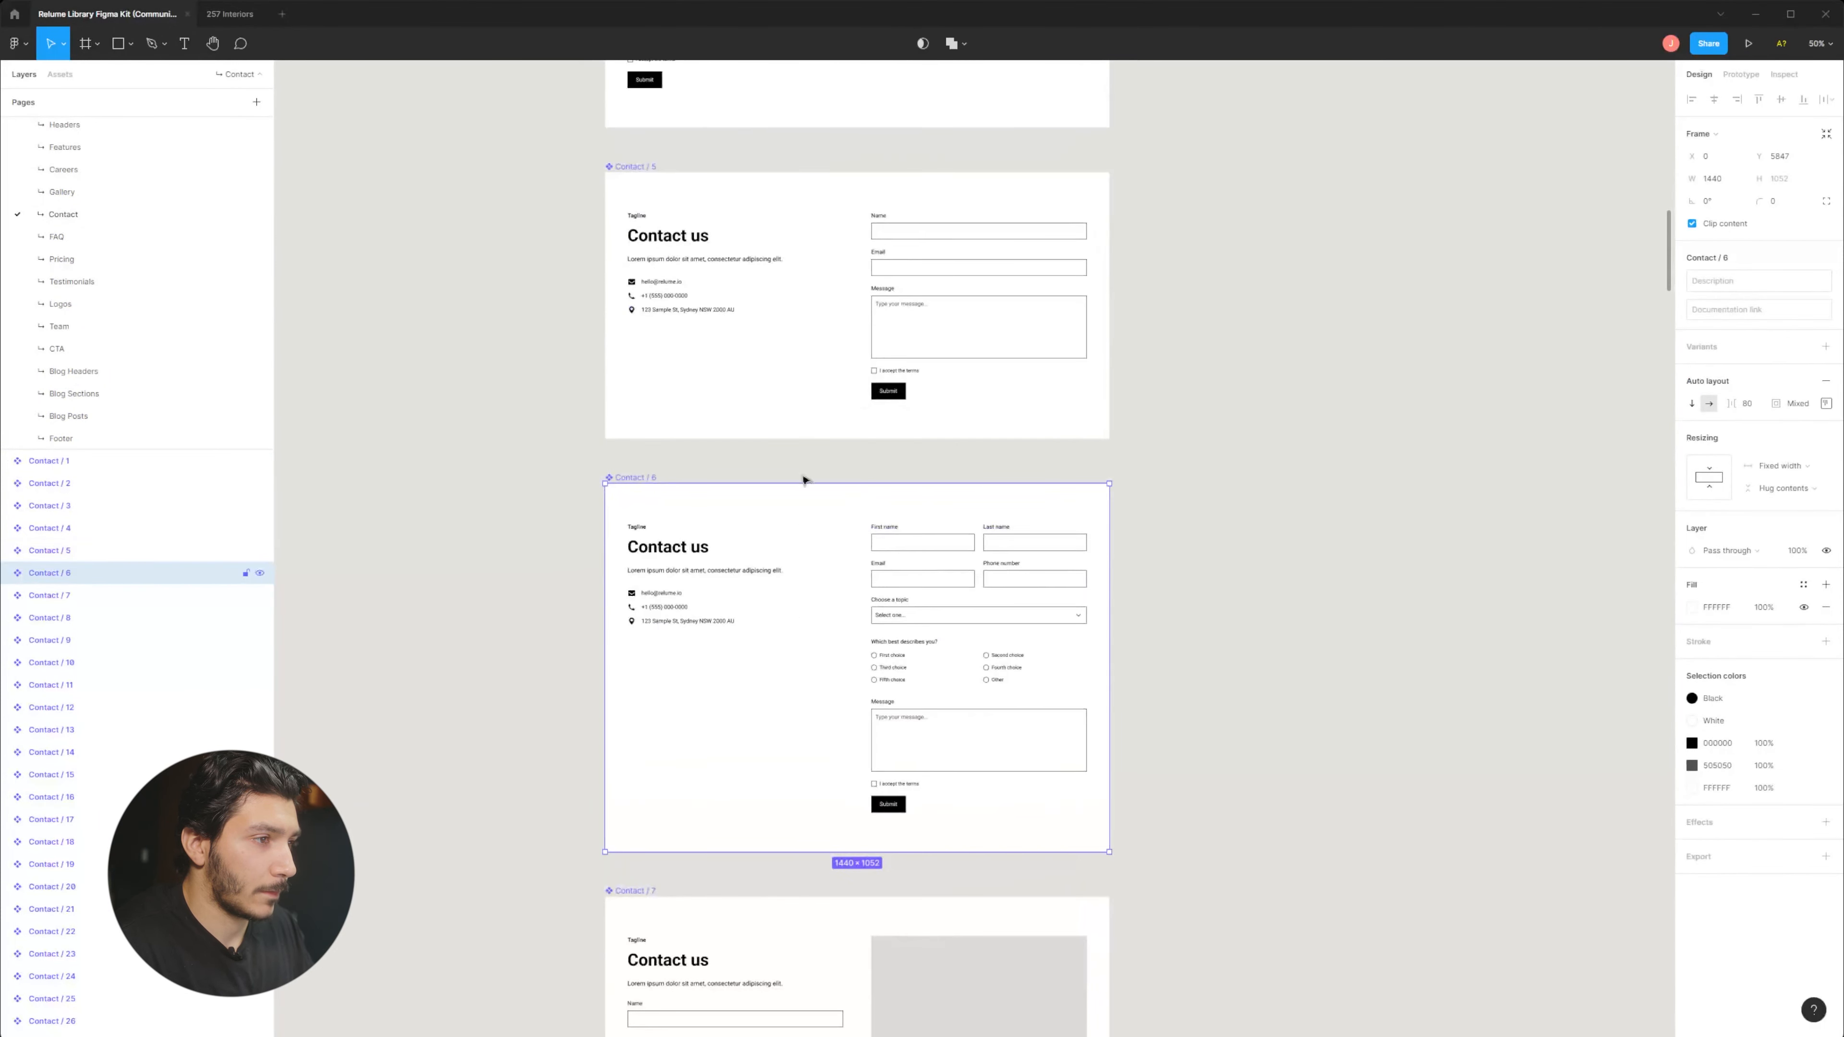
{"action": "scroll", "coordinate": [803, 479], "scroll_direction": "up", "scroll_amount": 7}
{"action": "scroll", "coordinate": [794, 589], "scroll_direction": "down", "scroll_amount": 5}
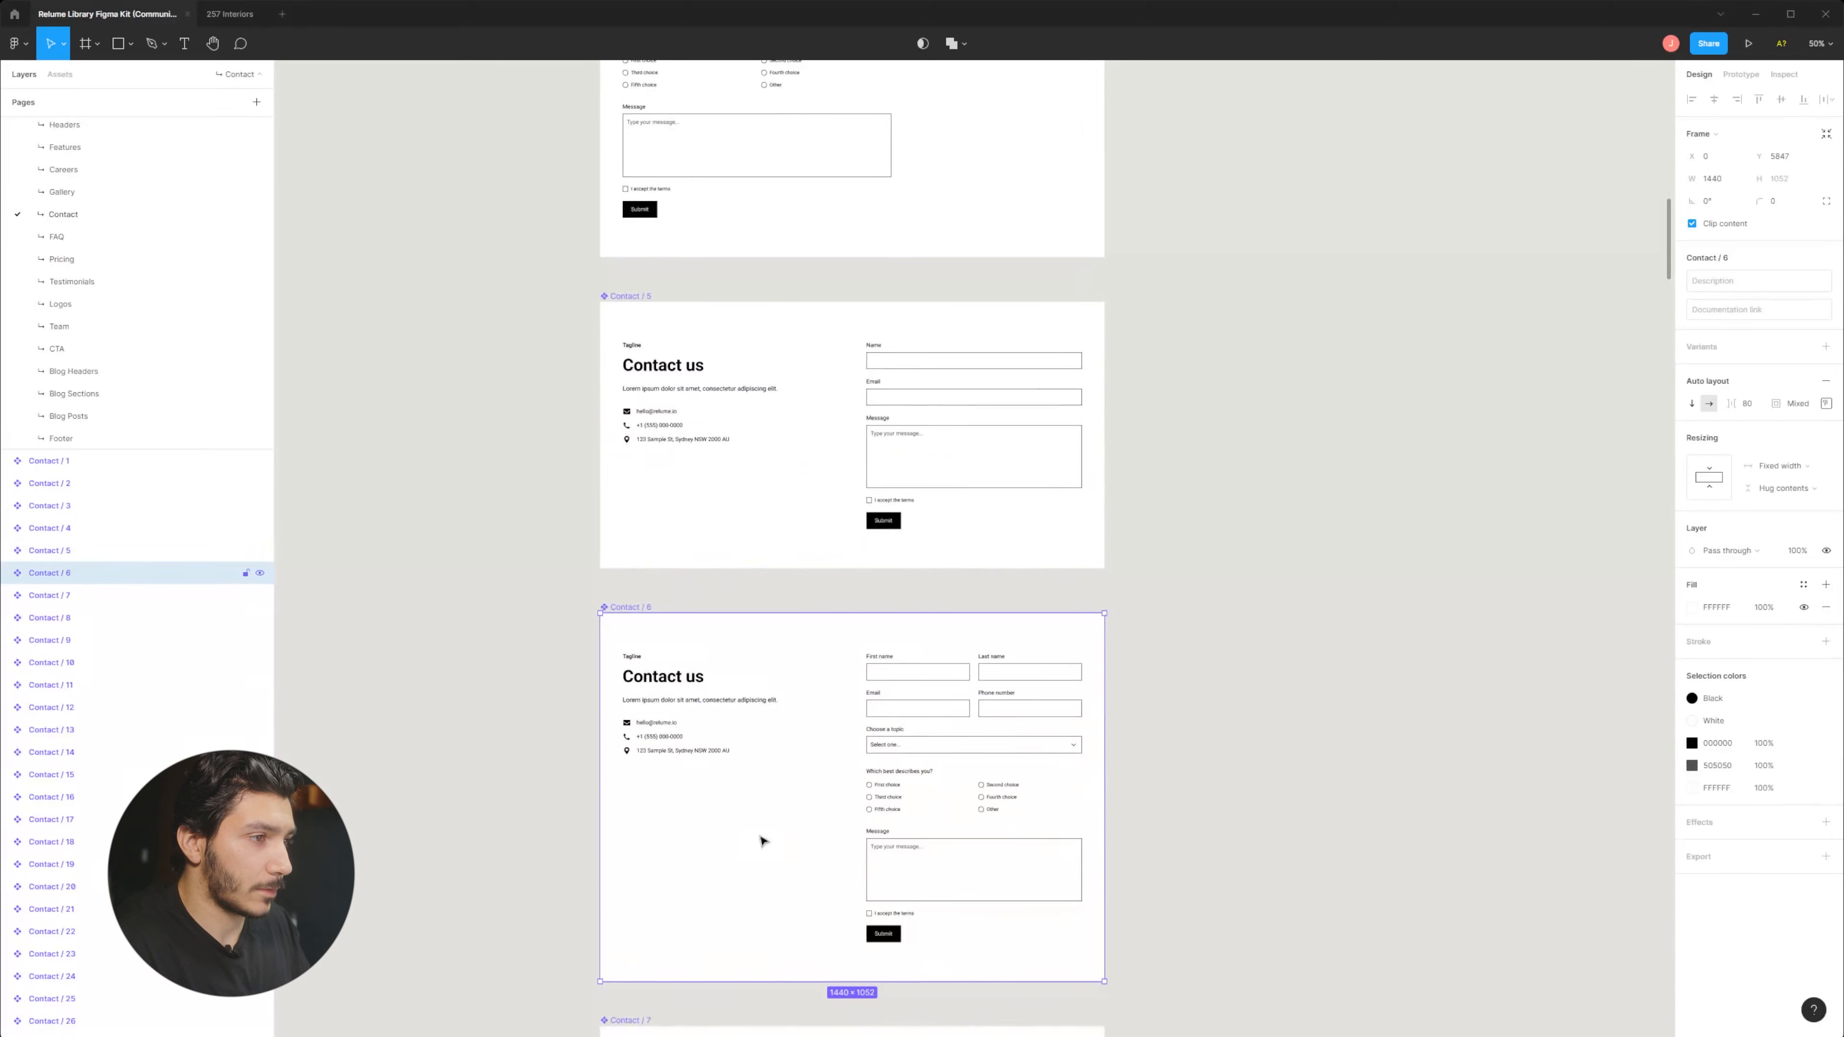
{"action": "scroll", "coordinate": [762, 841], "scroll_direction": "up", "scroll_amount": 10}
{"action": "scroll", "coordinate": [842, 654], "scroll_direction": "up", "scroll_amount": 3}
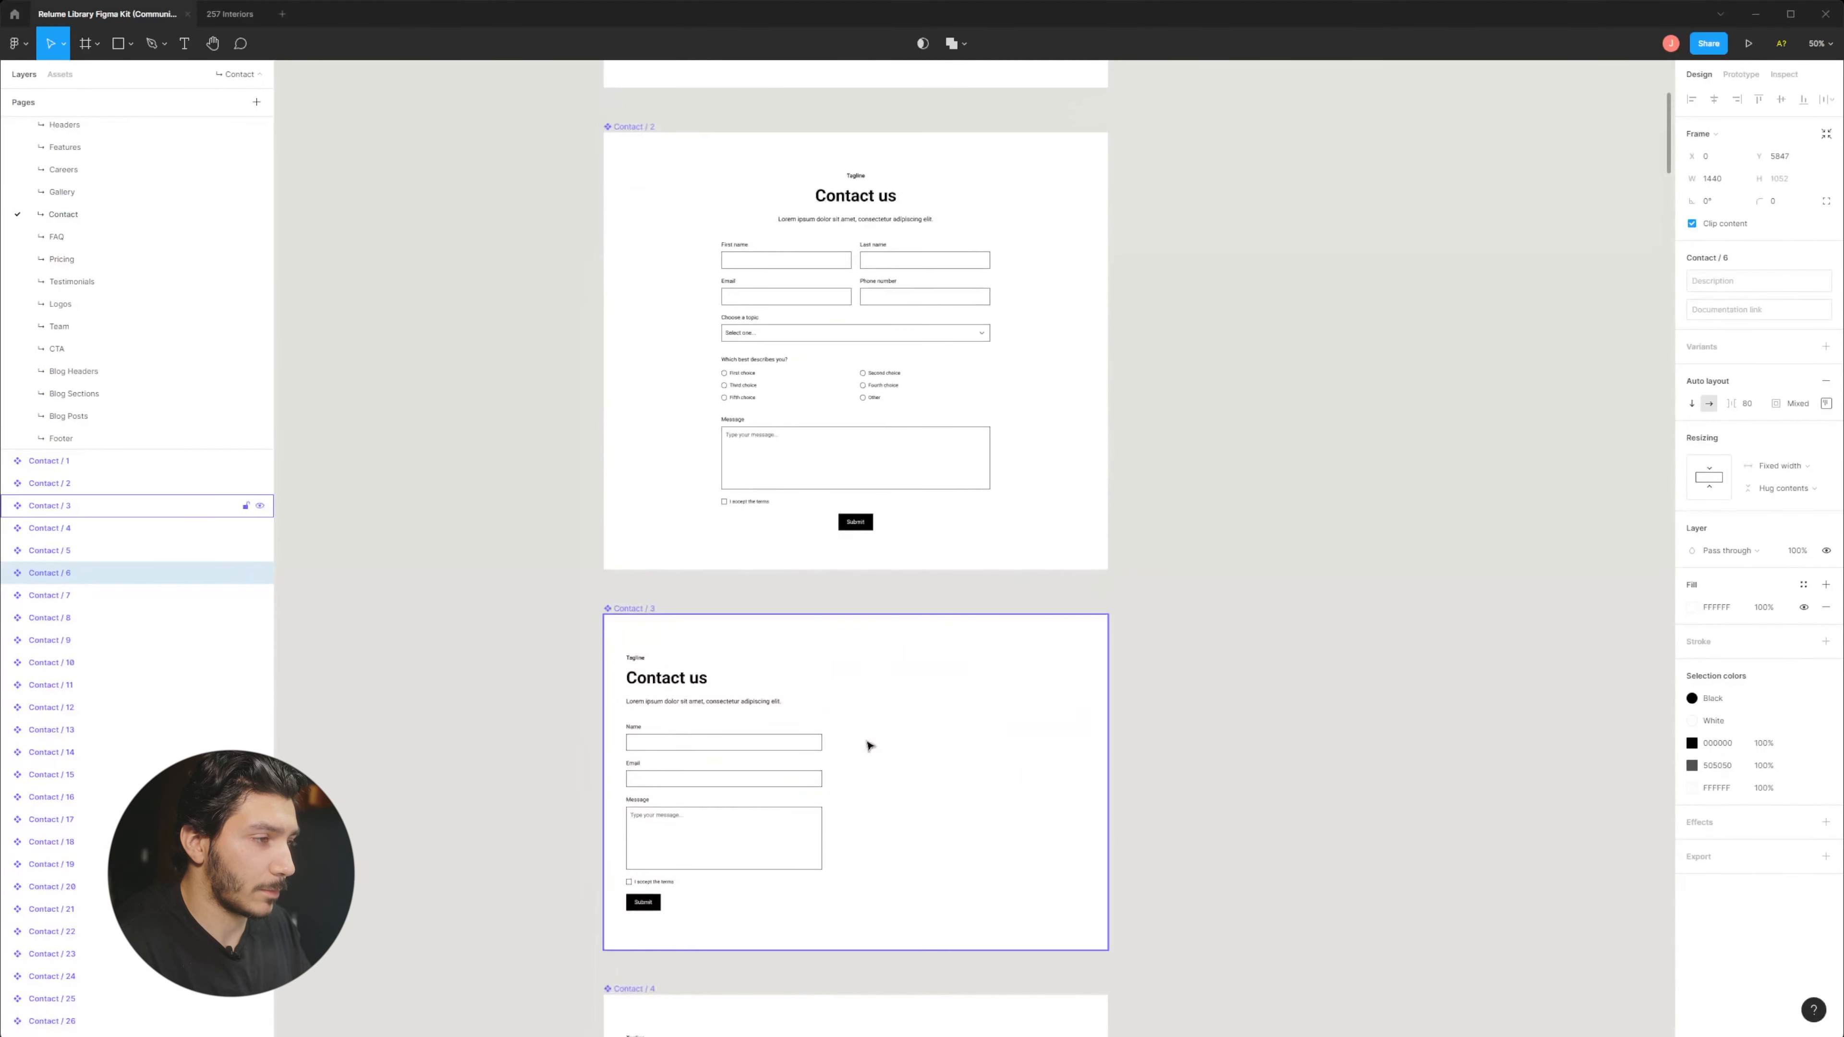
{"action": "left_click", "coordinate": [655, 501]}
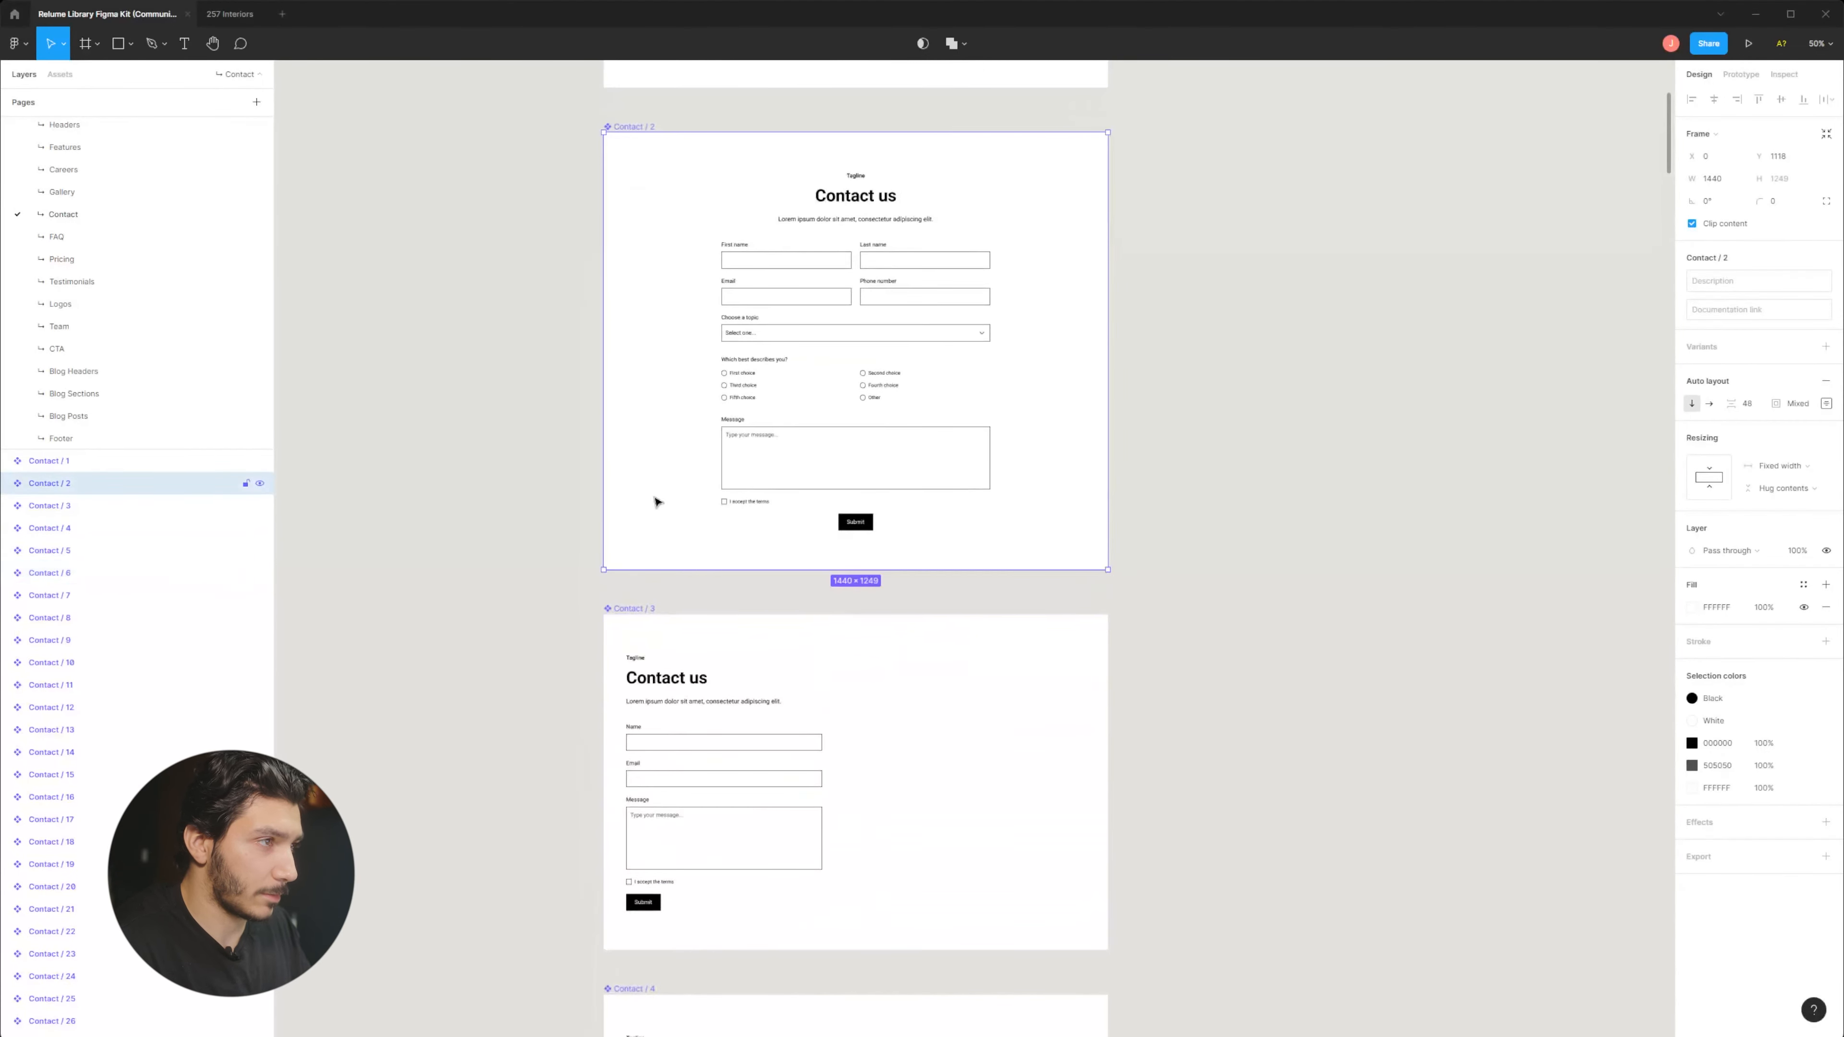
Paste Contact / 2 into the 257 Interiors file and place it over the Projects frame, beneath the author details.
{"action": "left_click", "coordinate": [230, 14]}
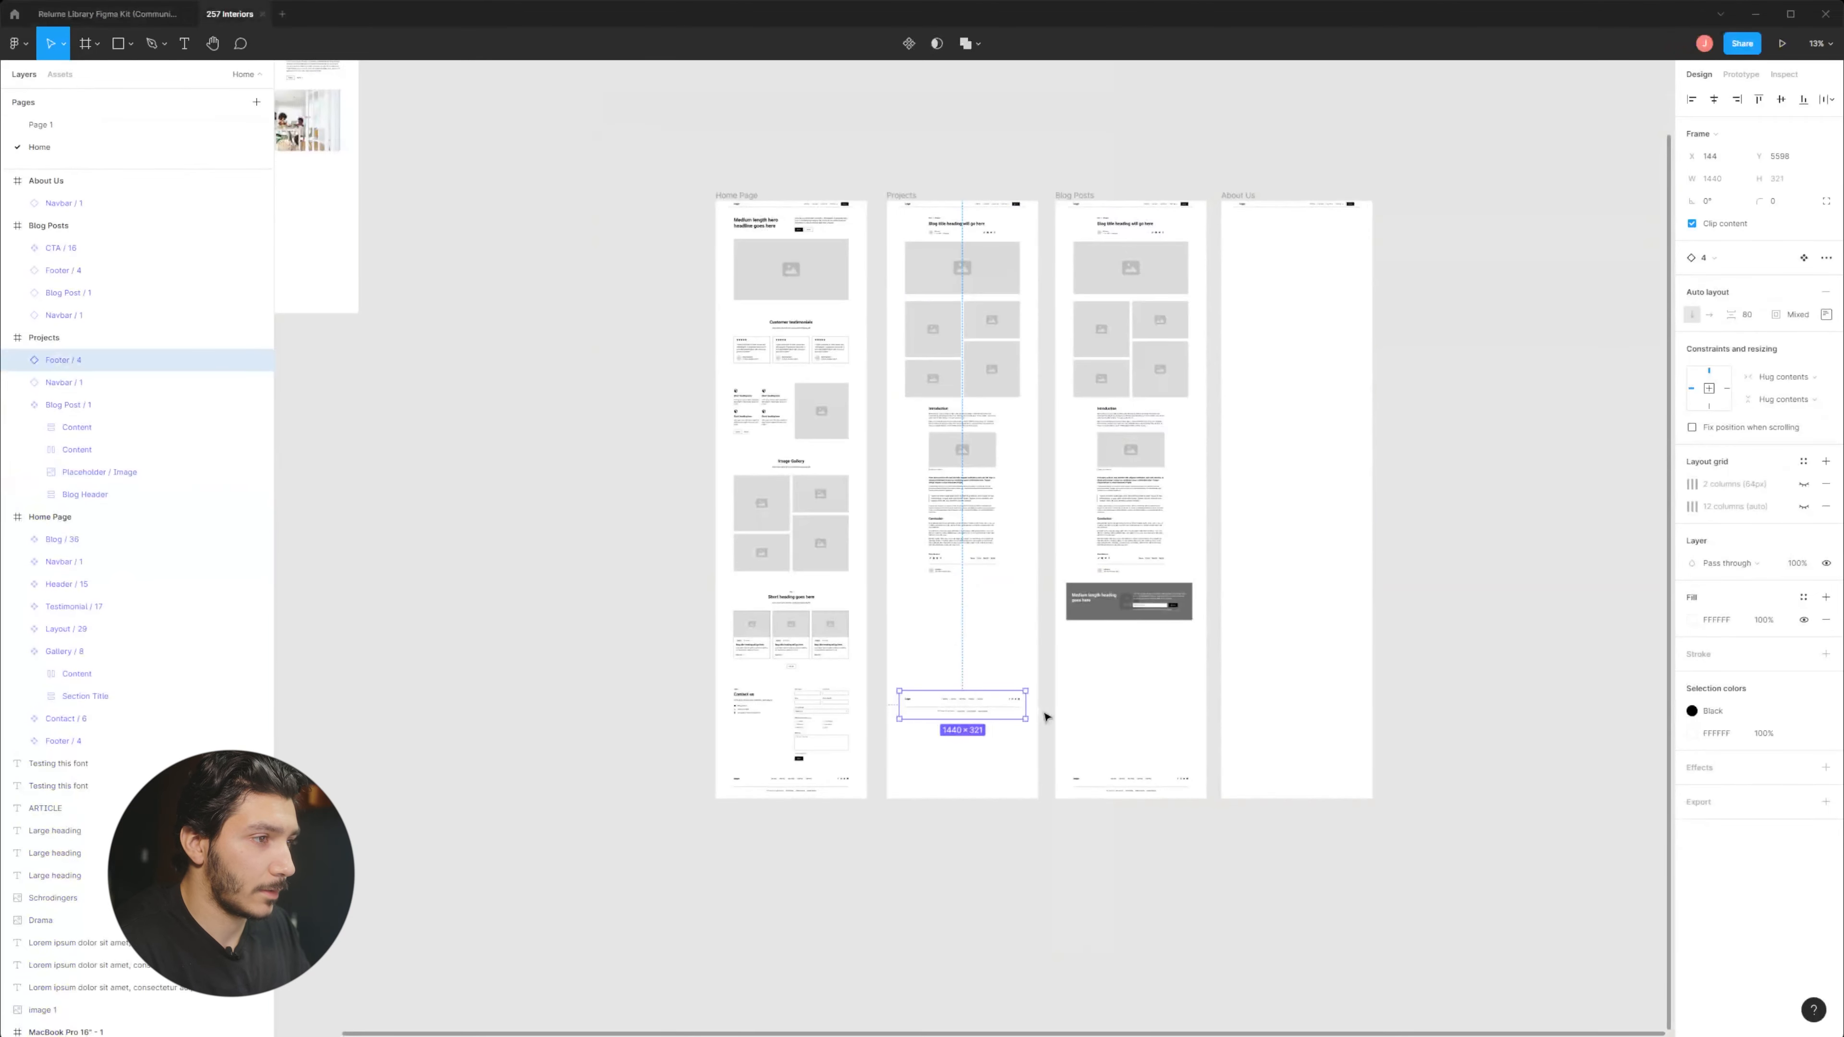
{"action": "scroll", "coordinate": [1045, 718], "scroll_direction": "down", "scroll_amount": 3}
{"action": "left_click", "coordinate": [930, 514]}
{"action": "key", "text": "ctrl+v"}
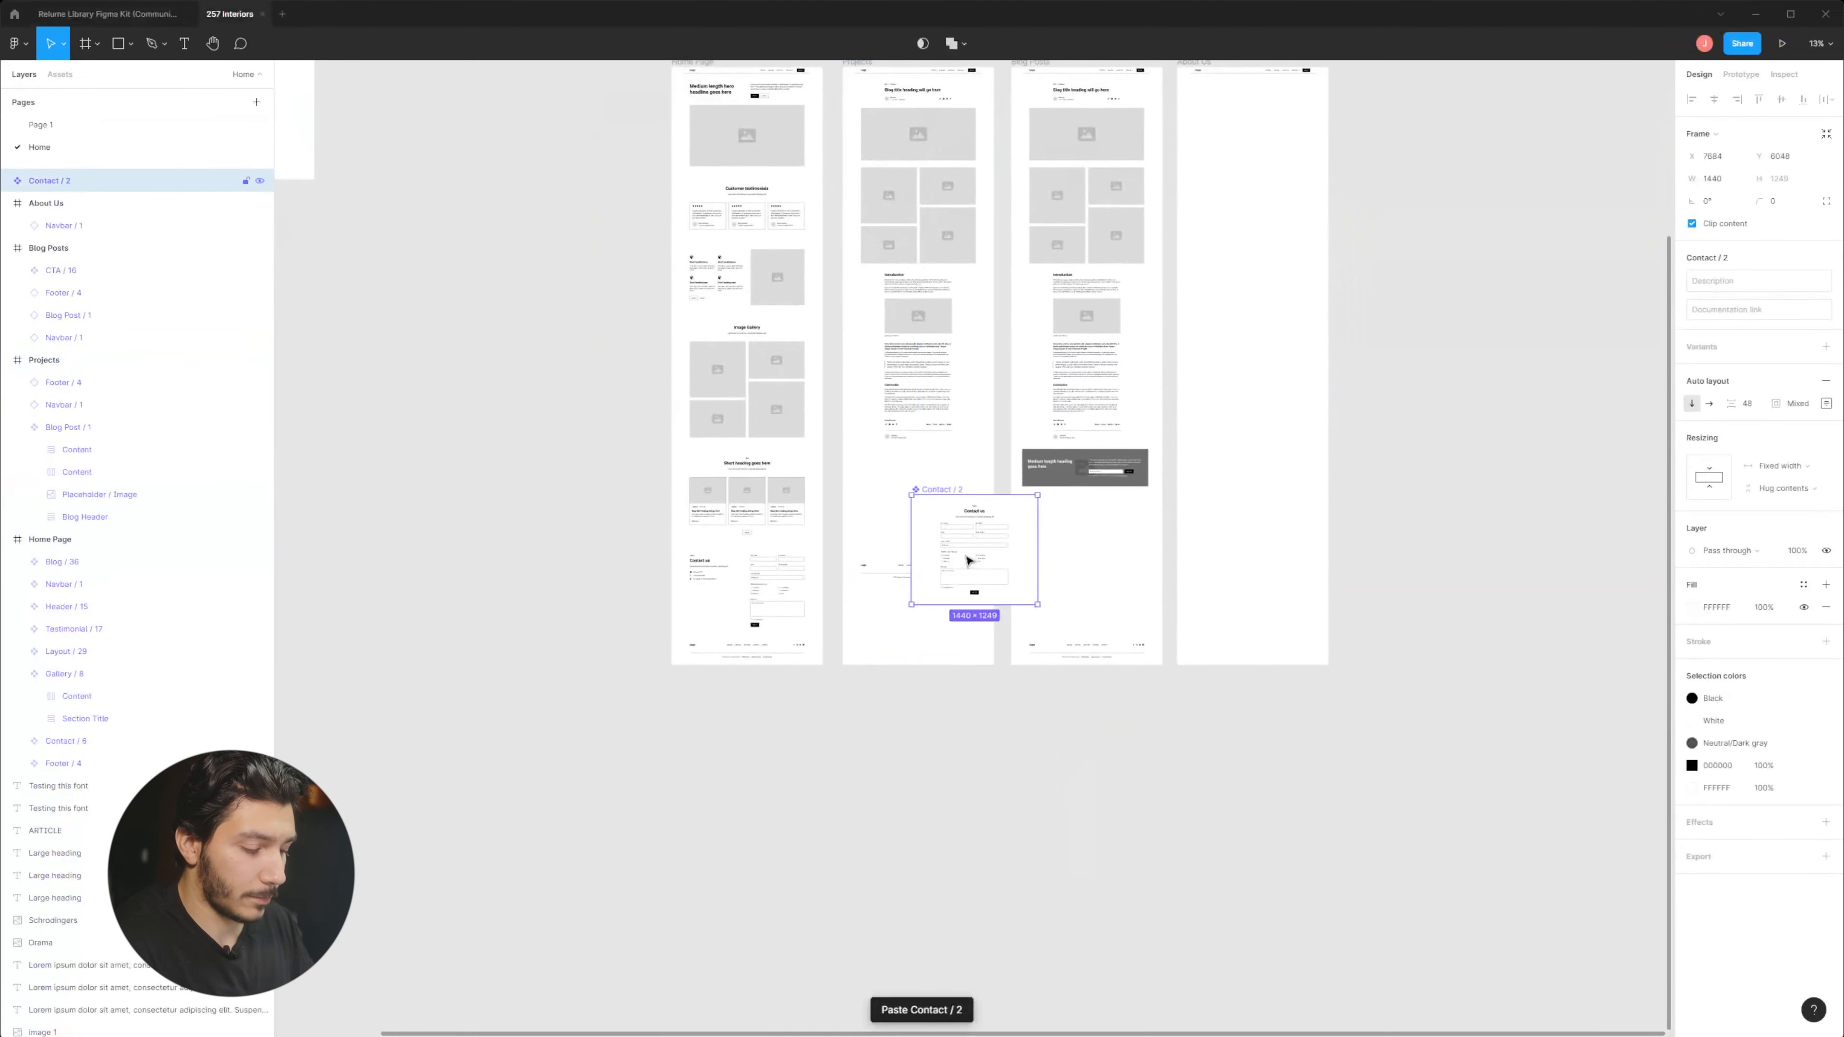
{"action": "scroll", "coordinate": [969, 560], "scroll_direction": "up", "scroll_amount": 5}
{"action": "left_click_drag", "start_coordinate": [1118, 632], "coordinate": [902, 442]}
Move the Projects footer down to clear the contact form and align Contact / 2 at X 7042, Y 5508.
{"action": "left_click_drag", "start_coordinate": [993, 854], "coordinate": [1016, 669]}
{"action": "left_click", "coordinate": [1078, 613]}
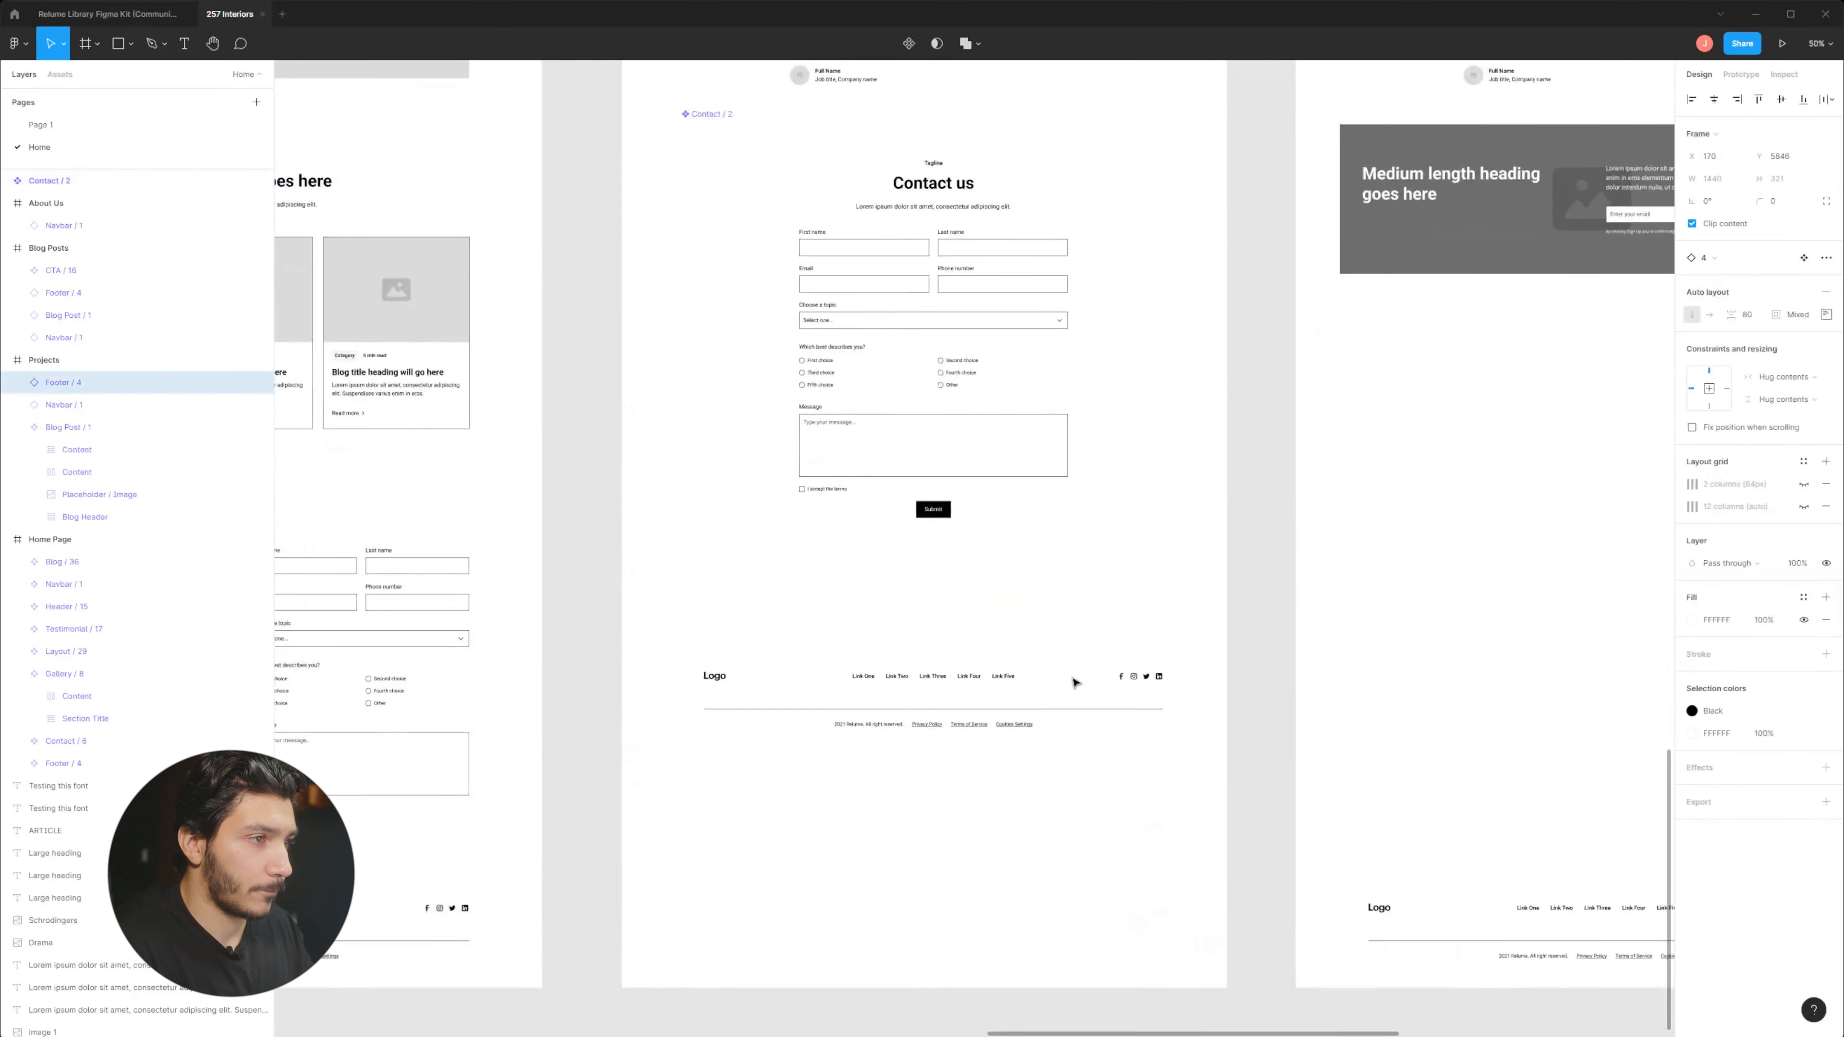
{"action": "scroll", "coordinate": [1074, 651], "scroll_direction": "up", "scroll_amount": 5}
{"action": "left_click", "coordinate": [1079, 618]}
{"action": "left_click_drag", "start_coordinate": [1106, 609], "coordinate": [1104, 608]}
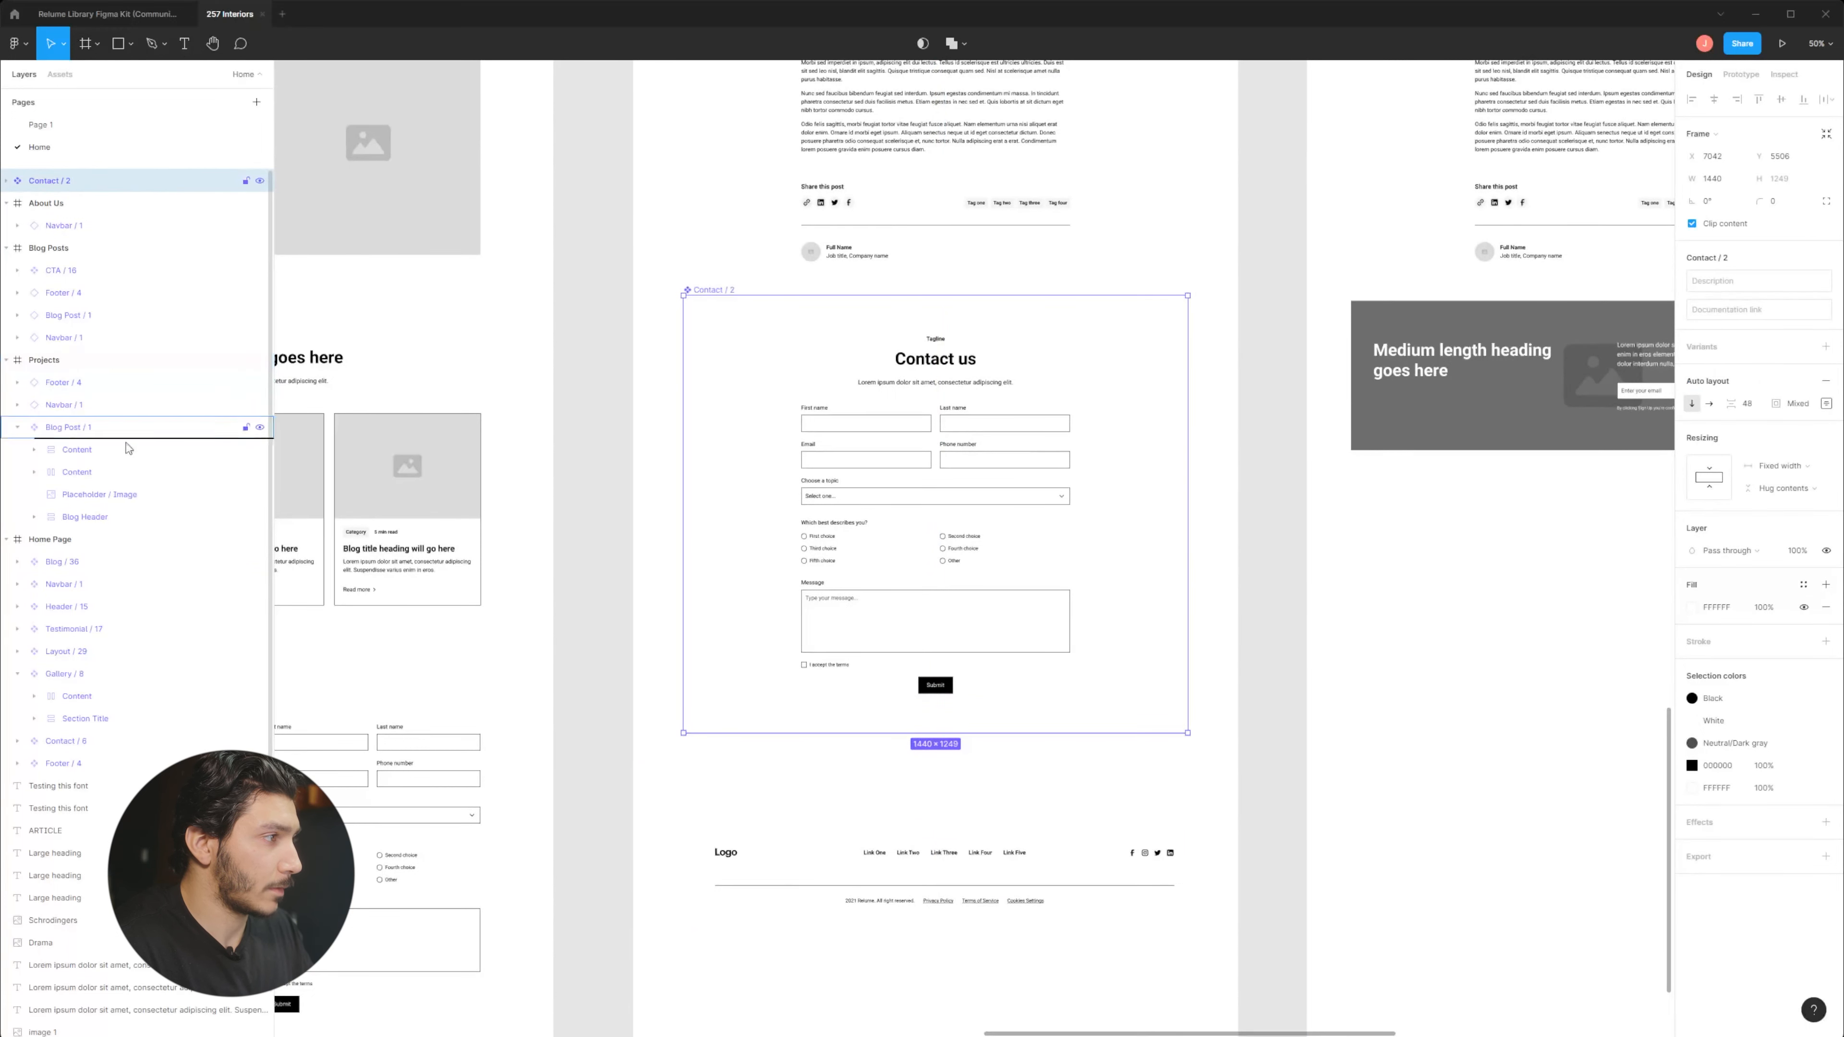
Nest the Contact / 2 layer inside the Projects frame, below Blog Post / 1 in the layer order.
{"action": "left_click_drag", "start_coordinate": [108, 533], "coordinate": [106, 533]}
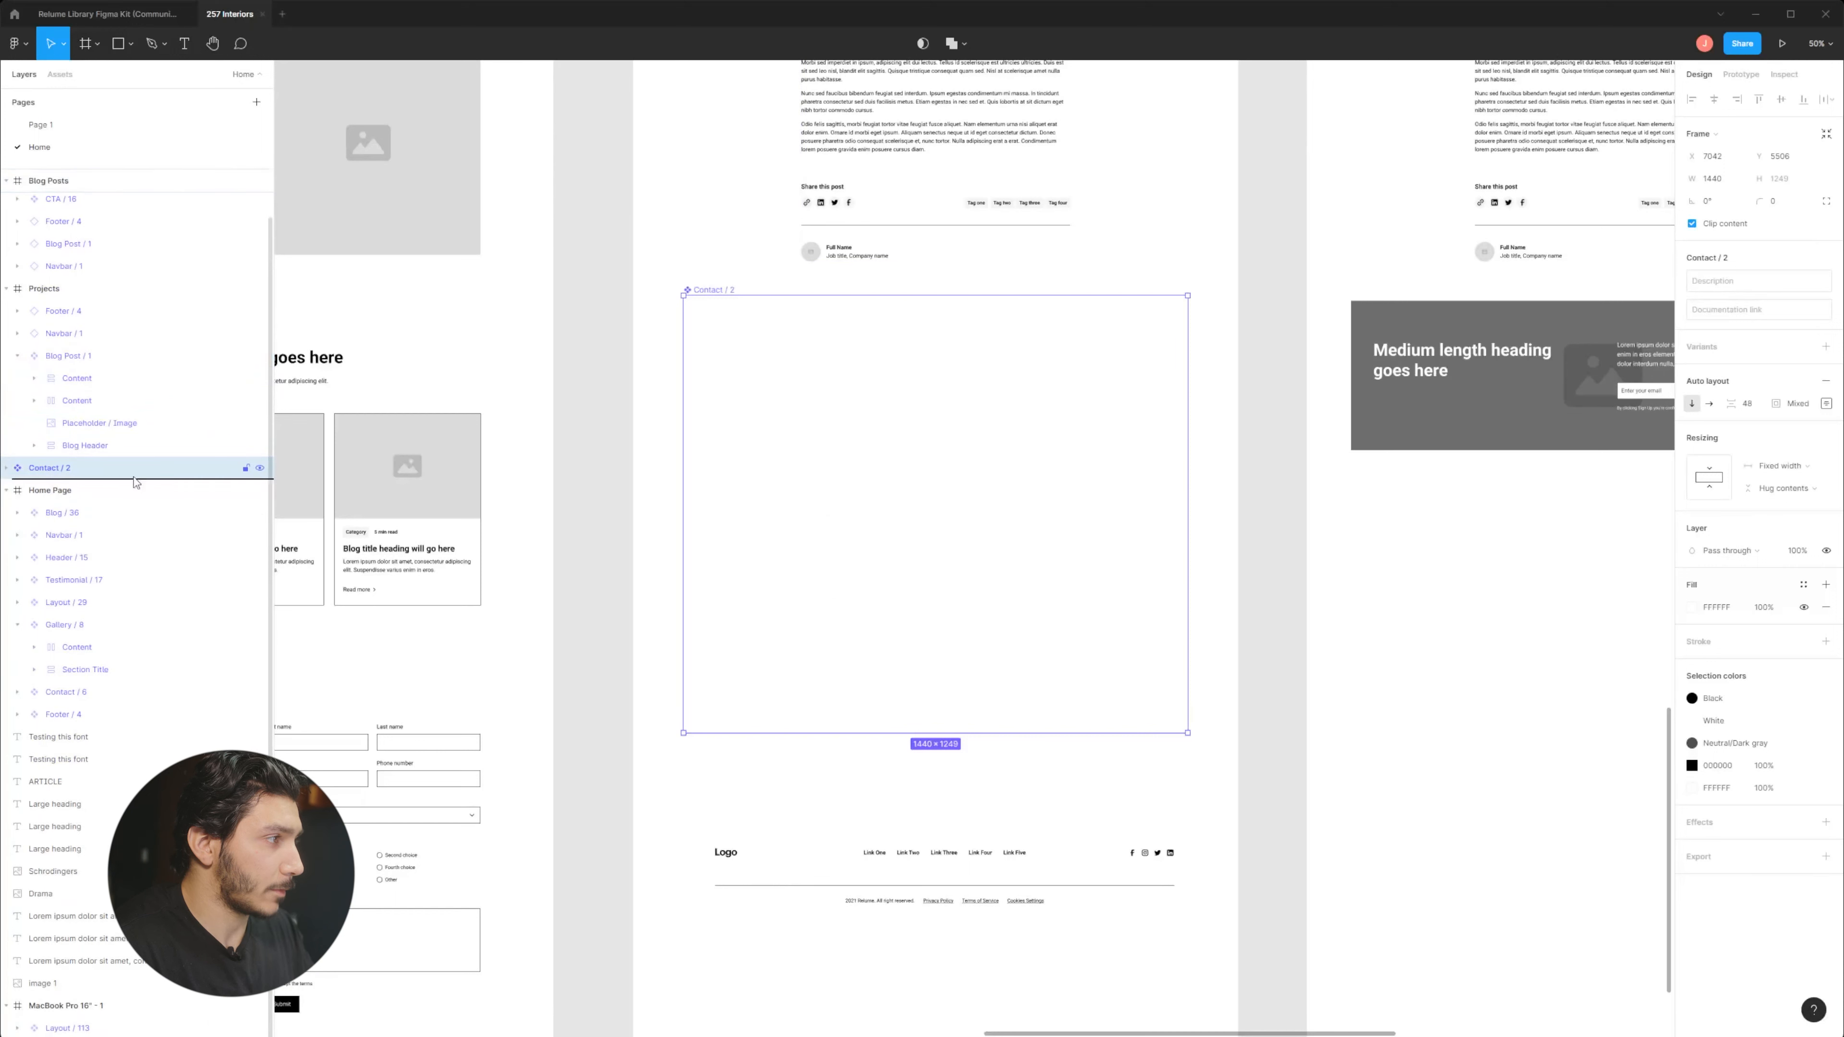
{"action": "left_click", "coordinate": [17, 355]}
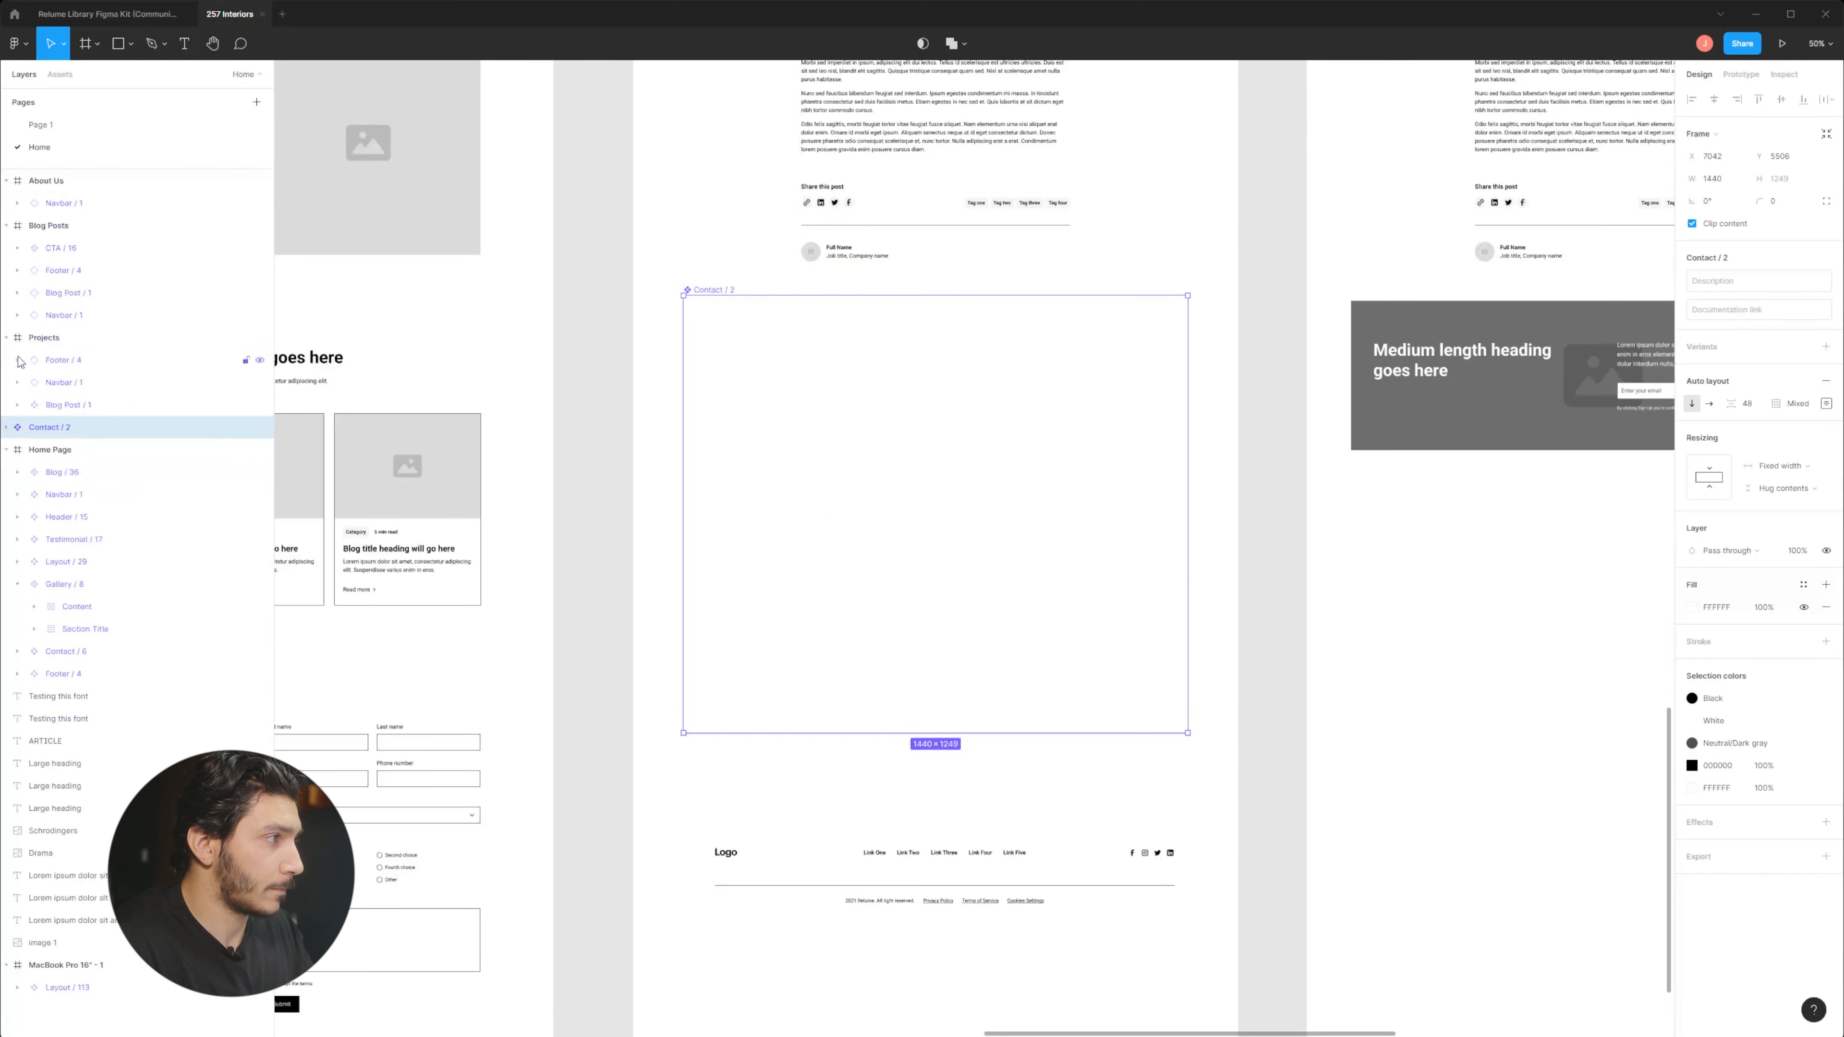
{"action": "left_click_drag", "start_coordinate": [82, 433], "coordinate": [88, 433]}
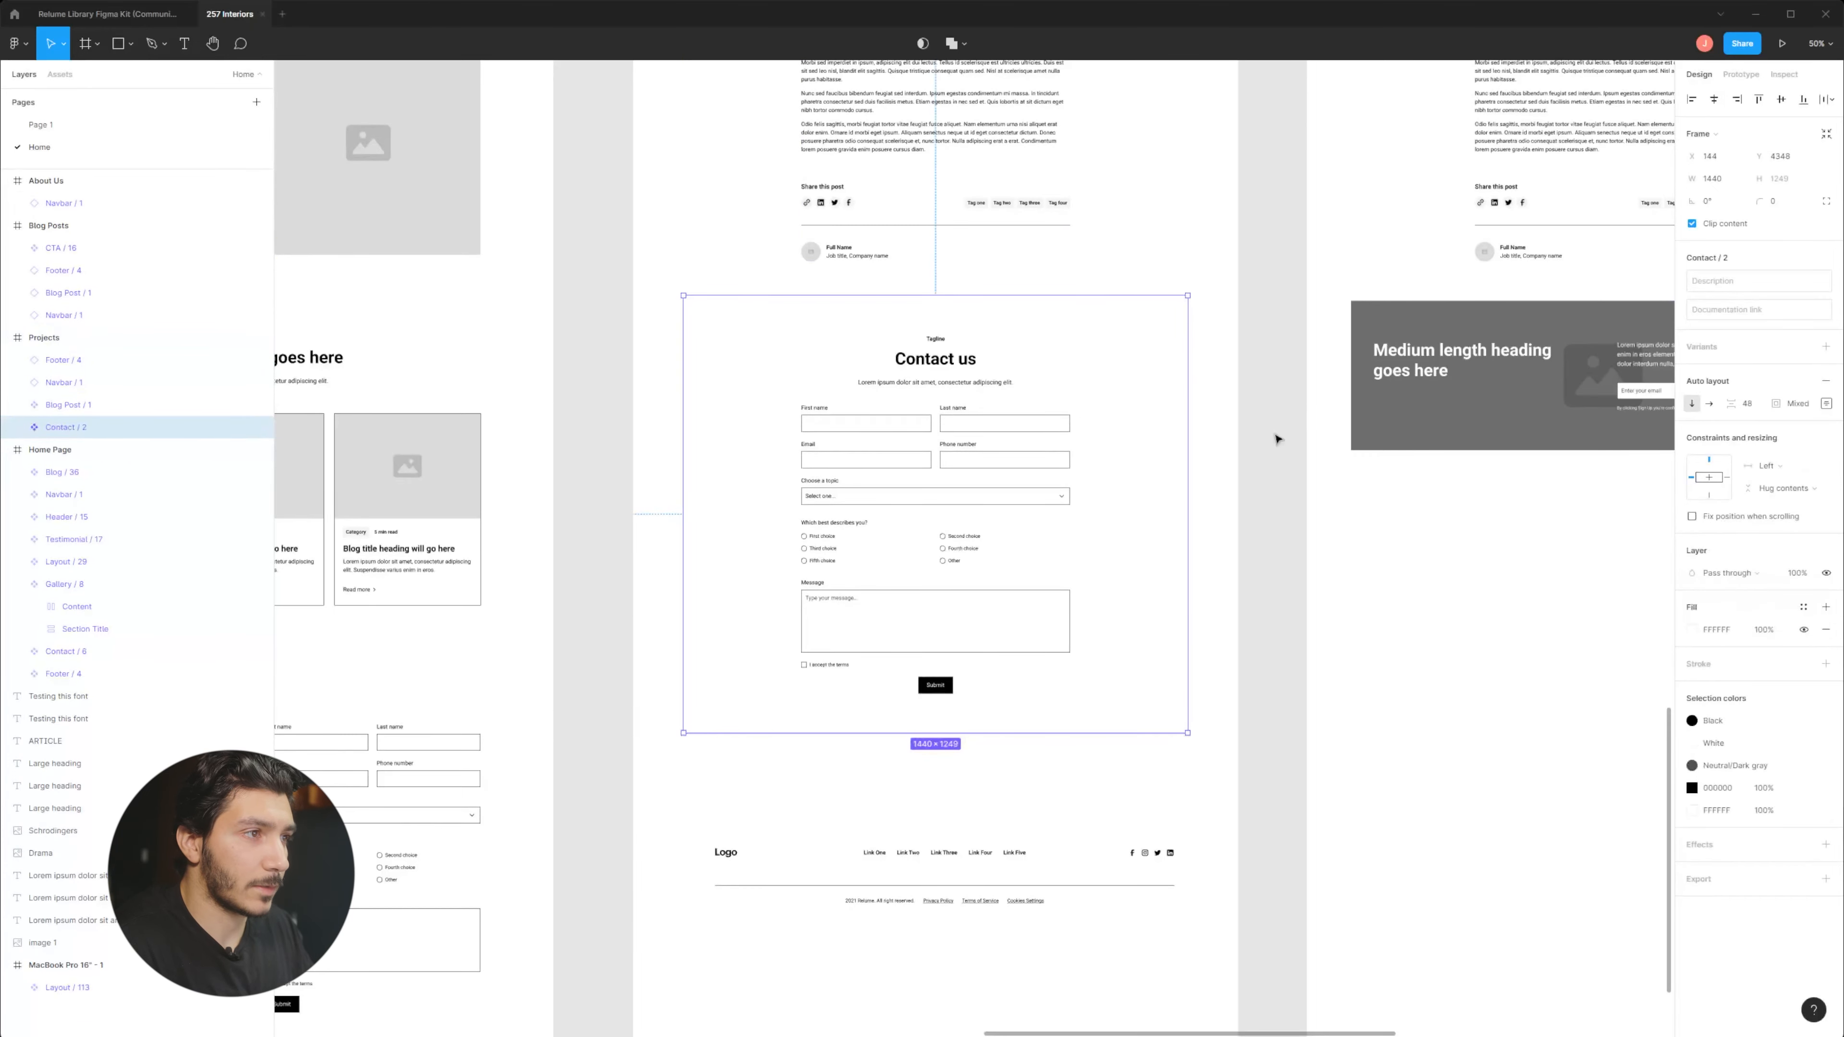
Adjust Contact / 2 slightly downward and move the Projects footer up directly beneath it, centred in the frame.
{"action": "left_click_drag", "start_coordinate": [1126, 378], "coordinate": [1126, 390]}
{"action": "left_click_drag", "start_coordinate": [1074, 849], "coordinate": [1069, 770]}
Shorten the Projects frame to 1728 × 5944 so it ends just beneath its footer.
{"action": "left_click_drag", "start_coordinate": [1210, 621], "coordinate": [1114, 645]}
{"action": "scroll", "coordinate": [1114, 645], "scroll_direction": "down", "scroll_amount": 5}
{"action": "left_click", "coordinate": [851, 705]}
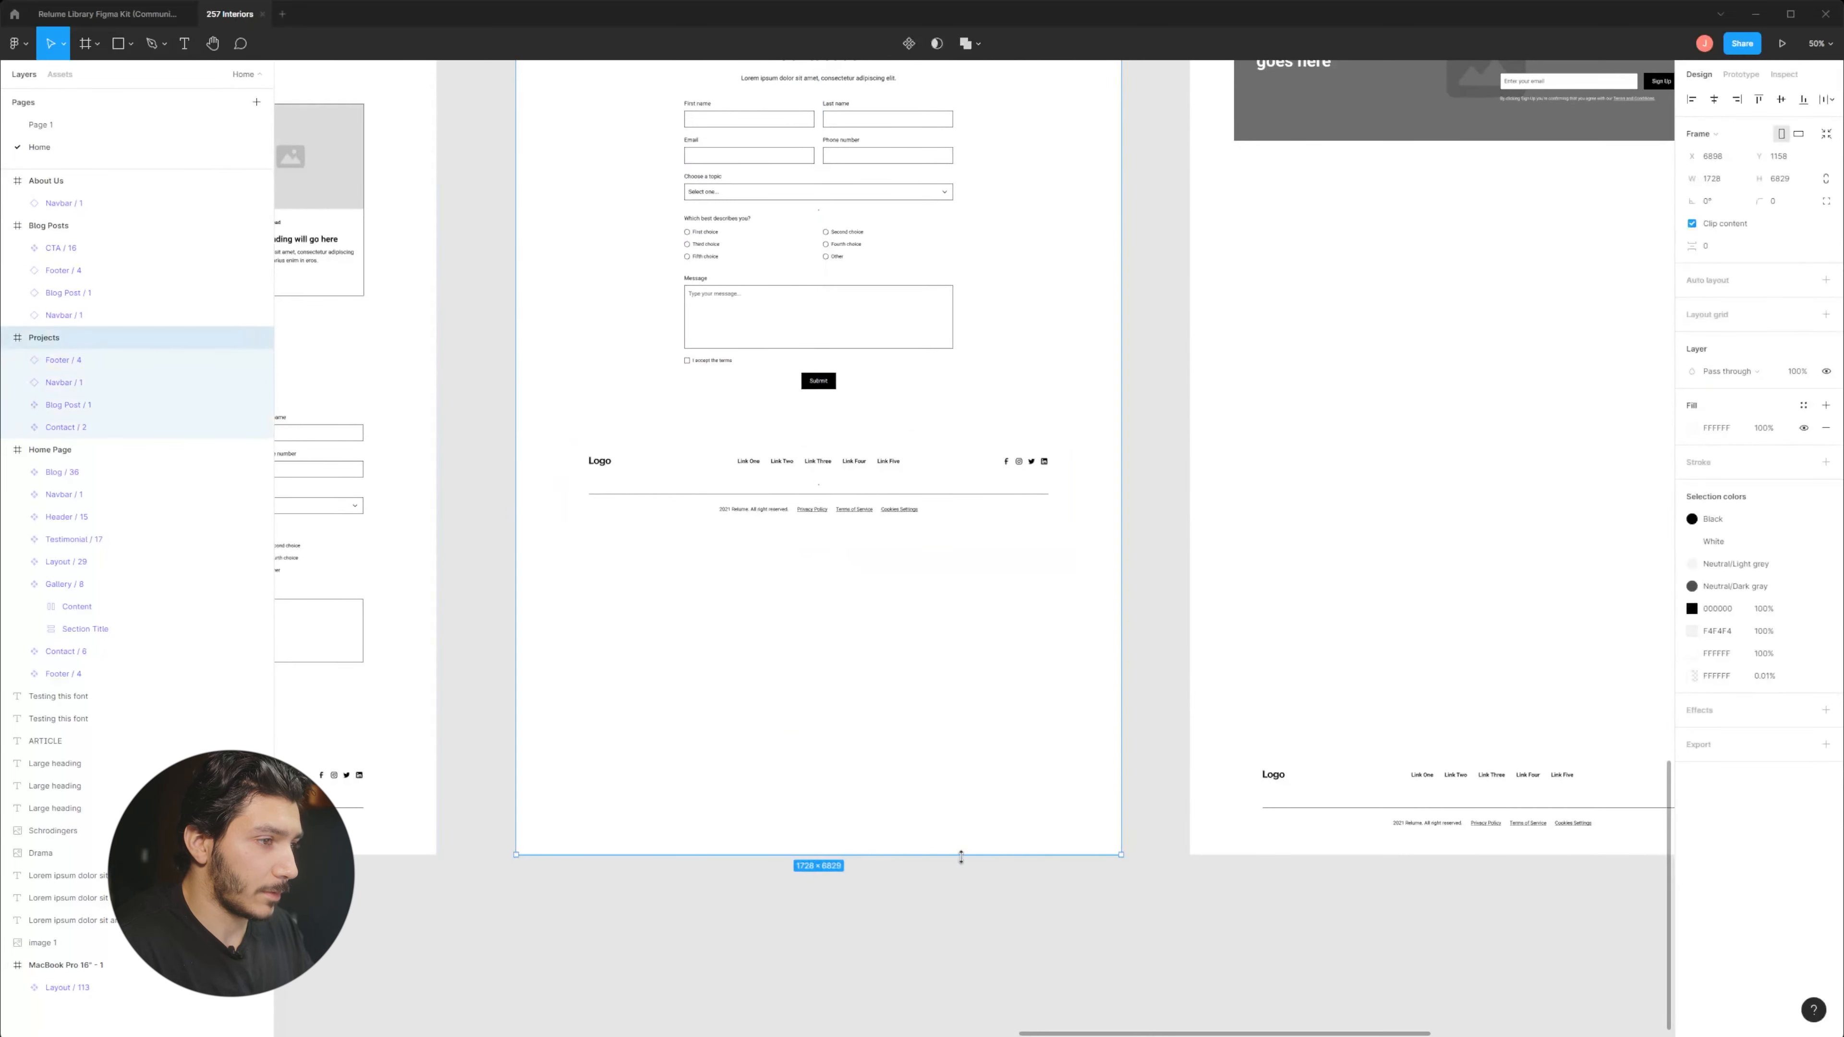
{"action": "left_click_drag", "start_coordinate": [960, 857], "coordinate": [987, 545]}
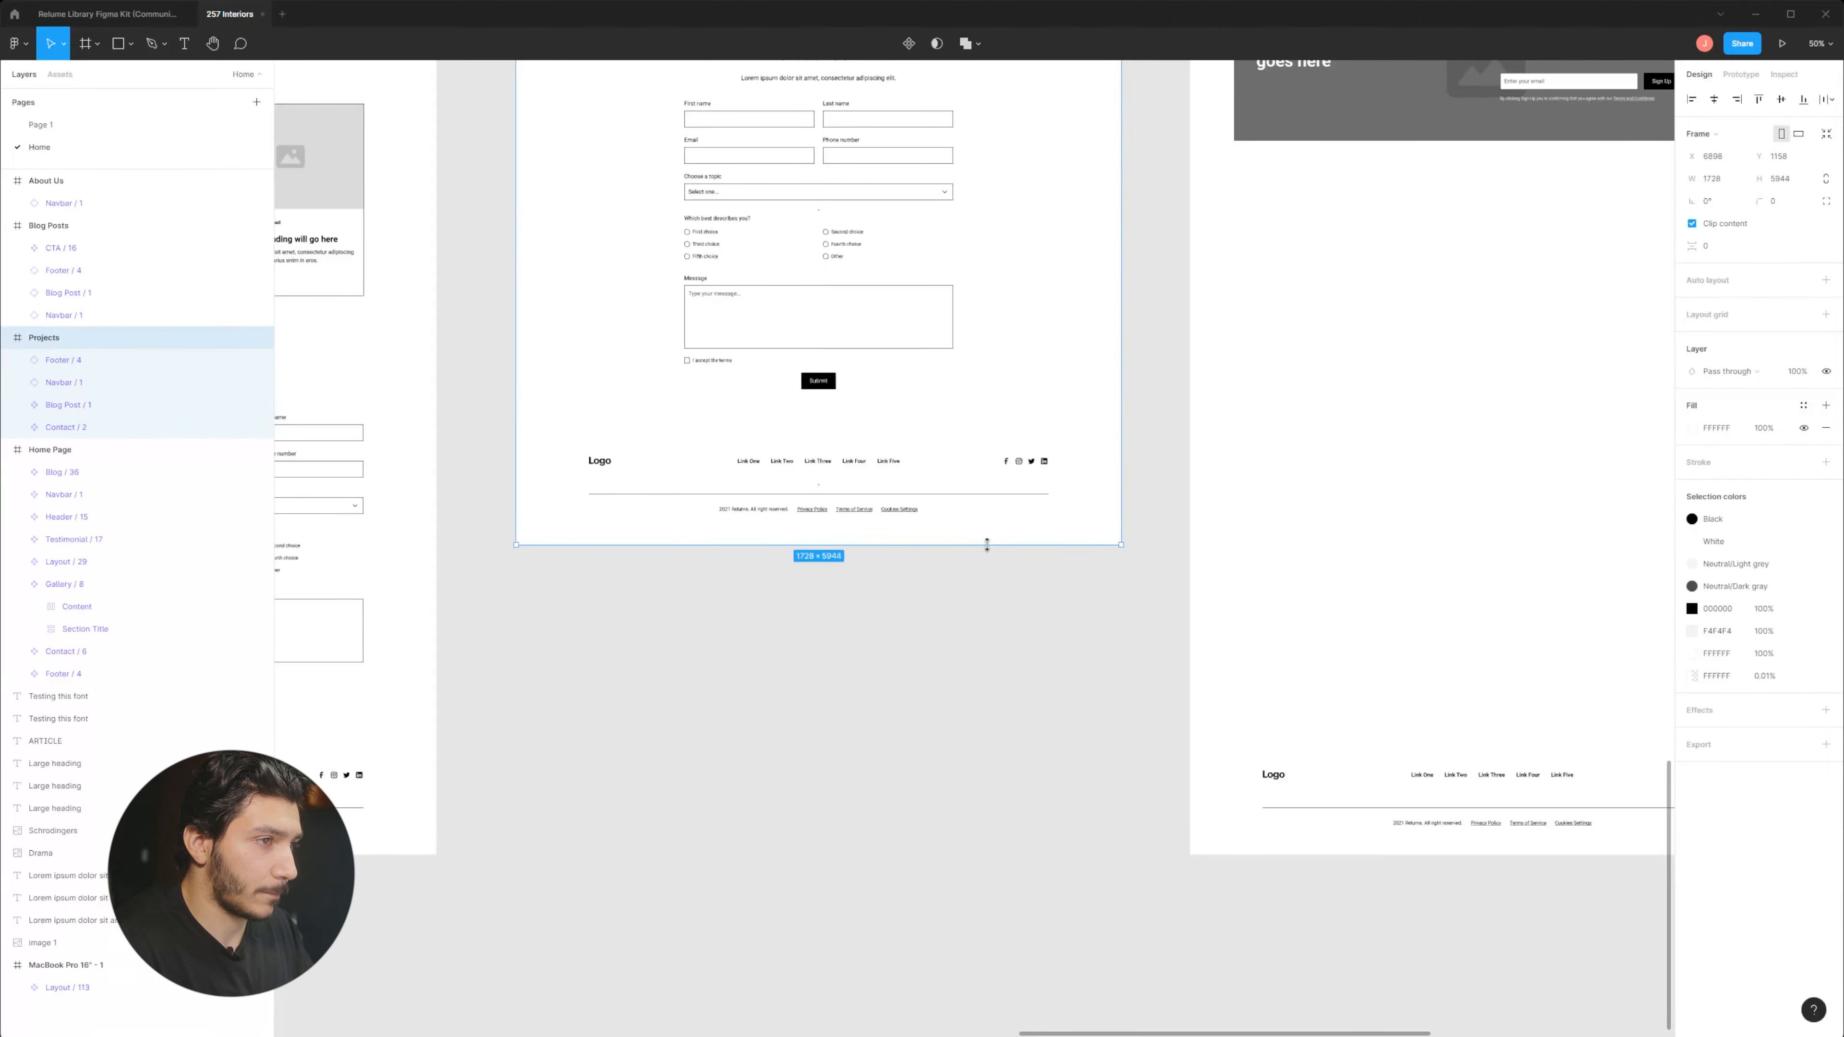
Centre the CTA / 16 component horizontally within the Blog Posts frame, at X 144.
{"action": "left_click_drag", "start_coordinate": [1421, 622], "coordinate": [811, 631]}
{"action": "left_click", "coordinate": [820, 625]}
{"action": "left_click_drag", "start_coordinate": [990, 492], "coordinate": [940, 882]}
{"action": "left_click", "coordinate": [767, 478]}
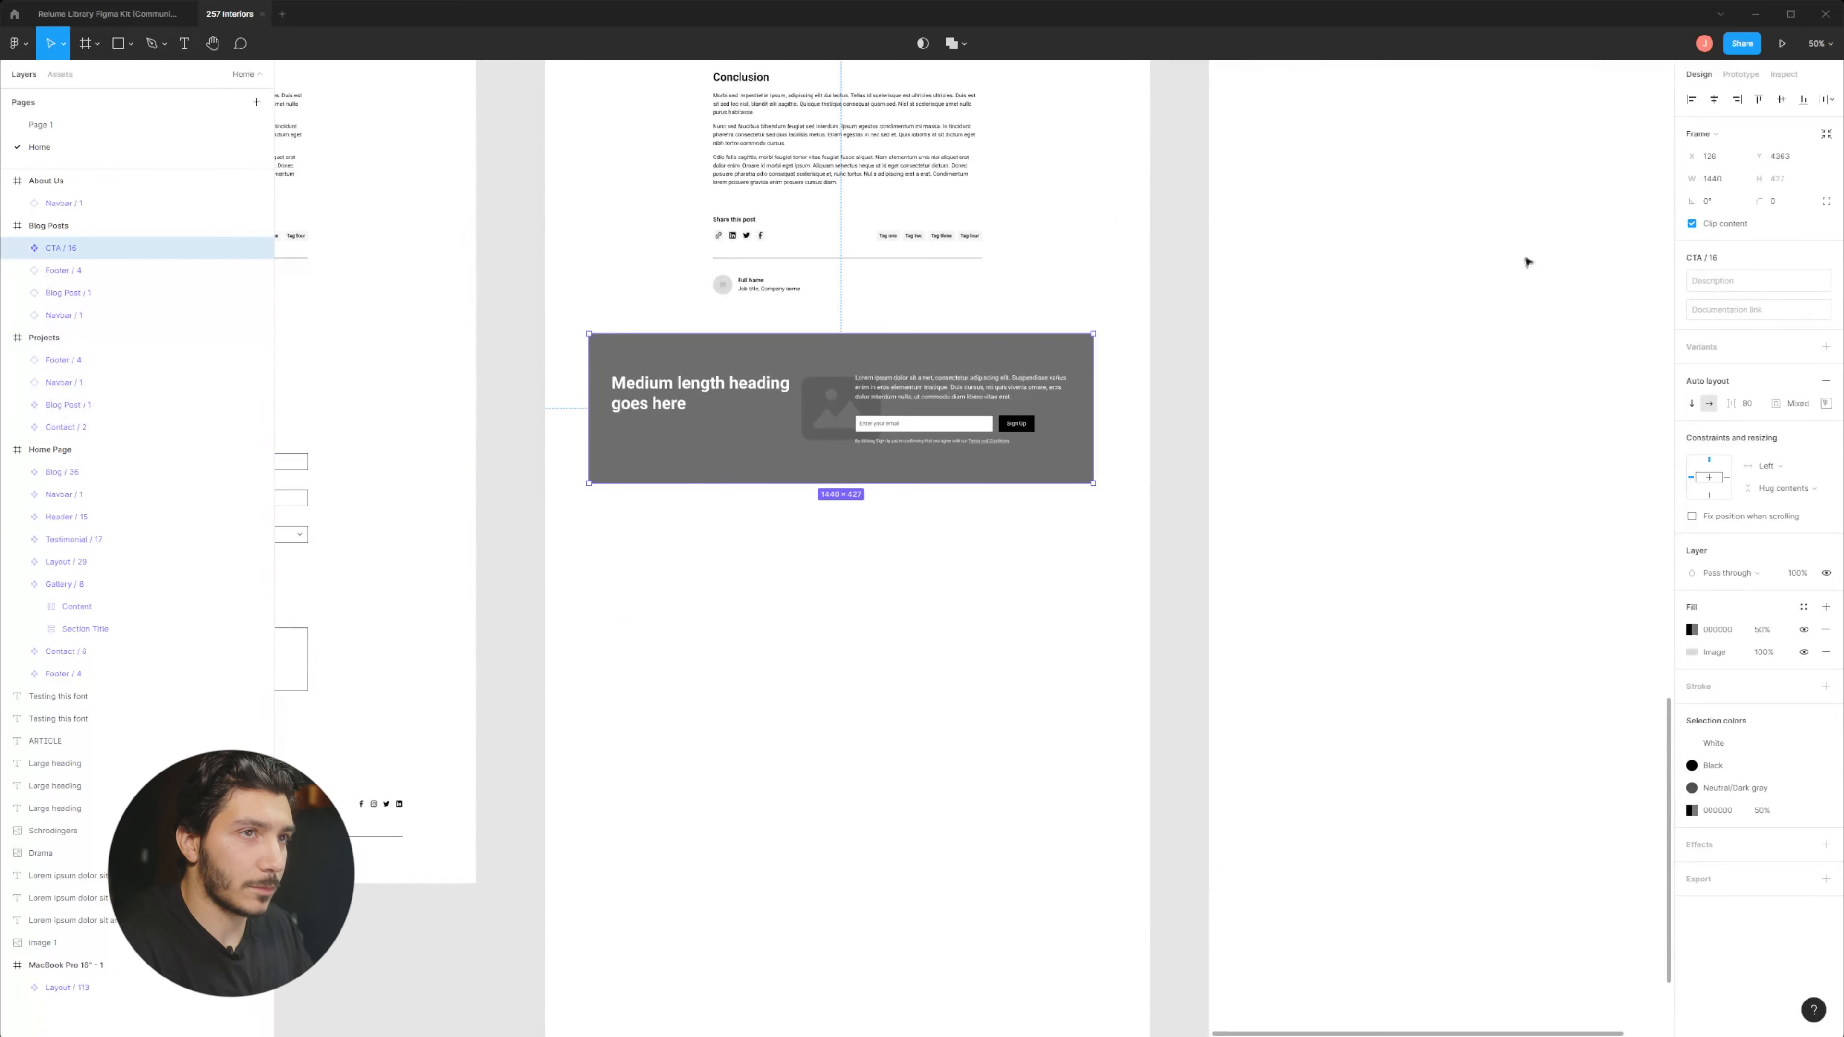
{"action": "left_click", "coordinate": [1714, 101]}
{"action": "left_click_drag", "start_coordinate": [1039, 462], "coordinate": [991, 462]}
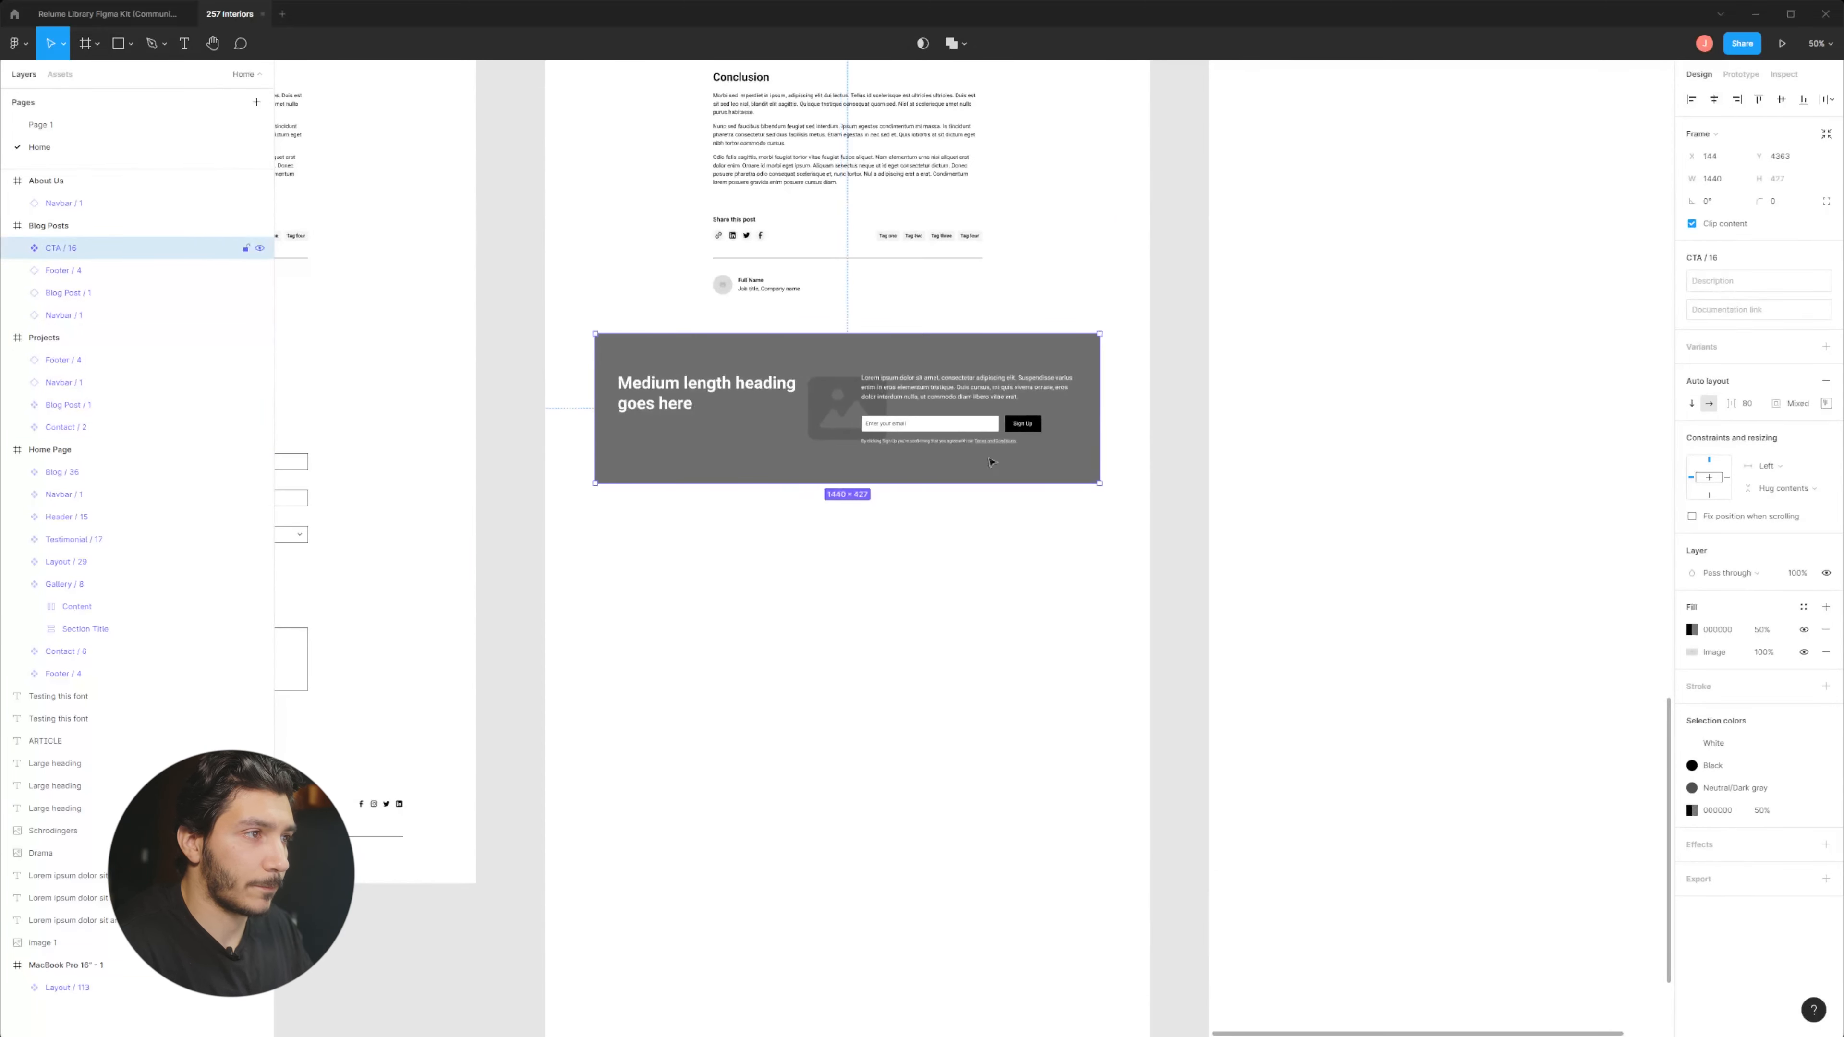
{"action": "mouse_move", "coordinate": [804, 410]}
{"action": "left_mouse_down"}
{"action": "mouse_move", "coordinate": [804, 430]}
{"action": "mouse_move", "coordinate": [803, 410]}
{"action": "left_mouse_up"}
Move the Blog Posts footer up directly beneath CTA / 16 and shorten the frame to 1728 × 5111.
{"action": "left_click_drag", "start_coordinate": [806, 650], "coordinate": [867, 341]}
{"action": "left_click_drag", "start_coordinate": [851, 774], "coordinate": [823, 194]}
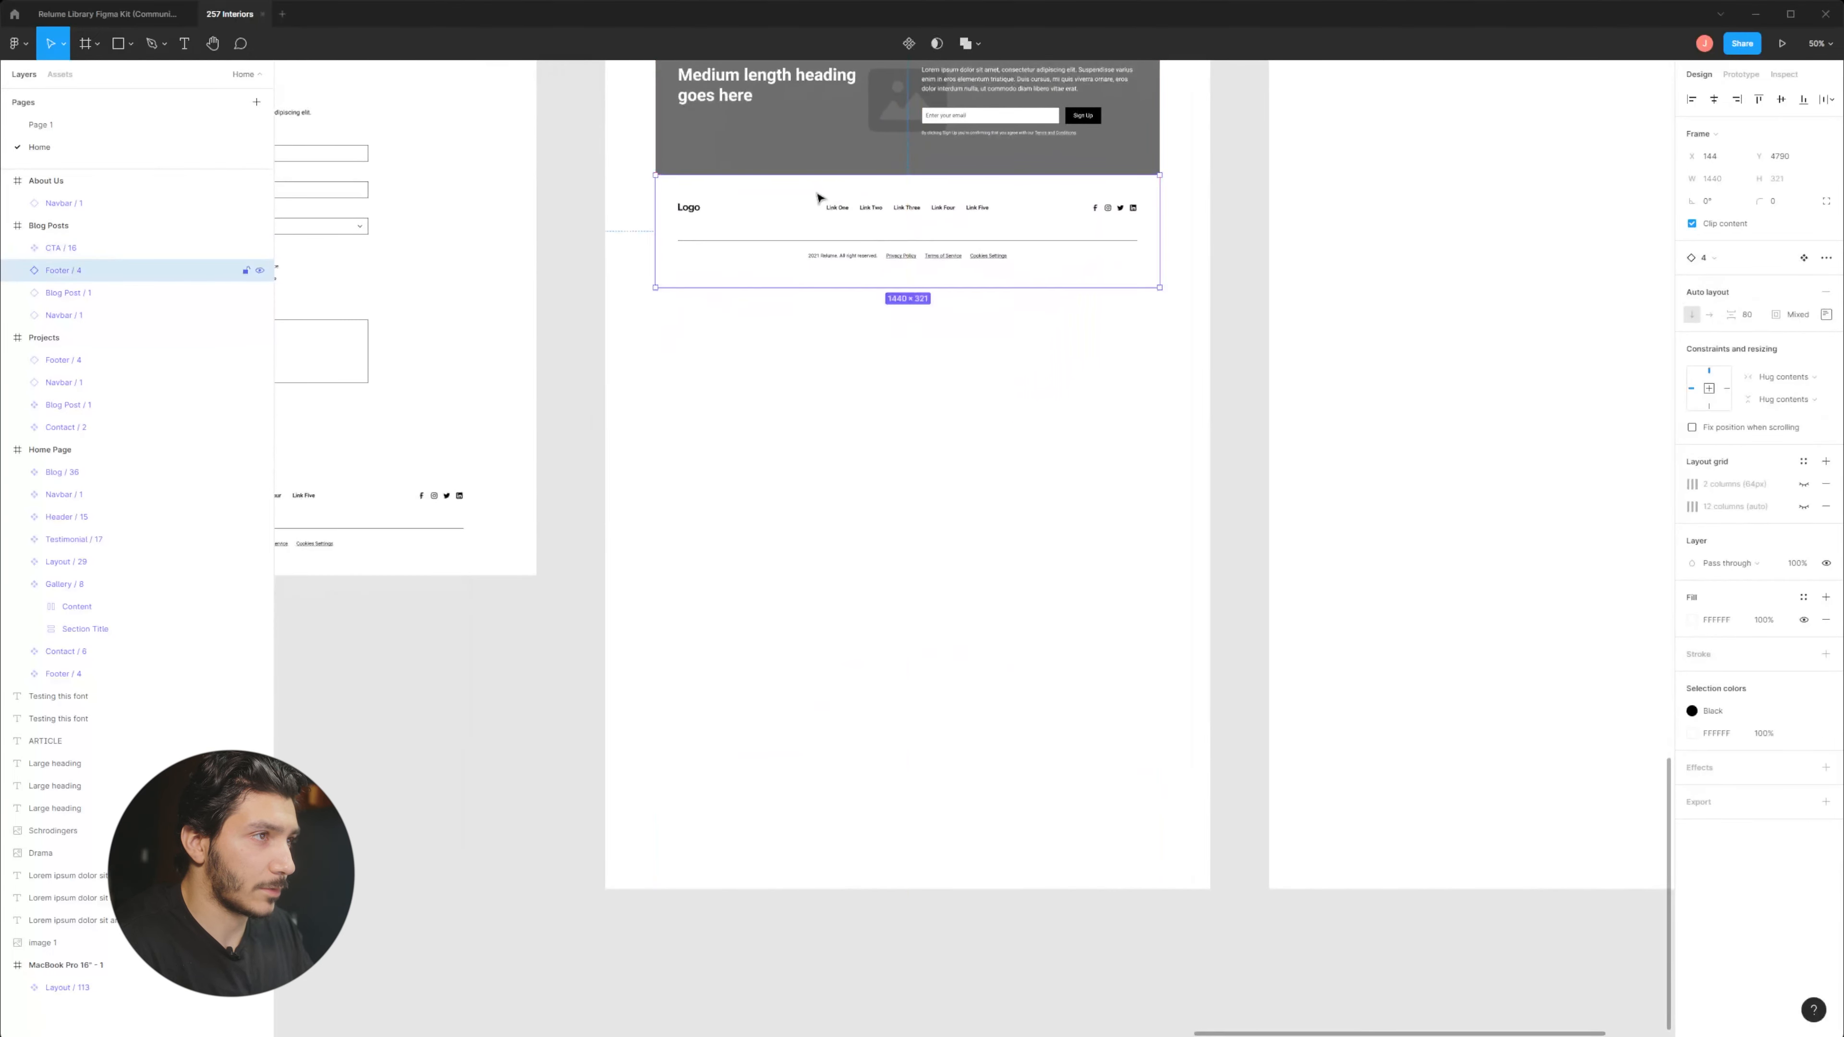
{"action": "left_click", "coordinate": [861, 631]}
{"action": "left_click", "coordinate": [919, 817]}
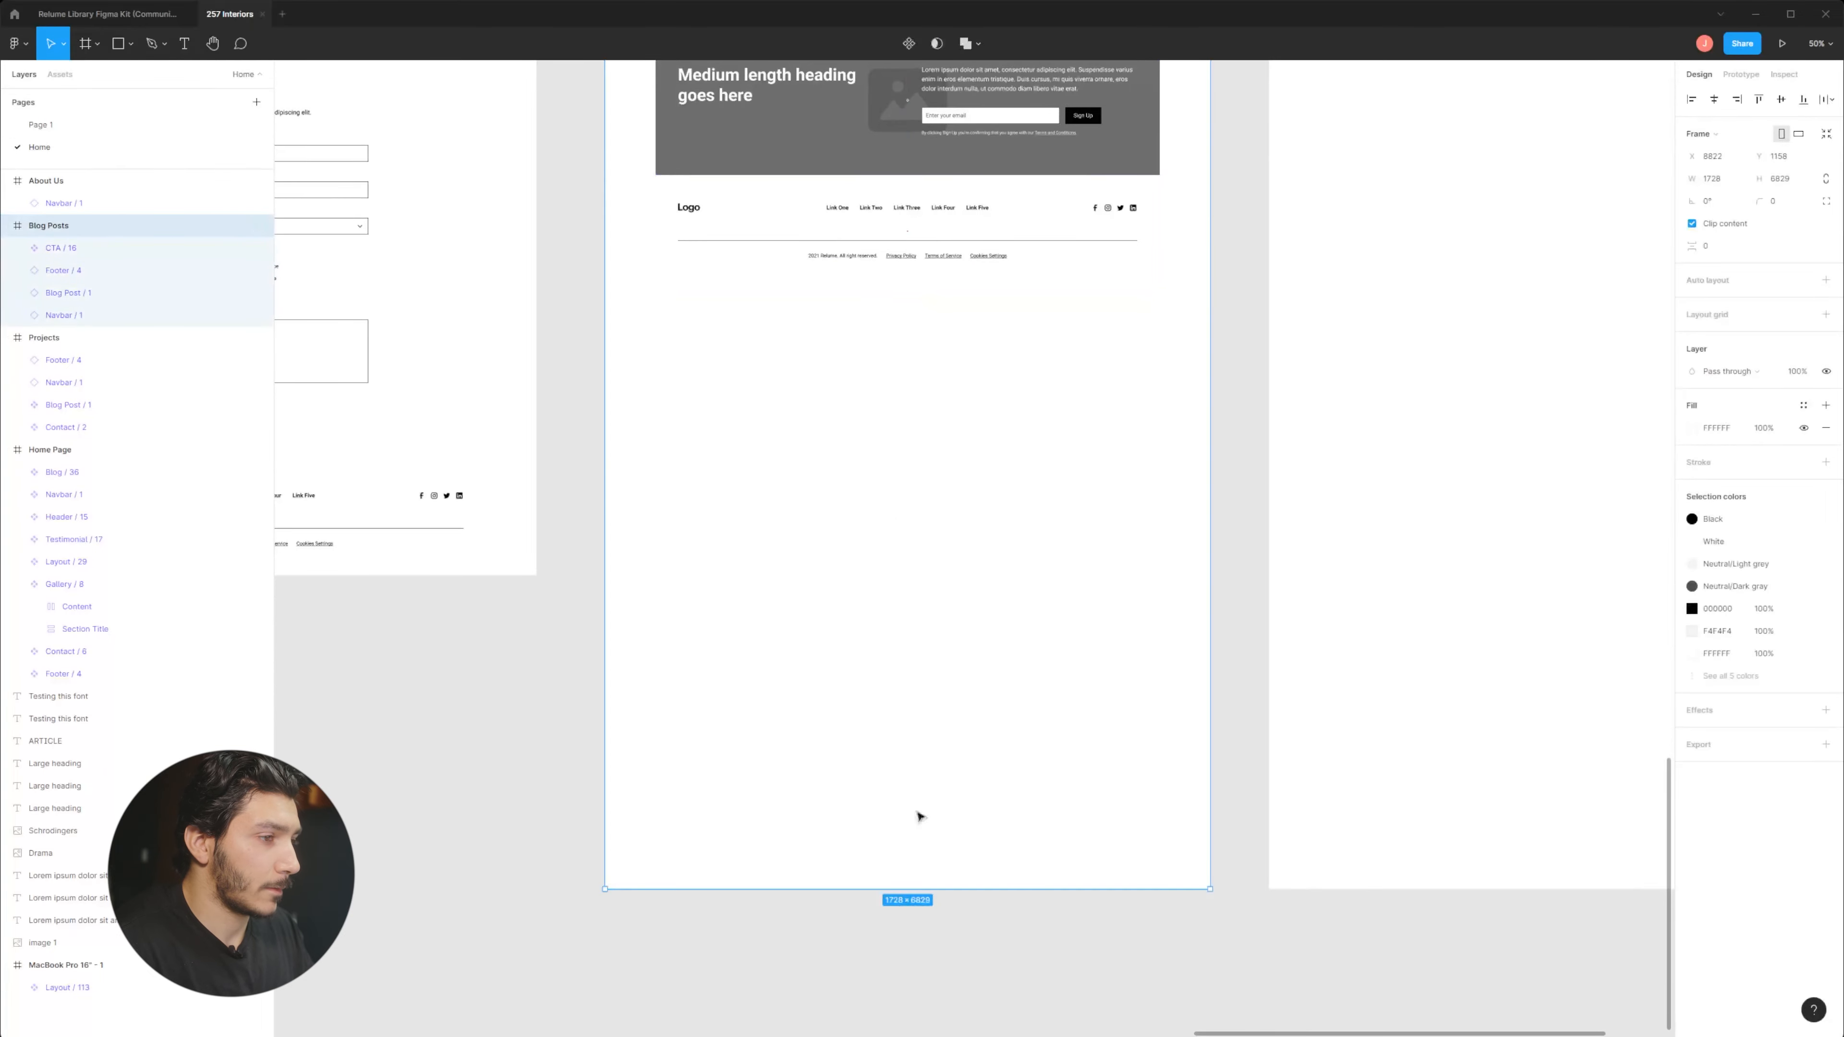
{"action": "left_click_drag", "start_coordinate": [973, 891], "coordinate": [923, 286]}
{"action": "scroll", "coordinate": [1306, 390], "scroll_direction": "up", "scroll_amount": 6}
{"action": "scroll", "coordinate": [991, 541], "scroll_direction": "right", "scroll_amount": 6}
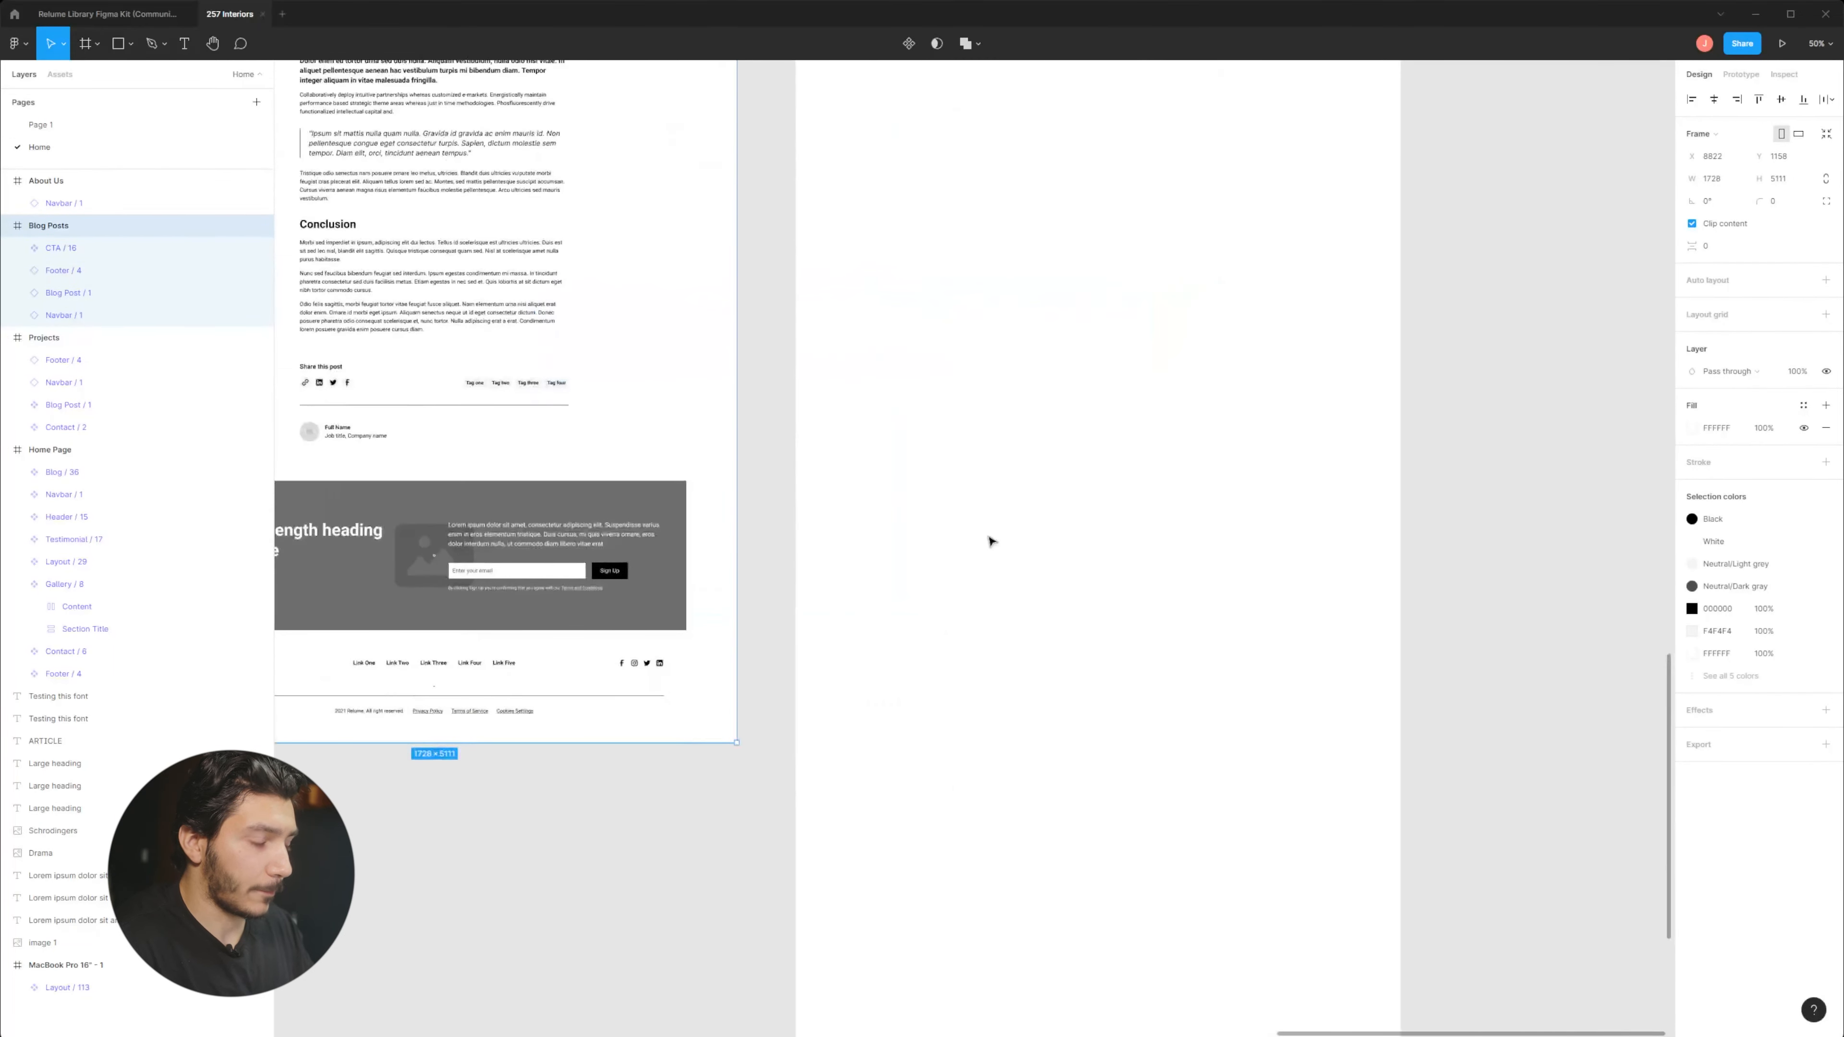
{"action": "scroll", "coordinate": [993, 561], "scroll_direction": "down", "scroll_amount": 5}
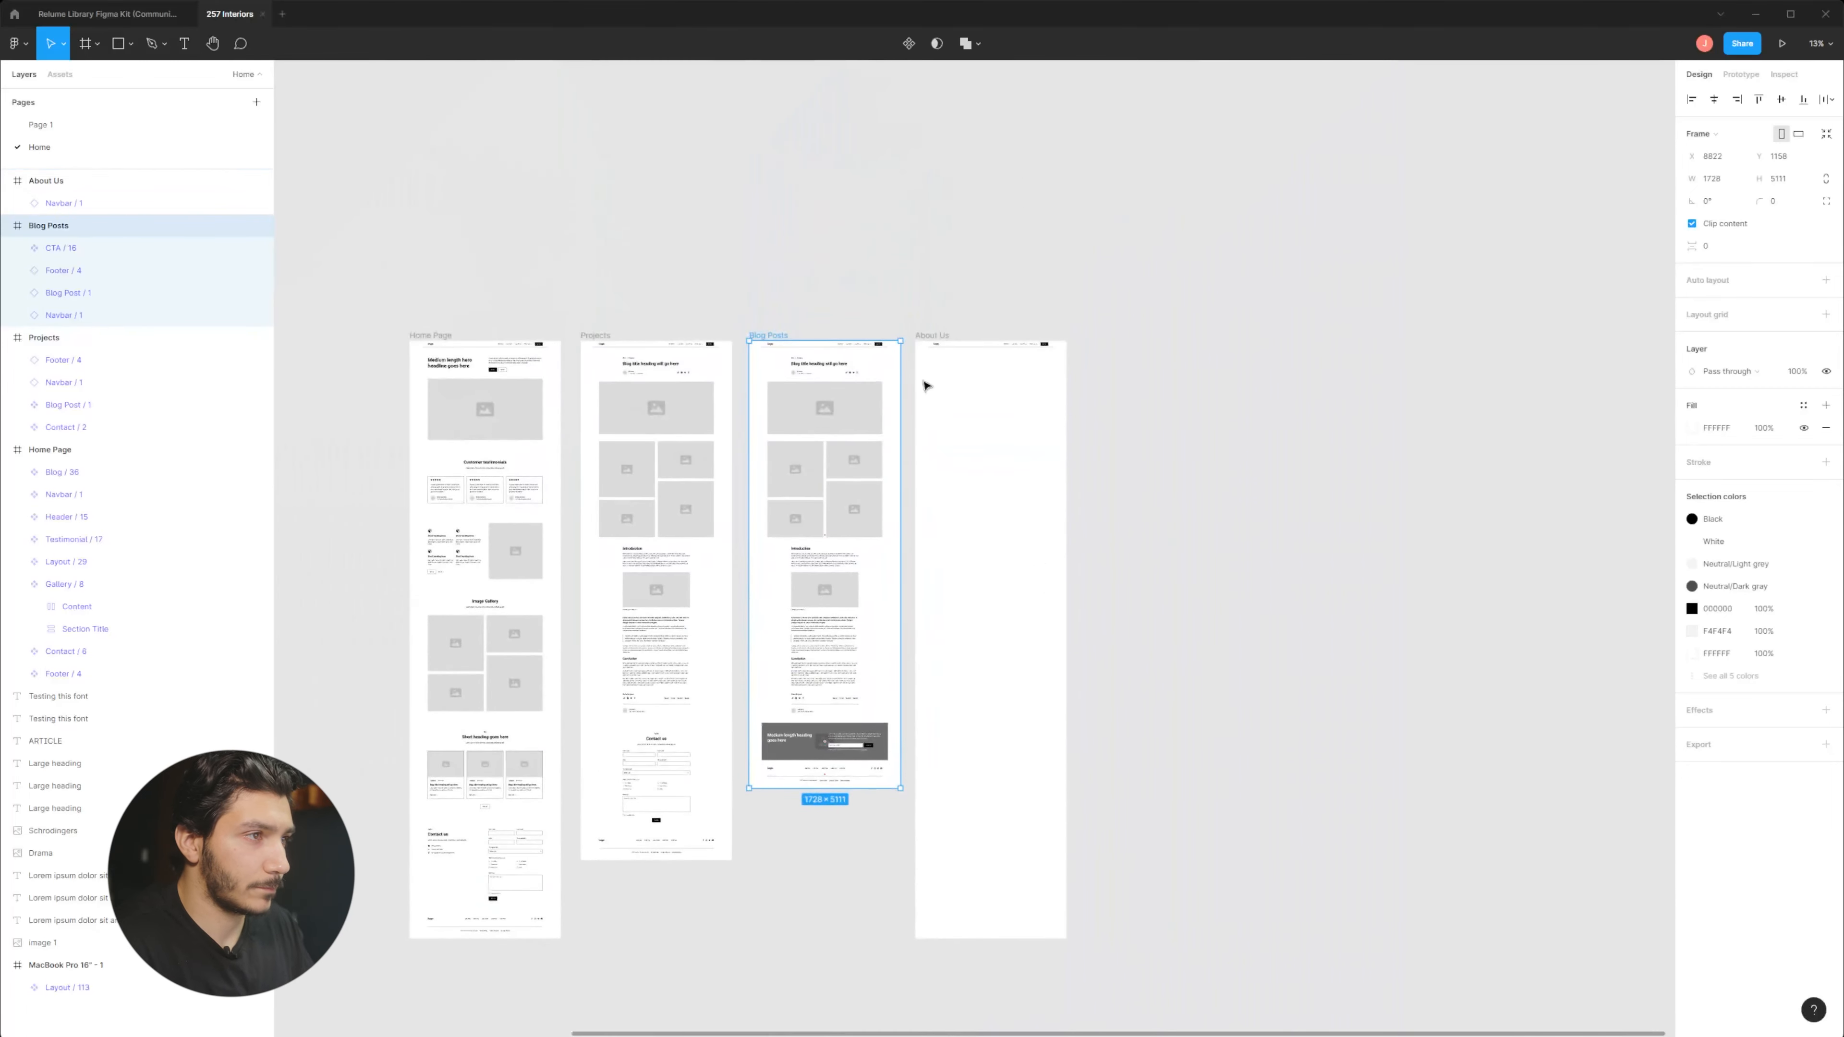
{"action": "left_click", "coordinate": [958, 382]}
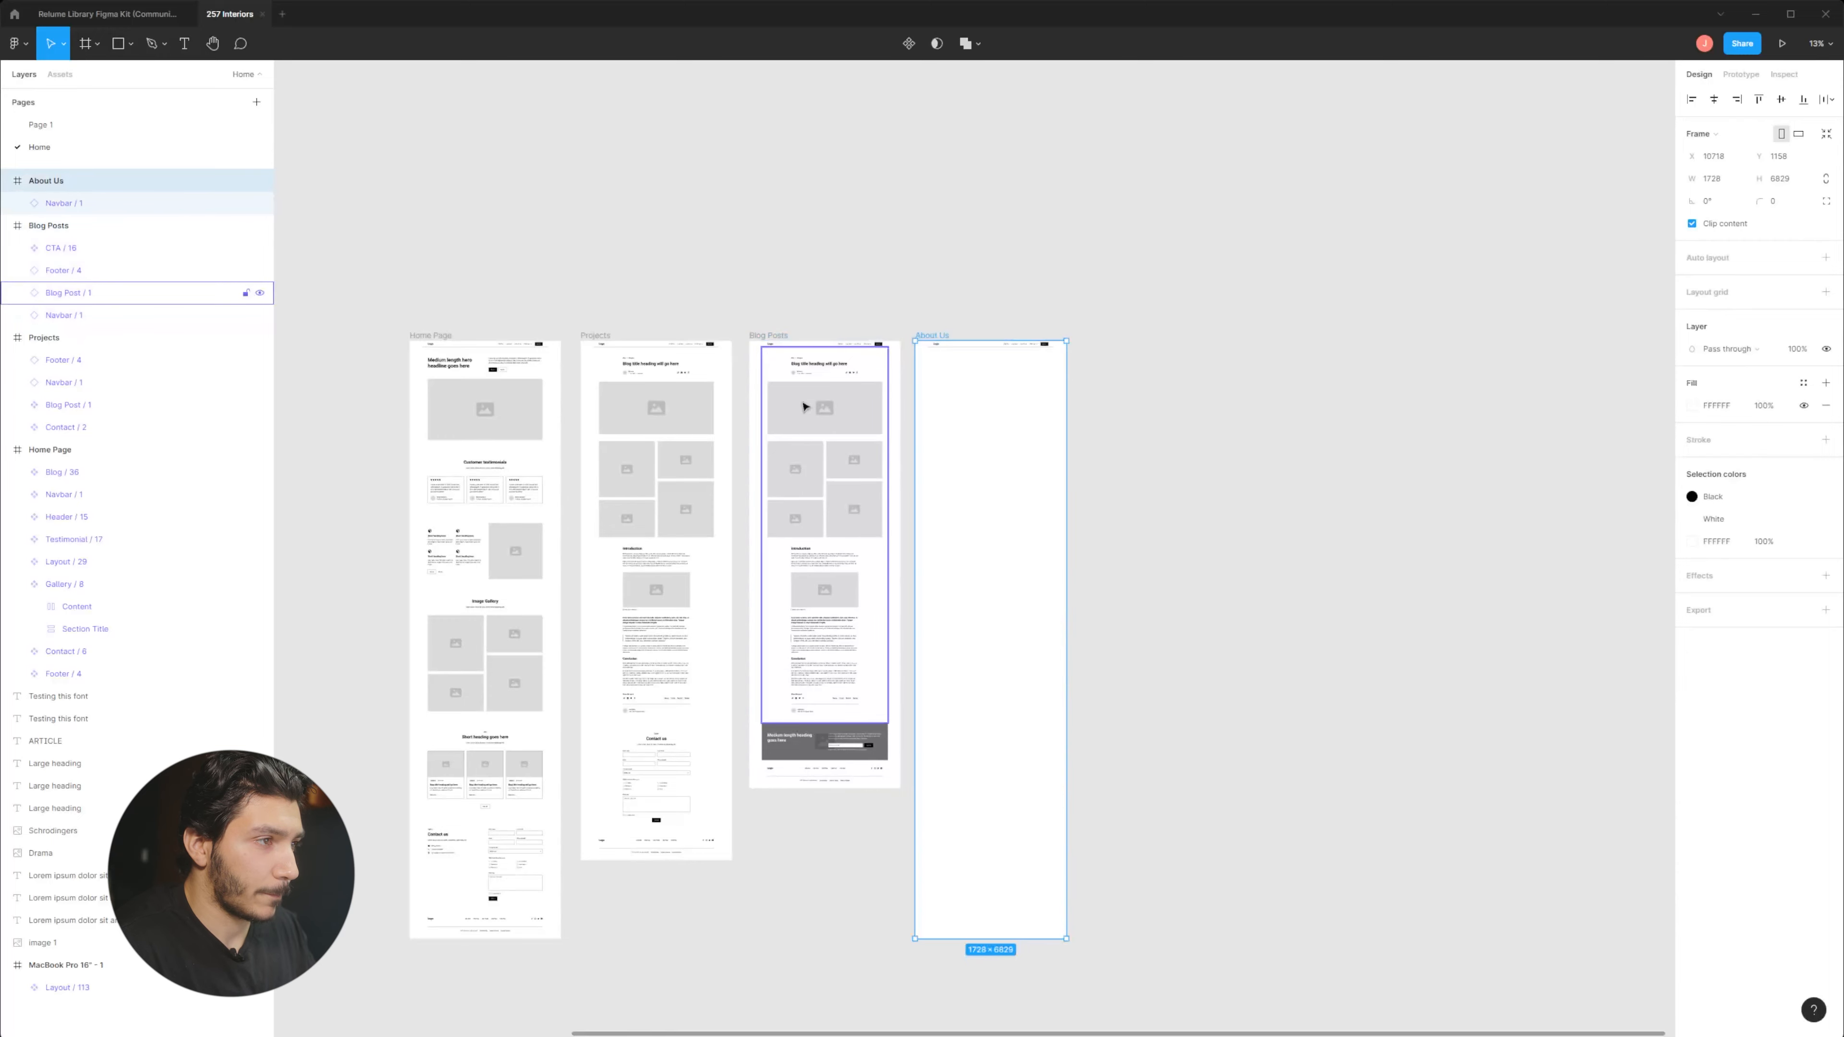
{"action": "left_click", "coordinate": [818, 502], "text": "ctrl"}
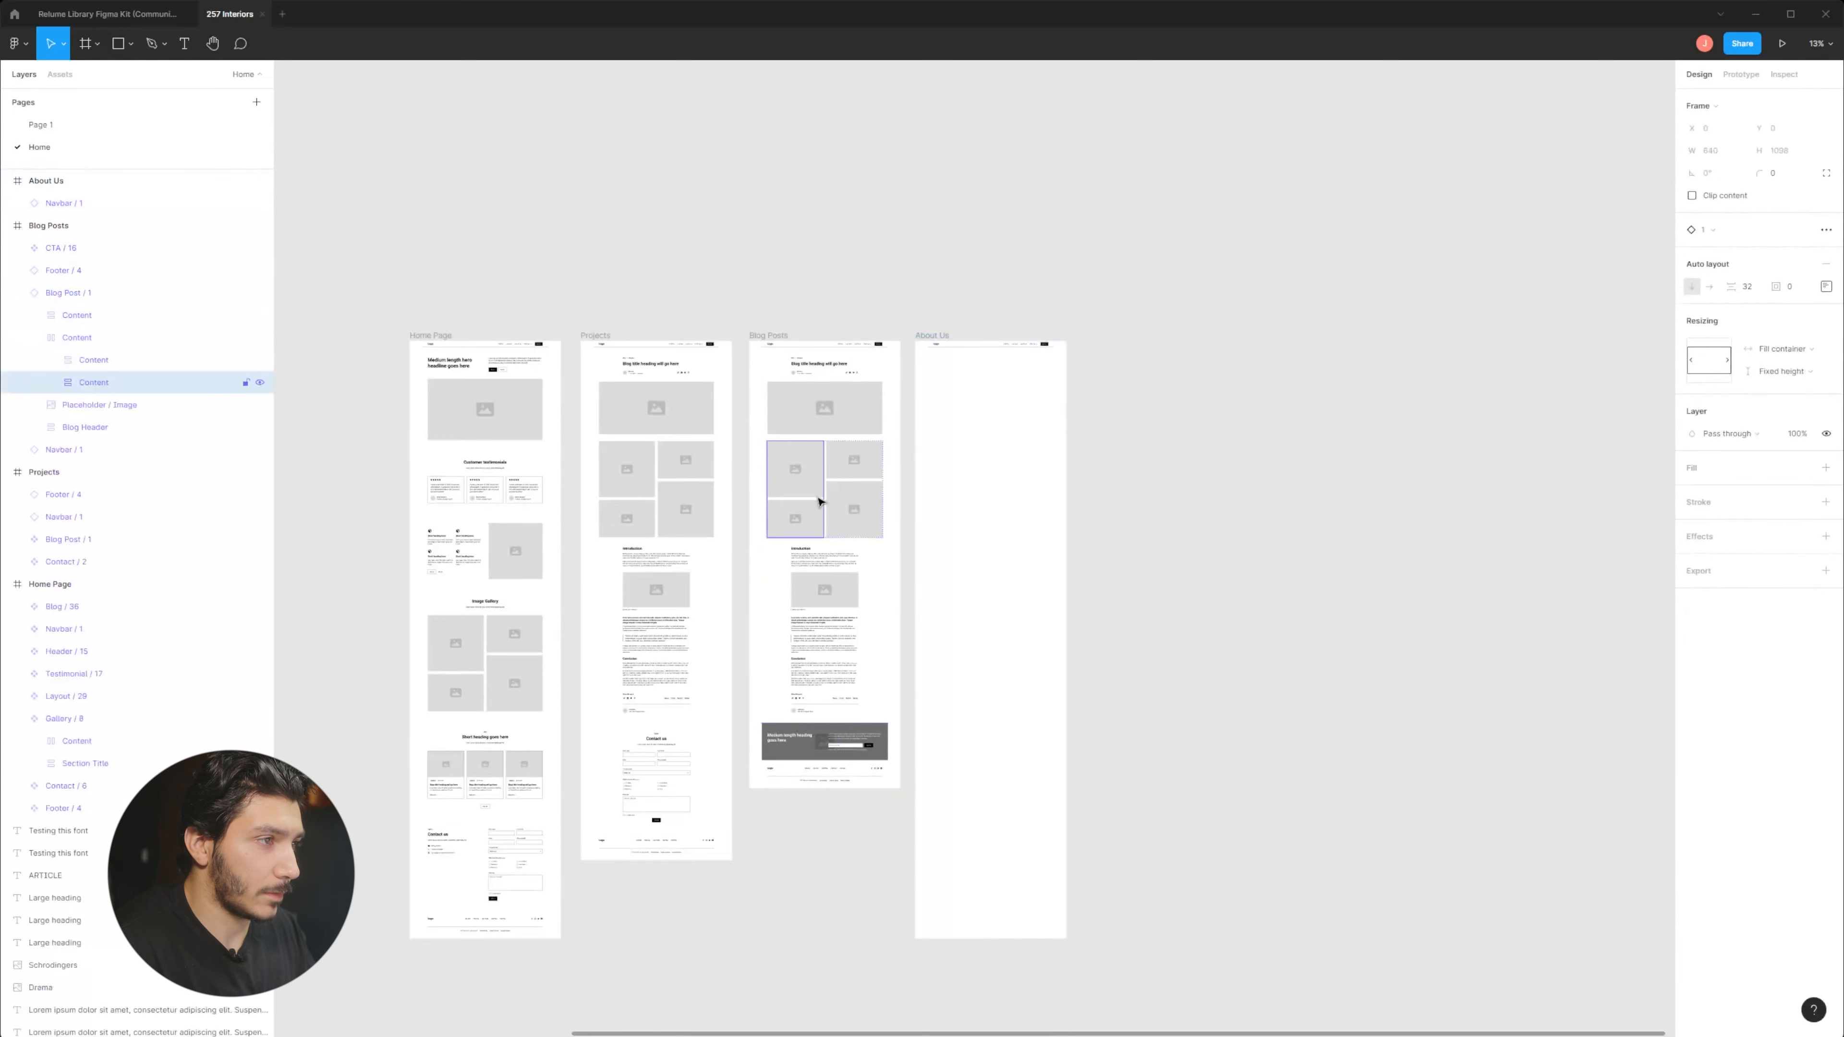
{"action": "left_click", "coordinate": [685, 398]}
{"action": "right_click", "coordinate": [79, 547]}
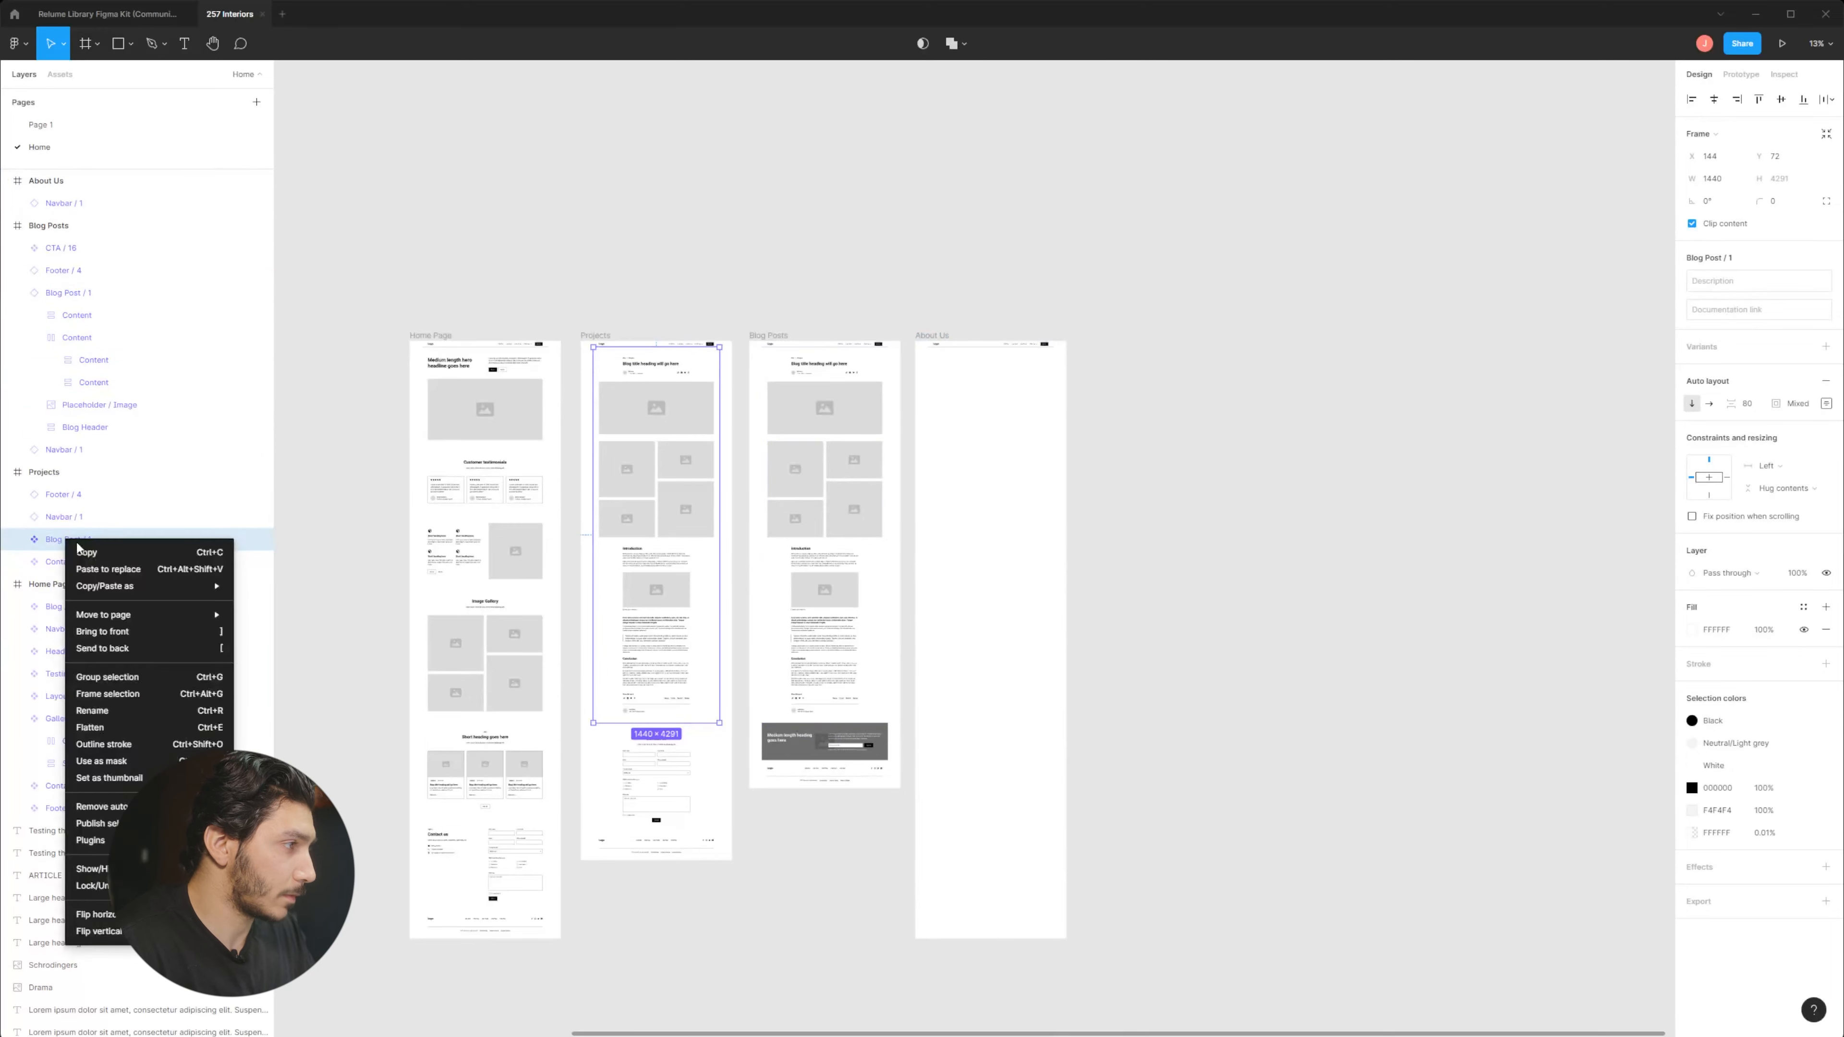
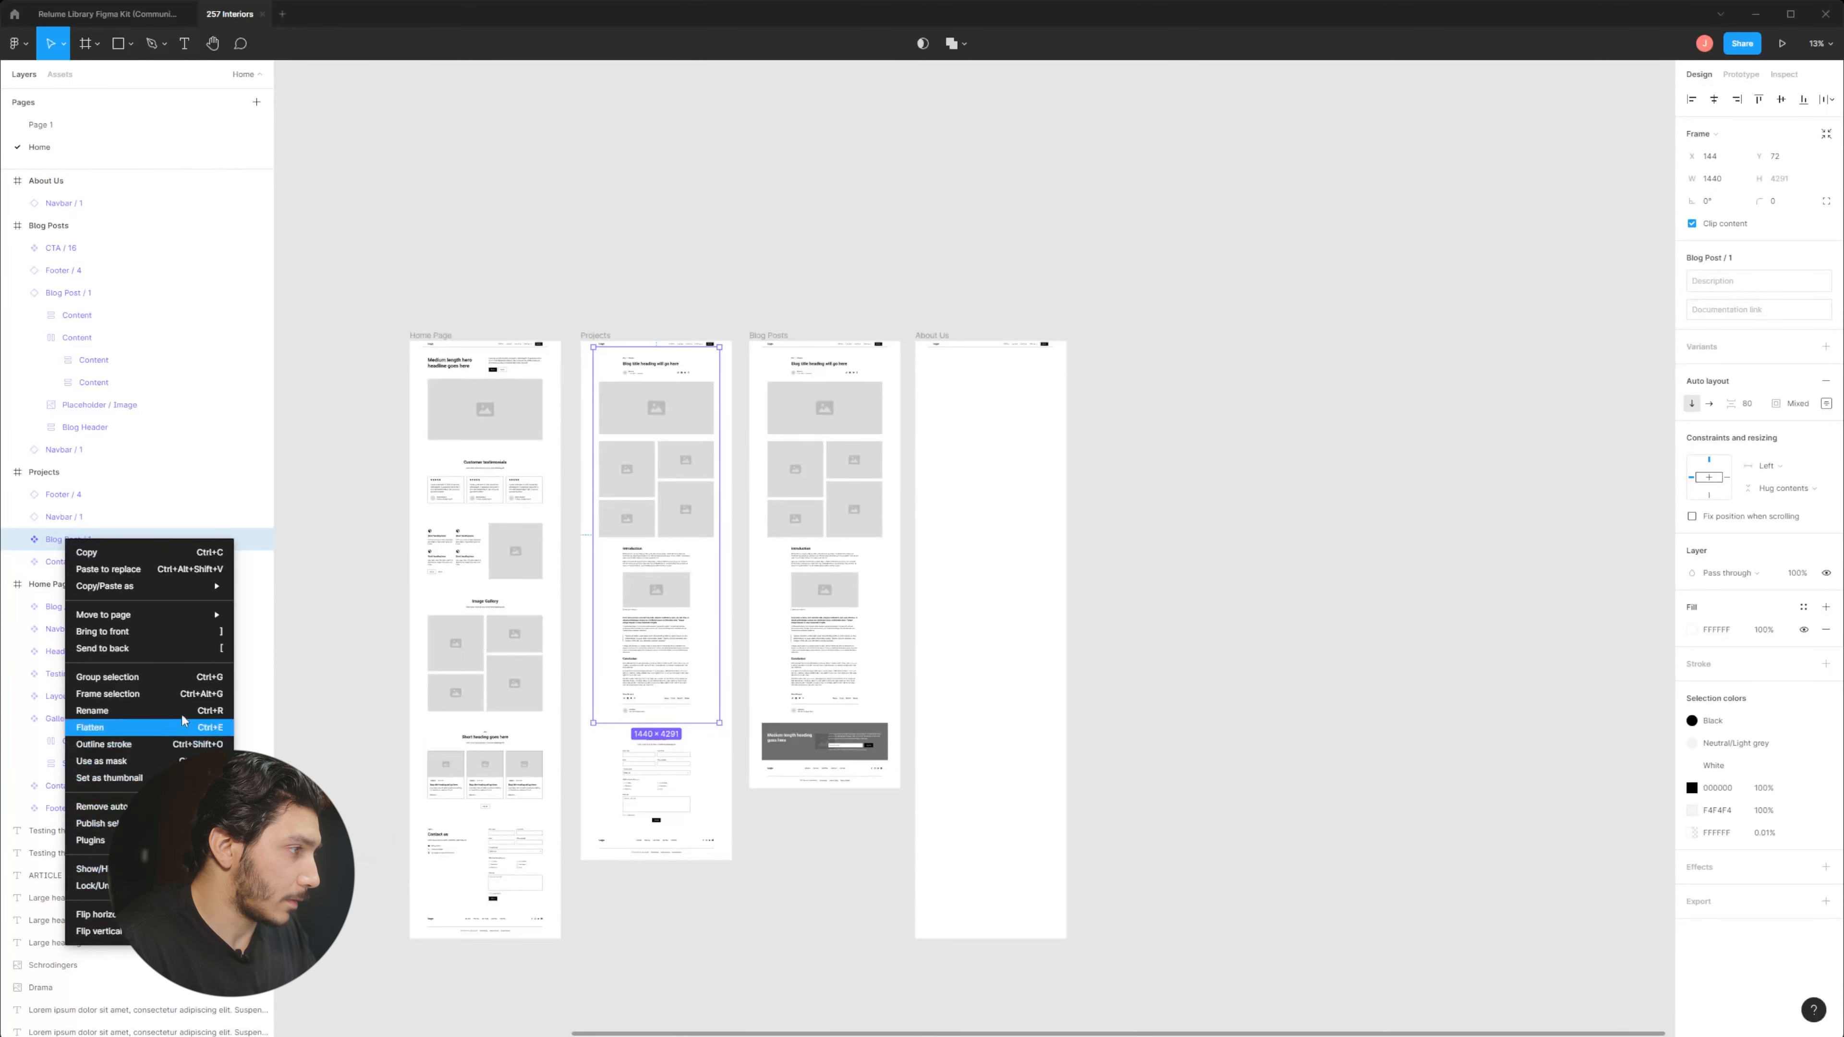
{"action": "left_click", "coordinate": [346, 503]}
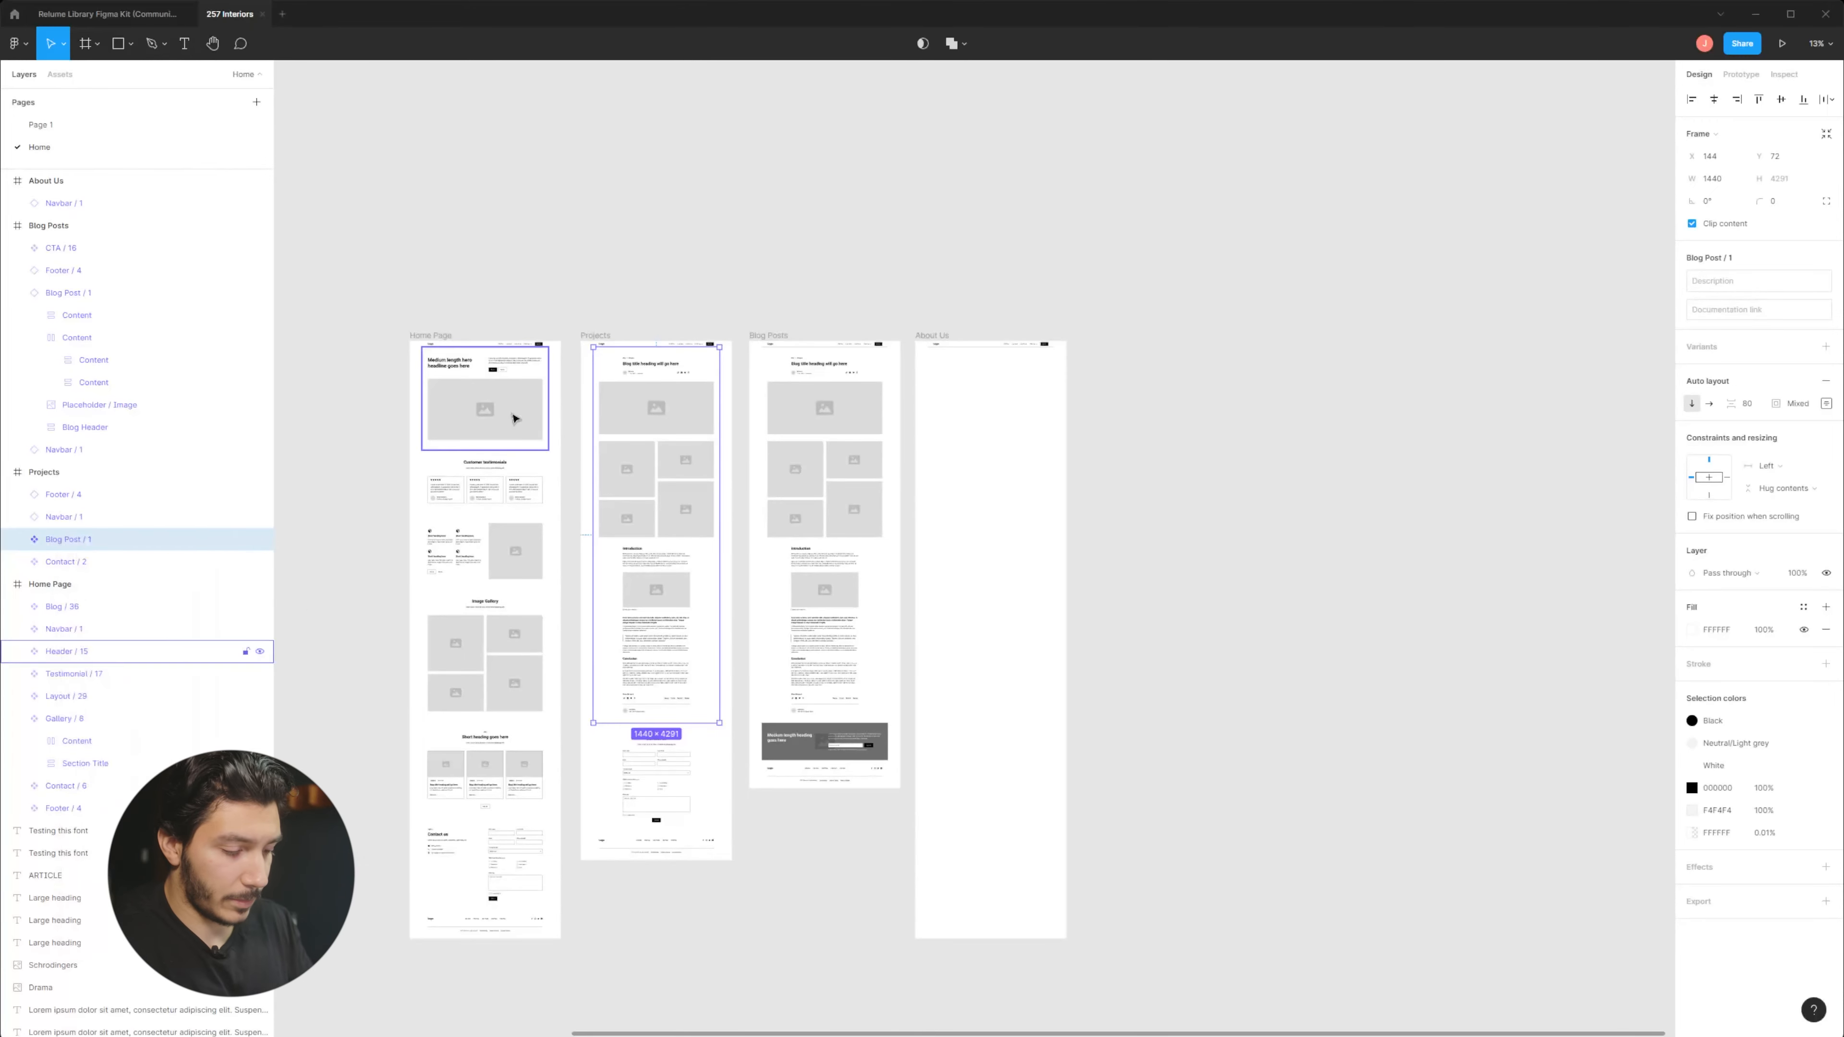
Detach the Blog Post instance in the Blog Posts frame and delete its image grid above the introduction.
{"action": "left_click", "coordinate": [1826, 258]}
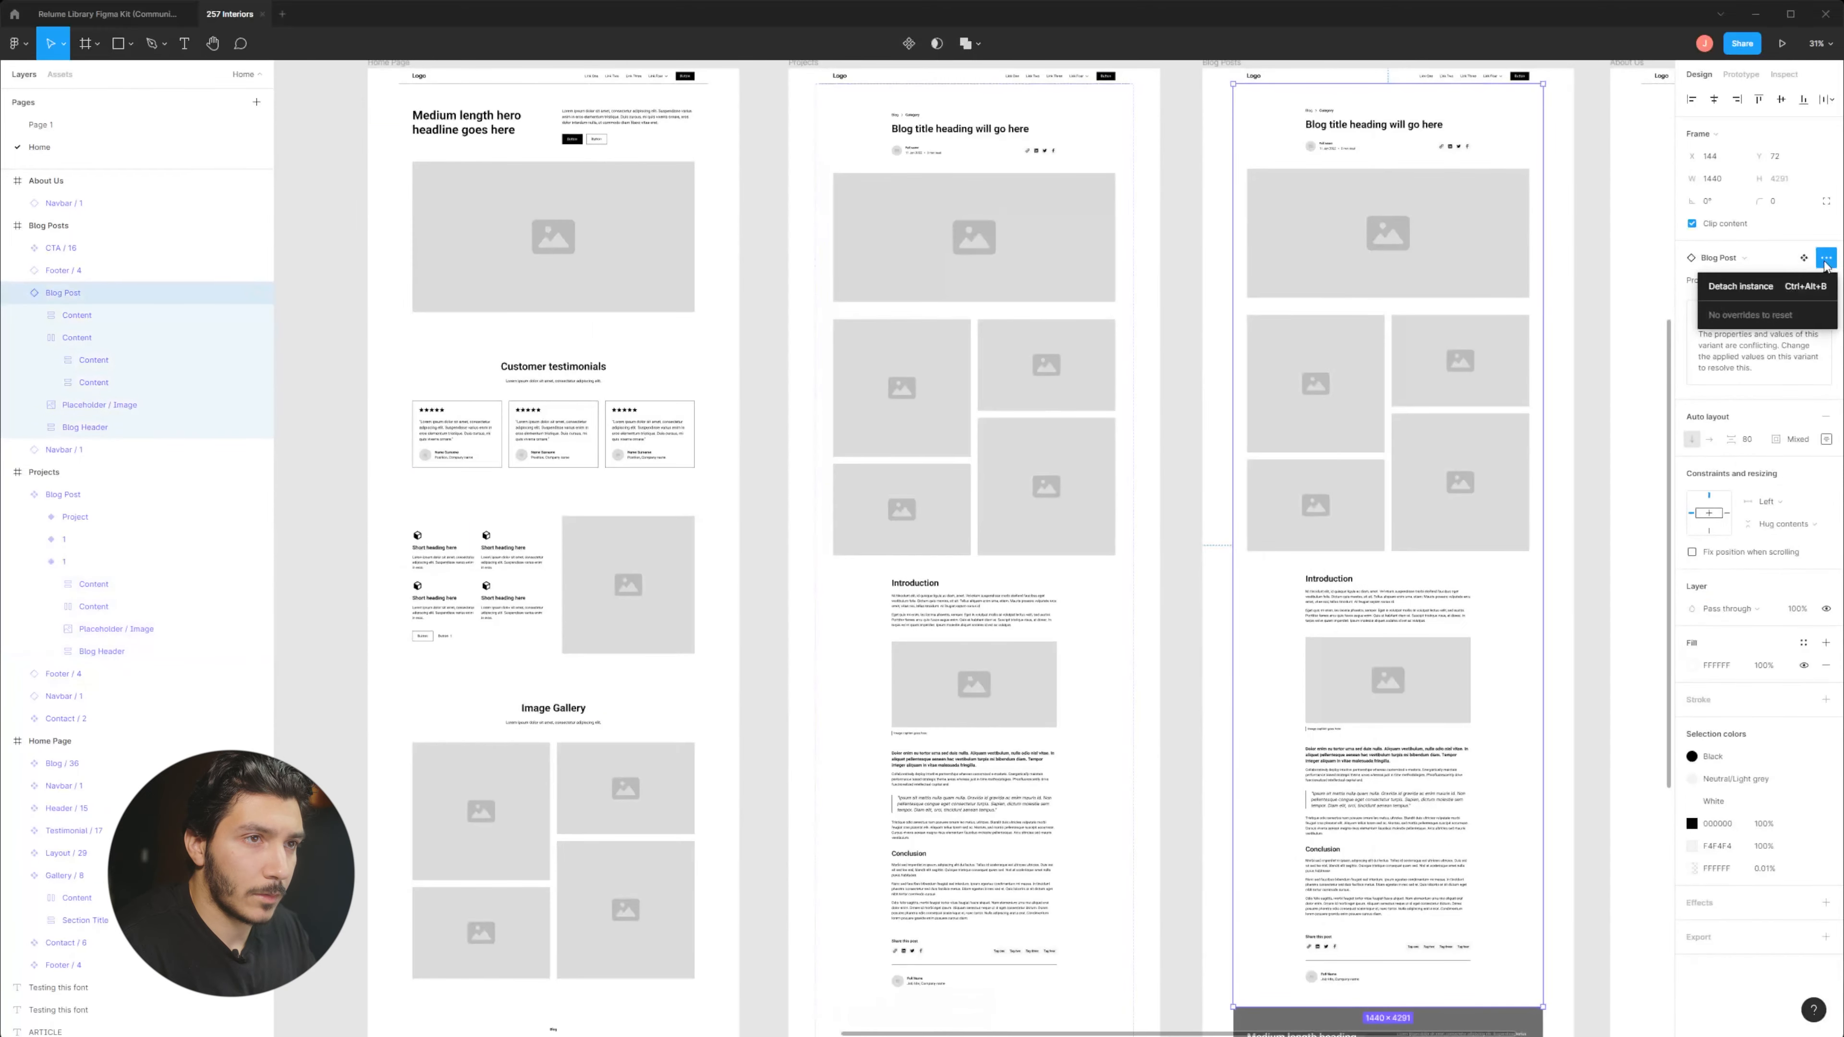
{"action": "left_click", "coordinate": [1769, 292]}
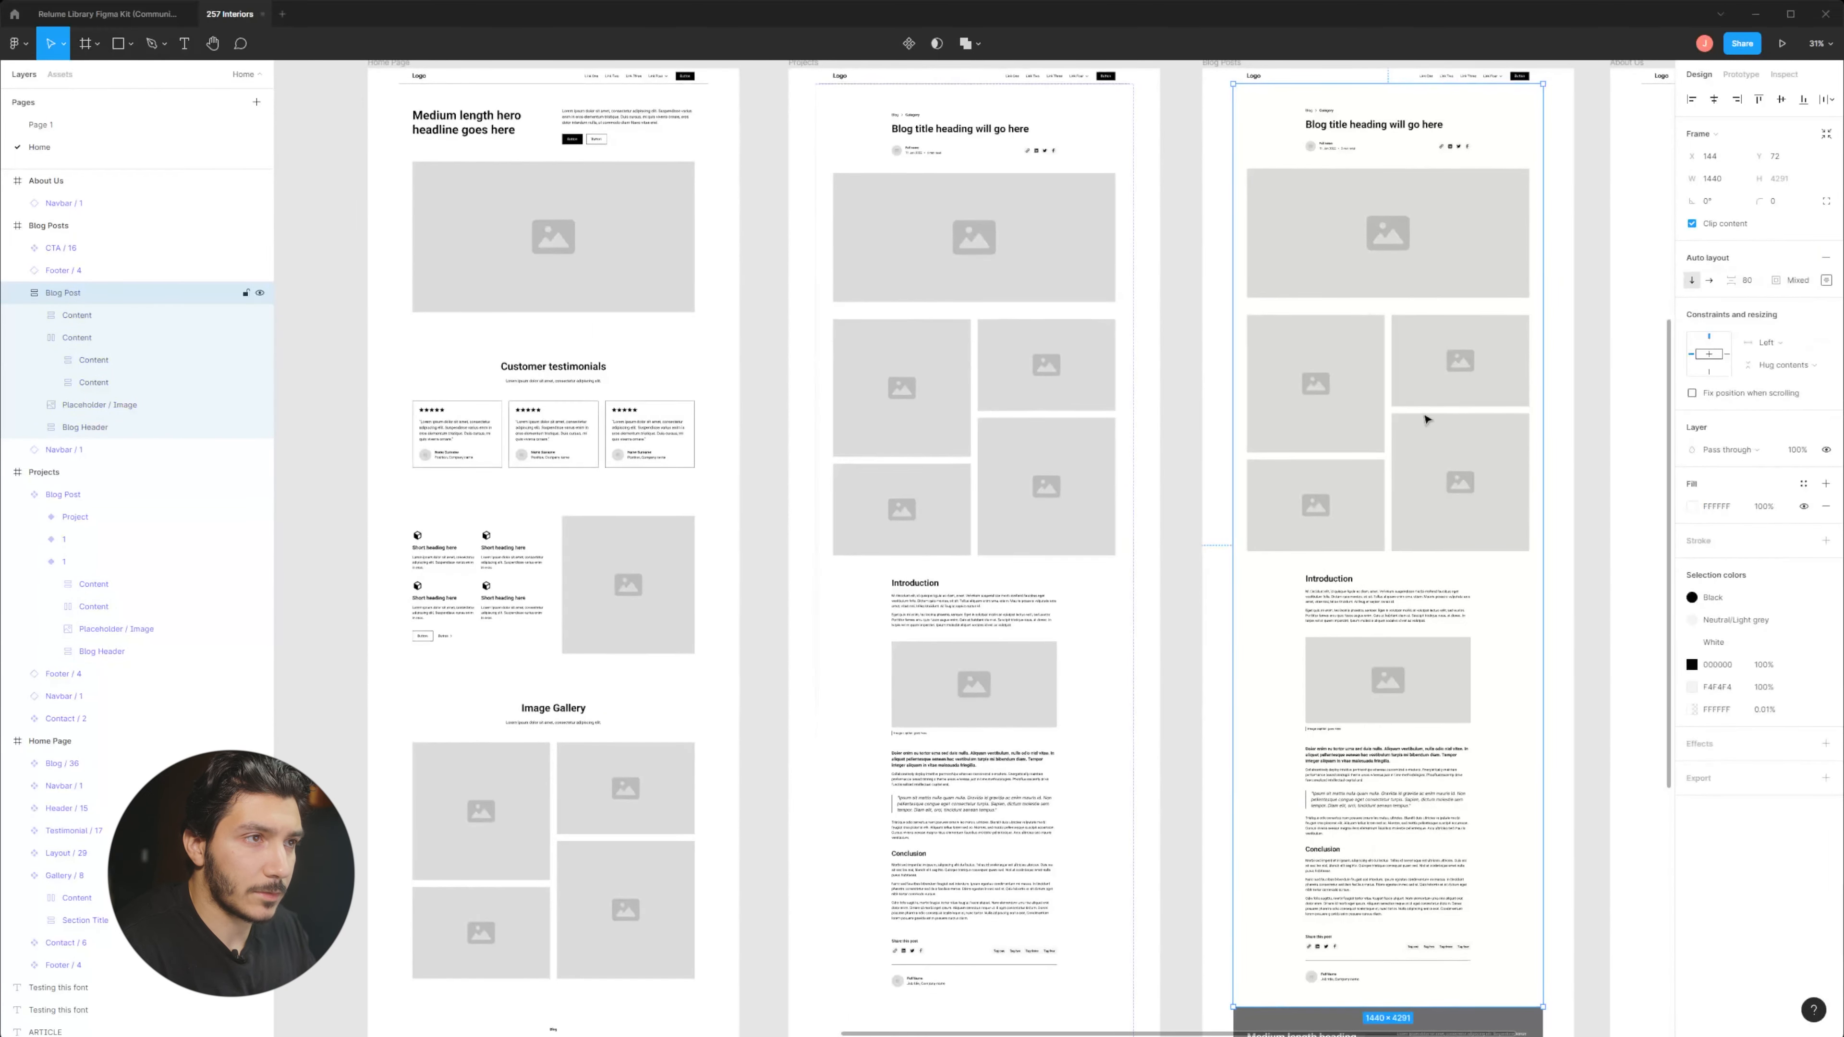
{"action": "double_click", "coordinate": [1393, 411]}
{"action": "key", "text": "Delete"}
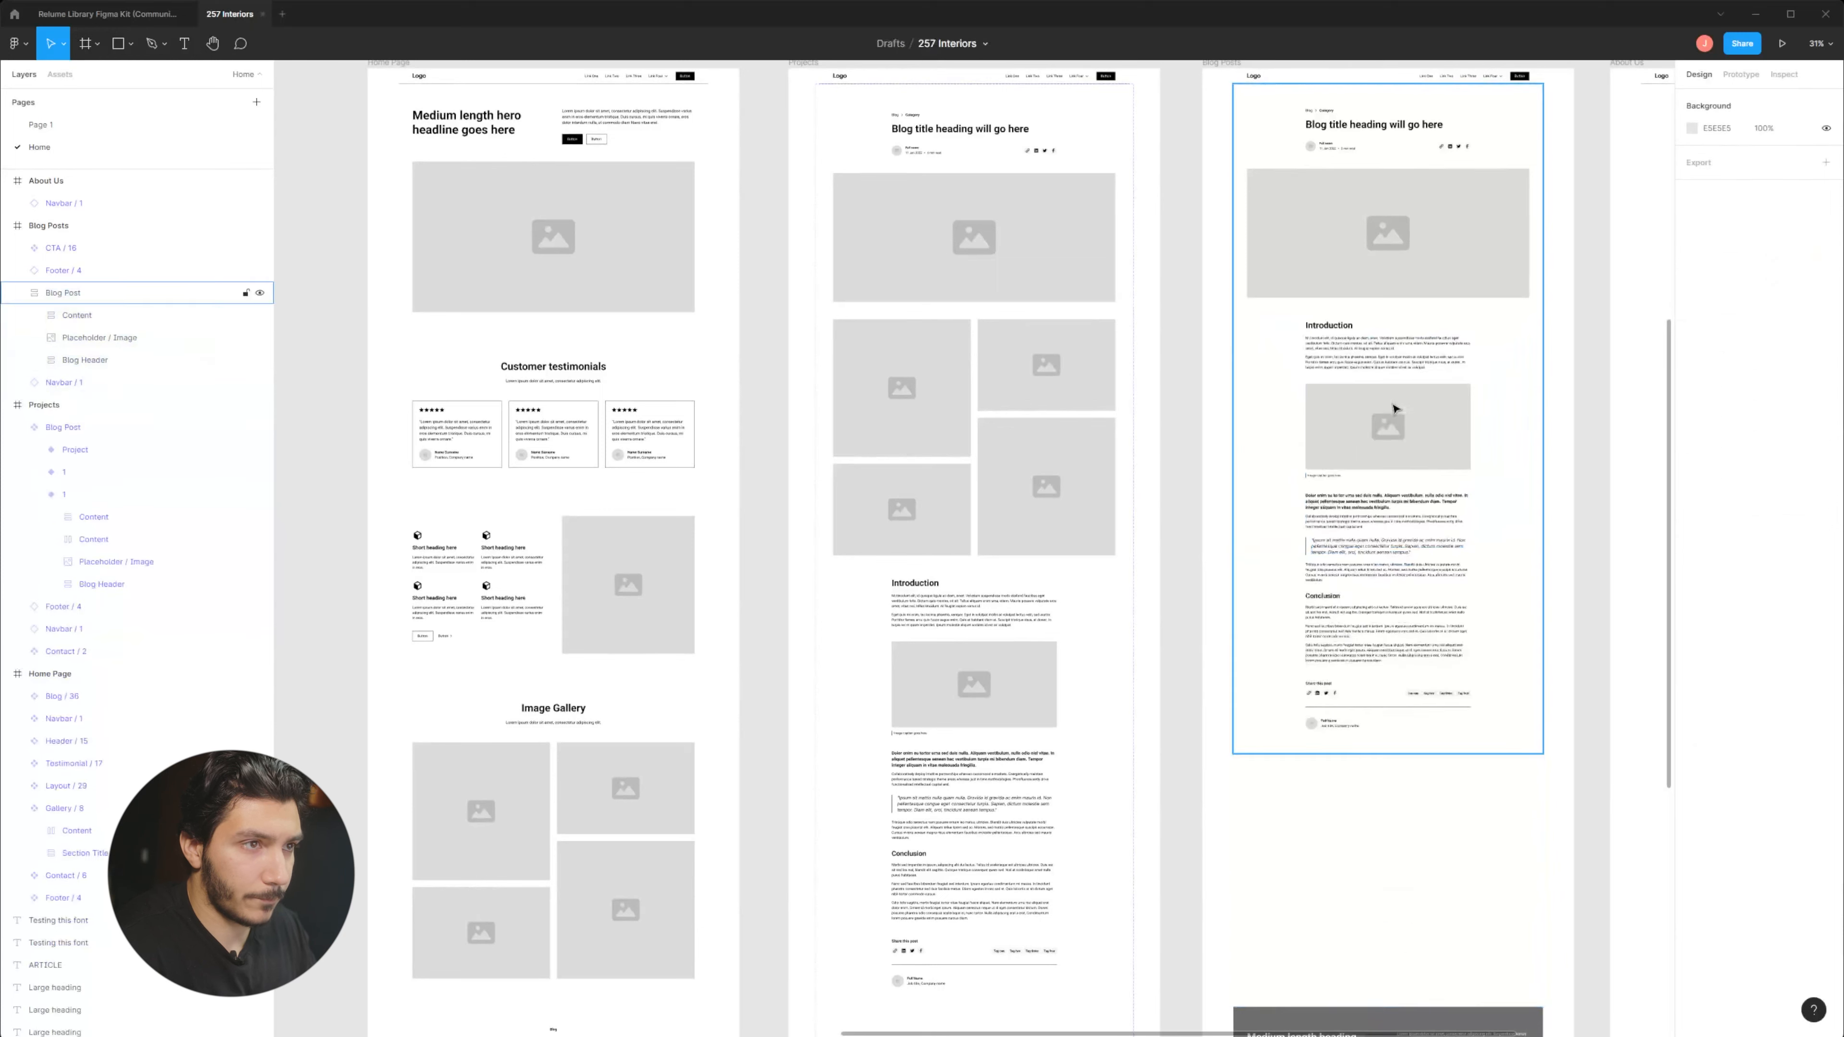
Turn the detached Blog Post frame in the Blog Posts page into its own component.
{"action": "right_click", "coordinate": [1414, 283]}
{"action": "left_click", "coordinate": [1434, 235]}
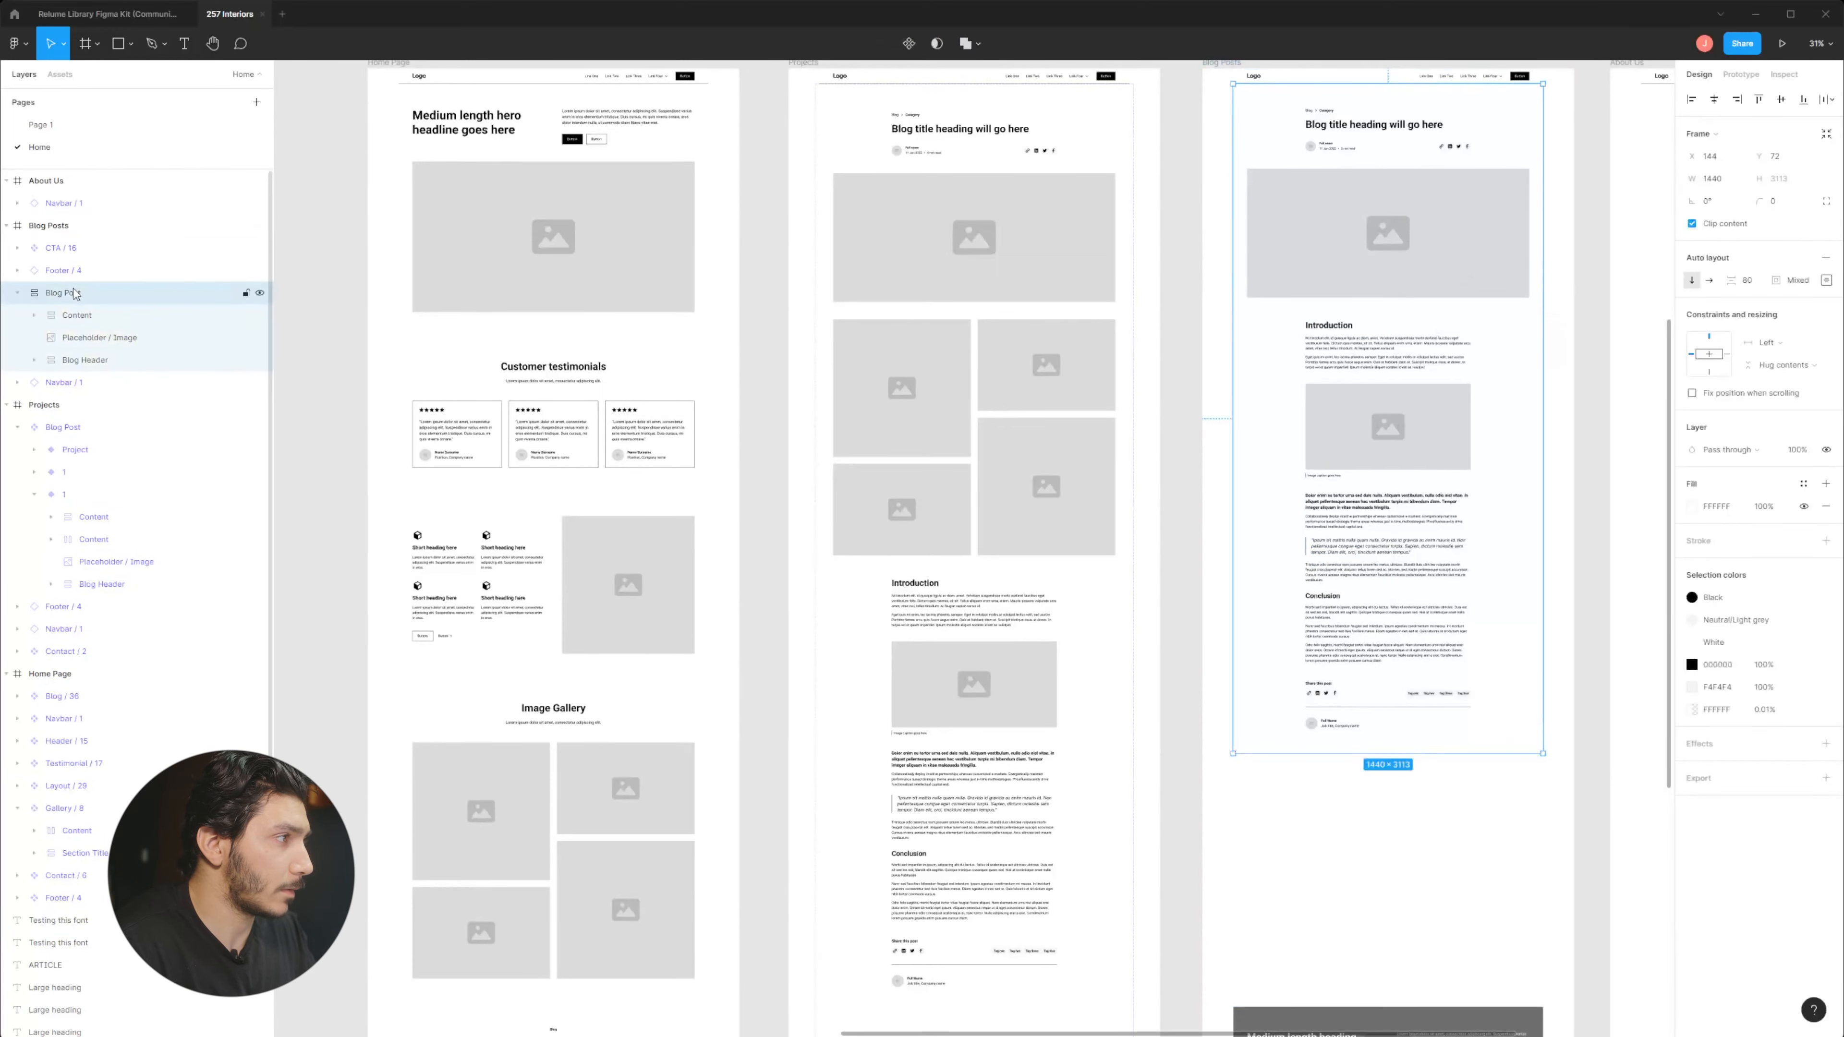
{"action": "right_click", "coordinate": [114, 298]}
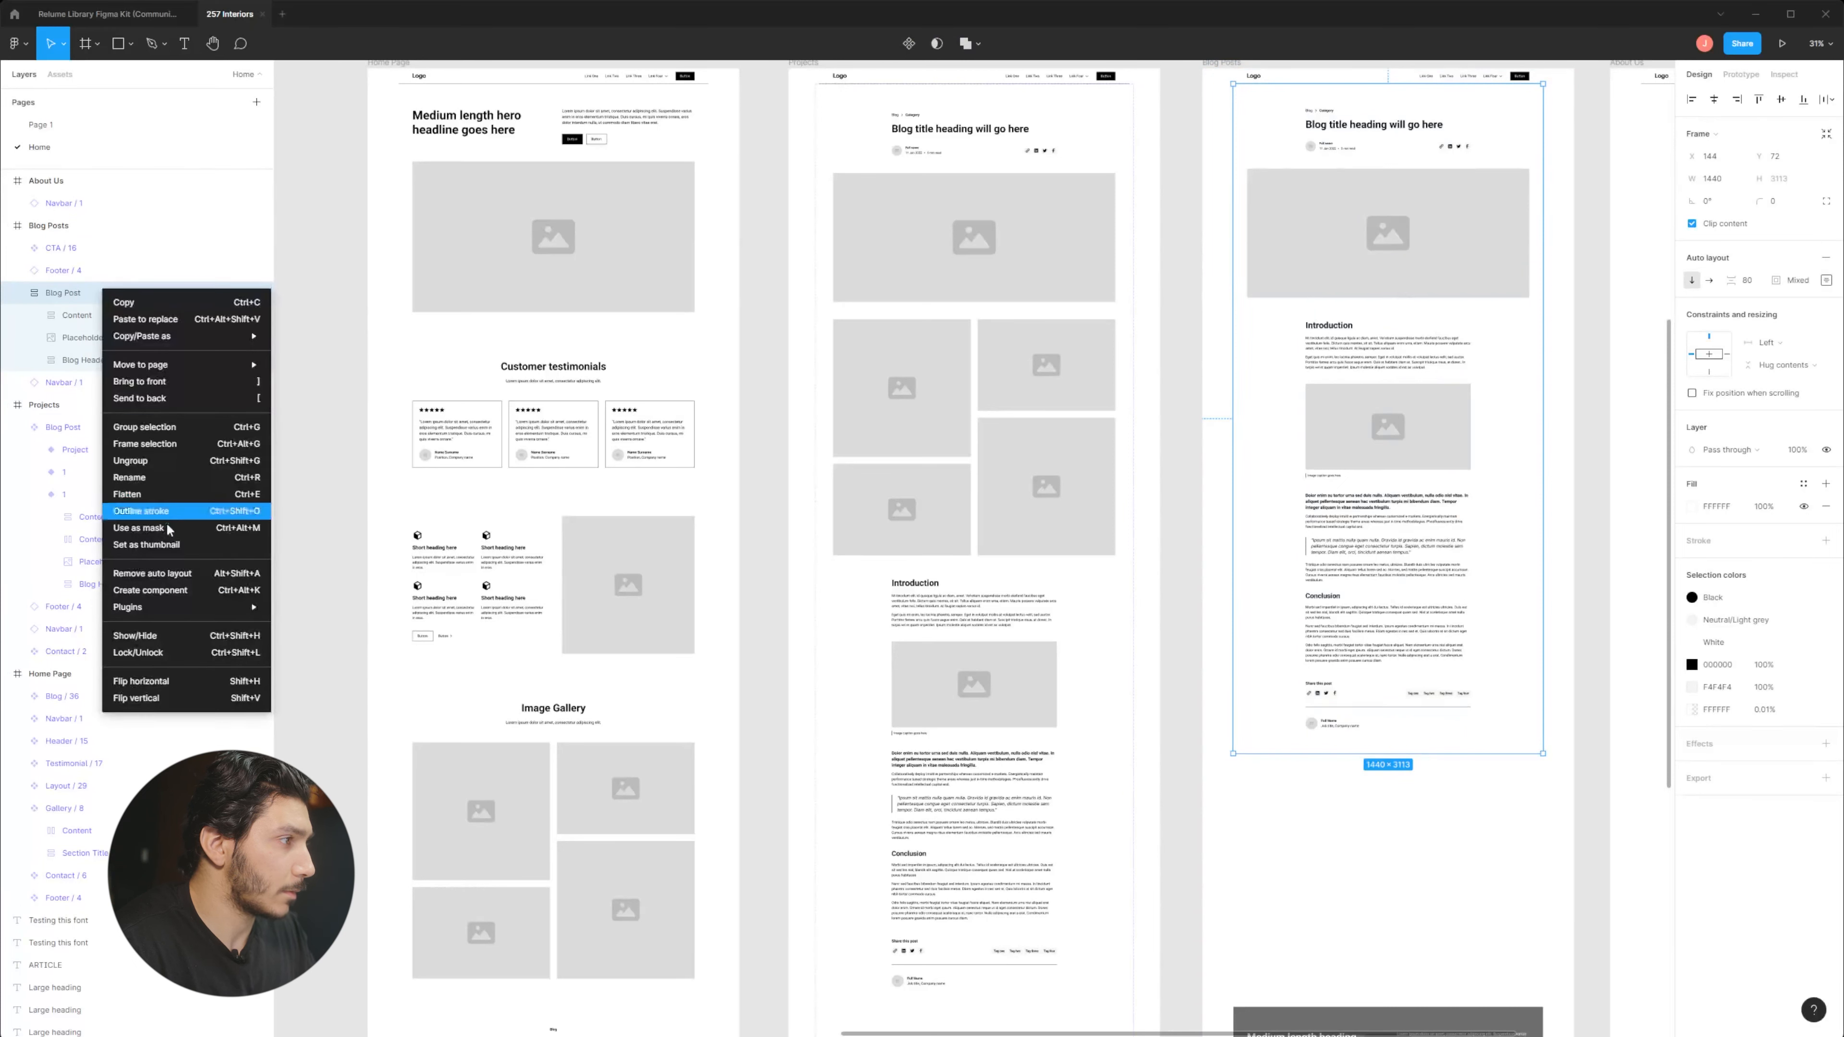
{"action": "left_click", "coordinate": [180, 591]}
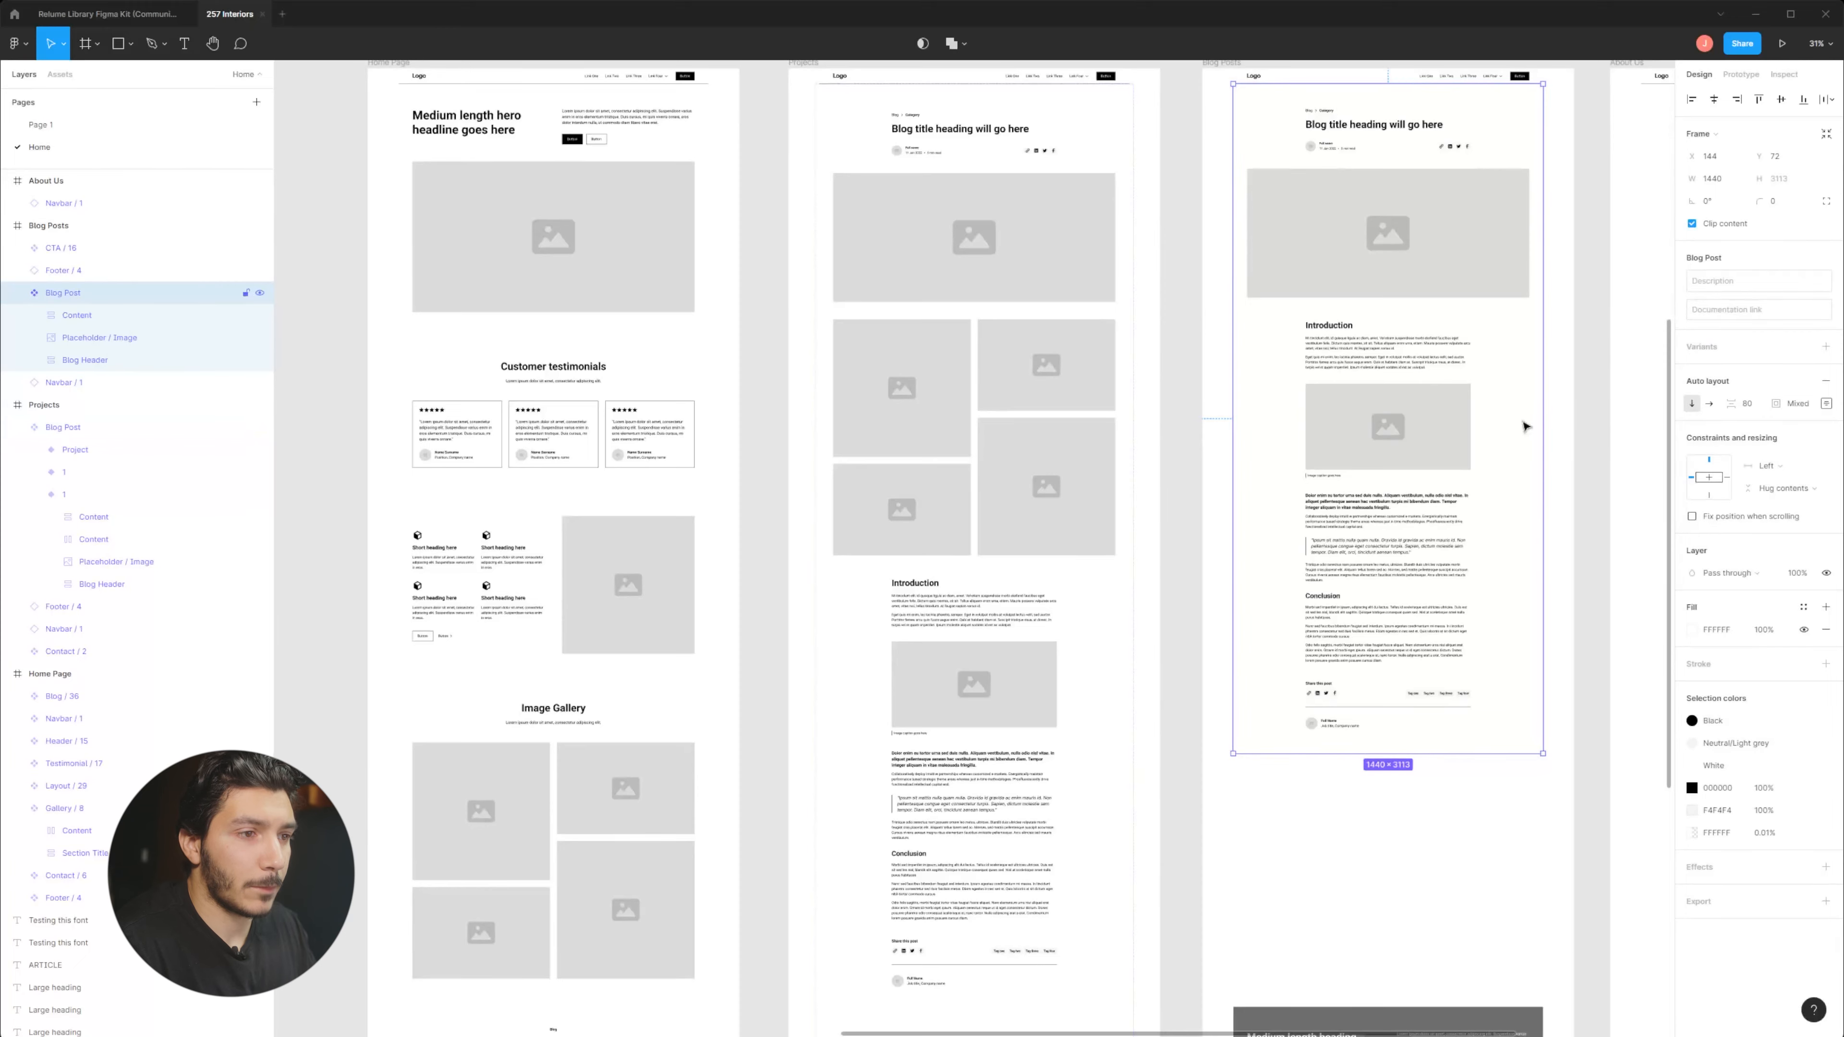
Move CTA / 16 up to X 144, Y 3185, directly beneath the author details in the Blog Posts frame.
{"action": "left_click_drag", "start_coordinate": [1440, 880], "coordinate": [1052, 653]}
{"action": "left_click", "coordinate": [1052, 655]}
{"action": "left_click", "coordinate": [1046, 795]}
{"action": "left_click_drag", "start_coordinate": [1045, 796], "coordinate": [1005, 567]}
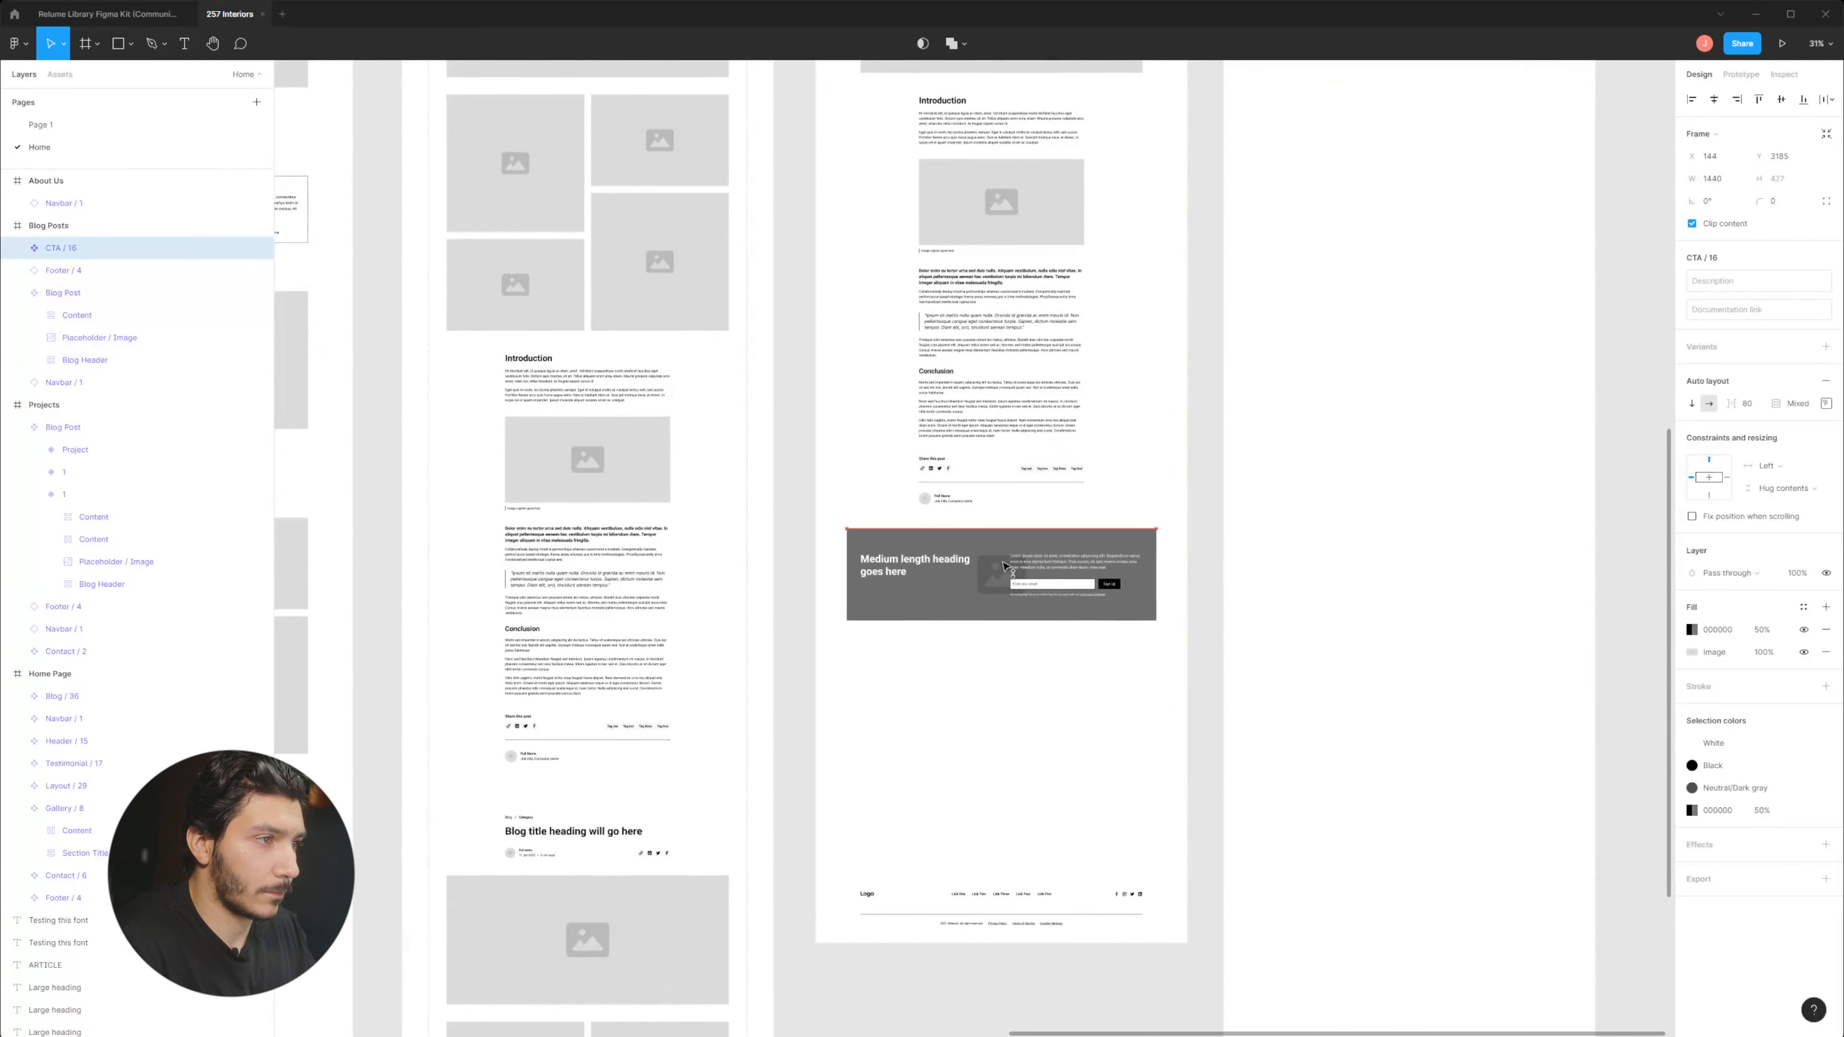
Move the Blog Posts footer up directly beneath CTA / 16 at Y 3612 and shorten the frame to fit.
{"action": "left_click_drag", "start_coordinate": [944, 888], "coordinate": [952, 635]}
{"action": "left_click_drag", "start_coordinate": [865, 832], "coordinate": [951, 810]}
{"action": "scroll", "coordinate": [835, 595], "scroll_direction": "down", "scroll_amount": 6}
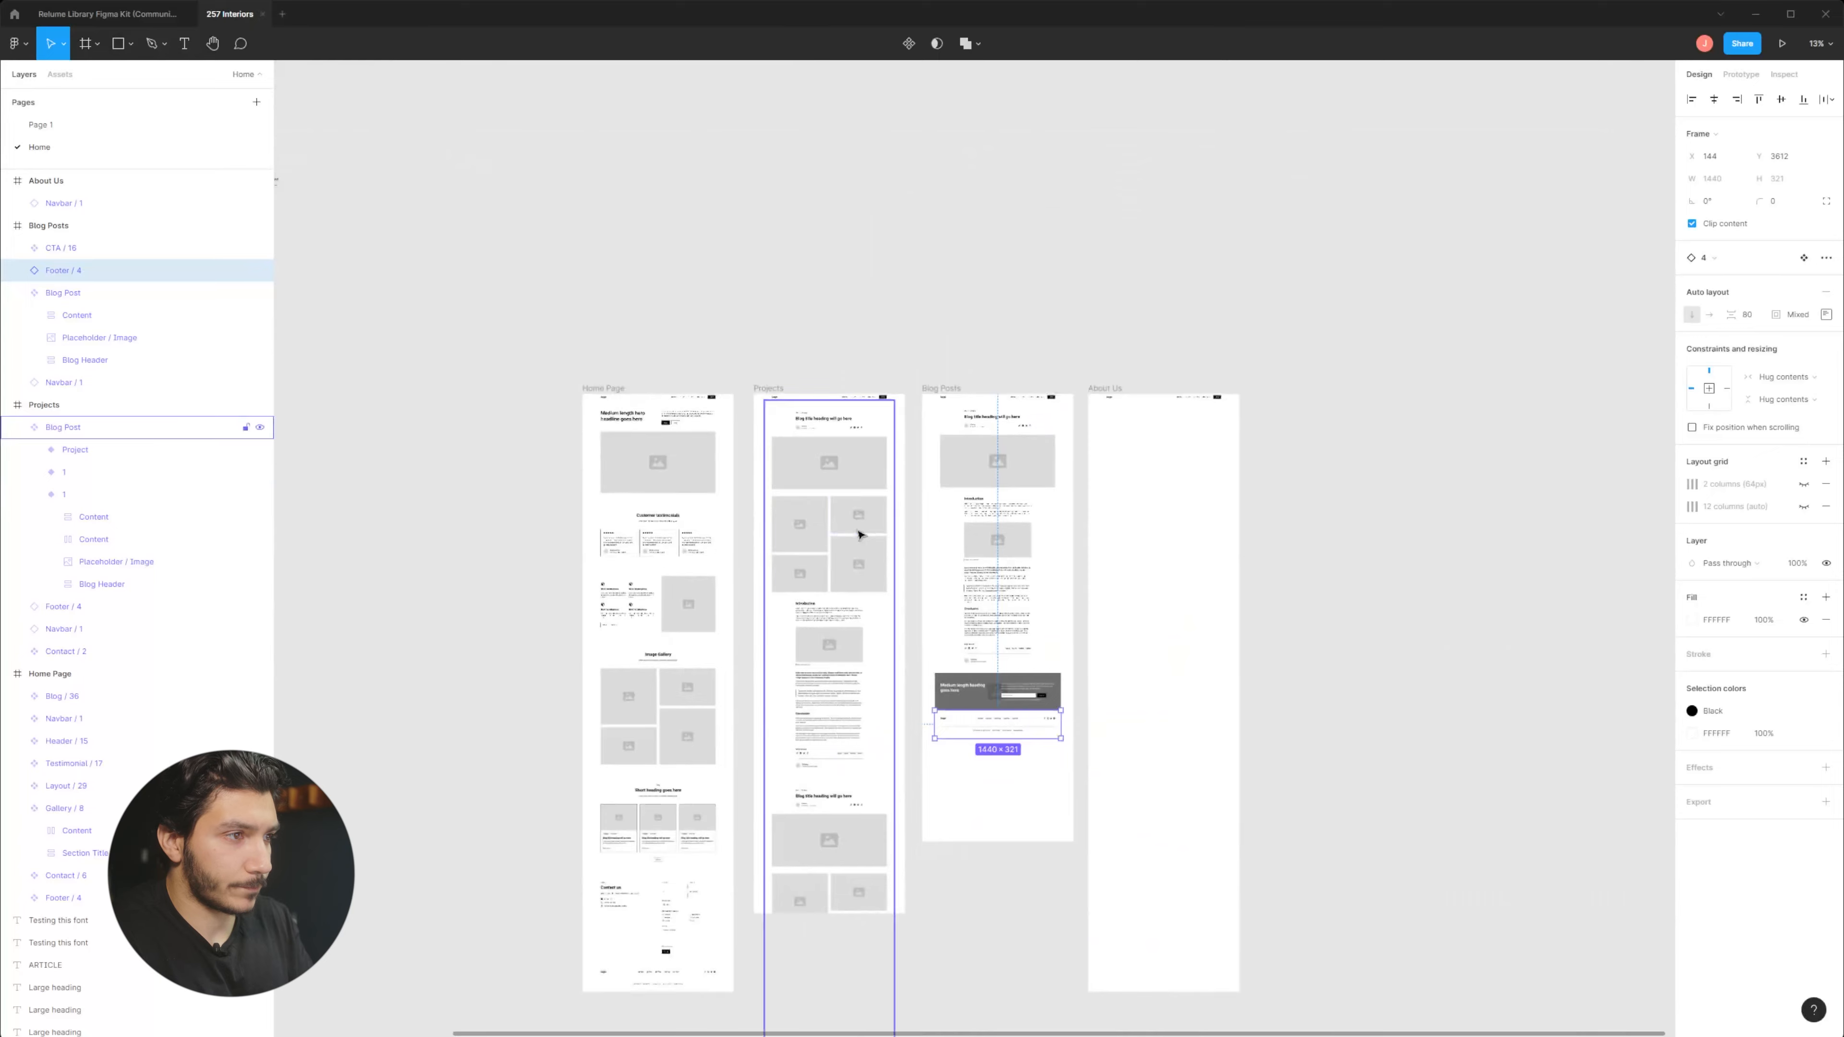
{"action": "left_click", "coordinate": [945, 388]}
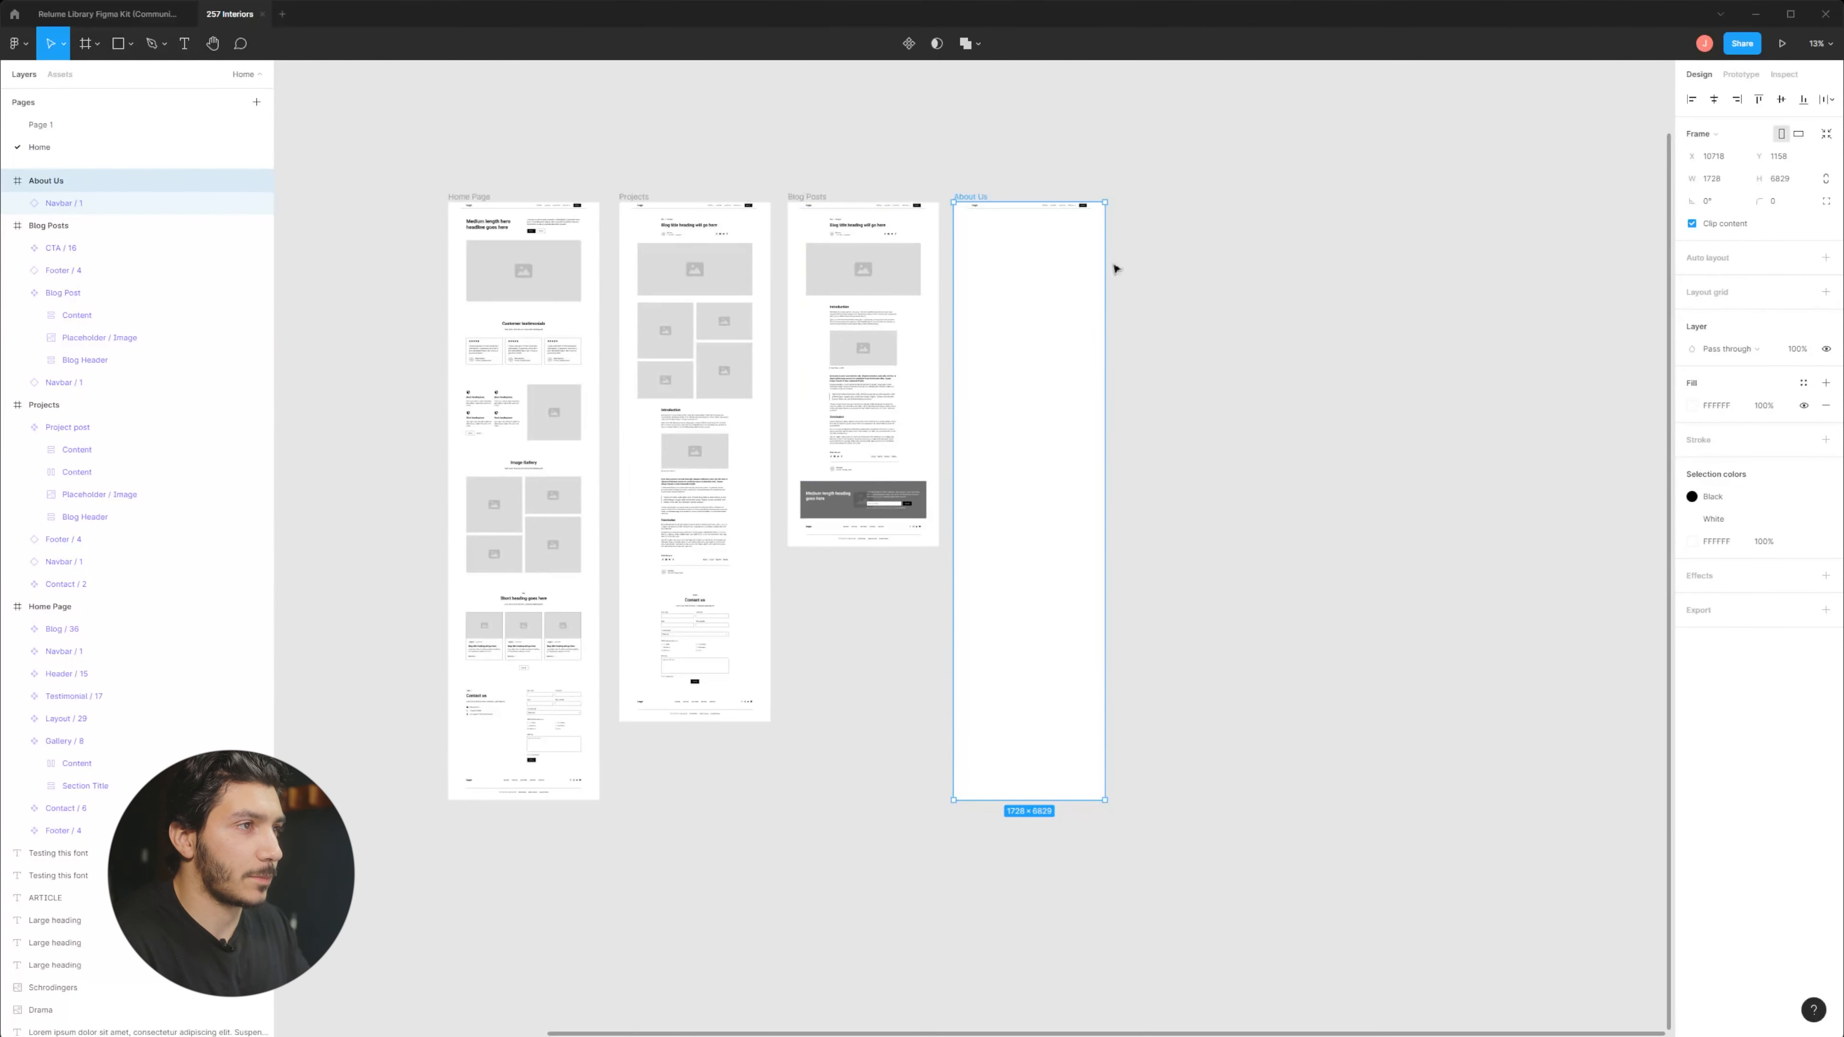
Switch to the Relume Library Figma Kit file and open its Headers page.
{"action": "scroll", "coordinate": [488, 433], "scroll_direction": "left", "scroll_amount": 3}
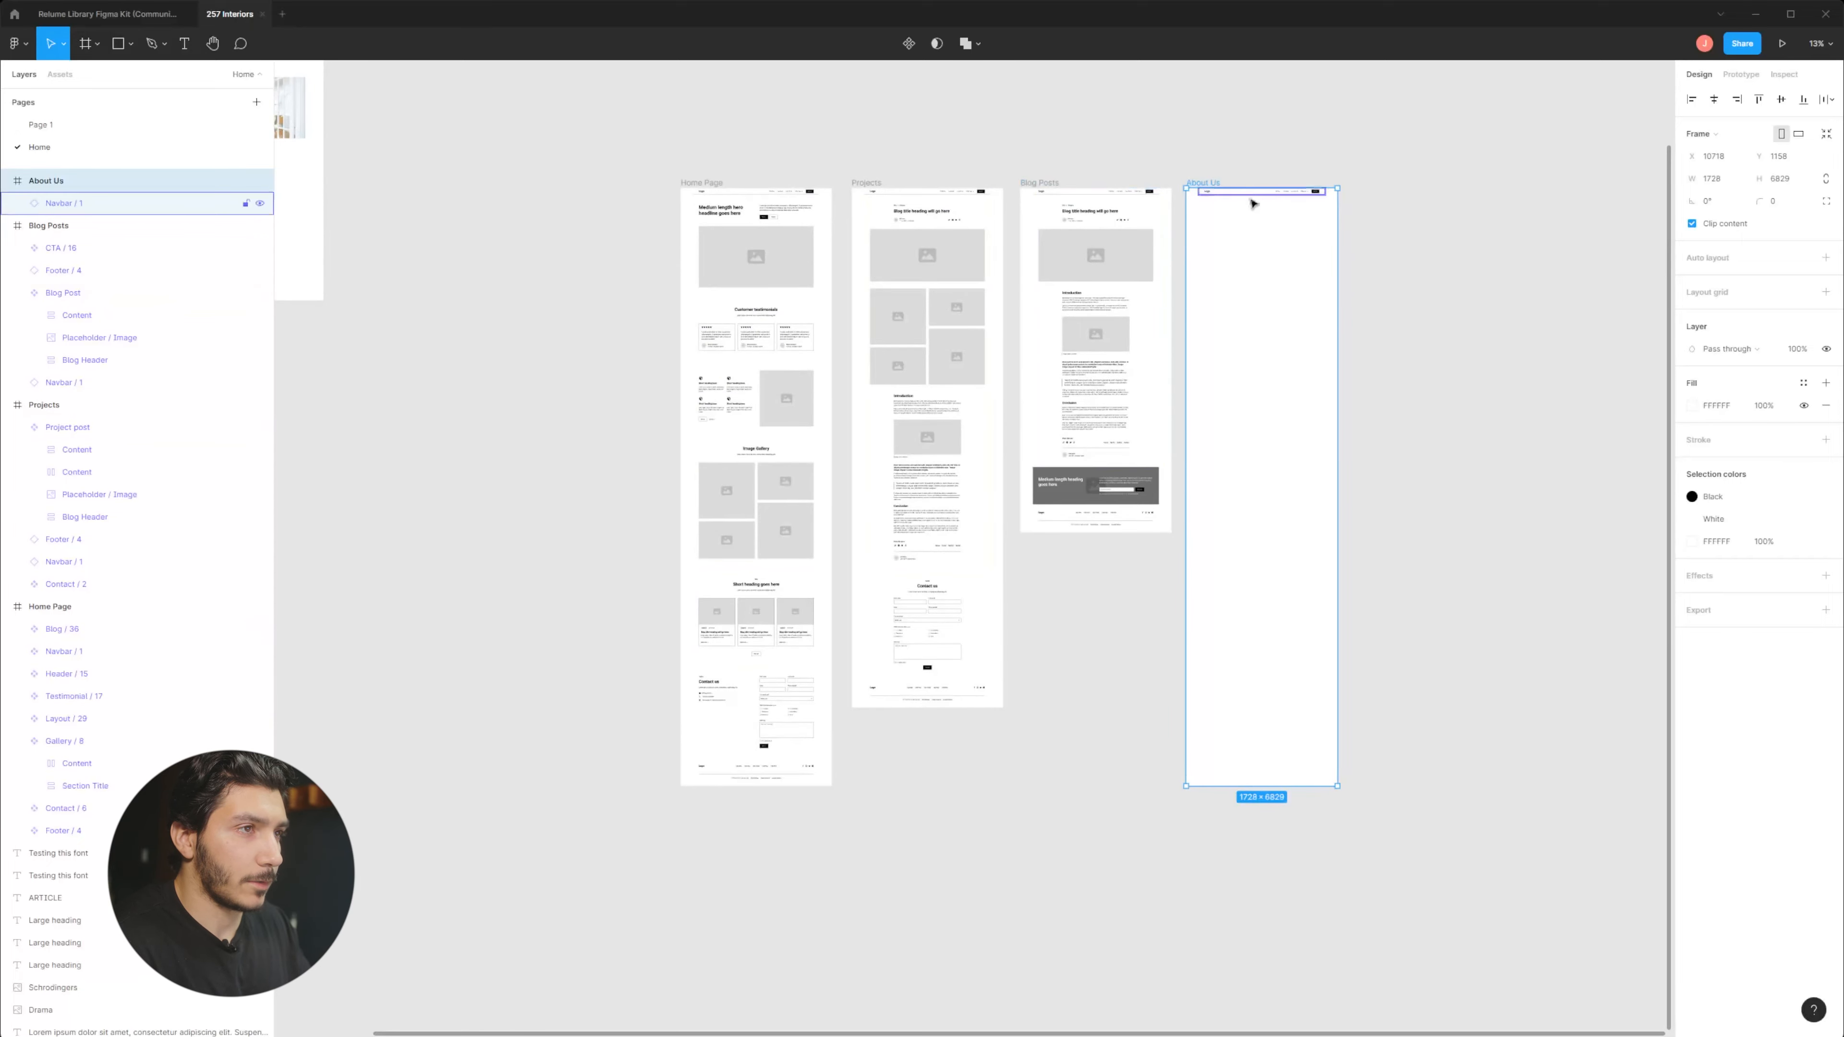
{"action": "left_click", "coordinate": [108, 14]}
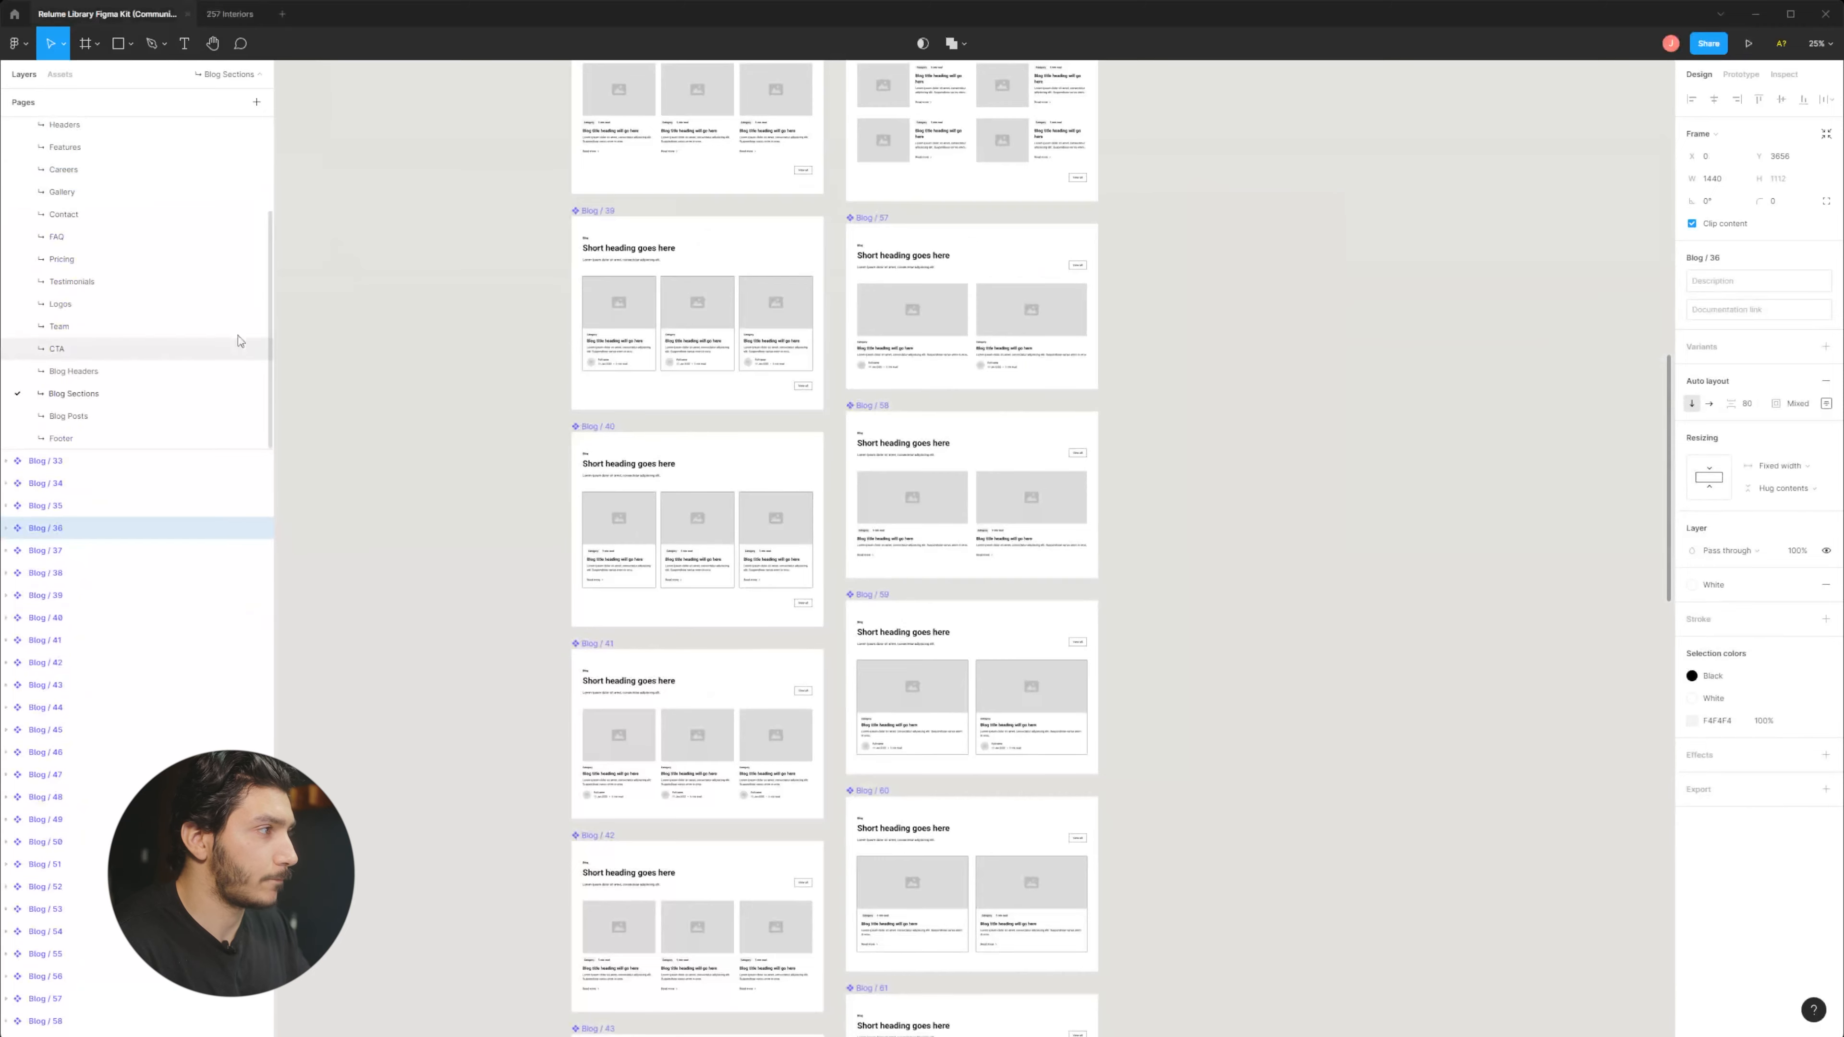
{"action": "left_click", "coordinate": [247, 18]}
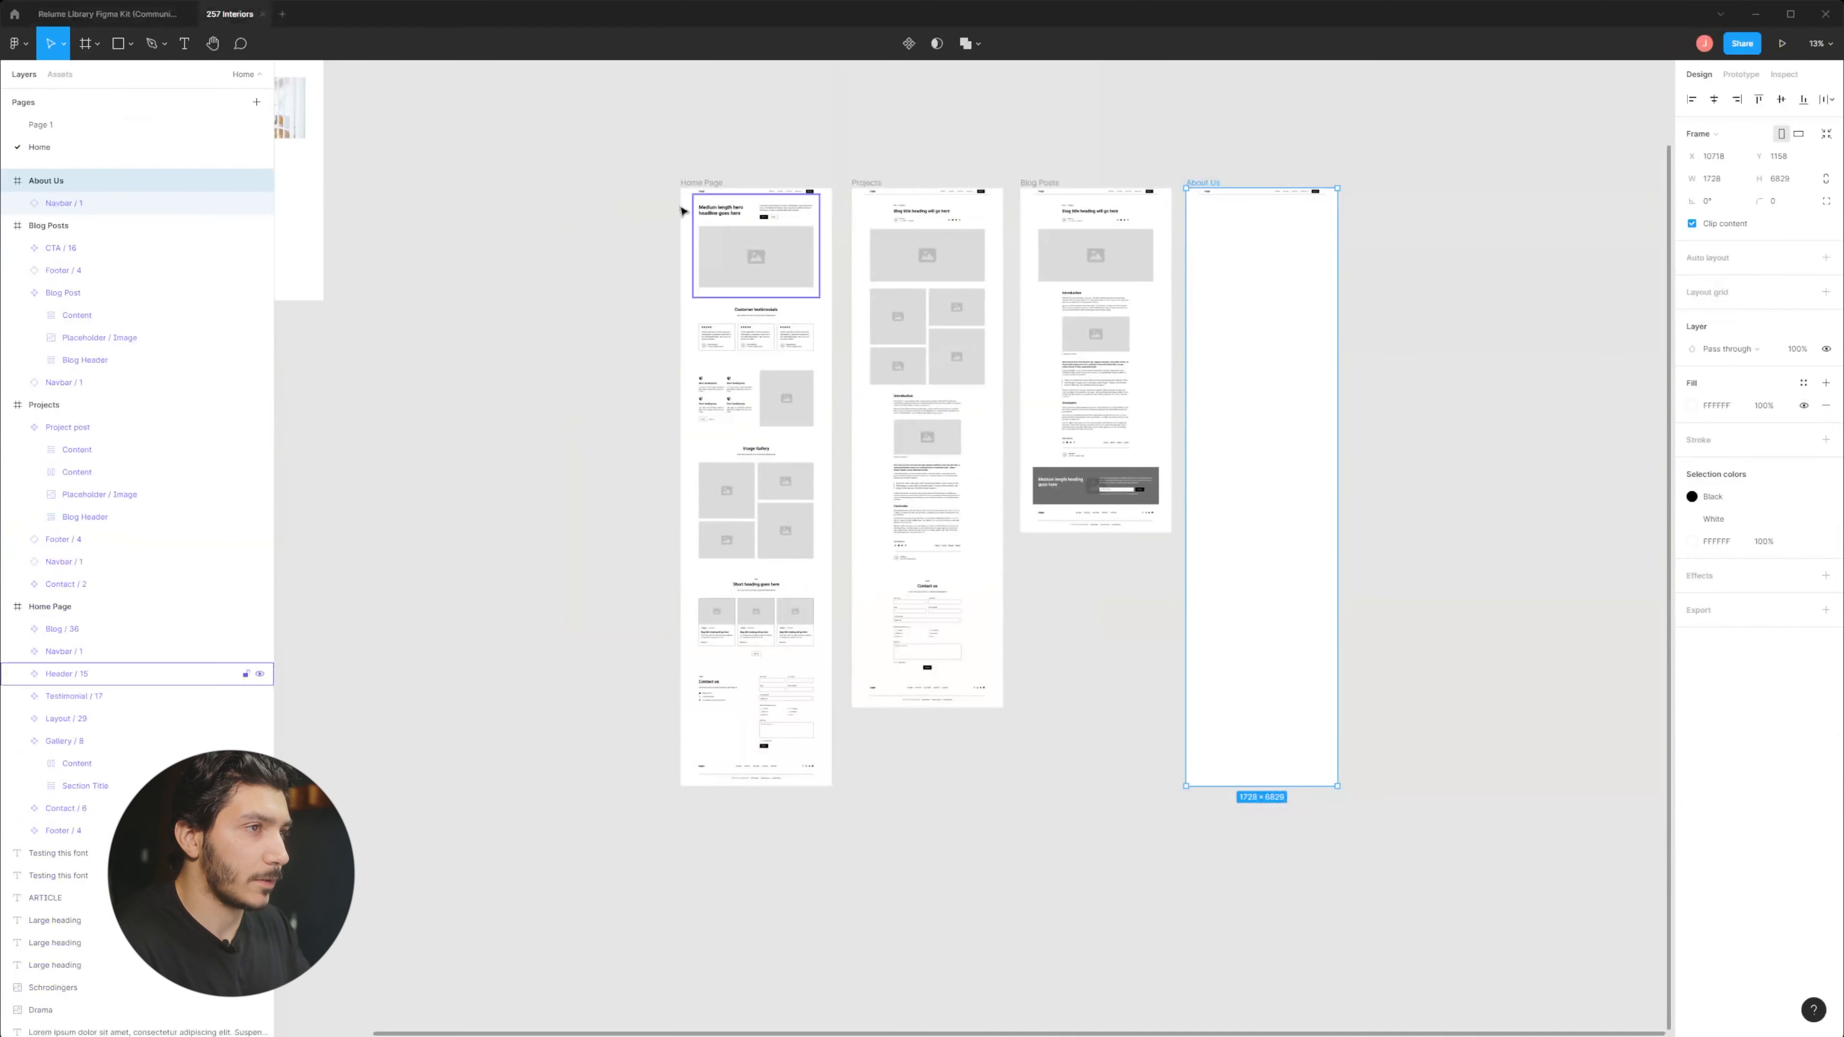
{"action": "left_click", "coordinate": [116, 15]}
{"action": "scroll", "coordinate": [121, 277], "scroll_direction": "up", "scroll_amount": 3}
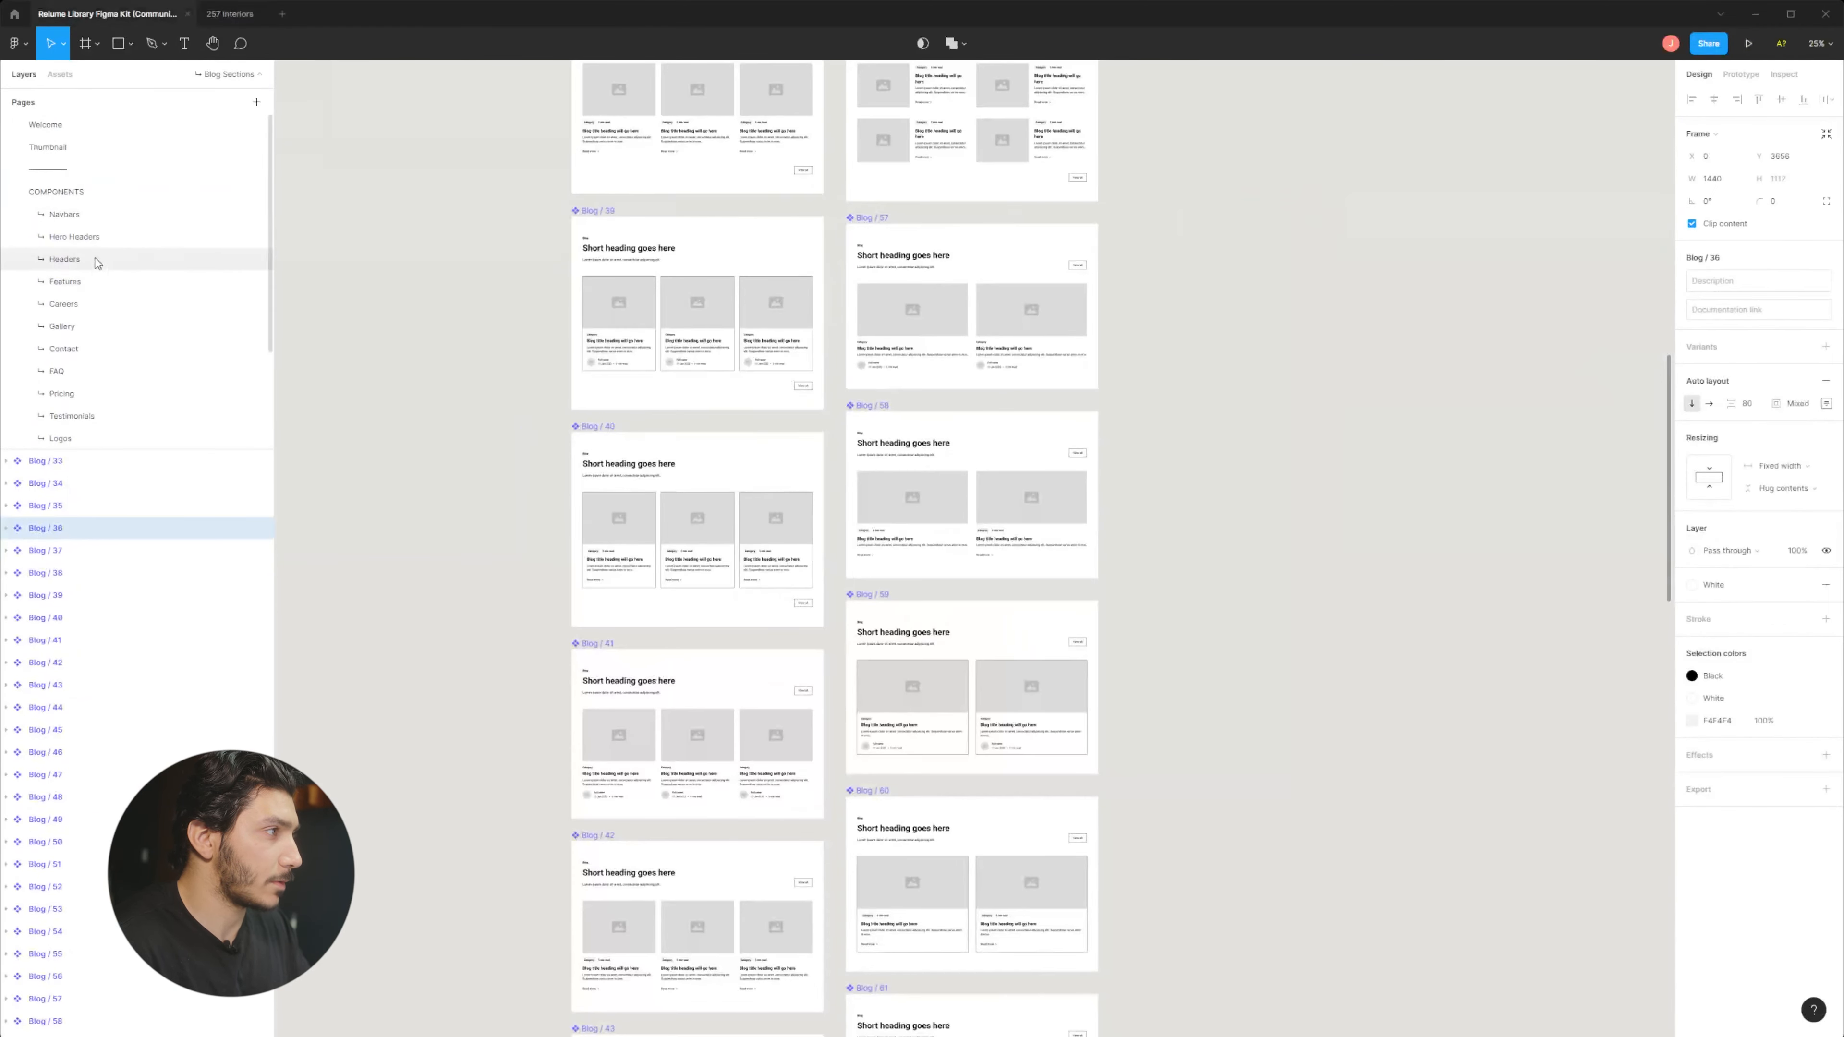
{"action": "scroll", "coordinate": [486, 320], "scroll_direction": "down", "scroll_amount": 3}
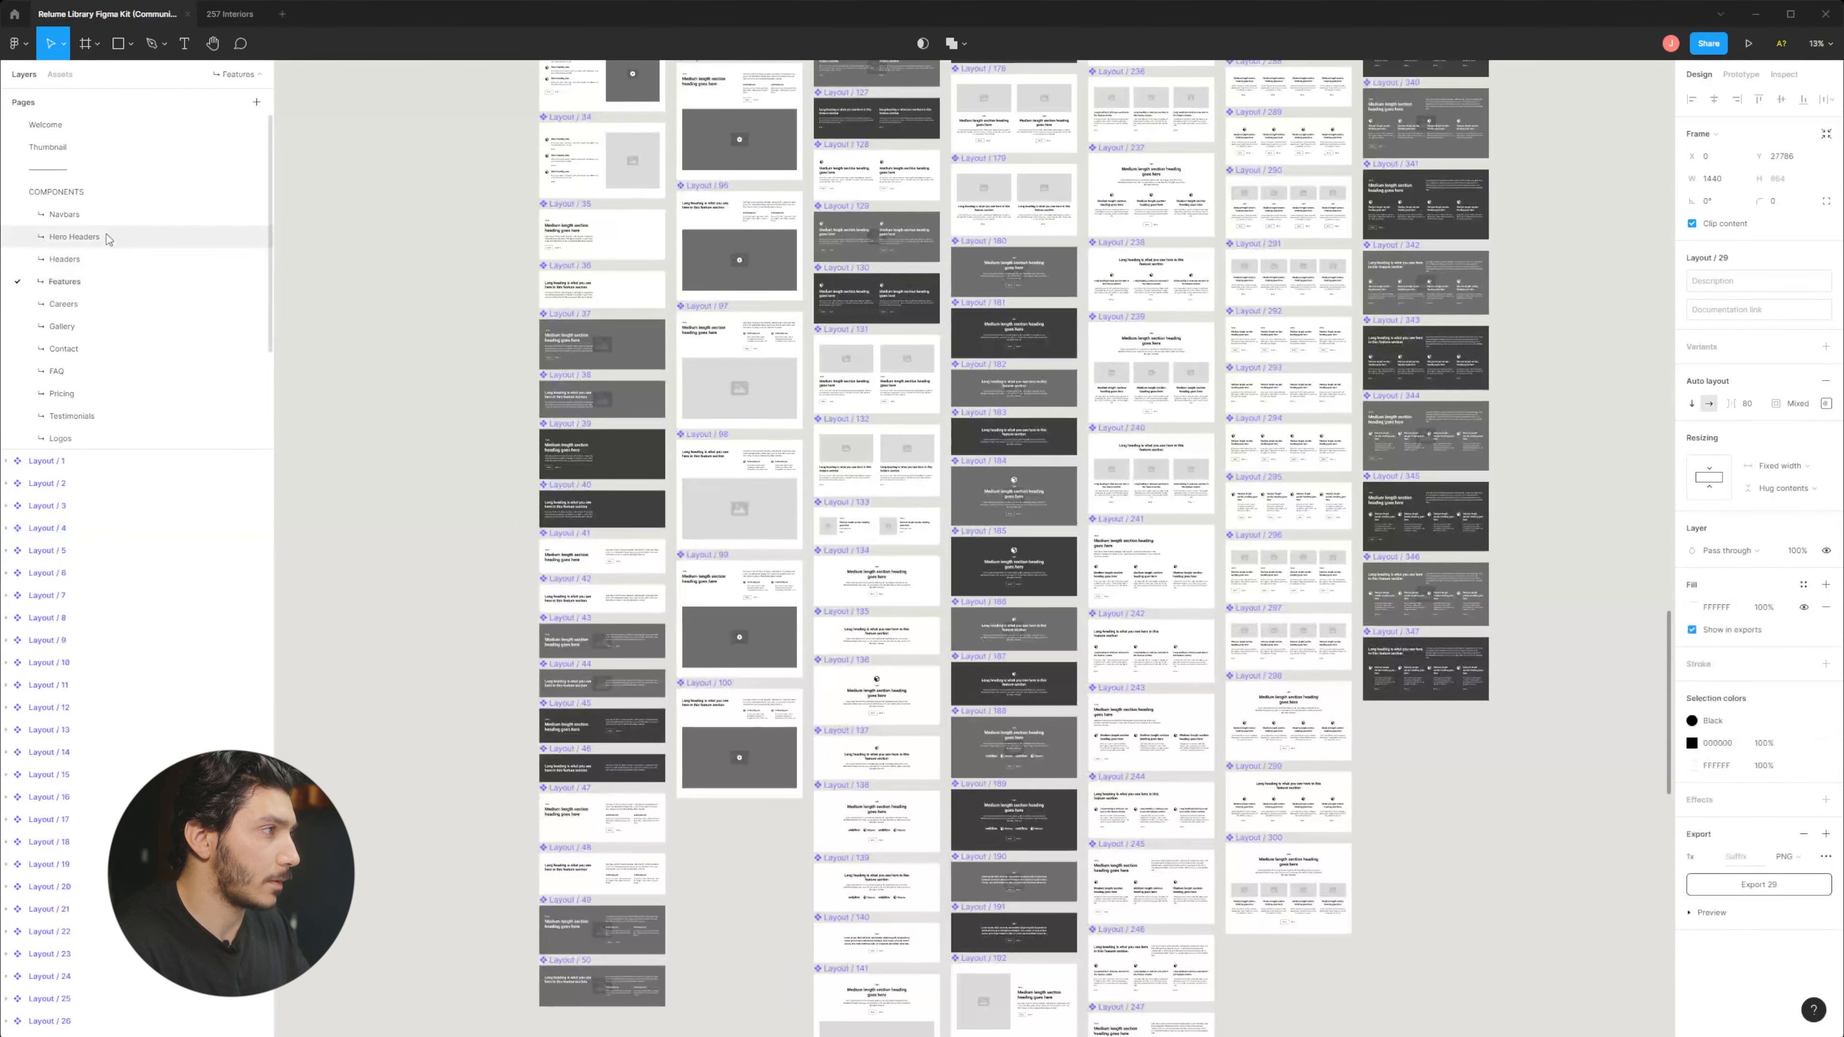
{"action": "left_click", "coordinate": [114, 259]}
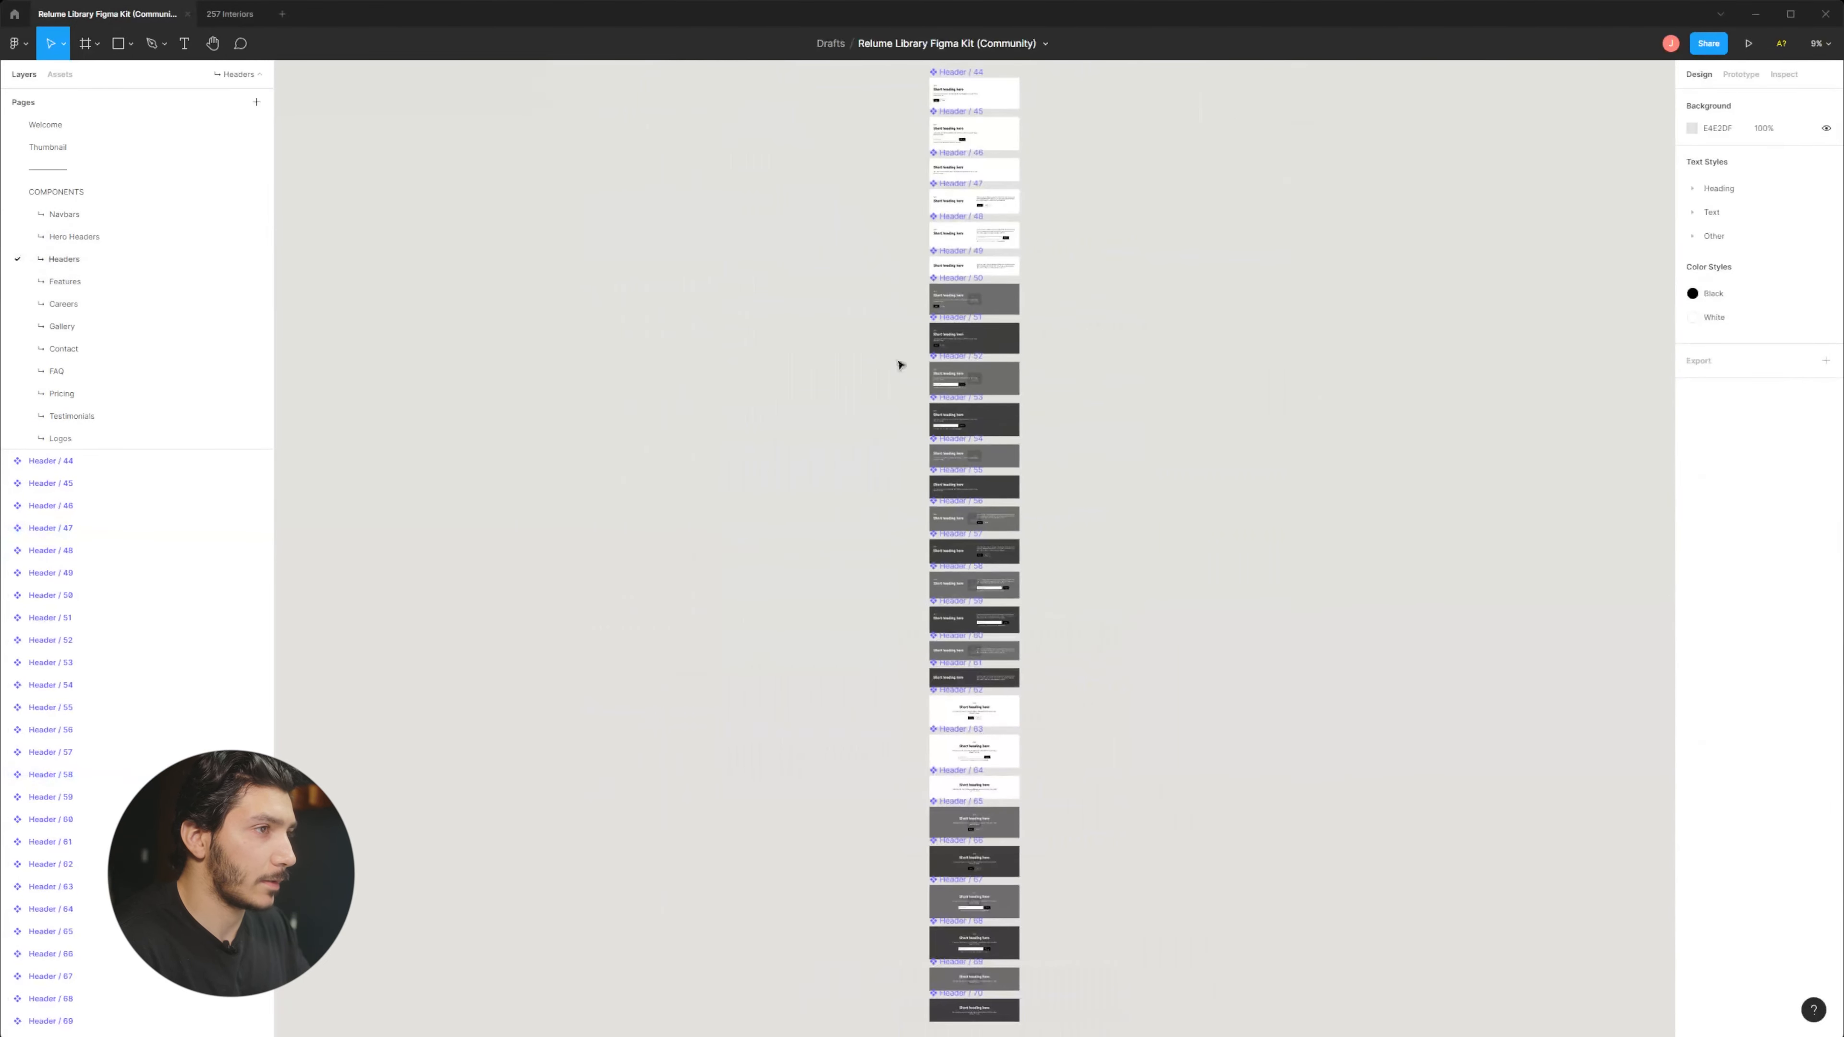
Look through the Headers components for a section that could open the About Us page.
{"action": "scroll", "coordinate": [904, 363], "scroll_direction": "down", "scroll_amount": 5}
{"action": "scroll", "coordinate": [930, 429], "scroll_direction": "up", "scroll_amount": 6}
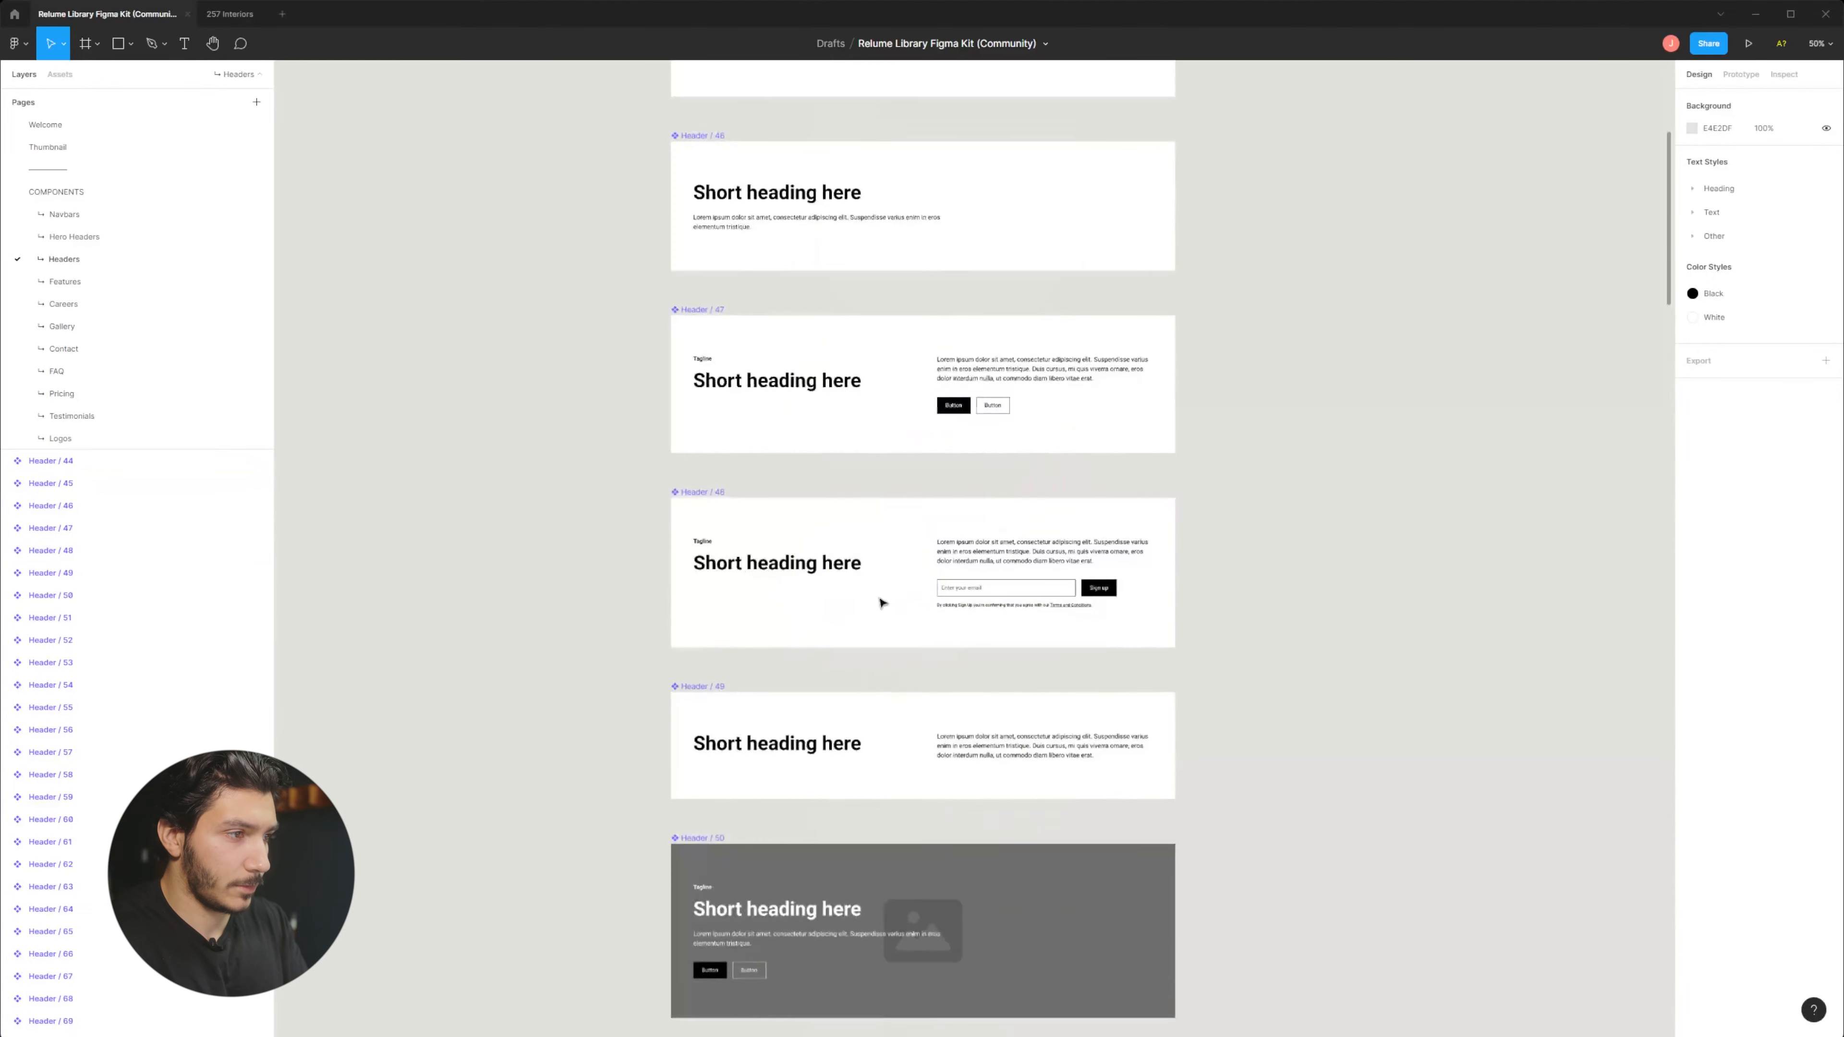
{"action": "scroll", "coordinate": [876, 601], "scroll_direction": "down", "scroll_amount": 6}
{"action": "scroll", "coordinate": [1037, 364], "scroll_direction": "down", "scroll_amount": 15}
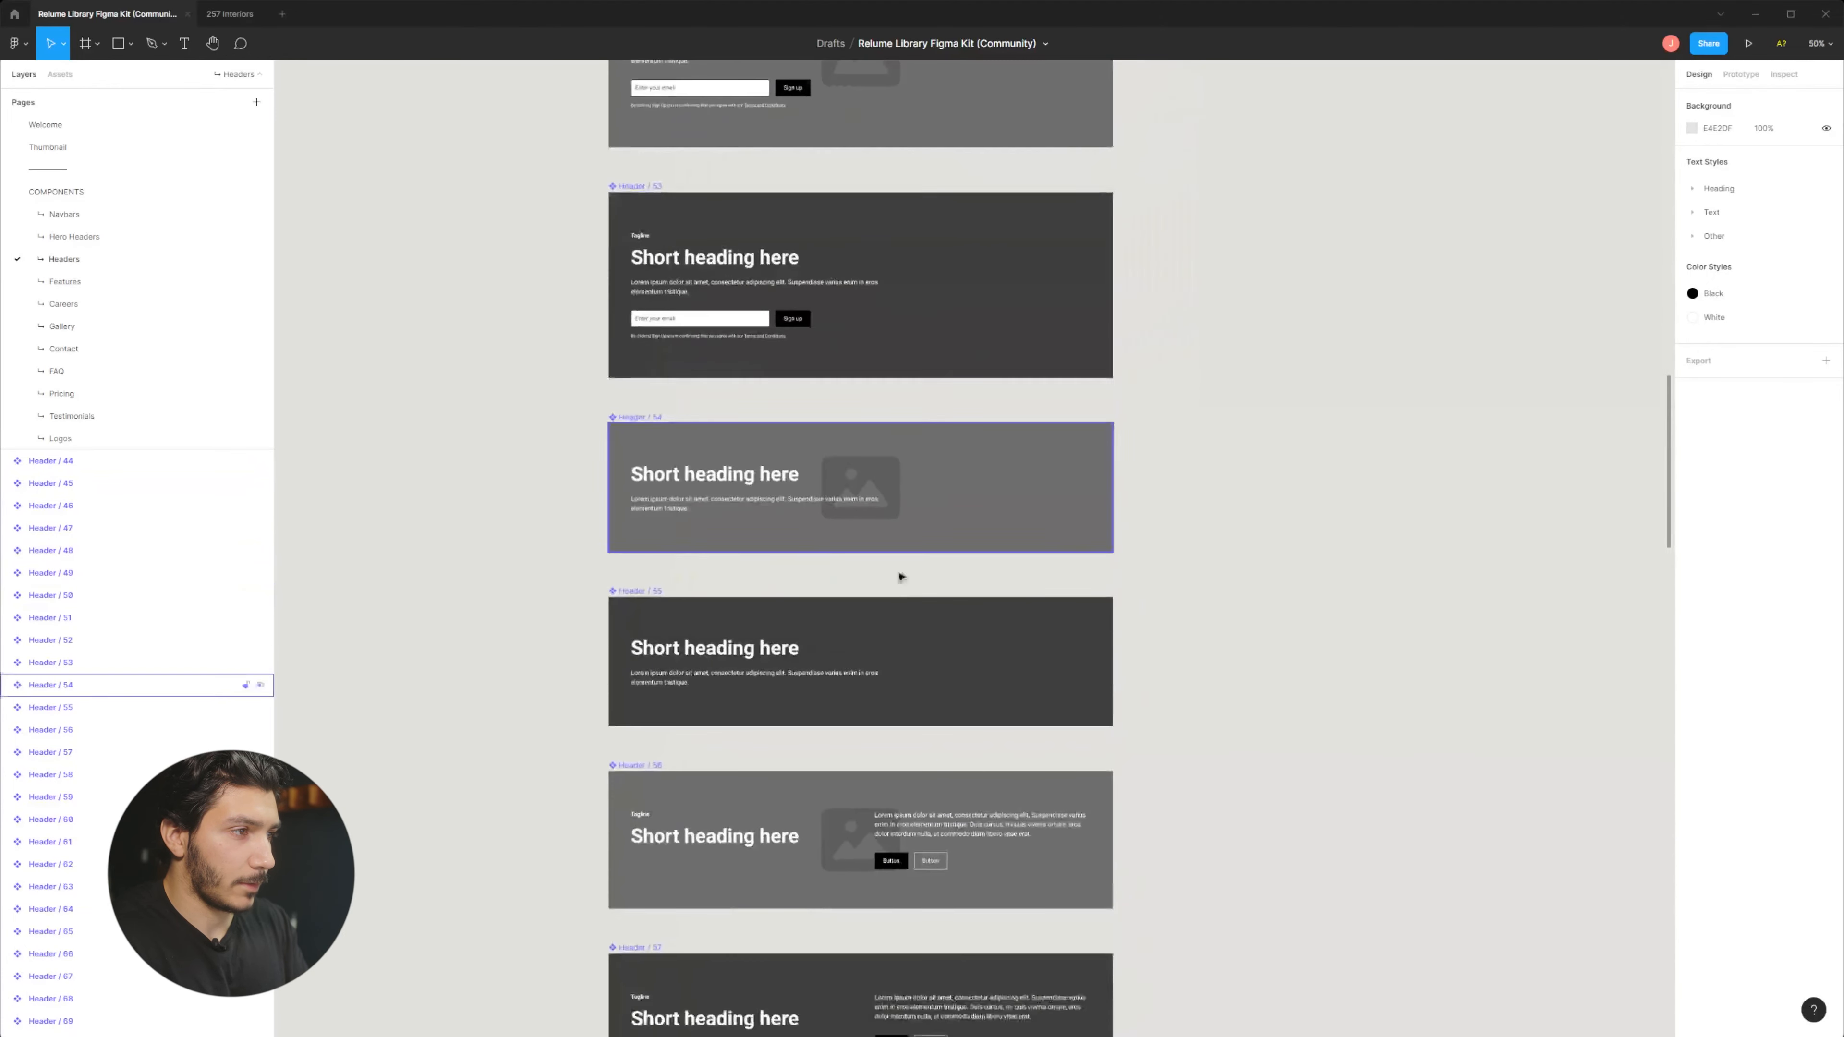
{"action": "scroll", "coordinate": [936, 130], "scroll_direction": "down", "scroll_amount": 5}
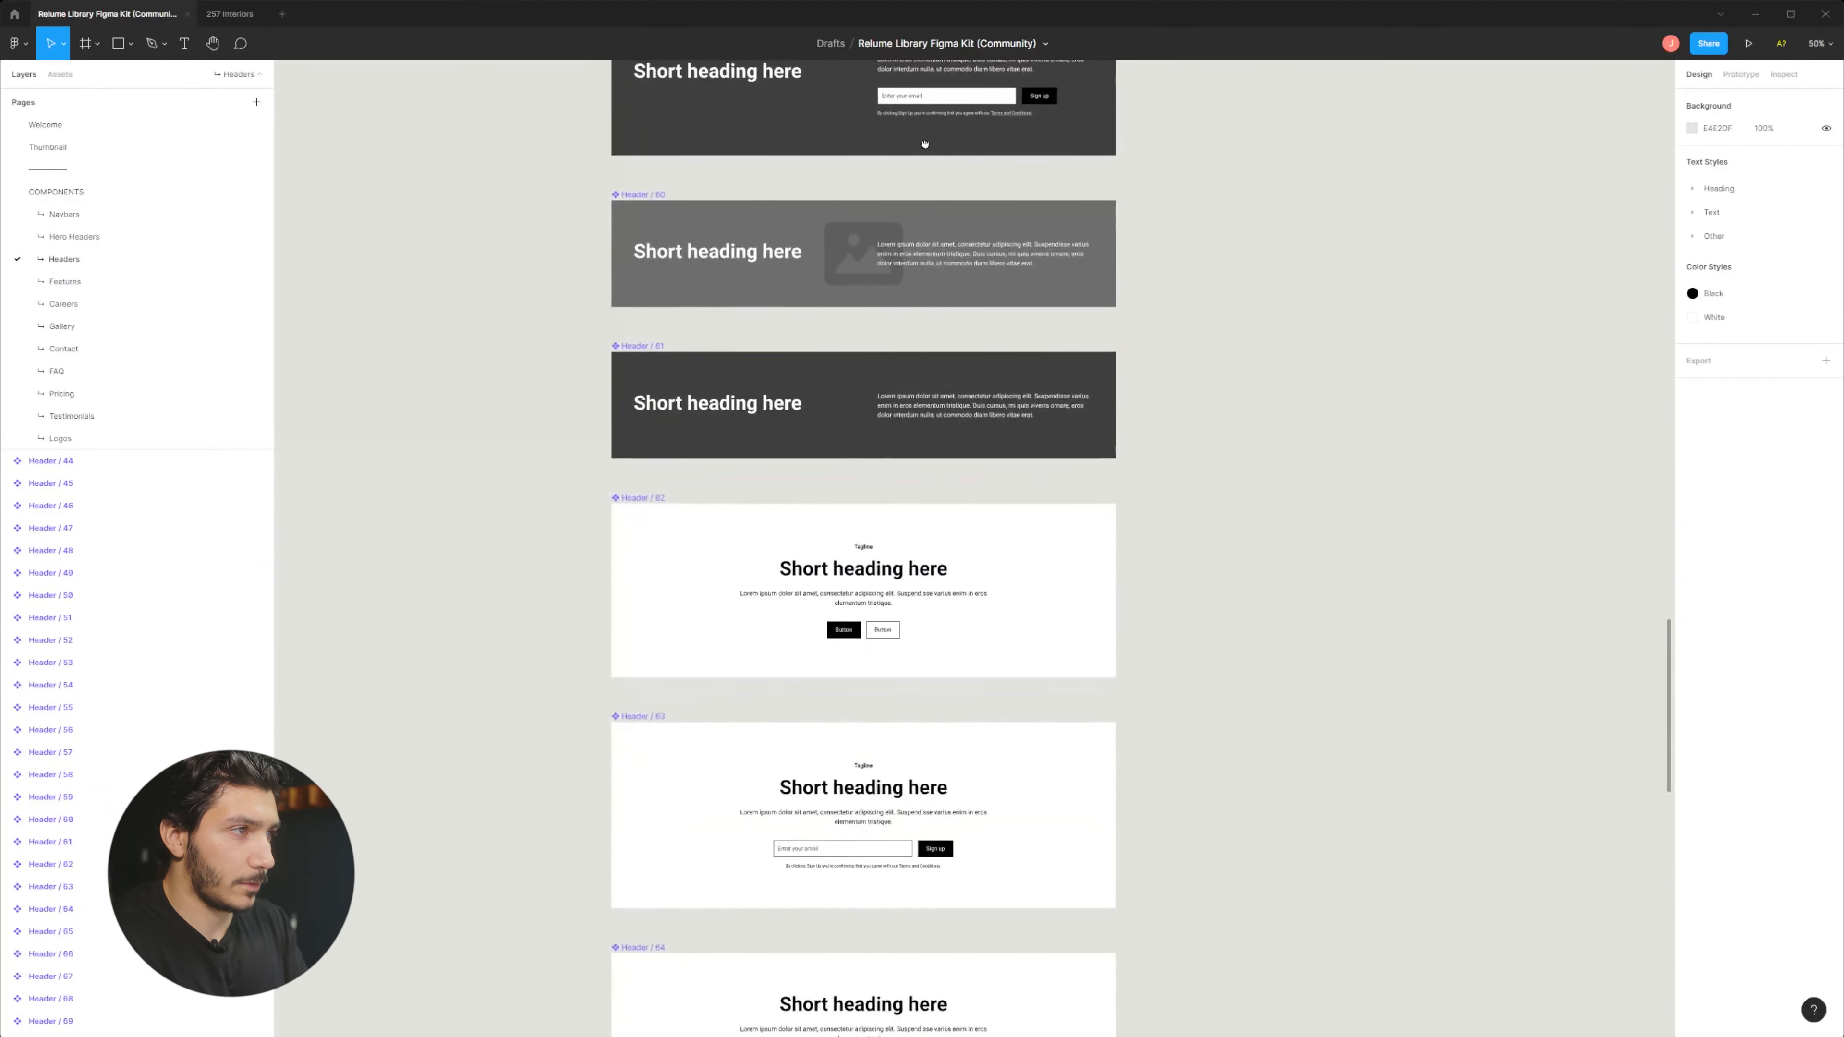
{"action": "scroll", "coordinate": [943, 218], "scroll_direction": "down", "scroll_amount": 5}
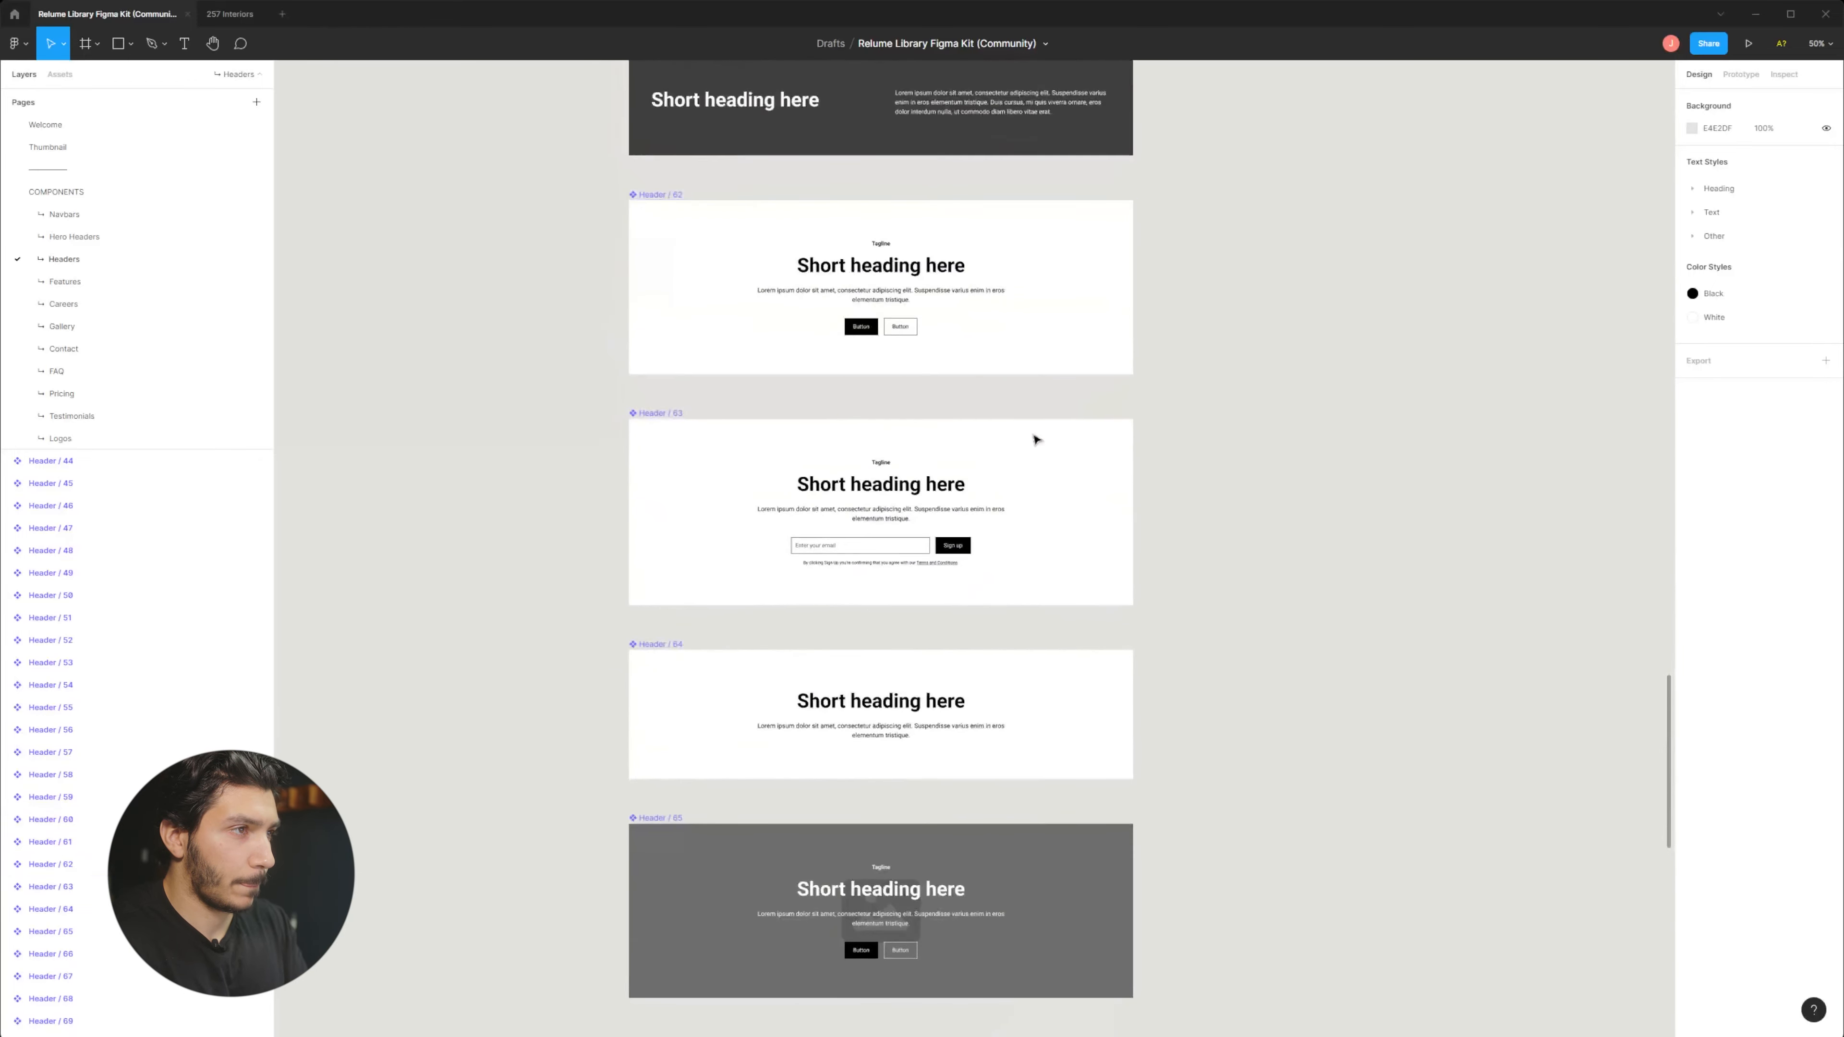
{"action": "scroll", "coordinate": [1038, 327], "scroll_direction": "down", "scroll_amount": 2}
{"action": "scroll", "coordinate": [1059, 290], "scroll_direction": "down", "scroll_amount": 10}
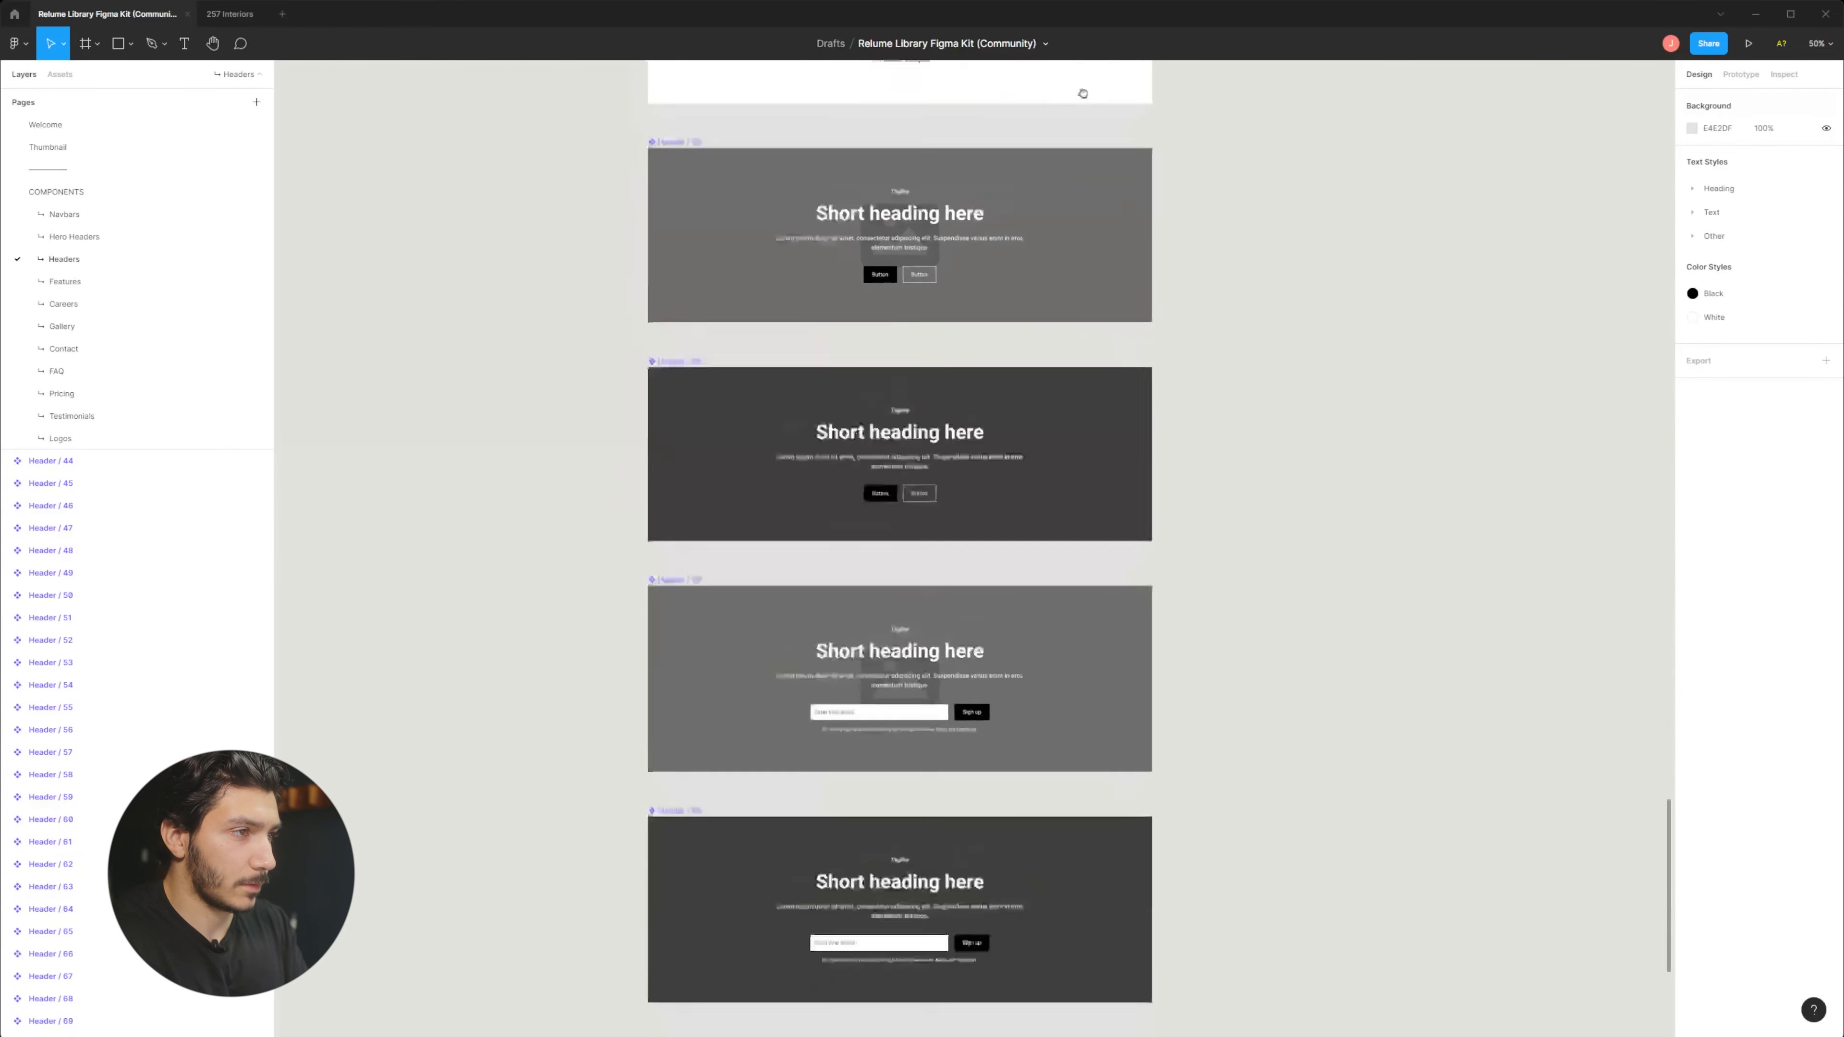
Open the library's Hero Headers page and look through its components for a section to open the About Us page.
{"action": "left_click", "coordinate": [125, 237]}
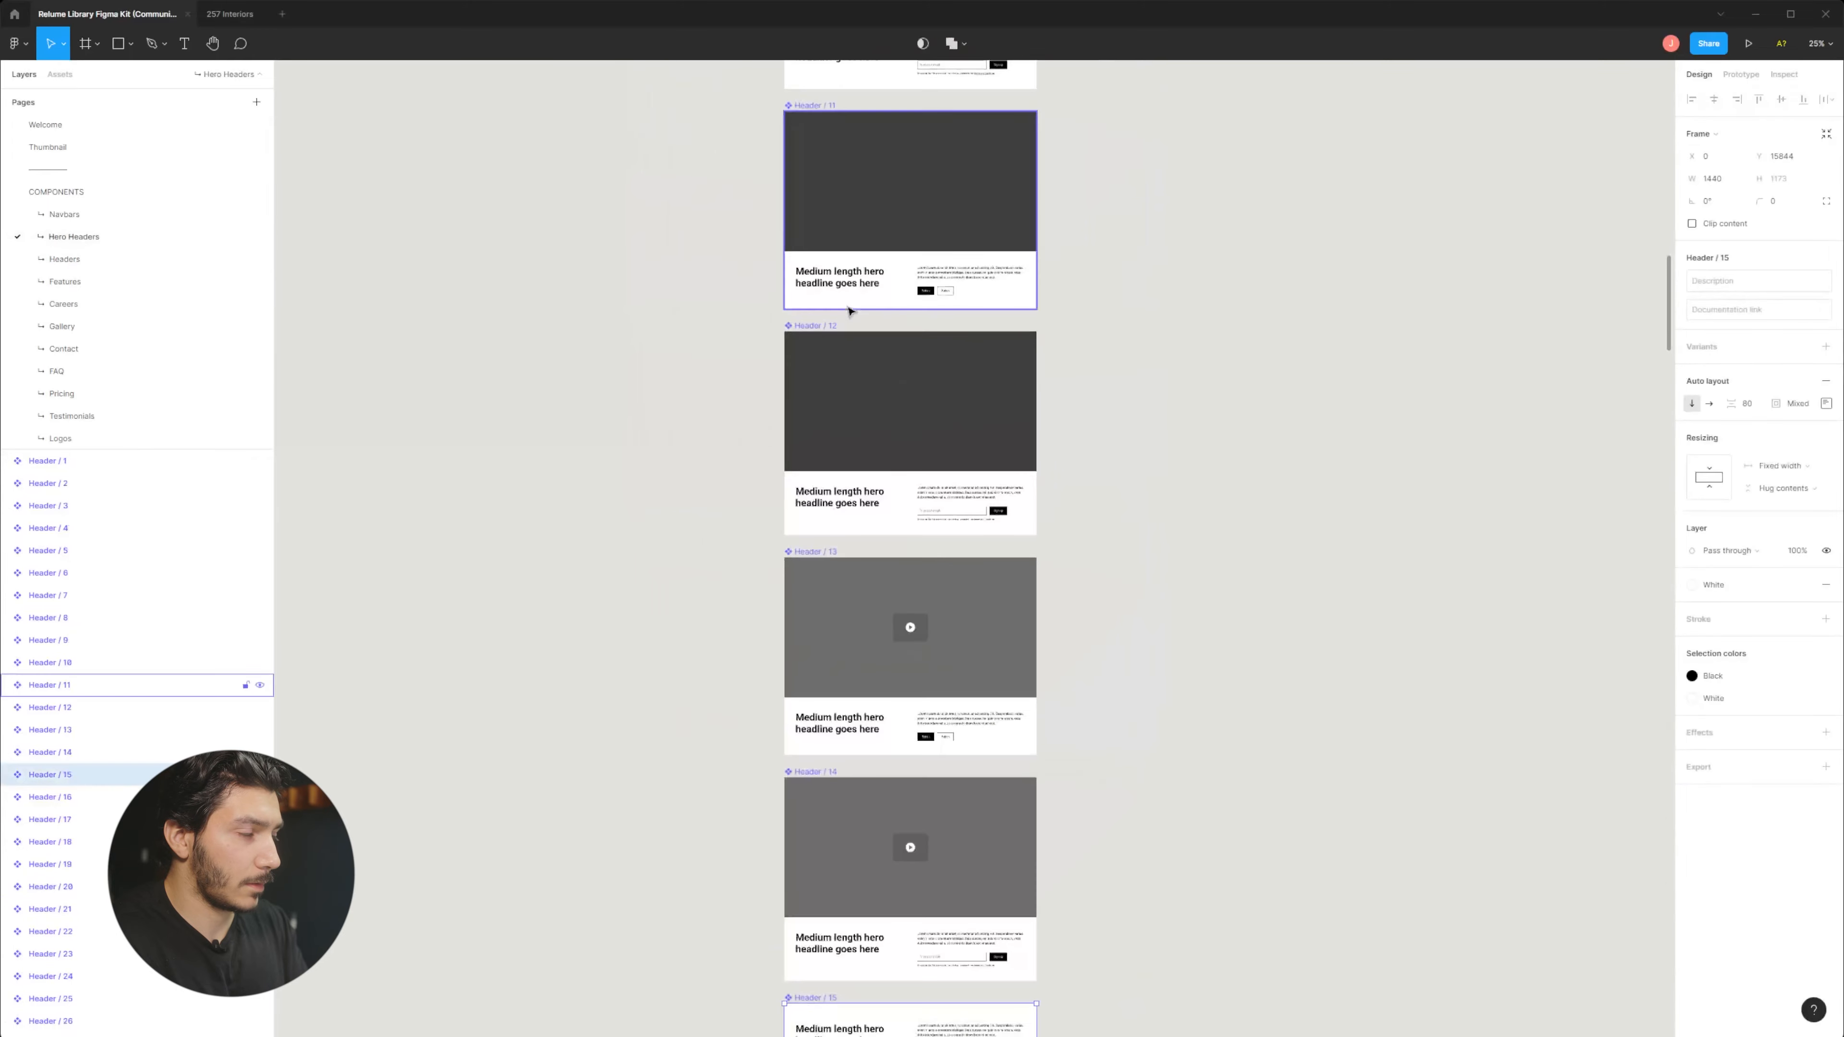
{"action": "scroll", "coordinate": [924, 254], "scroll_direction": "up", "scroll_amount": 2}
{"action": "scroll", "coordinate": [923, 253], "scroll_direction": "down", "scroll_amount": 15}
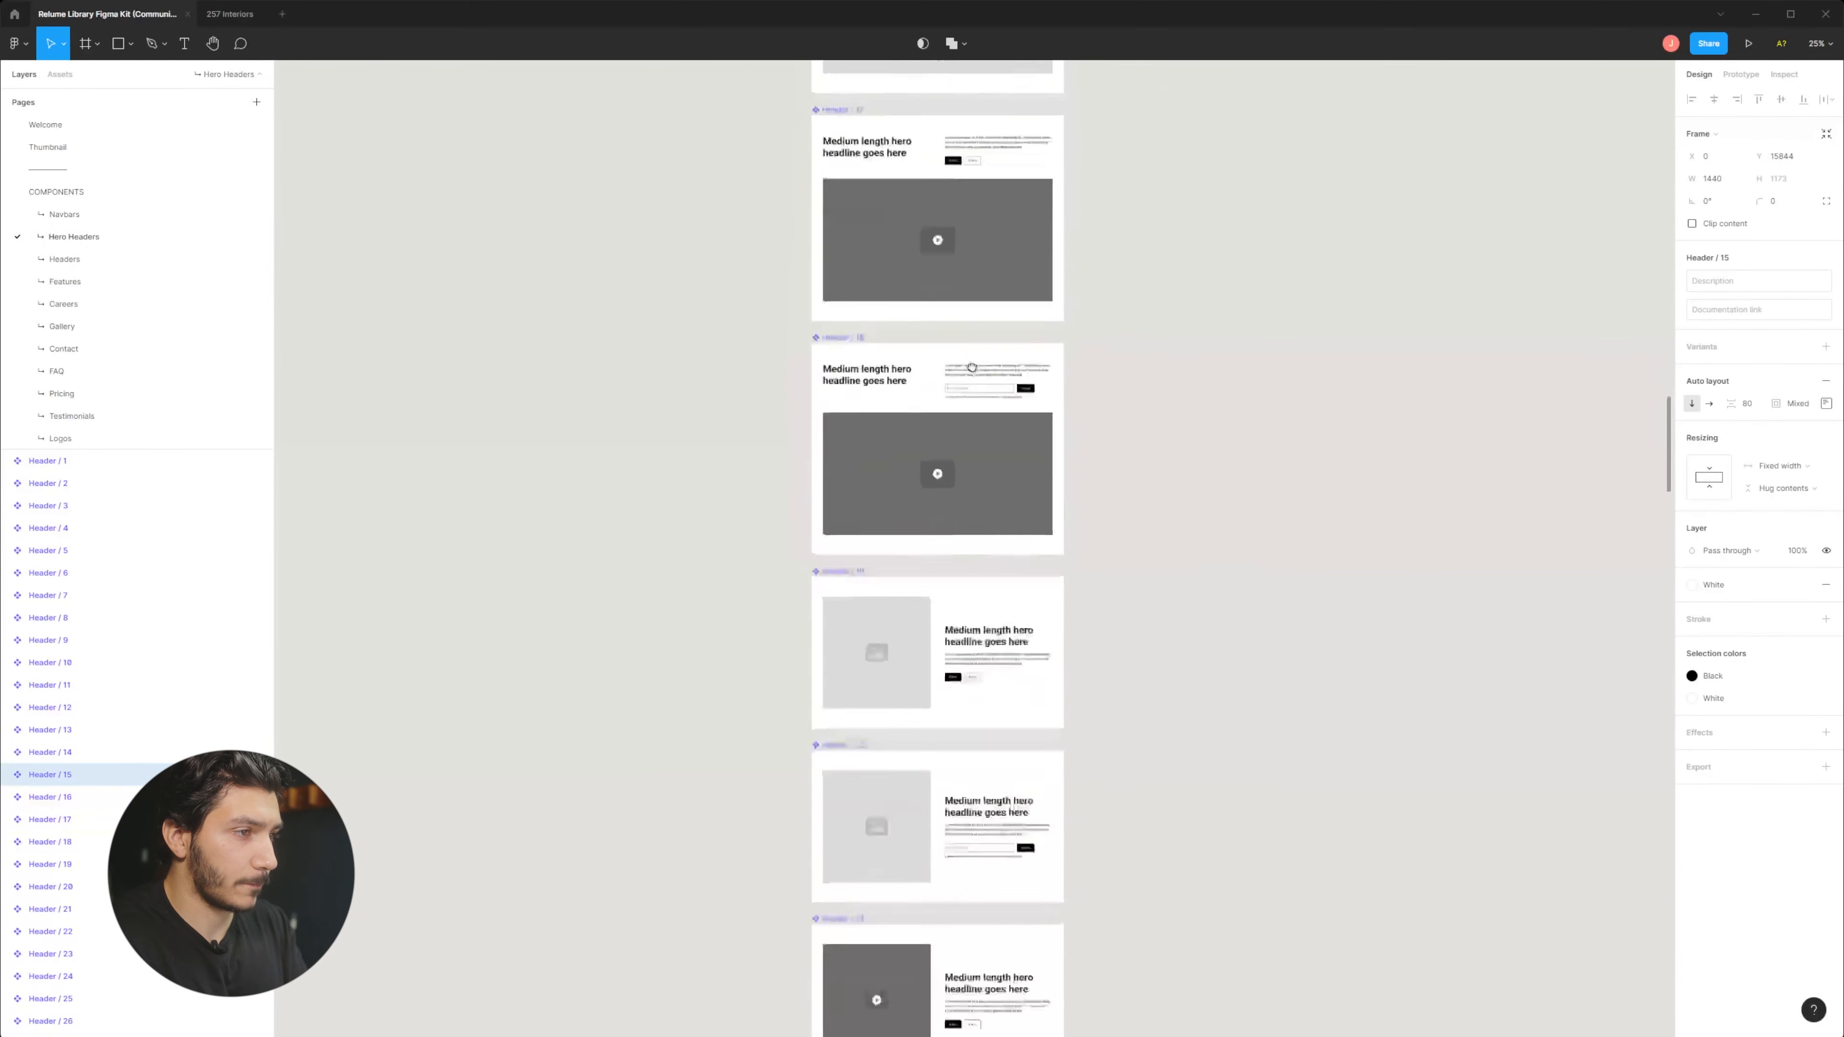
{"action": "scroll", "coordinate": [1019, 469], "scroll_direction": "down", "scroll_amount": 8}
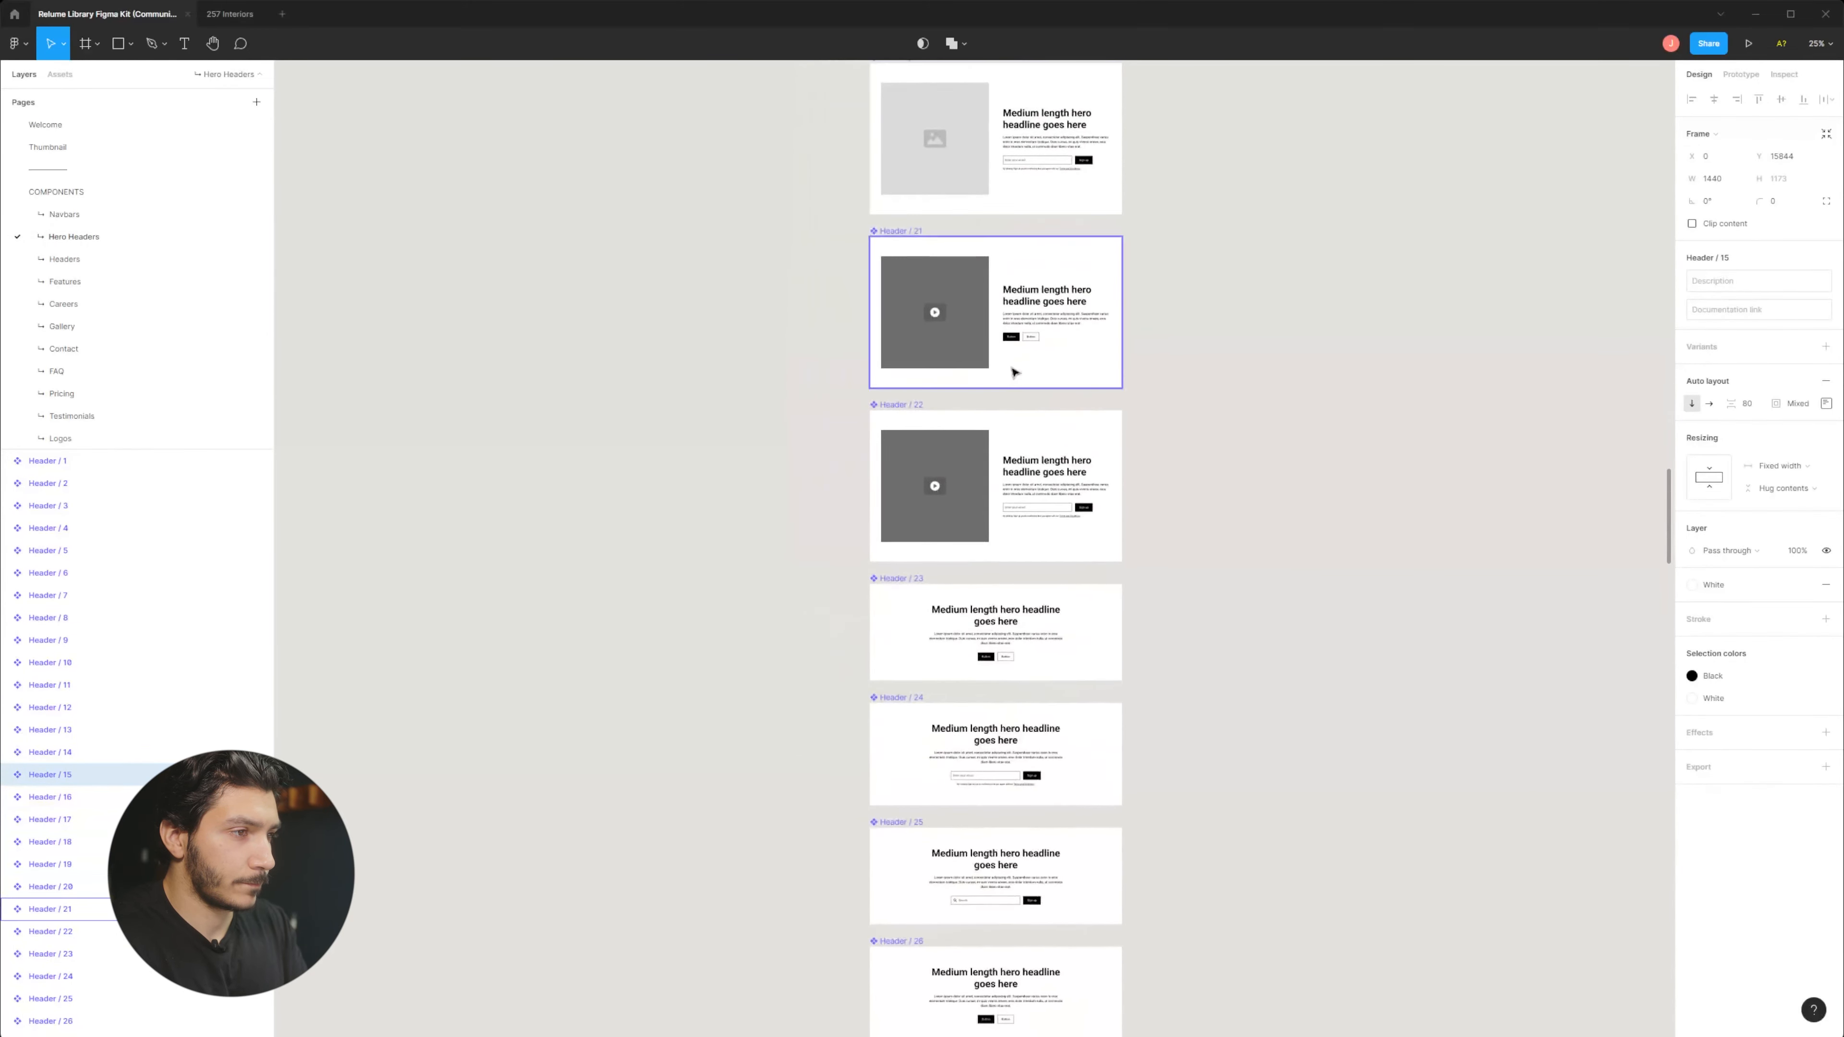
{"action": "scroll", "coordinate": [1017, 579], "scroll_direction": "down", "scroll_amount": 8}
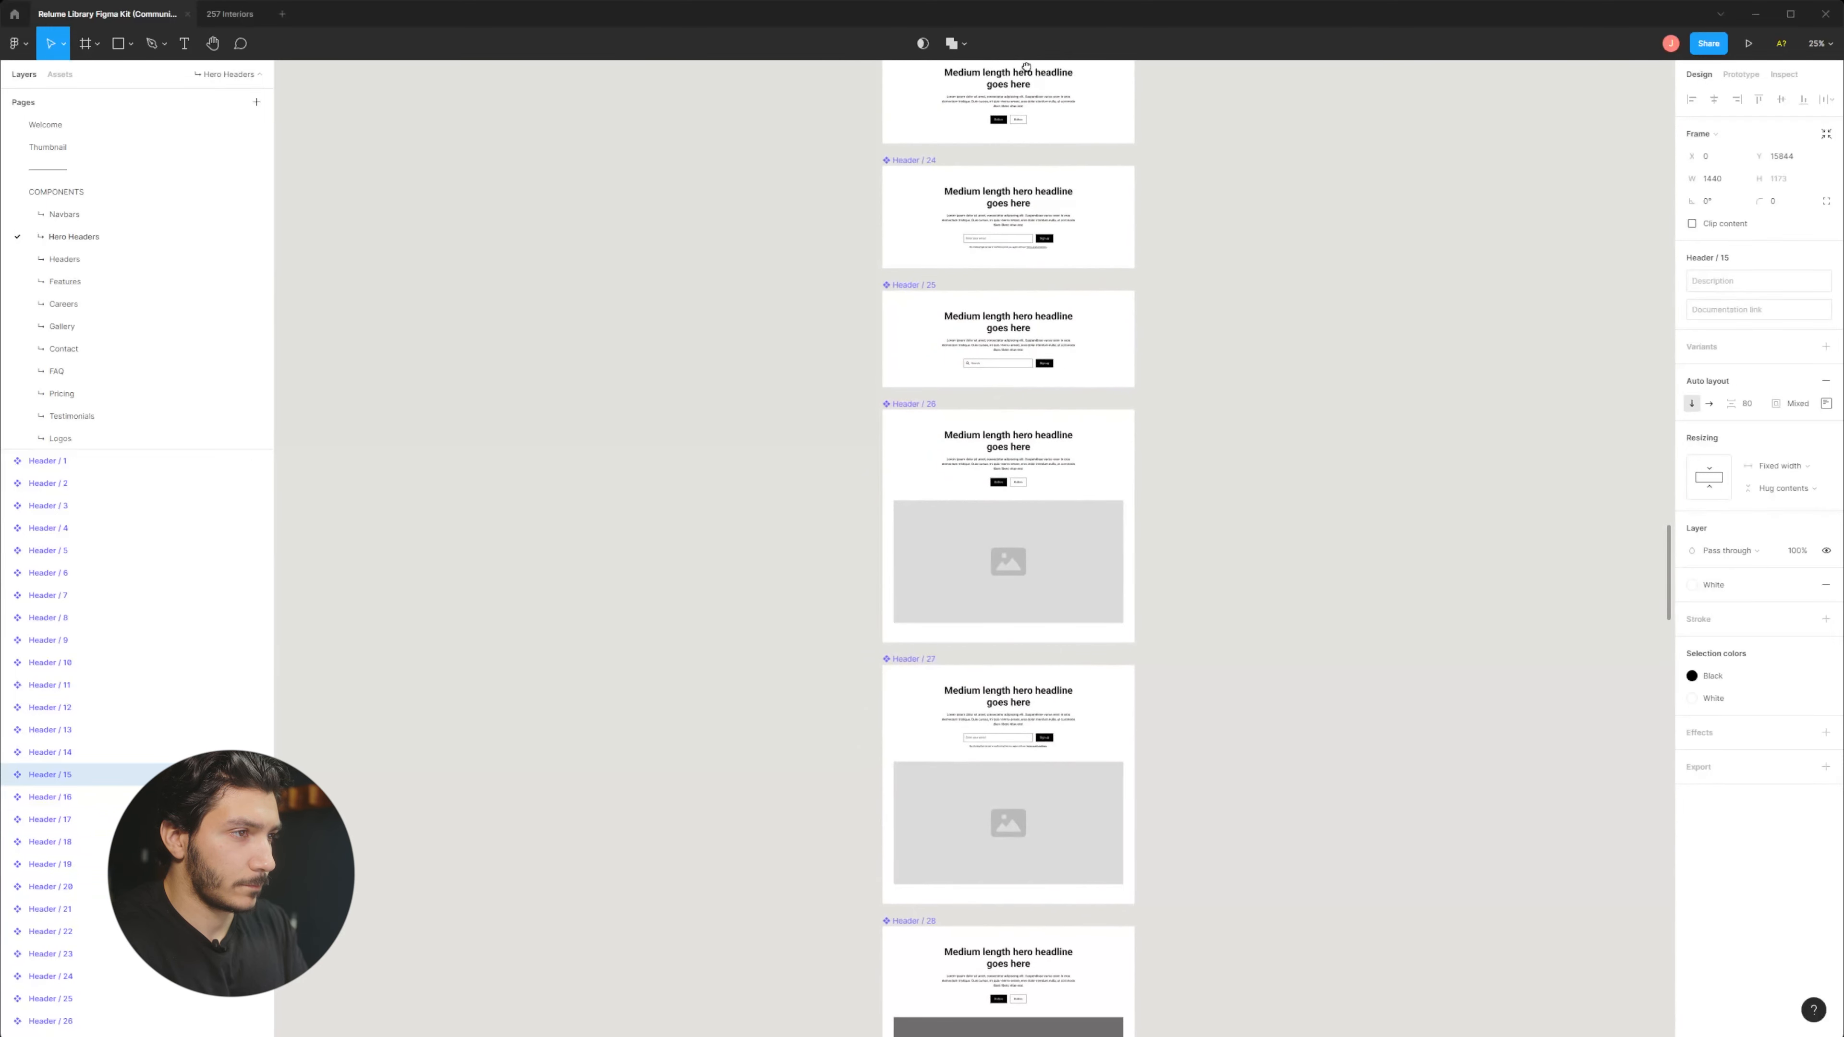
{"action": "scroll", "coordinate": [1089, 305], "scroll_direction": "down", "scroll_amount": 8}
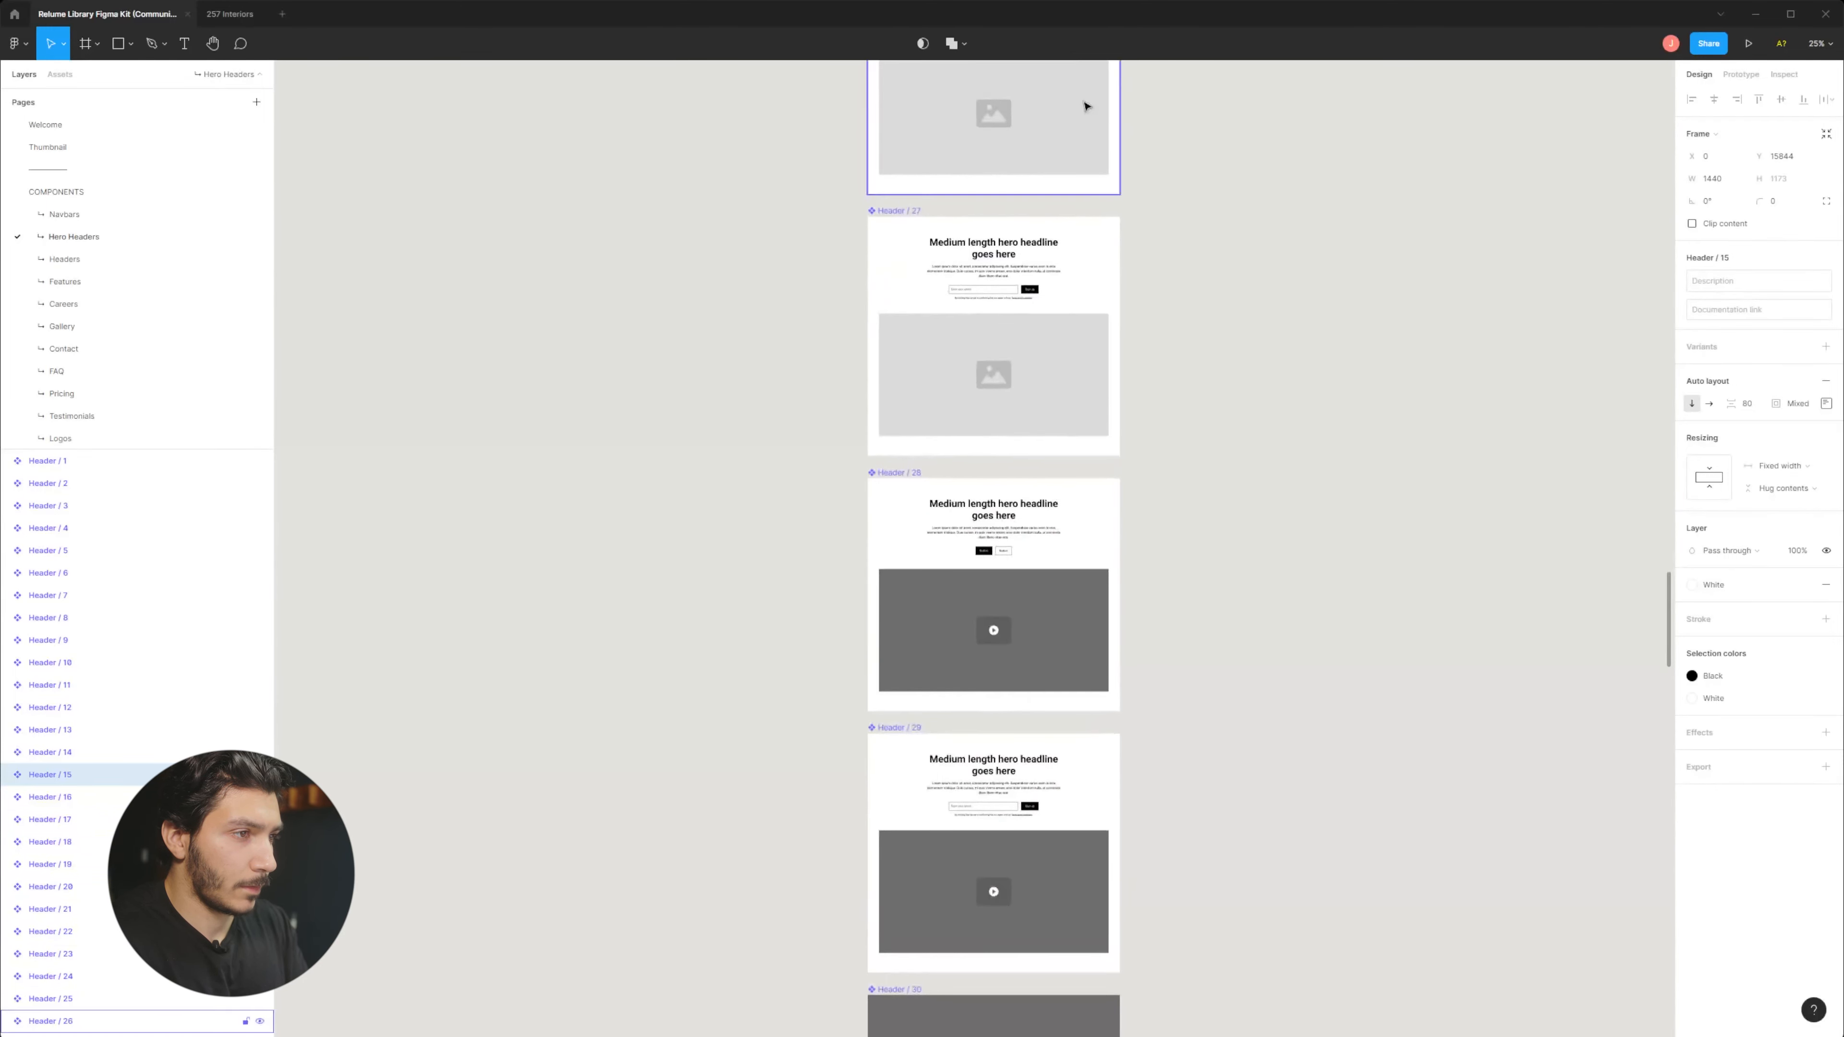
{"action": "scroll", "coordinate": [1077, 87], "scroll_direction": "down", "scroll_amount": 2}
{"action": "left_click_drag", "start_coordinate": [1075, 55], "coordinate": [1074, 50]}
{"action": "left_click_drag", "start_coordinate": [1050, 860], "coordinate": [1078, 1022]}
{"action": "scroll", "coordinate": [970, 99], "scroll_direction": "down", "scroll_amount": 12}
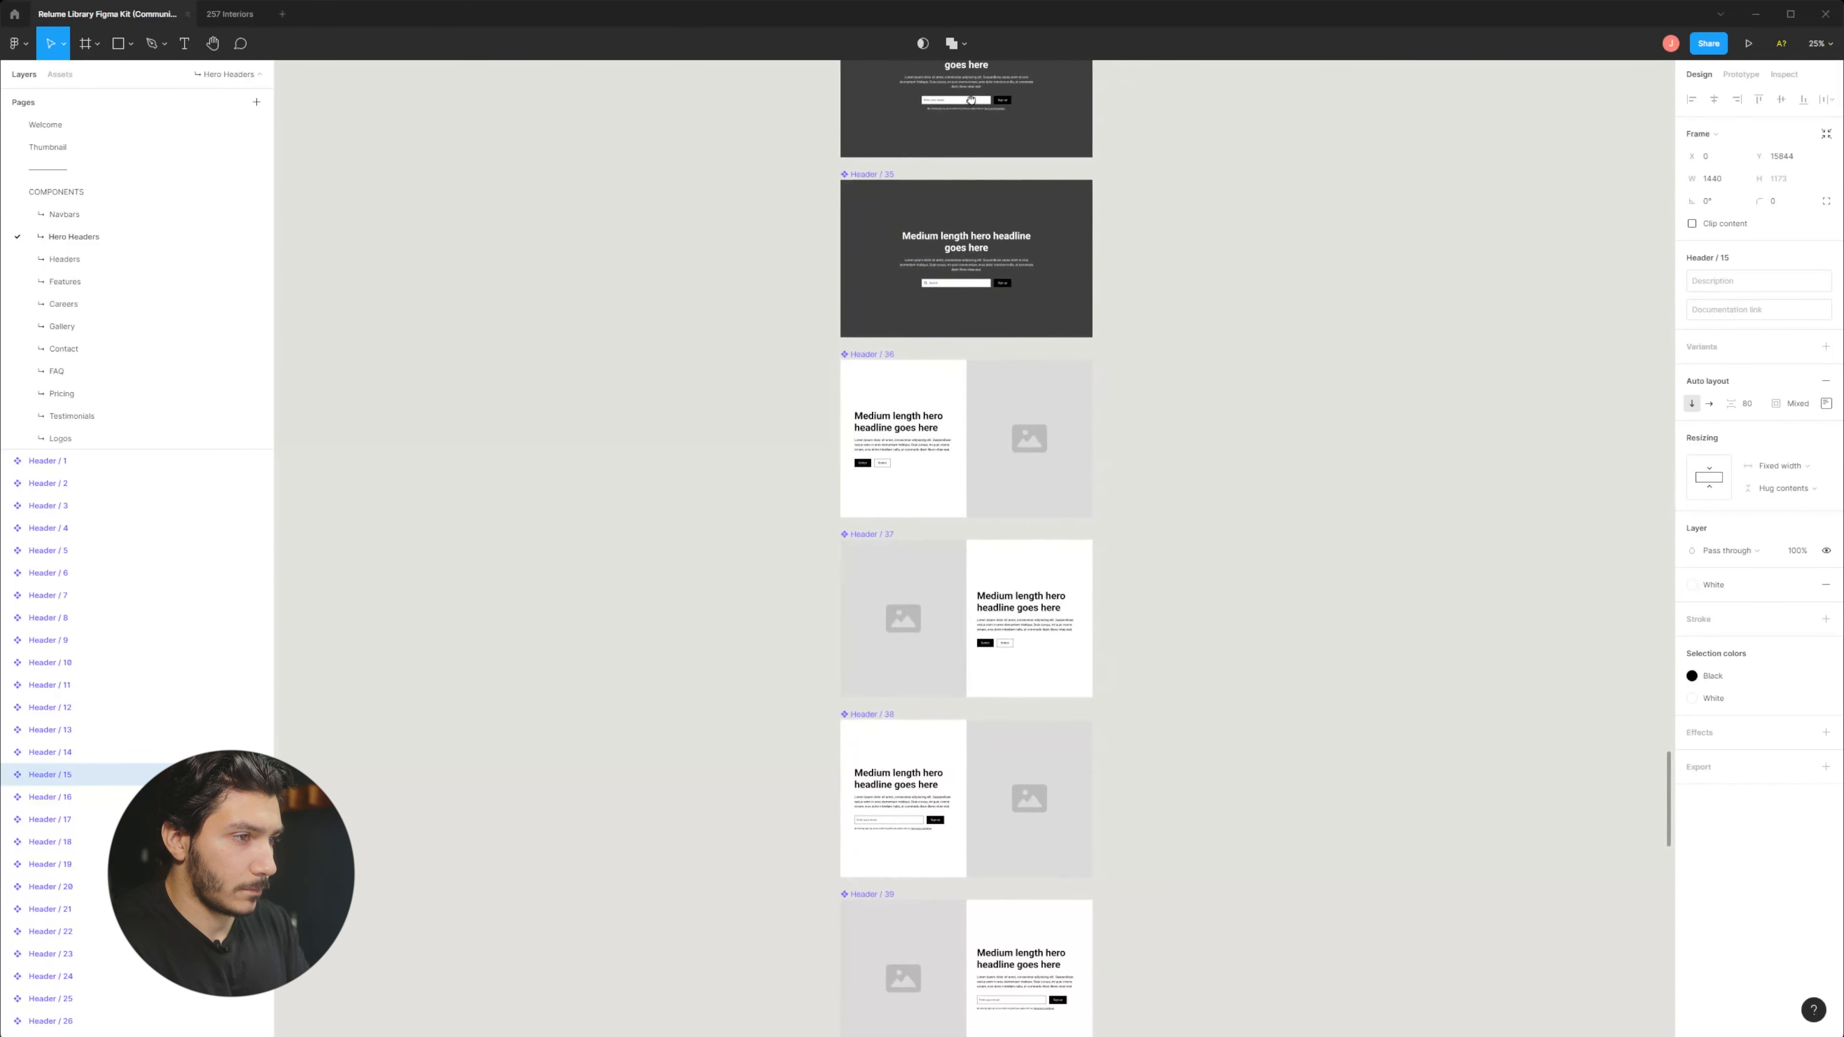
{"action": "scroll", "coordinate": [970, 99], "scroll_direction": "up", "scroll_amount": 15}
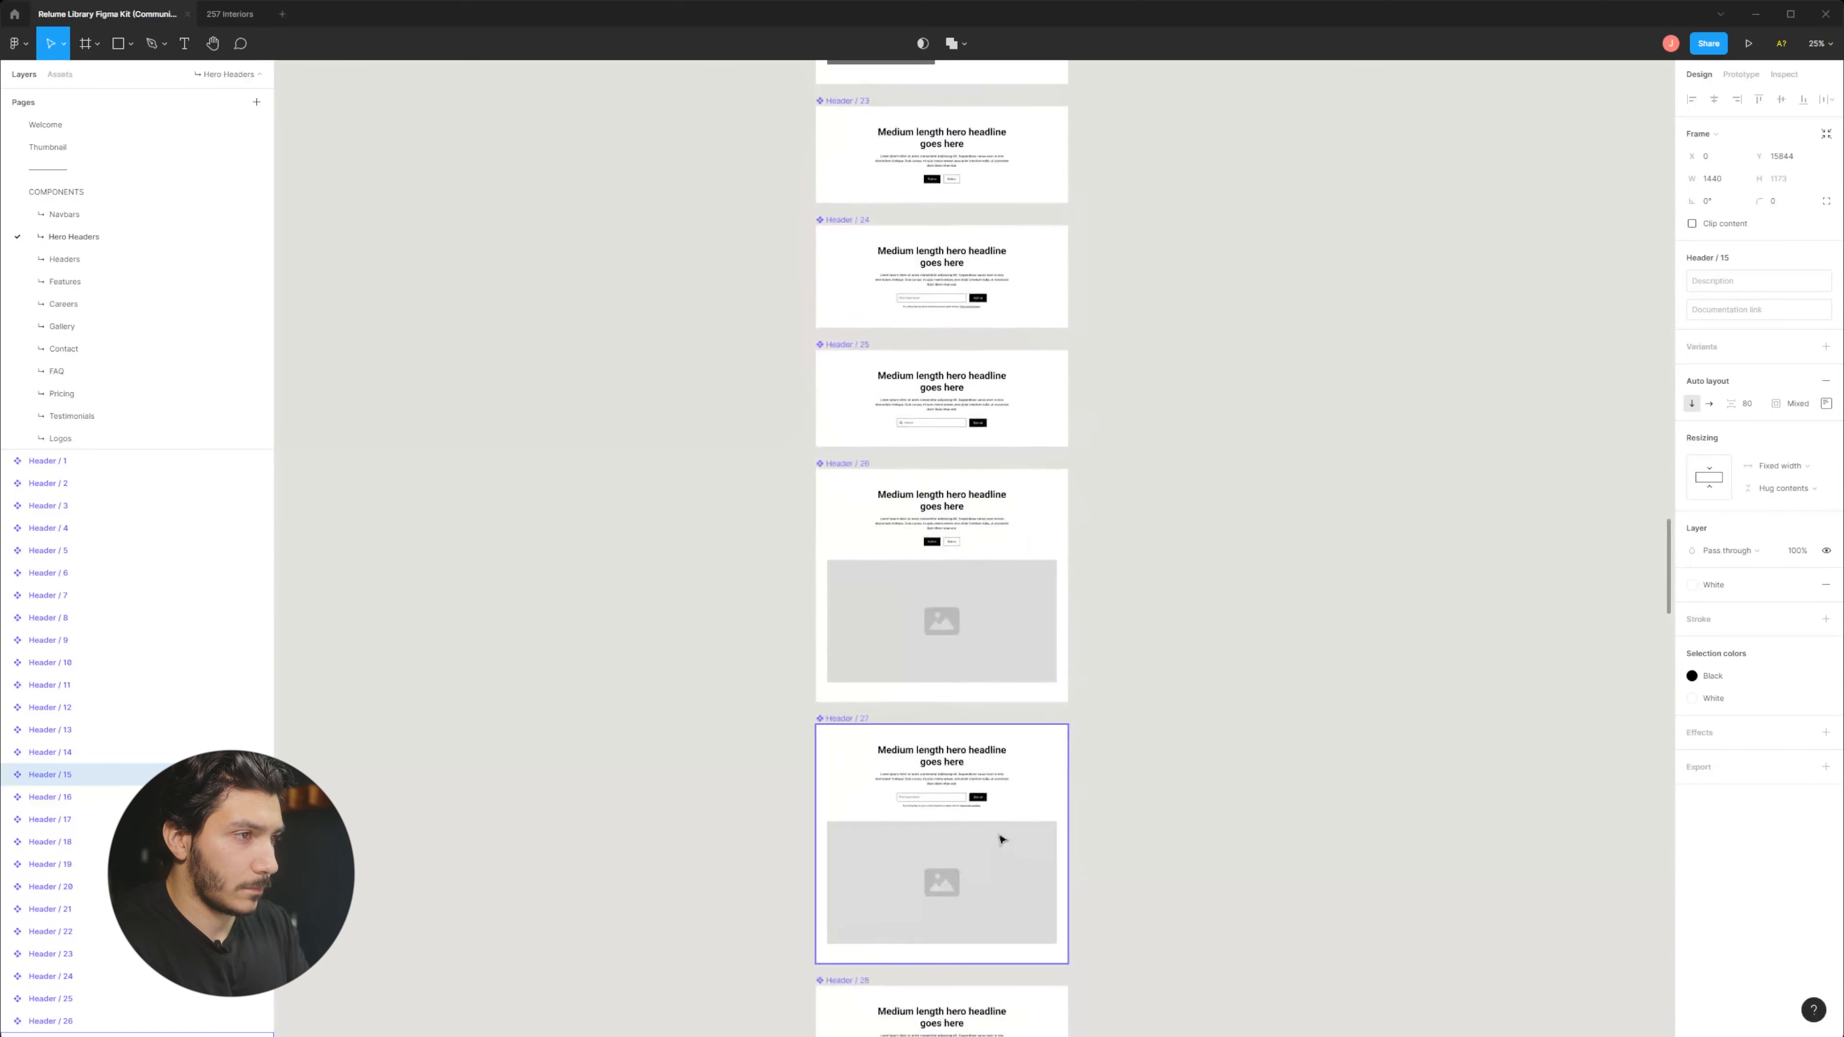
Copy the Header / 26 component into the 257 Interiors About Us frame, placing it beneath the navbar at X 144, Y 72.
{"action": "left_click", "coordinate": [983, 490]}
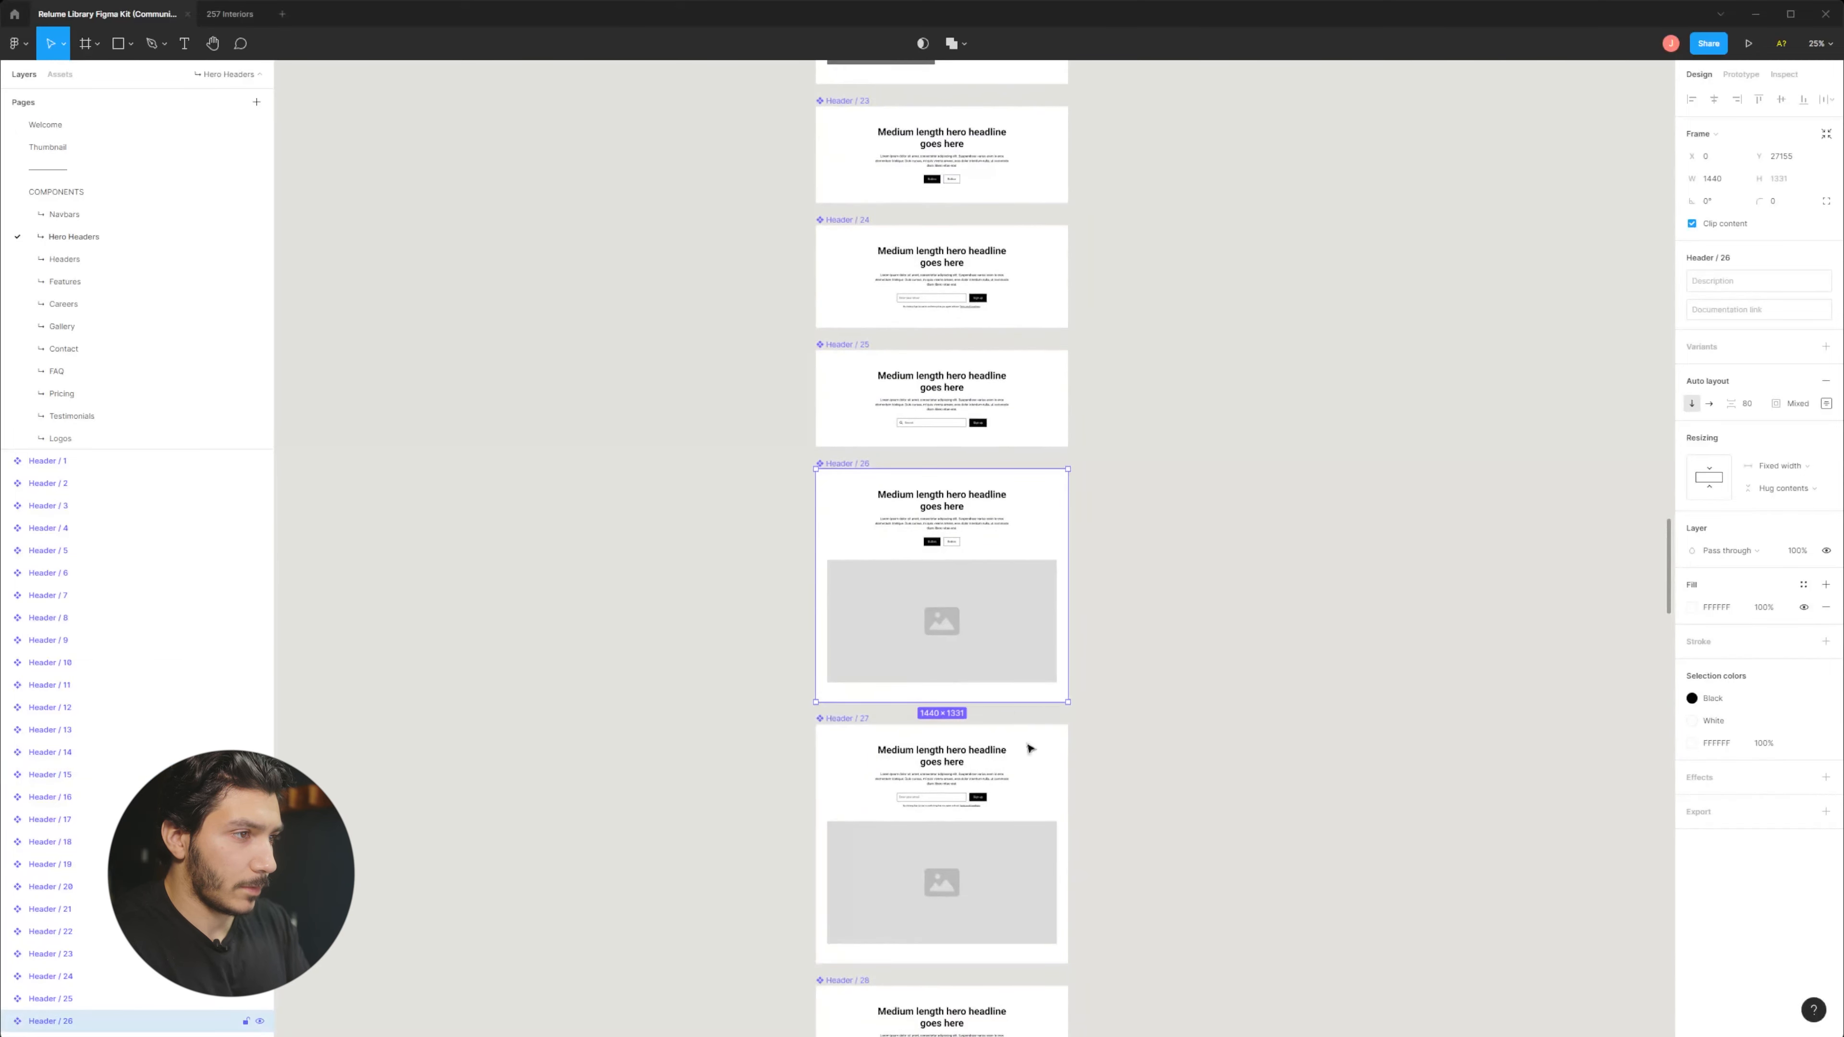
{"action": "left_click", "coordinate": [240, 16]}
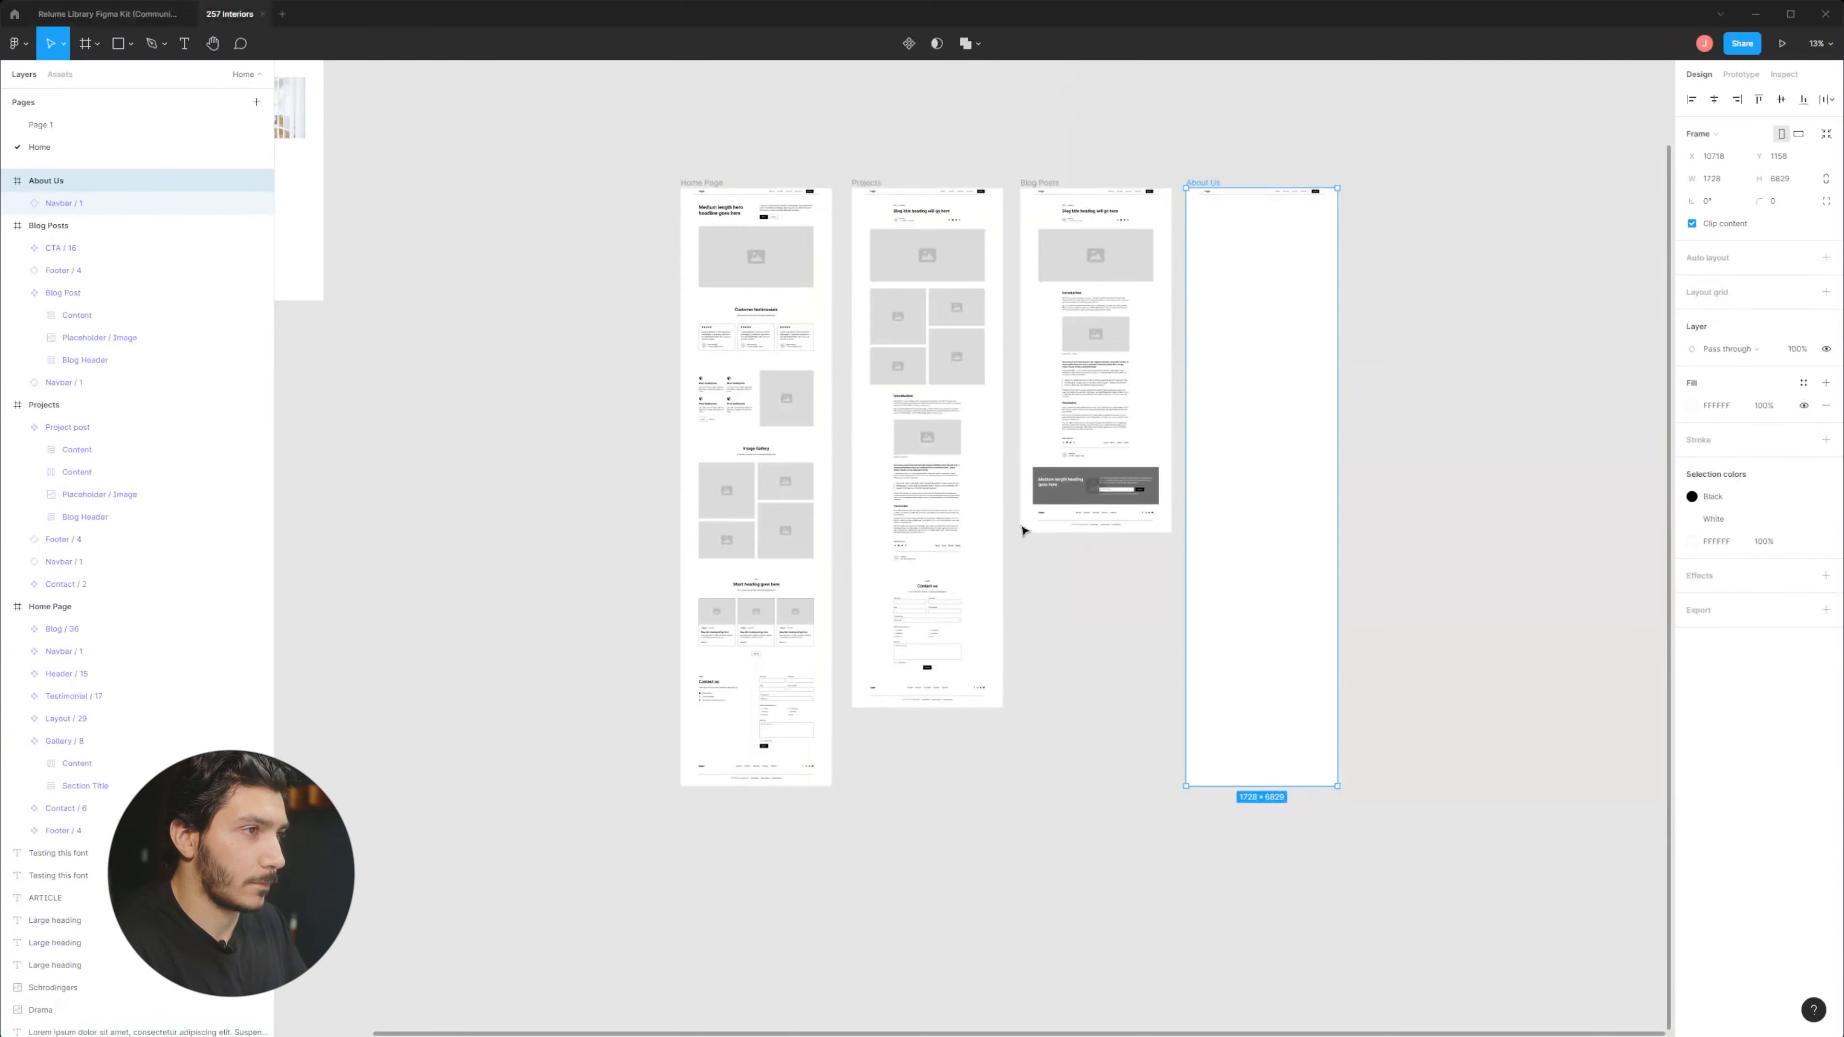
{"action": "left_click", "coordinate": [1276, 378]}
{"action": "key", "text": "ctrl+v"}
{"action": "left_click_drag", "start_coordinate": [977, 577], "coordinate": [1117, 313]}
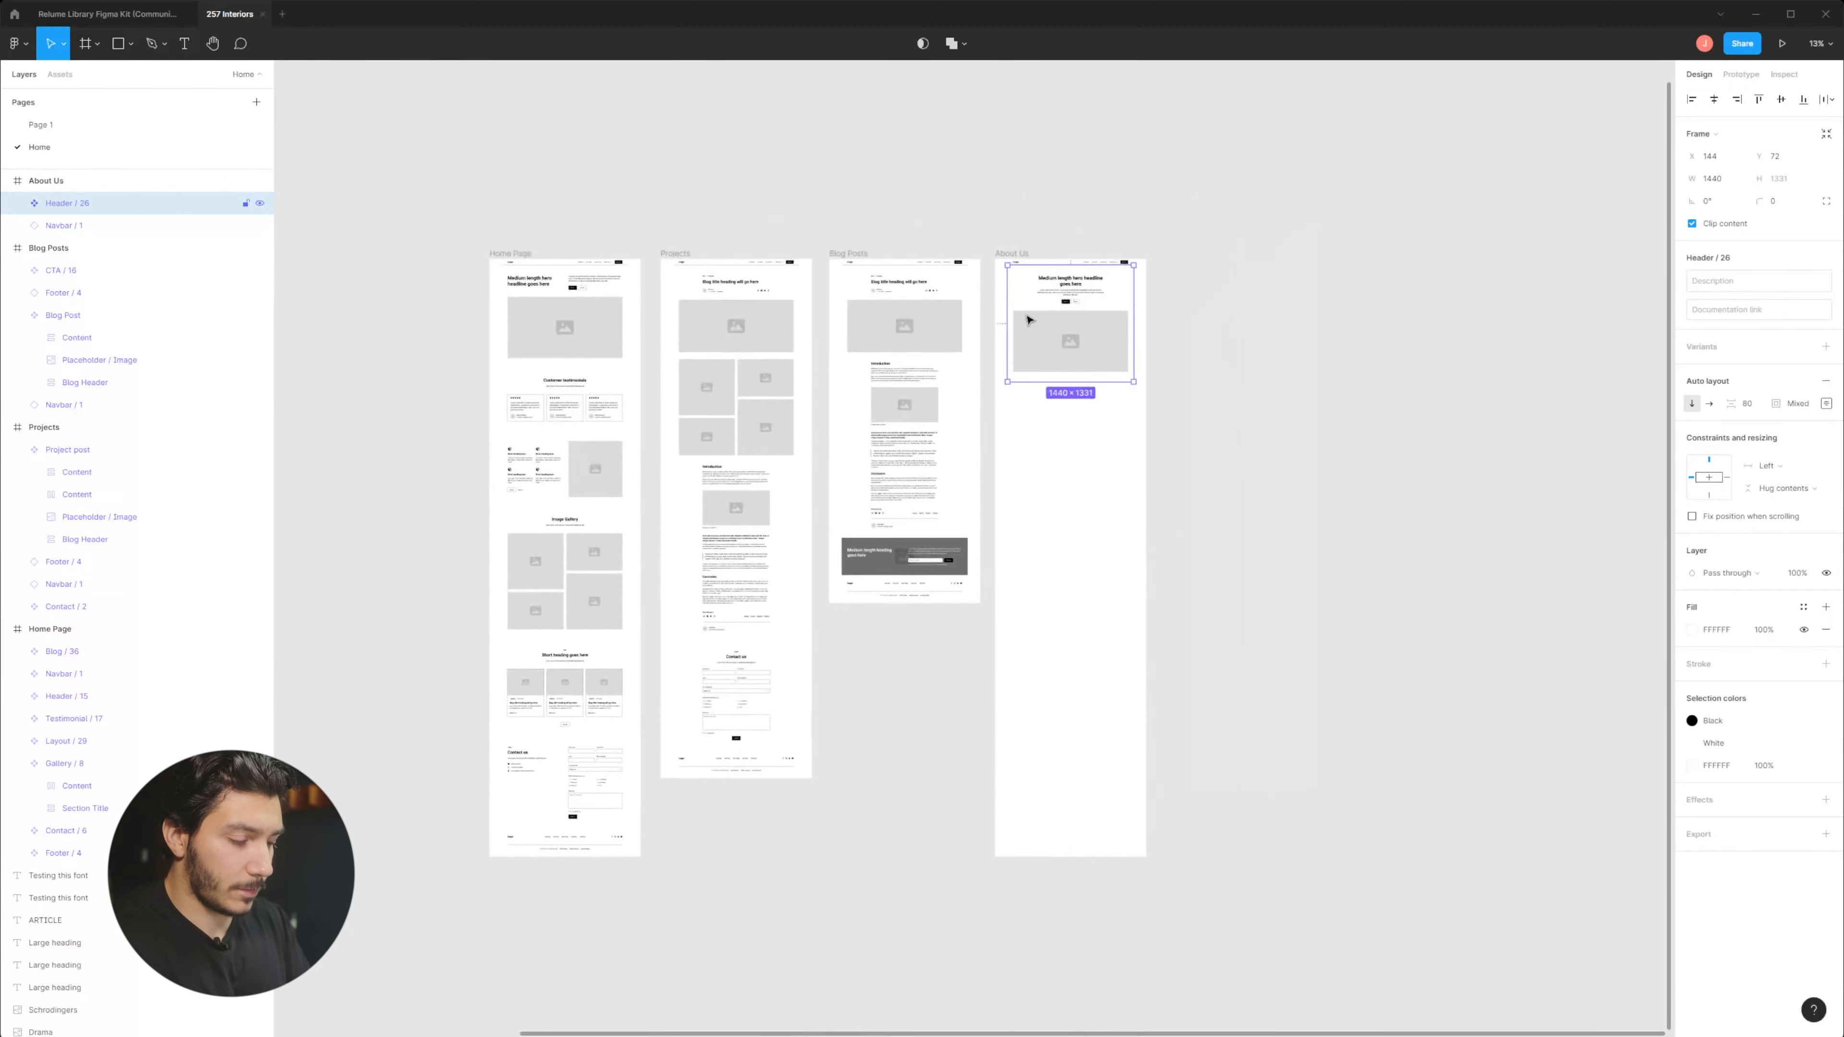
{"action": "scroll", "coordinate": [1030, 320], "scroll_direction": "up", "scroll_amount": 10}
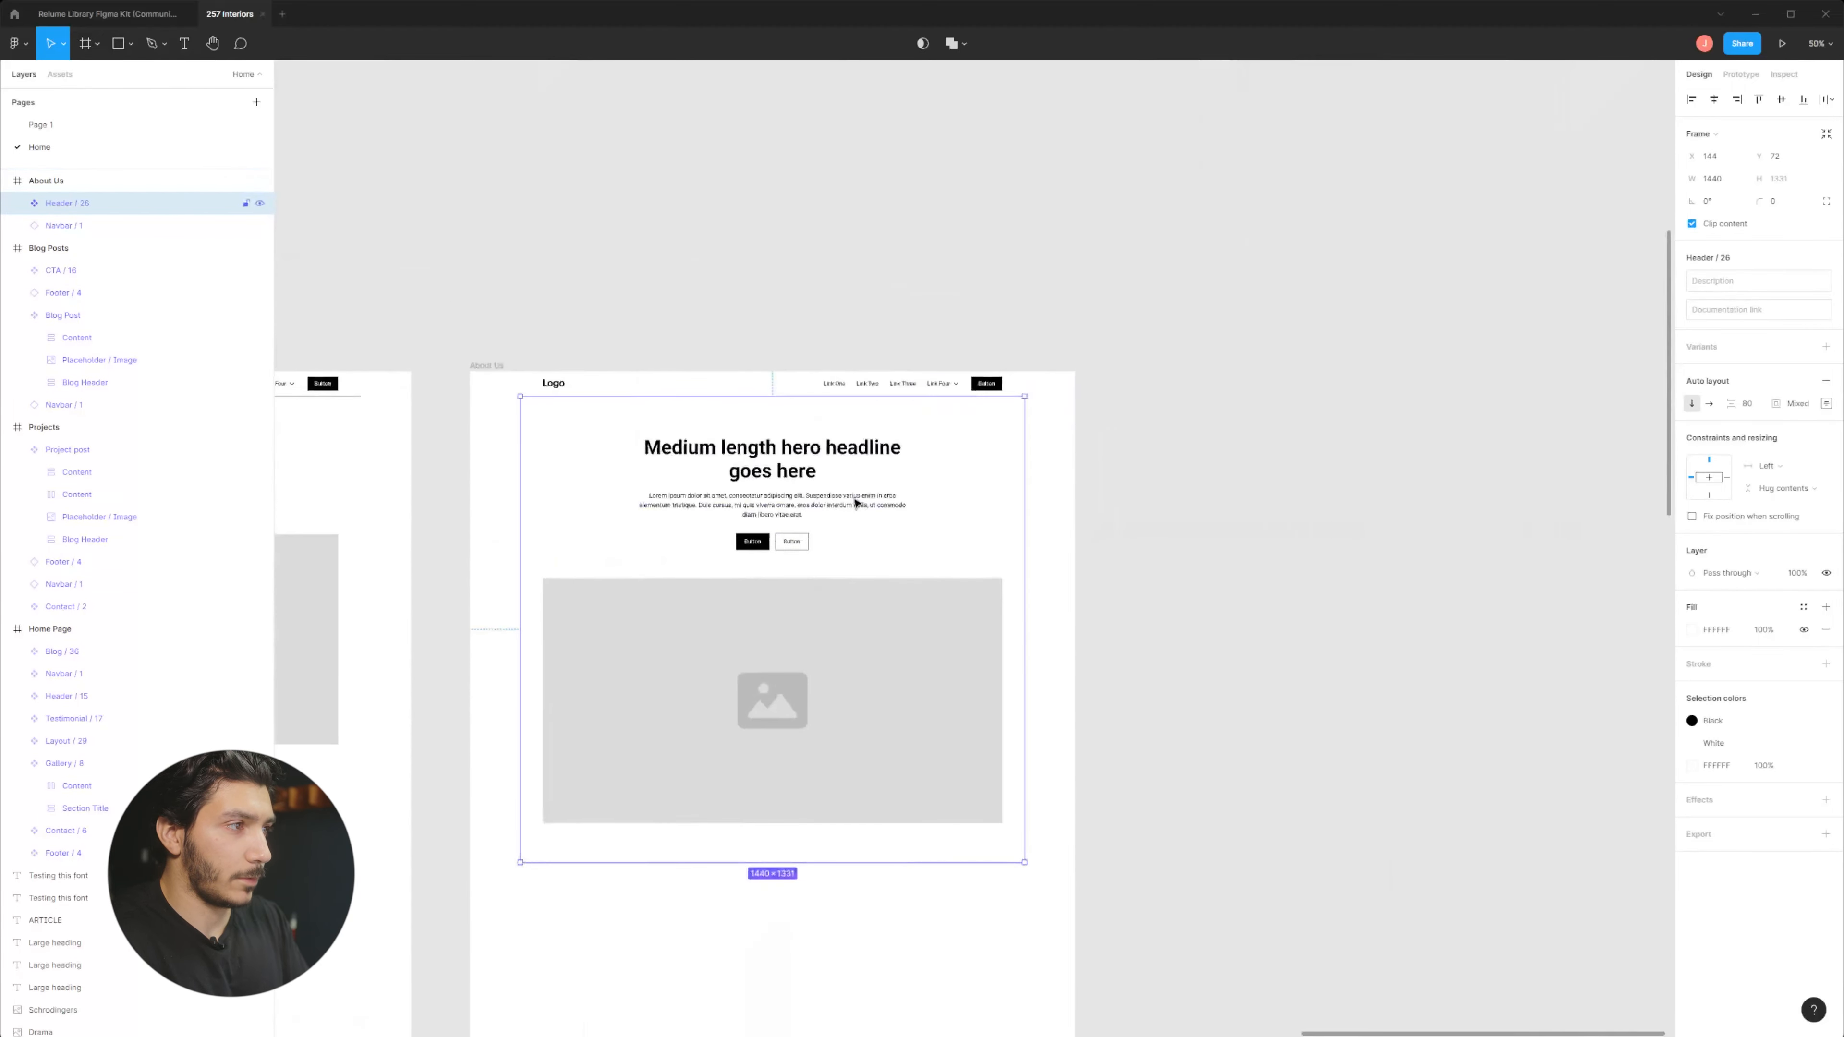
{"action": "right_click", "coordinate": [869, 513]}
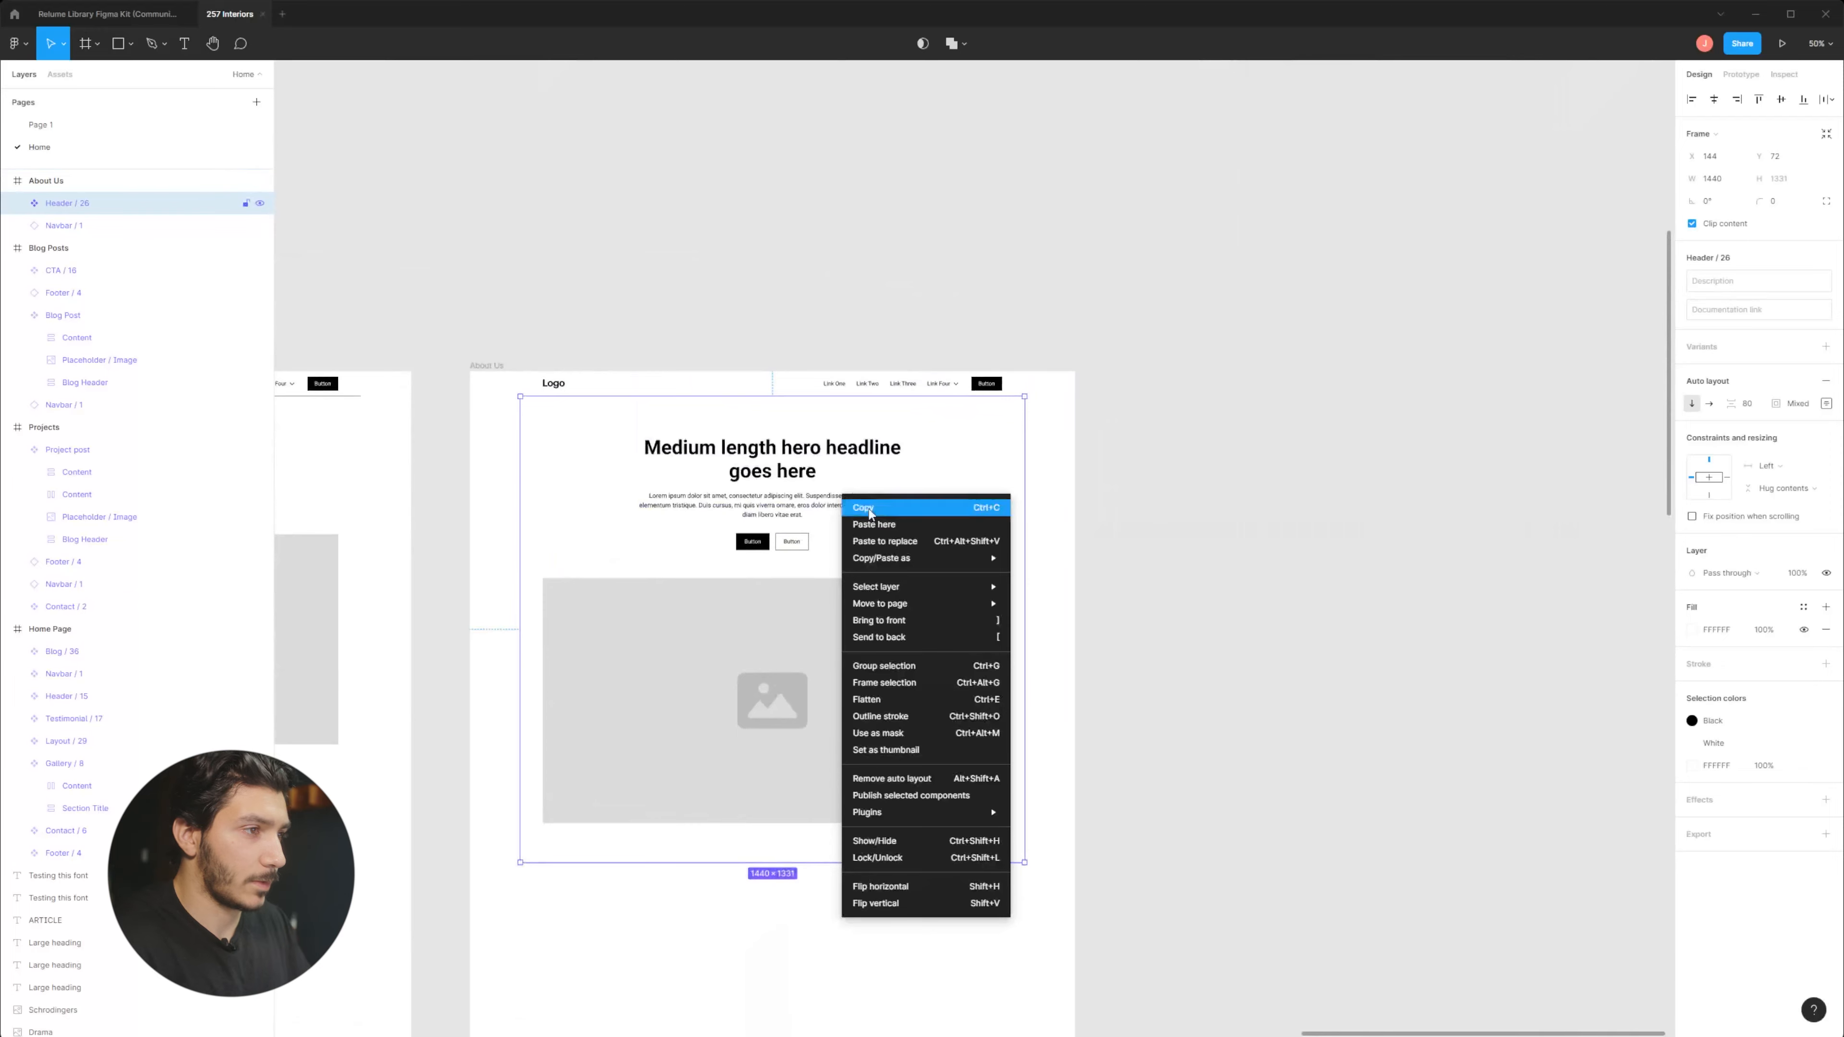
{"action": "left_click", "coordinate": [760, 626]}
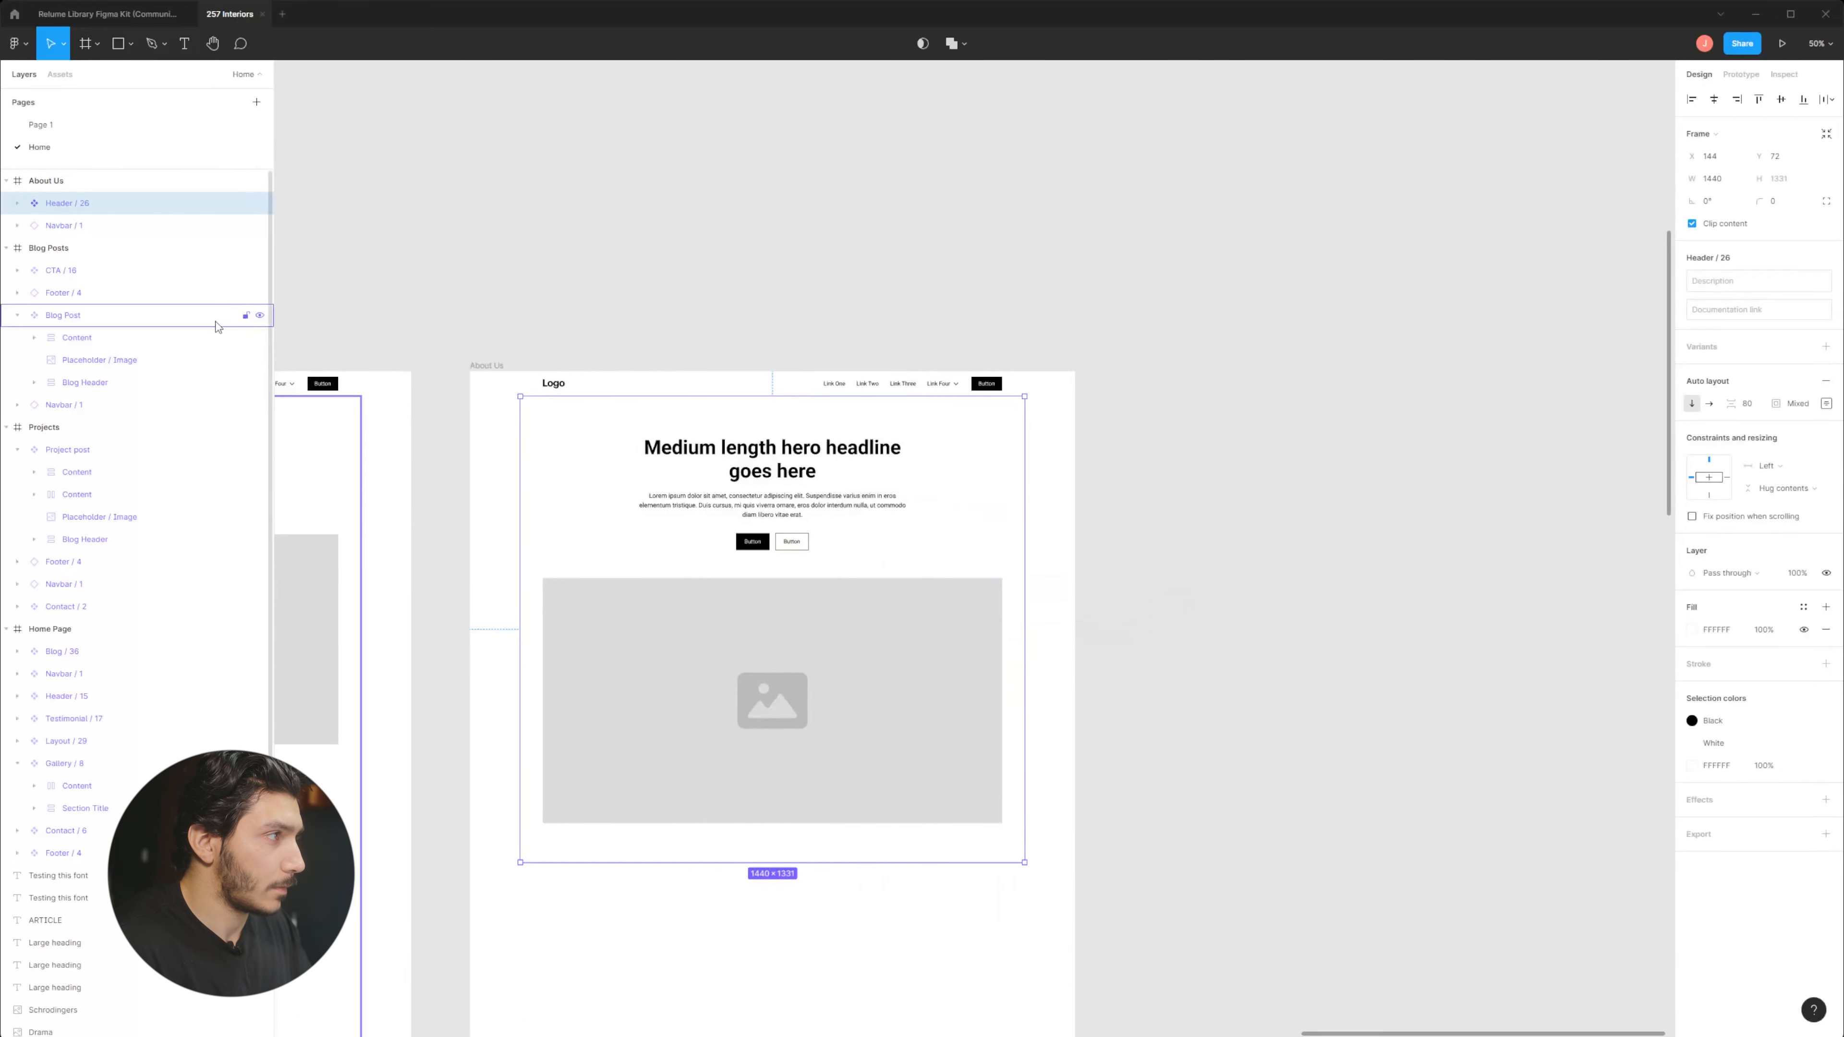
{"action": "right_click", "coordinate": [109, 200]}
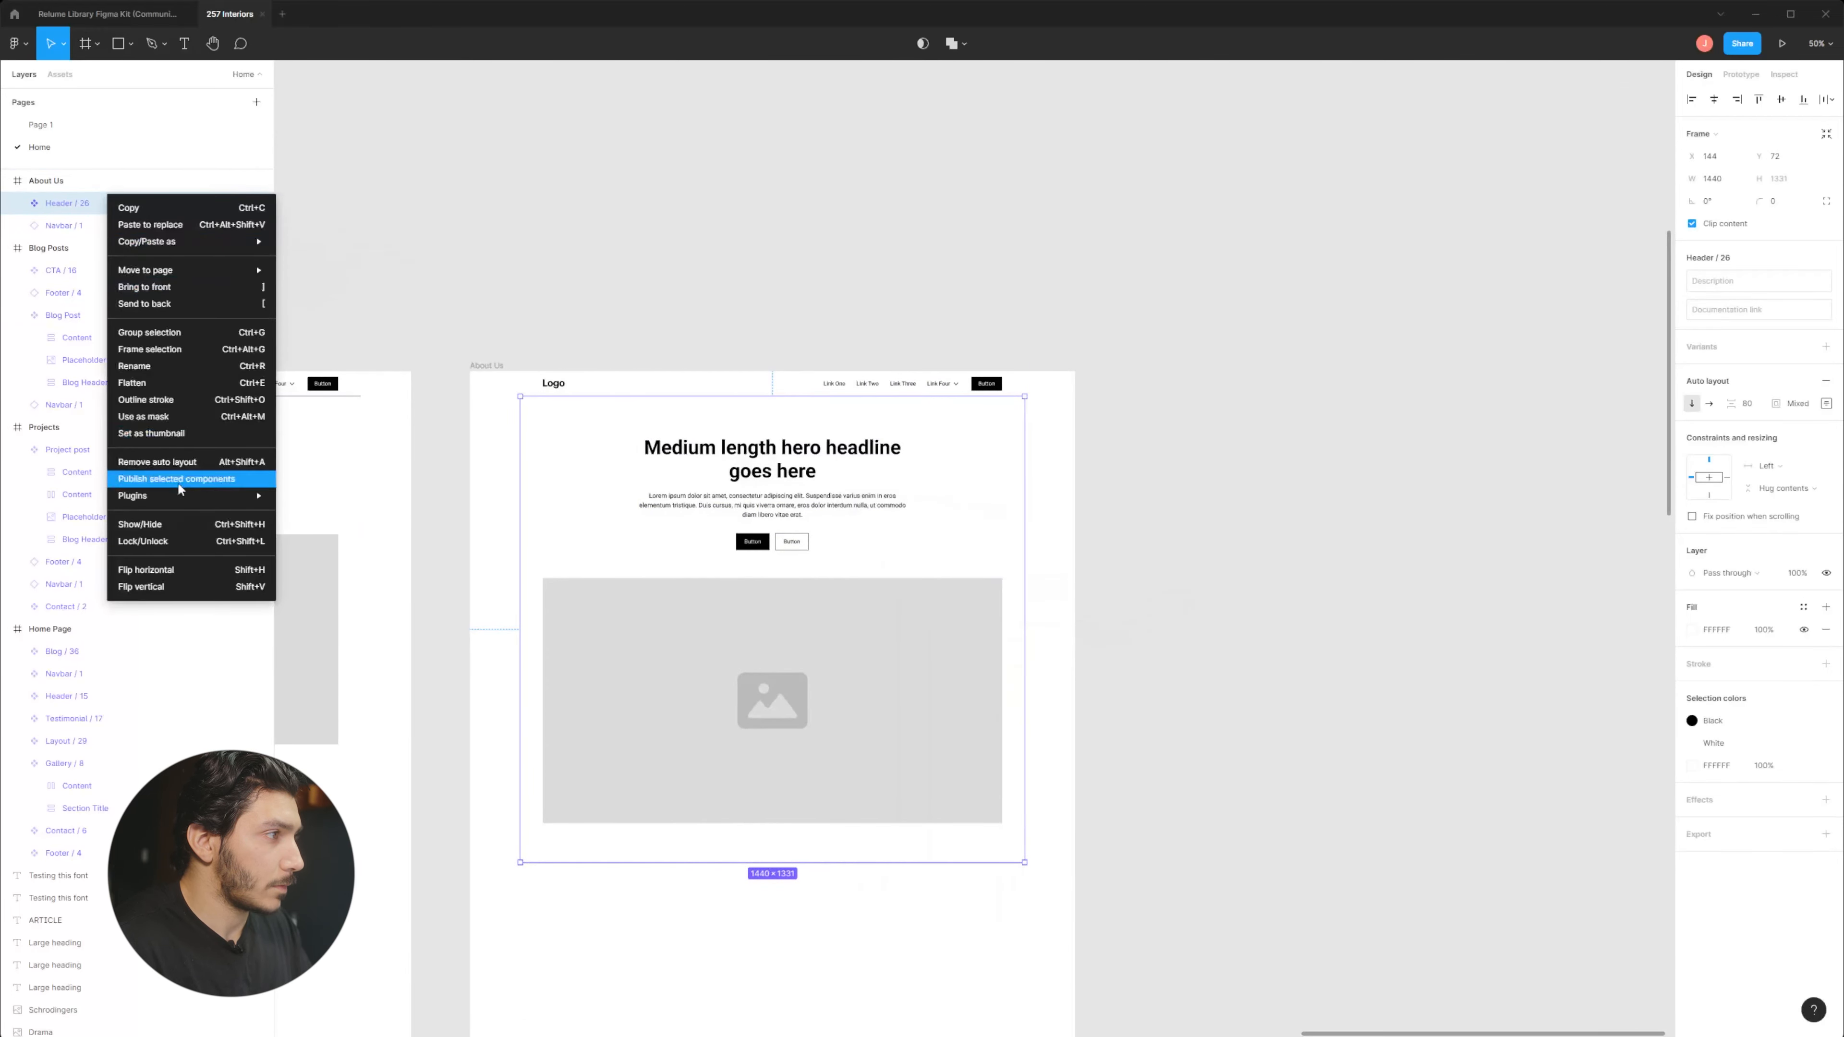
{"action": "left_click", "coordinate": [1327, 491]}
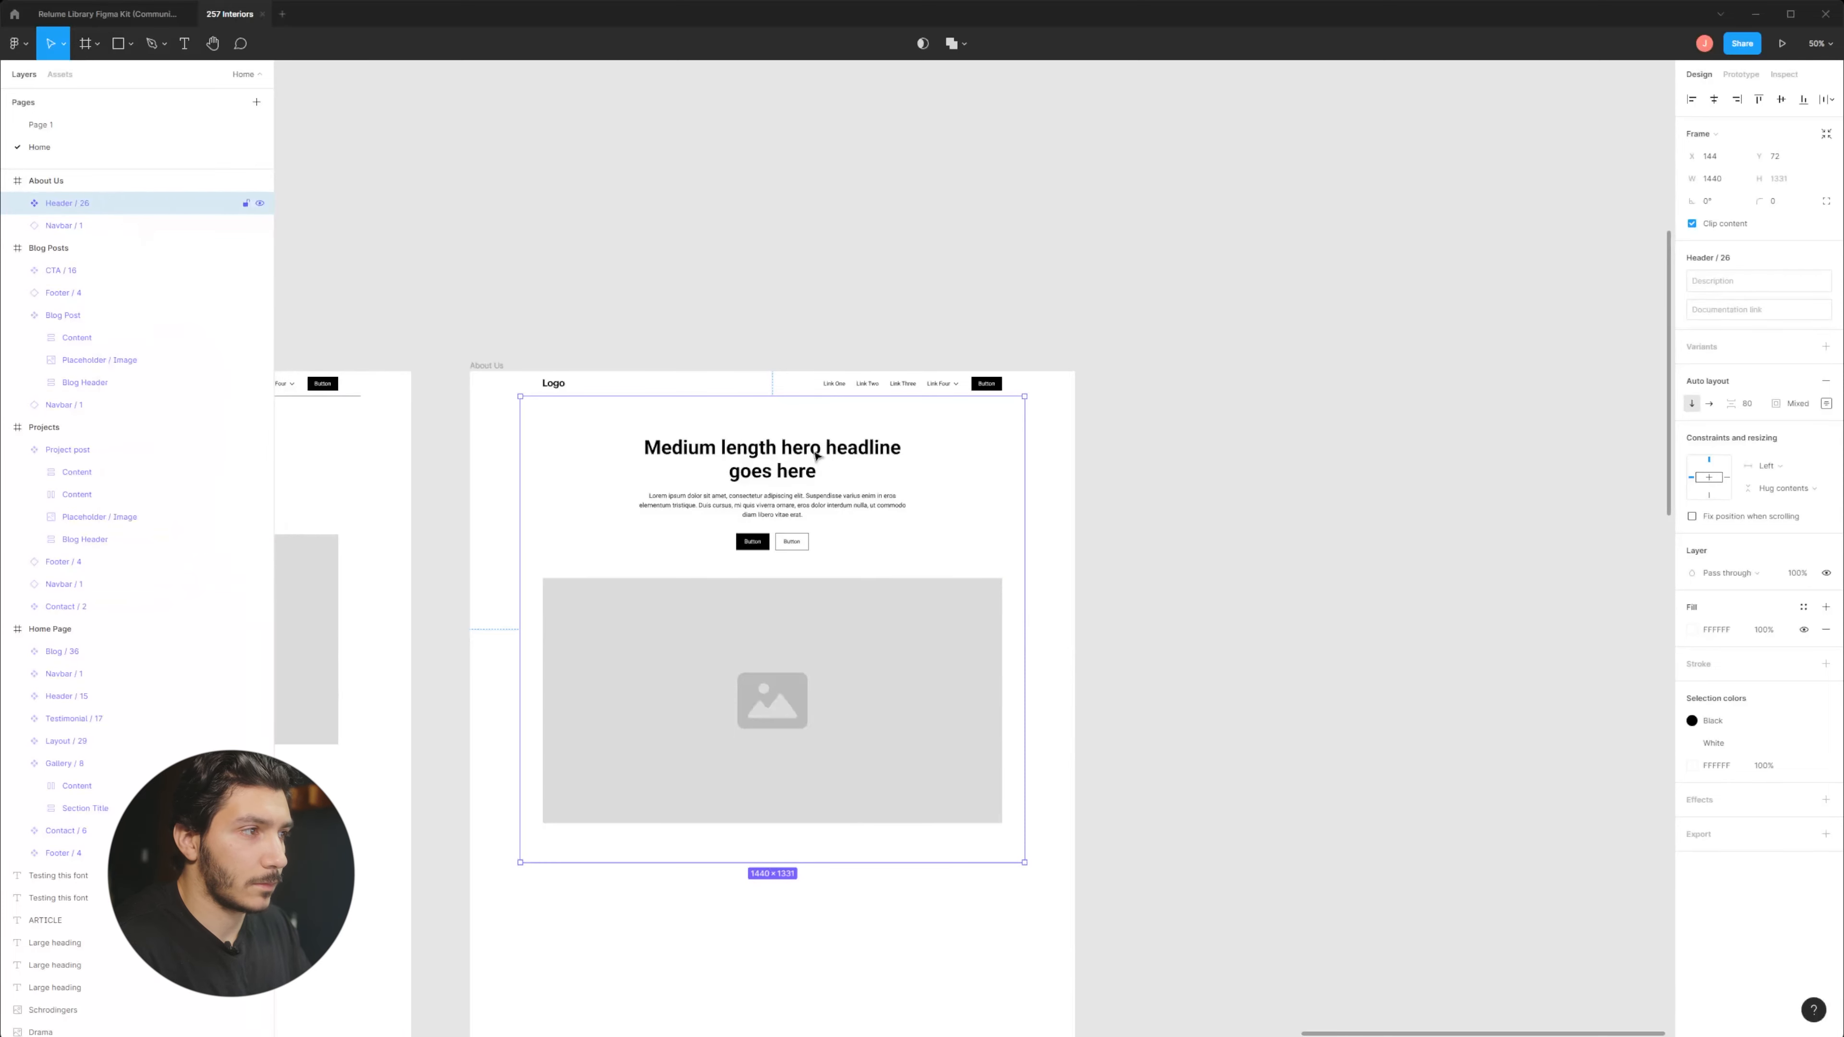
Remove the two buttons from Header / 26 and move the section directly beneath the About Us navbar.
{"action": "left_click", "coordinate": [1493, 444]}
{"action": "left_click", "coordinate": [777, 443]}
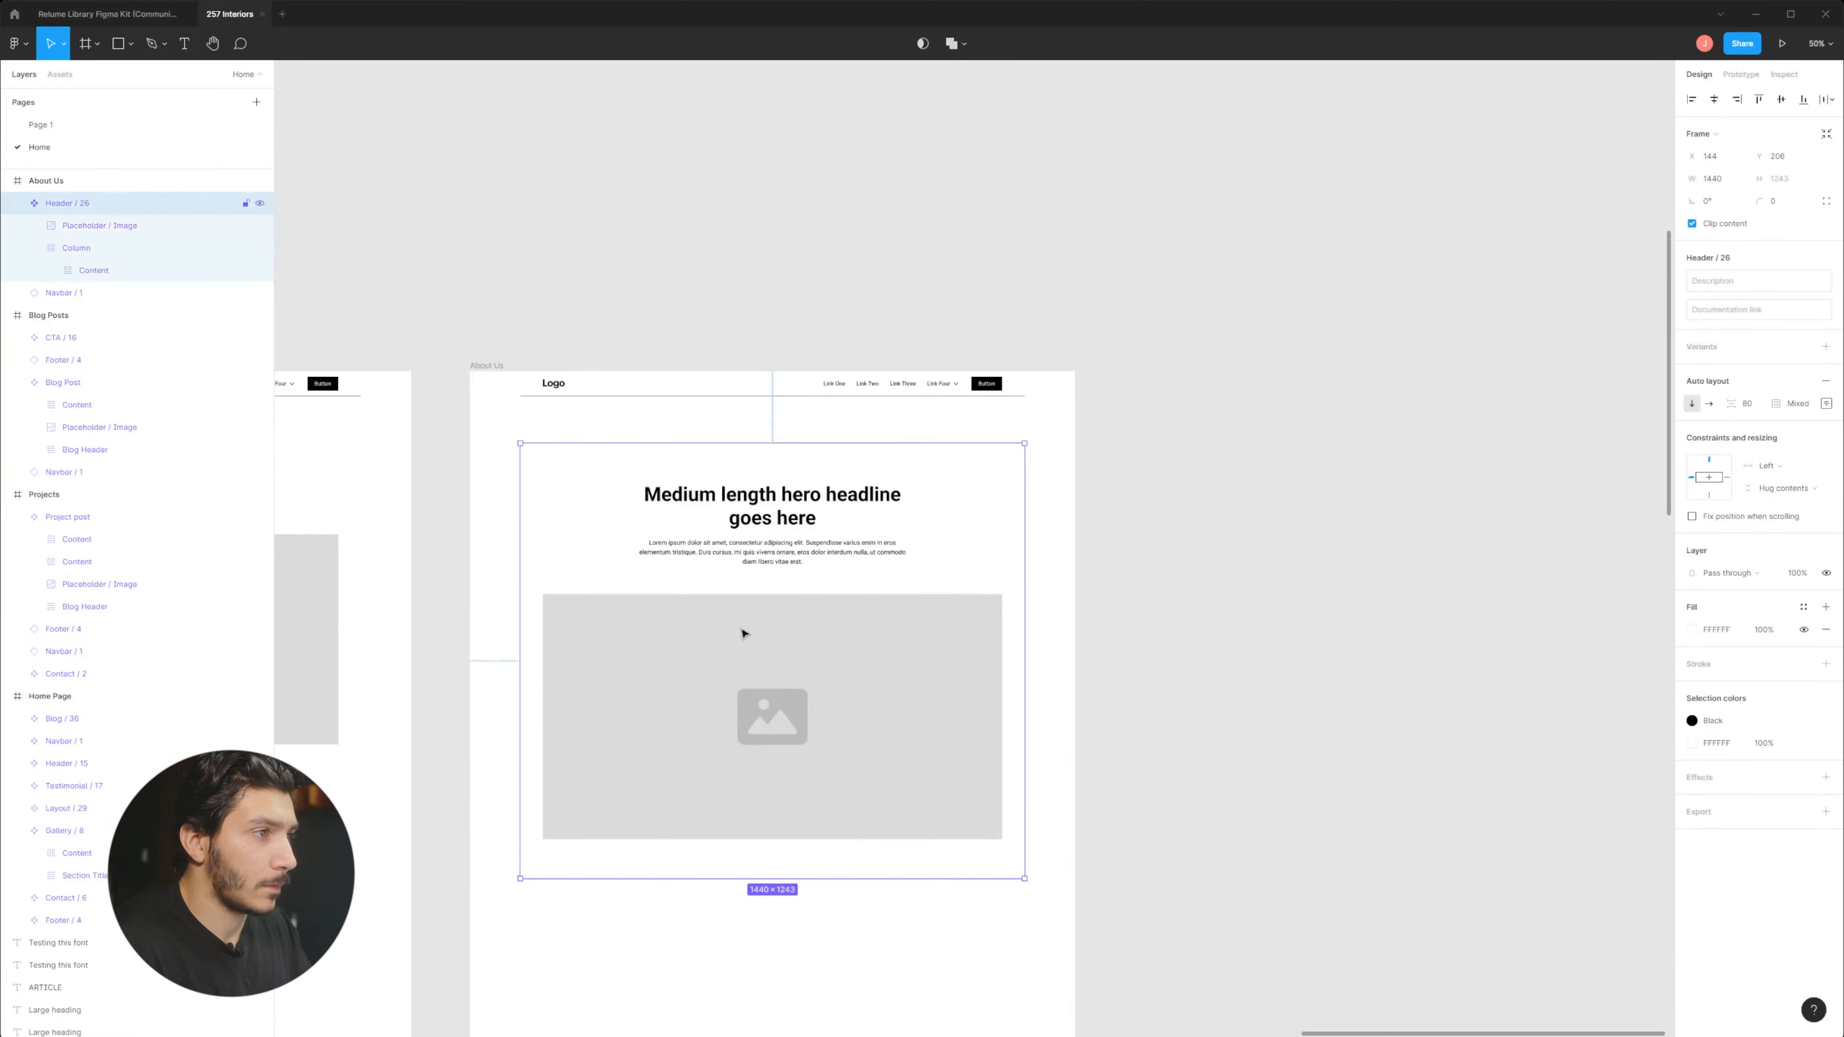
{"action": "left_click_drag", "start_coordinate": [741, 630], "coordinate": [741, 586]}
{"action": "left_click", "coordinate": [1399, 604]}
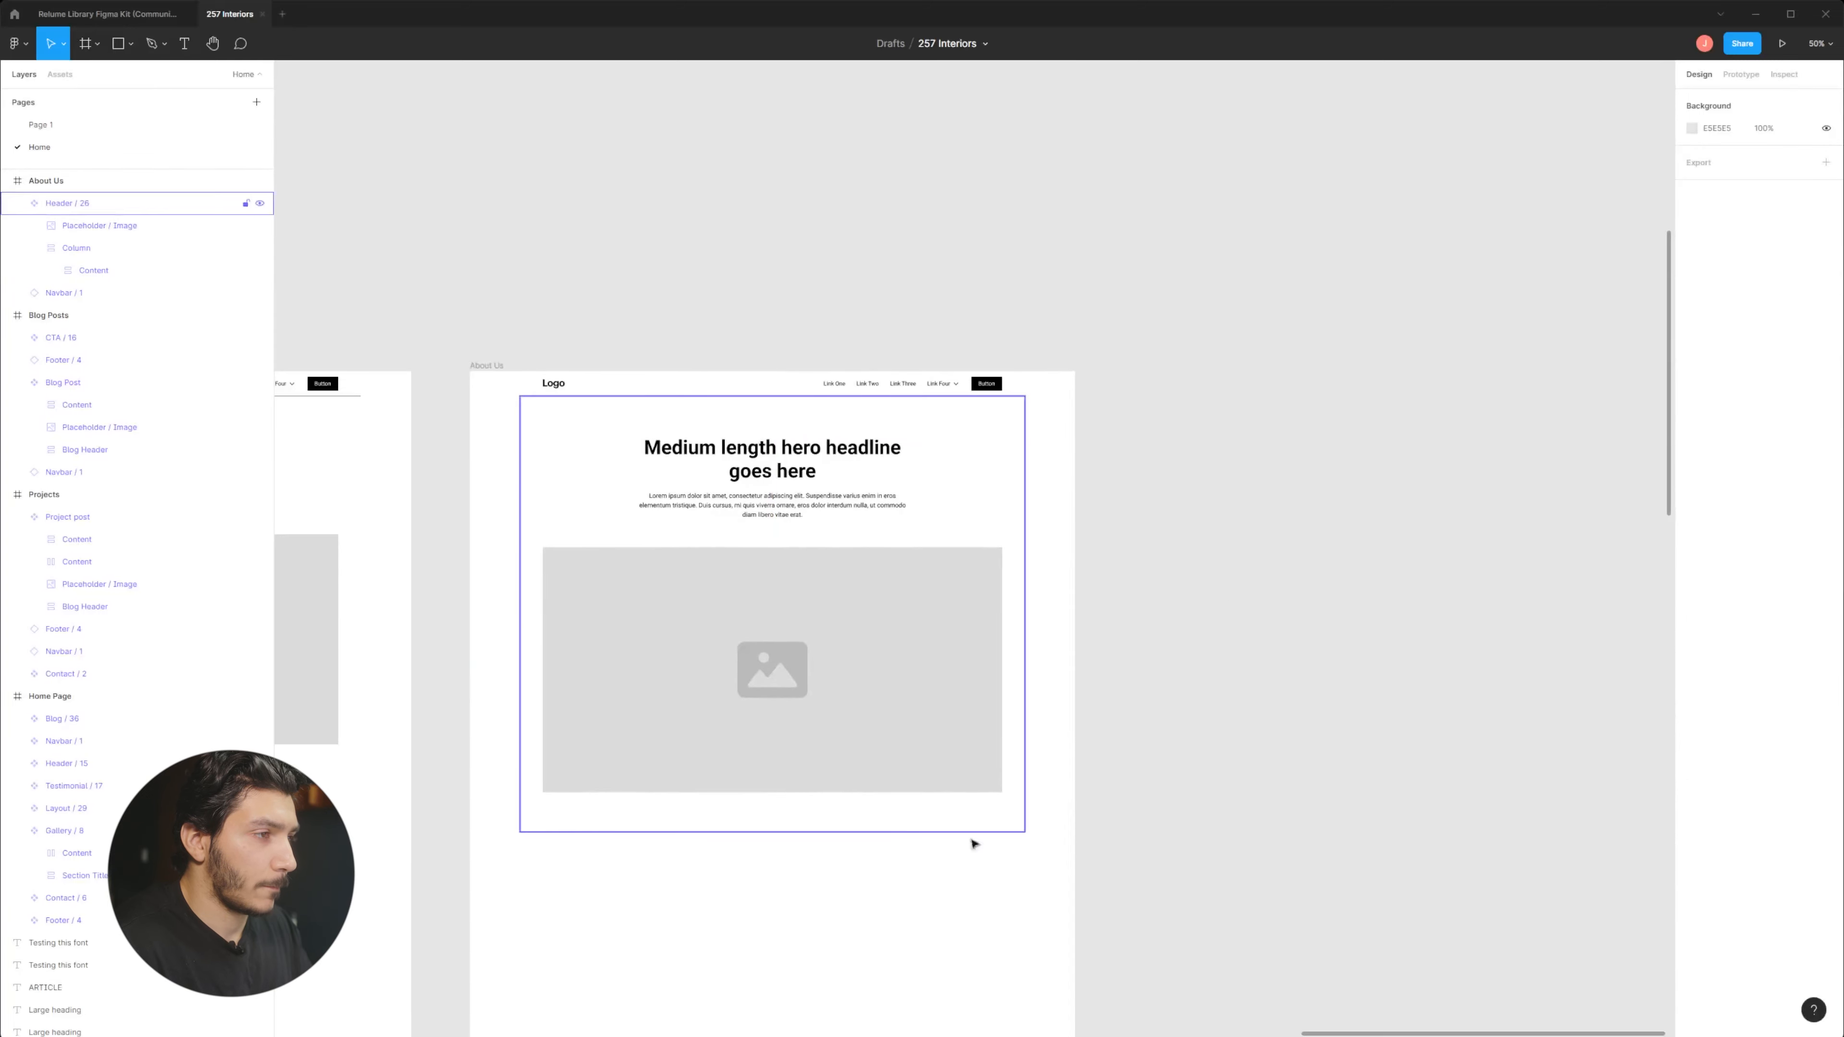
{"action": "left_click_drag", "start_coordinate": [974, 844], "coordinate": [1163, 405]}
Switch to the Relume Library Figma Kit file and look through the Hero Headers for another About Us section.
{"action": "left_click", "coordinate": [107, 14]}
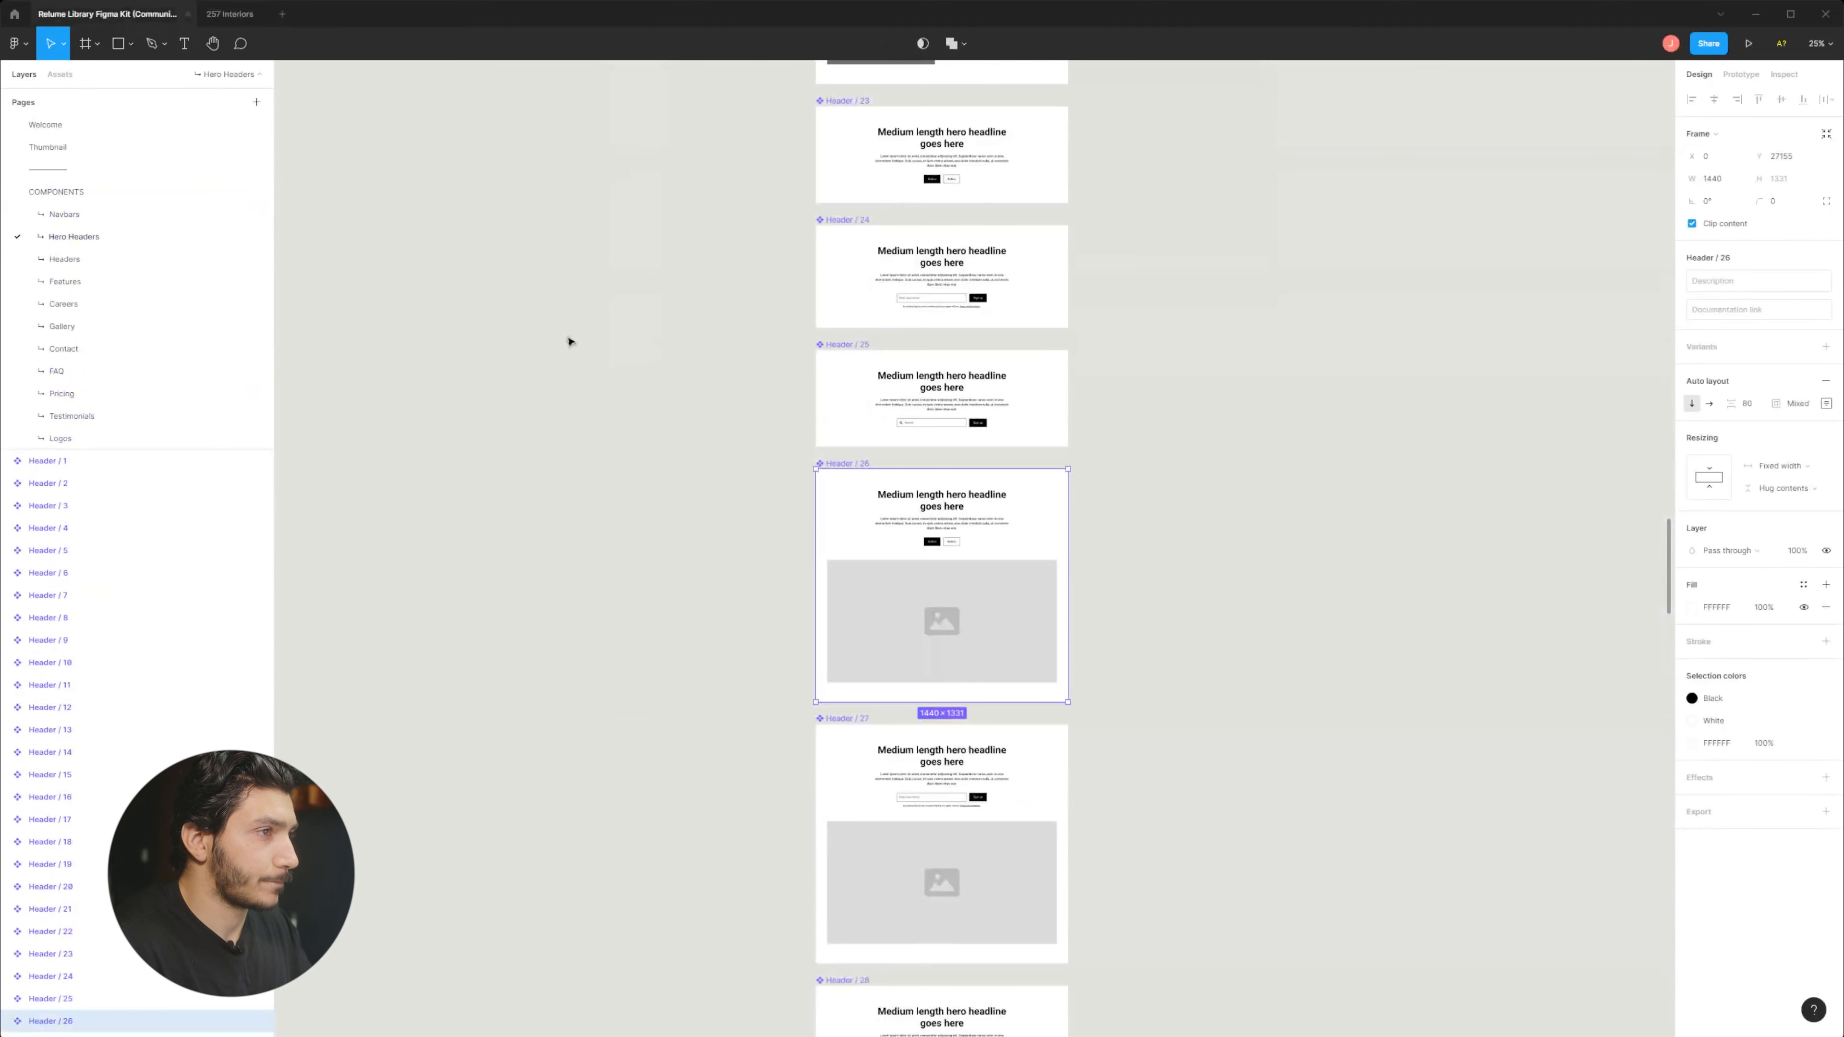
{"action": "scroll", "coordinate": [1033, 799], "scroll_direction": "down", "scroll_amount": 5}
{"action": "scroll", "coordinate": [626, 581], "scroll_direction": "down", "scroll_amount": 8}
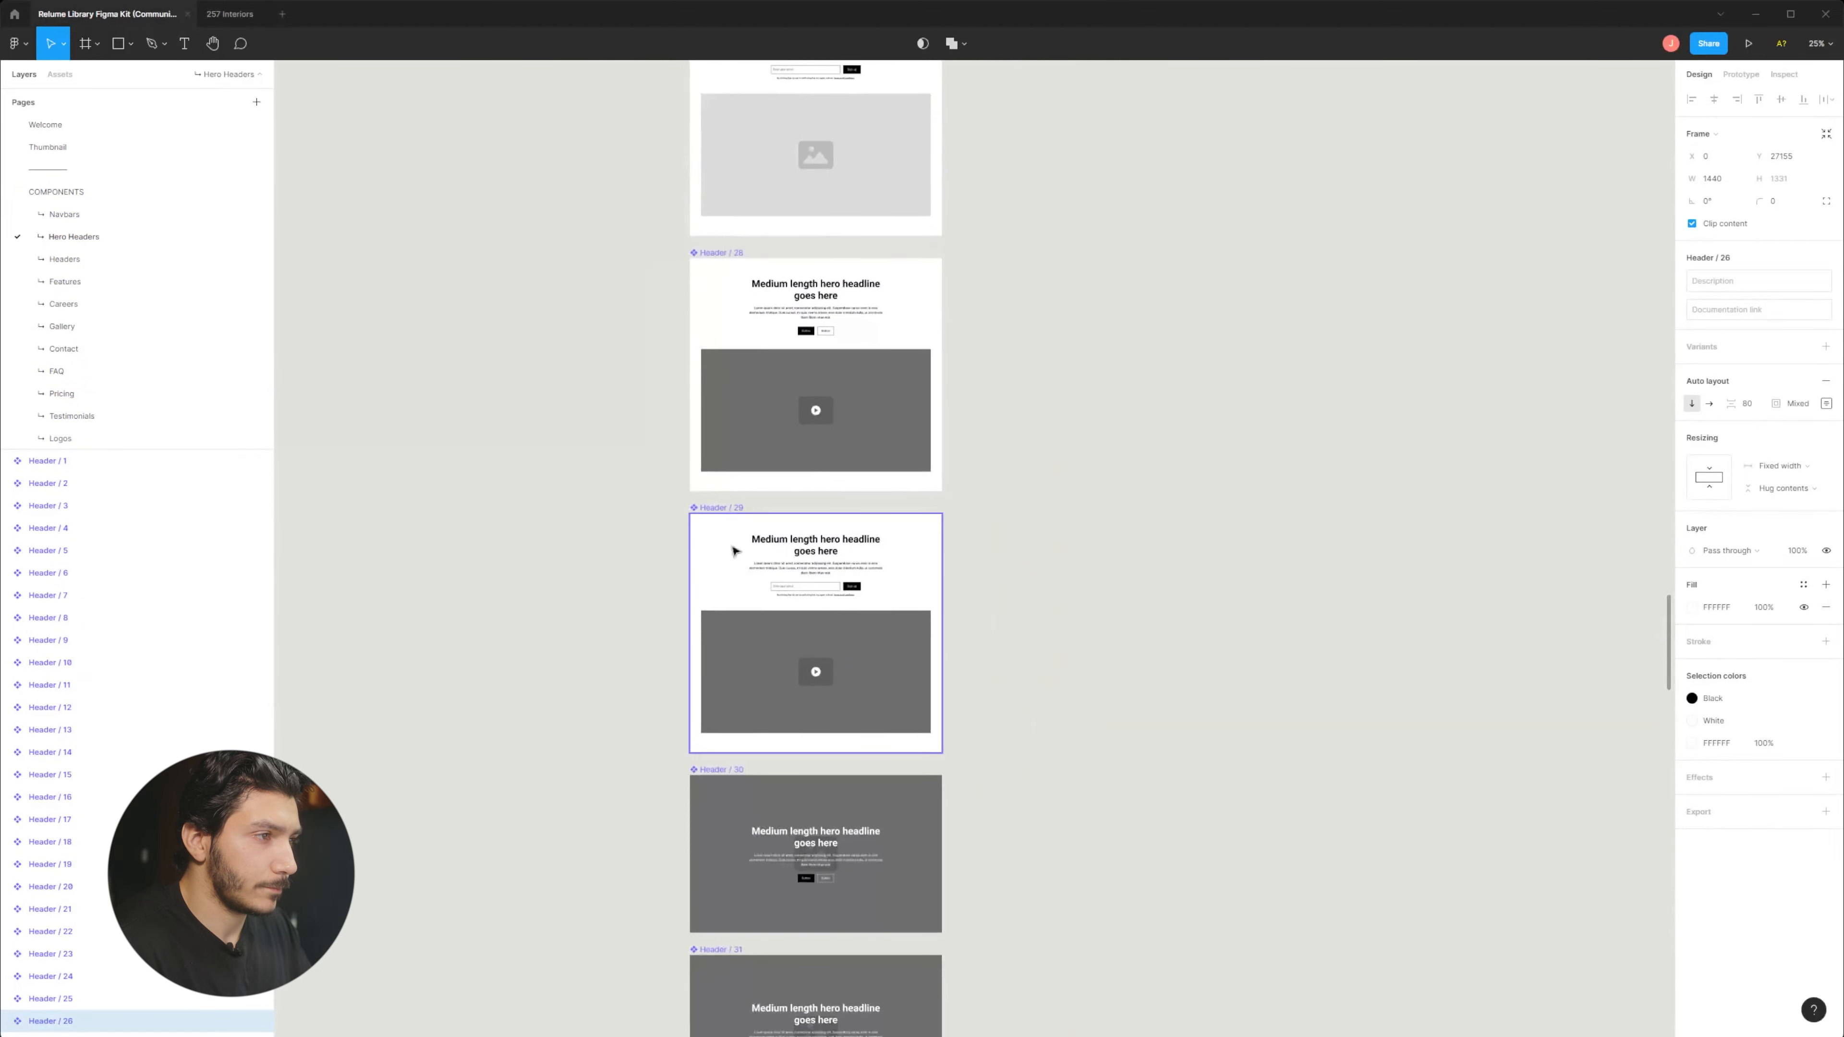
{"action": "scroll", "coordinate": [844, 415], "scroll_direction": "up", "scroll_amount": 10}
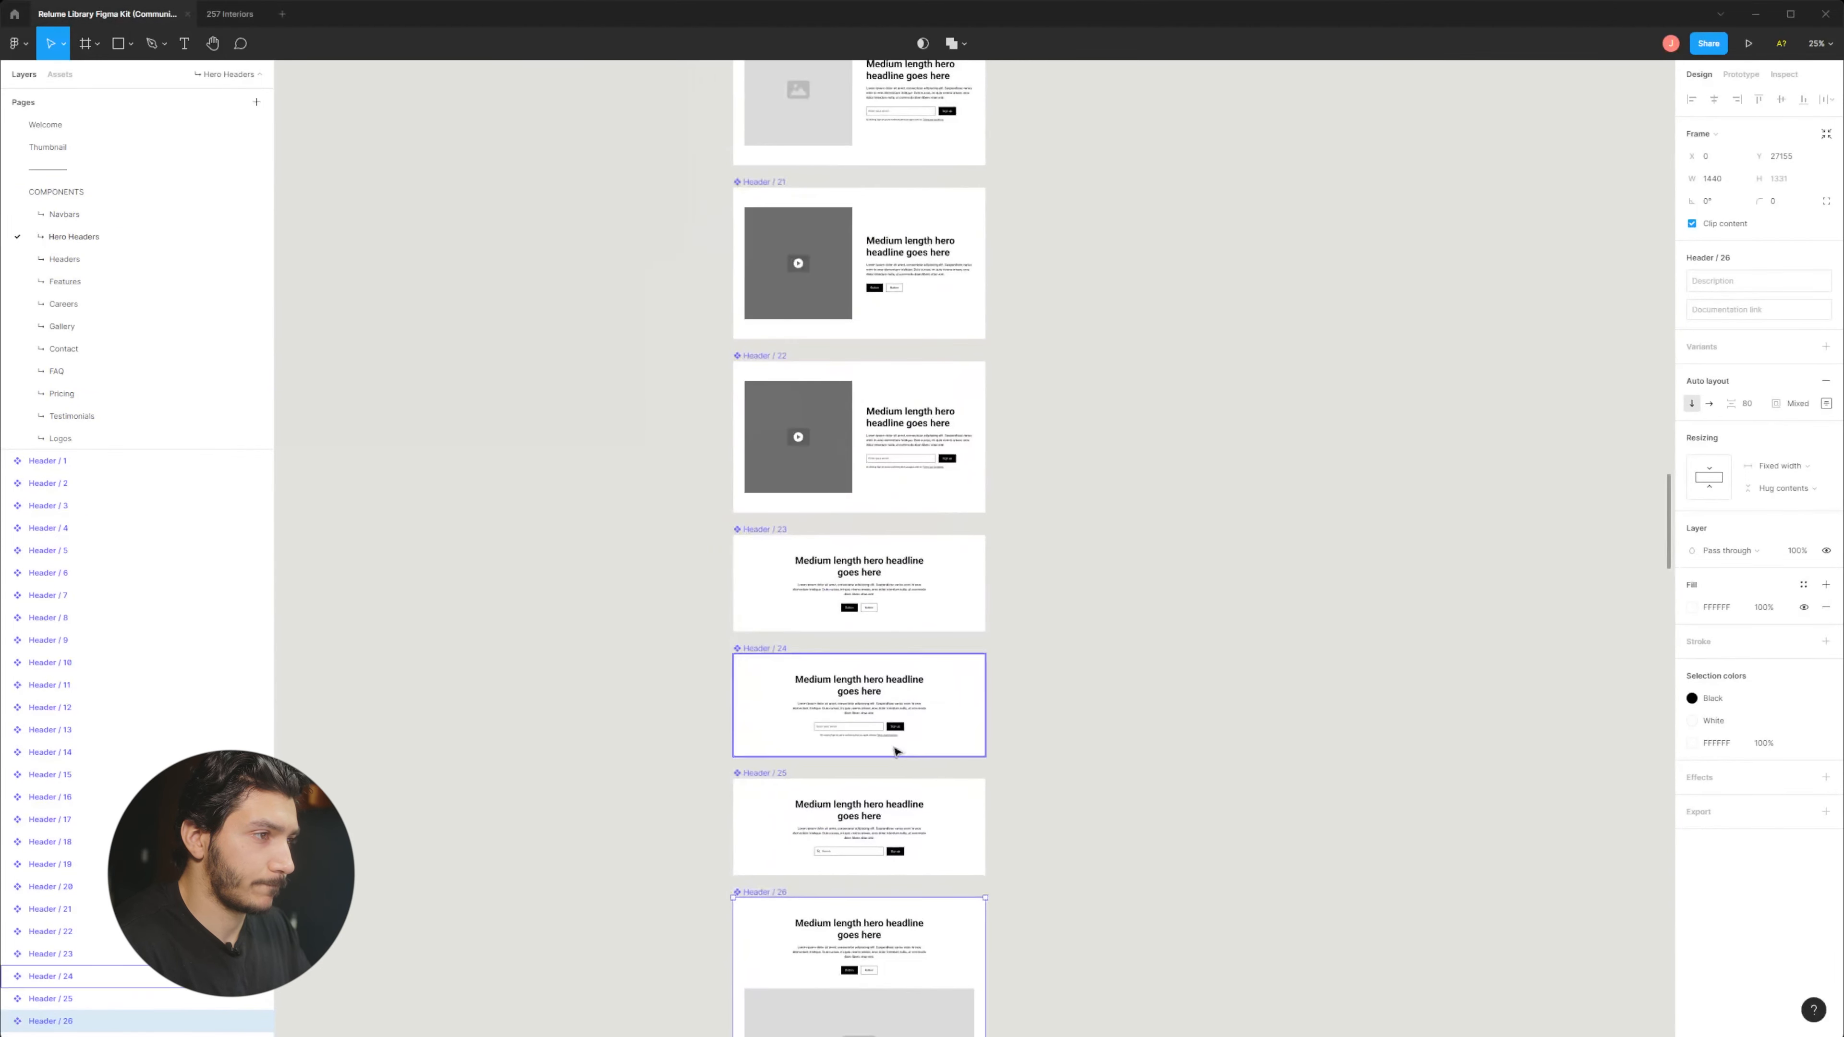
{"action": "left_click", "coordinate": [957, 605]}
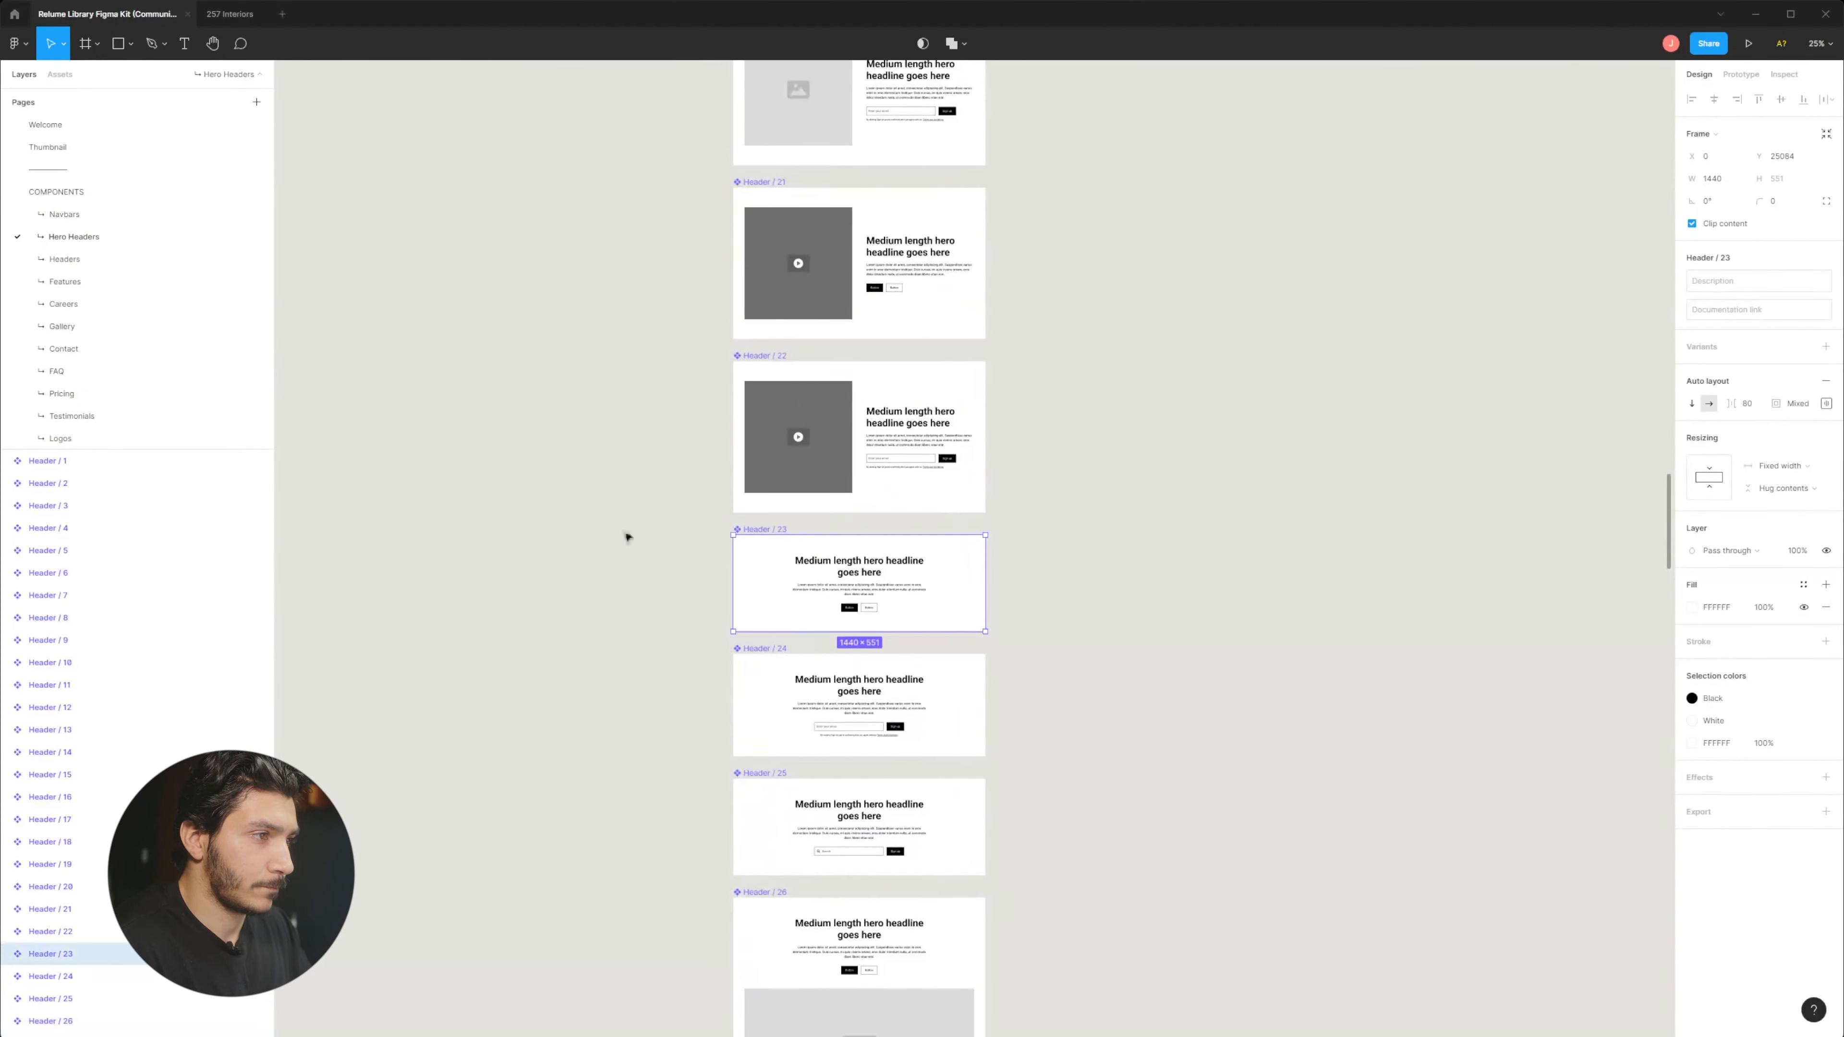
{"action": "scroll", "coordinate": [638, 541], "scroll_direction": "up", "scroll_amount": 5}
Copy Layout / 121 from the library's Features page into the About Us frame, directly beneath Header / 26.
{"action": "left_click", "coordinate": [959, 799]}
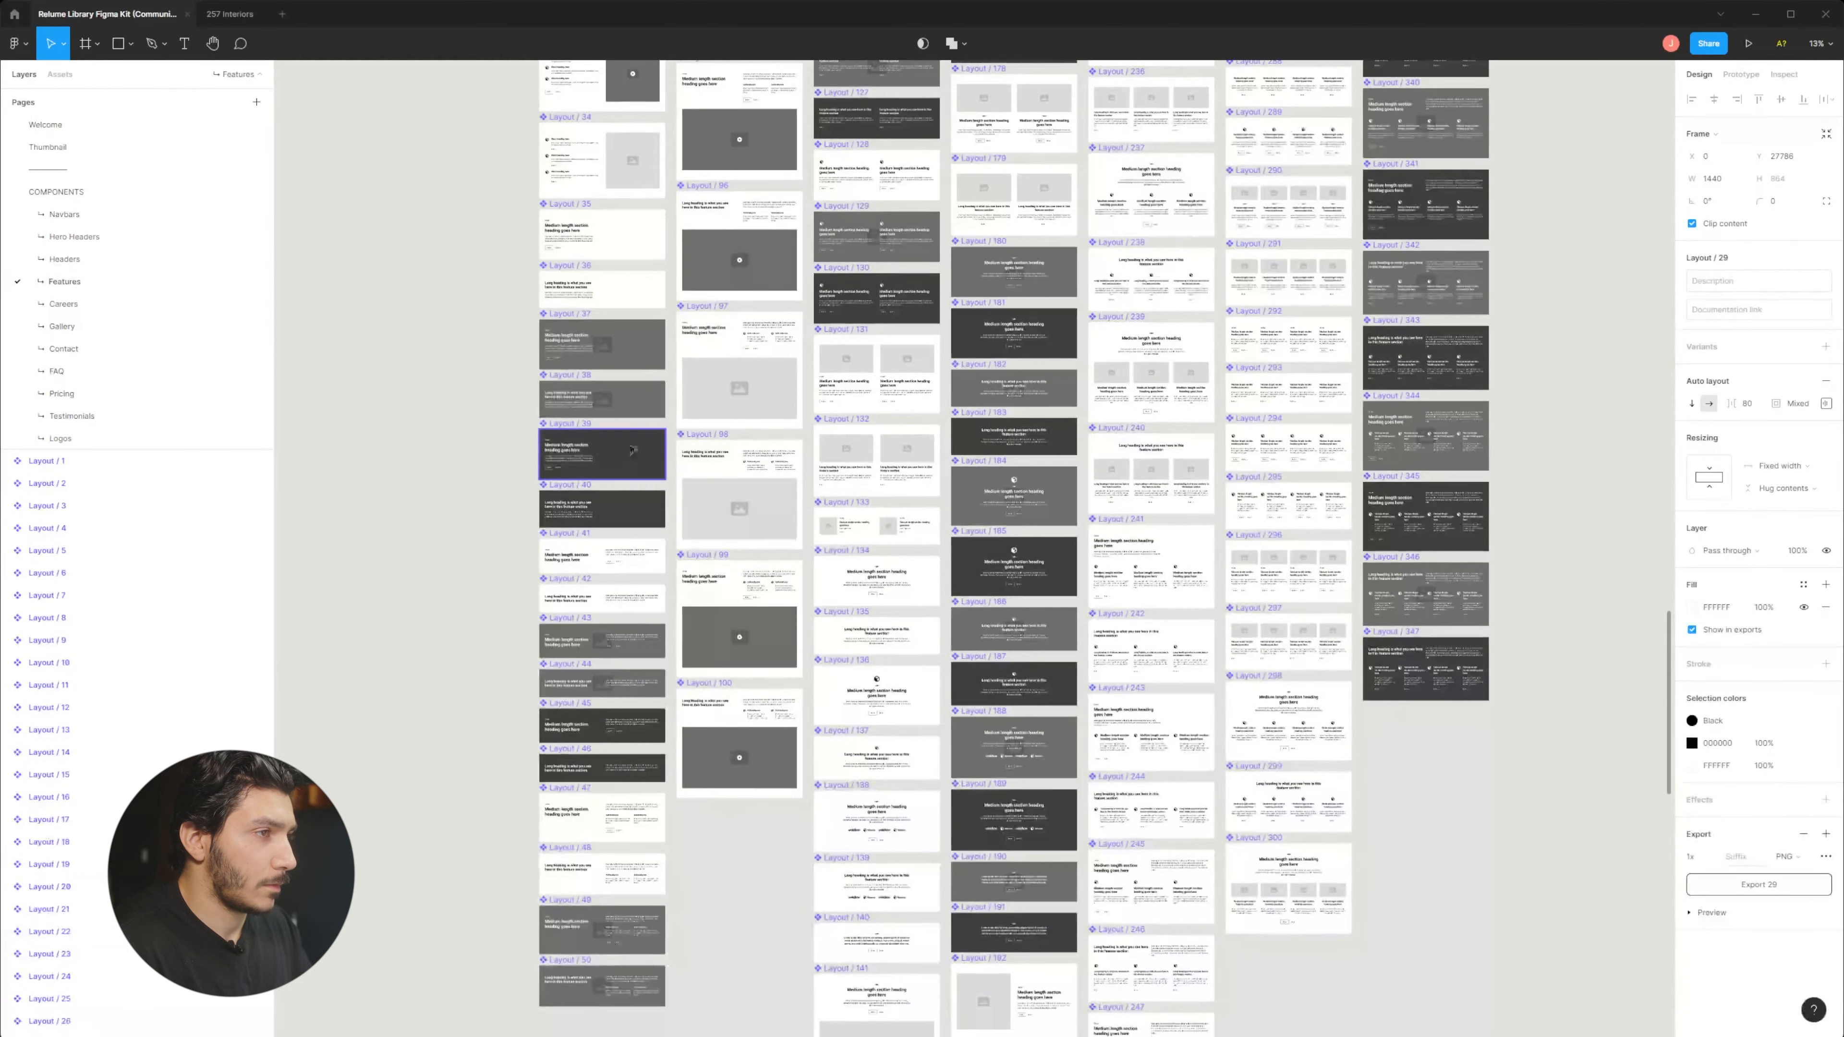
{"action": "left_click_drag", "start_coordinate": [1059, 440], "coordinate": [860, 642]}
{"action": "left_click_drag", "start_coordinate": [994, 333], "coordinate": [1116, 628]}
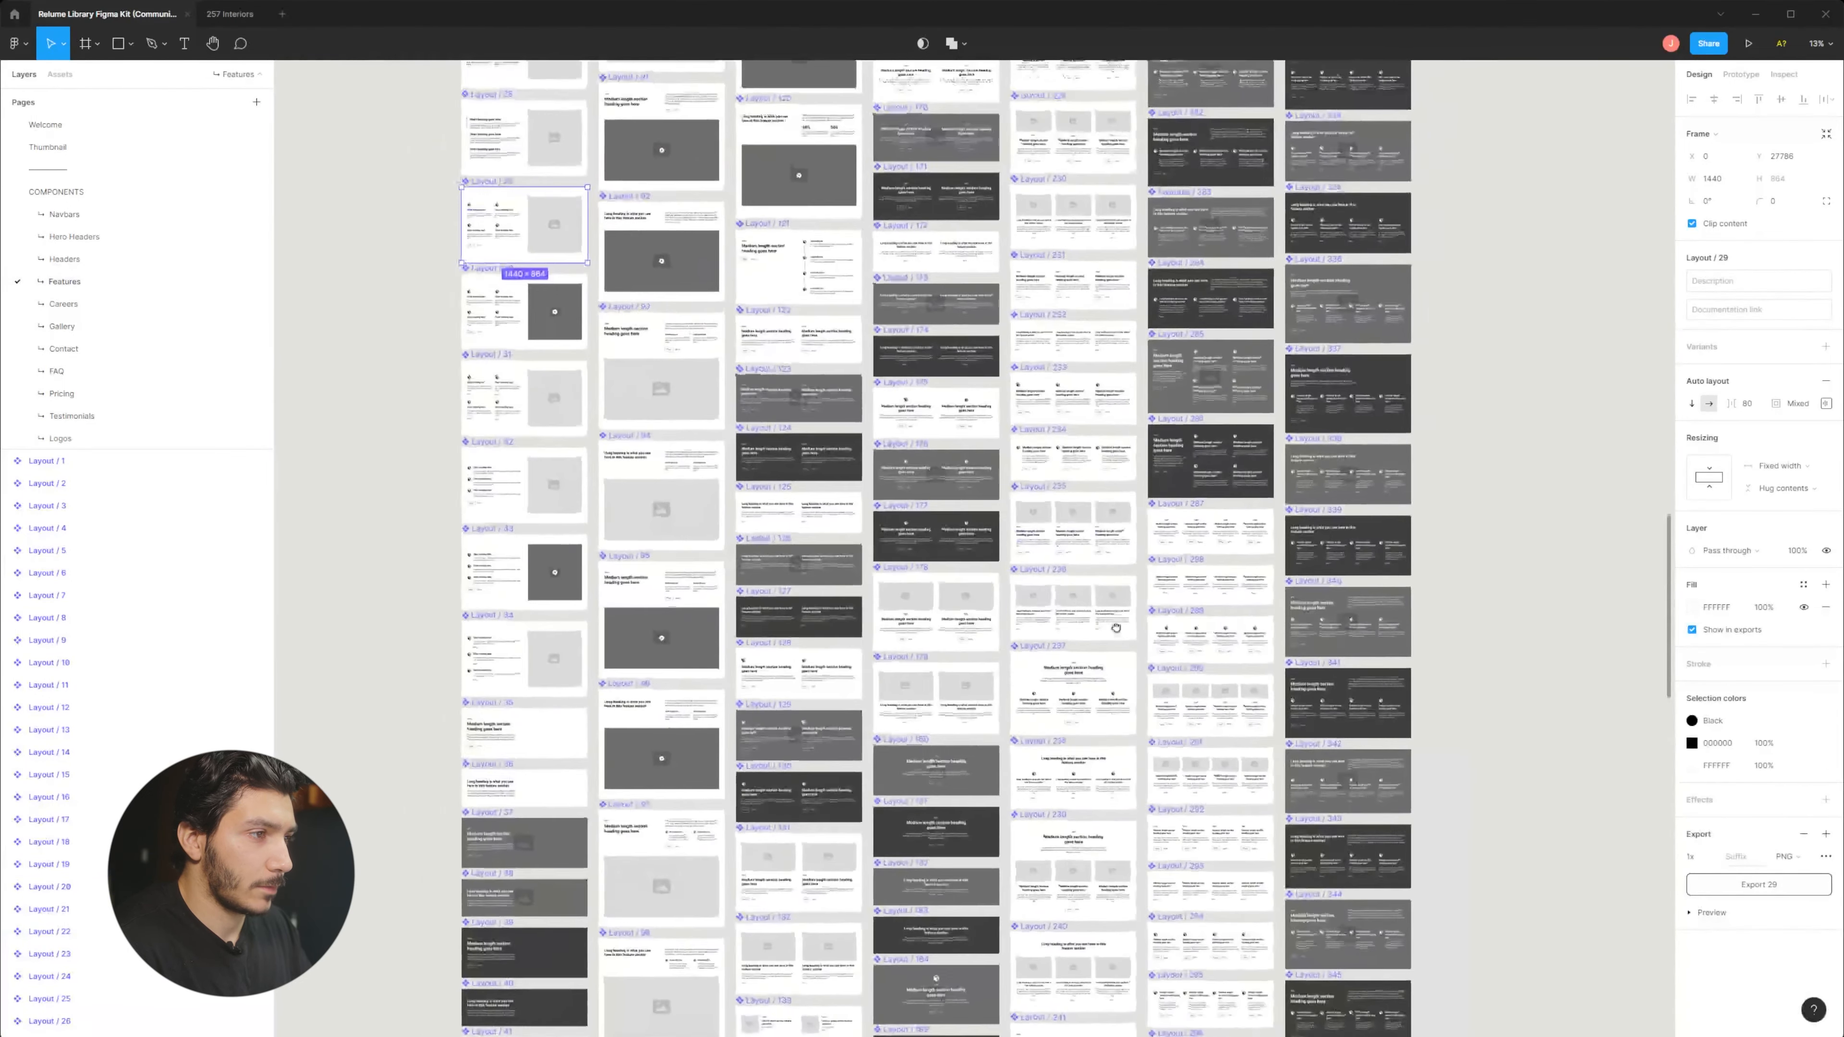
{"action": "left_click_drag", "start_coordinate": [592, 422], "coordinate": [670, 629]}
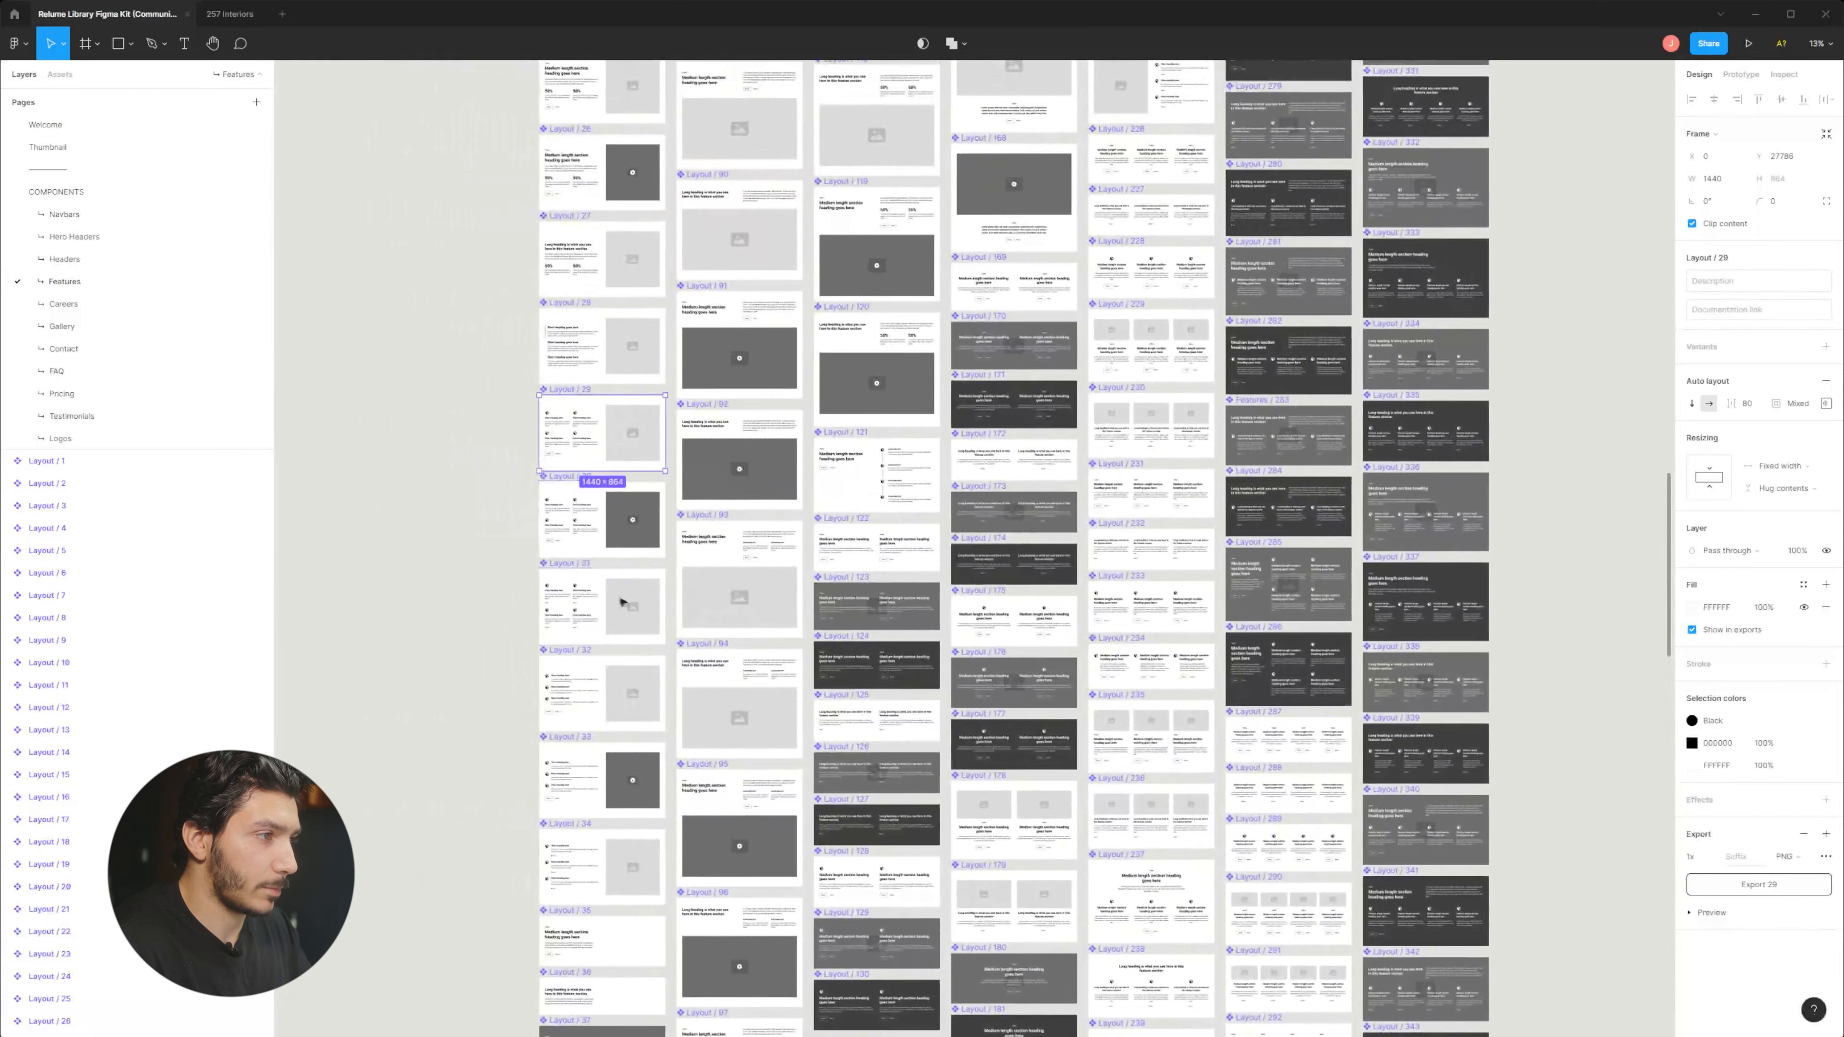
{"action": "left_click_drag", "start_coordinate": [828, 476], "coordinate": [787, 539]}
{"action": "left_click", "coordinate": [815, 677]}
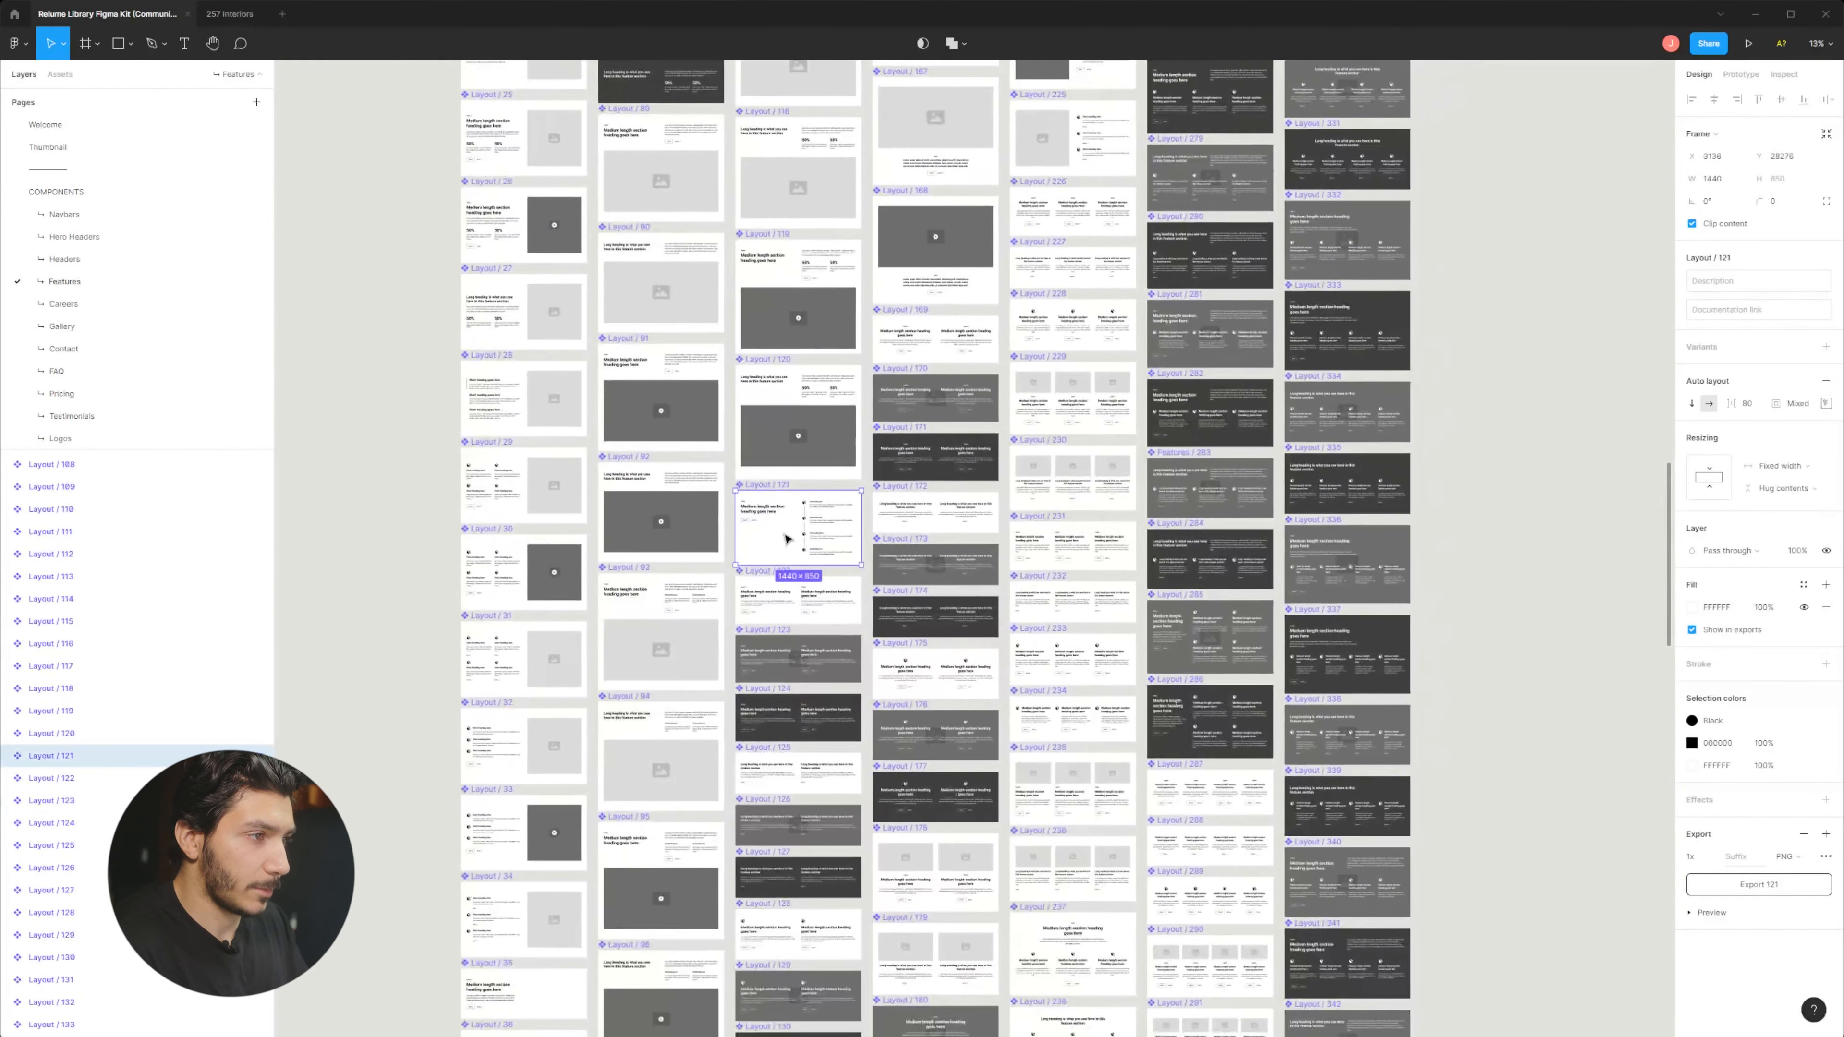
{"action": "key", "text": "ctrl+c"}
{"action": "key", "text": "ctrl+Tab"}
{"action": "key", "text": "ctrl+v"}
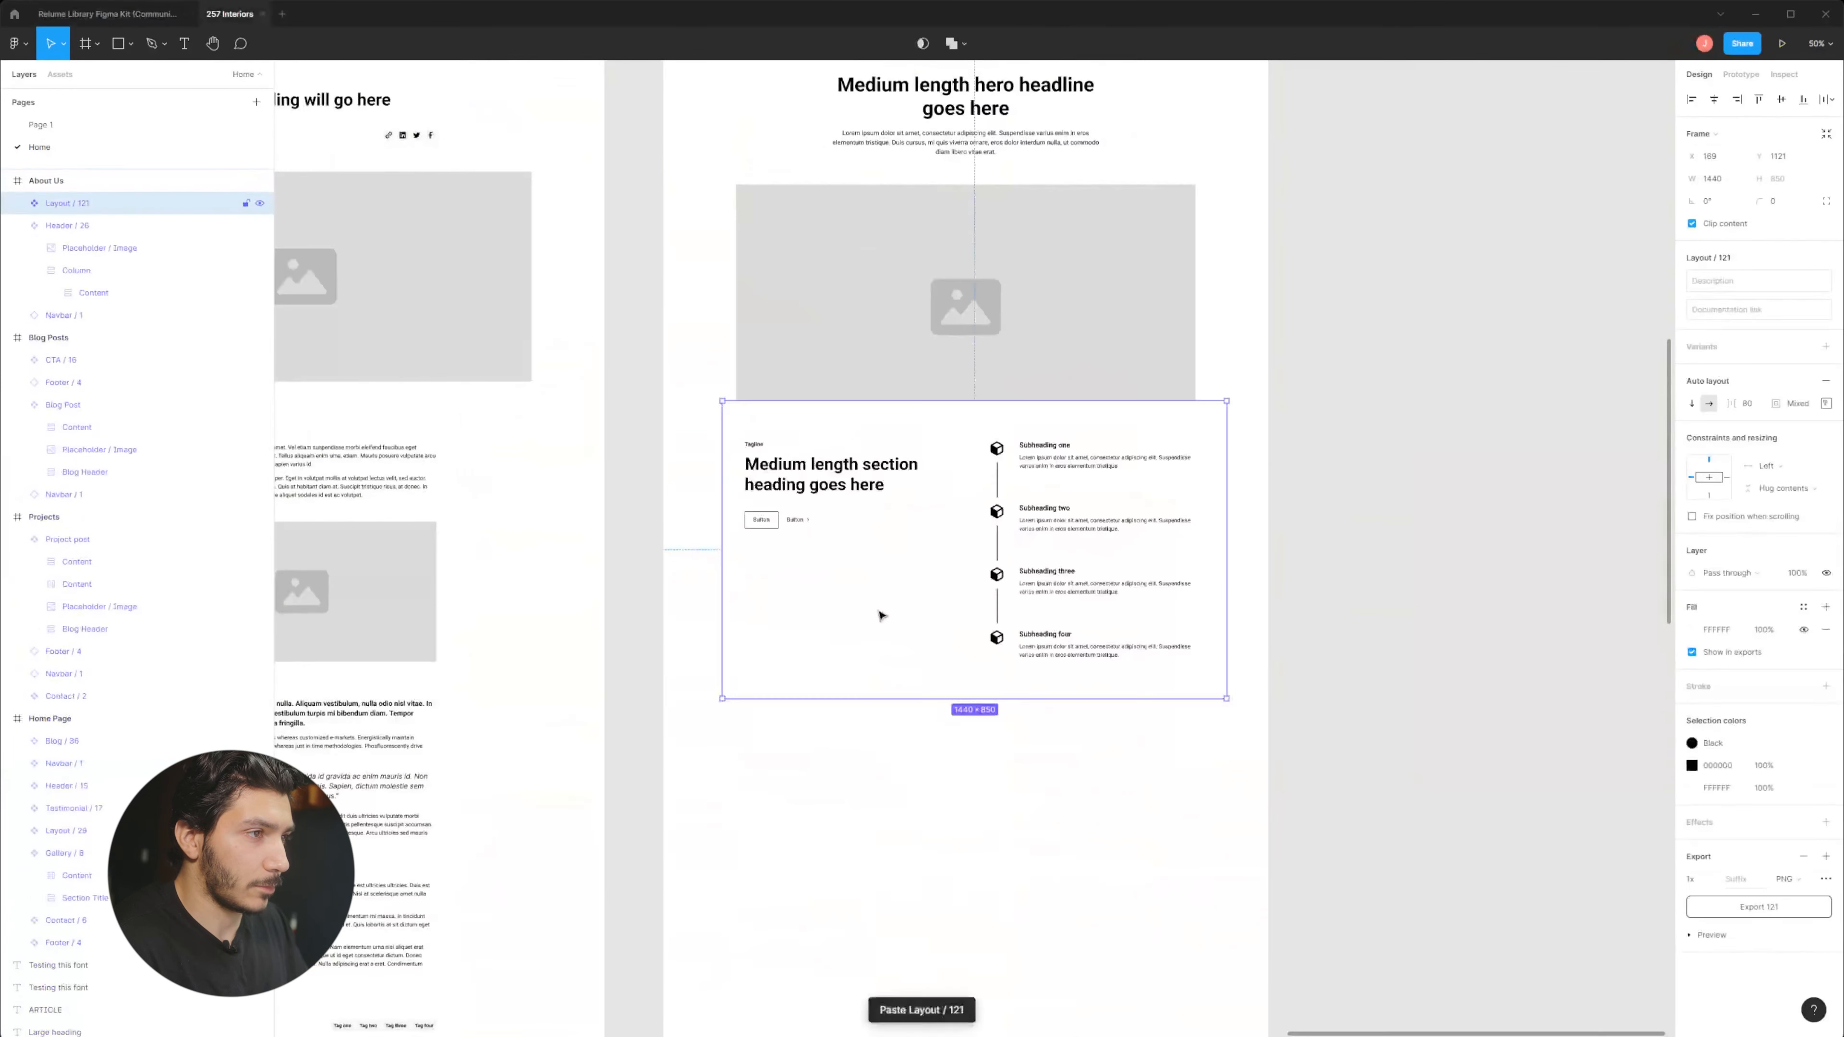
{"action": "left_click_drag", "start_coordinate": [911, 634], "coordinate": [888, 575]}
Return to the library's Features page and look through its layouts for a further About Us section.
{"action": "key", "text": "ctrl+Tab"}
{"action": "scroll", "coordinate": [816, 826], "scroll_direction": "up", "scroll_amount": 10}
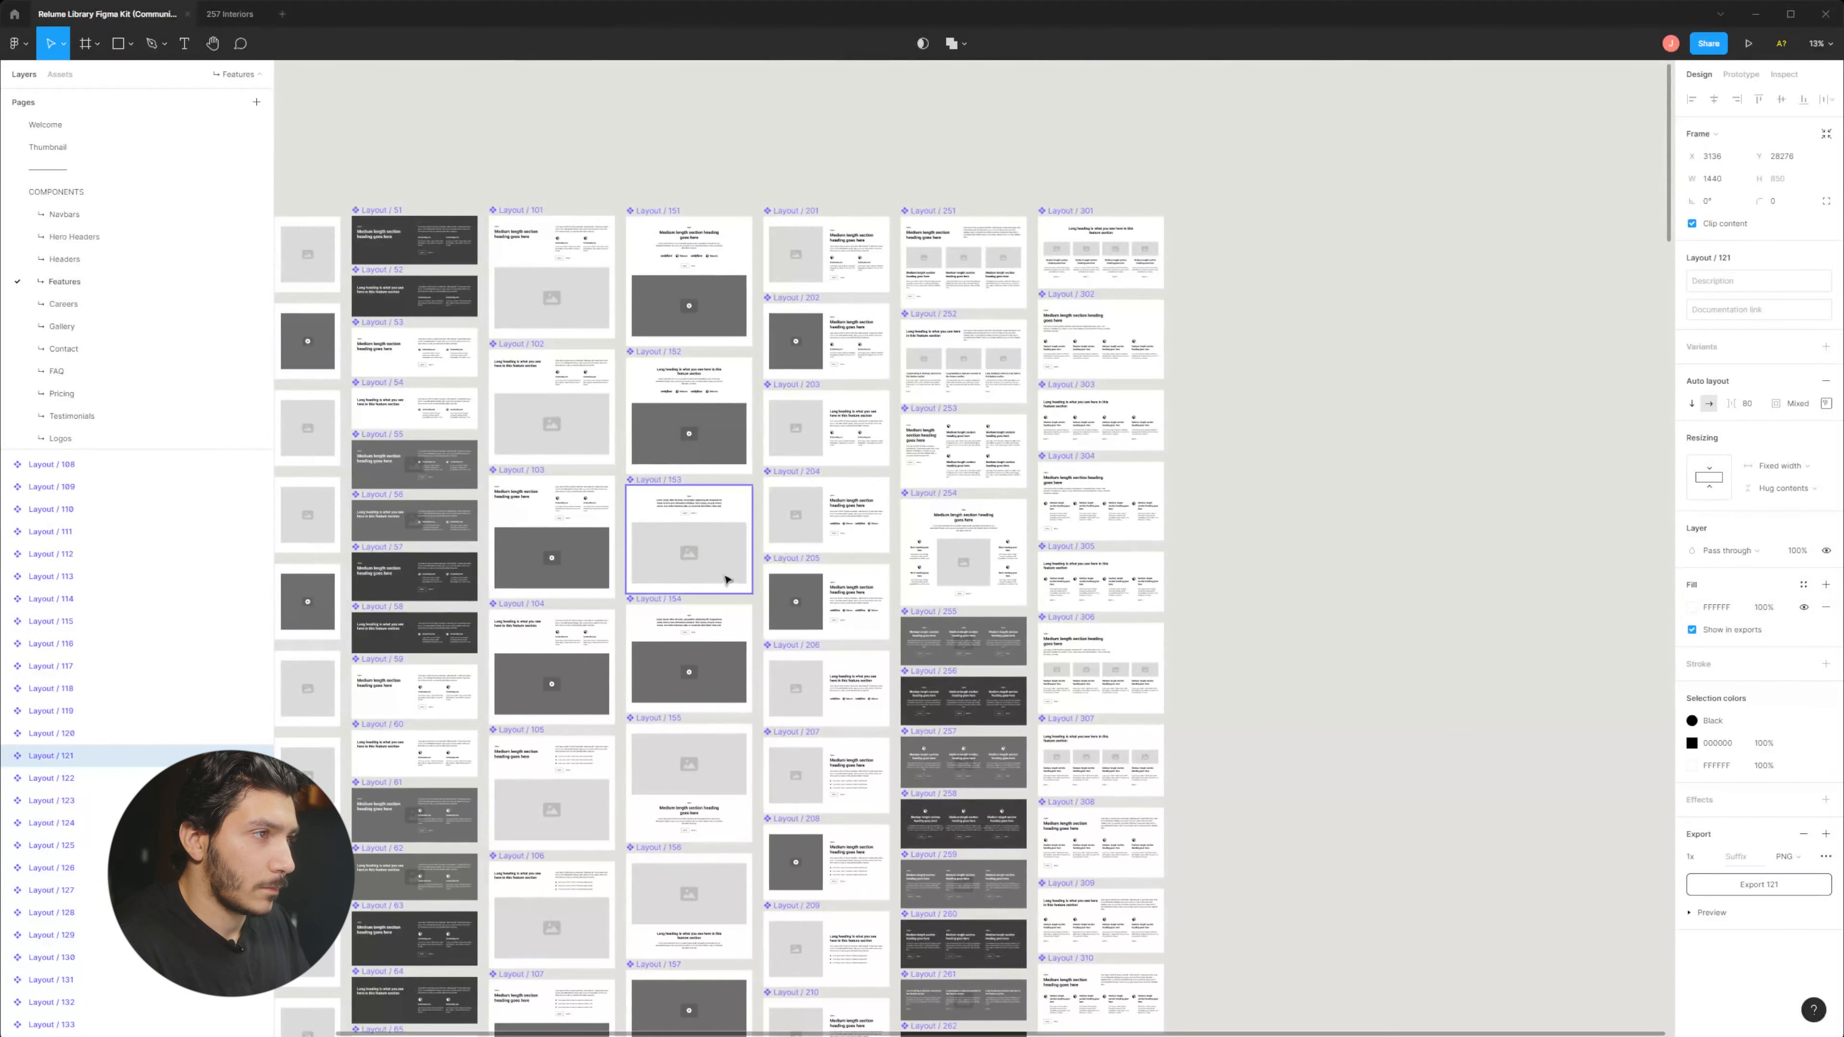
{"action": "left_click", "coordinate": [1095, 367]}
{"action": "scroll", "coordinate": [1095, 379], "scroll_direction": "down", "scroll_amount": 10}
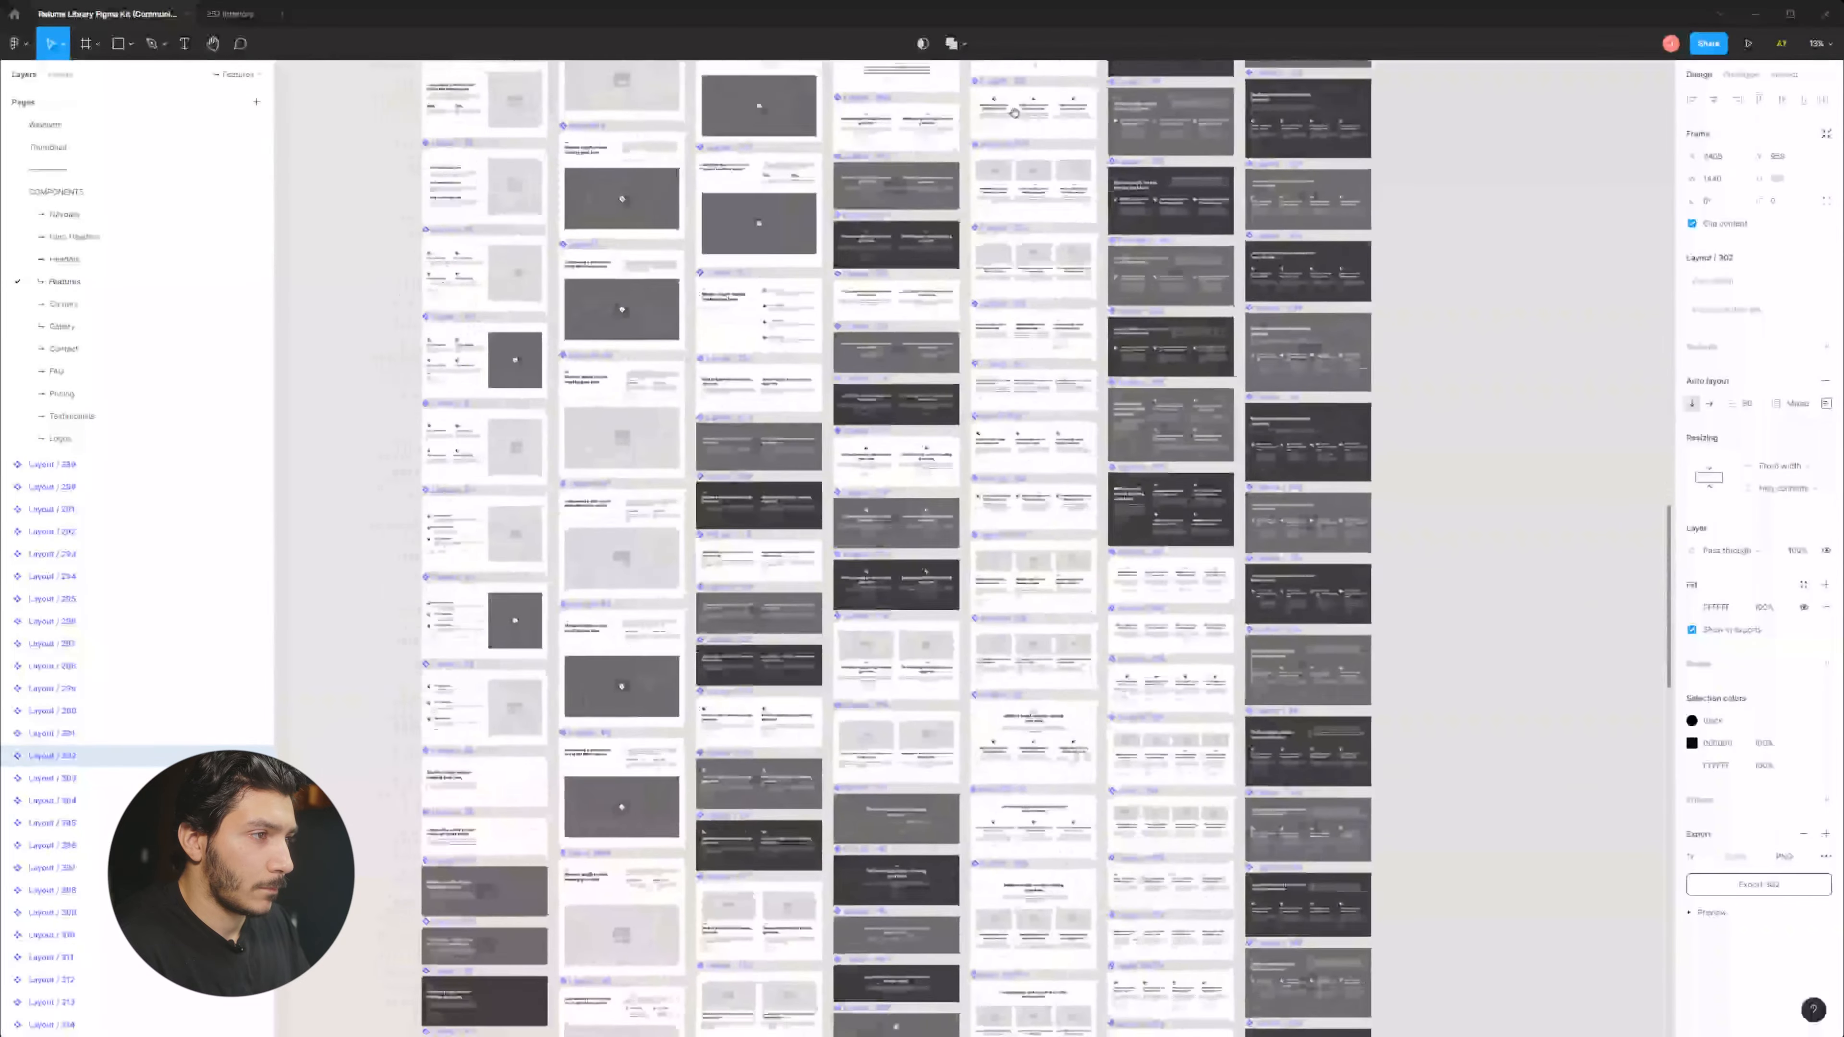
{"action": "scroll", "coordinate": [1051, 433], "scroll_direction": "down", "scroll_amount": 5}
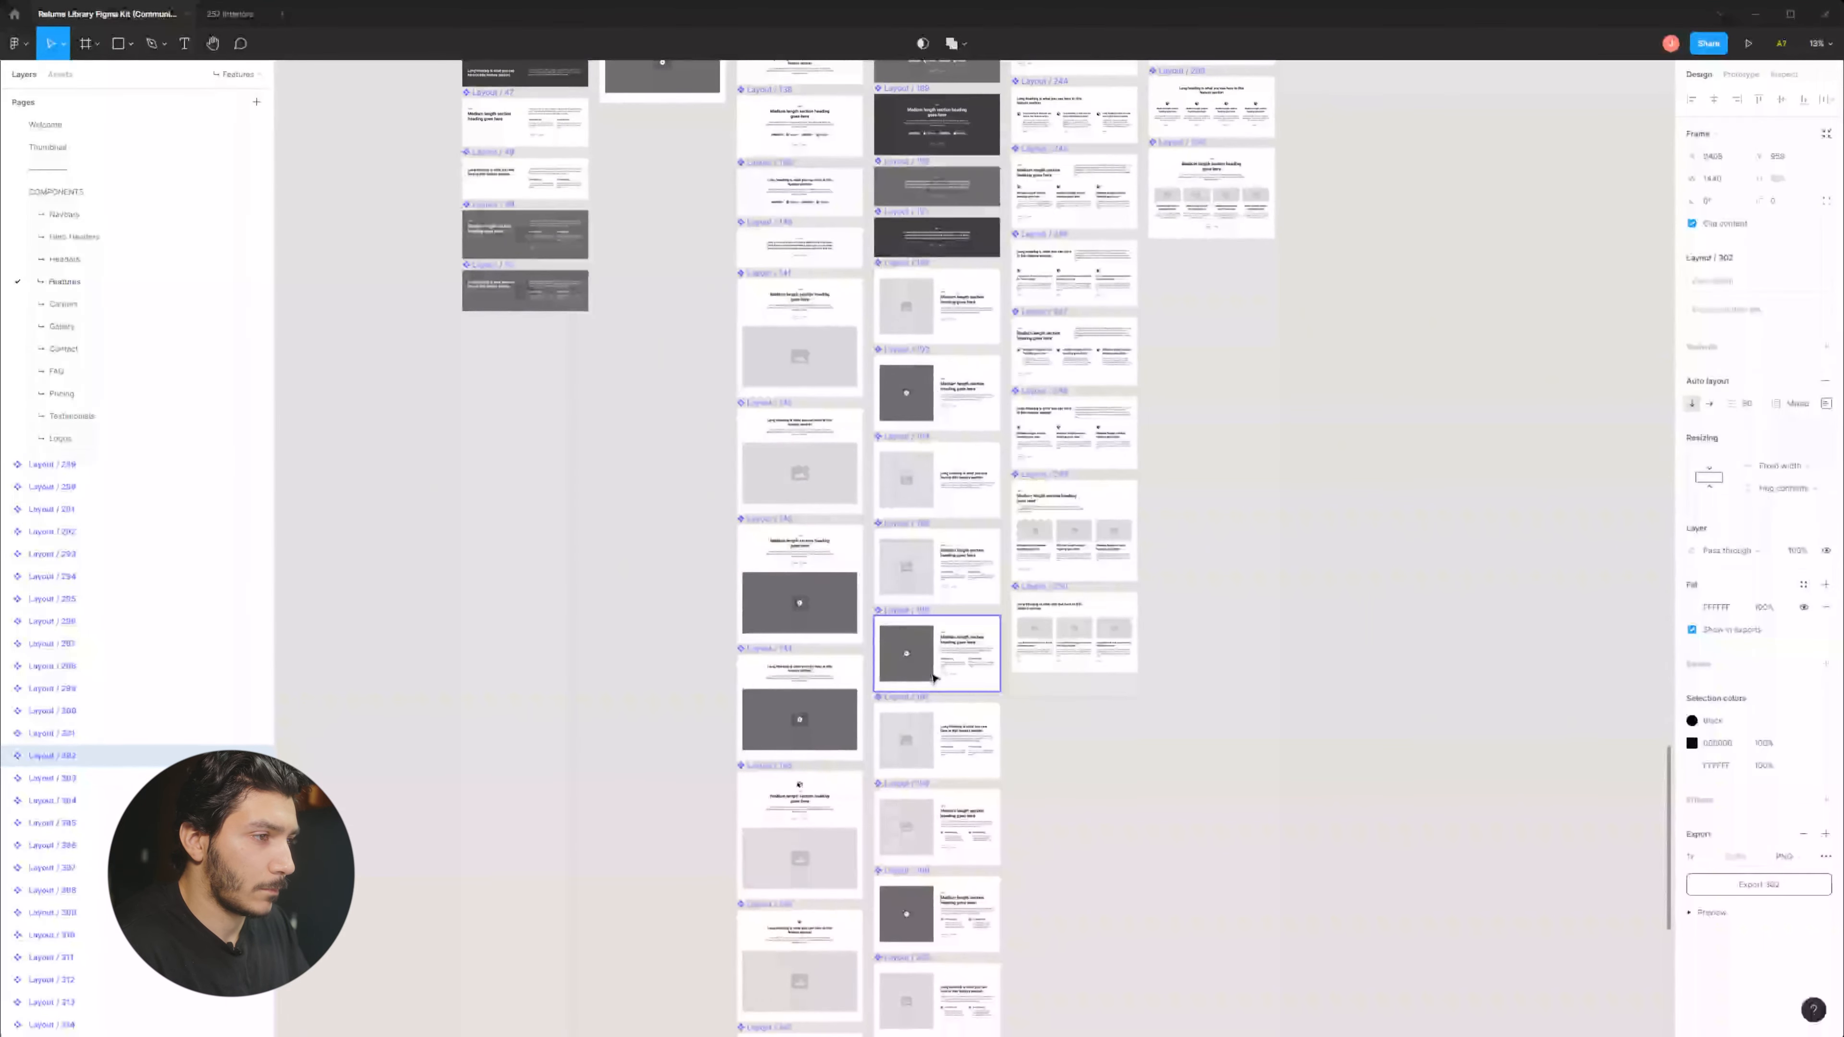
{"action": "scroll", "coordinate": [931, 668], "scroll_direction": "down", "scroll_amount": 10}
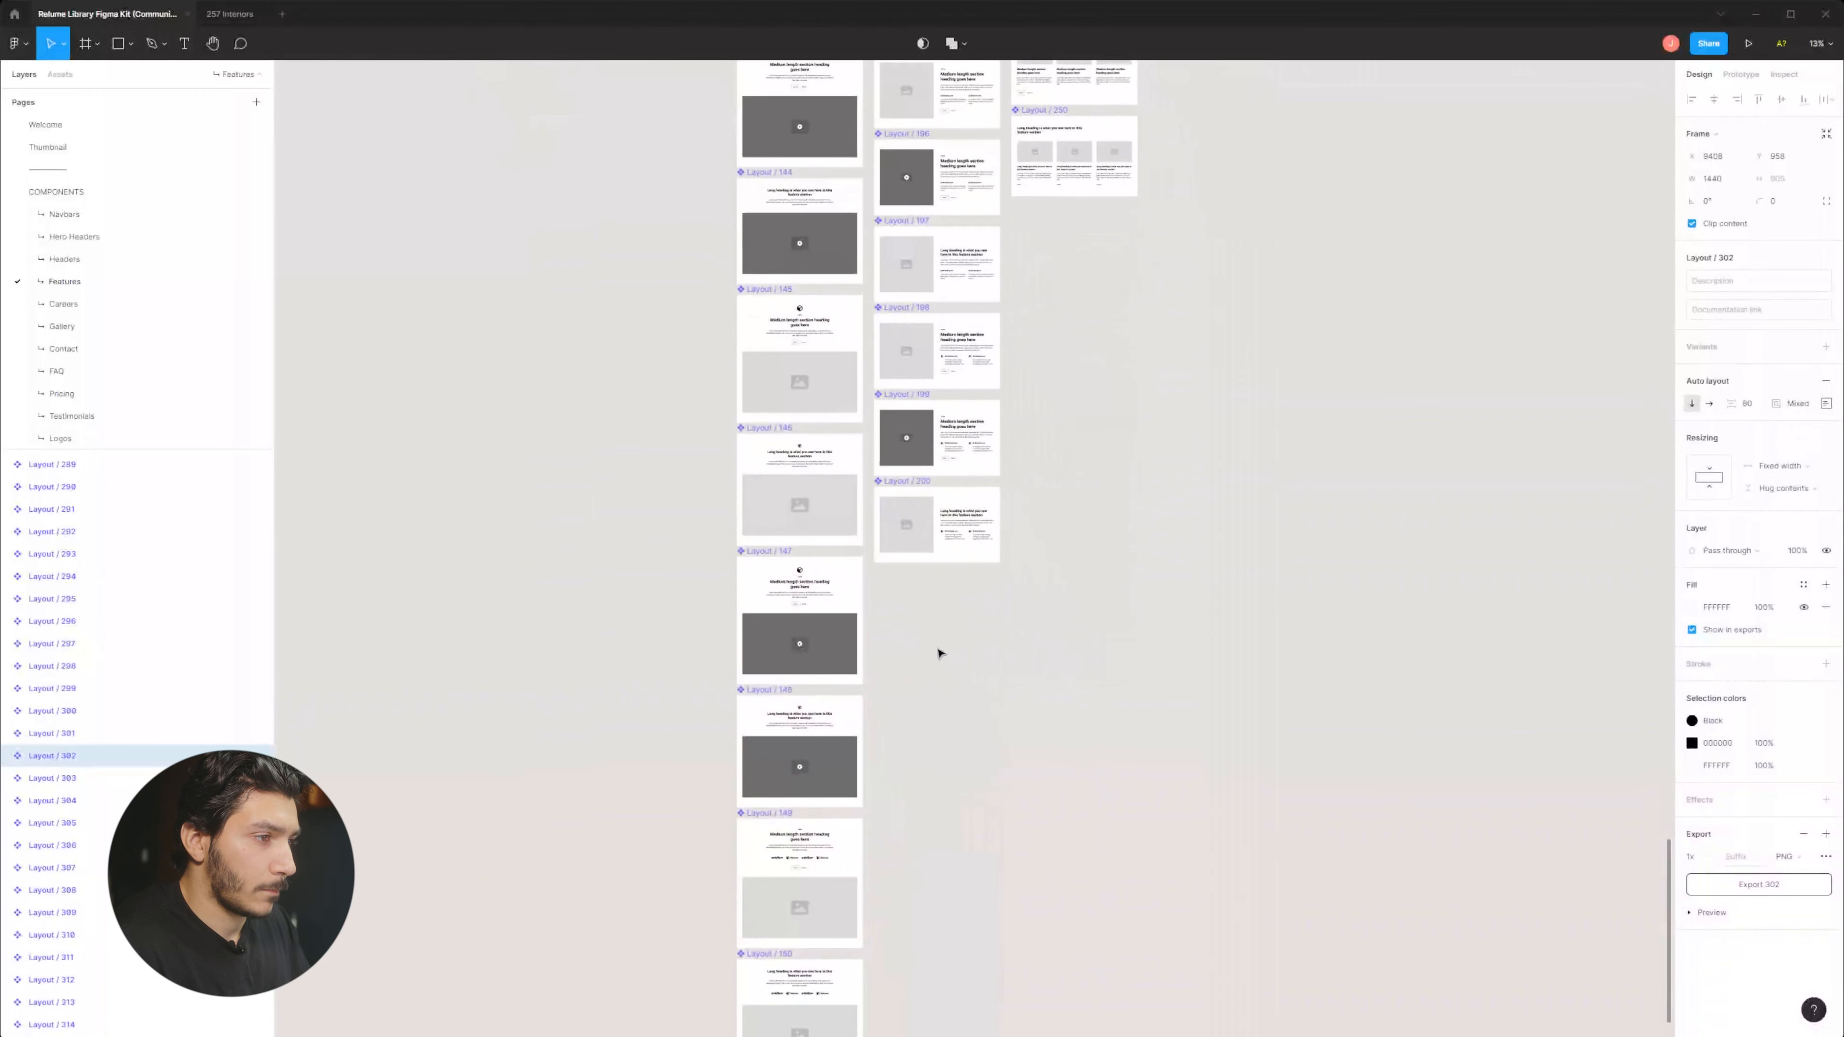
{"action": "mouse_move", "coordinate": [958, 644]}
{"action": "left_mouse_down"}
{"action": "mouse_move", "coordinate": [970, 178]}
{"action": "mouse_move", "coordinate": [926, 657]}
{"action": "left_mouse_up"}
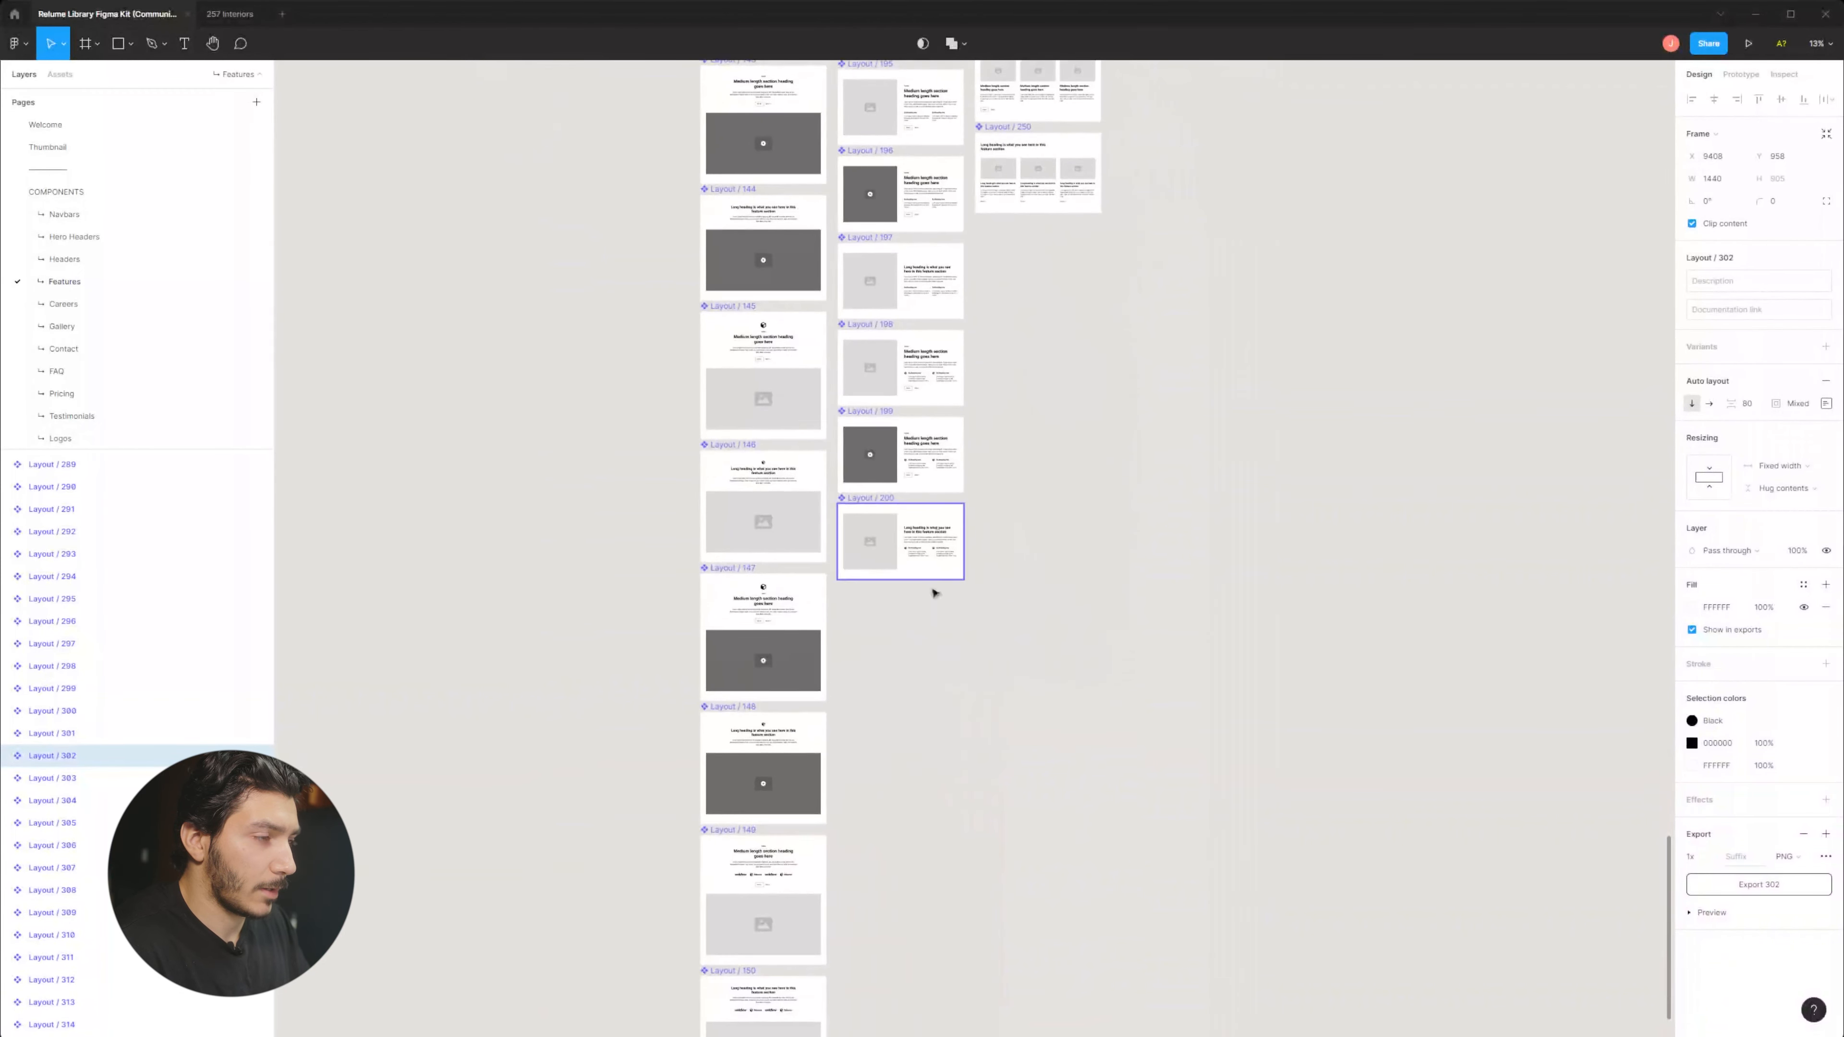
{"action": "scroll", "coordinate": [935, 593], "scroll_direction": "down", "scroll_amount": 7}
Copy Layout / 150 into the 257 Interiors About Us frame, aligning it at X 144 directly beneath Layout / 121.
{"action": "left_click", "coordinate": [842, 610]}
{"action": "key", "text": "ctrl+c"}
{"action": "left_click", "coordinate": [229, 14]}
{"action": "key", "text": "ctrl+v"}
{"action": "left_click_drag", "start_coordinate": [1072, 466], "coordinate": [1054, 469]}
{"action": "scroll", "coordinate": [1067, 425], "scroll_direction": "up", "scroll_amount": 5}
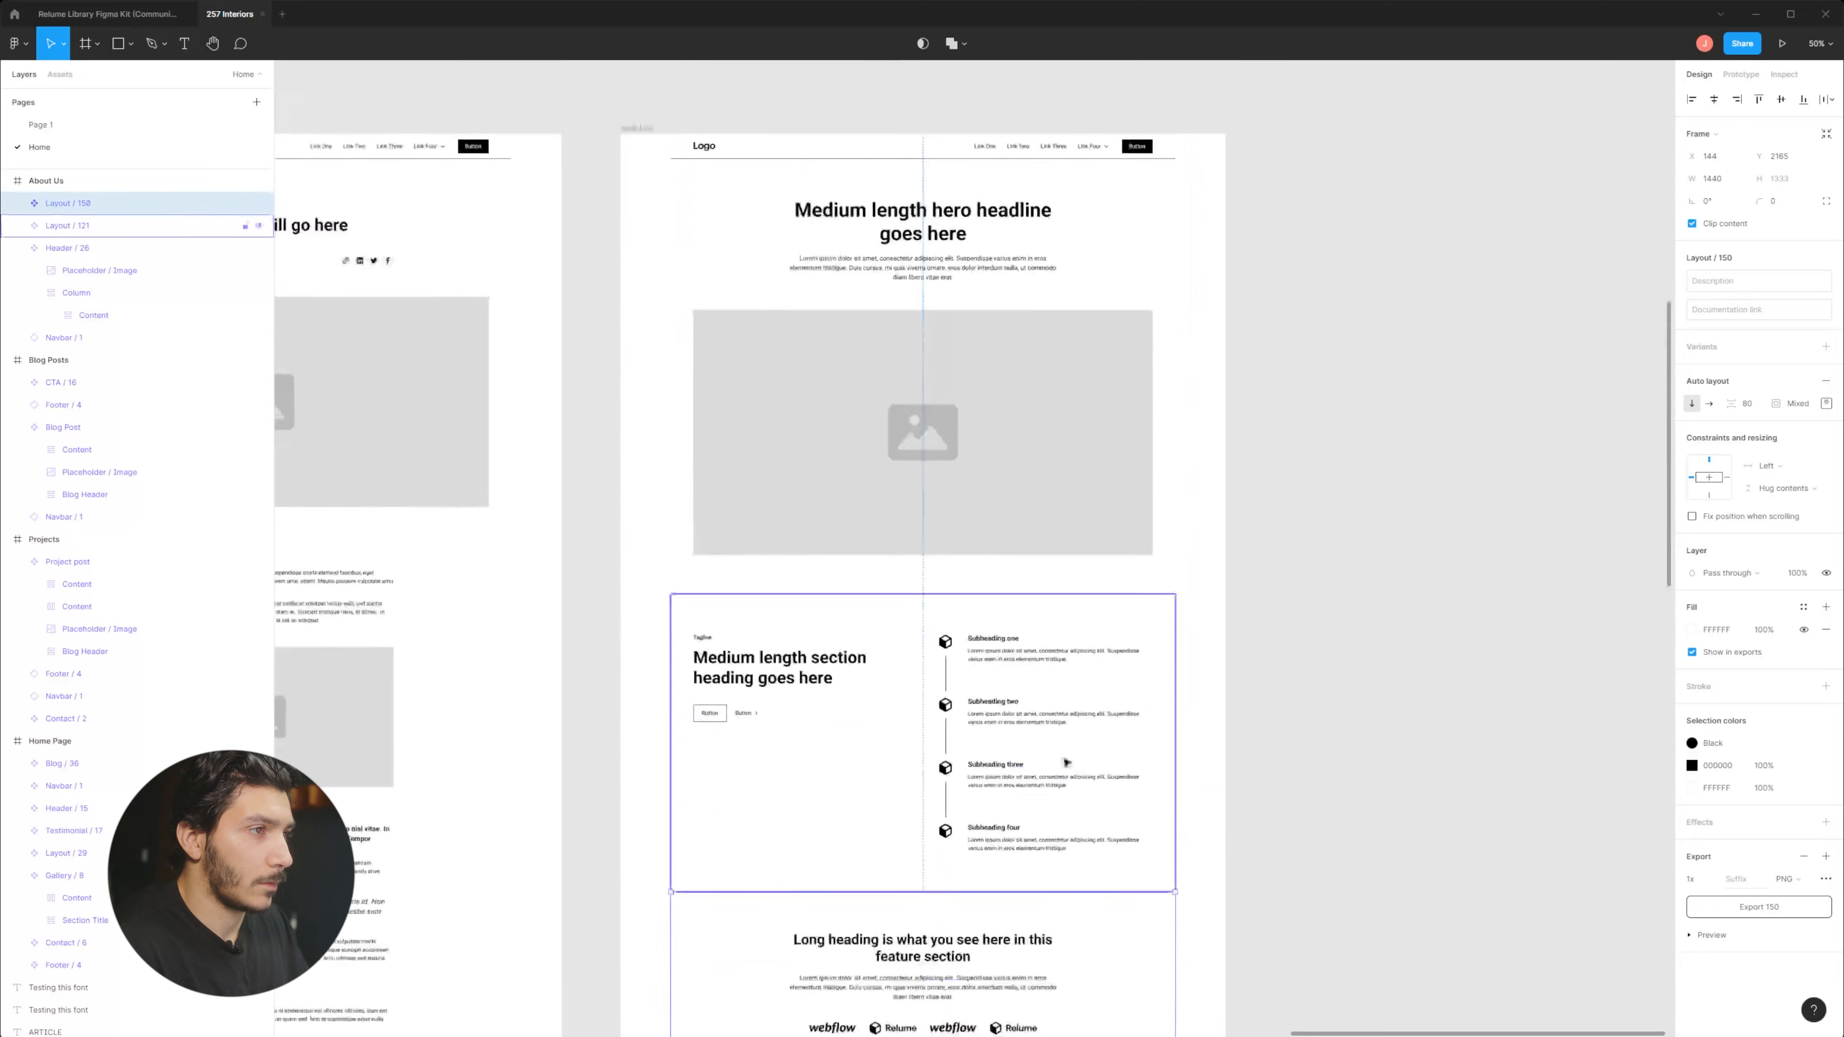
Switch back to the Relume Library Figma Kit file and open its Team page.
{"action": "scroll", "coordinate": [1031, 388], "scroll_direction": "down", "scroll_amount": 10}
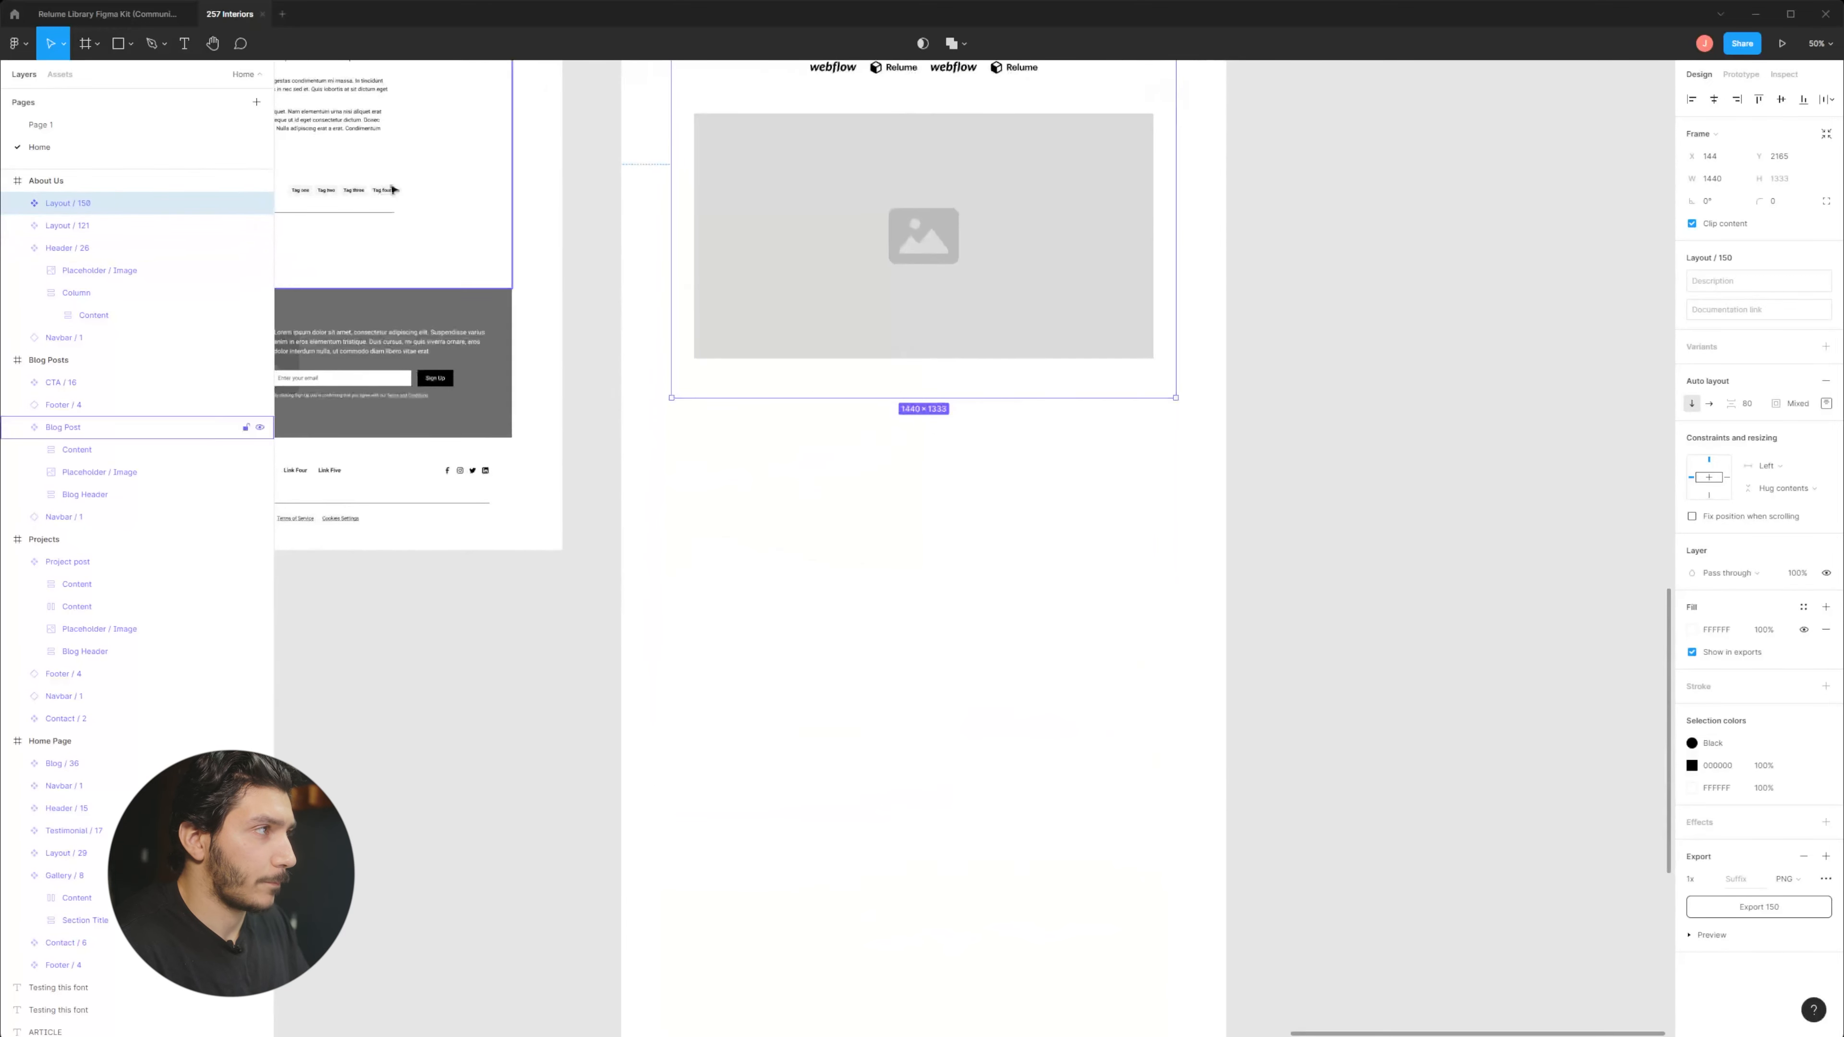
{"action": "left_click", "coordinate": [109, 15]}
{"action": "scroll", "coordinate": [135, 393], "scroll_direction": "down", "scroll_amount": 3}
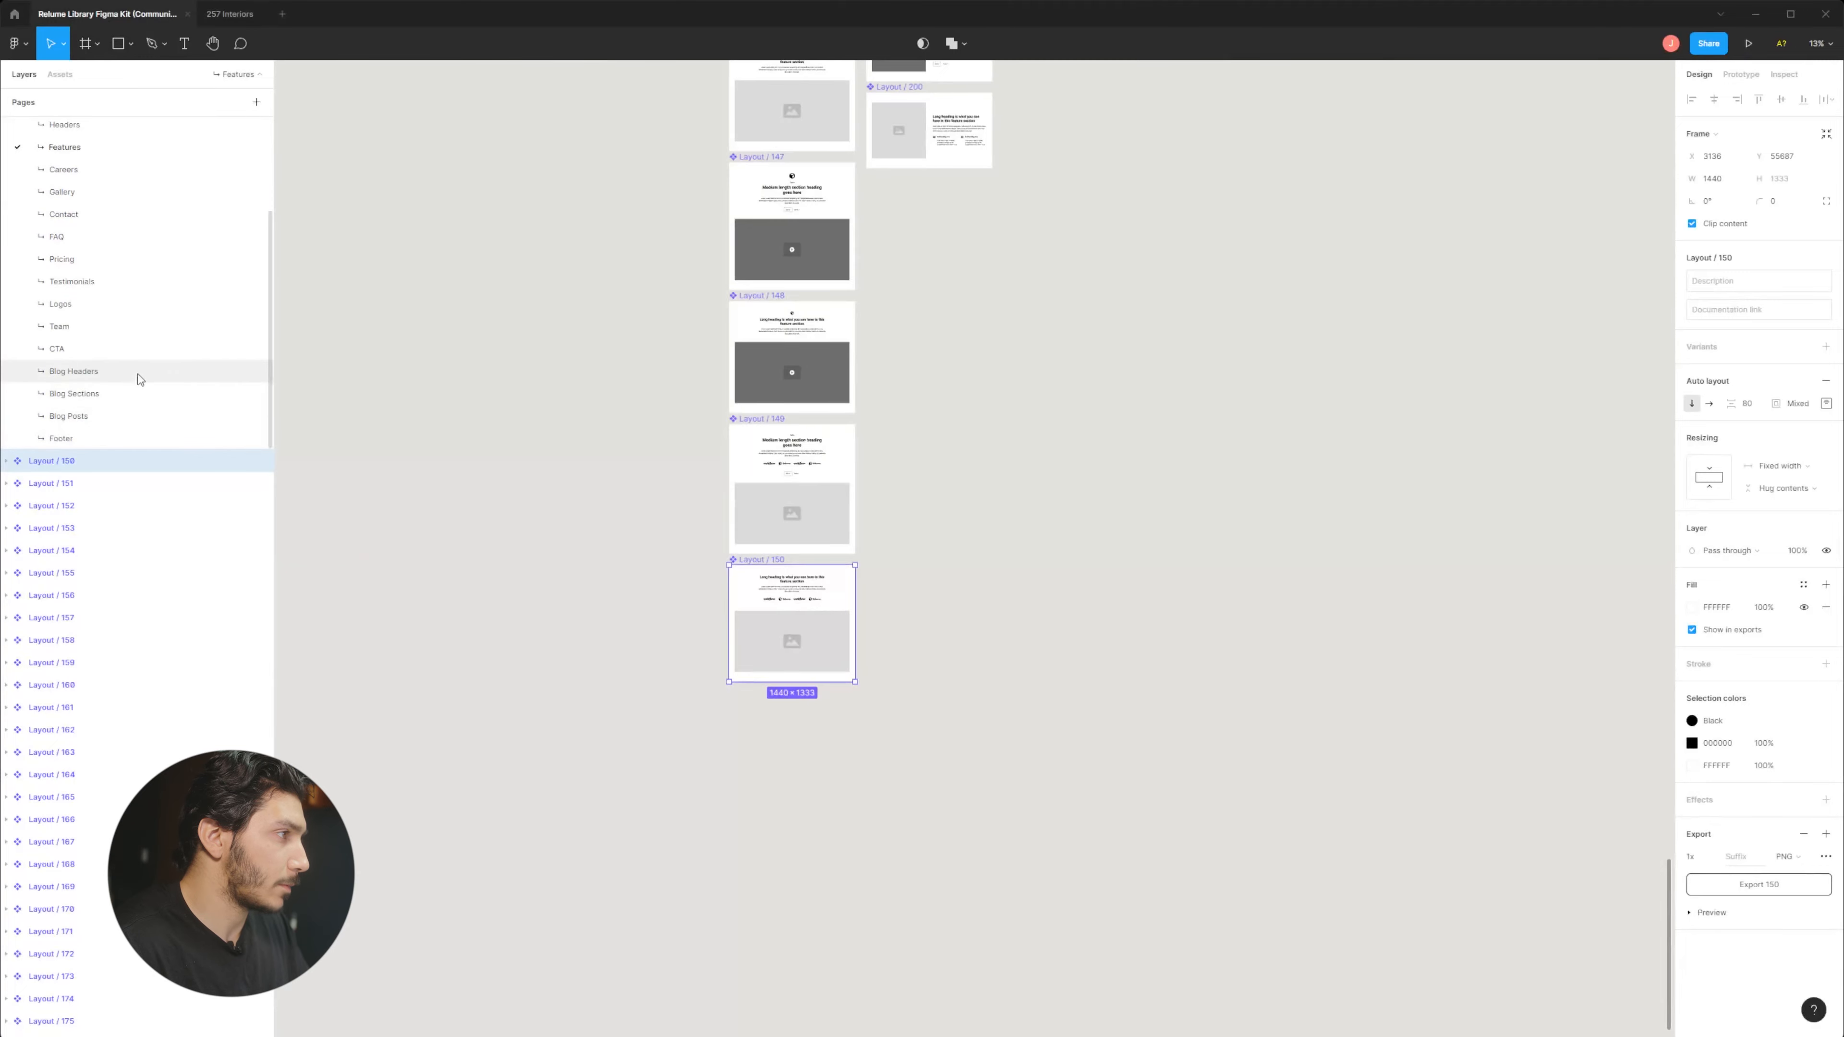
{"action": "left_click", "coordinate": [144, 325]}
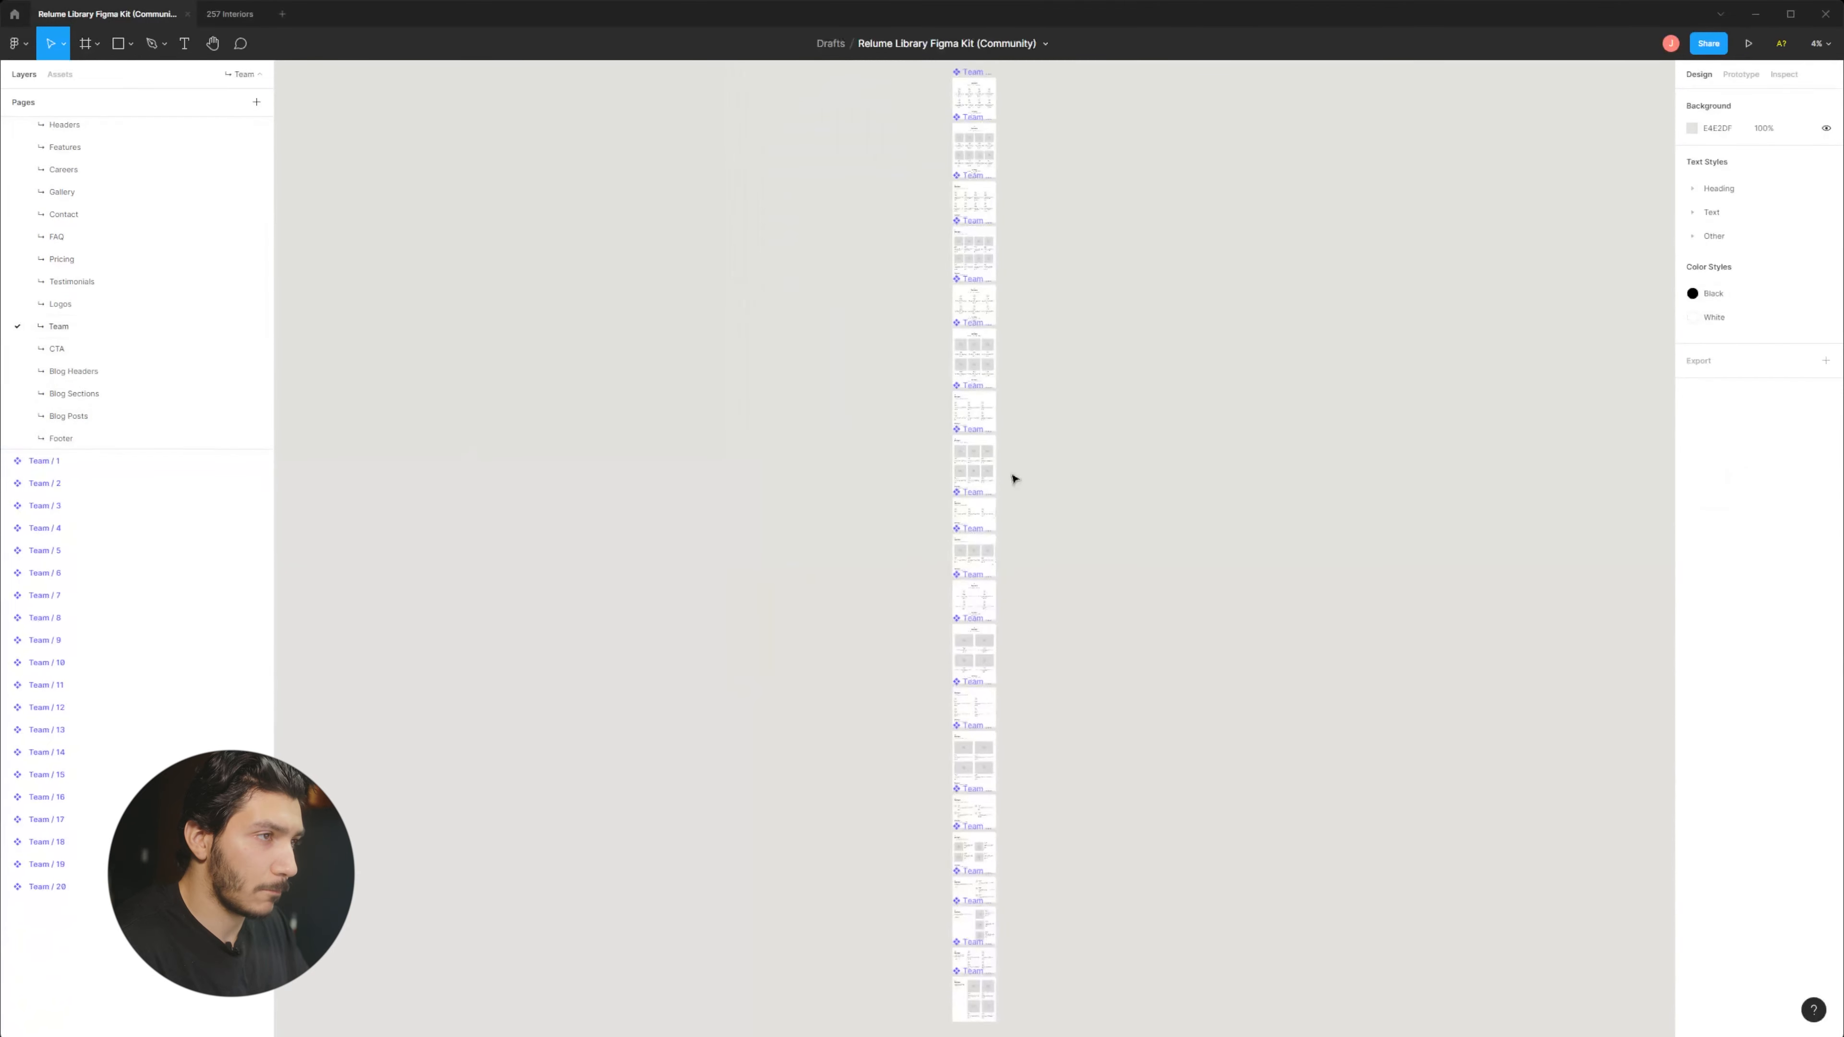
Look through the library's team sections and copy Team / 16.
{"action": "scroll", "coordinate": [885, 436], "scroll_direction": "up", "scroll_amount": 5}
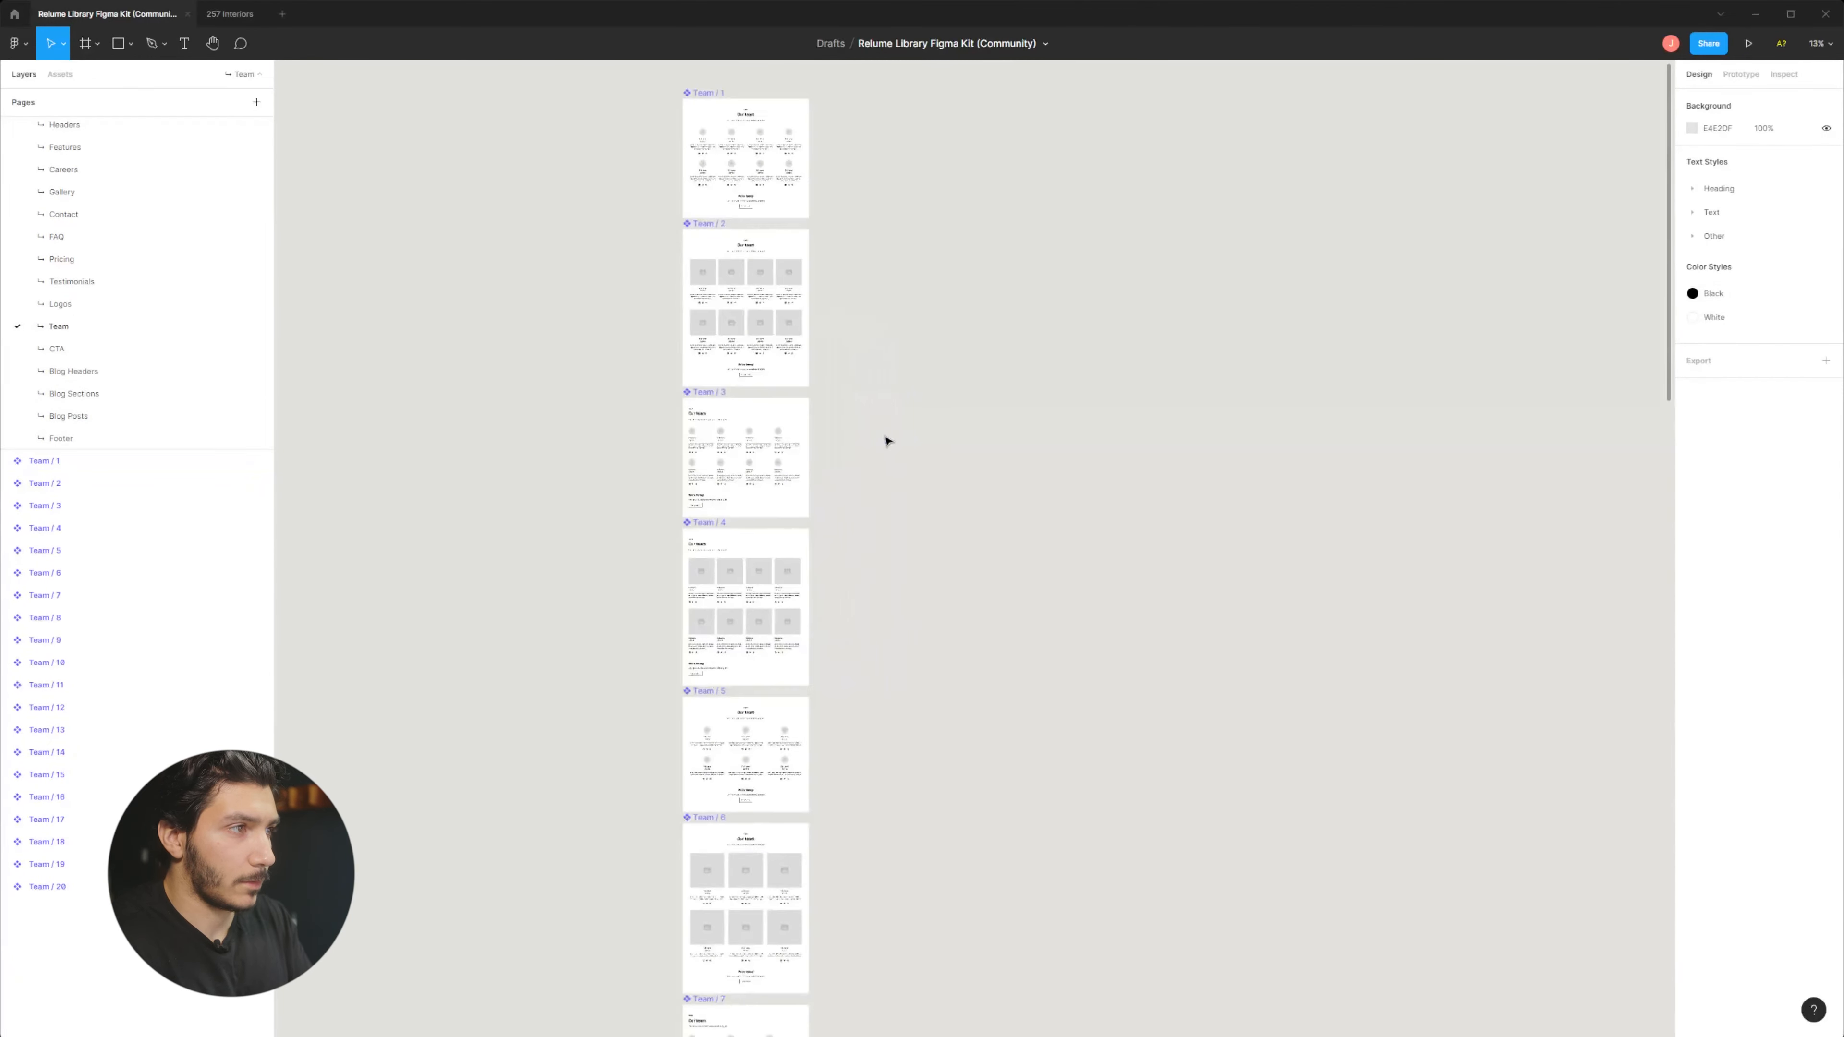
{"action": "scroll", "coordinate": [796, 379], "scroll_direction": "down", "scroll_amount": 10}
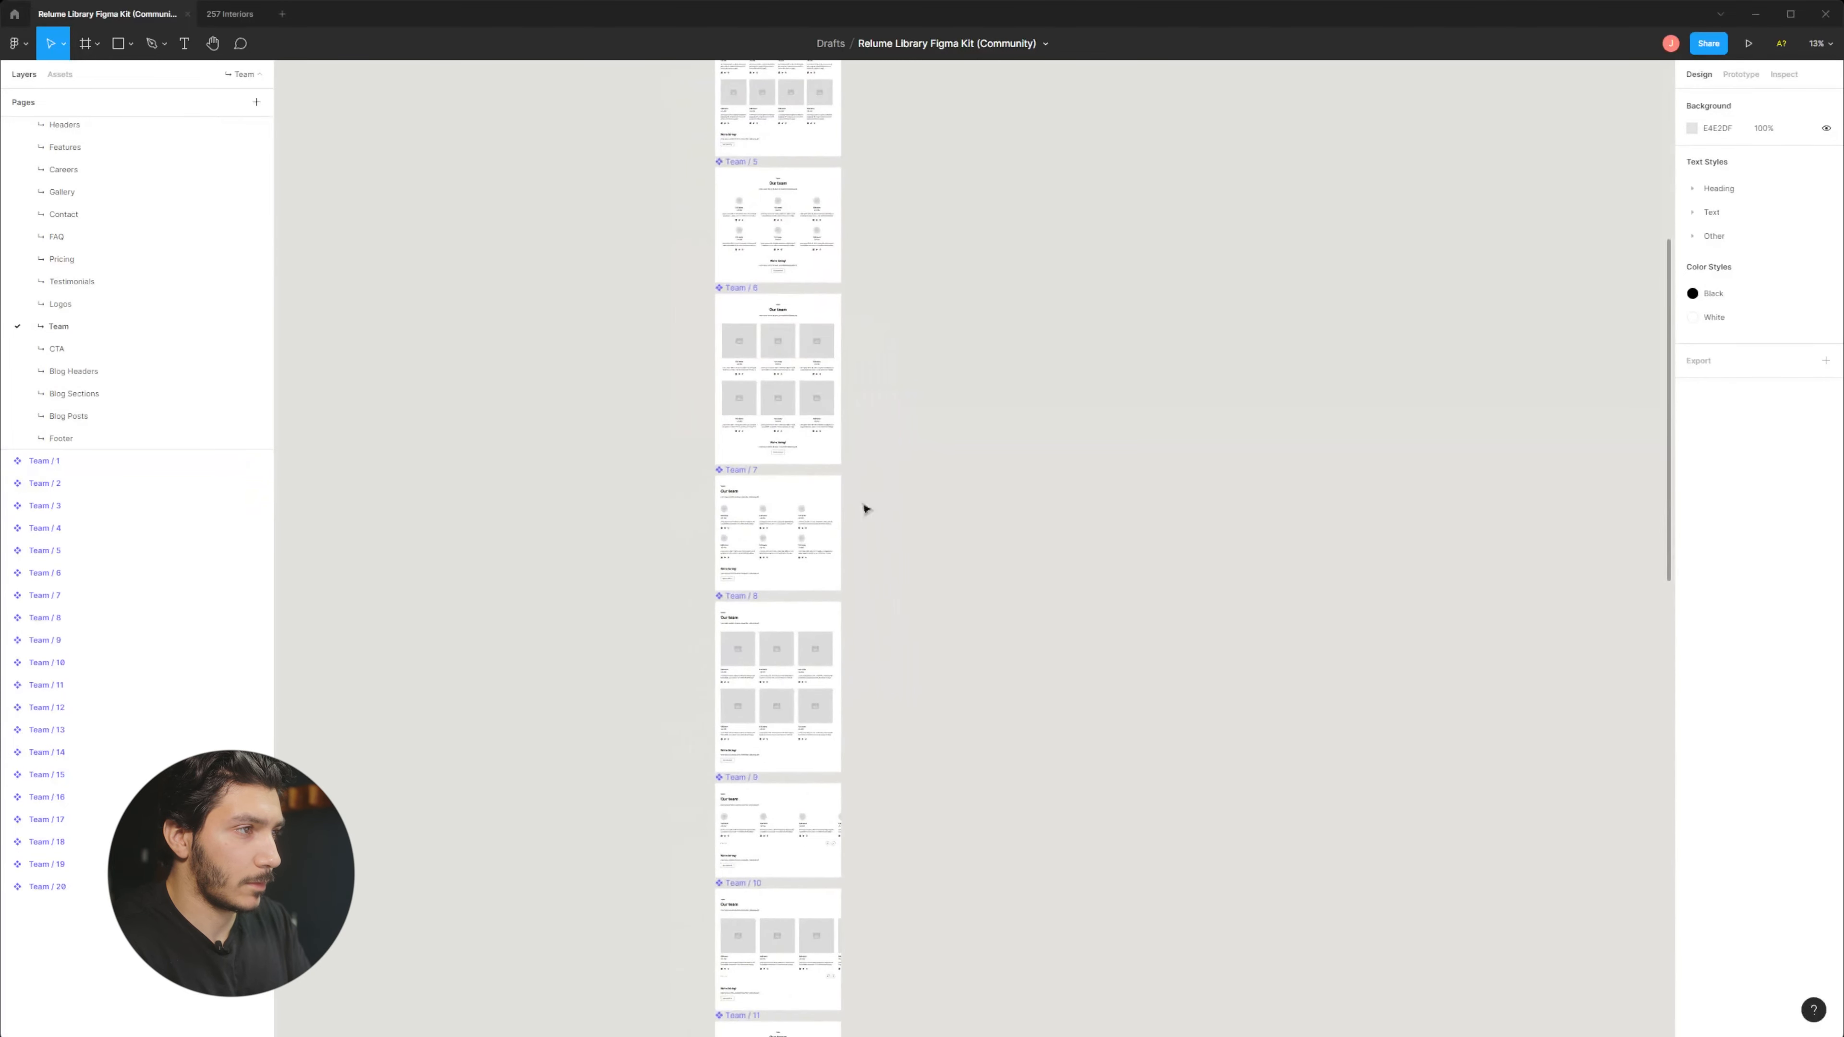
{"action": "scroll", "coordinate": [929, 290], "scroll_direction": "down", "scroll_amount": 5}
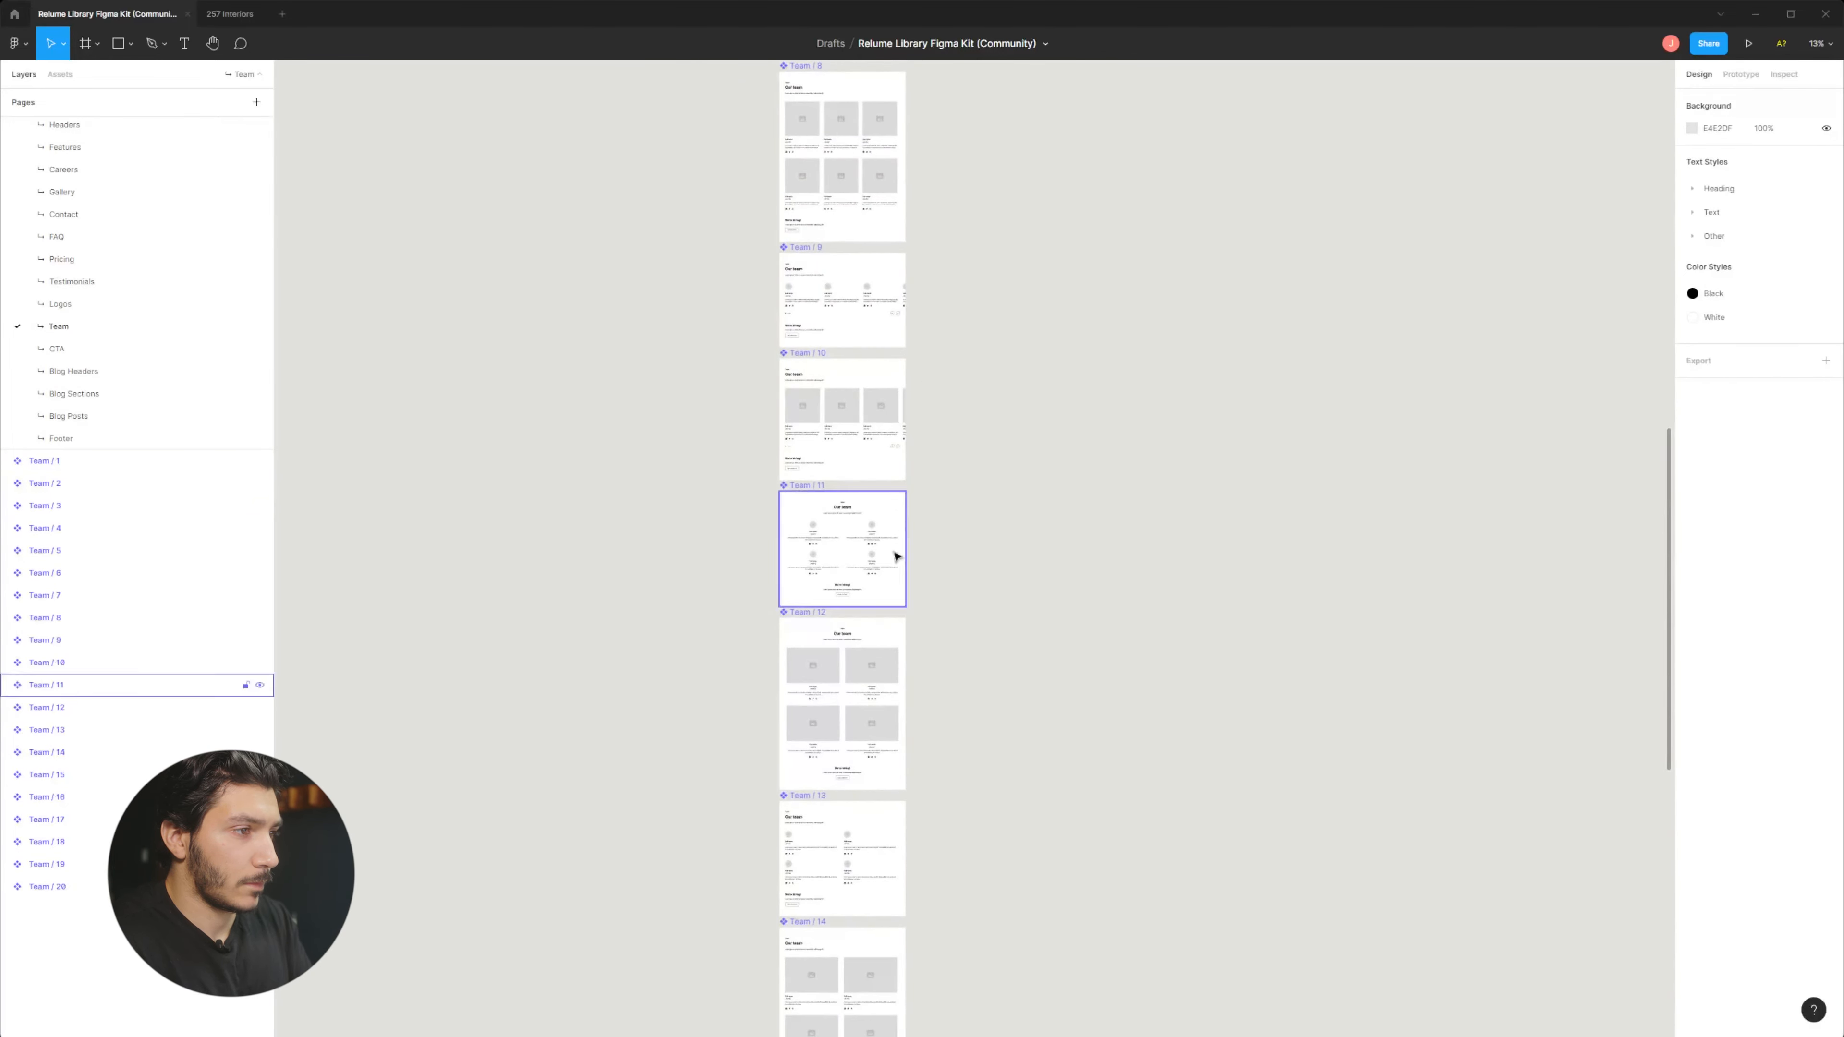
{"action": "scroll", "coordinate": [897, 436], "scroll_direction": "down", "scroll_amount": 13}
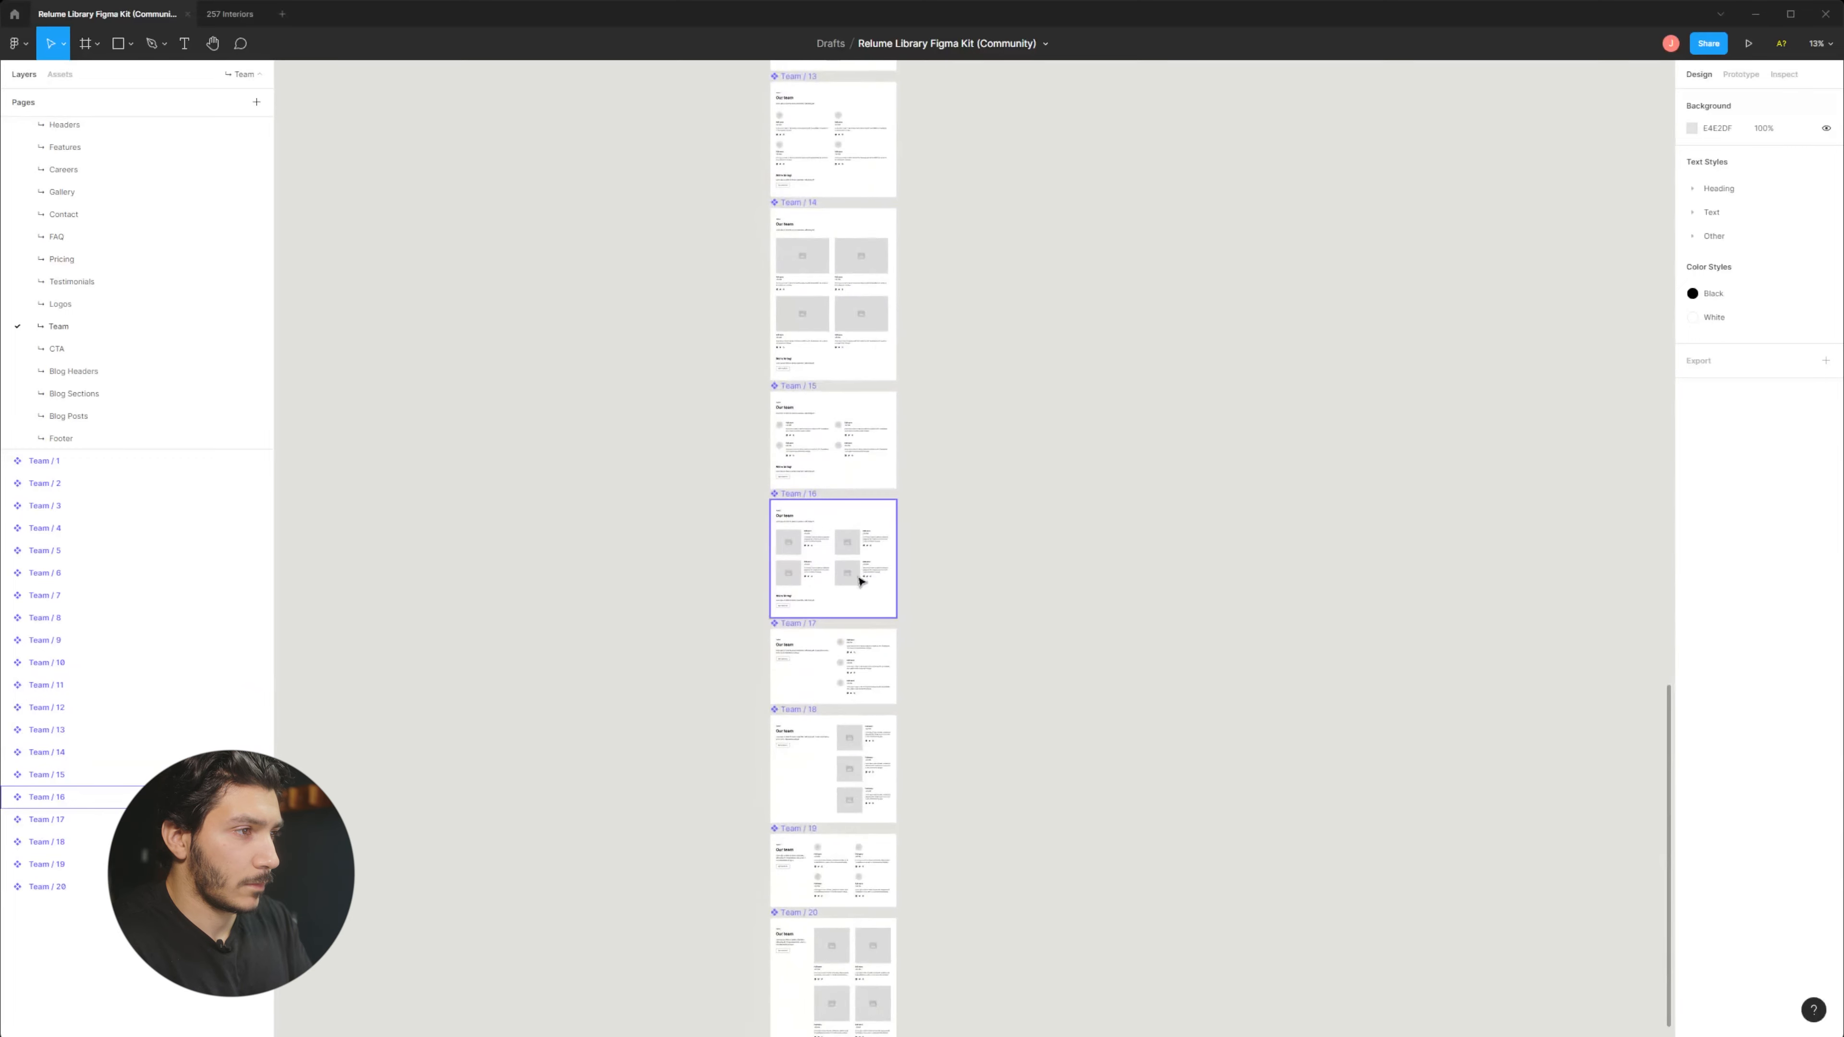
{"action": "scroll", "coordinate": [855, 628], "scroll_direction": "down", "scroll_amount": 4}
{"action": "left_click", "coordinate": [852, 385]}
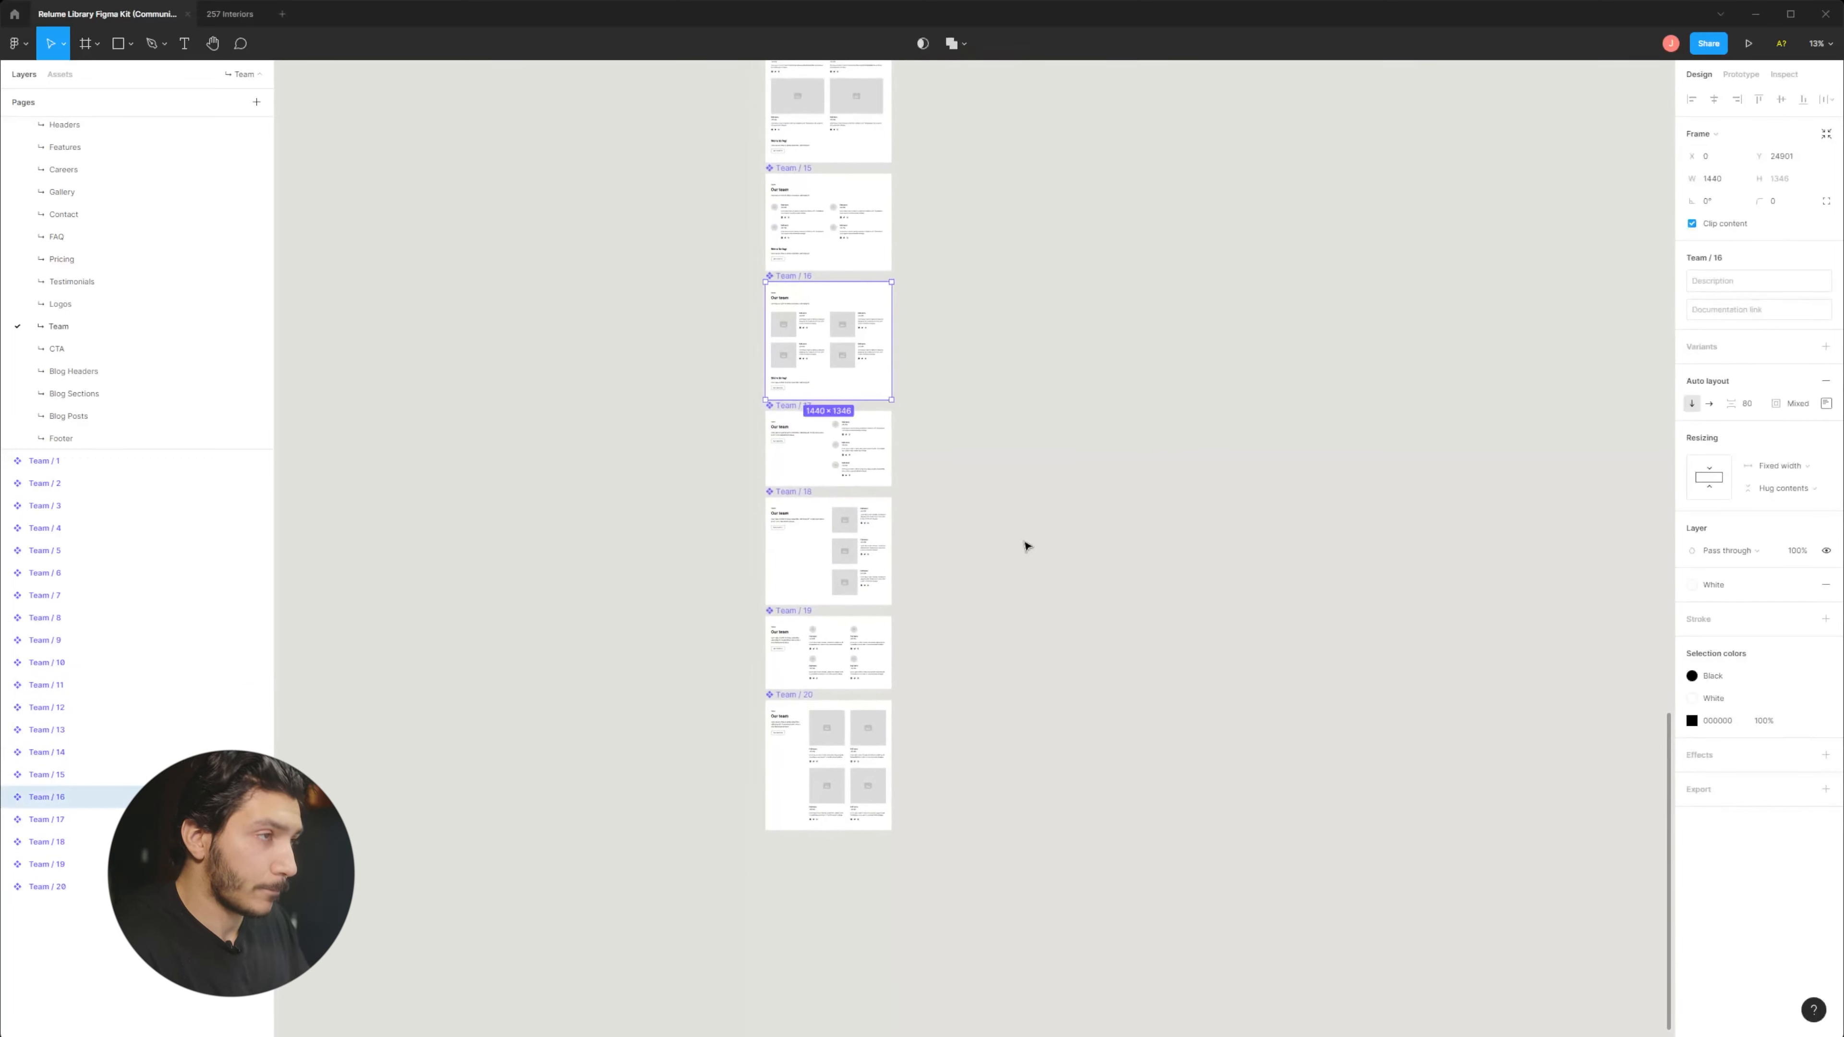
Switch to the 257 Interiors file and paste Team / 16 into the About Us frame, directly beneath Layout / 150.
{"action": "left_click", "coordinate": [230, 14]}
{"action": "key", "text": "Escape"}
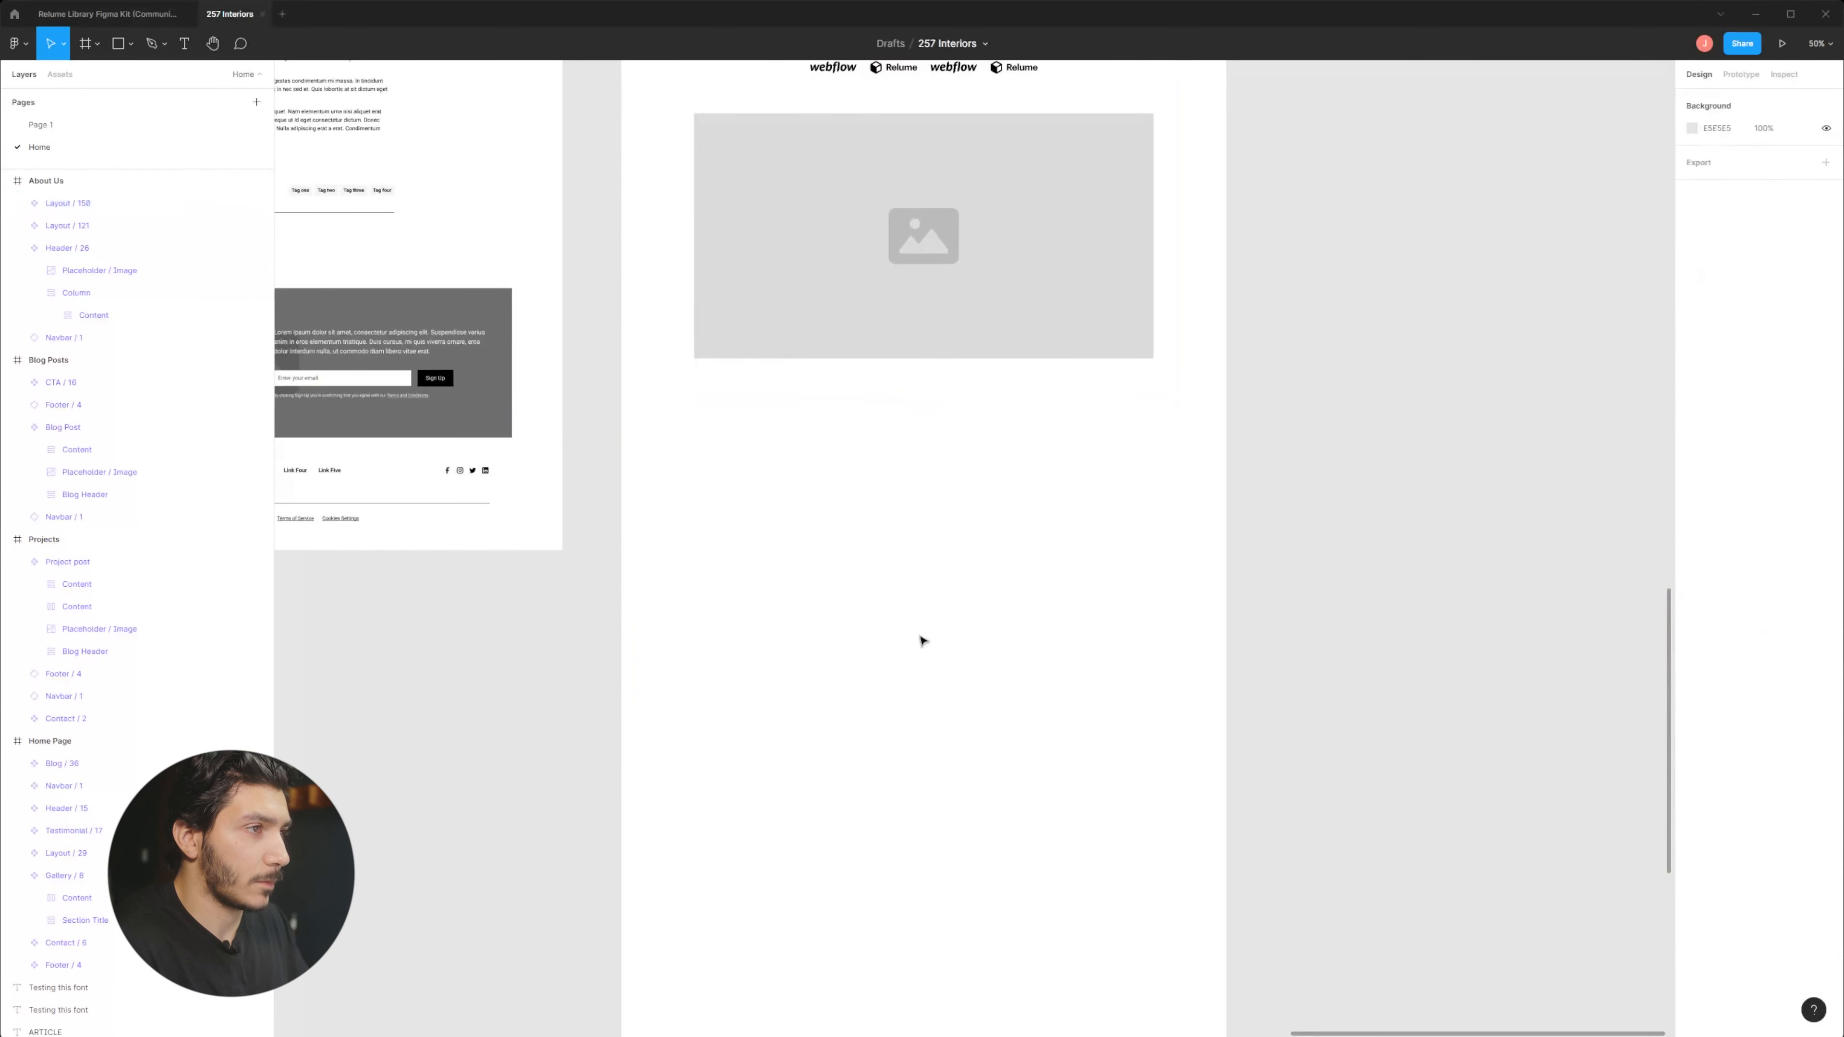
{"action": "key", "text": "ctrl+v"}
{"action": "left_click_drag", "start_coordinate": [1043, 659], "coordinate": [999, 741]}
{"action": "left_click_drag", "start_coordinate": [51, 180], "coordinate": [102, 357]}
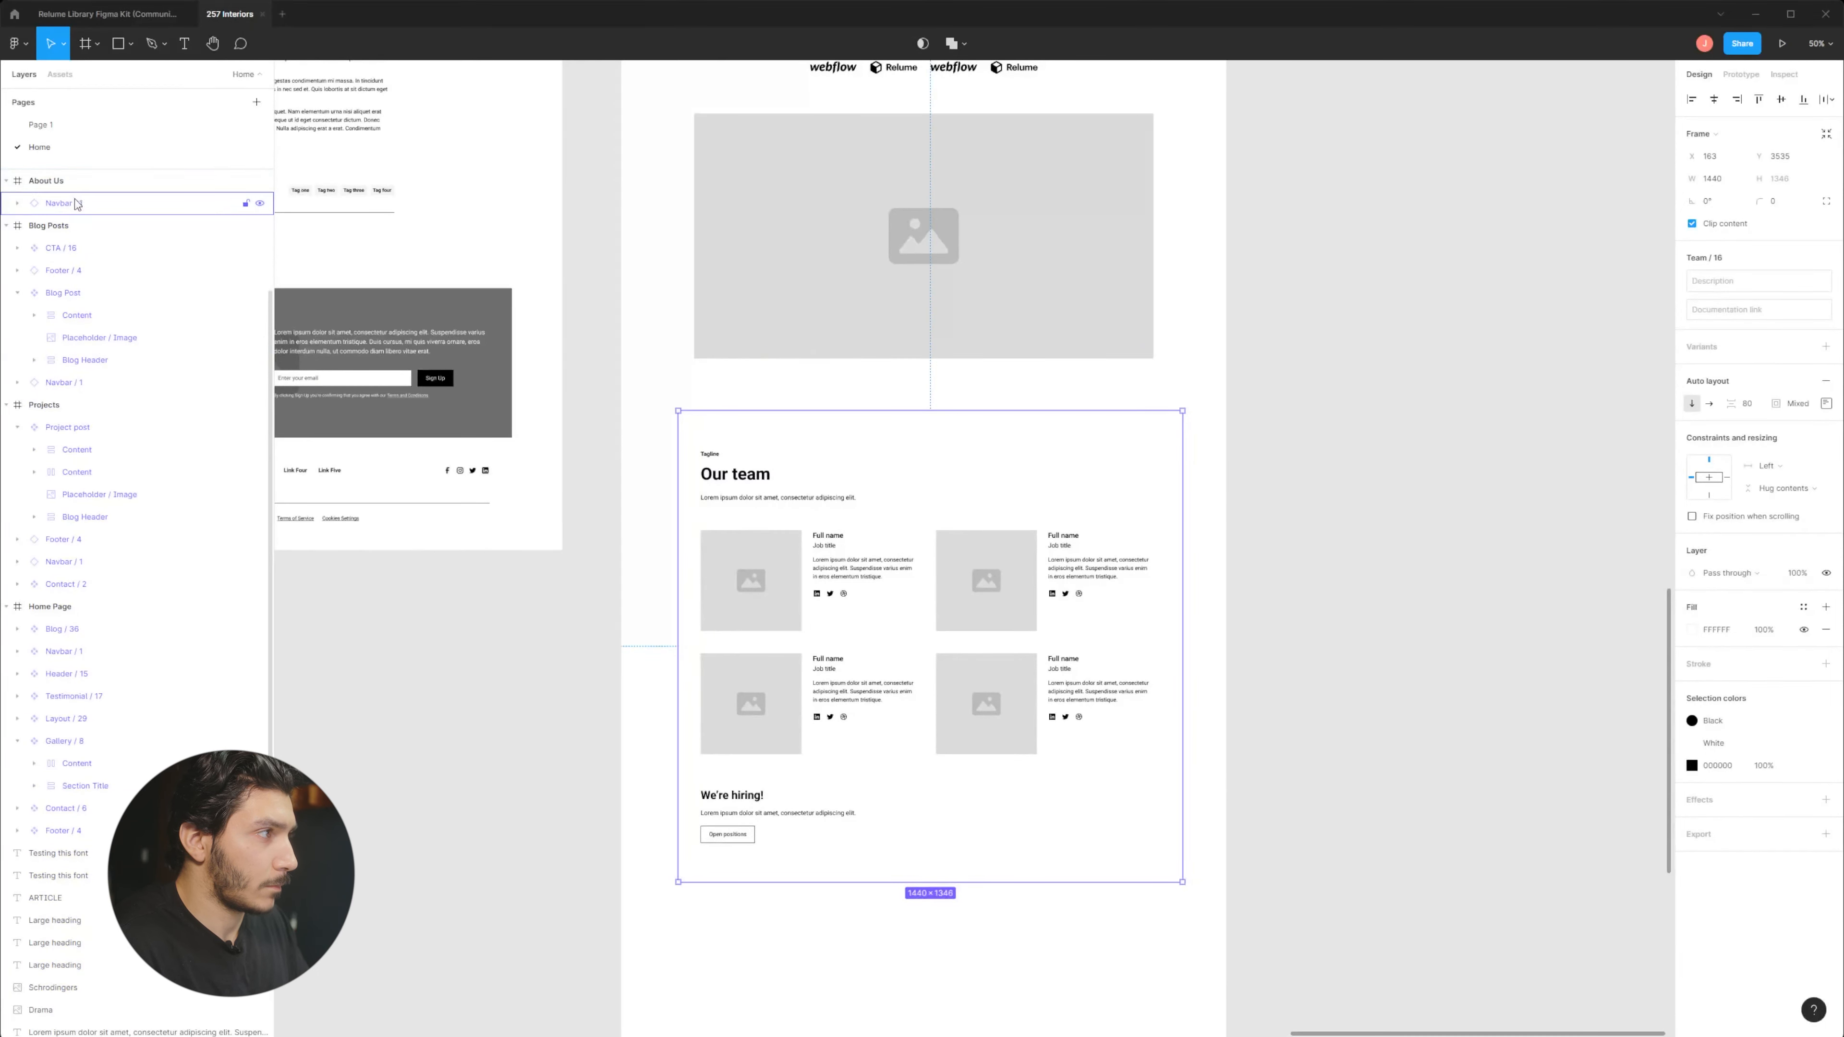
{"action": "left_click", "coordinate": [843, 450]}
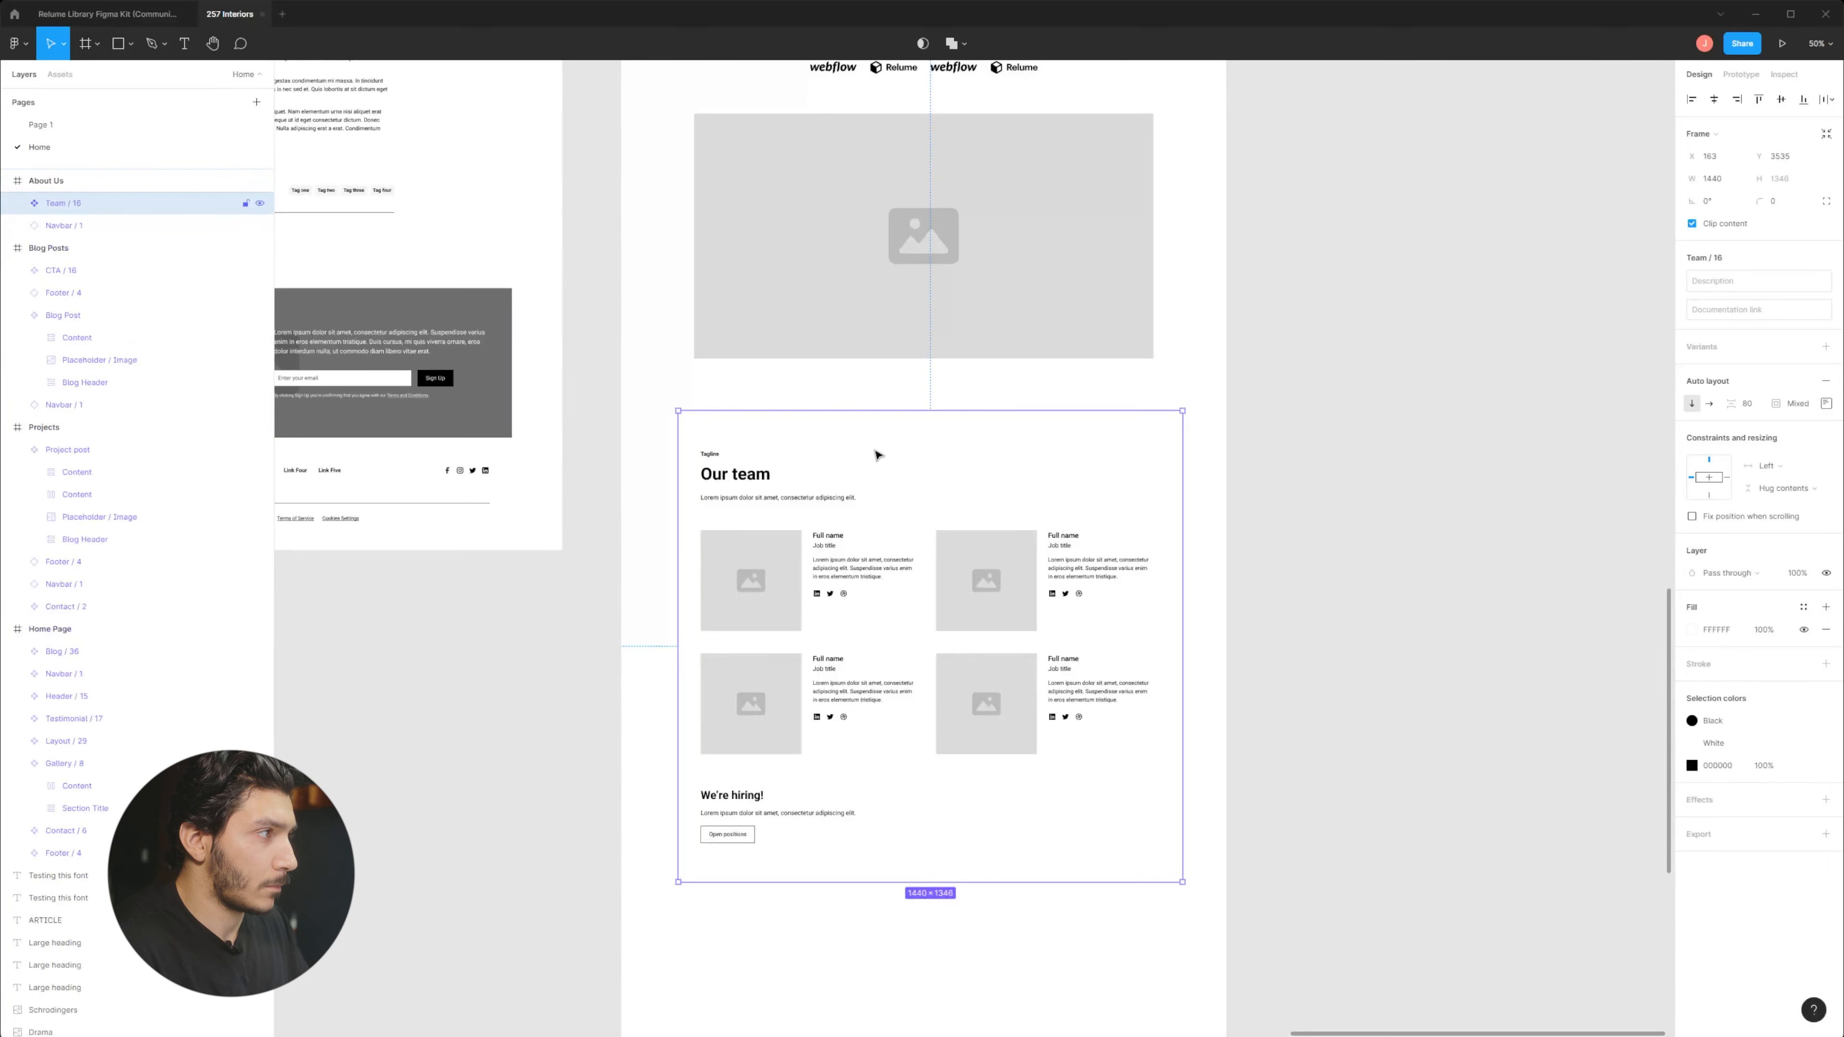
{"action": "left_click_drag", "start_coordinate": [916, 459], "coordinate": [909, 458]}
{"action": "left_click", "coordinate": [809, 283]}
{"action": "left_click_drag", "start_coordinate": [808, 286], "coordinate": [790, 942]}
{"action": "left_click", "coordinate": [835, 472]}
Return to the Relume Library Figma Kit file, open its Features page and copy Layout / 247.
{"action": "left_click", "coordinate": [91, 16]}
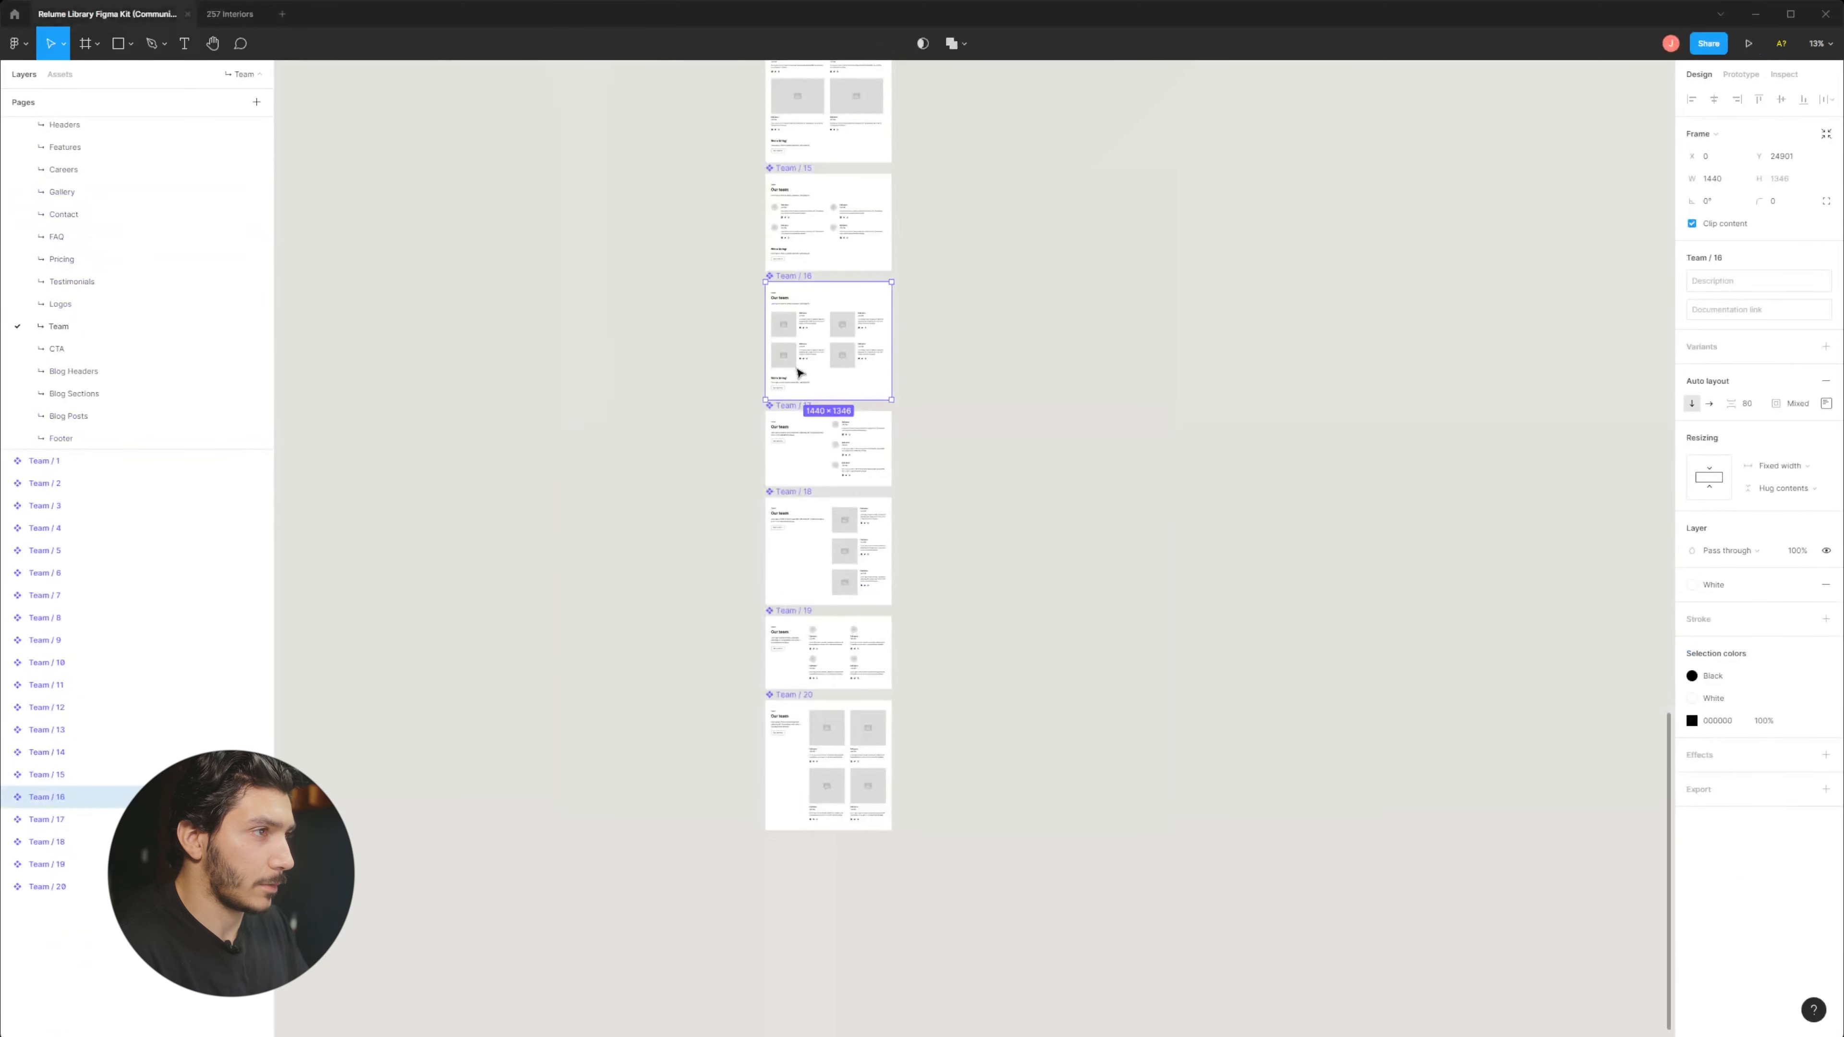
{"action": "left_click_drag", "start_coordinate": [567, 455], "coordinate": [747, 694]}
{"action": "left_click_drag", "start_coordinate": [871, 373], "coordinate": [828, 658]}
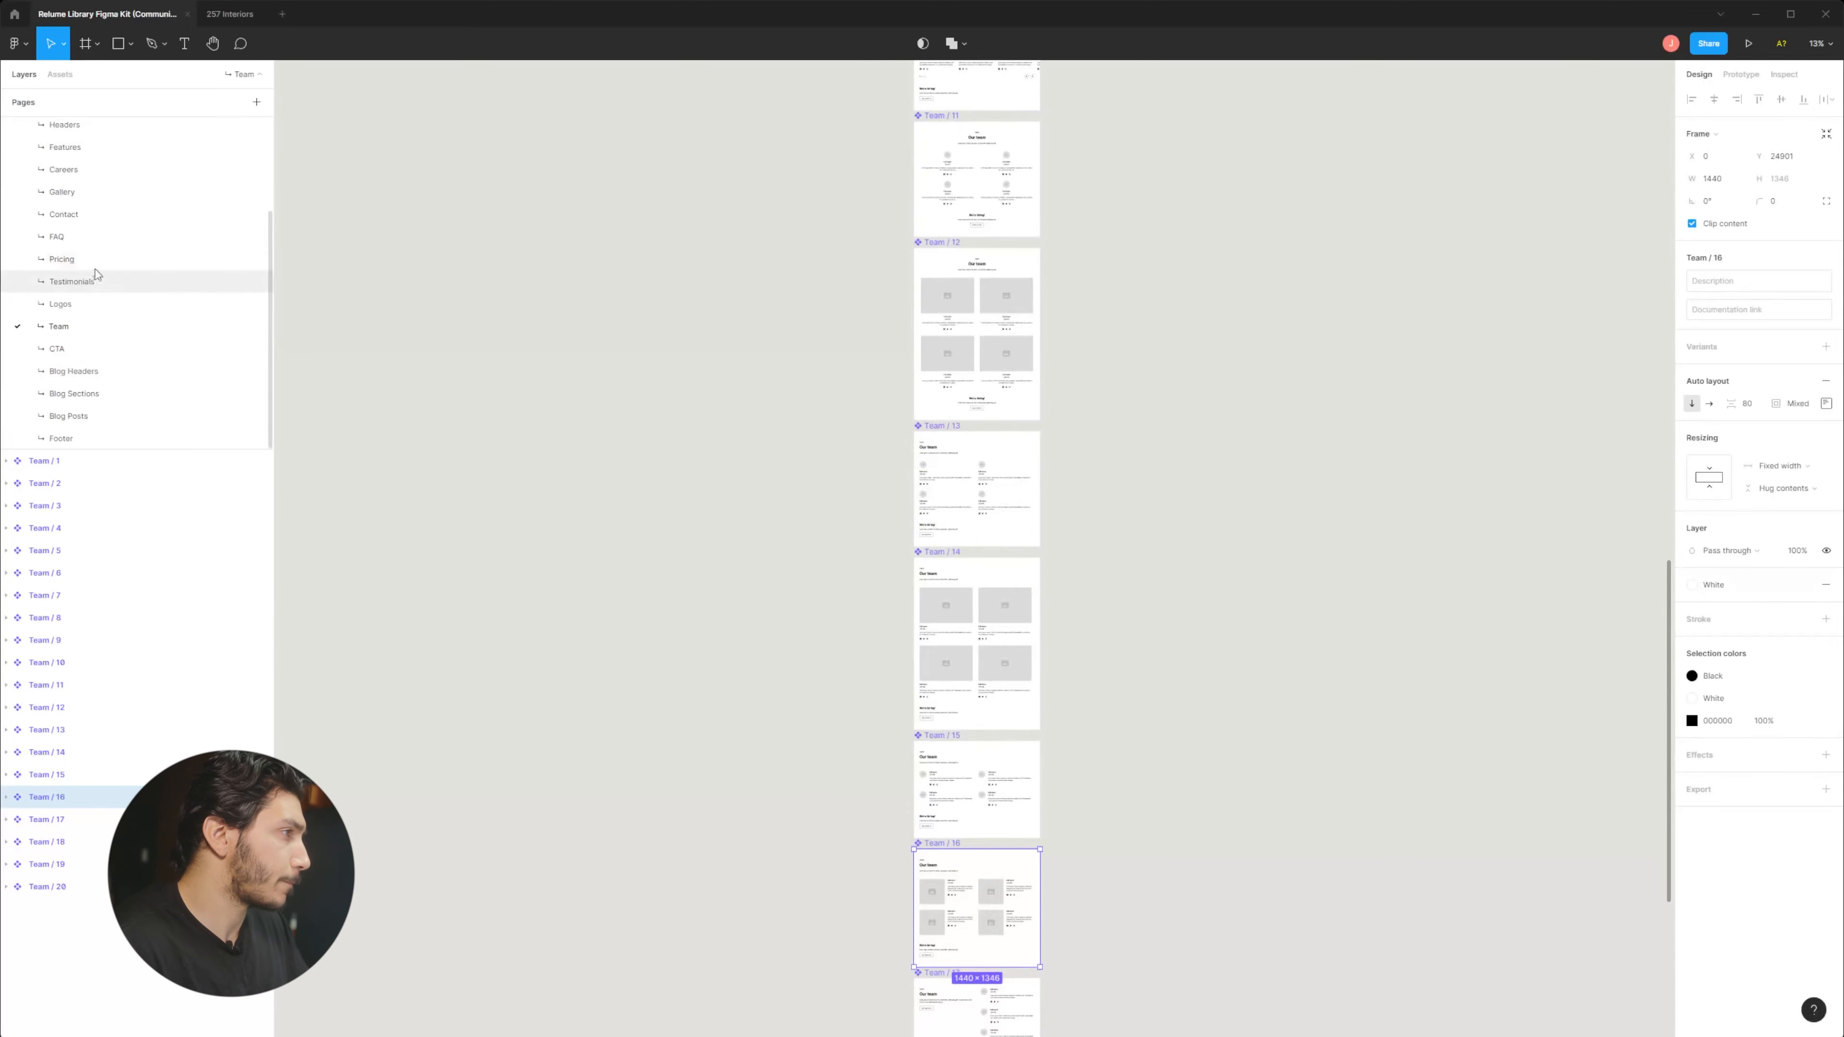
{"action": "scroll", "coordinate": [102, 254], "scroll_direction": "up", "scroll_amount": 3}
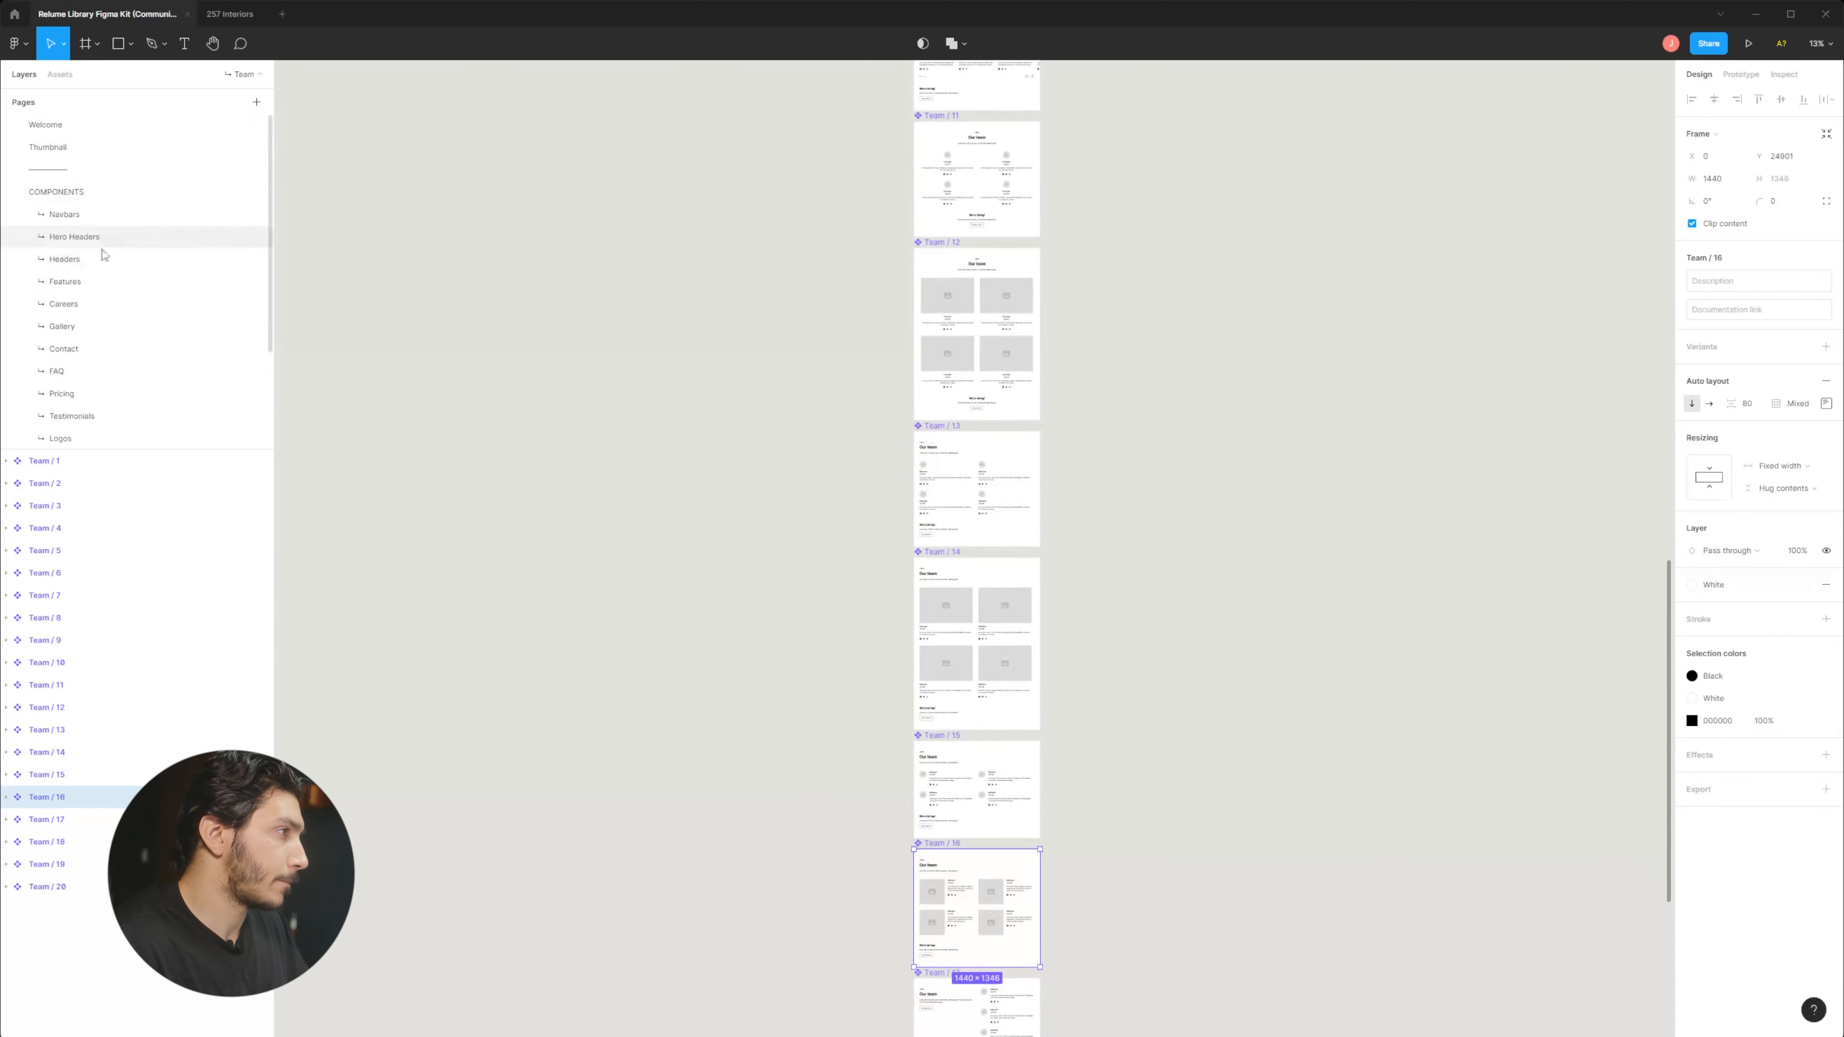
{"action": "left_click", "coordinate": [100, 281]}
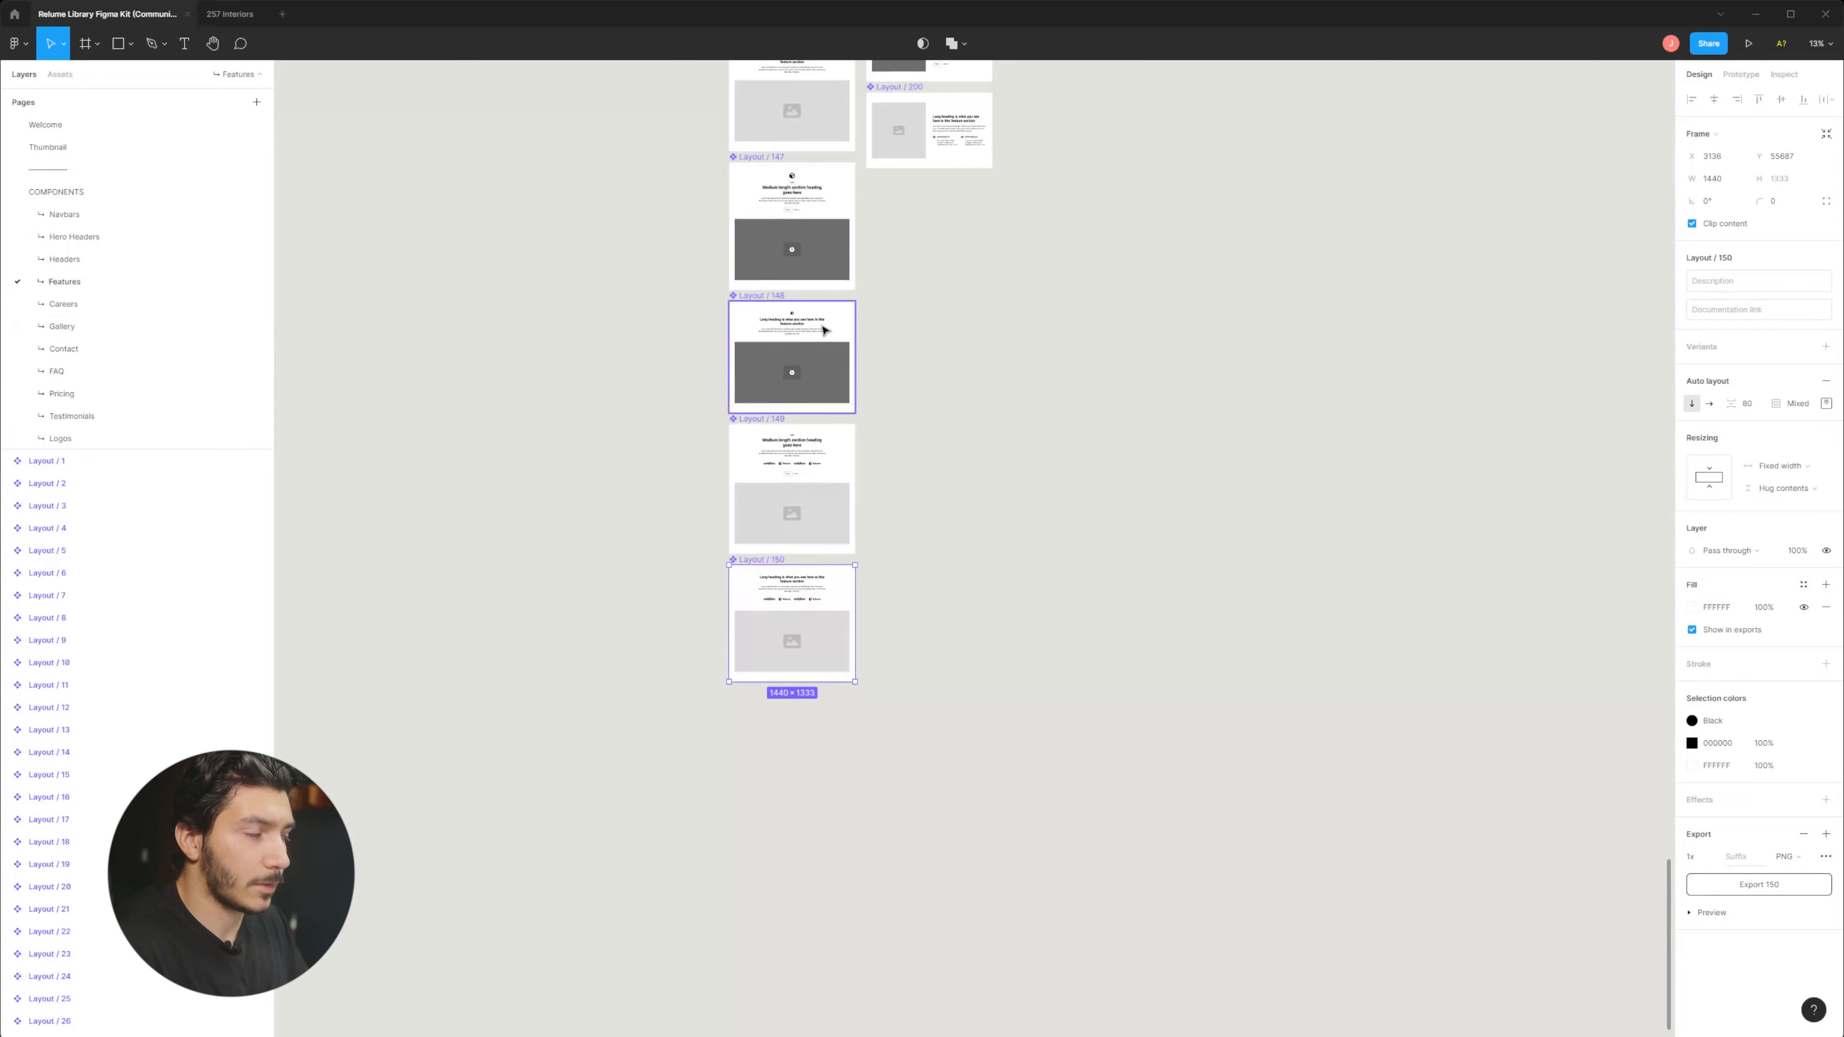
{"action": "mouse_move", "coordinate": [821, 327]}
{"action": "left_mouse_down"}
{"action": "mouse_move", "coordinate": [798, 926]}
{"action": "mouse_move", "coordinate": [821, 745]}
{"action": "left_mouse_up"}
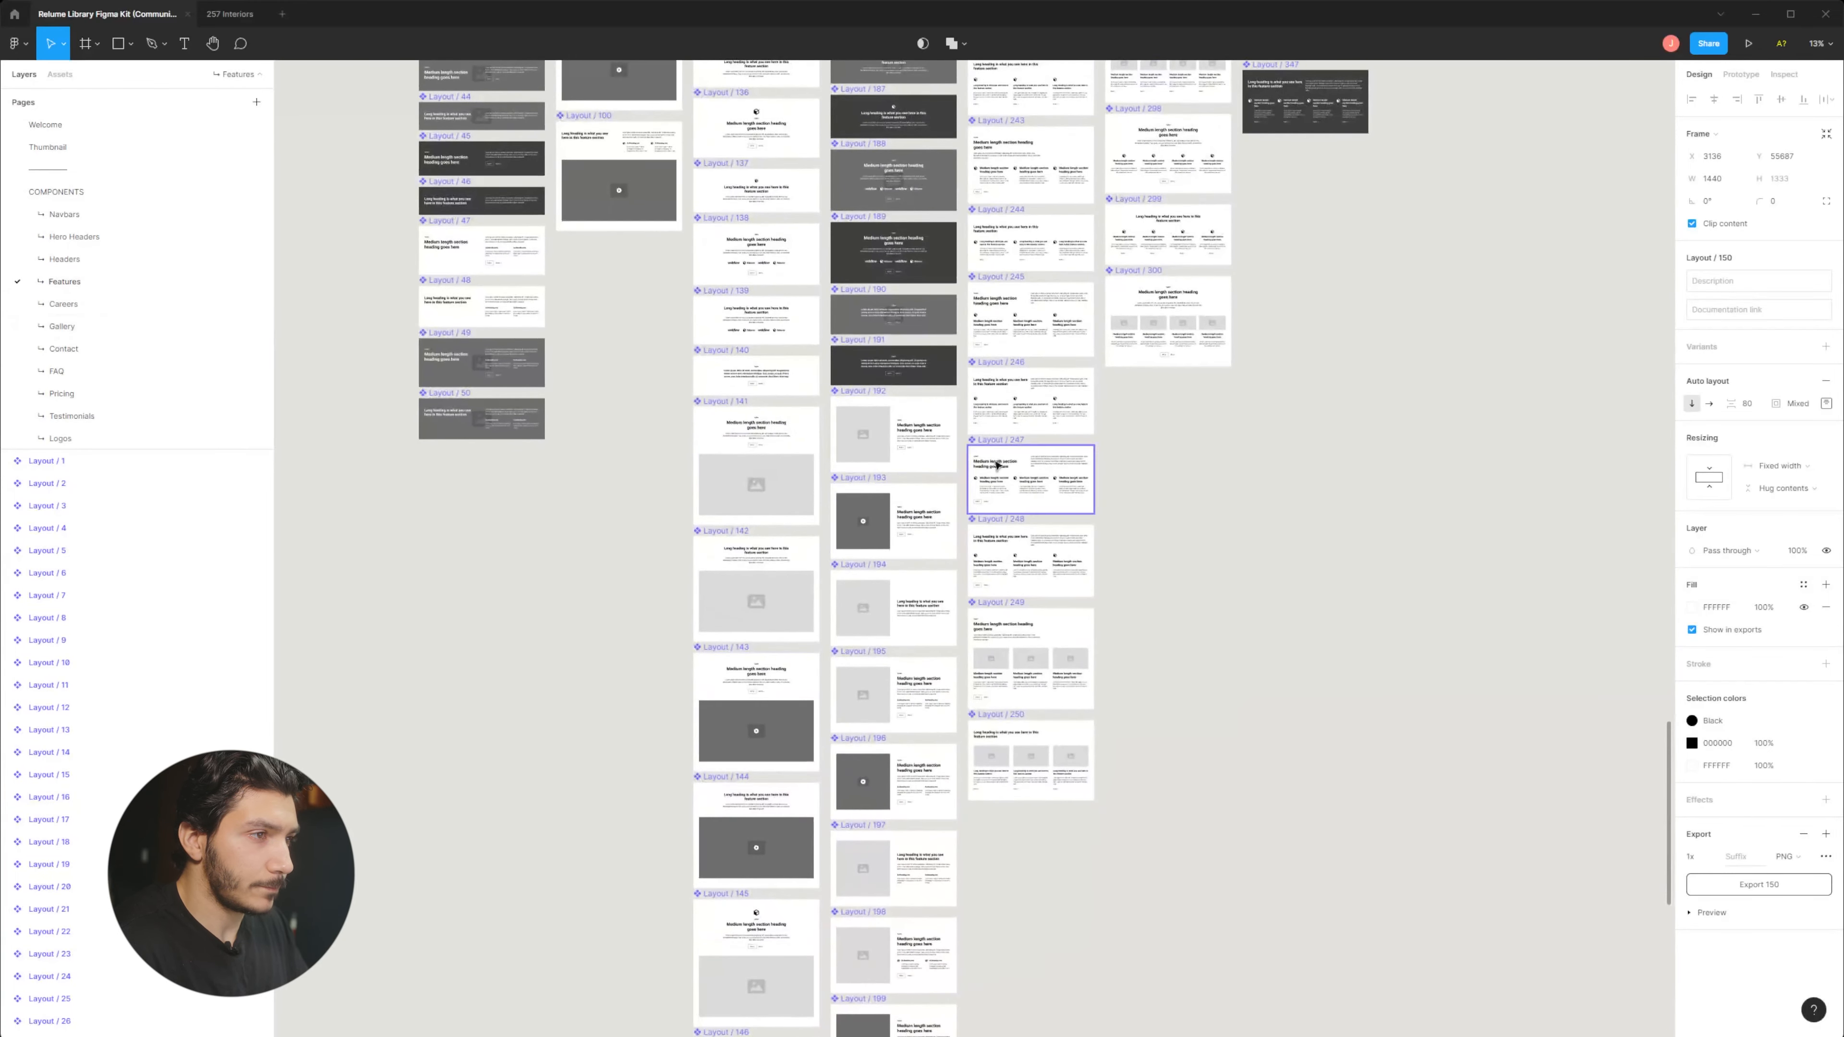
{"action": "left_click", "coordinate": [1065, 466]}
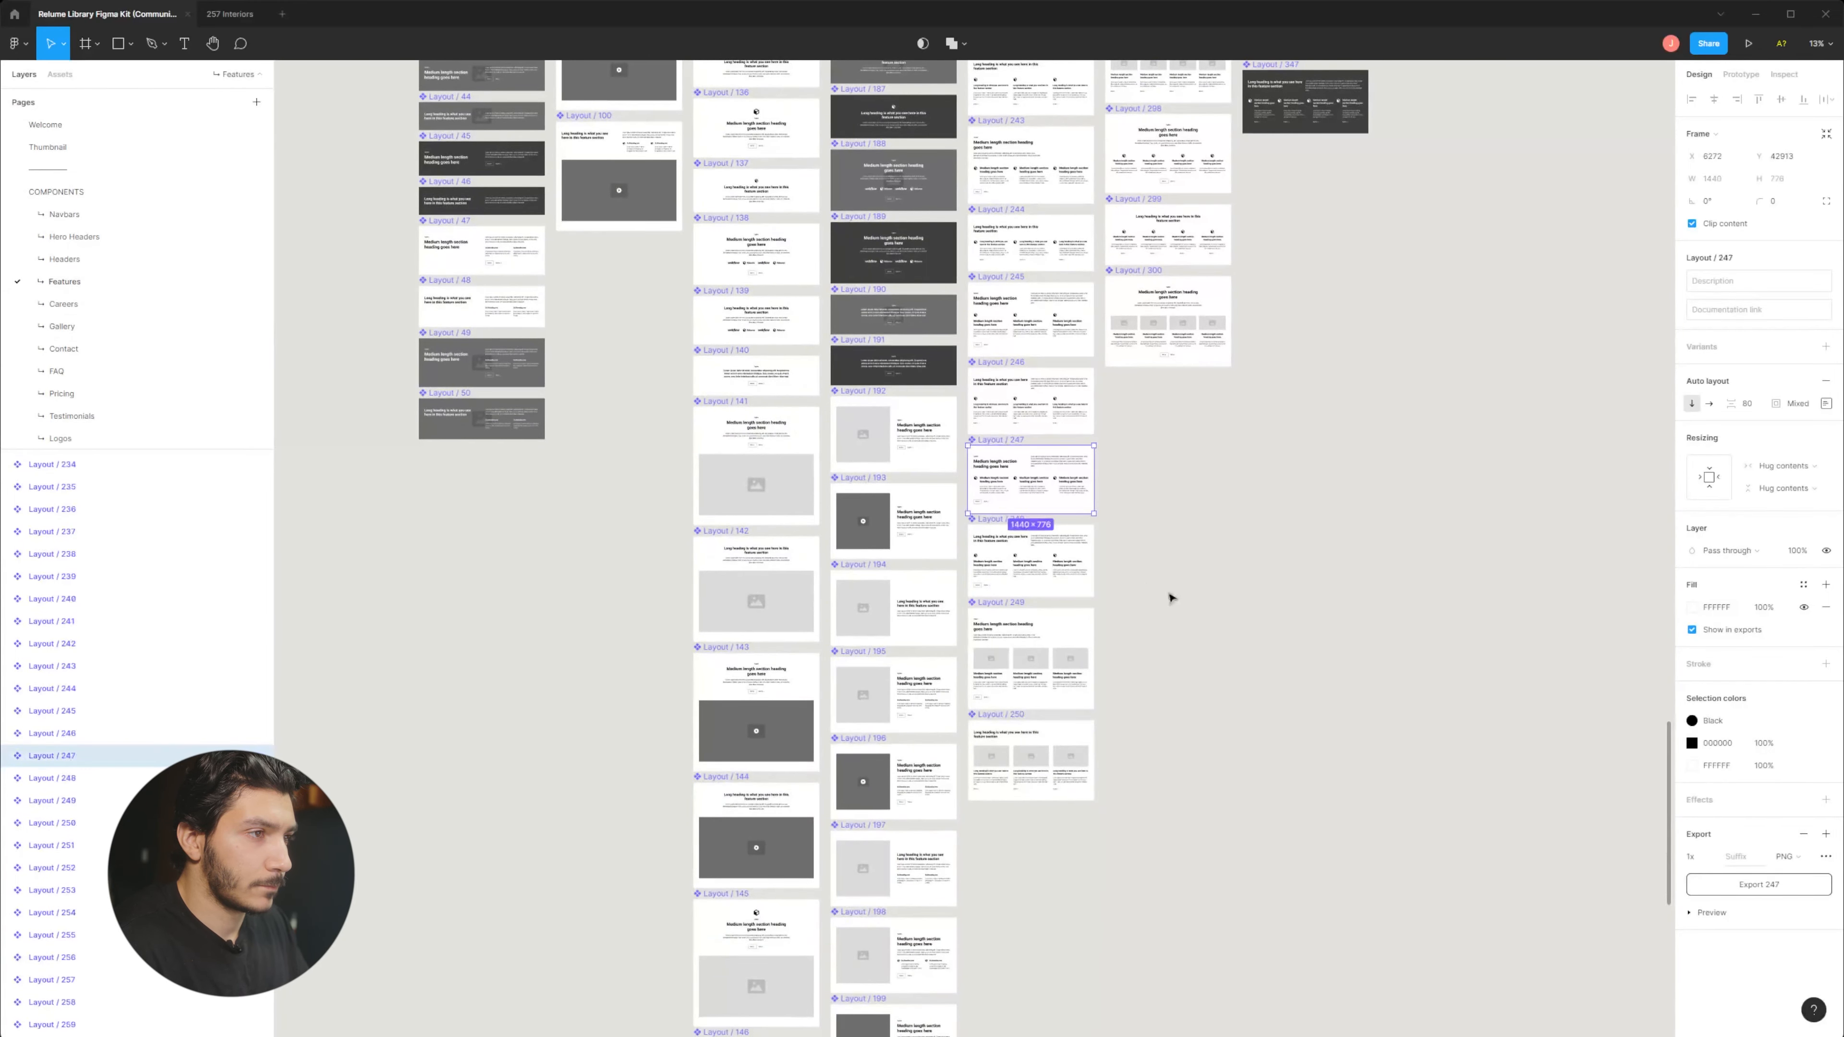
{"action": "left_click_drag", "start_coordinate": [1016, 363], "coordinate": [948, 883]}
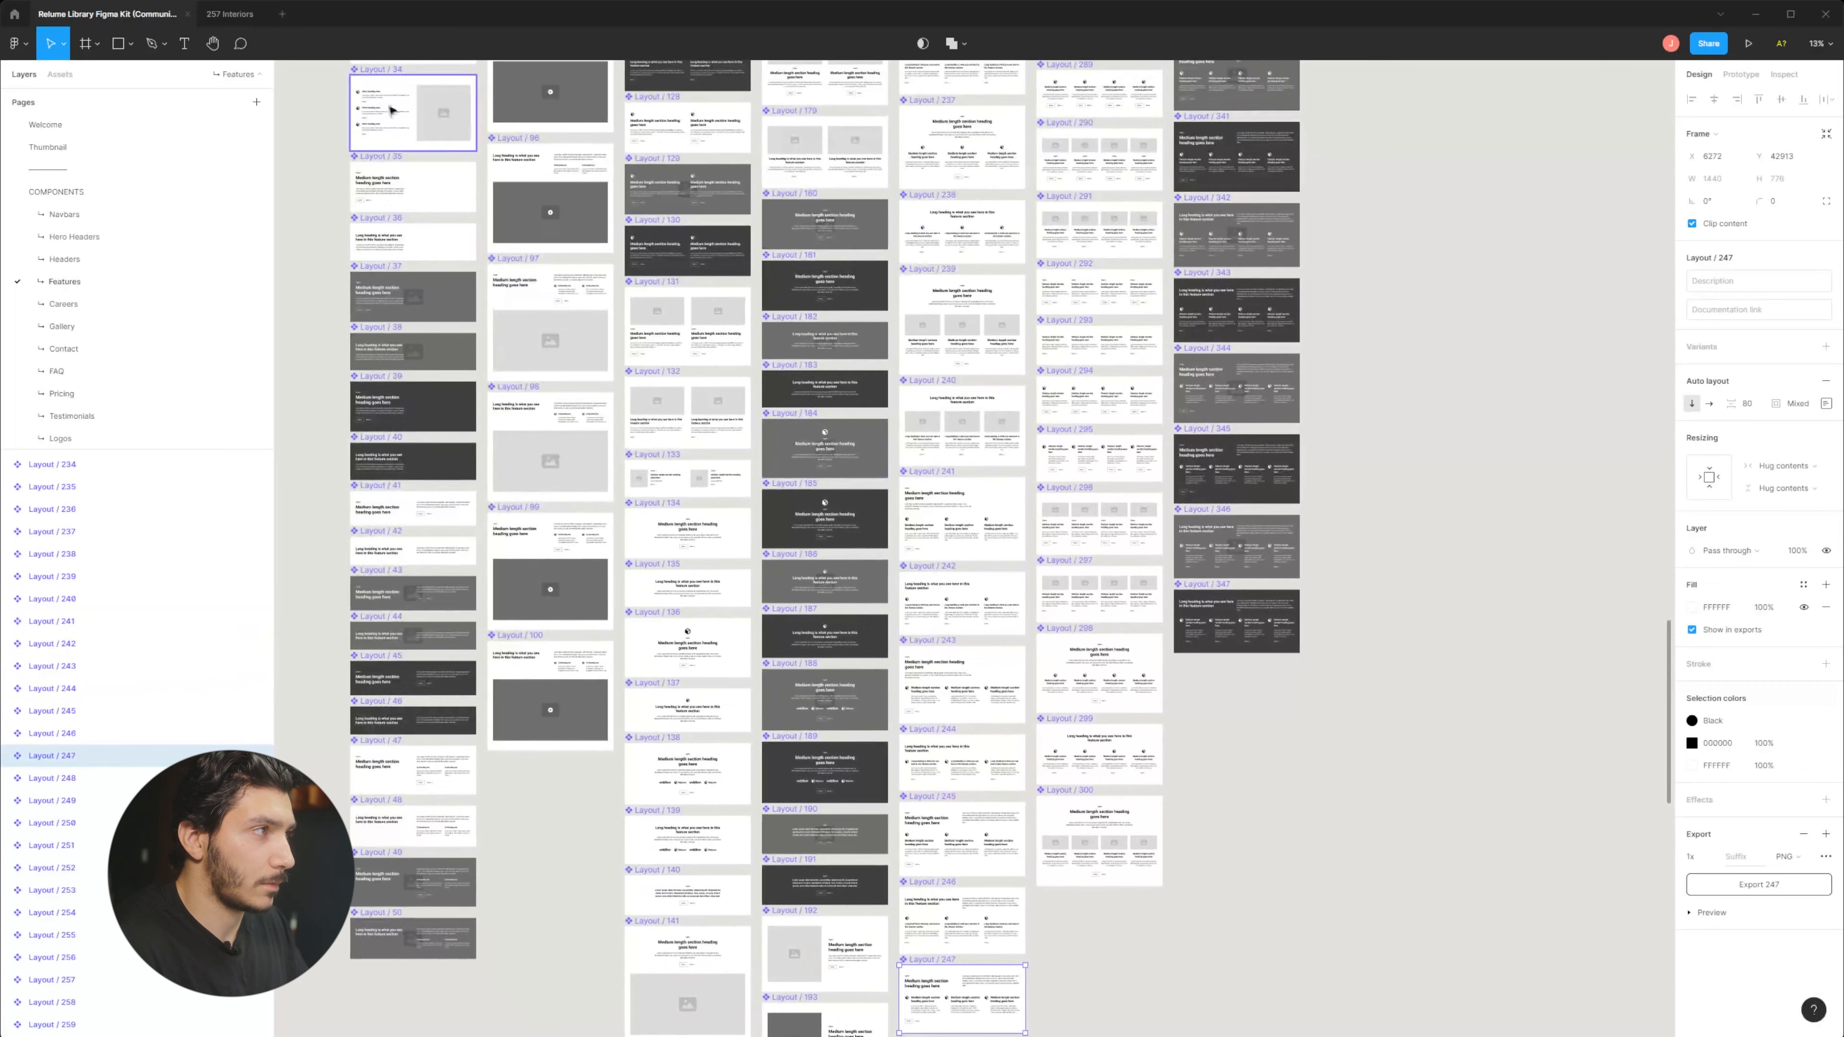
Paste Layout / 247 into the 257 Interiors About Us frame at X 144, Y 2185, directly beneath Layout / 121.
{"action": "left_click", "coordinate": [236, 20]}
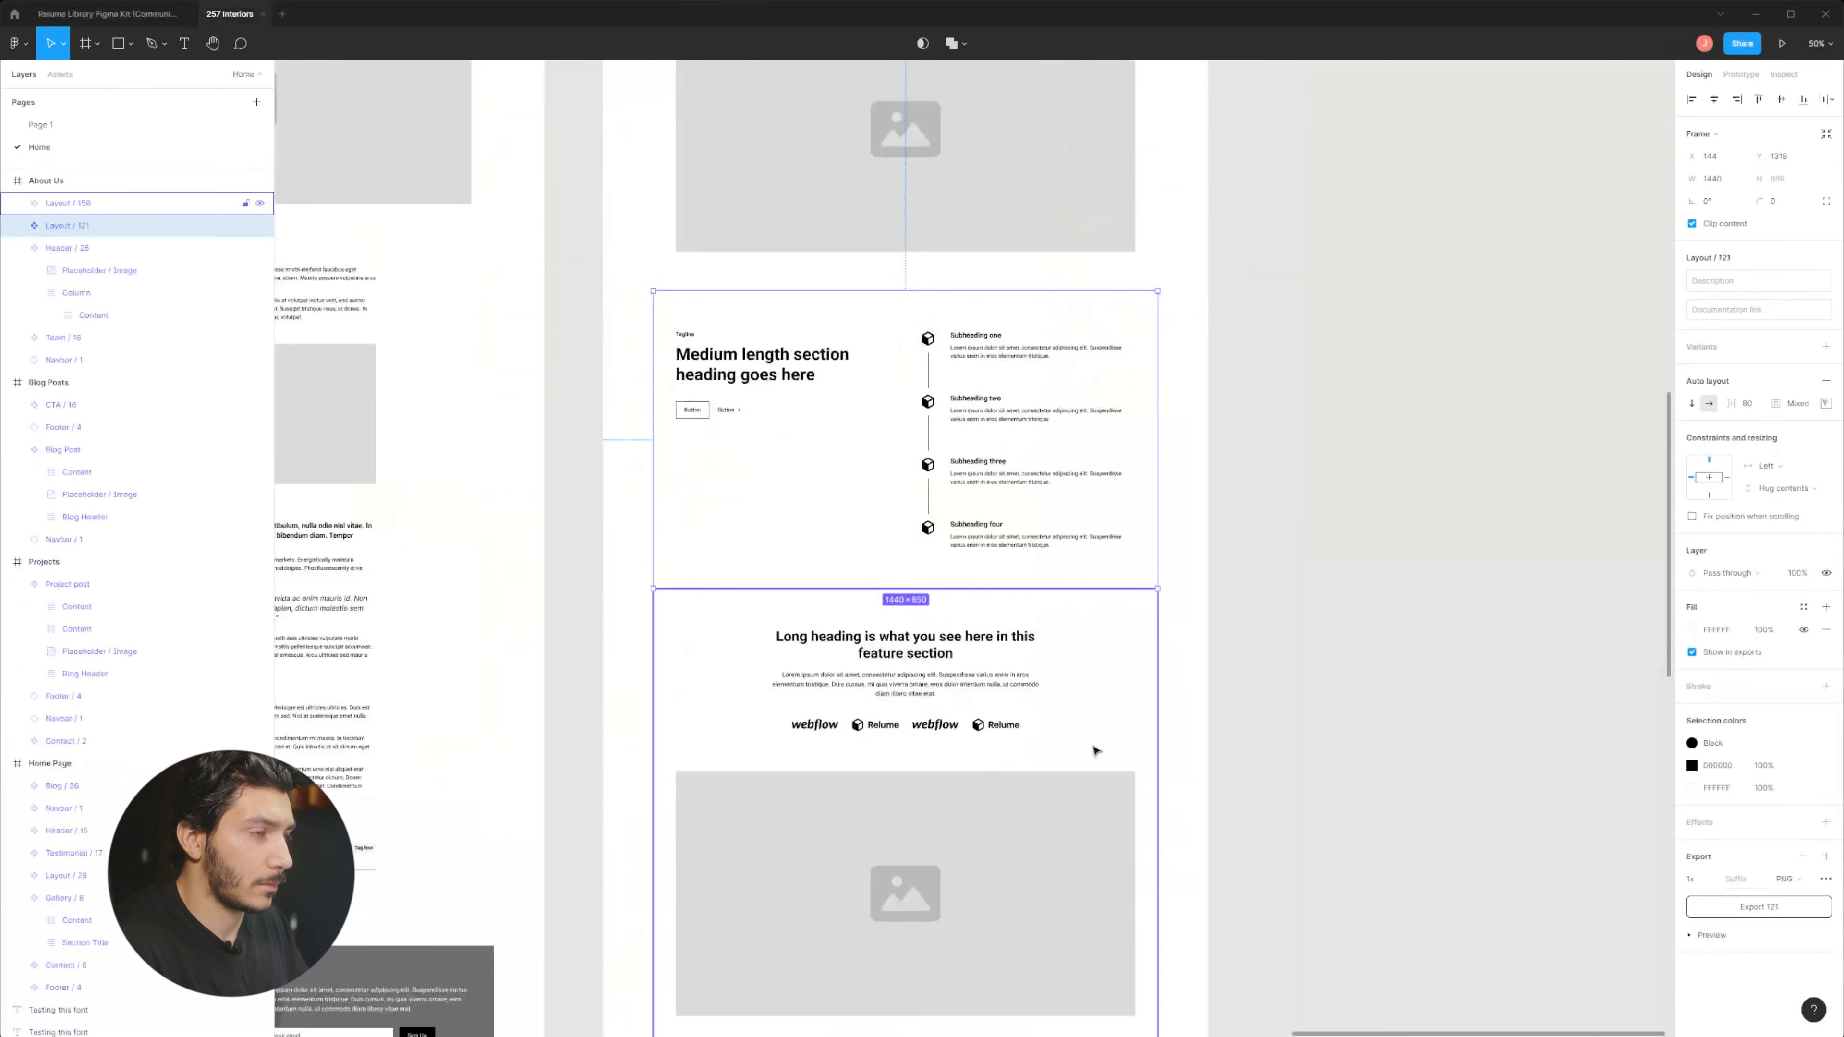
{"action": "left_click_drag", "start_coordinate": [1094, 749], "coordinate": [1081, 660]}
{"action": "left_click_drag", "start_coordinate": [856, 468], "coordinate": [835, 824]}
{"action": "scroll", "coordinate": [835, 824], "scroll_direction": "down", "scroll_amount": 5}
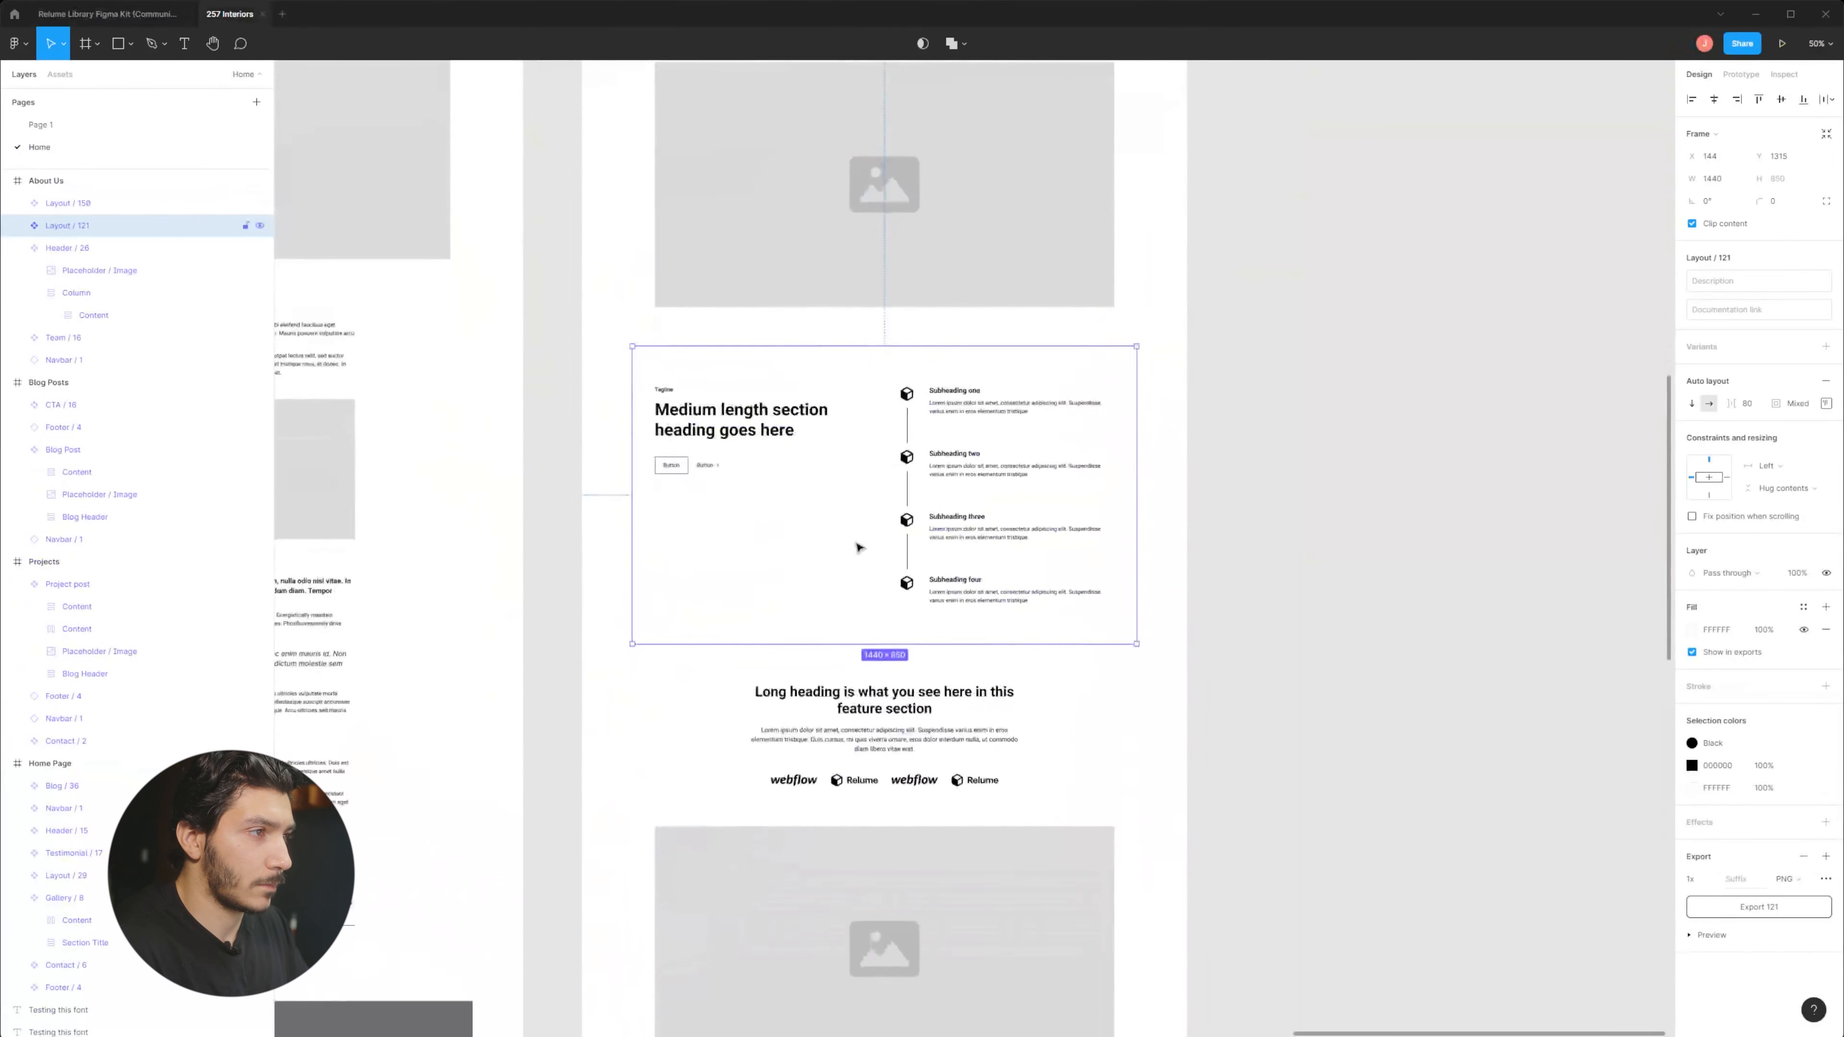
{"action": "key", "text": "ctrl+v"}
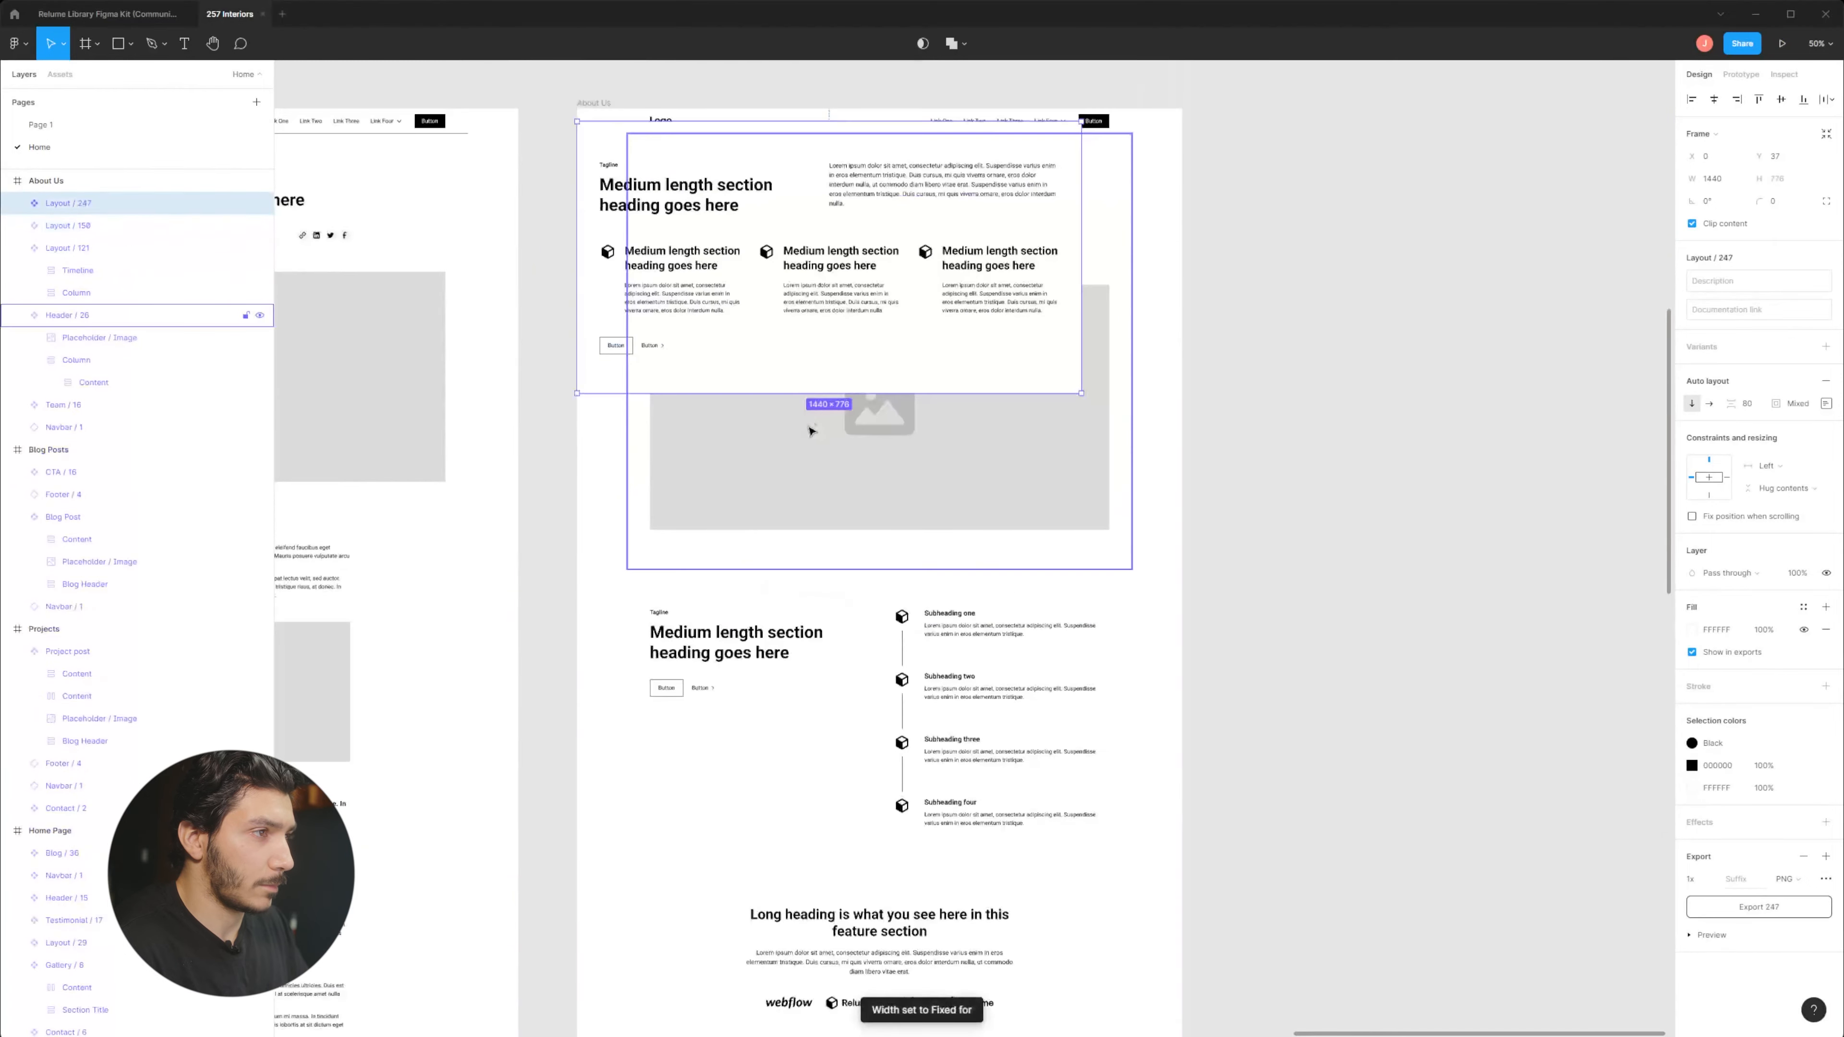
{"action": "left_click_drag", "start_coordinate": [687, 336], "coordinate": [760, 965]}
{"action": "left_click_drag", "start_coordinate": [835, 729], "coordinate": [884, 109]}
{"action": "left_click_drag", "start_coordinate": [841, 320], "coordinate": [816, 452]}
Move Team / 16 further down the About Us frame and place Layout / 150 directly beneath Layout / 247.
{"action": "left_click", "coordinate": [863, 581]}
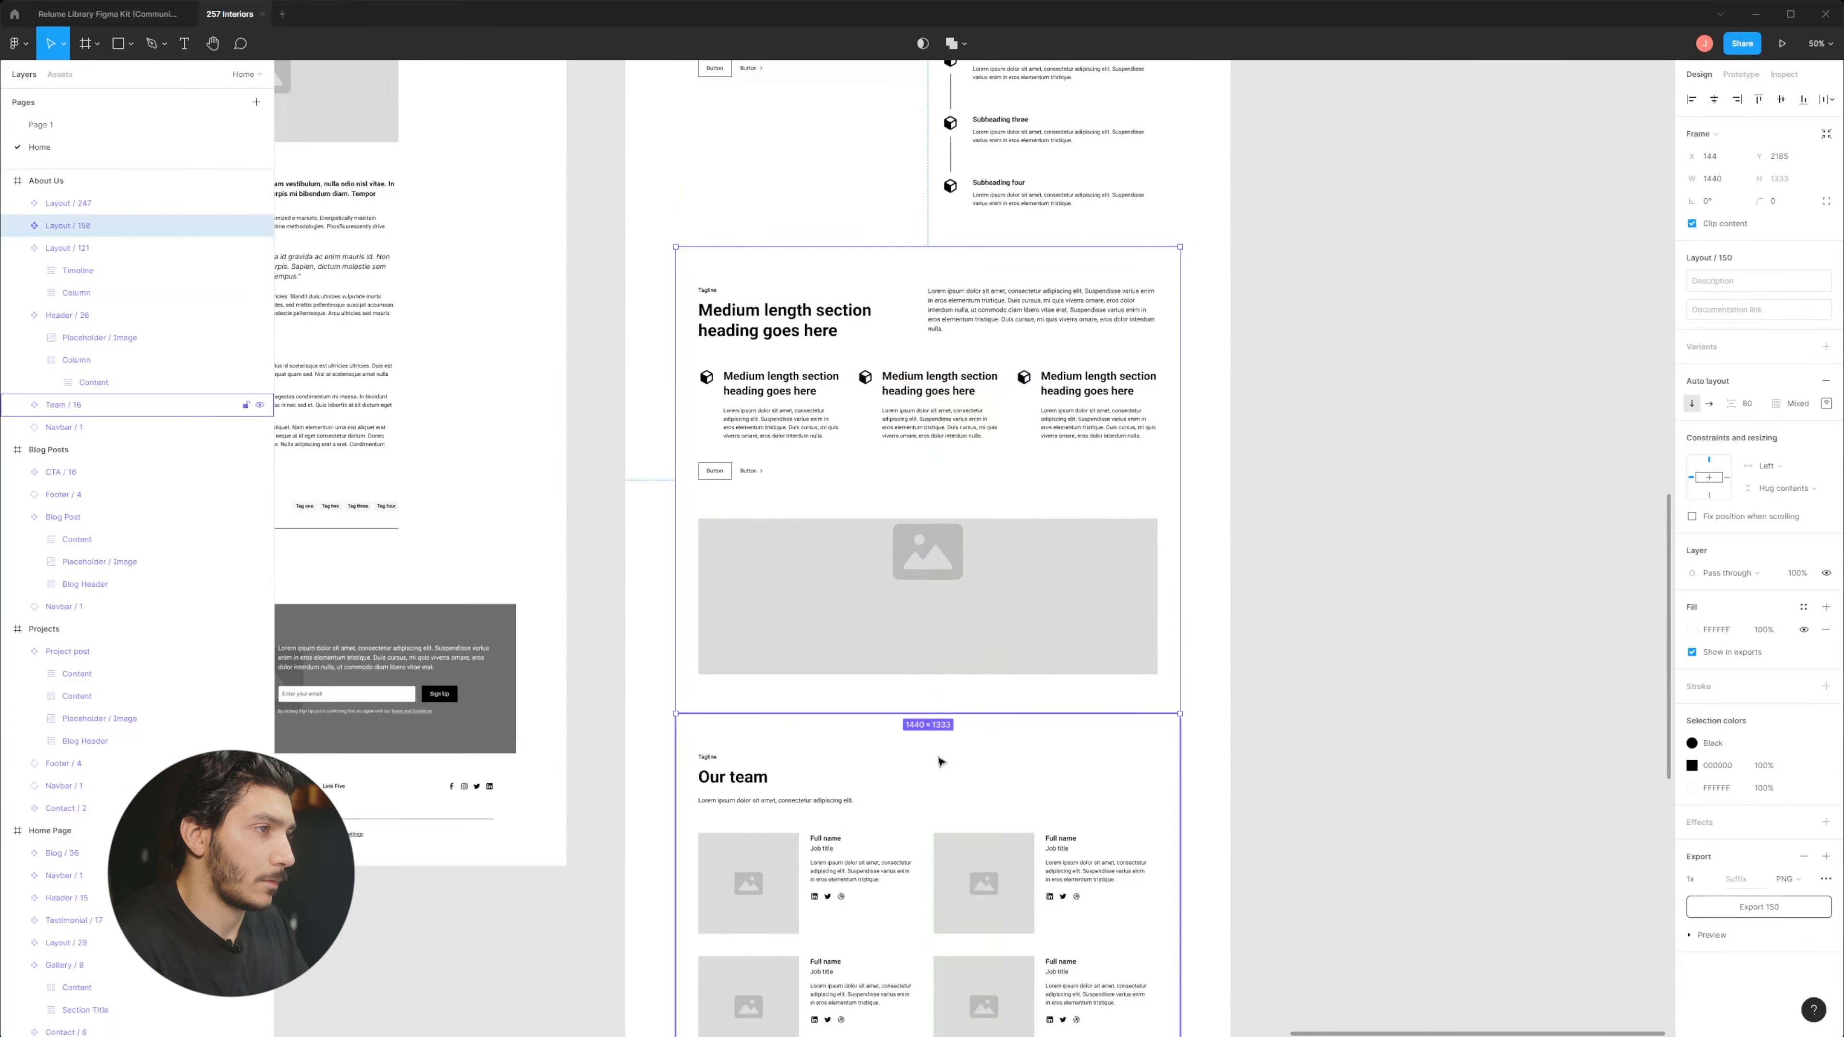
{"action": "left_click_drag", "start_coordinate": [939, 755], "coordinate": [979, 550]}
{"action": "left_click_drag", "start_coordinate": [1045, 761], "coordinate": [1074, 793]}
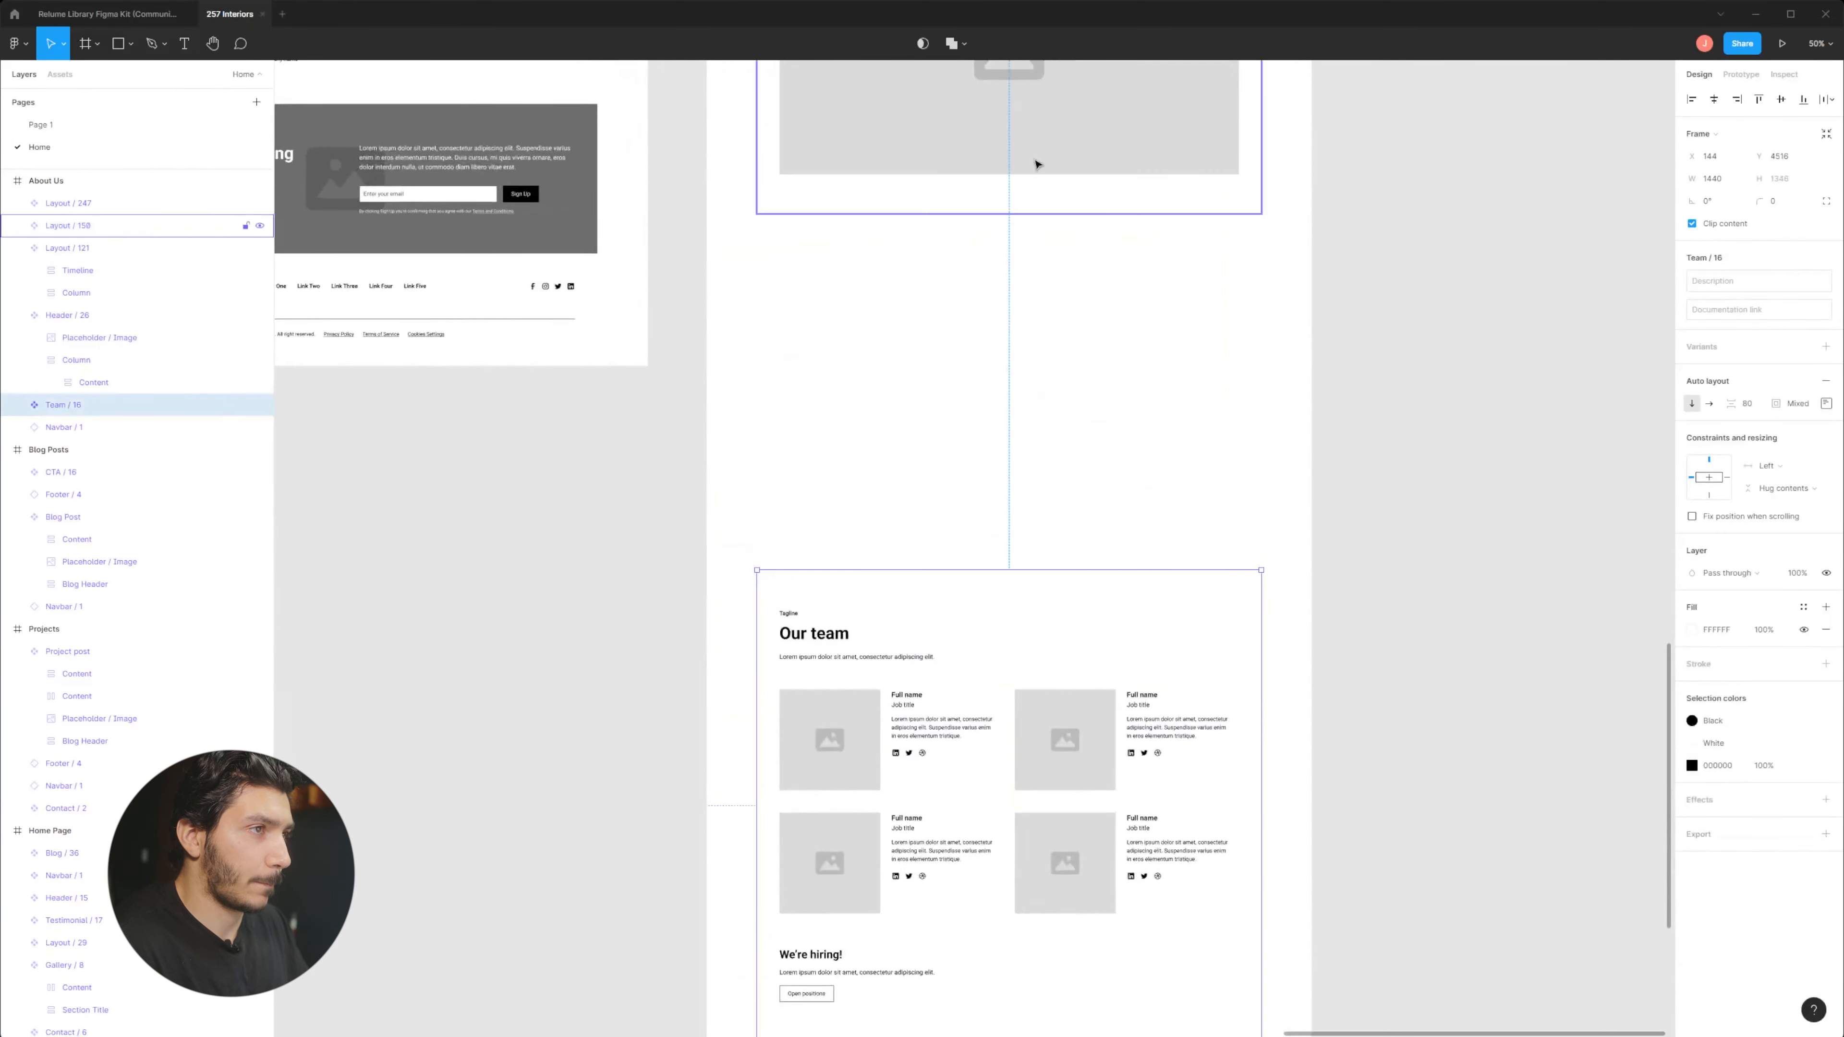
{"action": "left_click", "coordinate": [1074, 205]}
{"action": "scroll", "coordinate": [1089, 421], "scroll_direction": "up", "scroll_amount": 5}
{"action": "left_click_drag", "start_coordinate": [1123, 800], "coordinate": [1123, 741]}
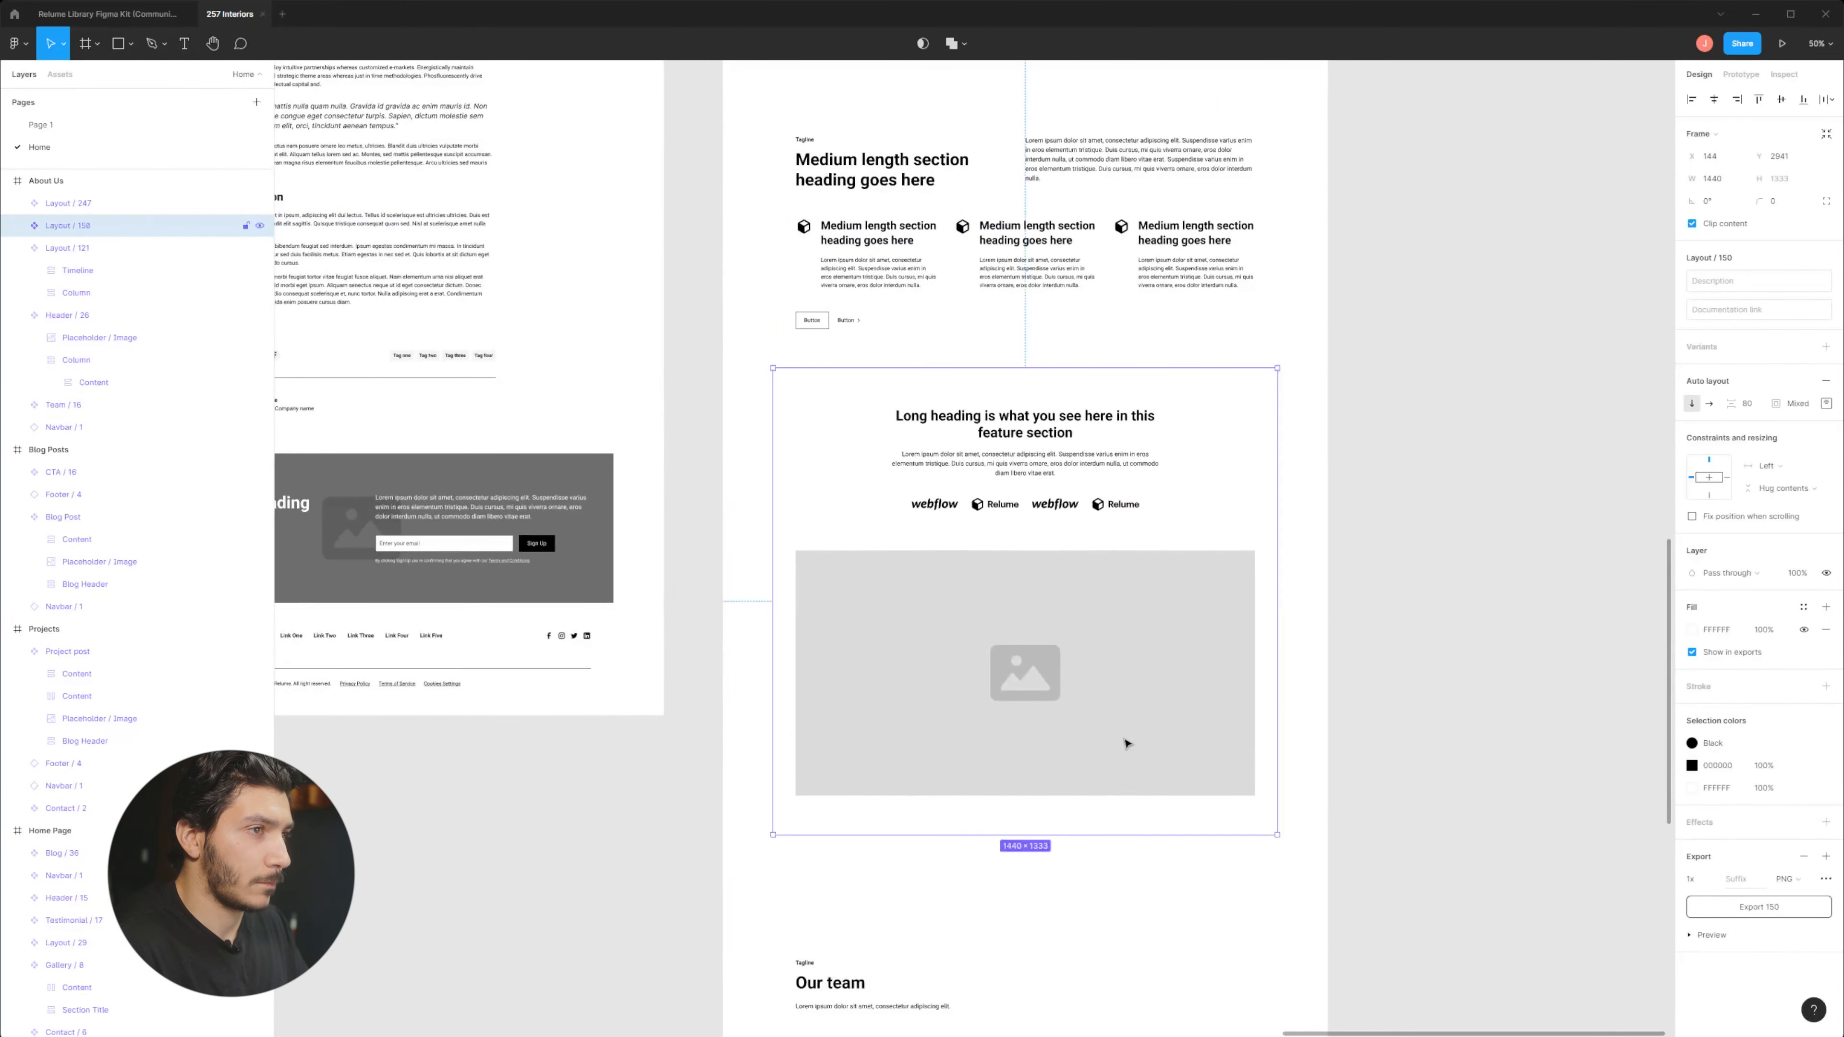
Move Team / 16 up so that it sits directly beneath Layout / 150 in the About Us frame.
{"action": "scroll", "coordinate": [1124, 741], "scroll_direction": "up", "scroll_amount": 4}
{"action": "left_click", "coordinate": [1181, 635]}
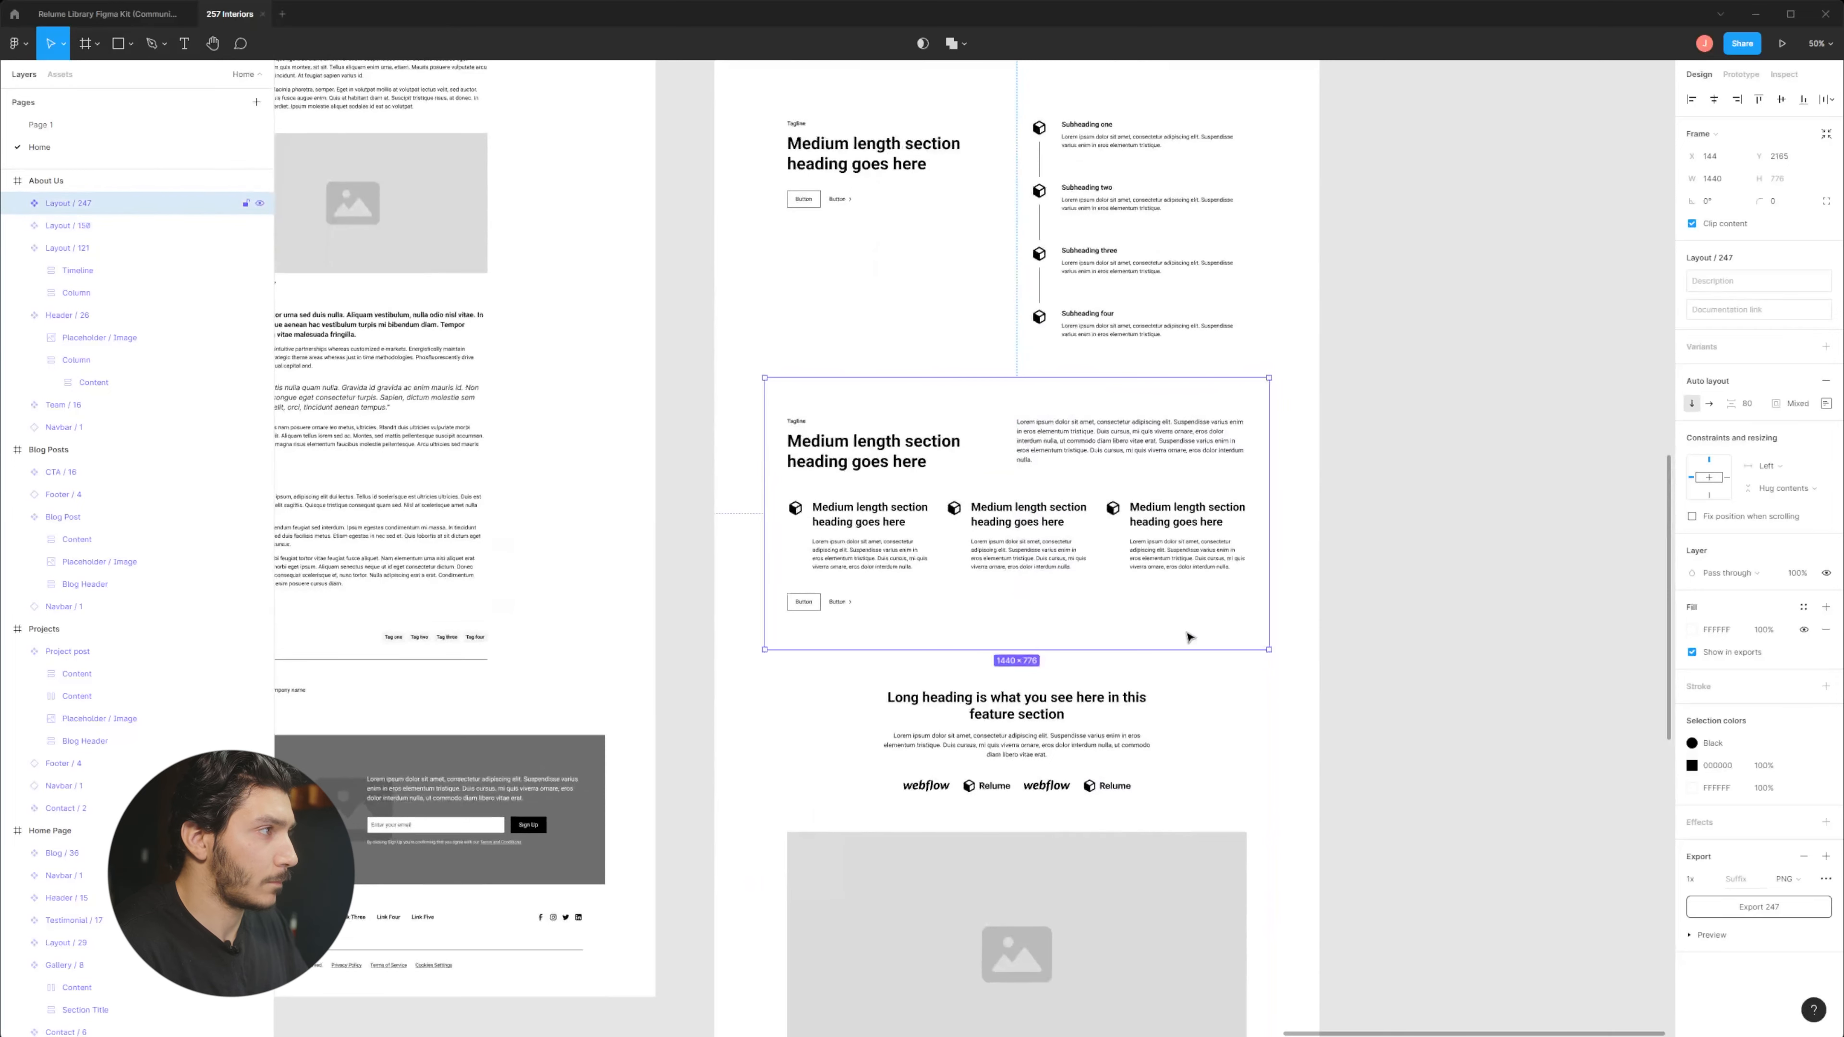
{"action": "left_click_drag", "start_coordinate": [1189, 629], "coordinate": [1189, 629]}
{"action": "left_click_drag", "start_coordinate": [1214, 673], "coordinate": [1202, 213]}
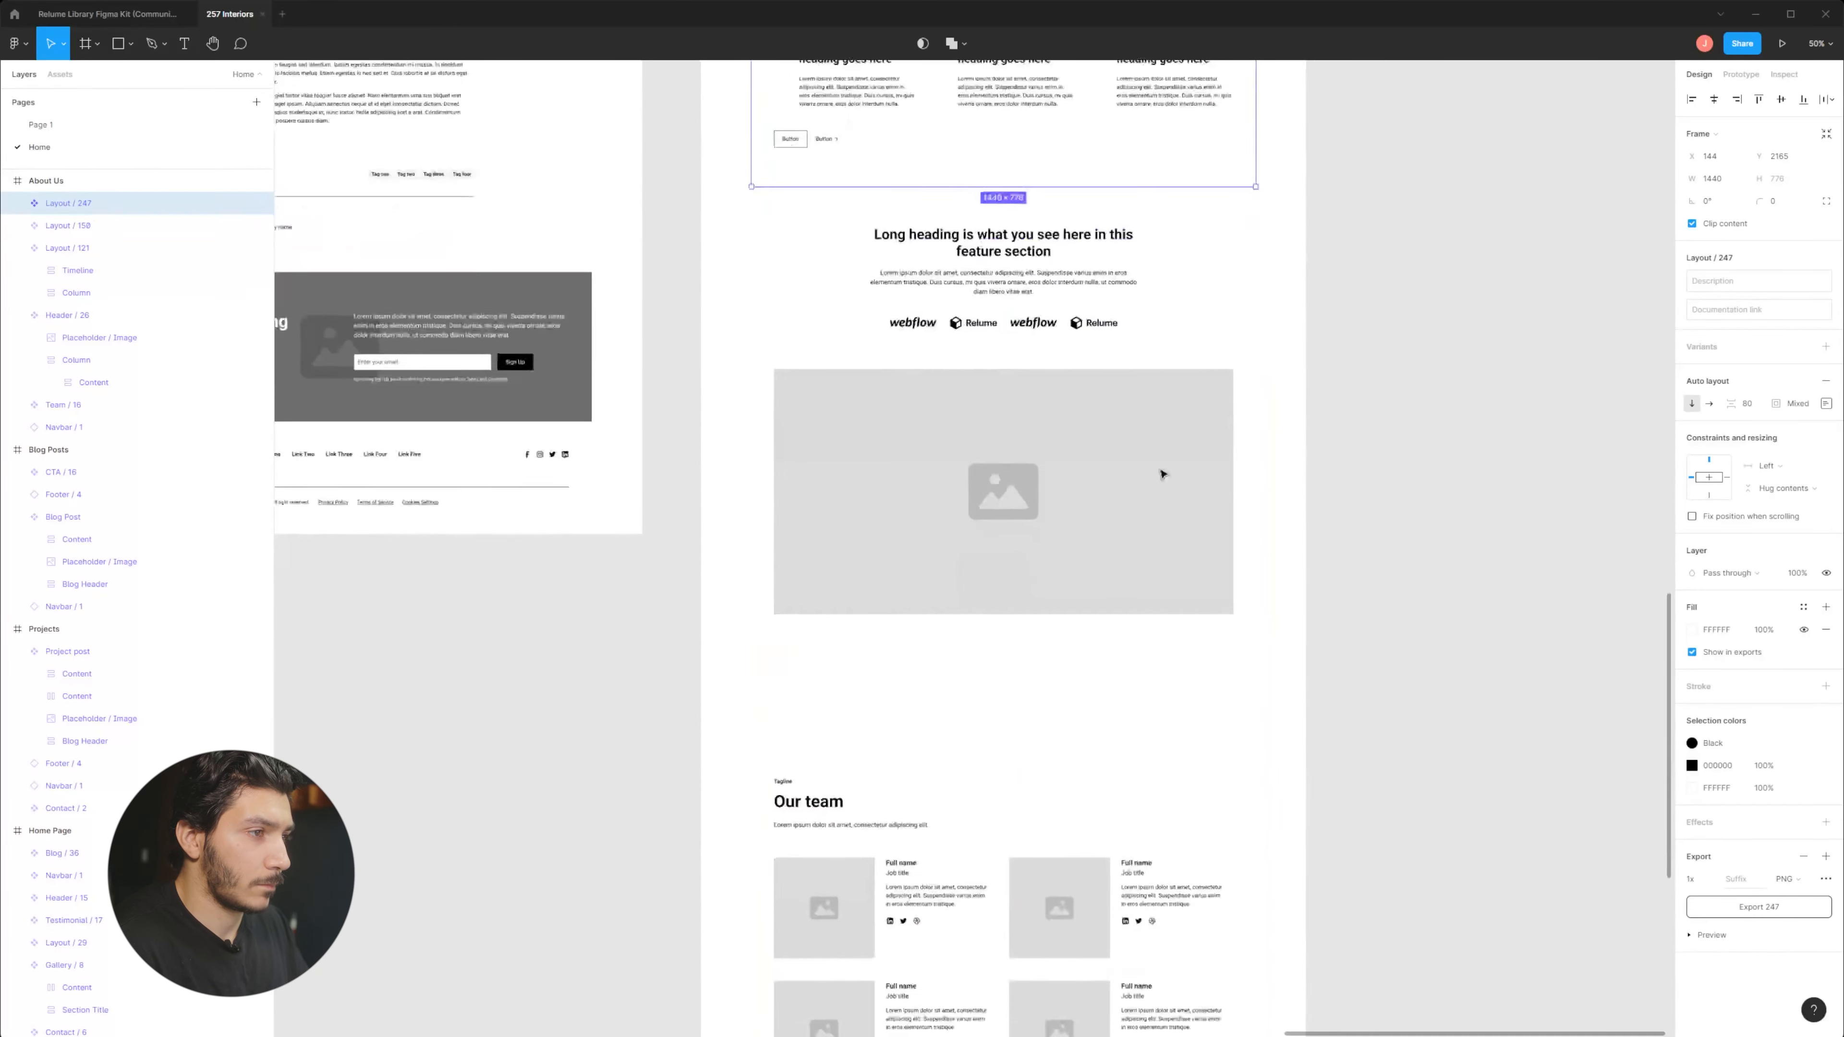
{"action": "left_click_drag", "start_coordinate": [1144, 741], "coordinate": [1150, 442]}
{"action": "left_click_drag", "start_coordinate": [1161, 585], "coordinate": [1161, 408]}
{"action": "scroll", "coordinate": [1114, 748], "scroll_direction": "down", "scroll_amount": 4}
{"action": "left_click", "coordinate": [1114, 747]}
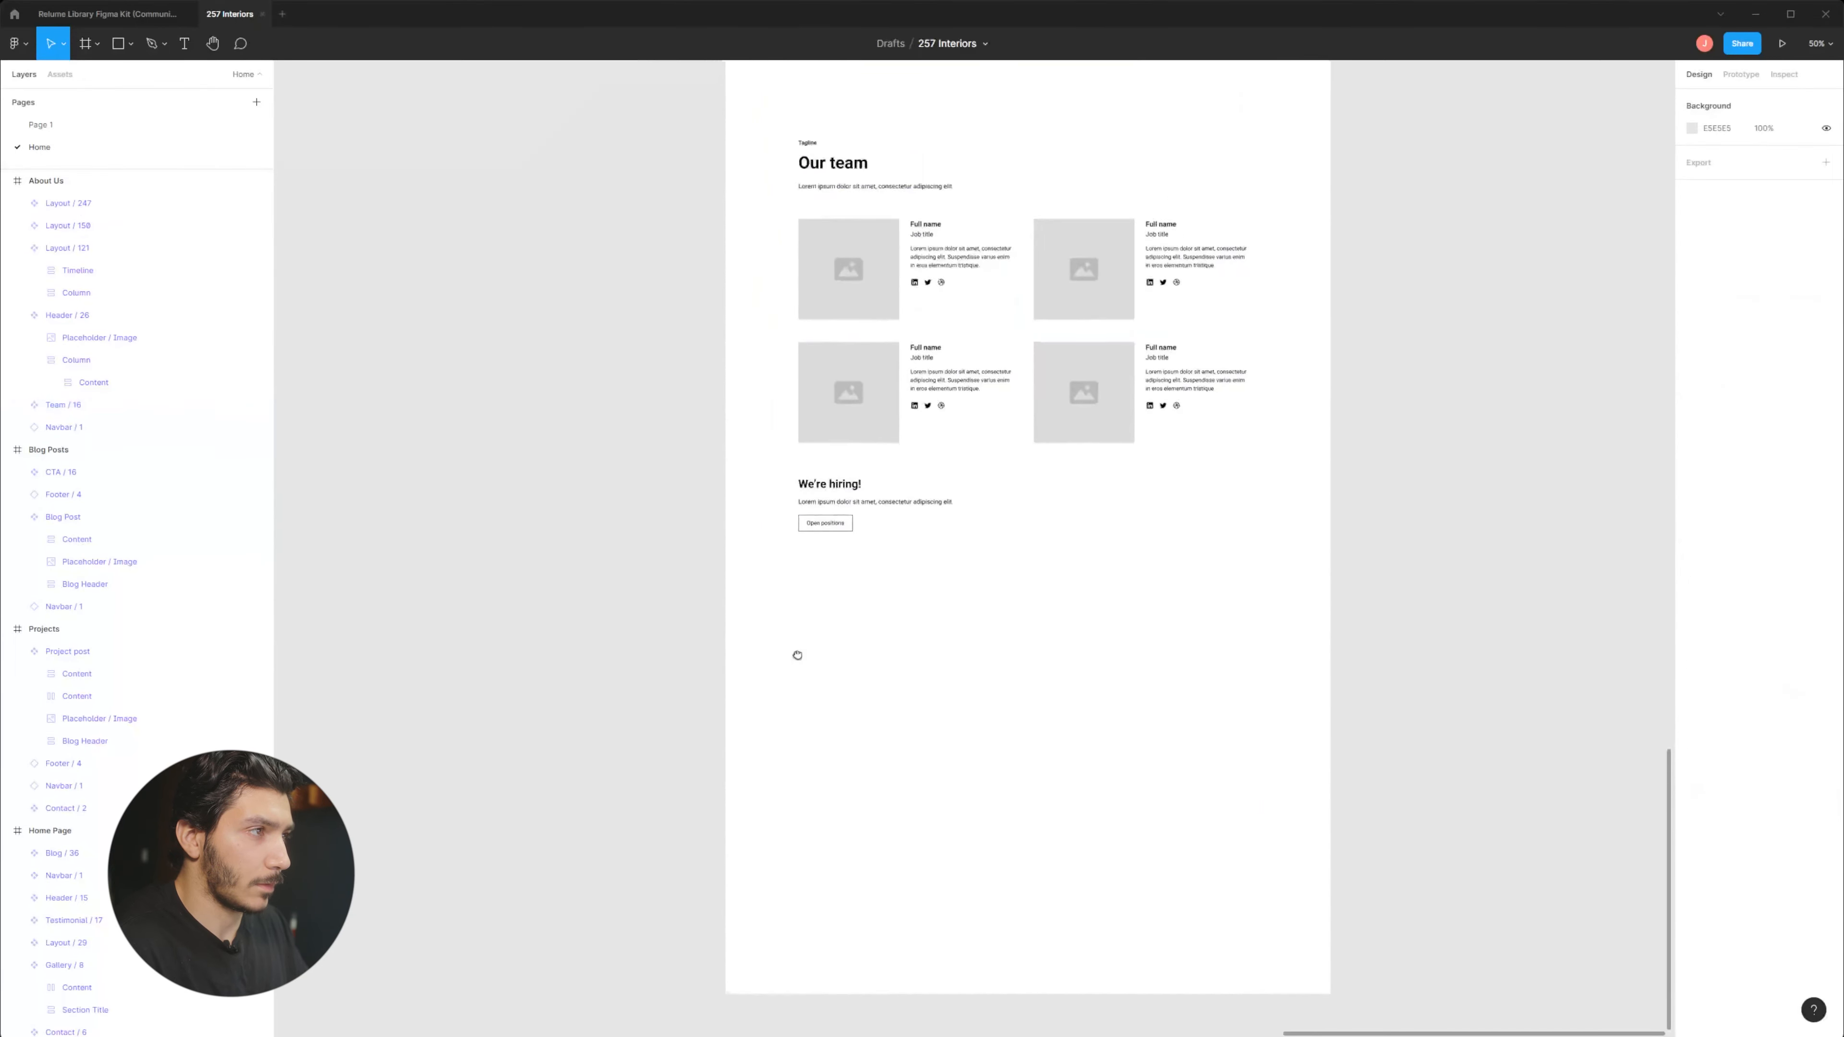
Select Footer / 4 in the Blog Posts frame.
{"action": "scroll", "coordinate": [794, 650], "scroll_direction": "up", "scroll_amount": 5}
{"action": "scroll", "coordinate": [794, 650], "scroll_direction": "left", "scroll_amount": 3}
{"action": "left_click", "coordinate": [708, 297]}
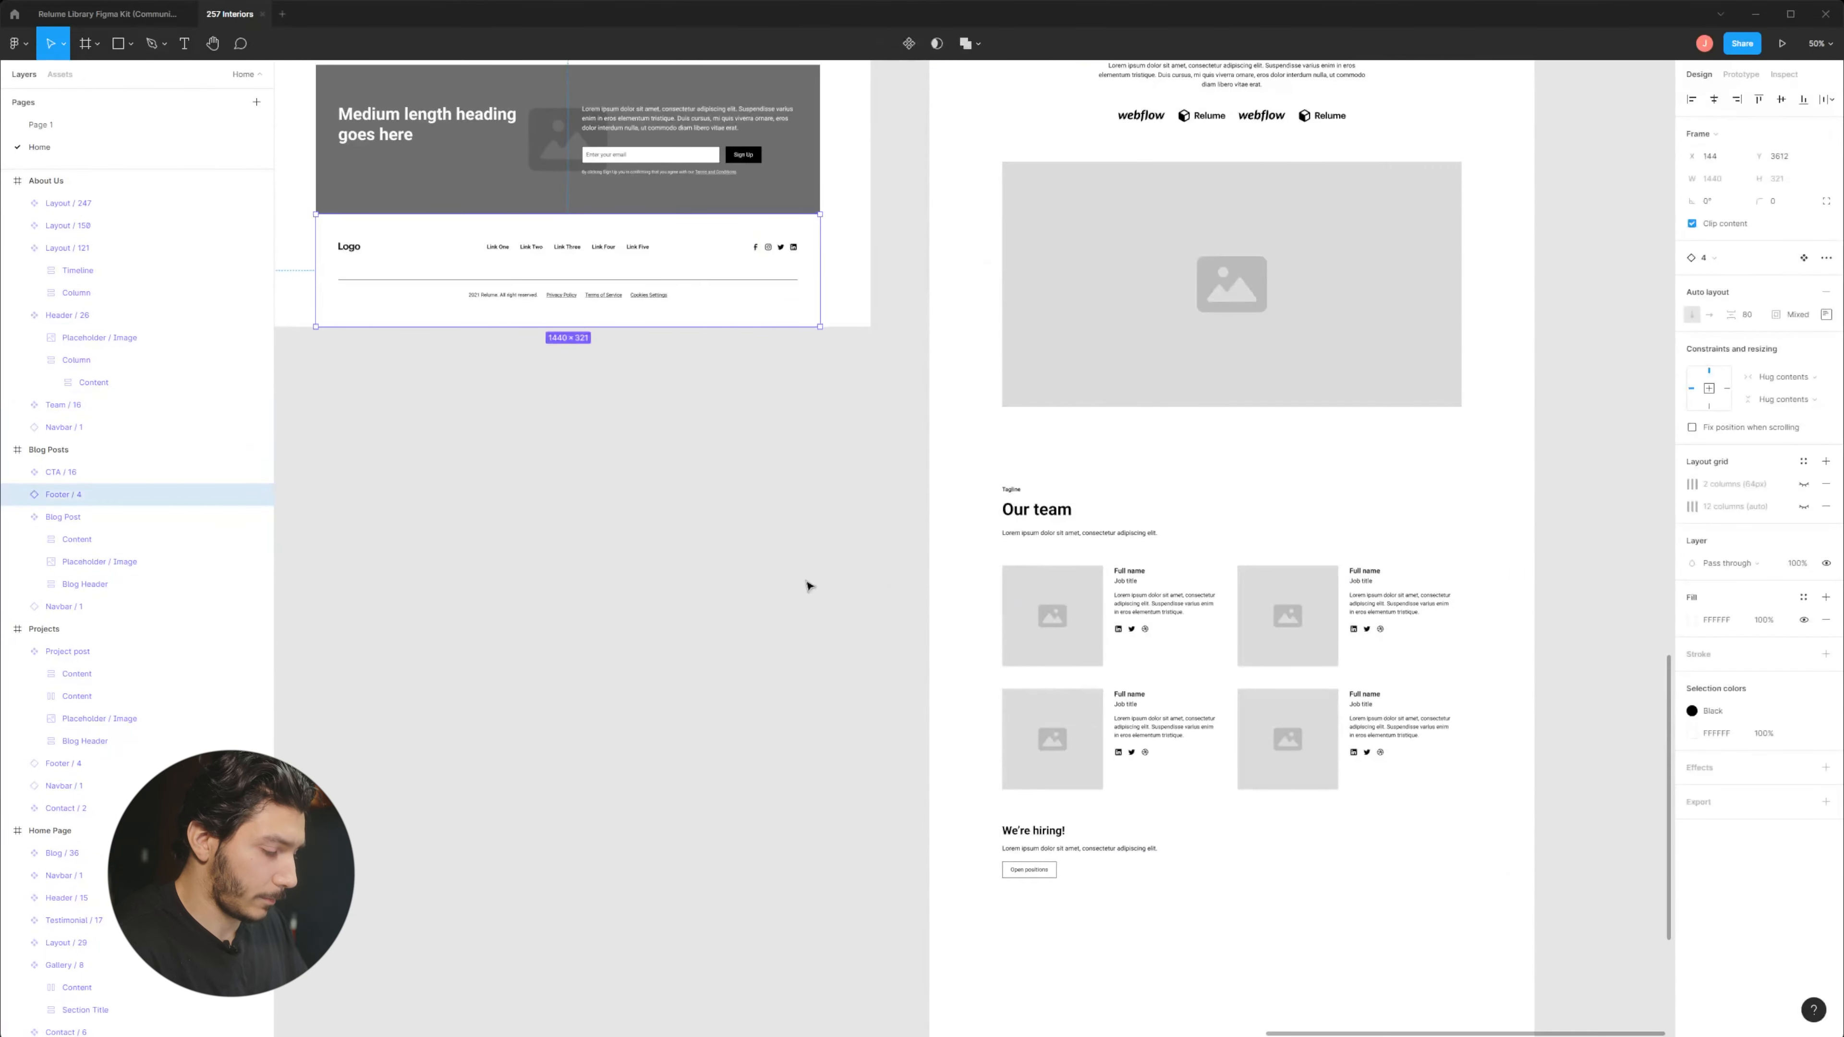